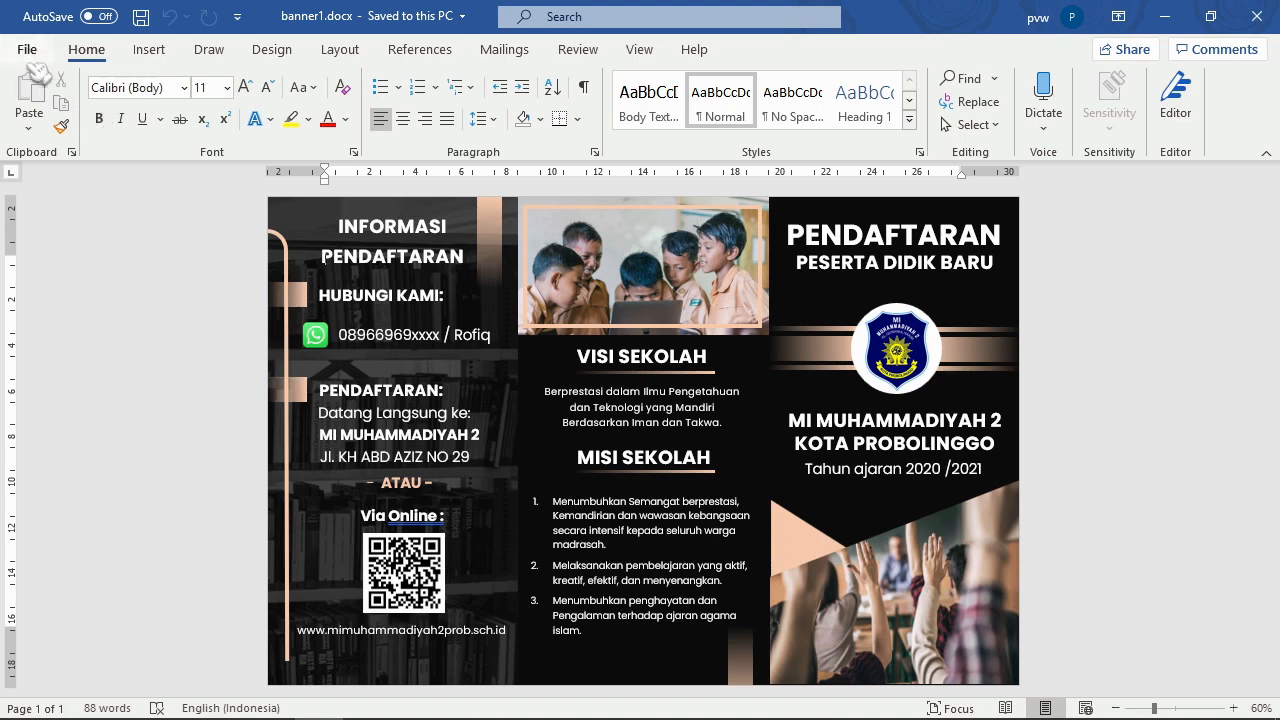
Step: Create a new blank document
click(27, 49)
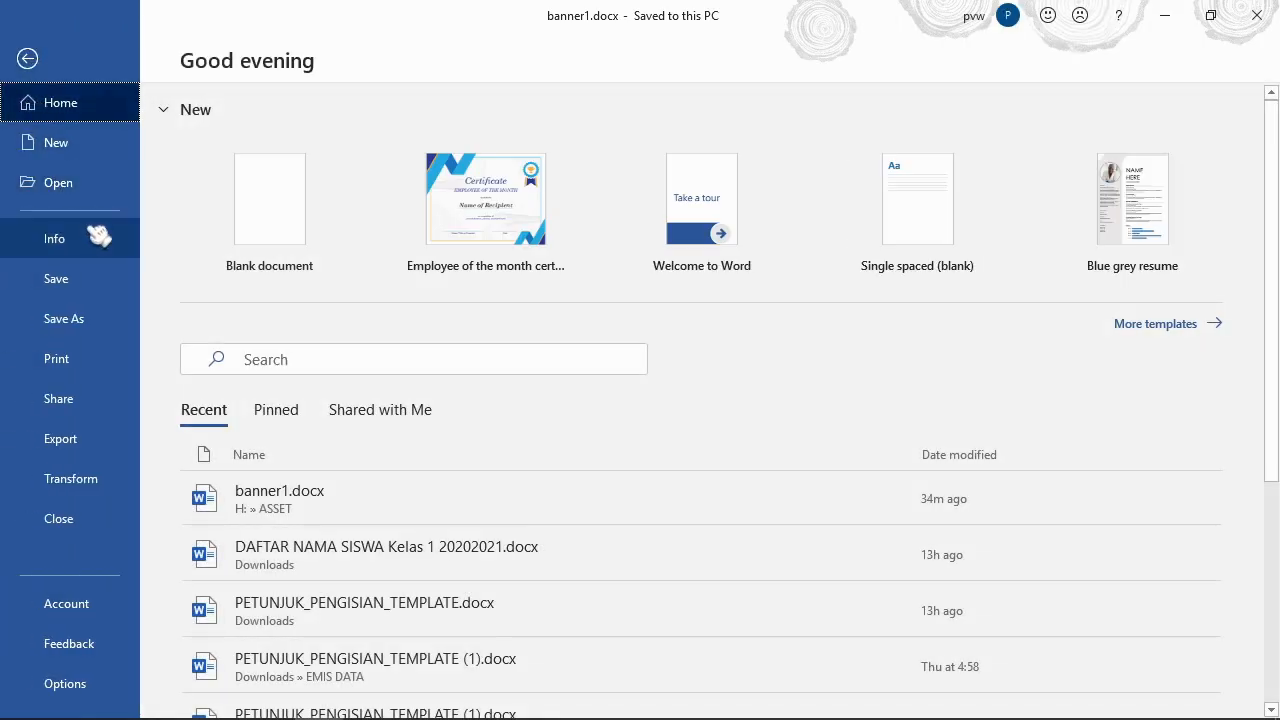
click(270, 220)
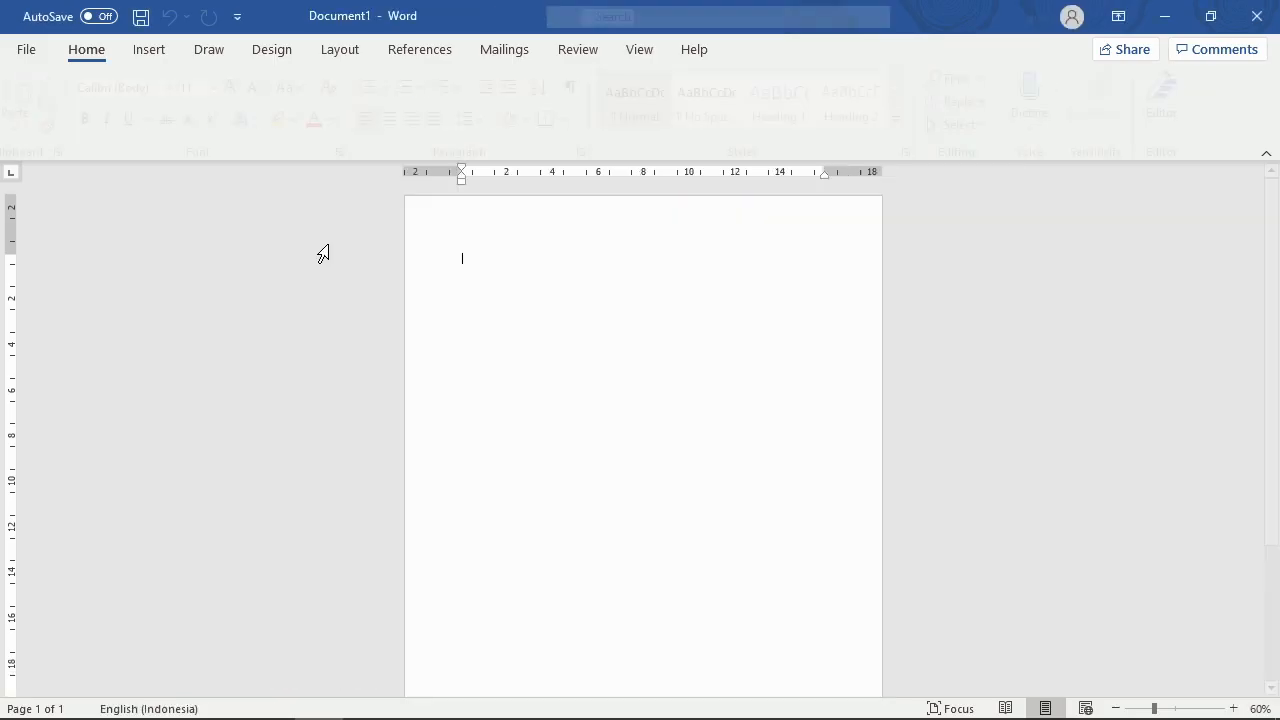
scroll(958, 493, down, 2)
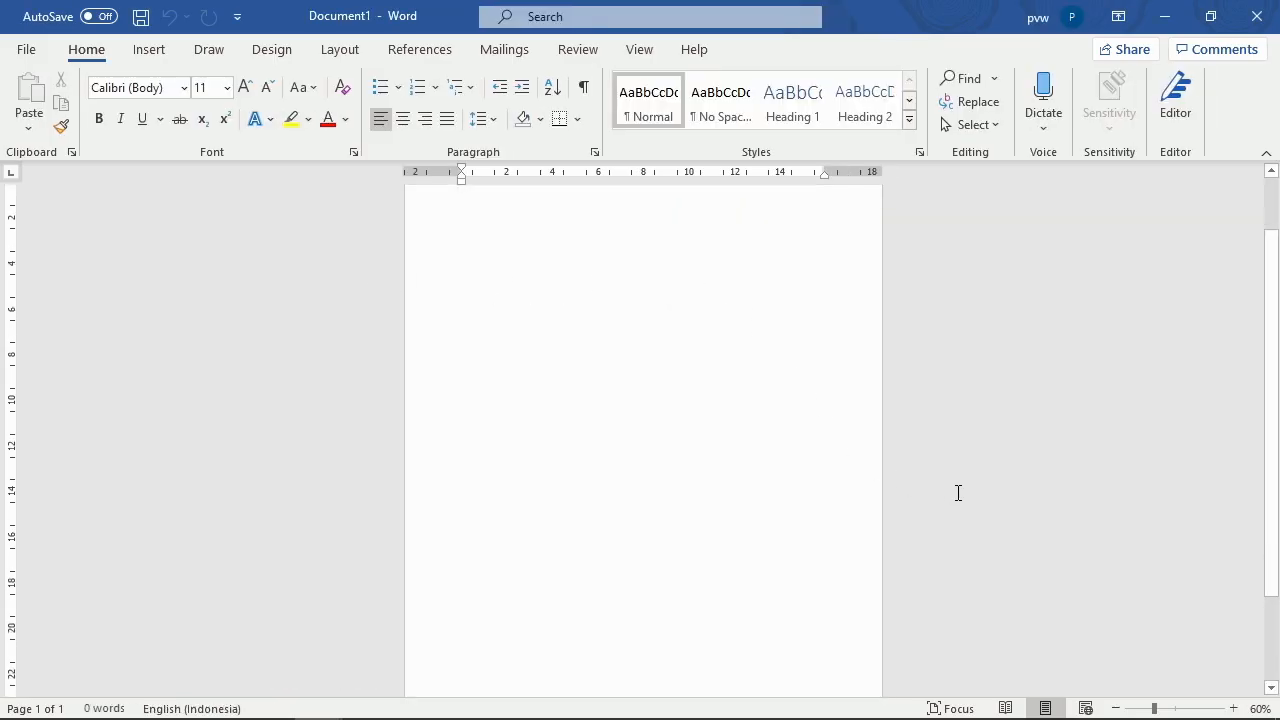
scroll(958, 497, up, 2)
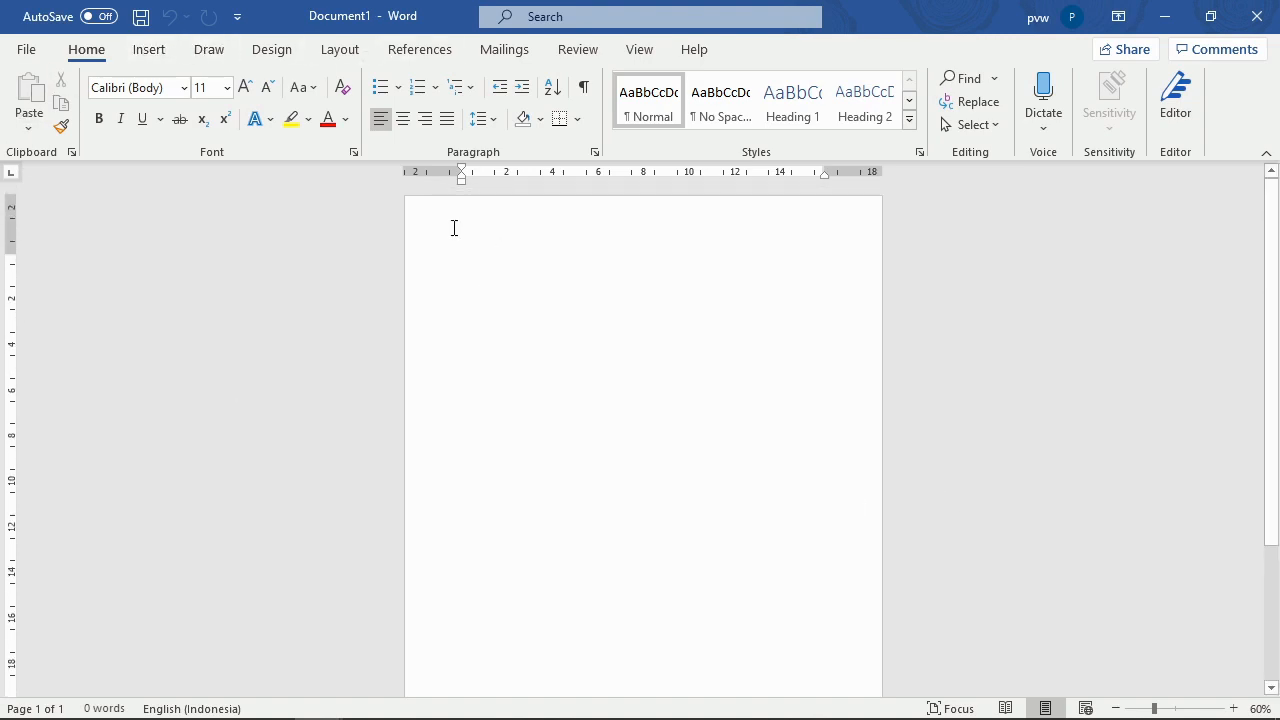
Step: Set the page orientation to landscape and the paper size to F4, 21,5 cm x 33 cm
click(340, 49)
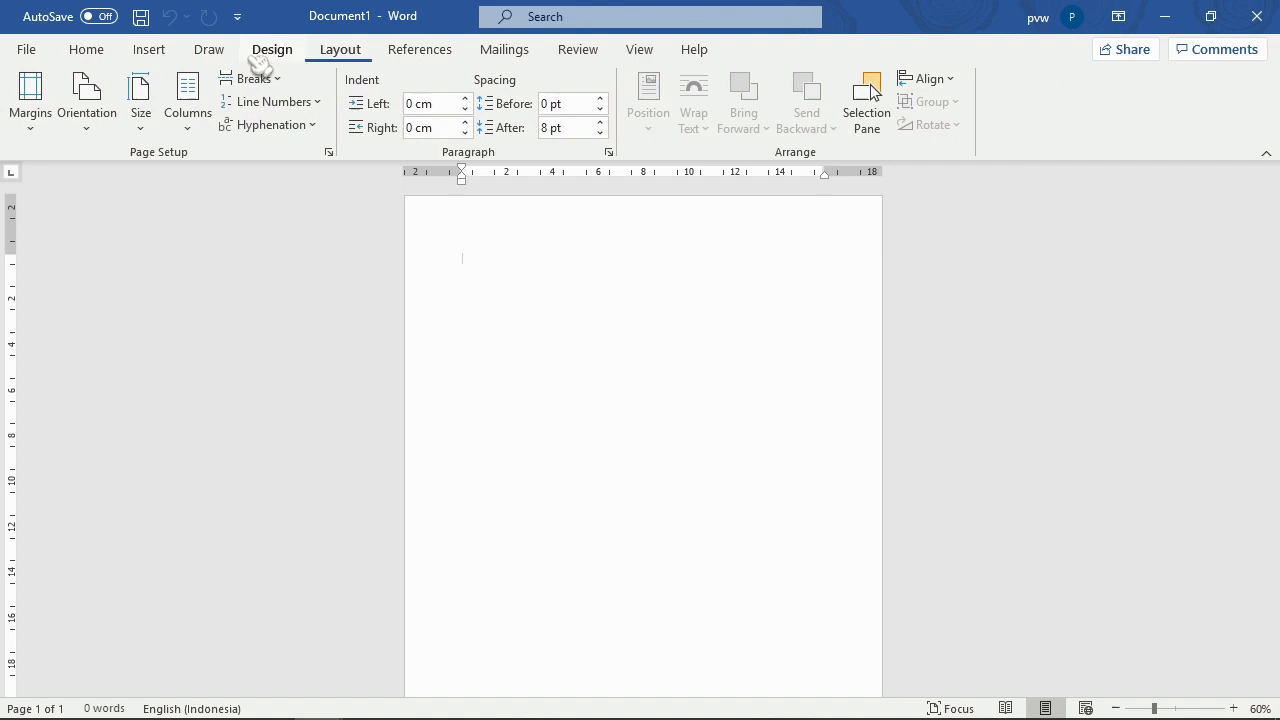
click(120, 100)
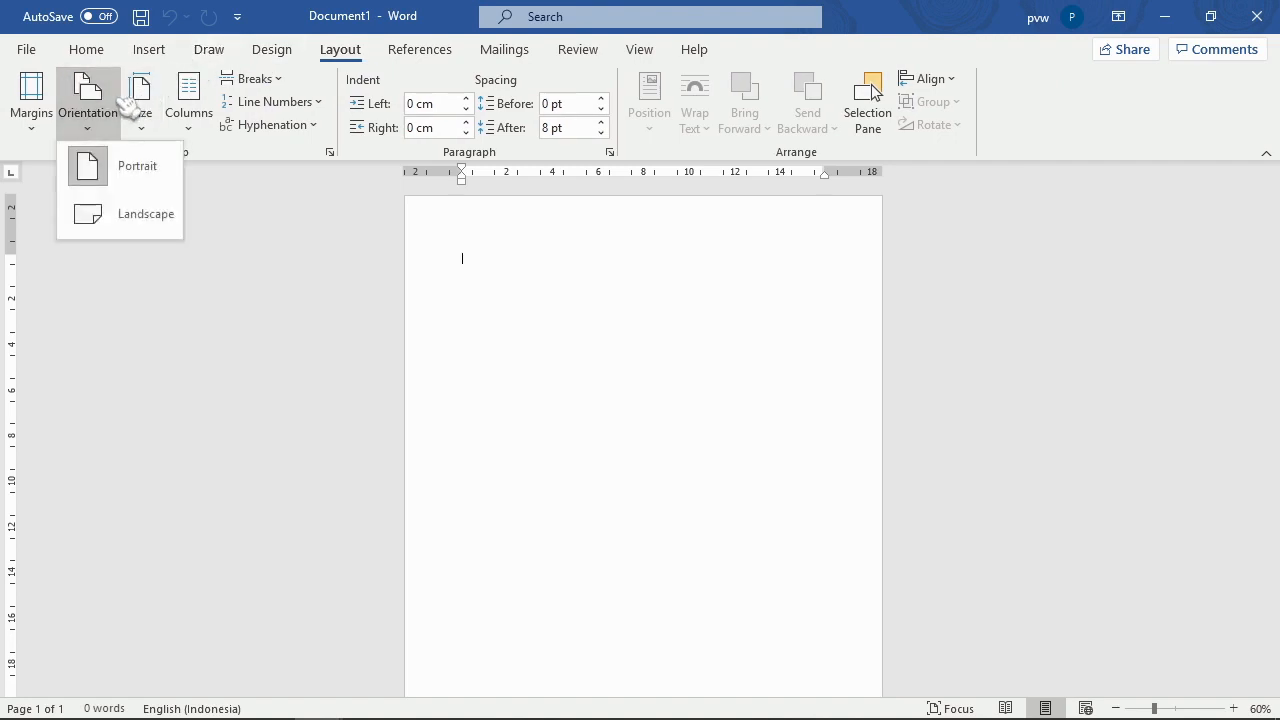
click(150, 216)
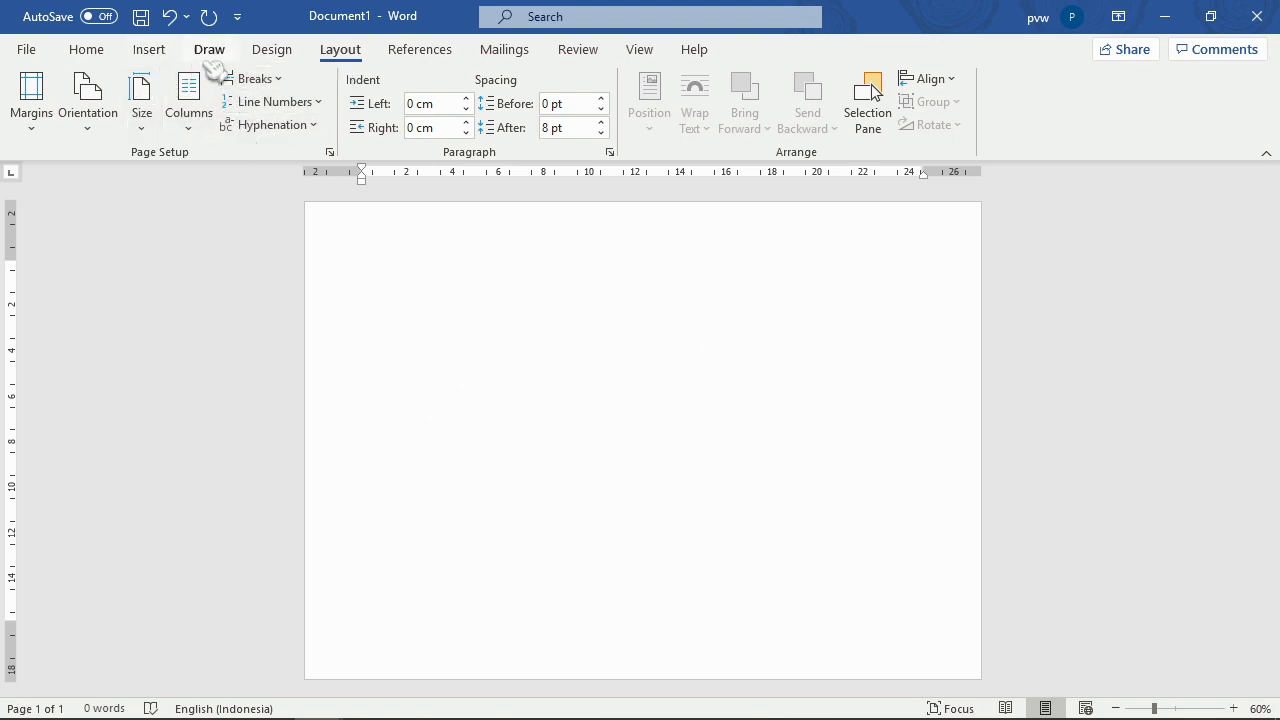
click(142, 96)
scroll(190, 418, down, 5)
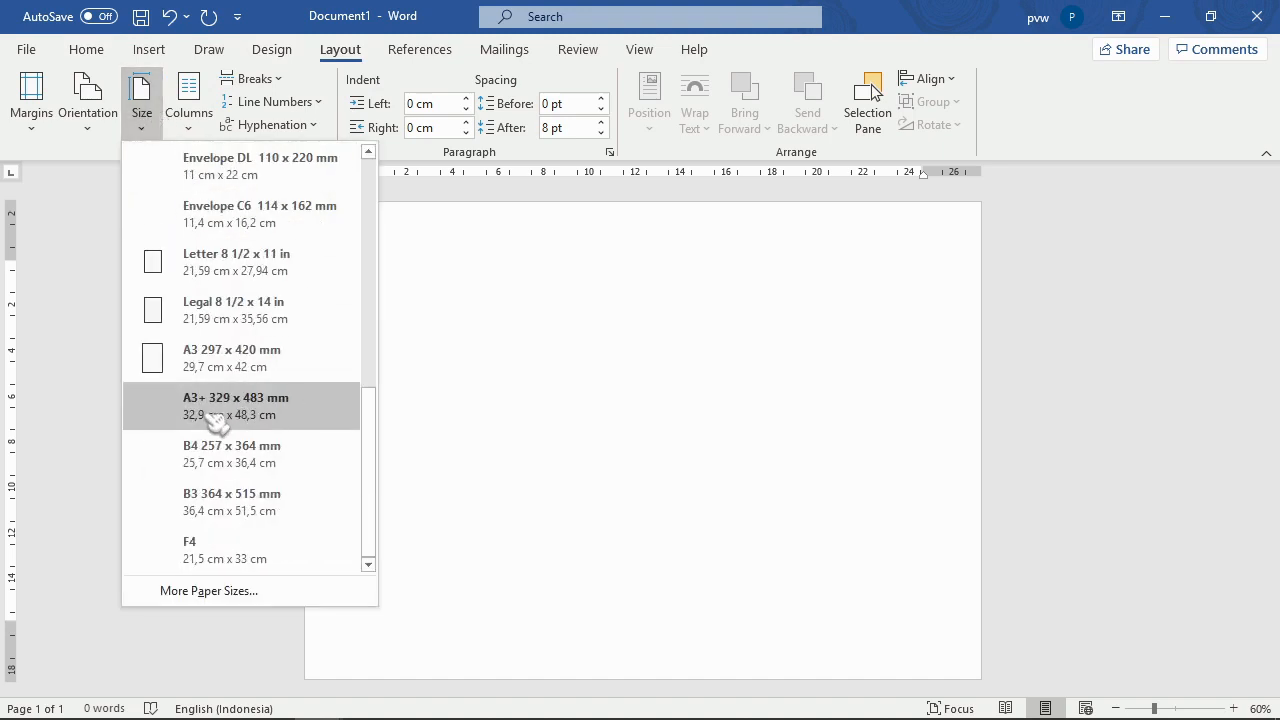
click(258, 576)
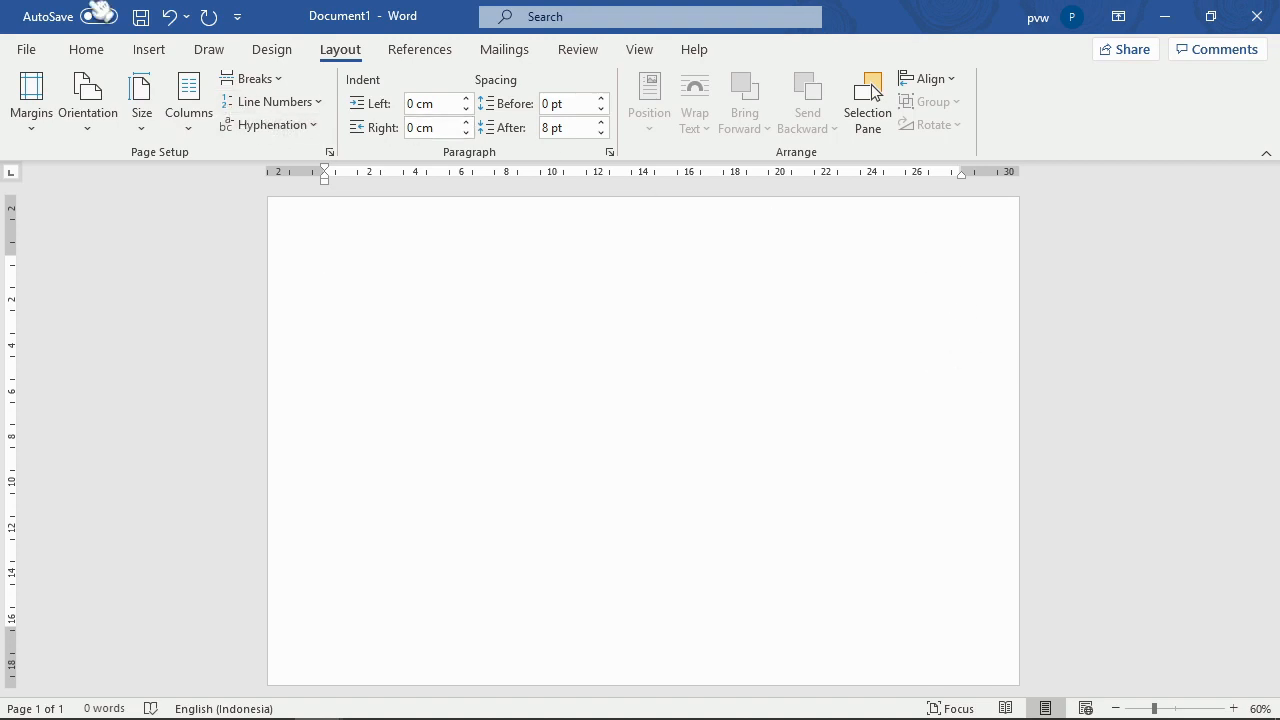
Step: Draw a full-height rectangle about 21,4 cm high and 9,7 cm wide from the page's upper-left corner
click(152, 55)
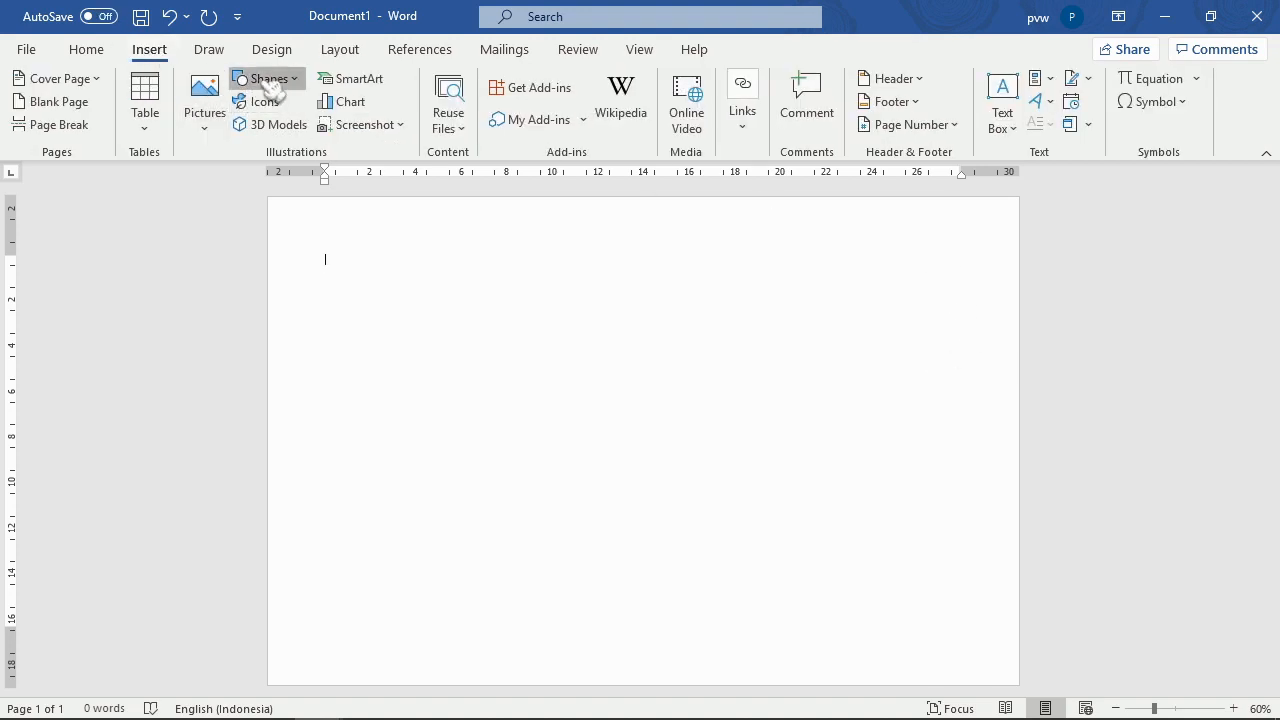
click(270, 82)
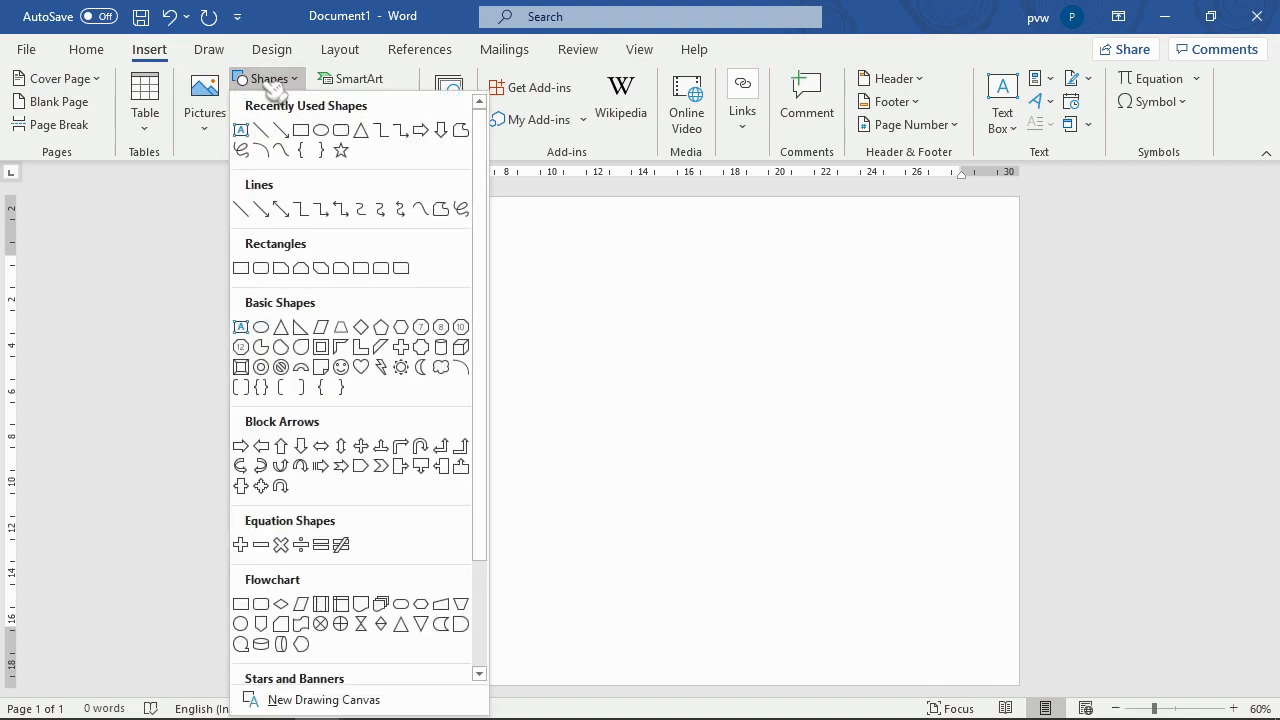
click(302, 132)
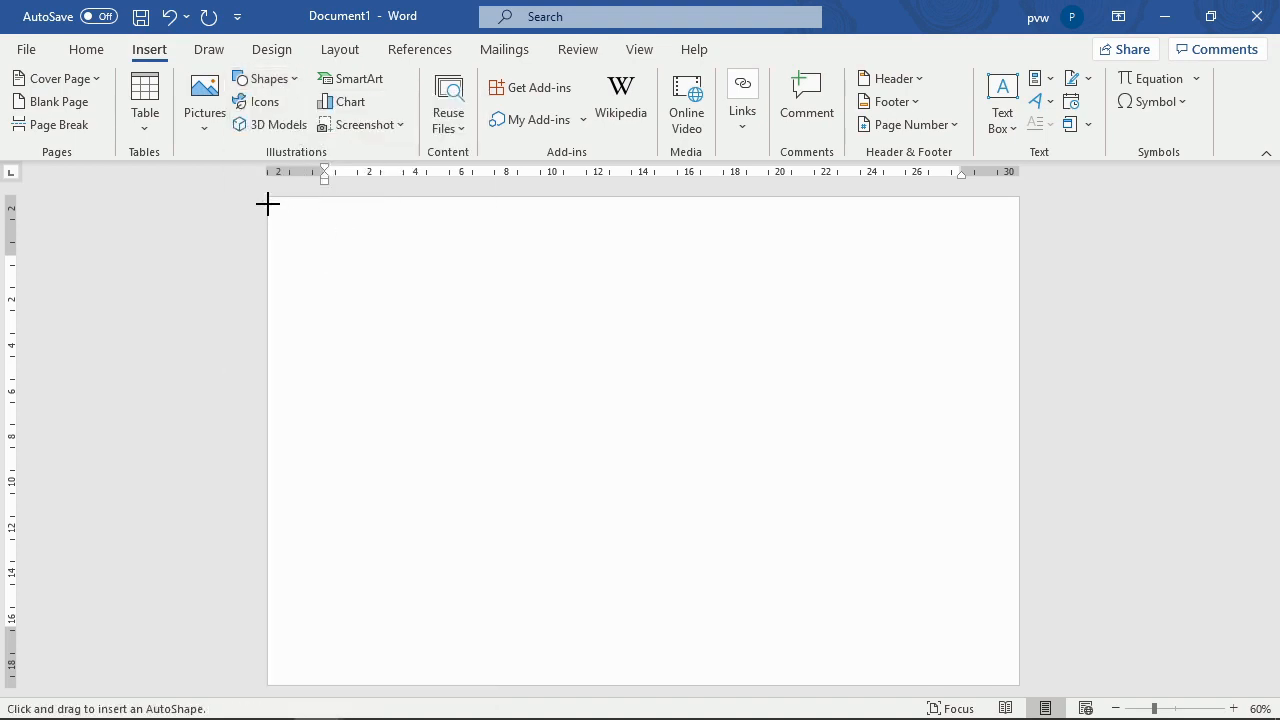
drag(267, 197, 489, 684)
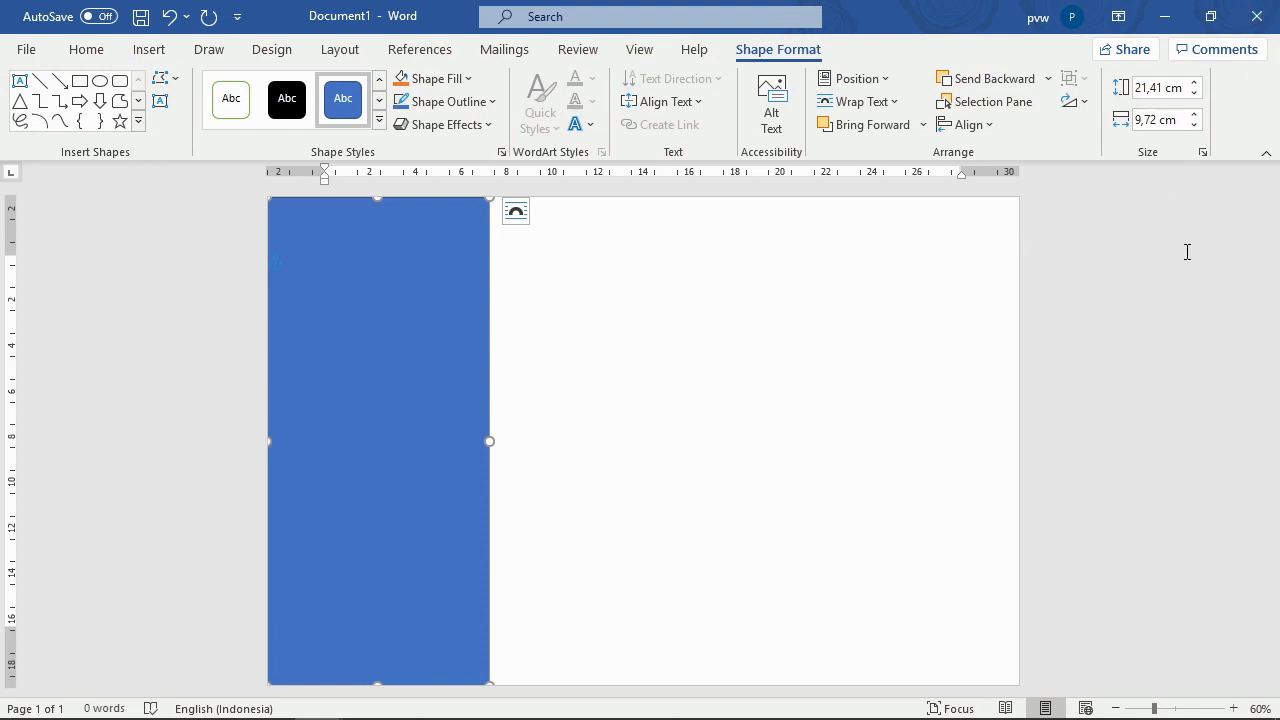
Step: Set the rectangle's height to 21,5 cm and its width to 11 cm
double_click(1163, 88)
key(BackSpace)
key(BackSpace)
drag(1134, 119, 1169, 117)
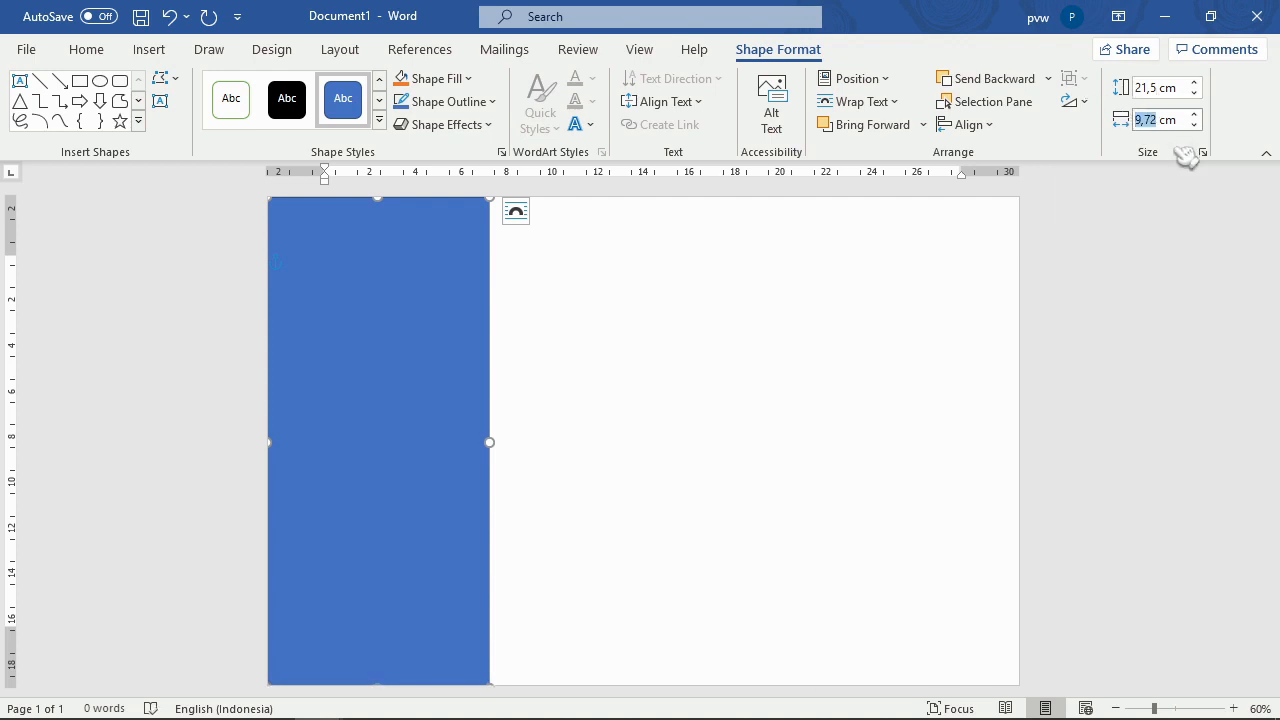
text(11)
key(Return)
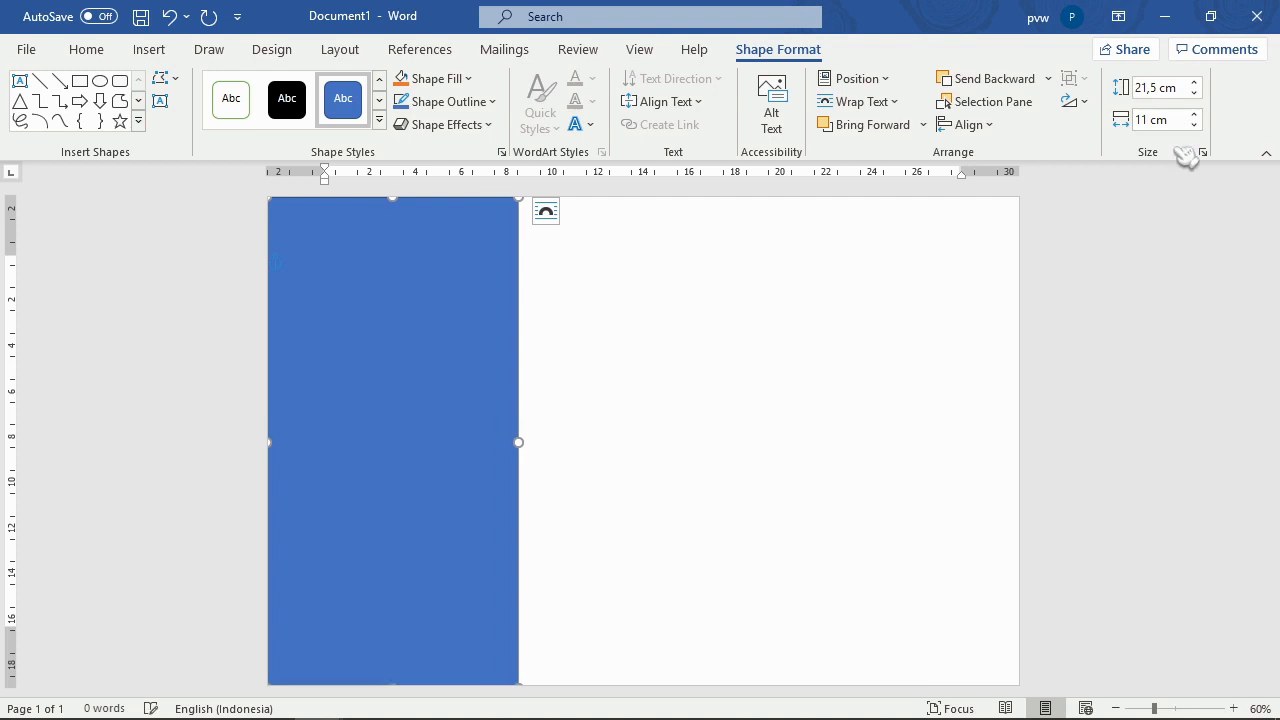
Step: Align the rectangle flush with the page's upper-left corner, opening Magnifier for precise placement
click(679, 256)
drag(389, 244, 346, 239)
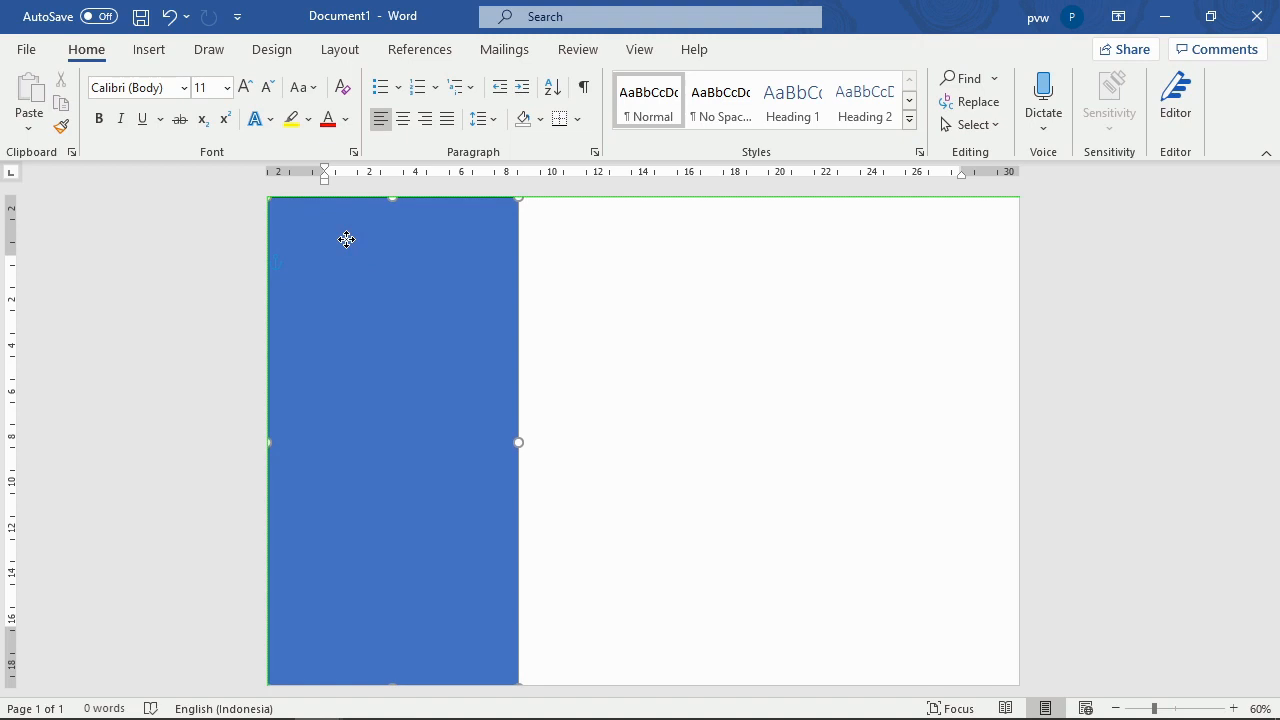
drag(346, 239, 346, 239)
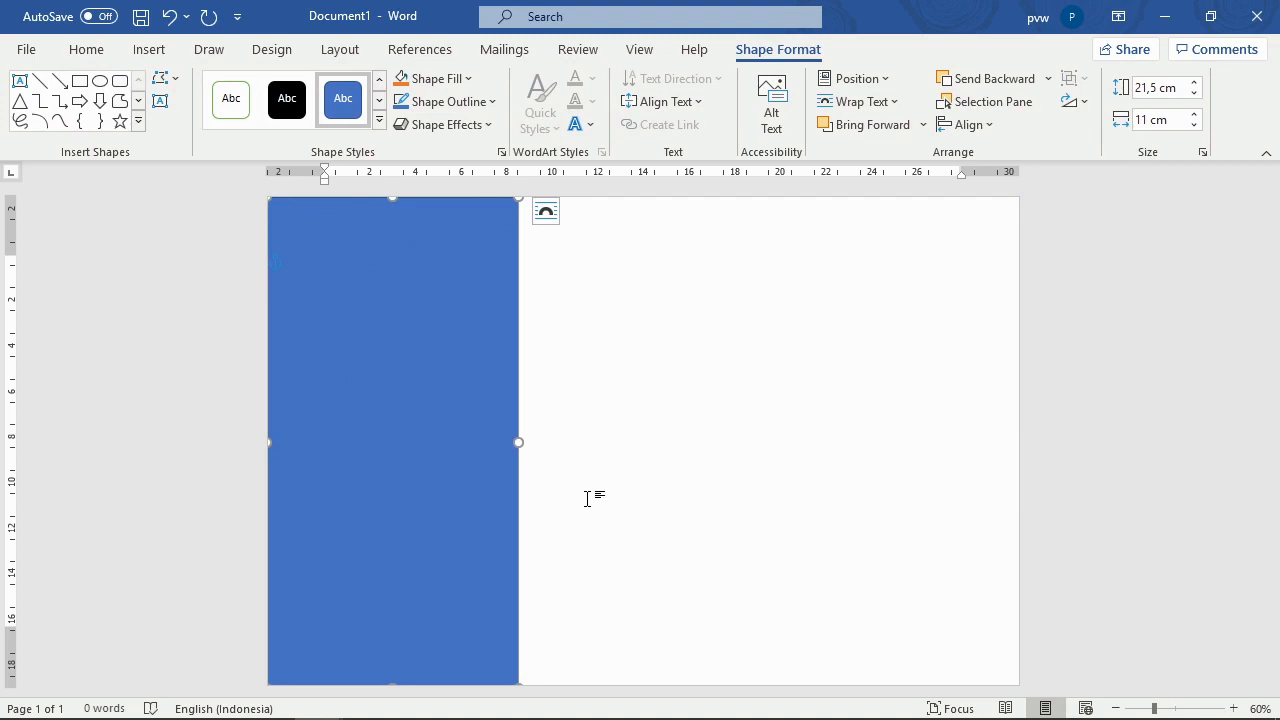
key(super+plus)
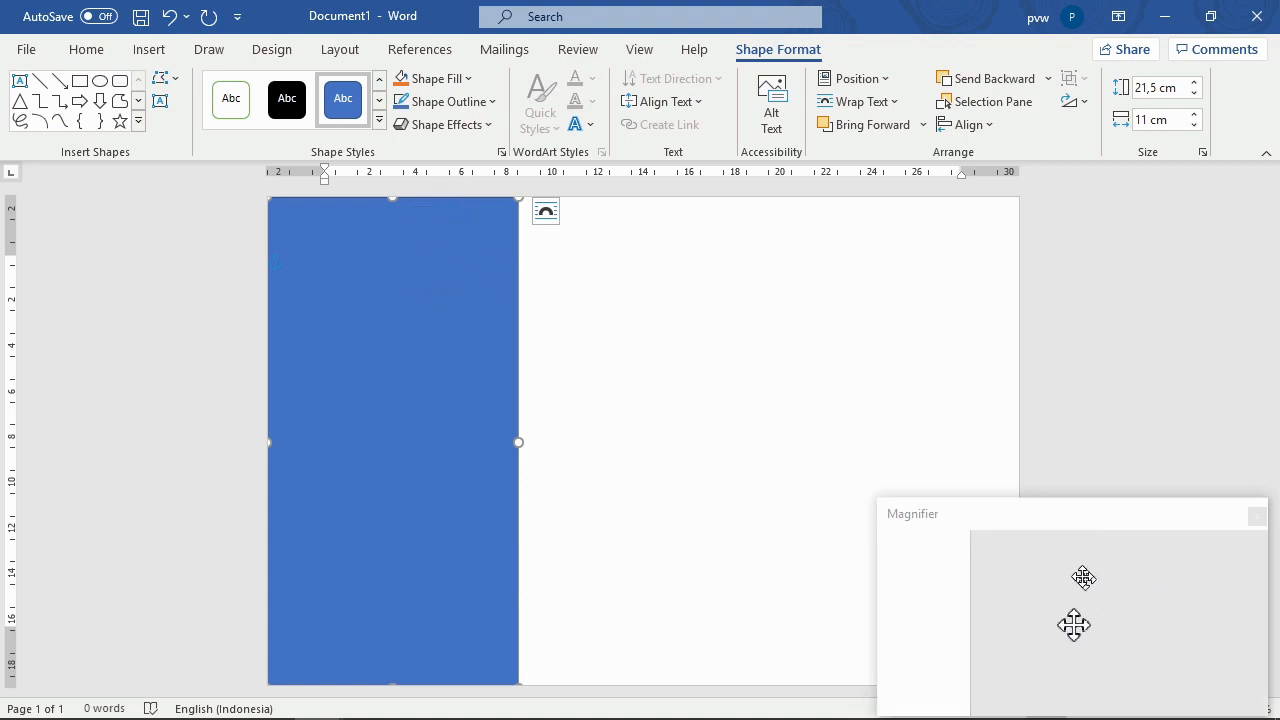
mouse_move(447, 235)
mouse_down()
mouse_move(433, 216)
mouse_move(331, 194)
mouse_move(431, 249)
mouse_move(471, 249)
mouse_move(435, 233)
mouse_up()
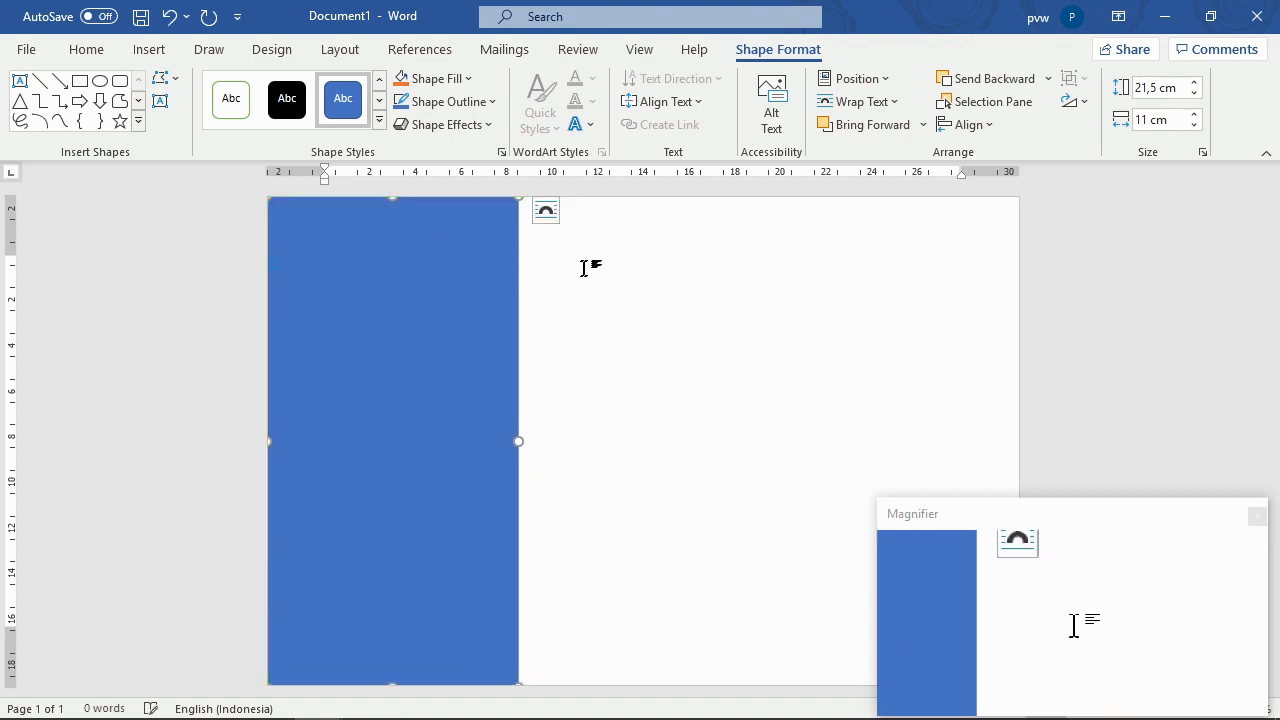
click(601, 262)
Step: Copy the rectangle and paste a duplicate directly beside it as the middle panel
click(448, 288)
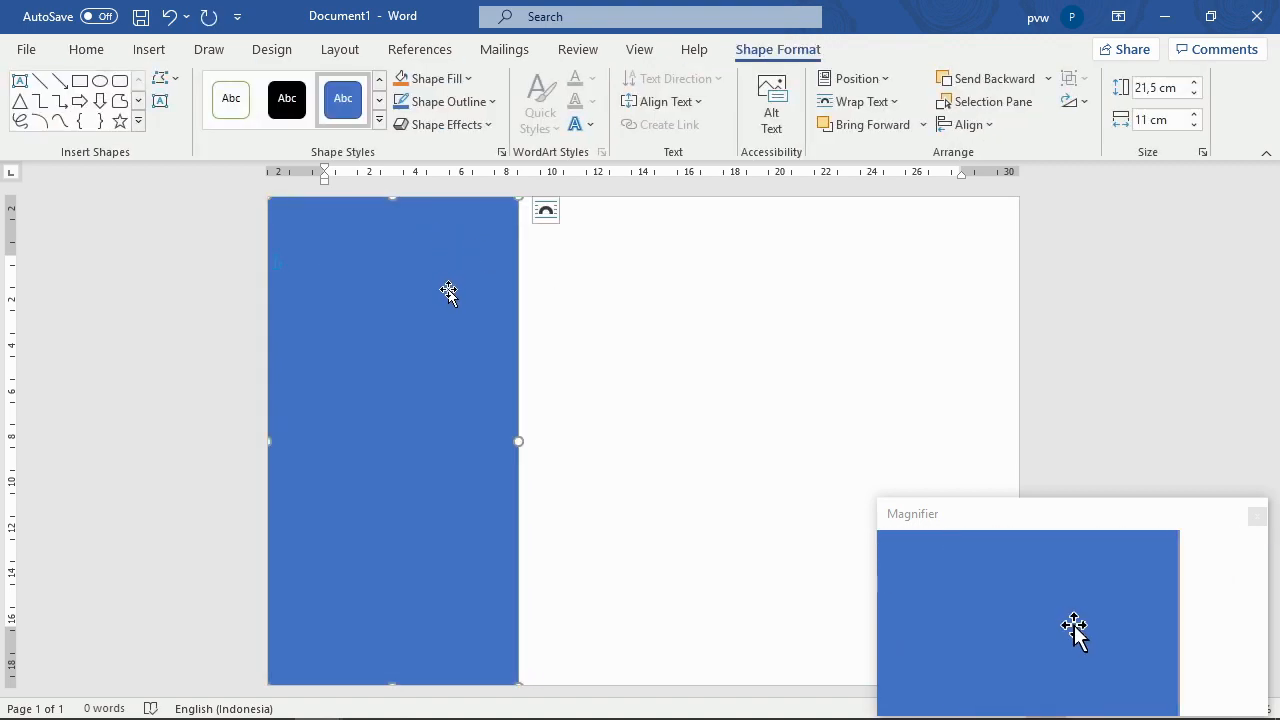
right_click(450, 288)
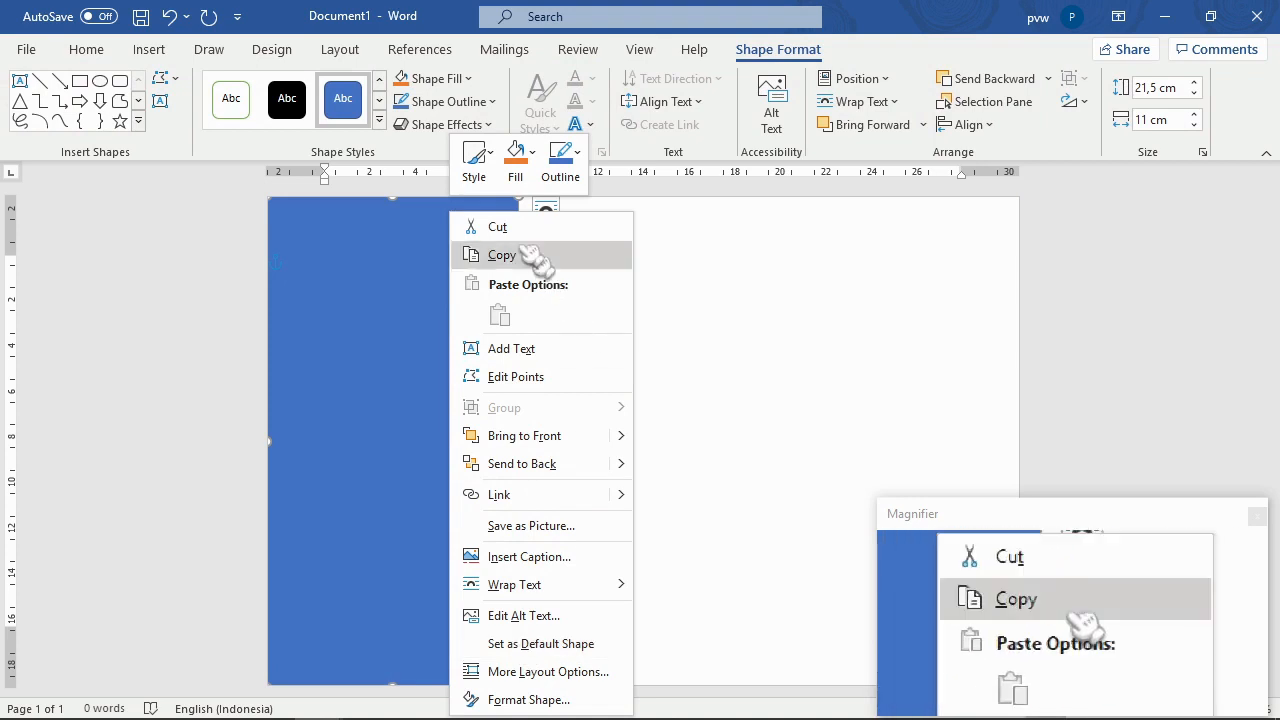
click(500, 256)
right_click(430, 257)
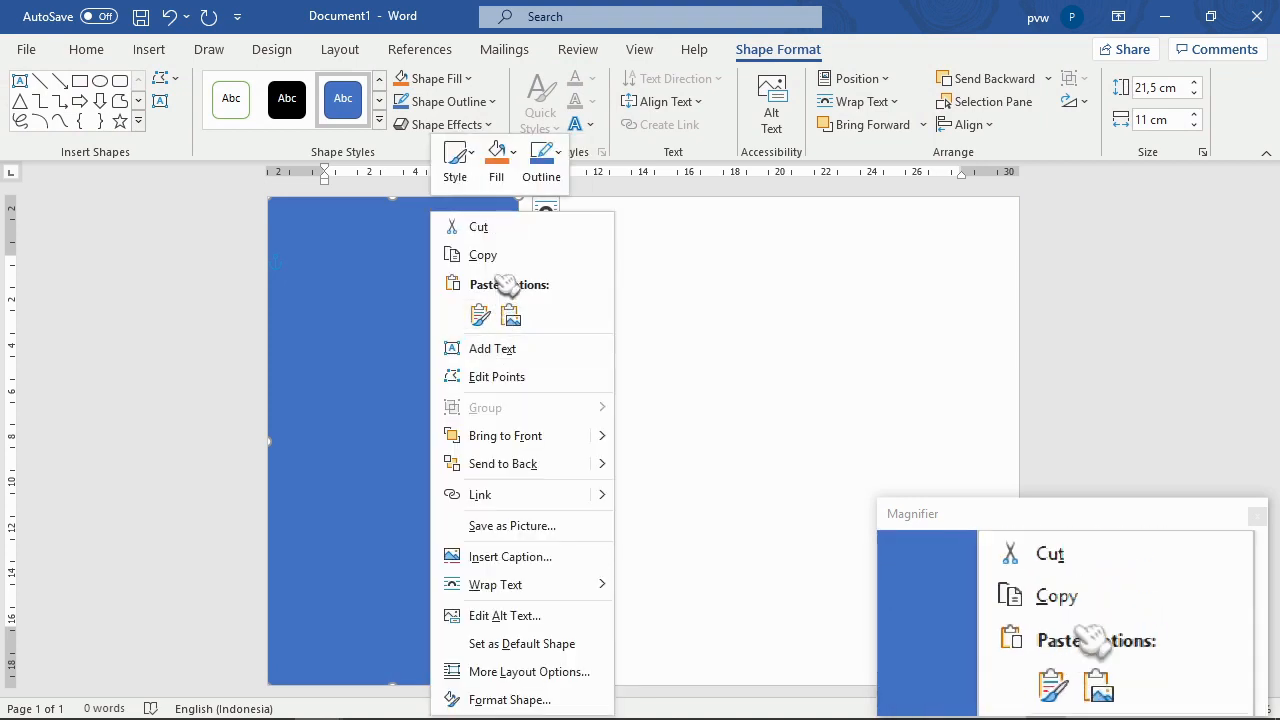
click(480, 316)
drag(450, 360, 563, 314)
Step: Paste a third rectangle and place it beside the middle panel, flush with the page's right edge
right_click(600, 298)
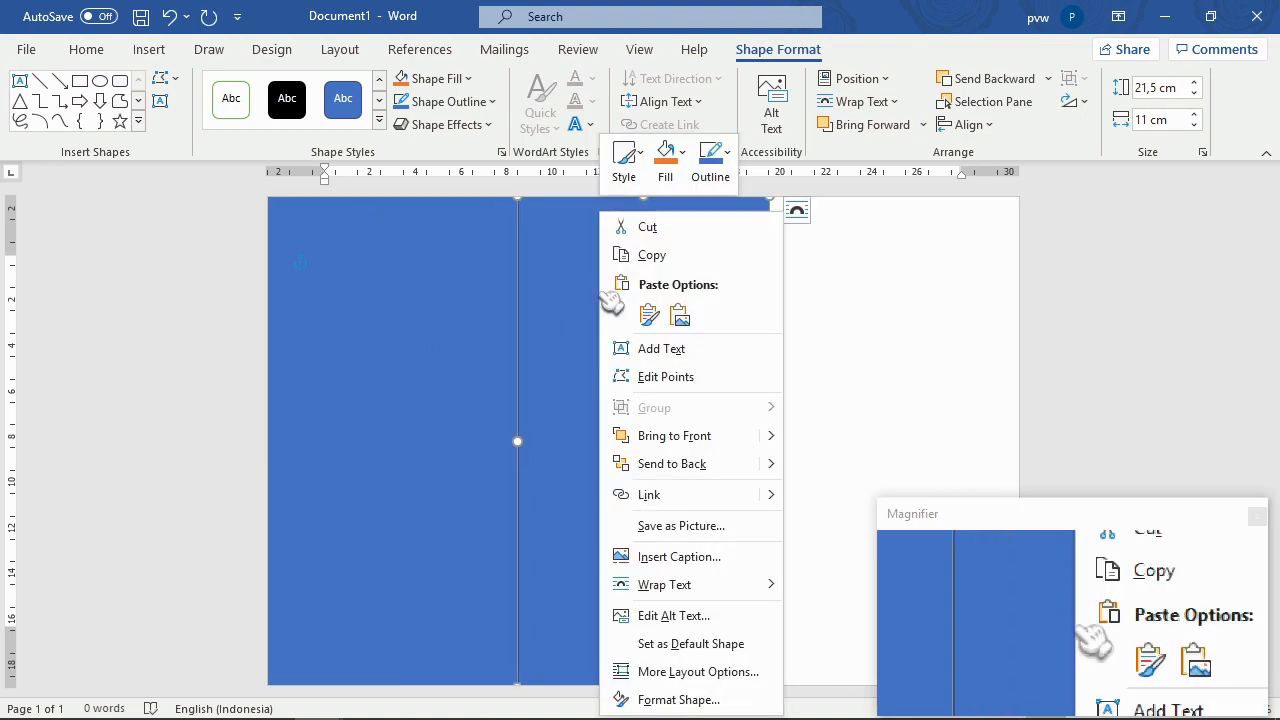
click(649, 316)
drag(643, 329, 804, 301)
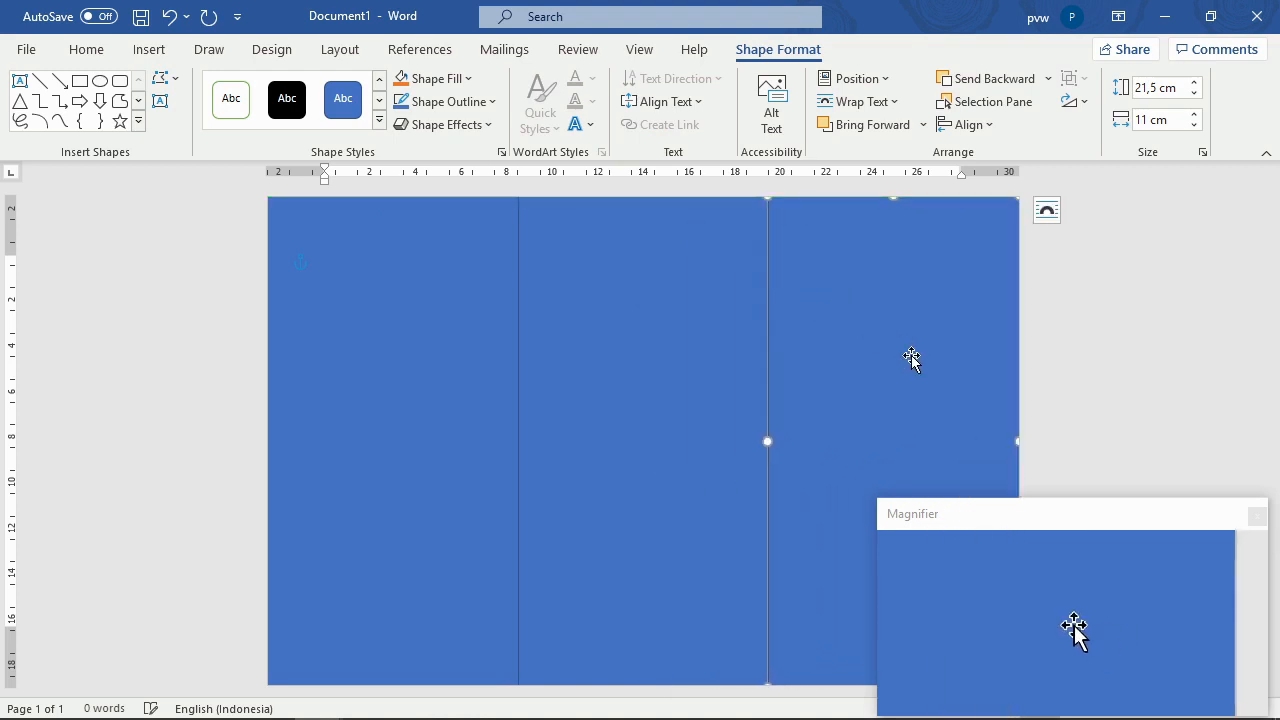
click(615, 360)
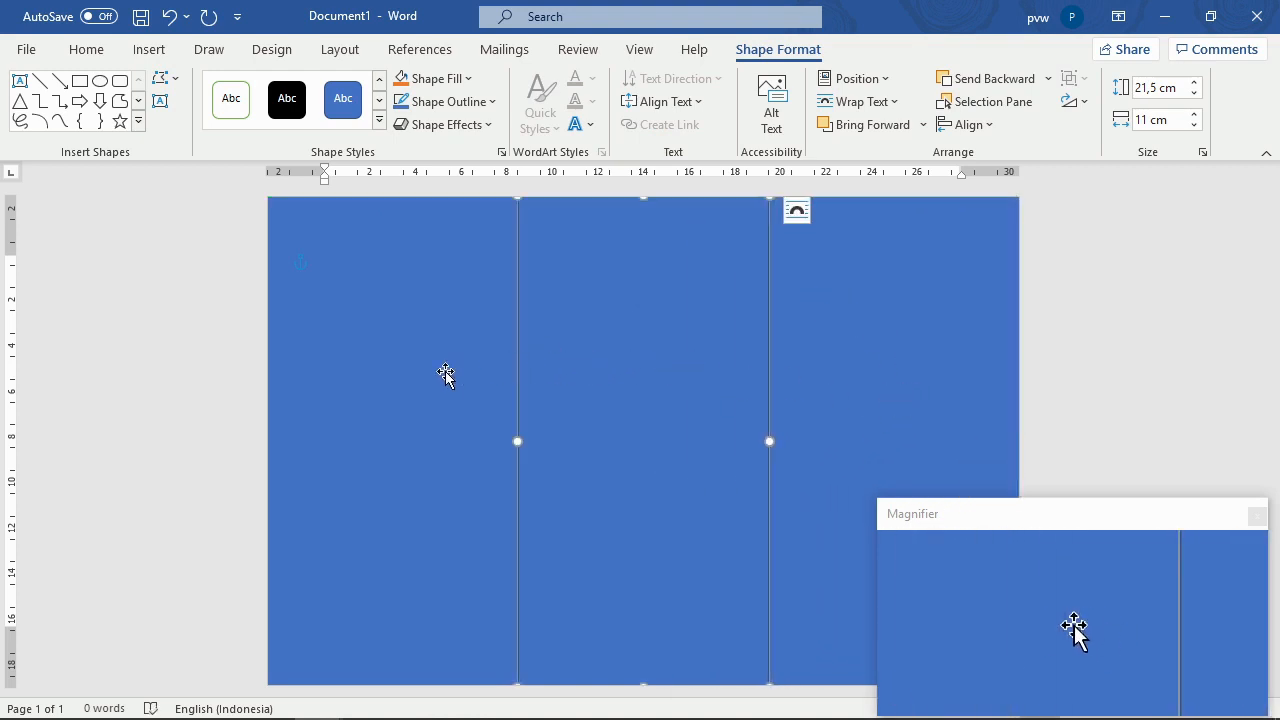
click(436, 374)
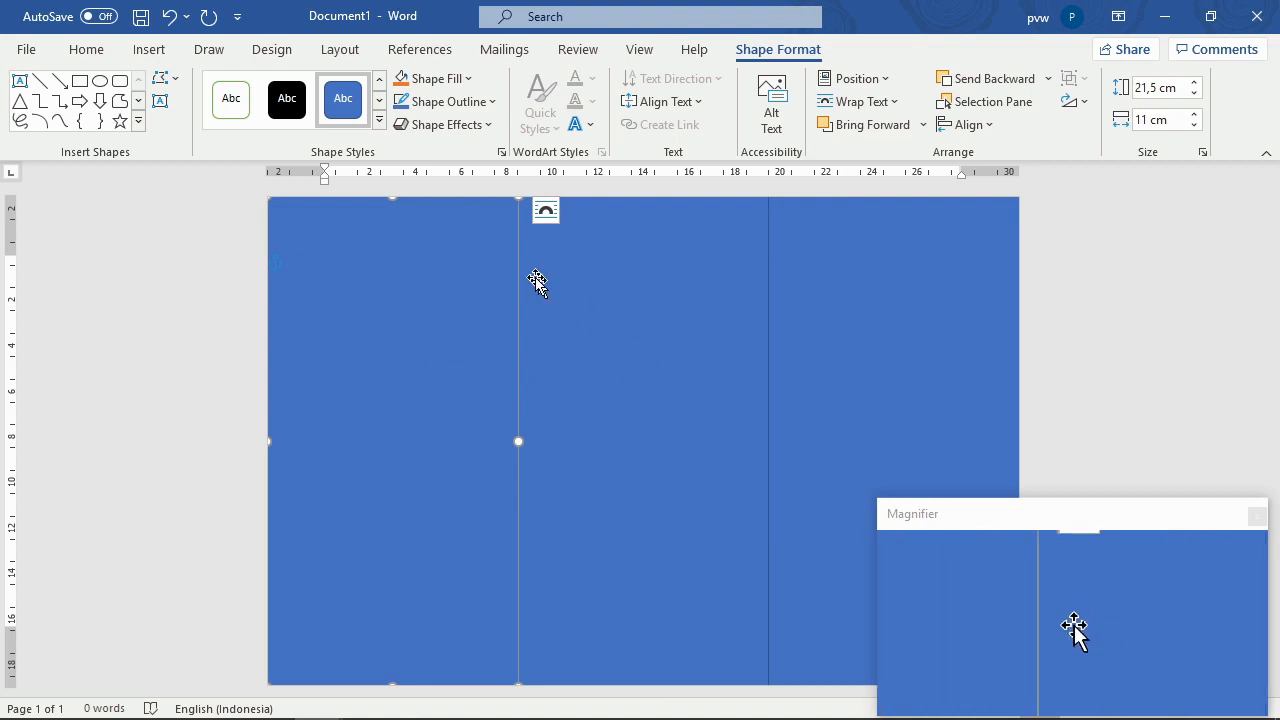
click(614, 357)
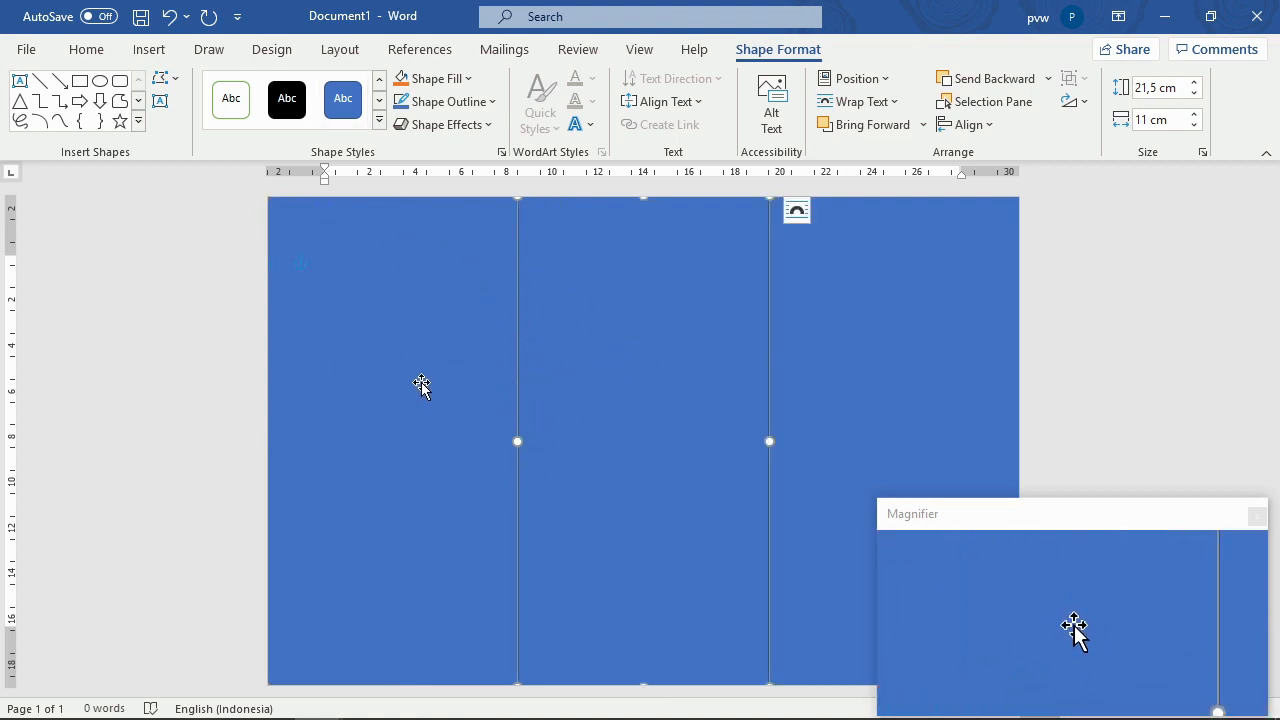
Step: Remove the outline from all three panels together
click(880, 414)
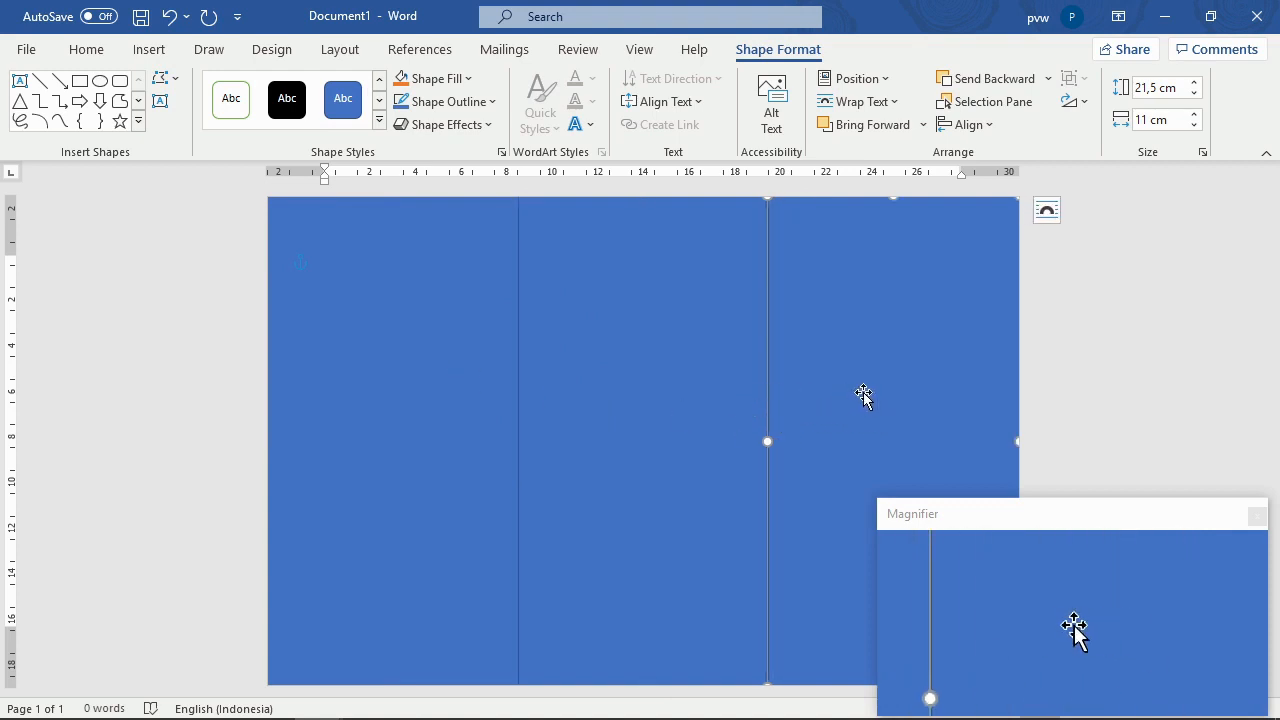
click(660, 338)
shift+click(420, 318)
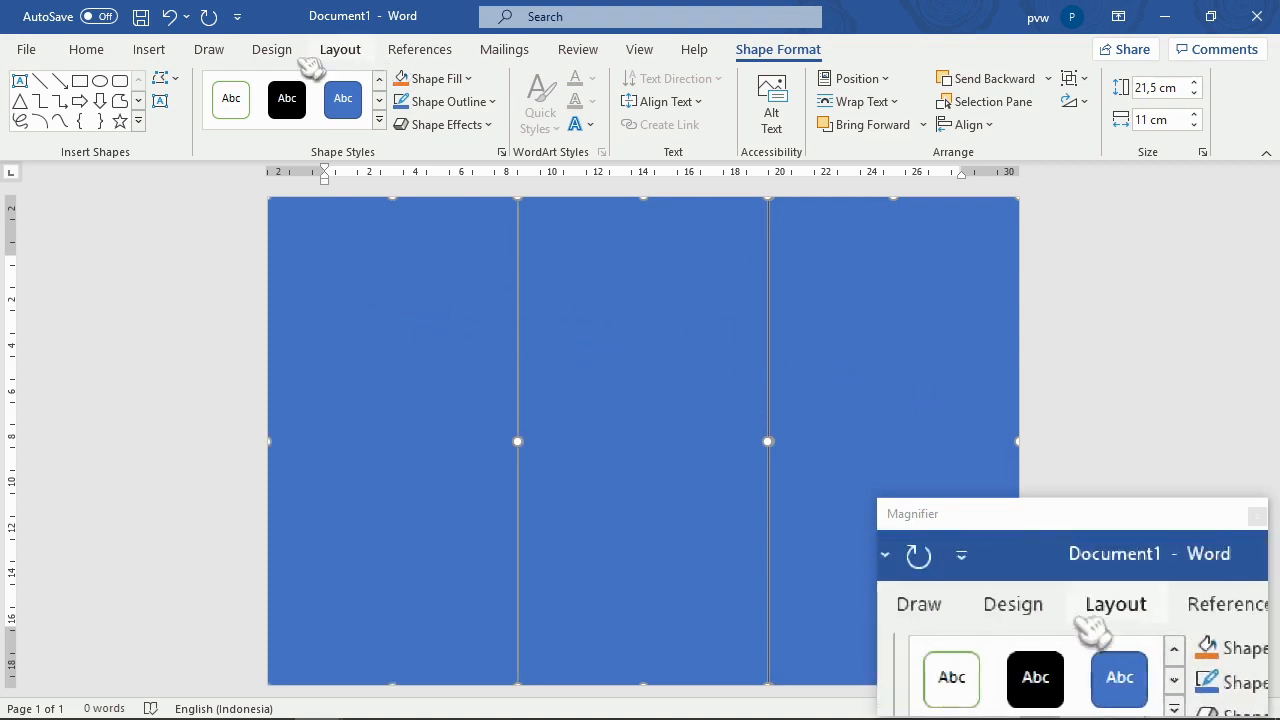
click(455, 104)
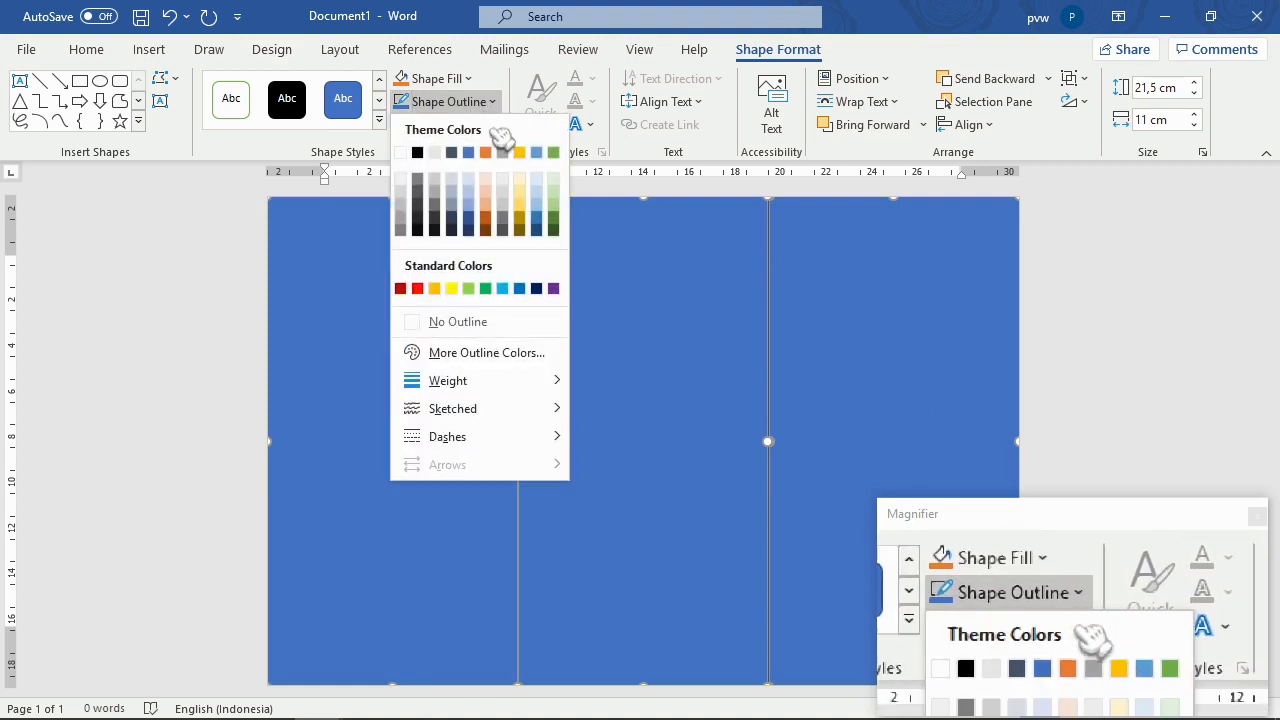
click(514, 324)
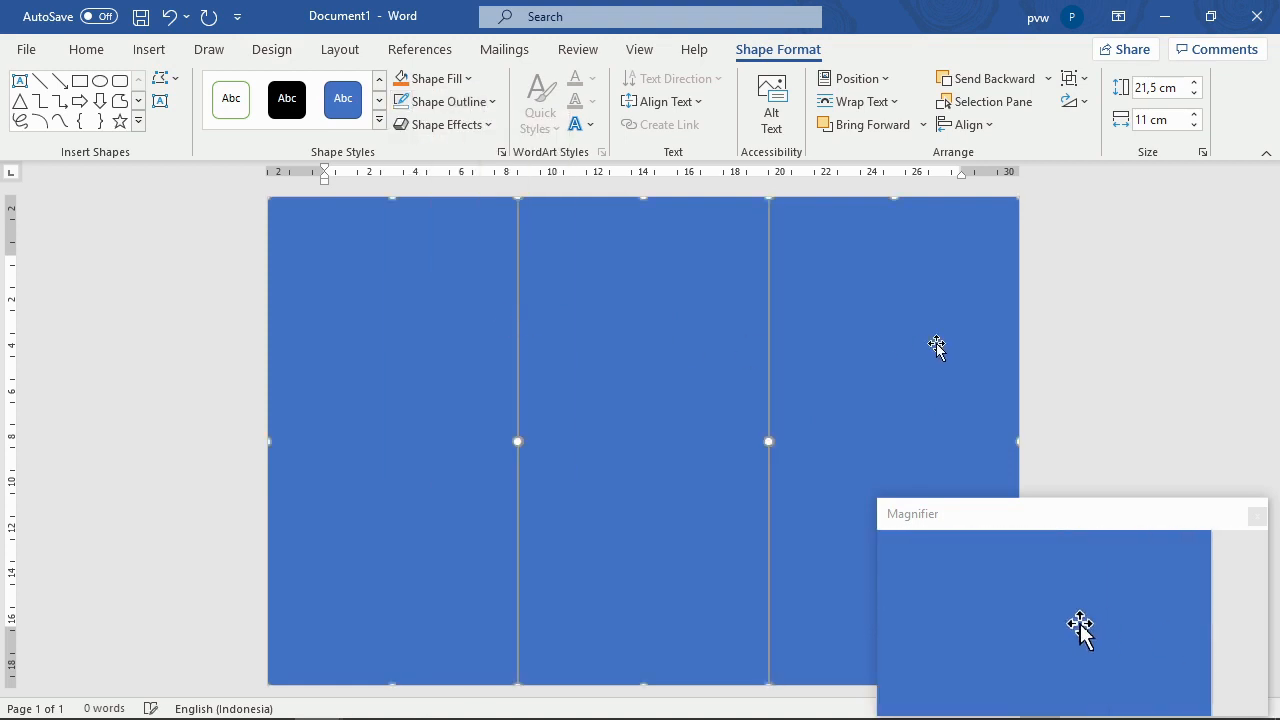
click(1085, 309)
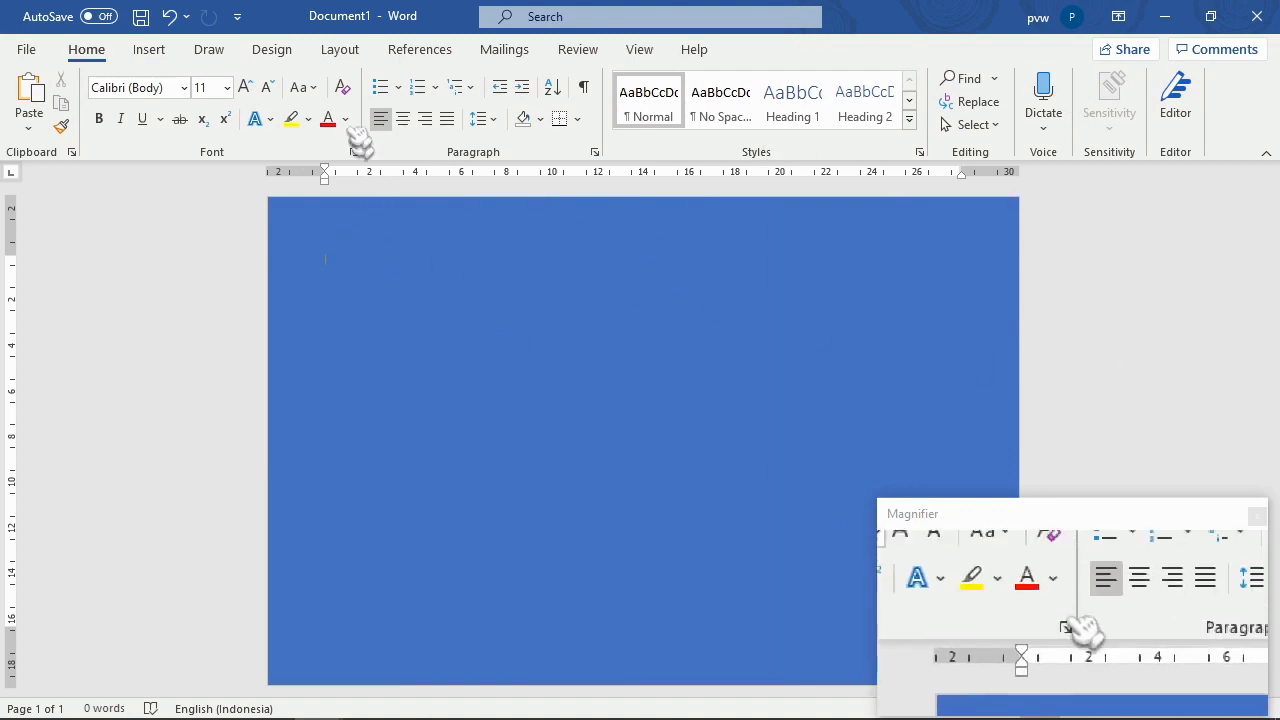
Step: Fill the outer panels with Black, Text 1 and the middle panel with Black, Text 1, Lighter 5%, and close Magnifier
click(903, 306)
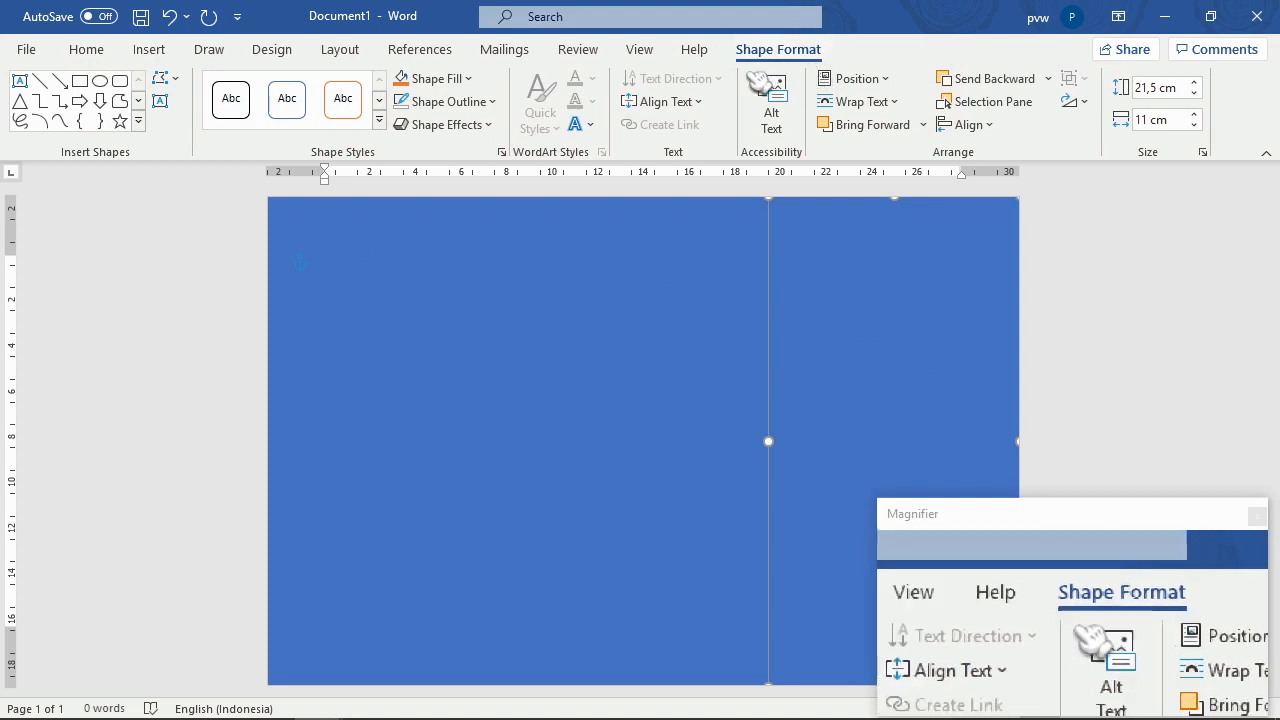
click(445, 80)
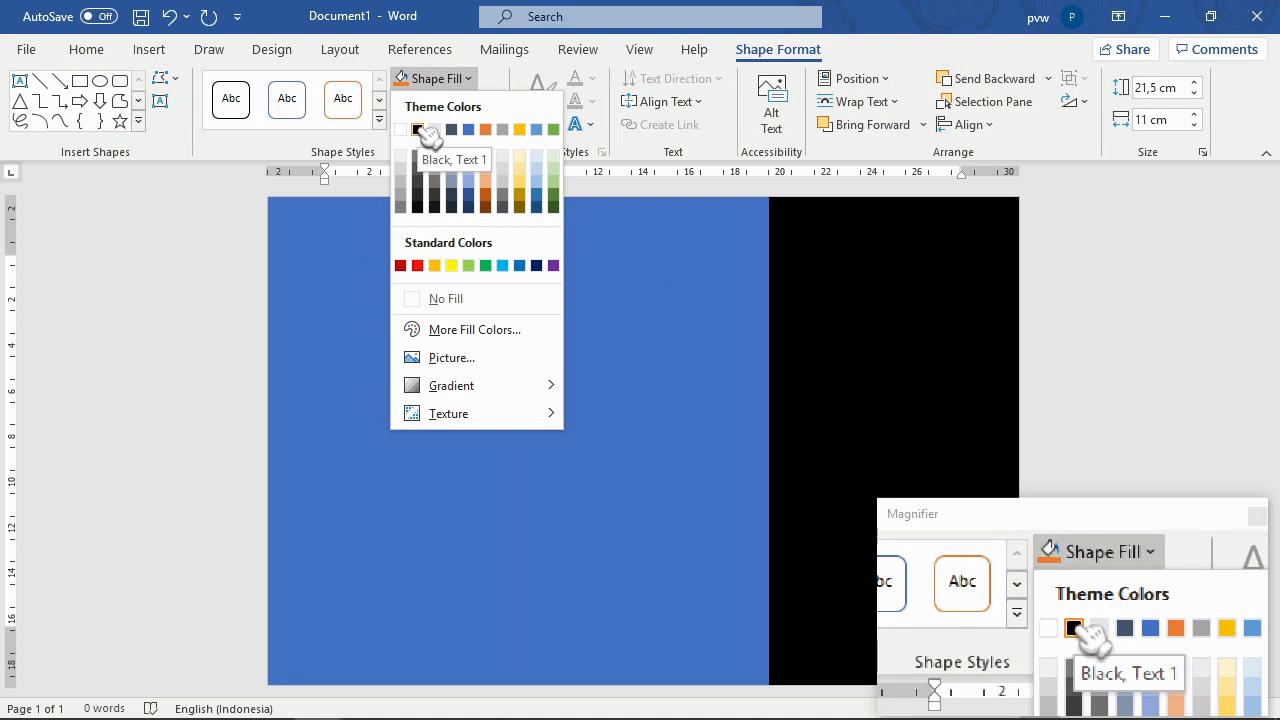
click(714, 277)
click(422, 82)
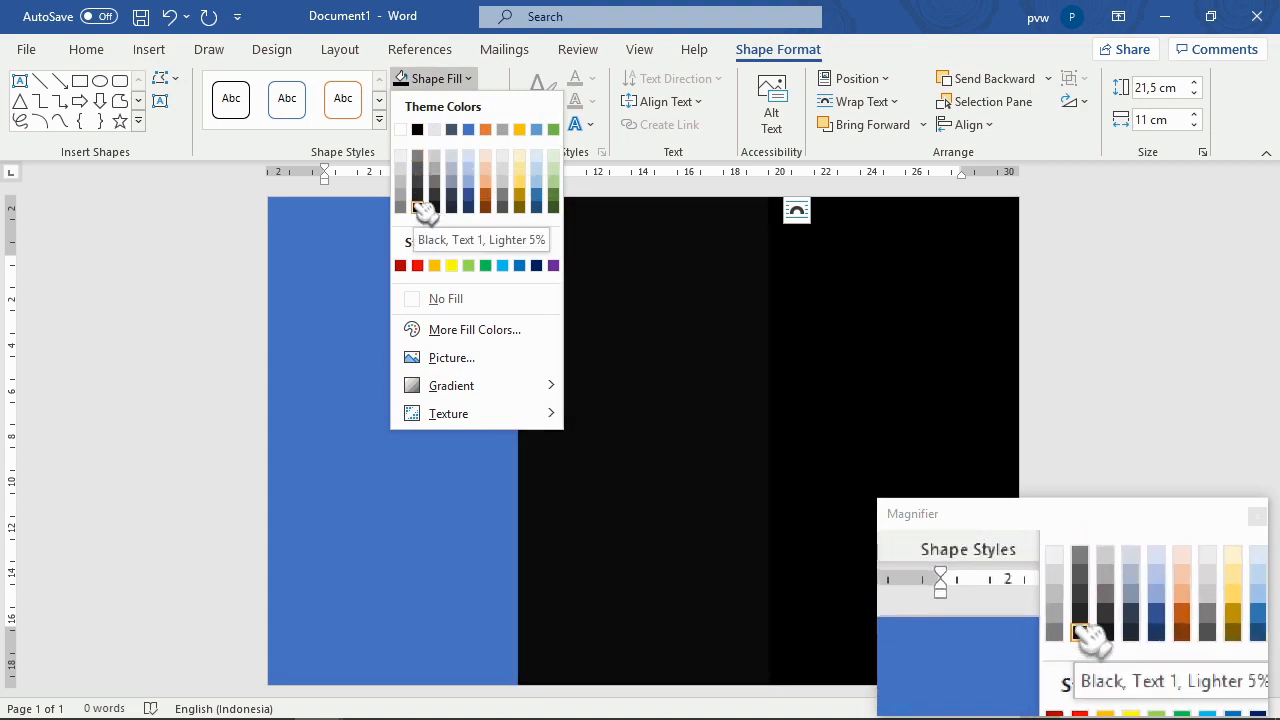
click(419, 206)
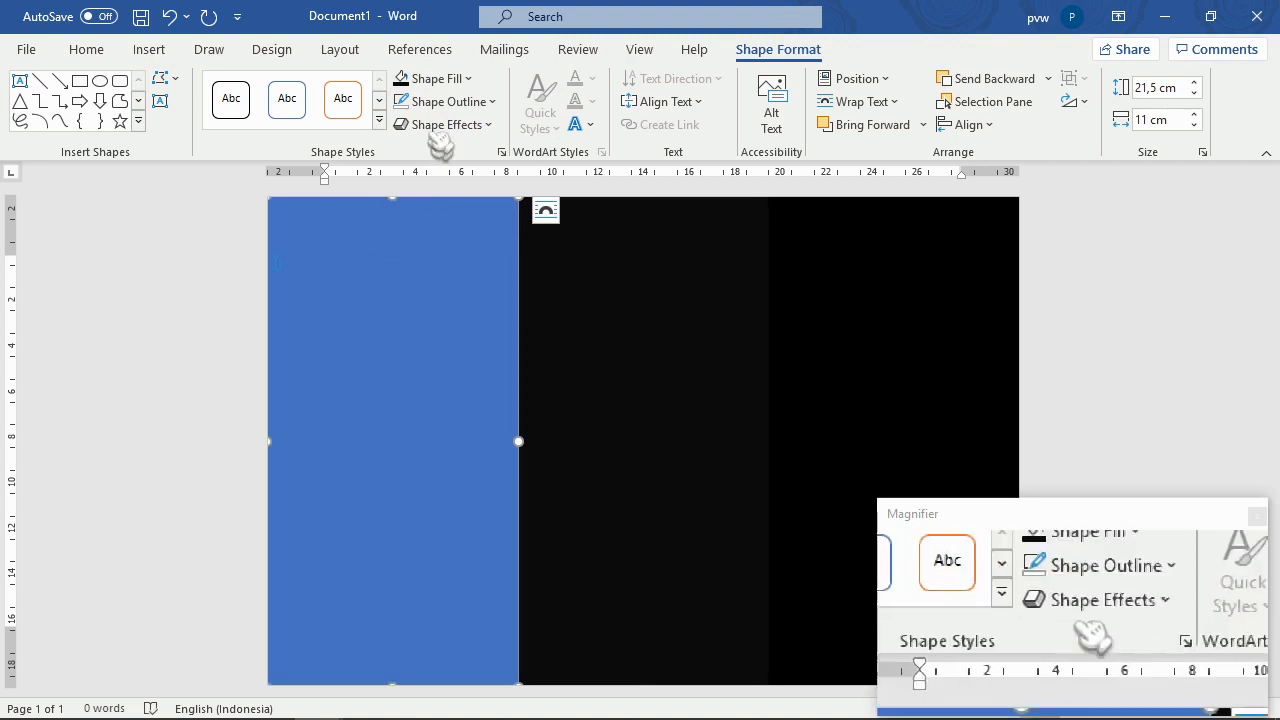
click(440, 80)
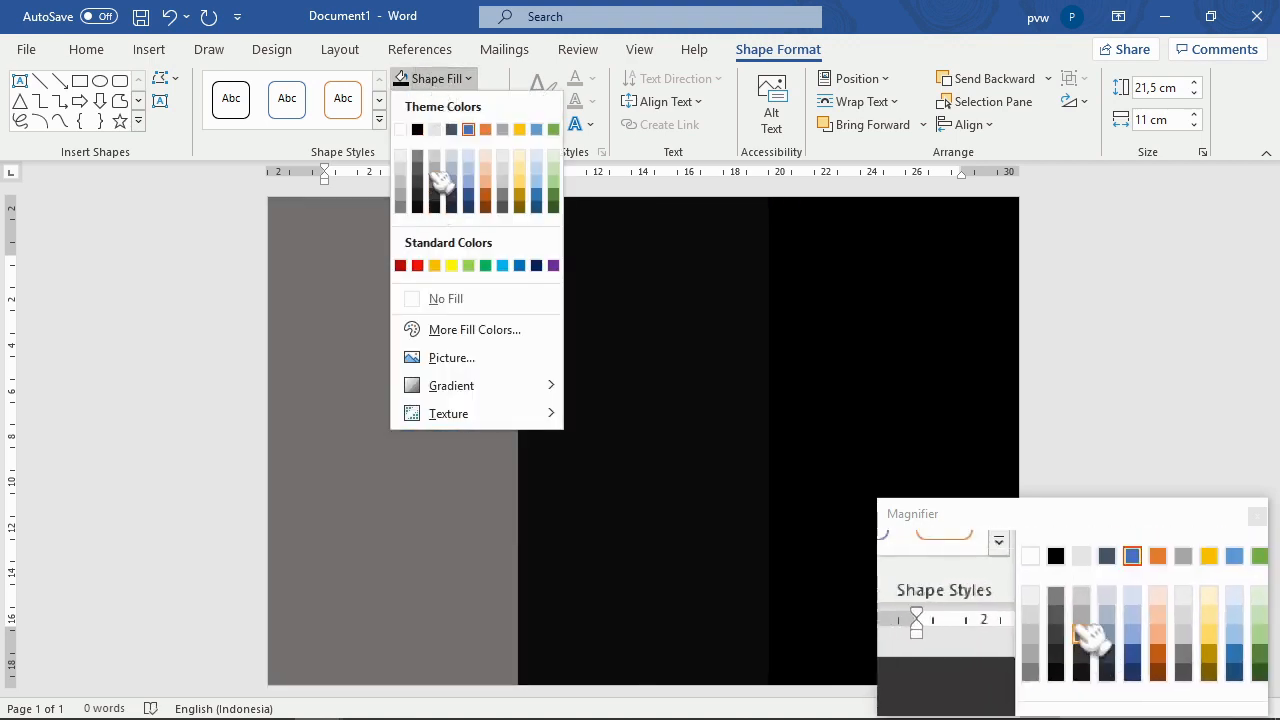
click(418, 130)
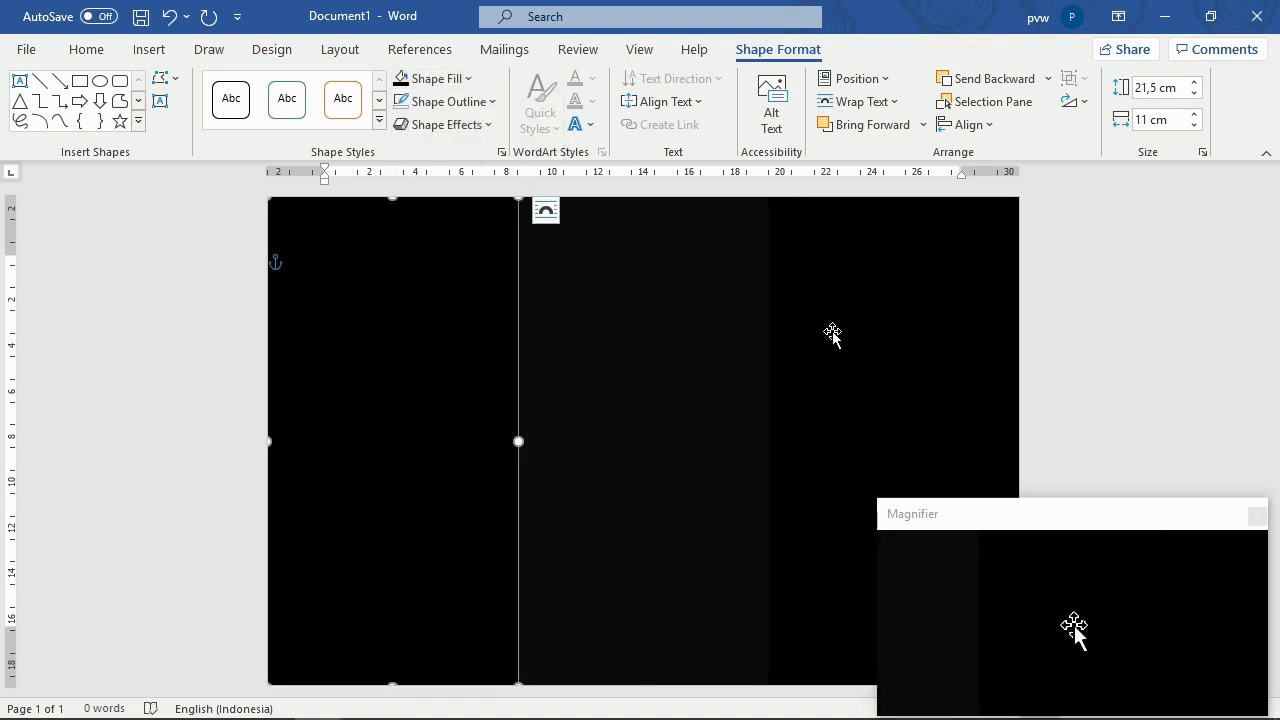
click(830, 332)
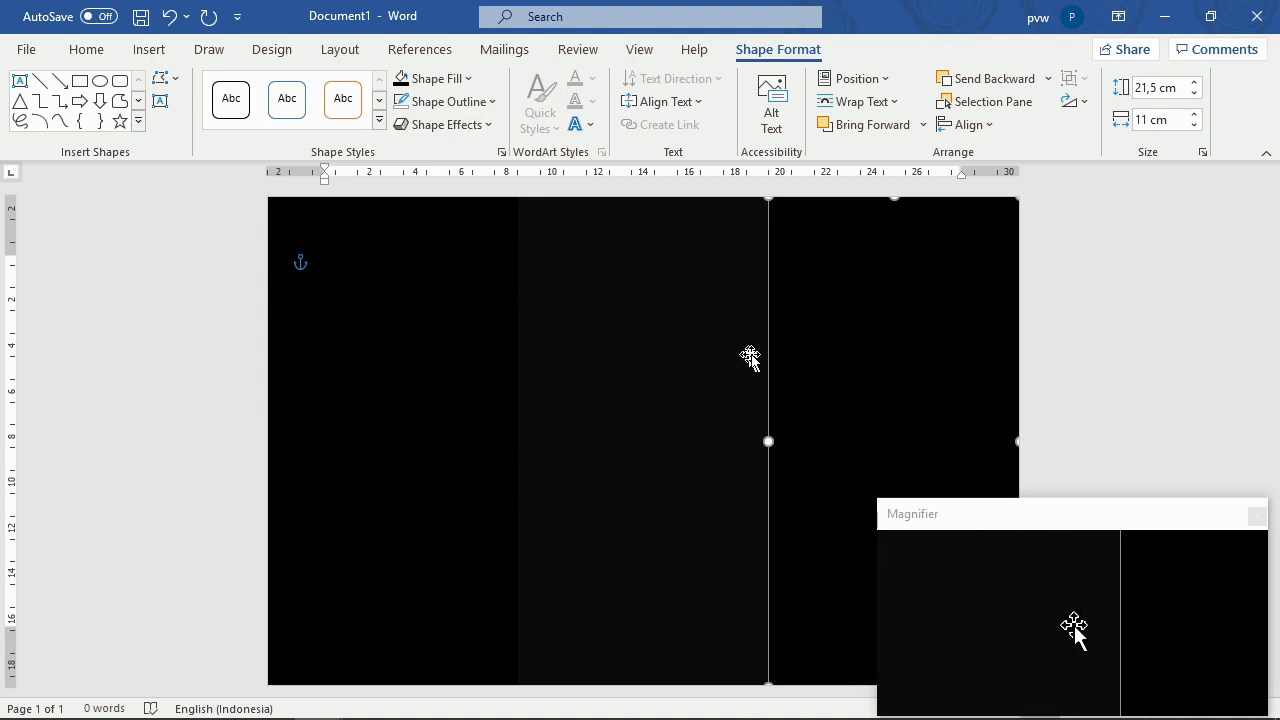
click(1063, 320)
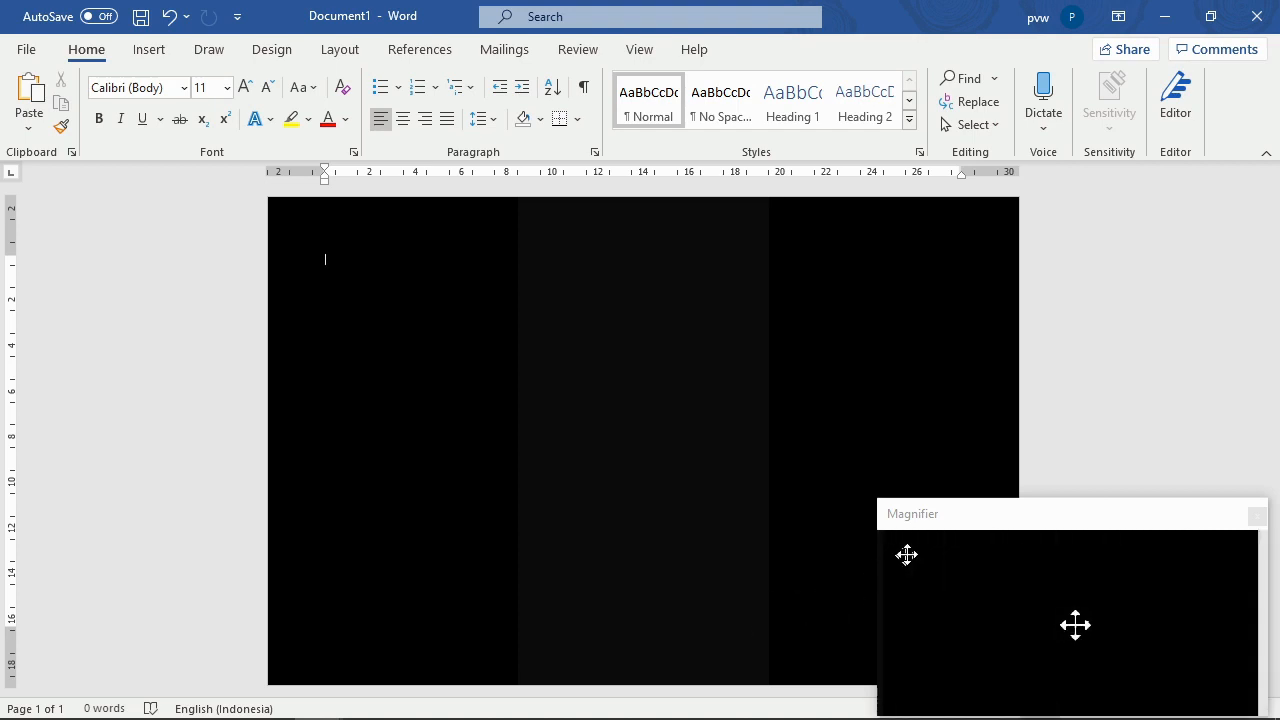
click(1257, 515)
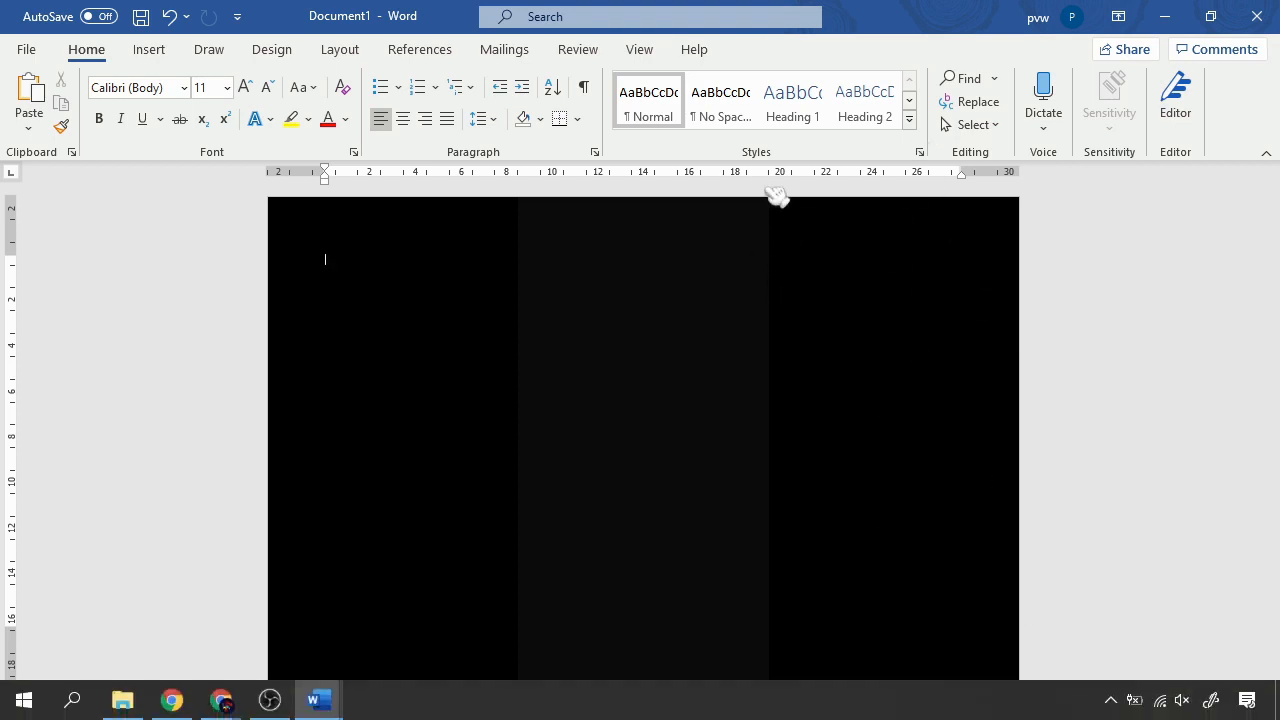
click(869, 309)
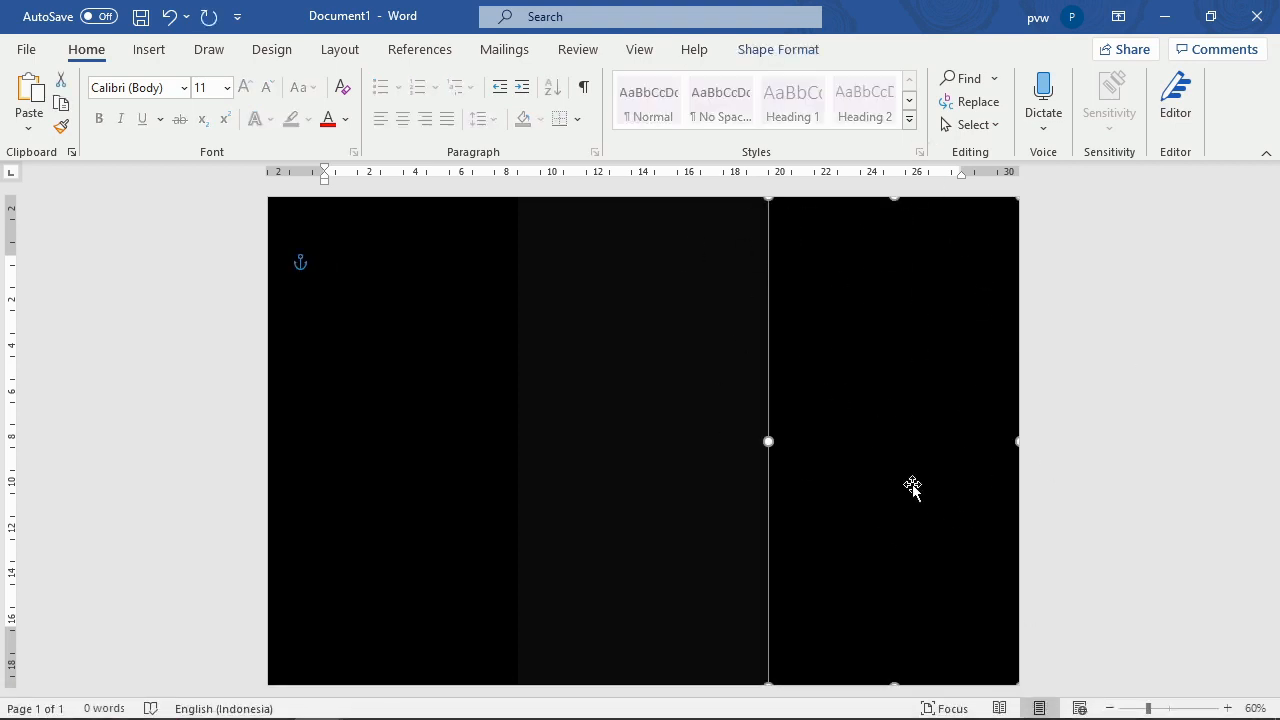
click(414, 366)
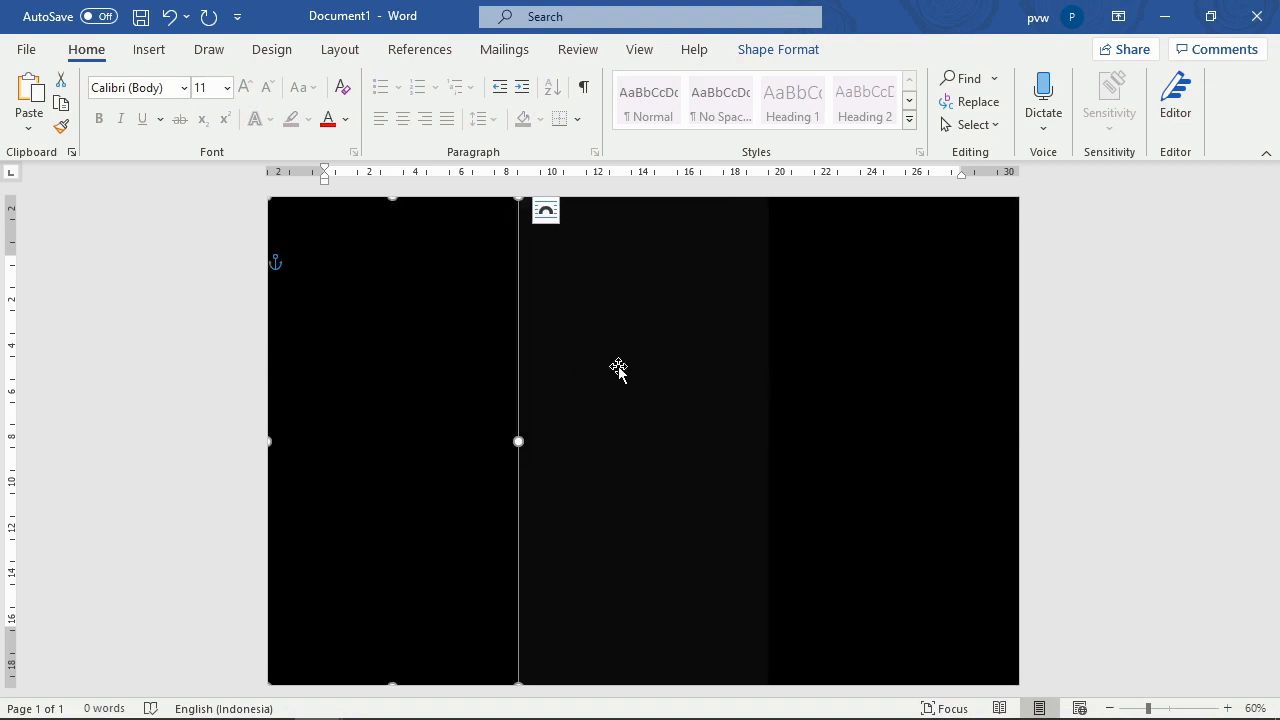
click(588, 356)
click(418, 352)
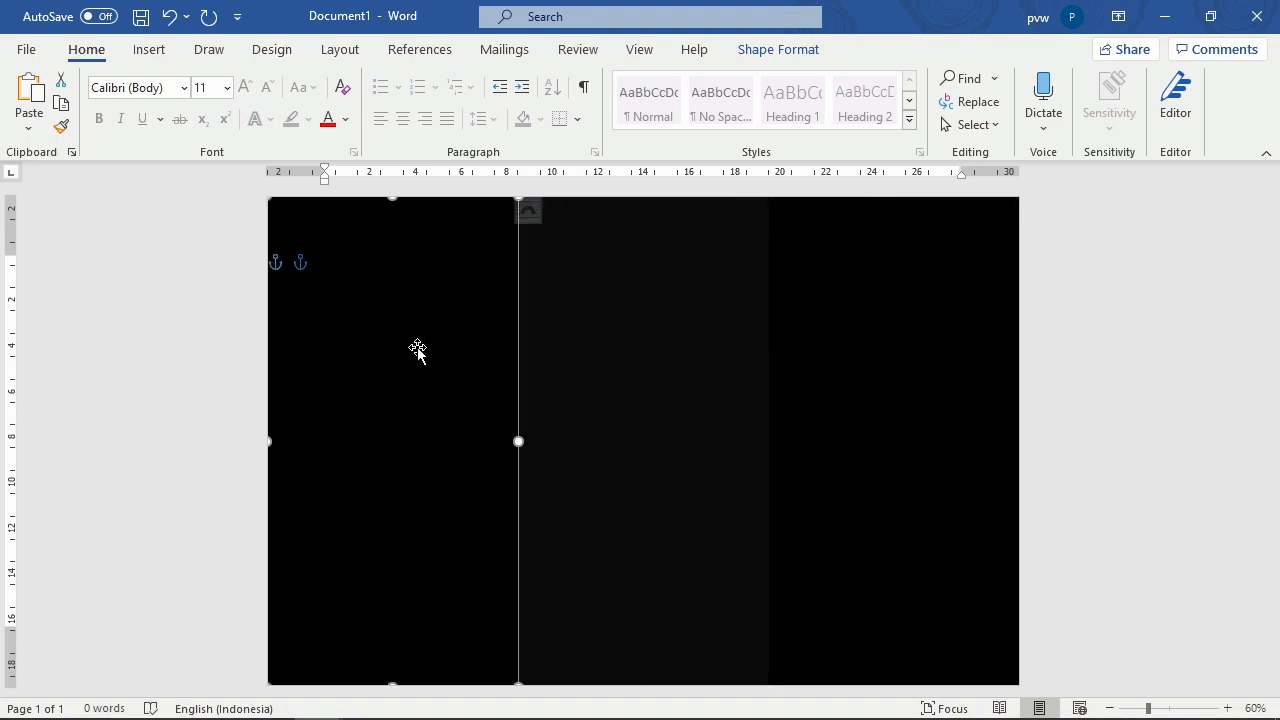
click(880, 366)
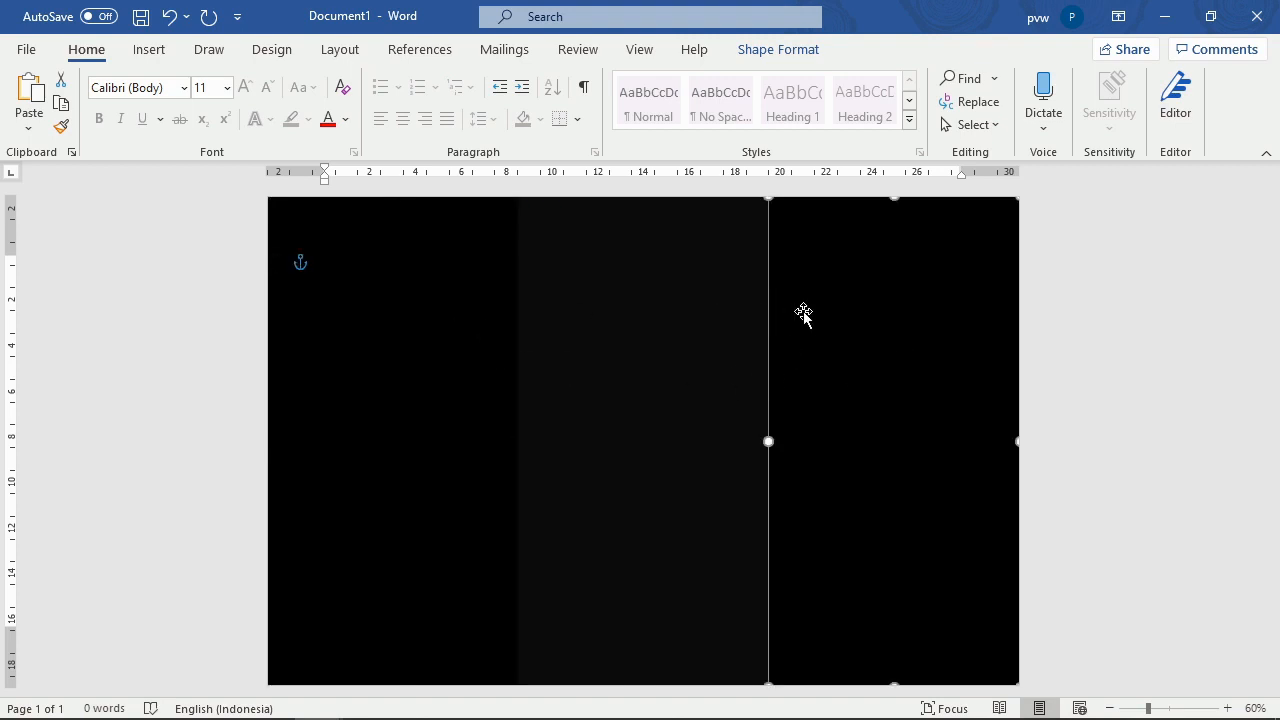
click(1066, 326)
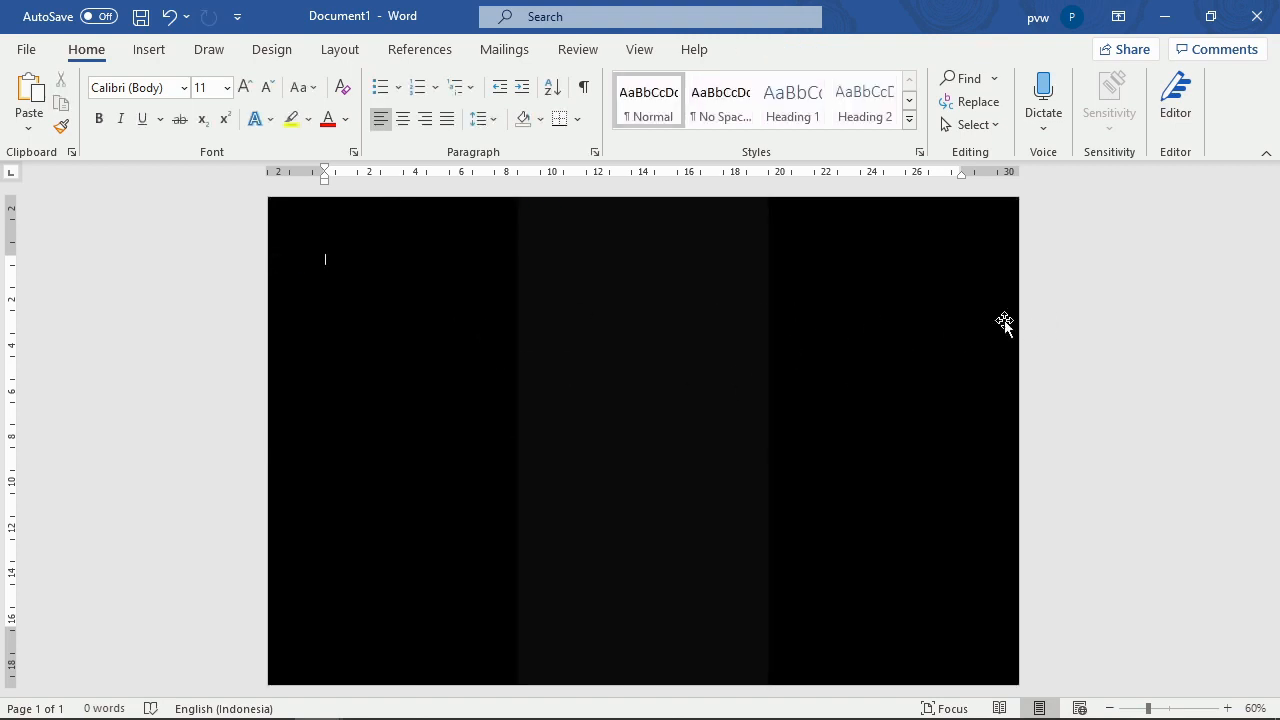
click(926, 300)
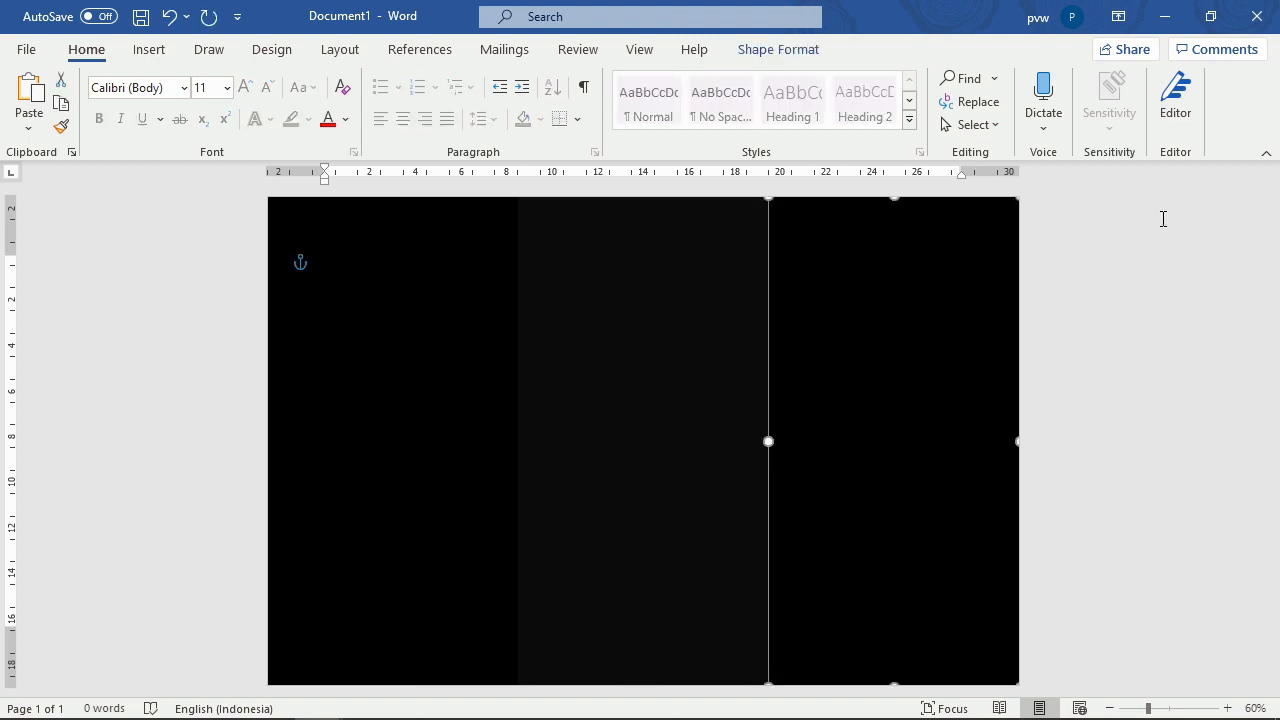
click(1114, 248)
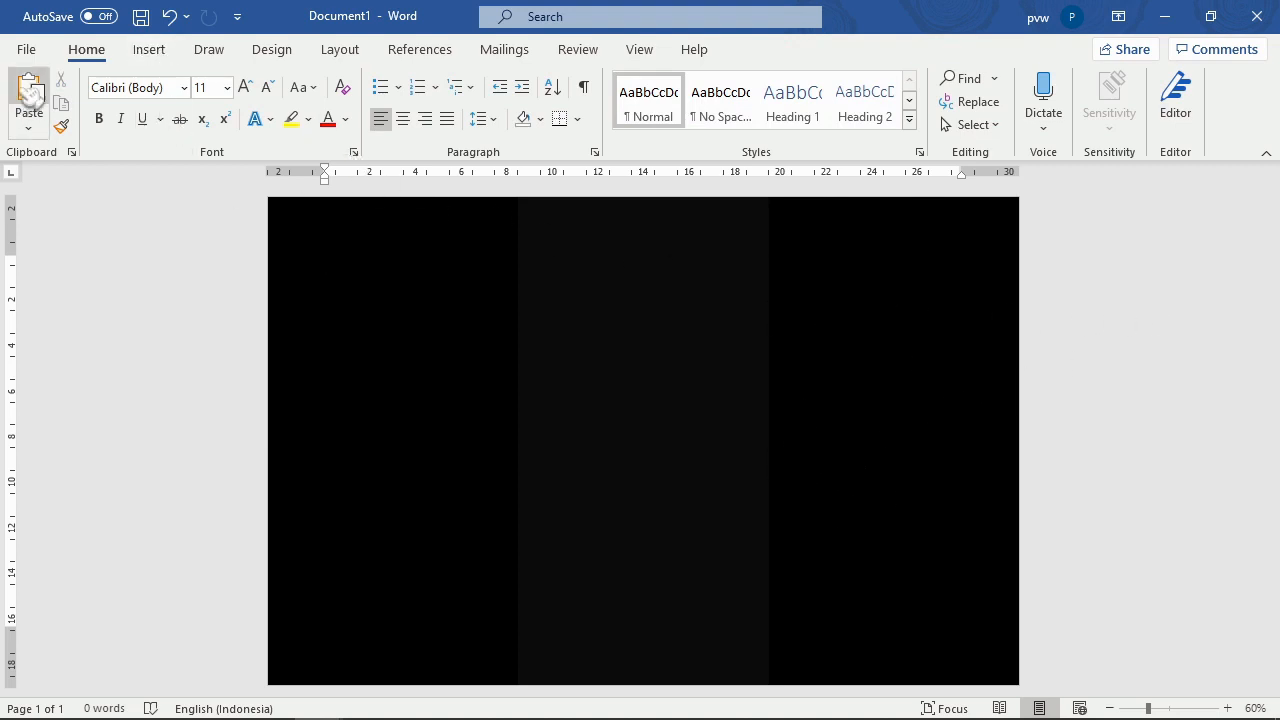
click(146, 52)
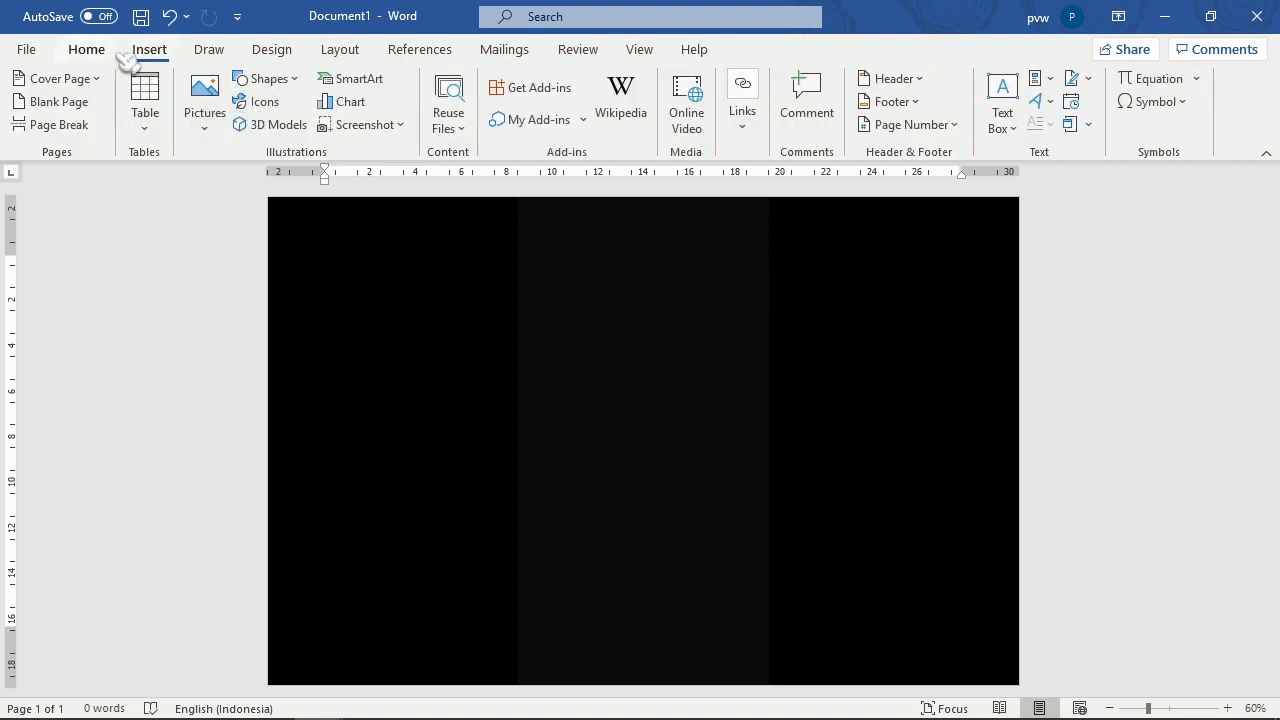
click(86, 49)
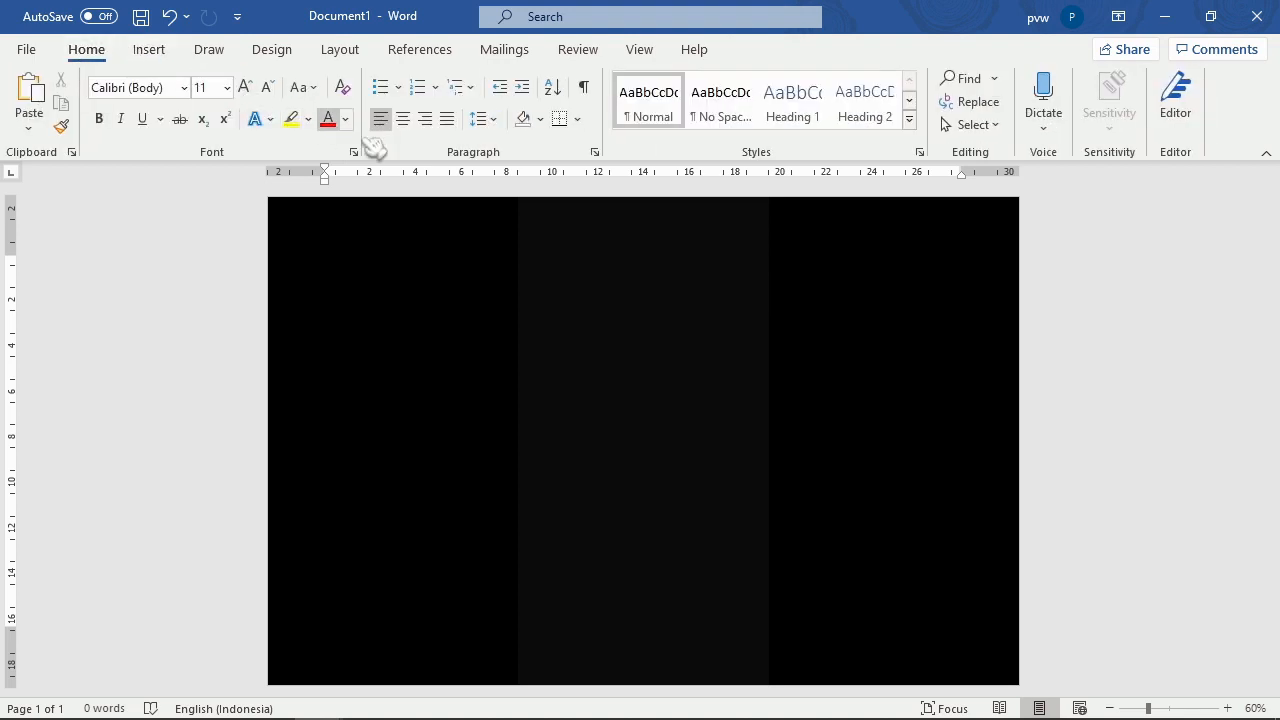
Step: Insert a Simple Text Box and move it toward the upper part of the right-hand panel
click(163, 54)
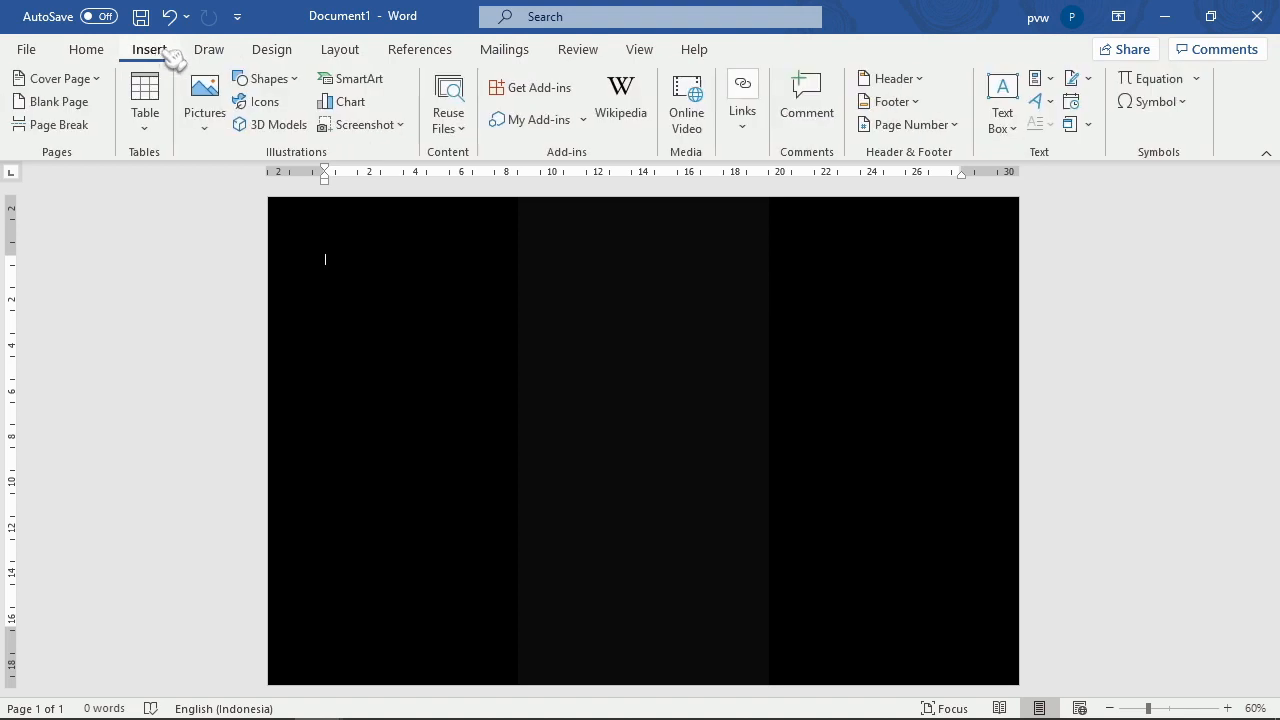
click(1002, 105)
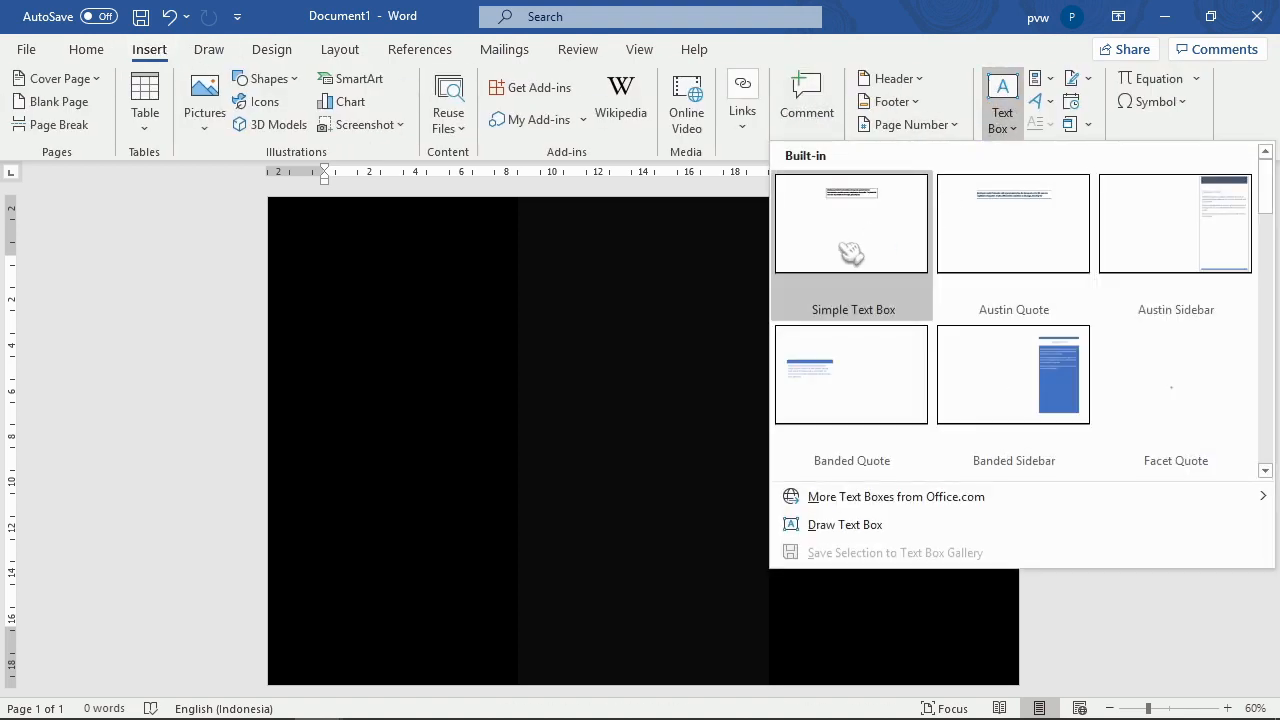
click(856, 197)
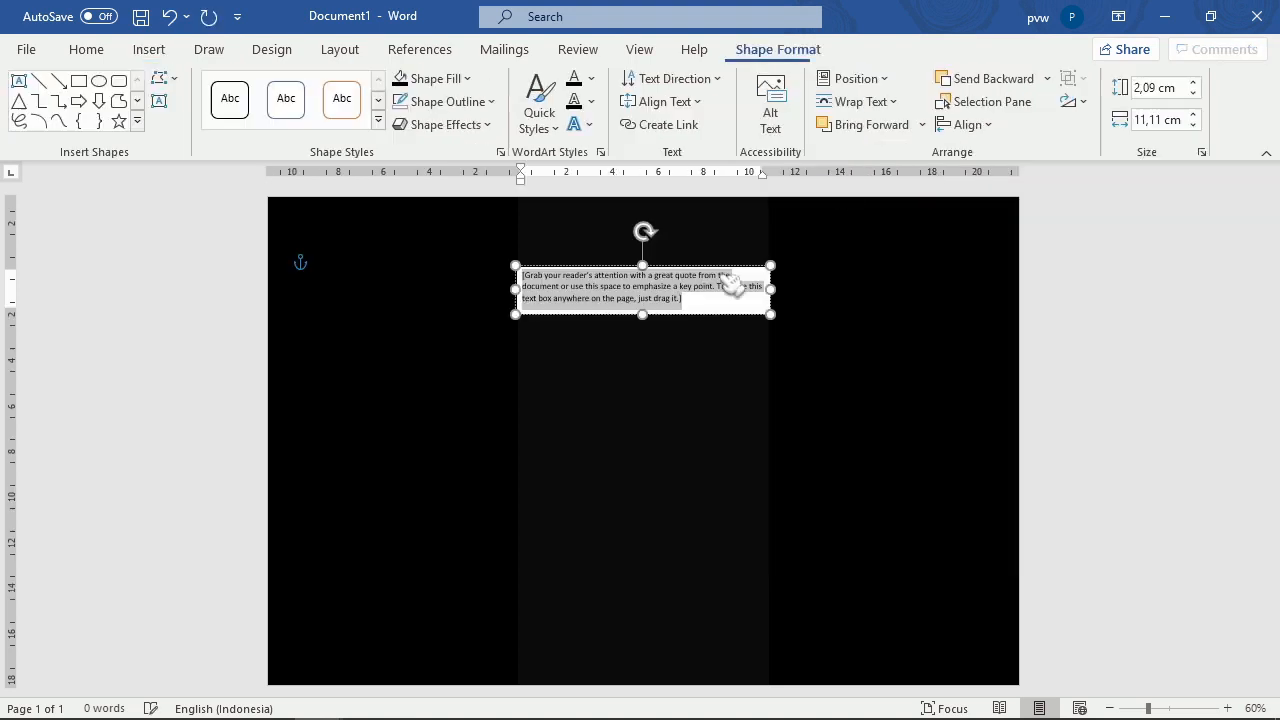
drag(805, 342, 918, 338)
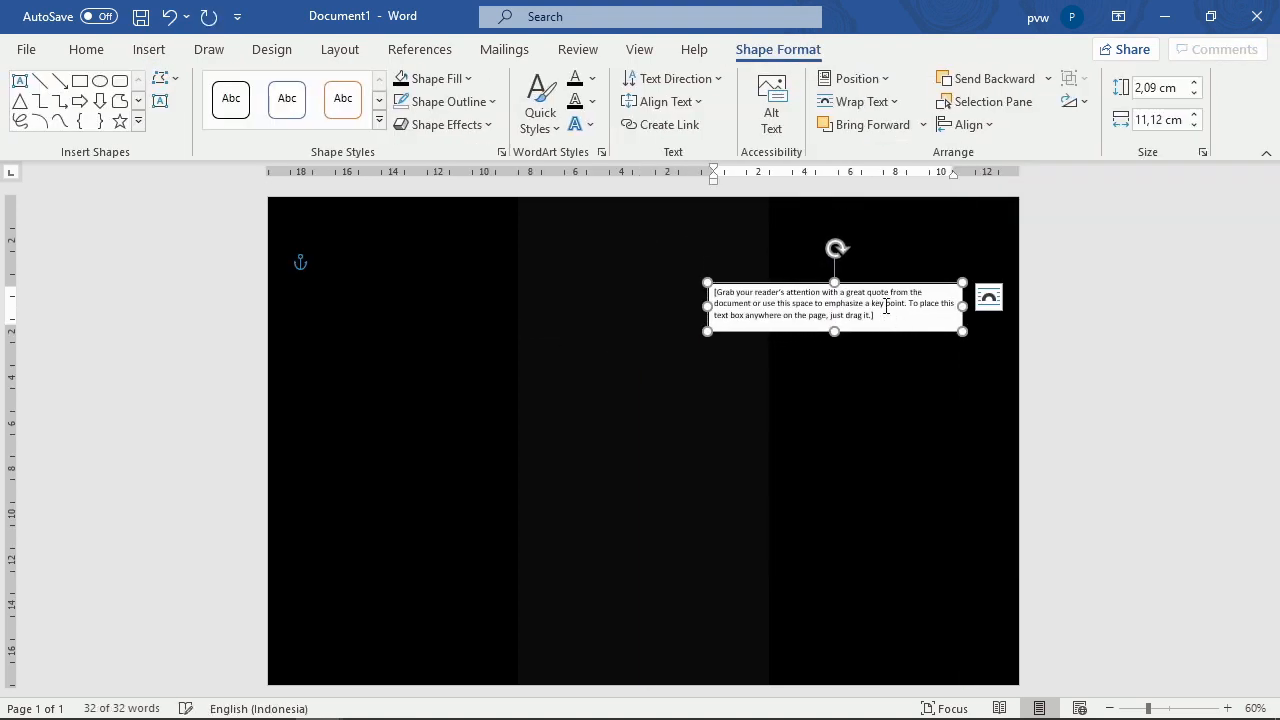
Step: Replace the placeholder text with "PENDAFTARAAN PESERTA" and narrow the text box to about 4.86 cm, placing it within the right-hand panel
click(886, 304)
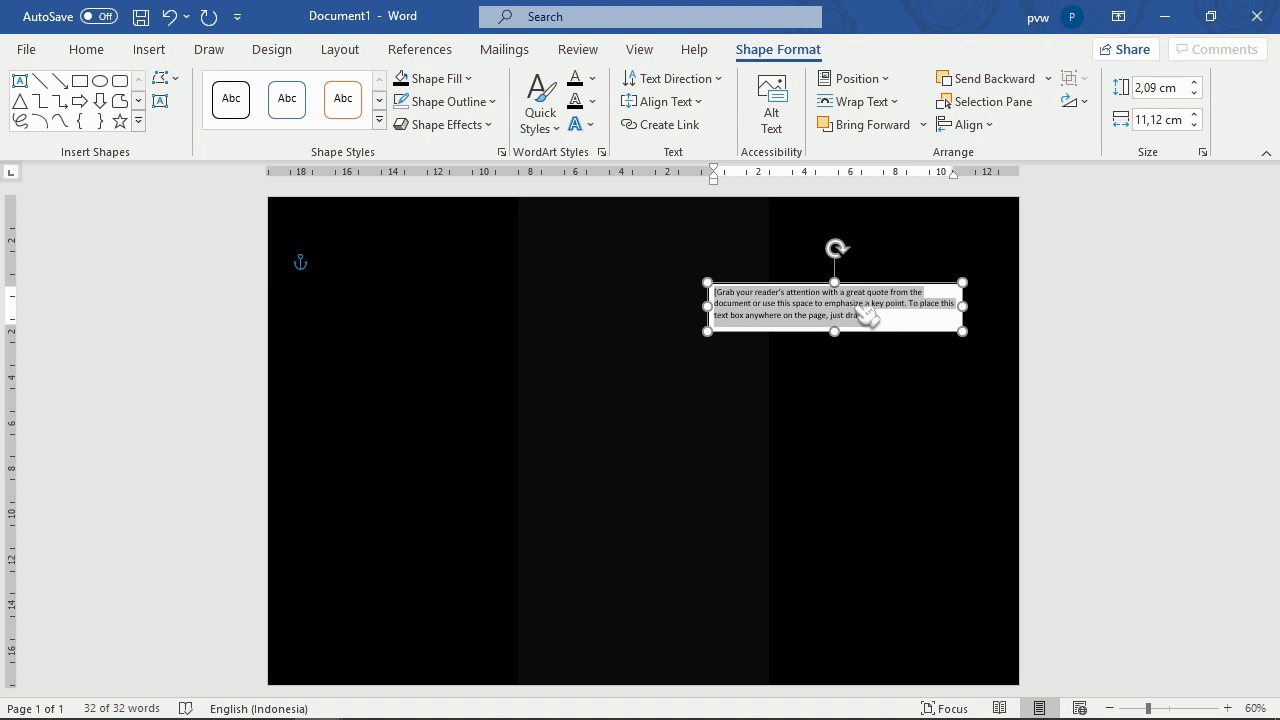
text(PENDAFTARAAN)
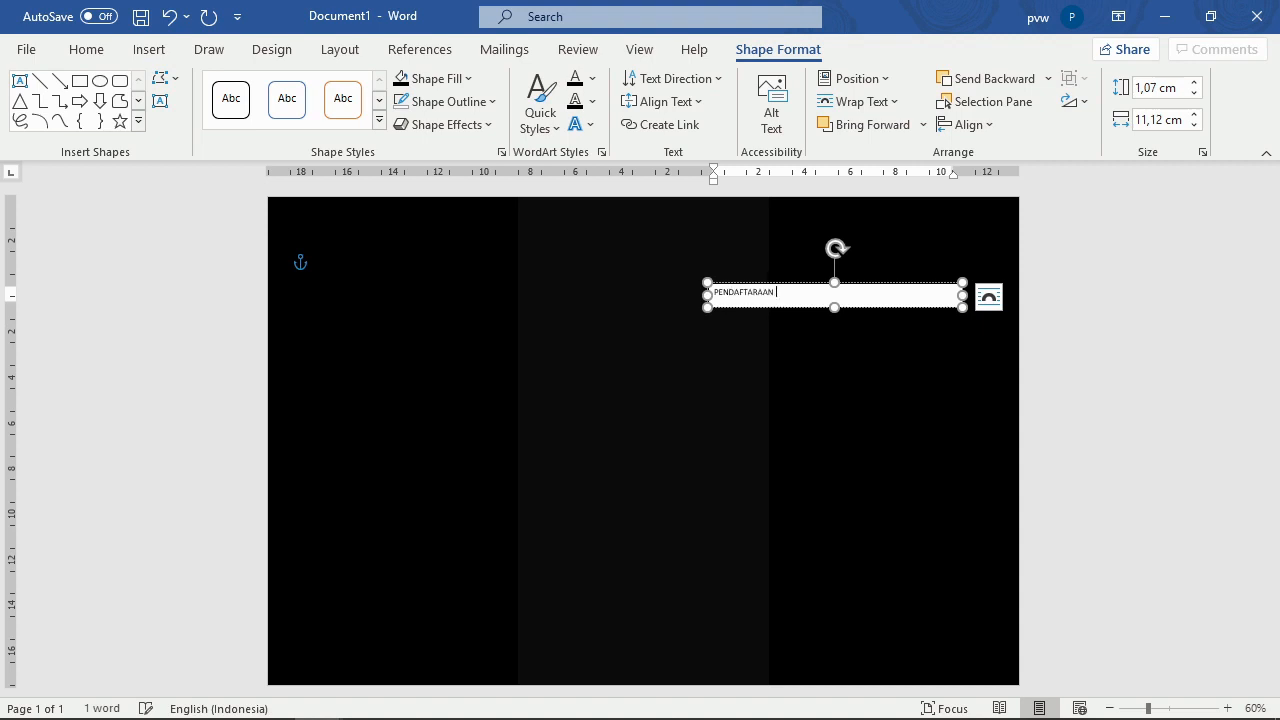
text(PESERTA)
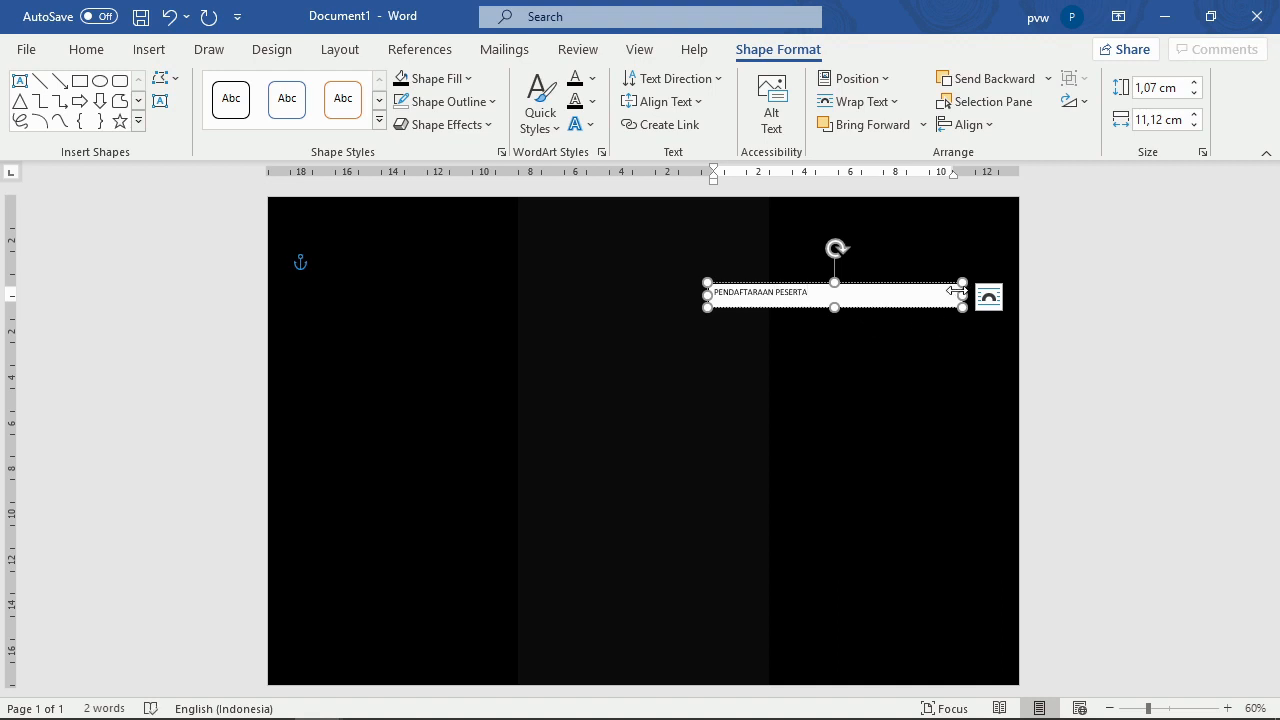
drag(958, 291, 882, 286)
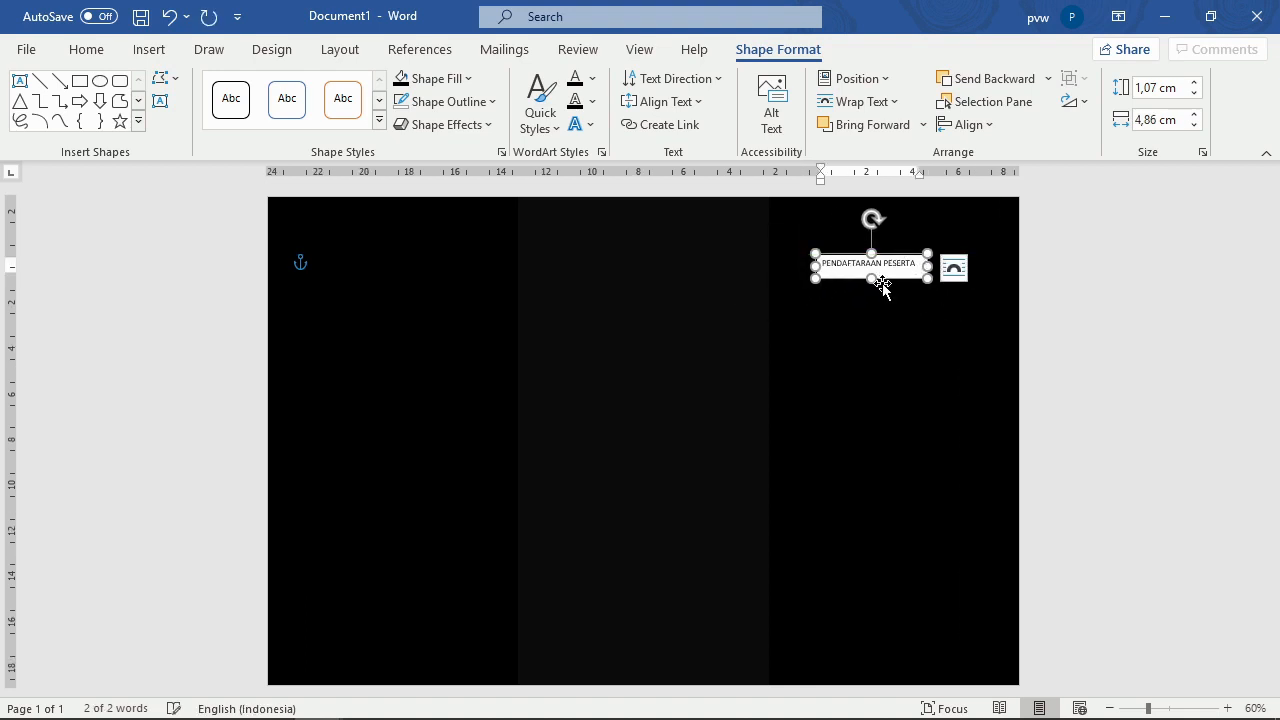
Step: Enlarge the "PENDAFTARAAN PESERTA" text to 20 pt
click(104, 51)
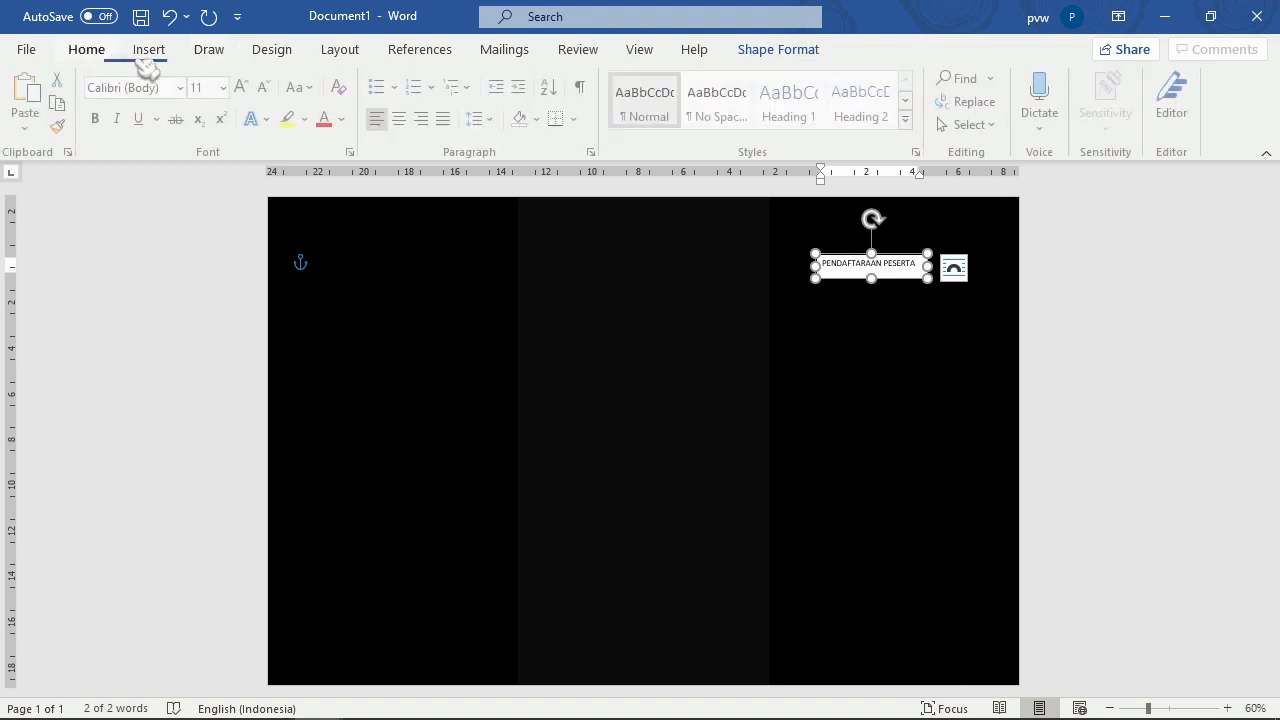
triple_click(907, 265)
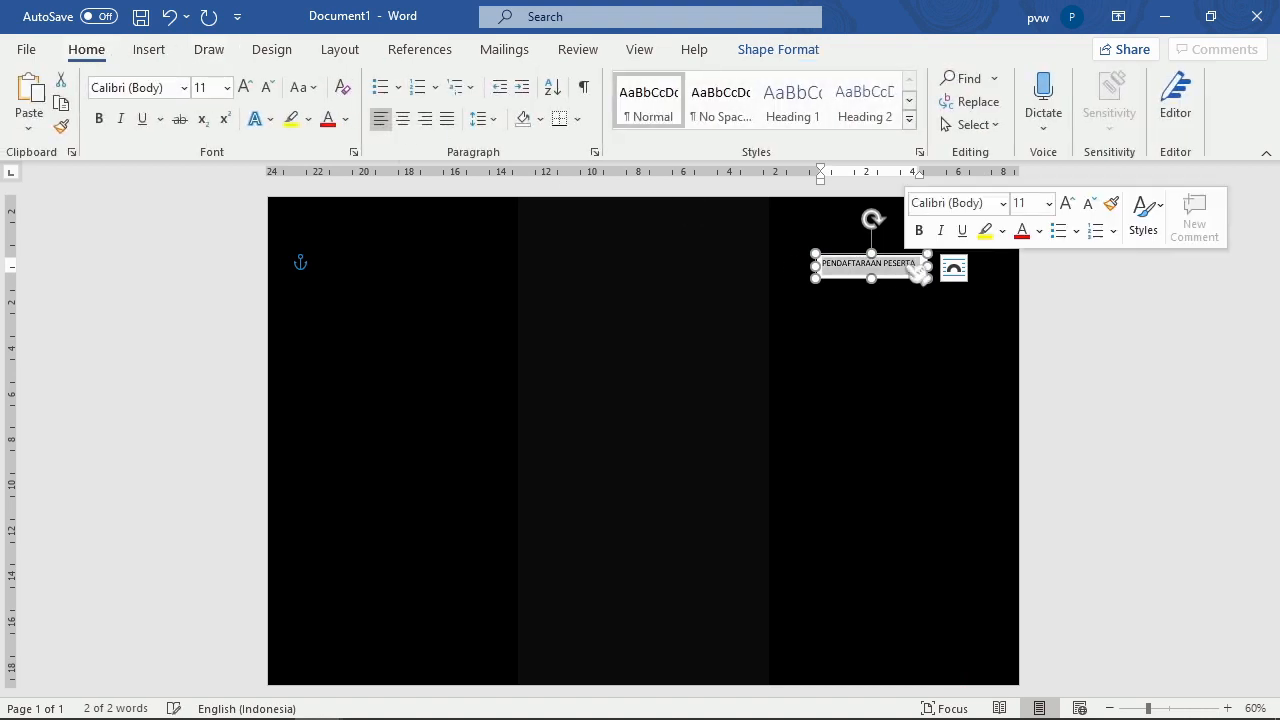
click(246, 88)
click(246, 88)
click(246, 88)
click(246, 88)
click(246, 88)
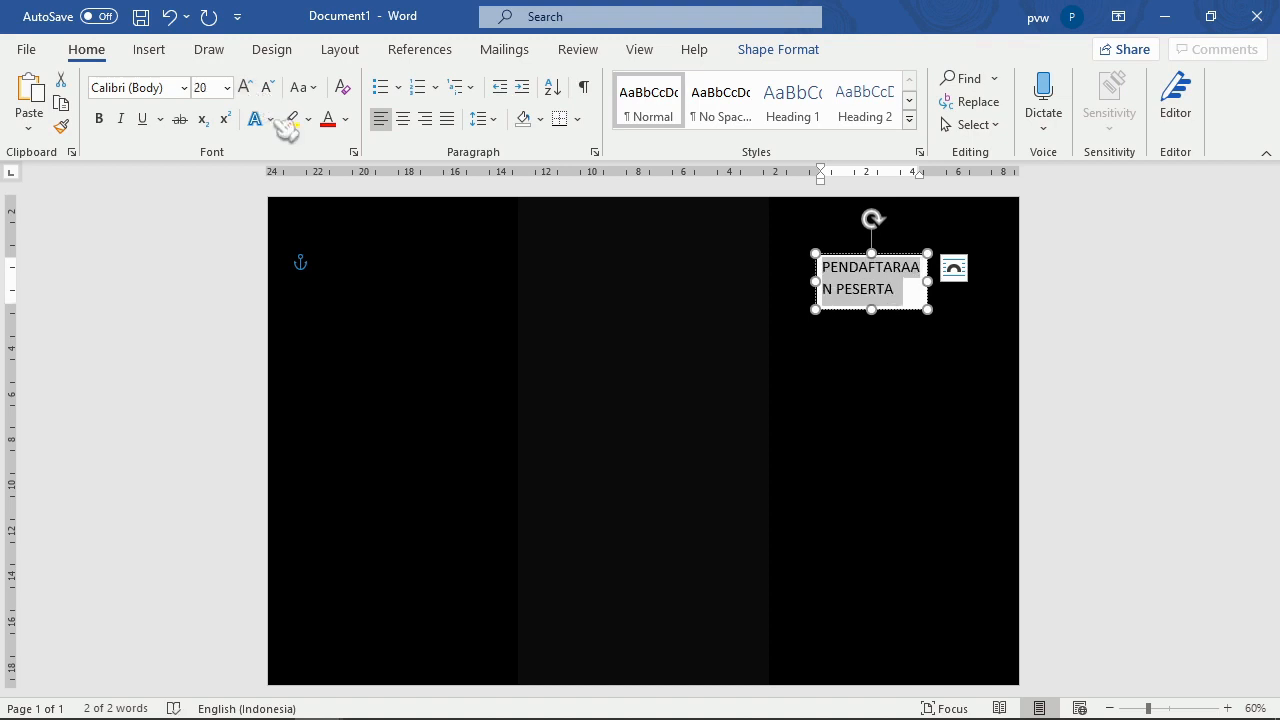
Step: Remove both the fill and the outline from the "PENDAFTARAAN PESERTA" text box
click(896, 290)
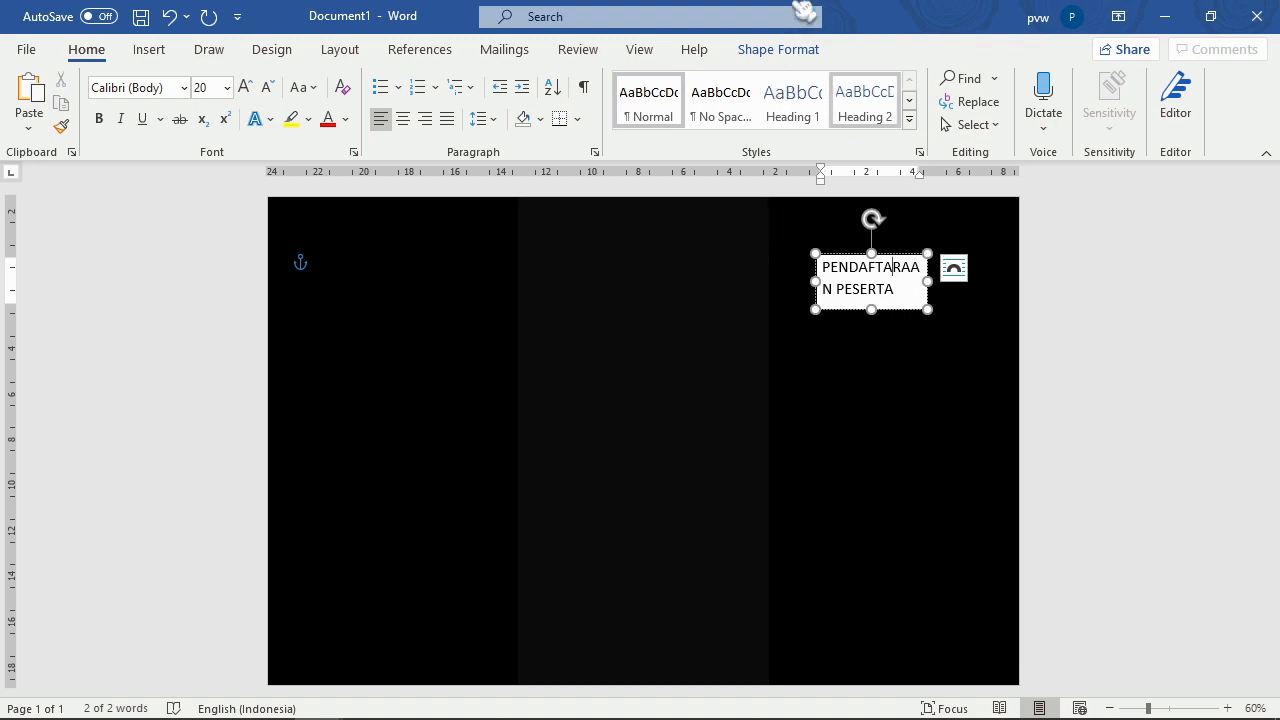
click(777, 50)
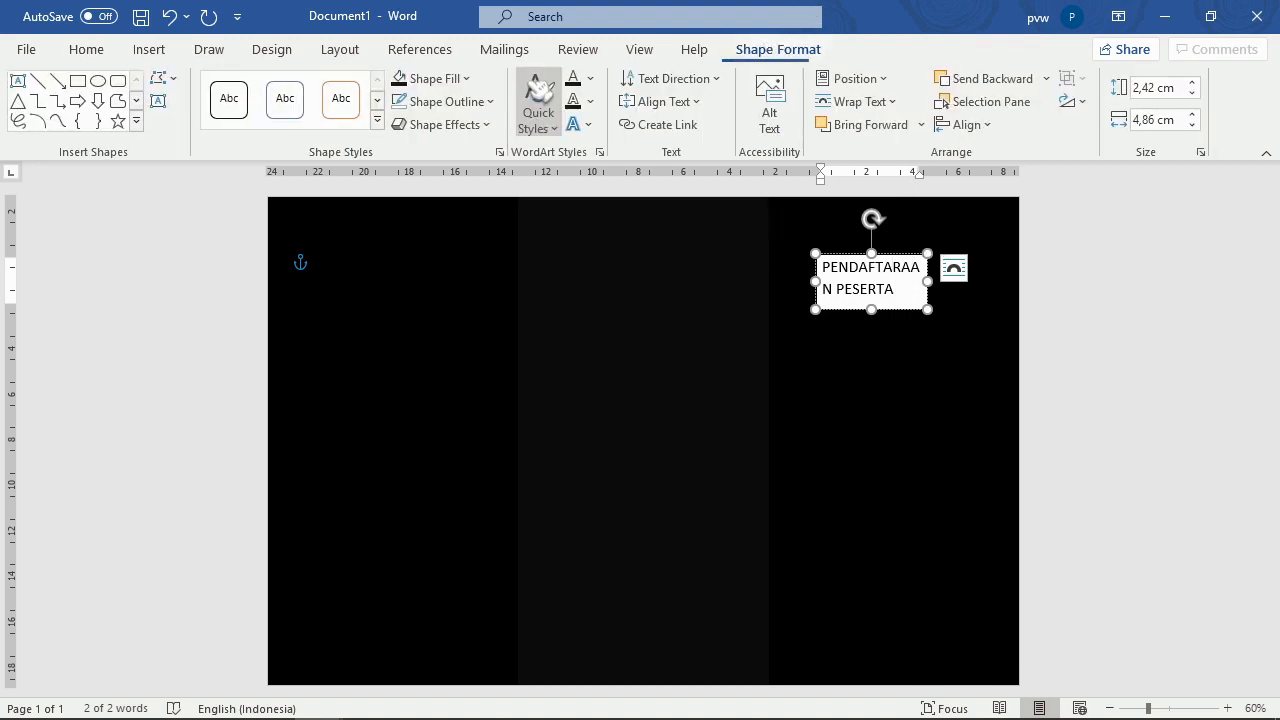
click(467, 80)
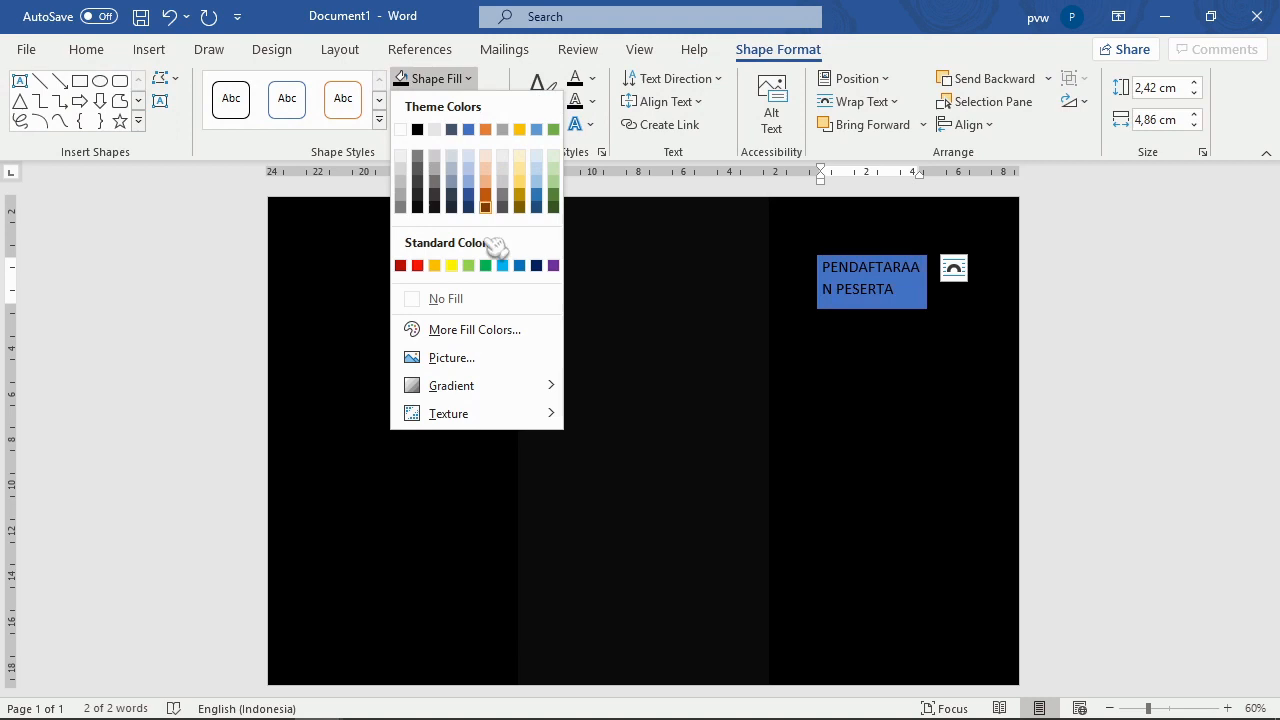
click(508, 308)
click(470, 102)
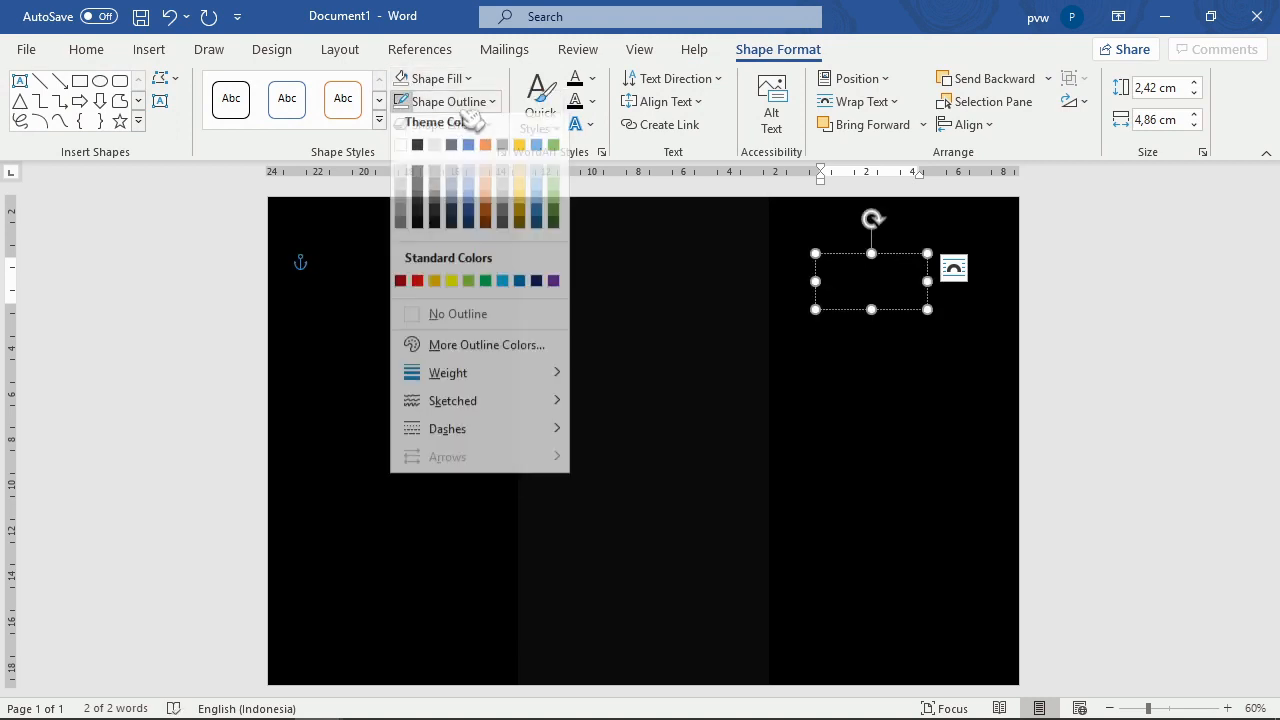
click(533, 323)
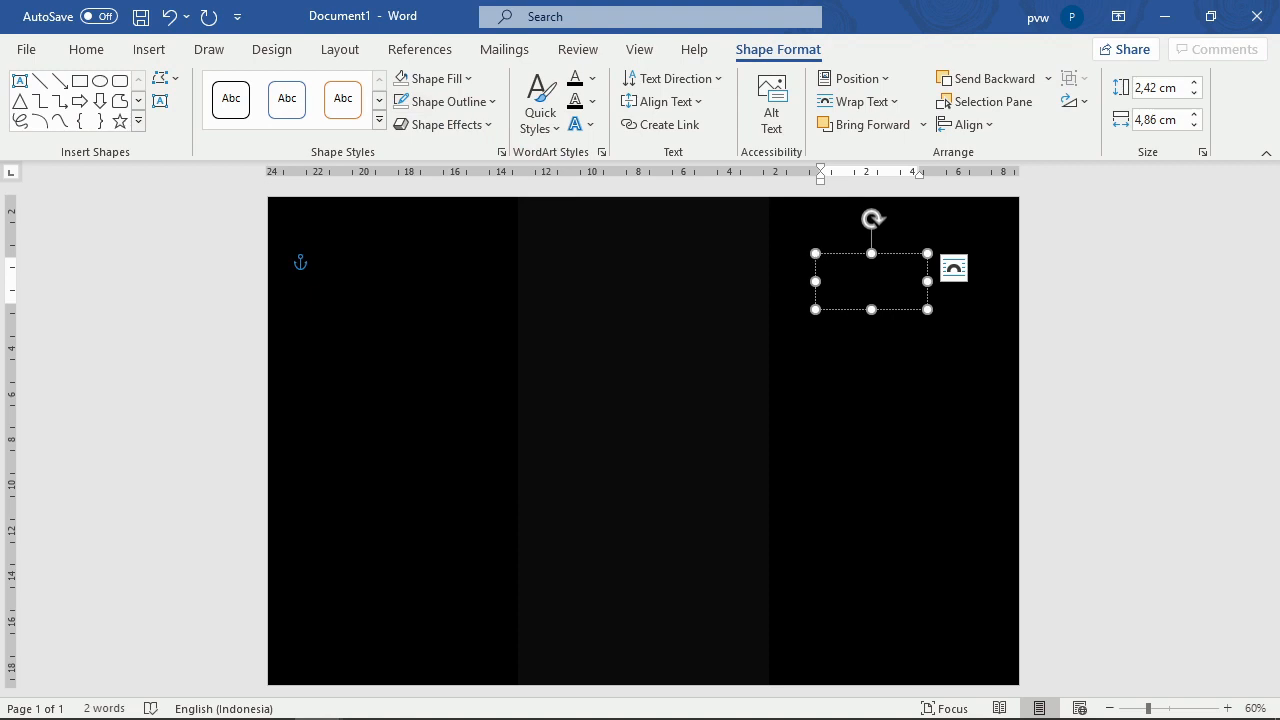
Step: Colour the "PENDAFTARAAN PESERTA" text white and resize its text box to about 8.28 cm wide and 2.32 cm high
click(96, 52)
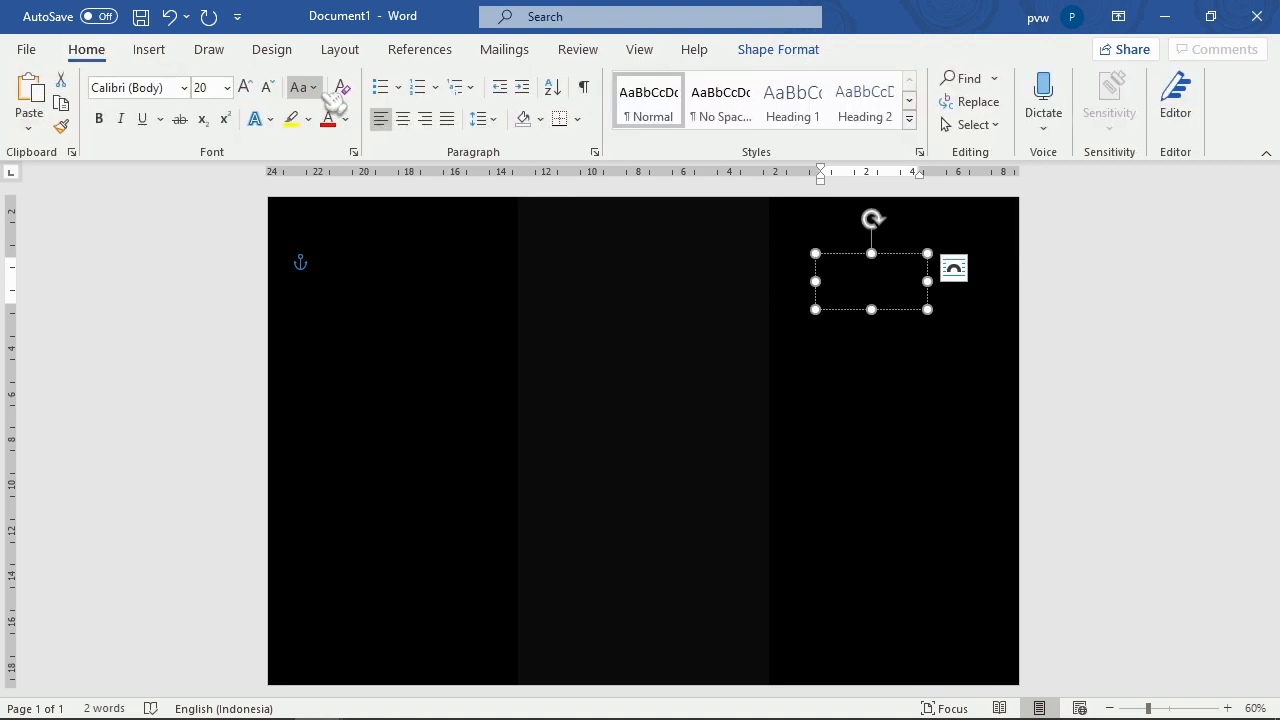
click(345, 119)
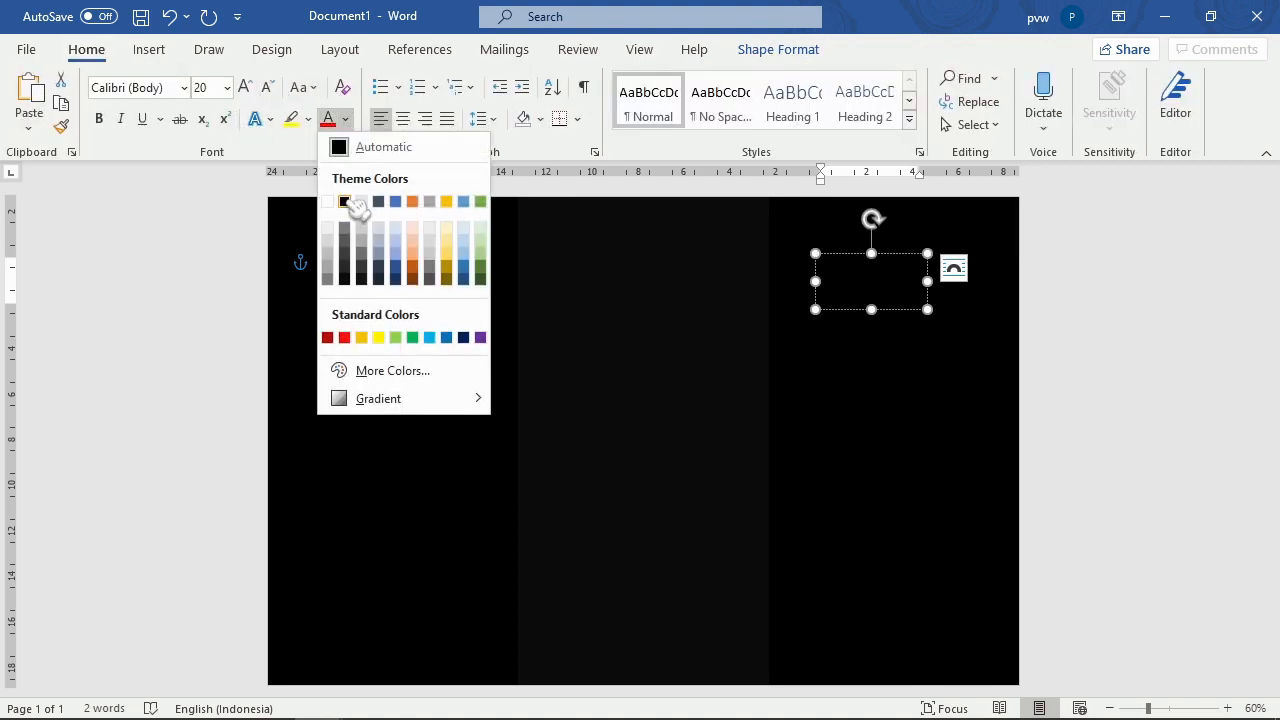
click(328, 202)
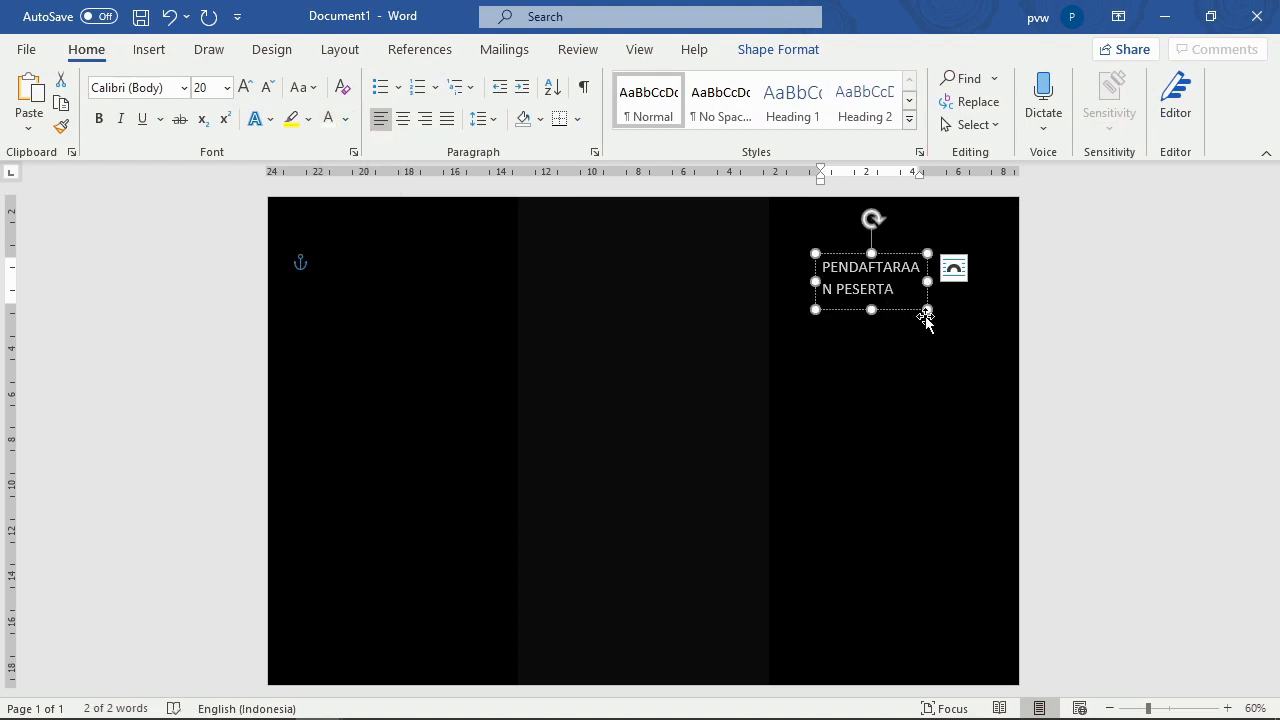
drag(928, 310, 922, 255)
mouse_move(912, 311)
mouse_down()
mouse_move(846, 237)
mouse_move(749, 274)
mouse_move(757, 506)
mouse_move(906, 212)
mouse_move(891, 323)
mouse_move(912, 285)
mouse_move(939, 331)
mouse_move(914, 289)
mouse_up()
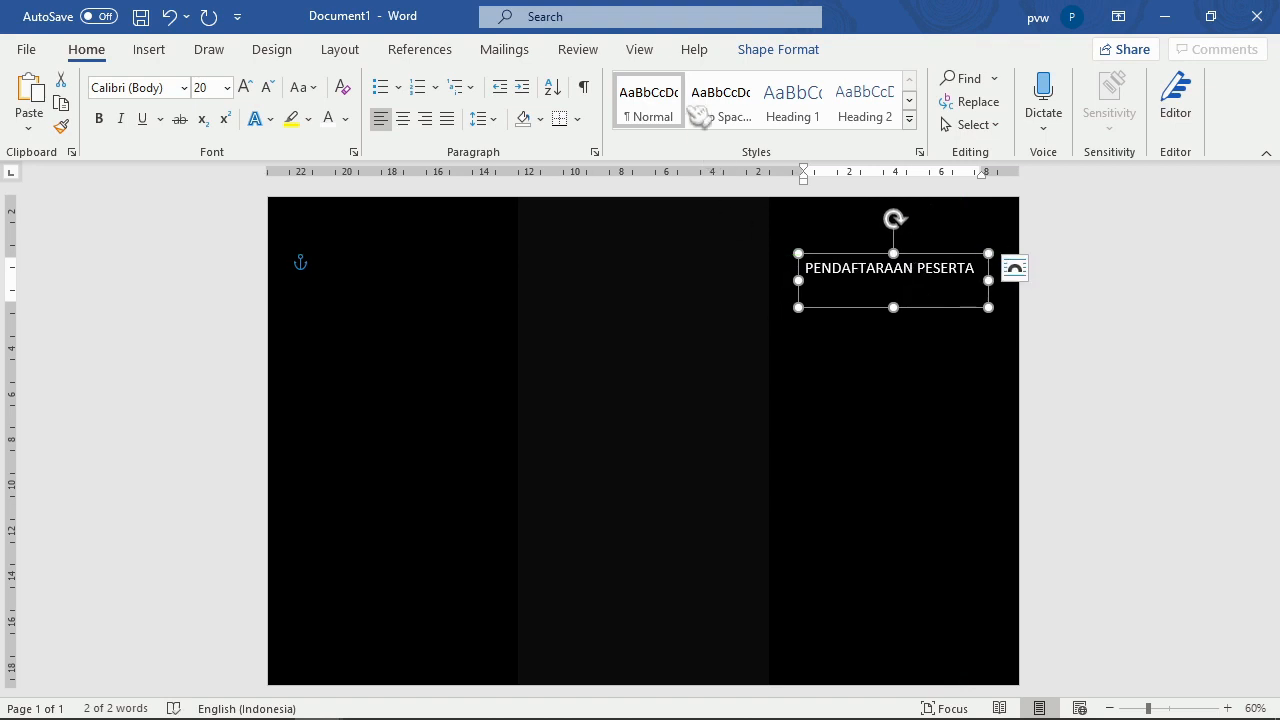
Step: Set the title text box's wrapping to In Front of Text and move the box up near the right-hand panel's upper edge
click(769, 50)
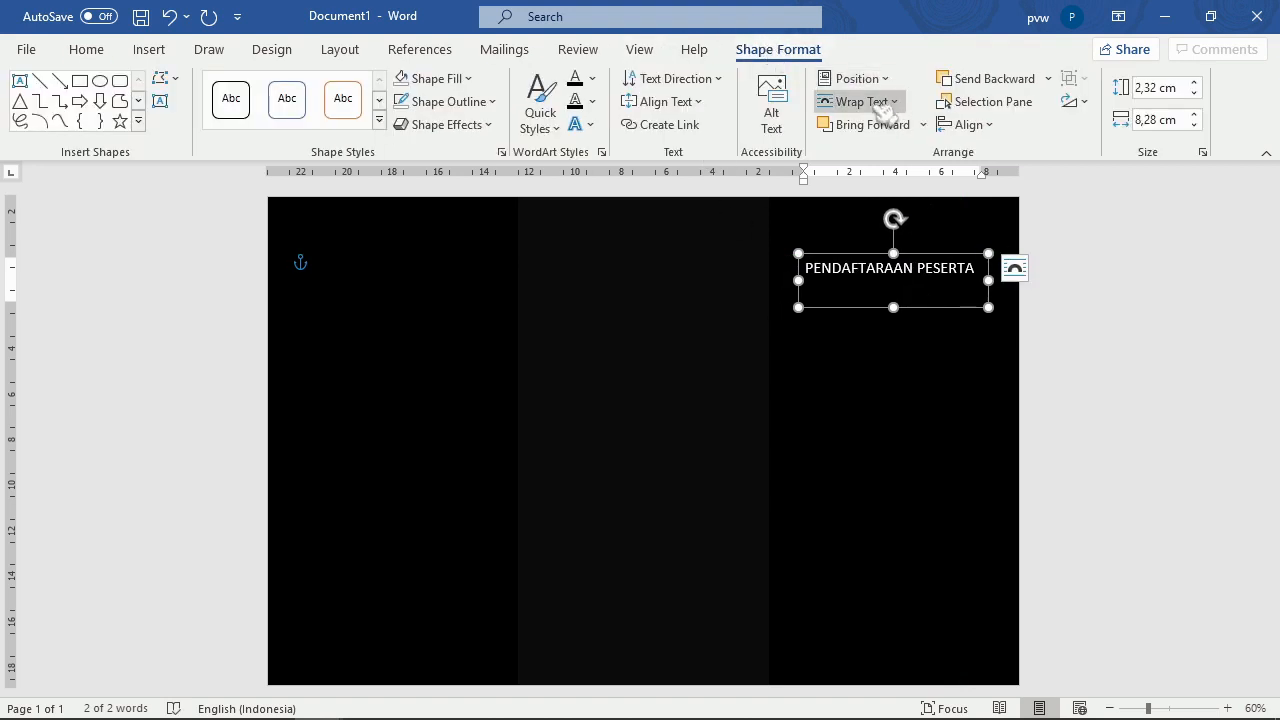
click(862, 102)
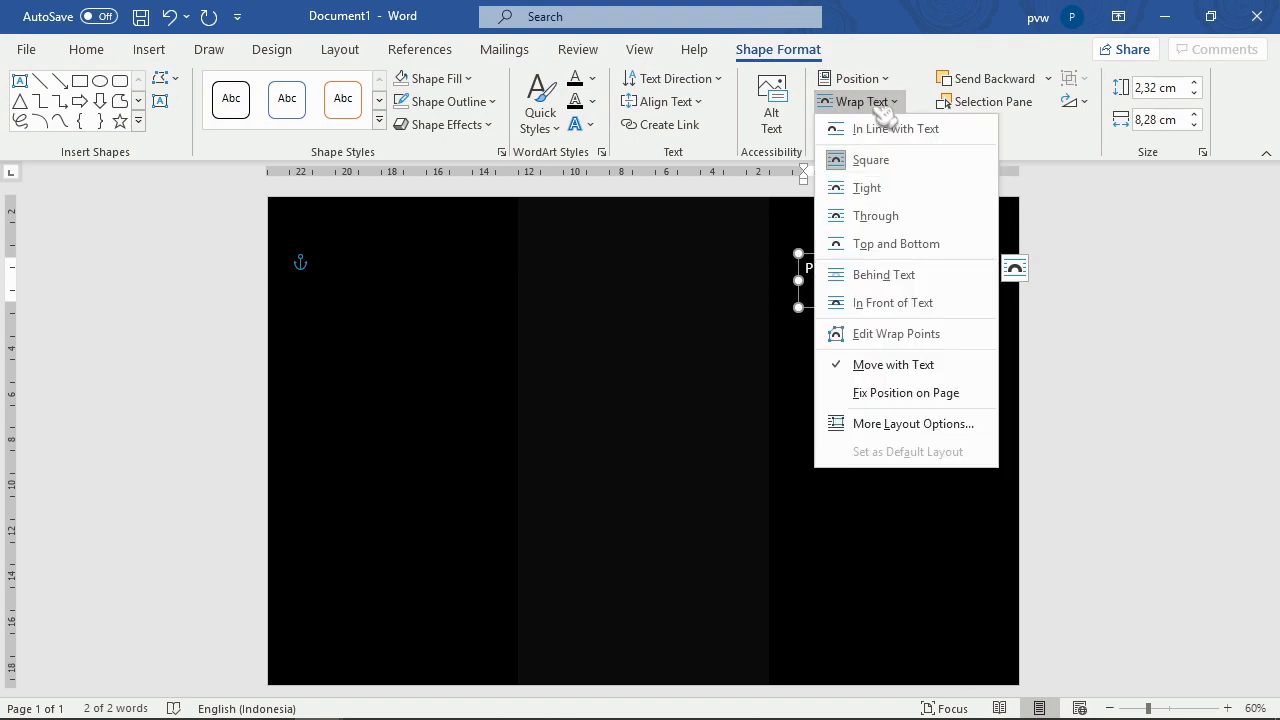
click(928, 312)
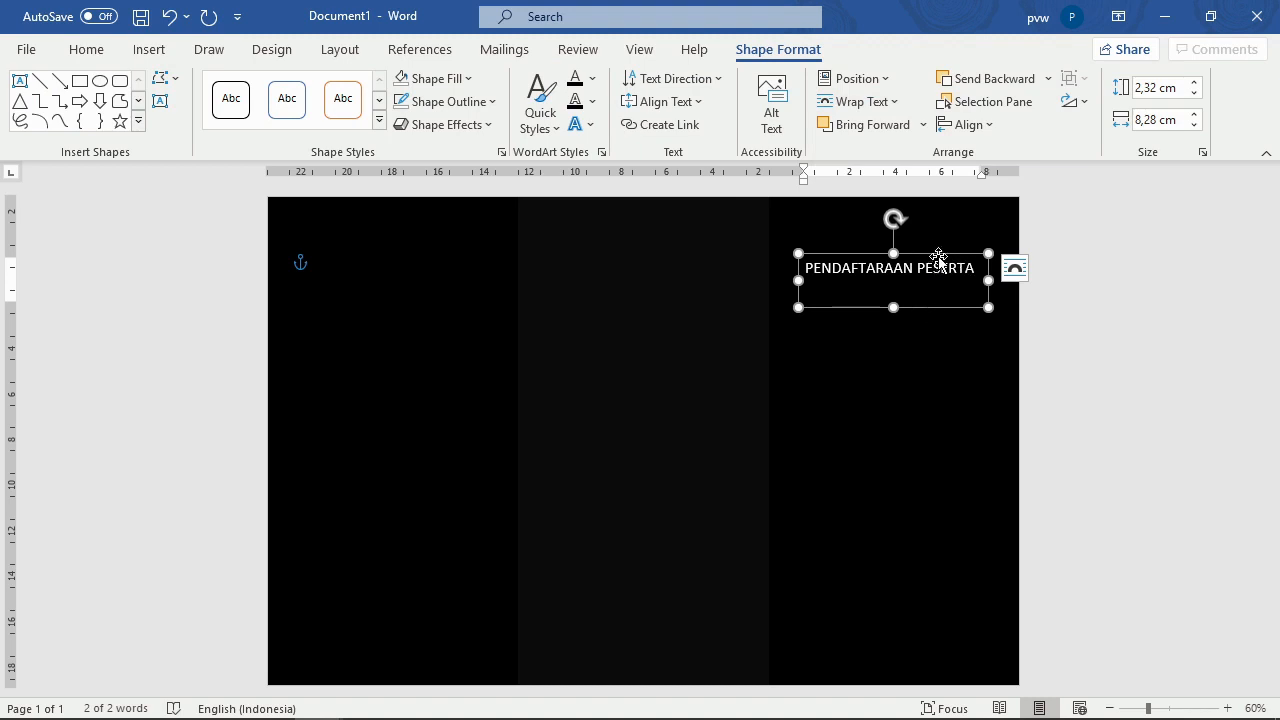
right_click(938, 254)
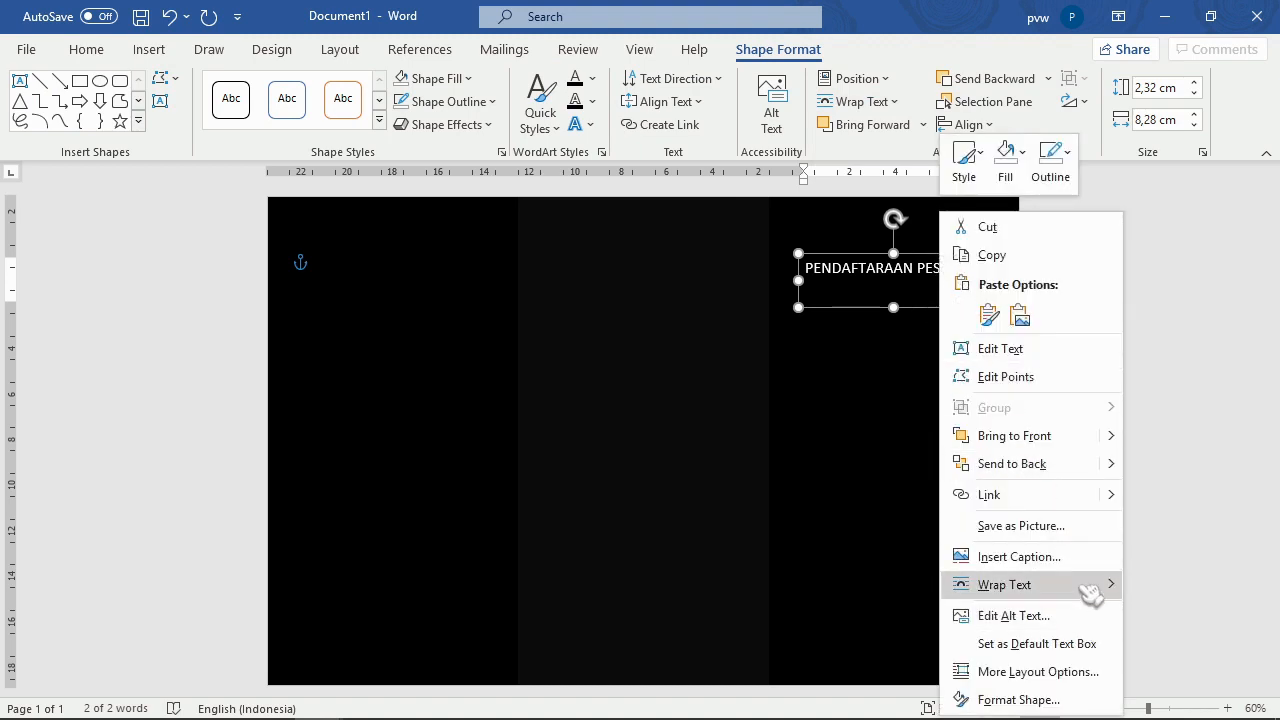
mouse_move(1098, 584)
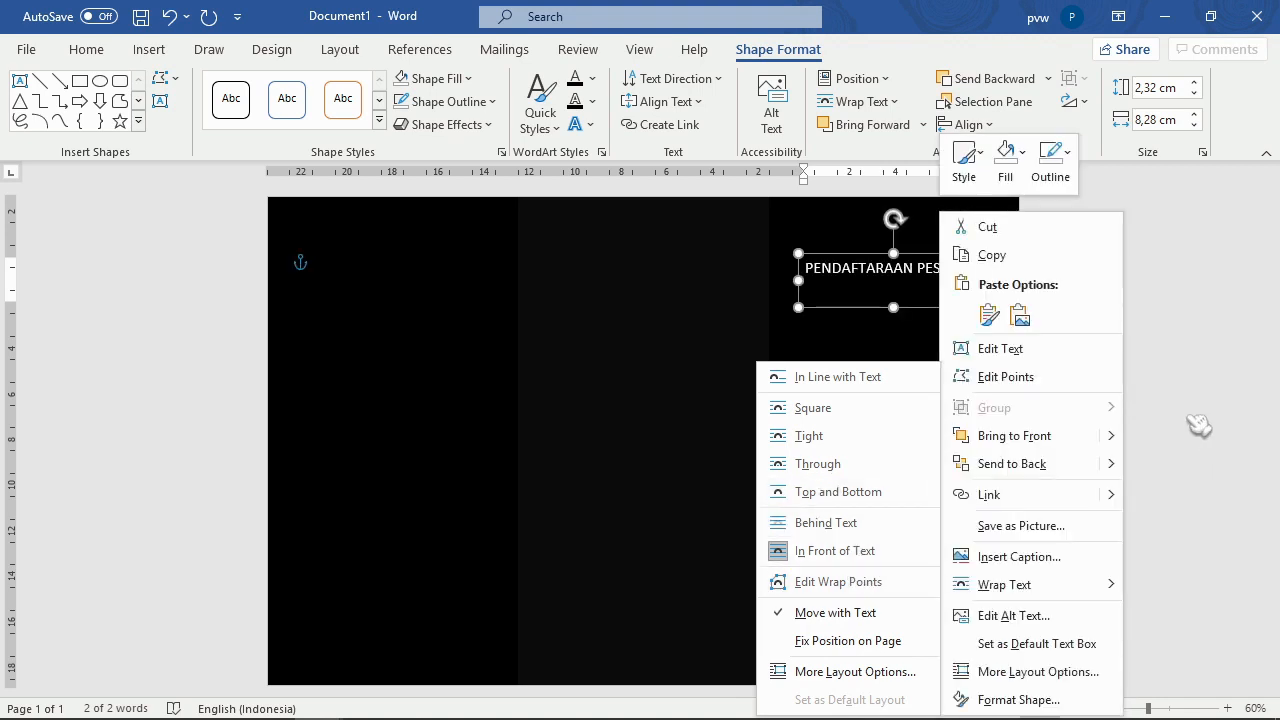
click(1187, 417)
drag(927, 309, 924, 273)
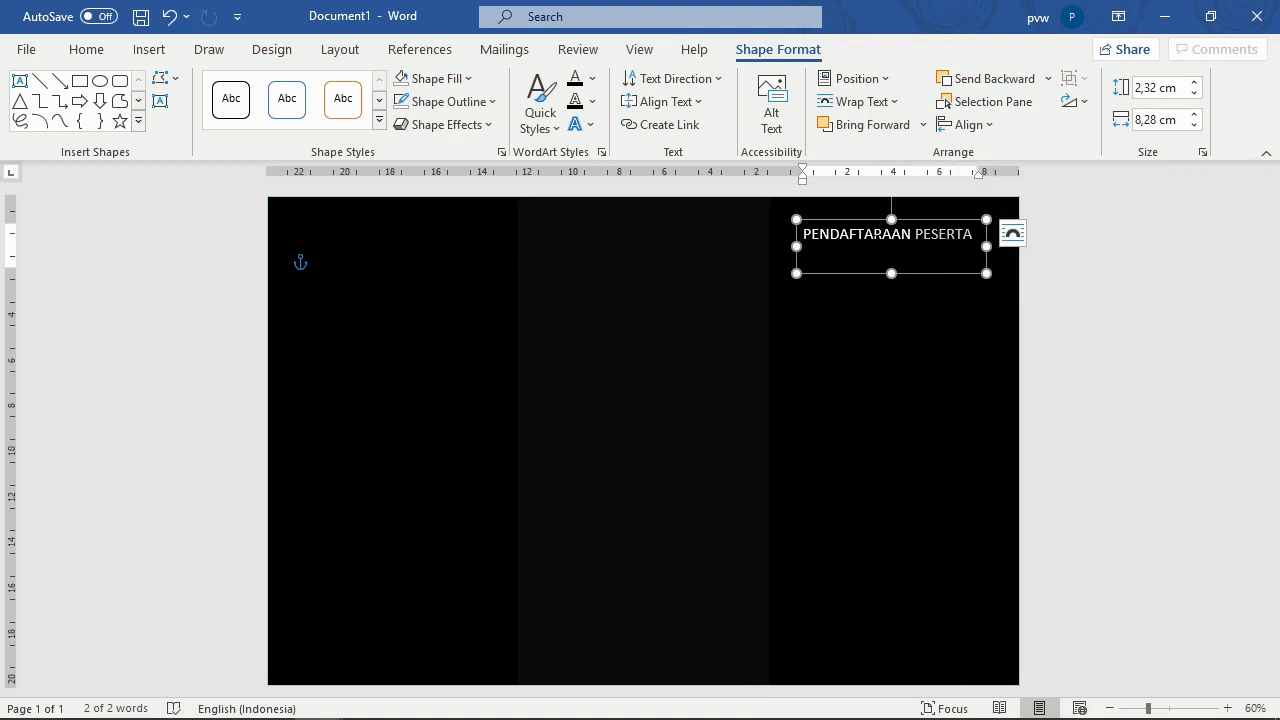
Step: Change the "PENDAFTARAAN PESERTA" text to the Poppins font in bold
click(87, 49)
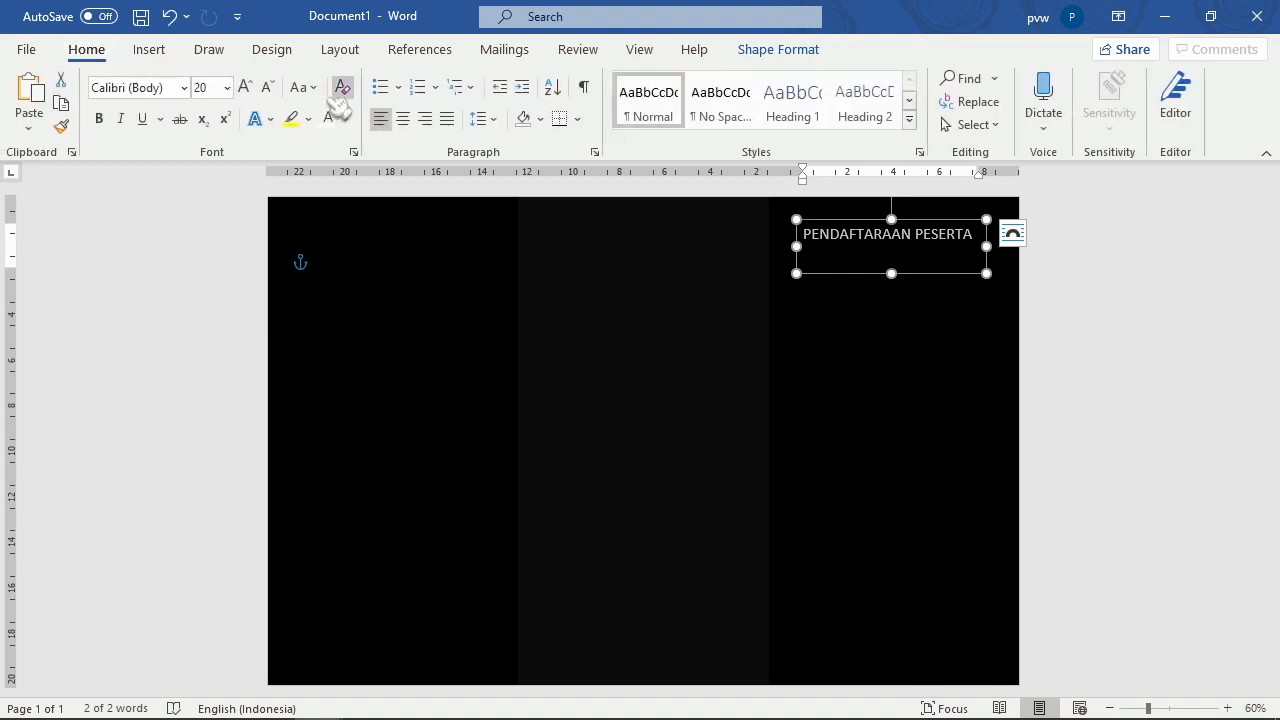
click(175, 83)
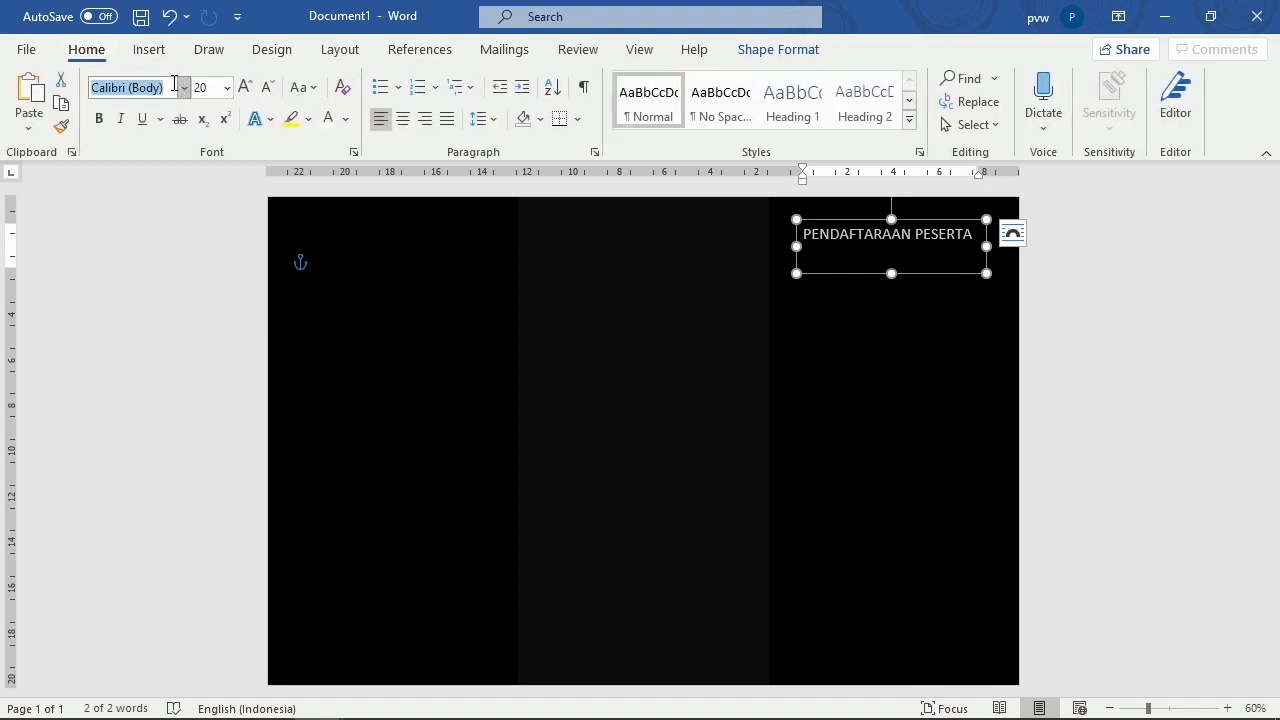
text(Poppins)
key(Return)
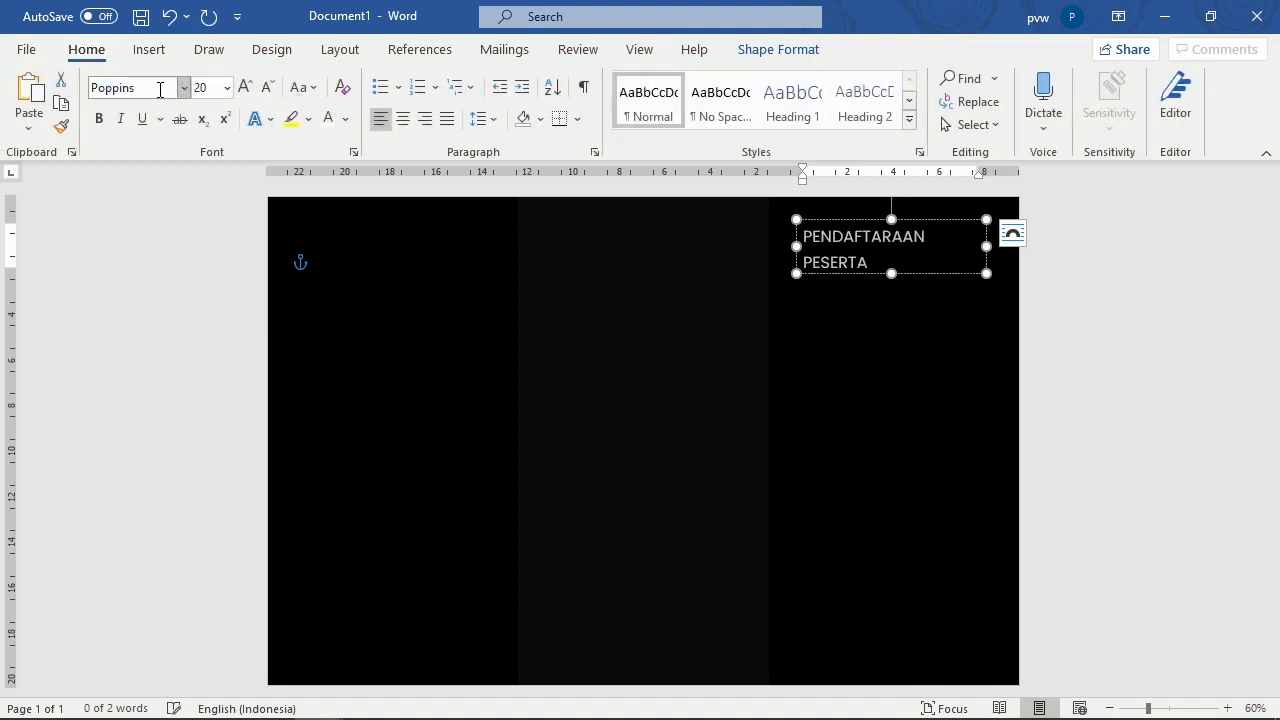
click(101, 119)
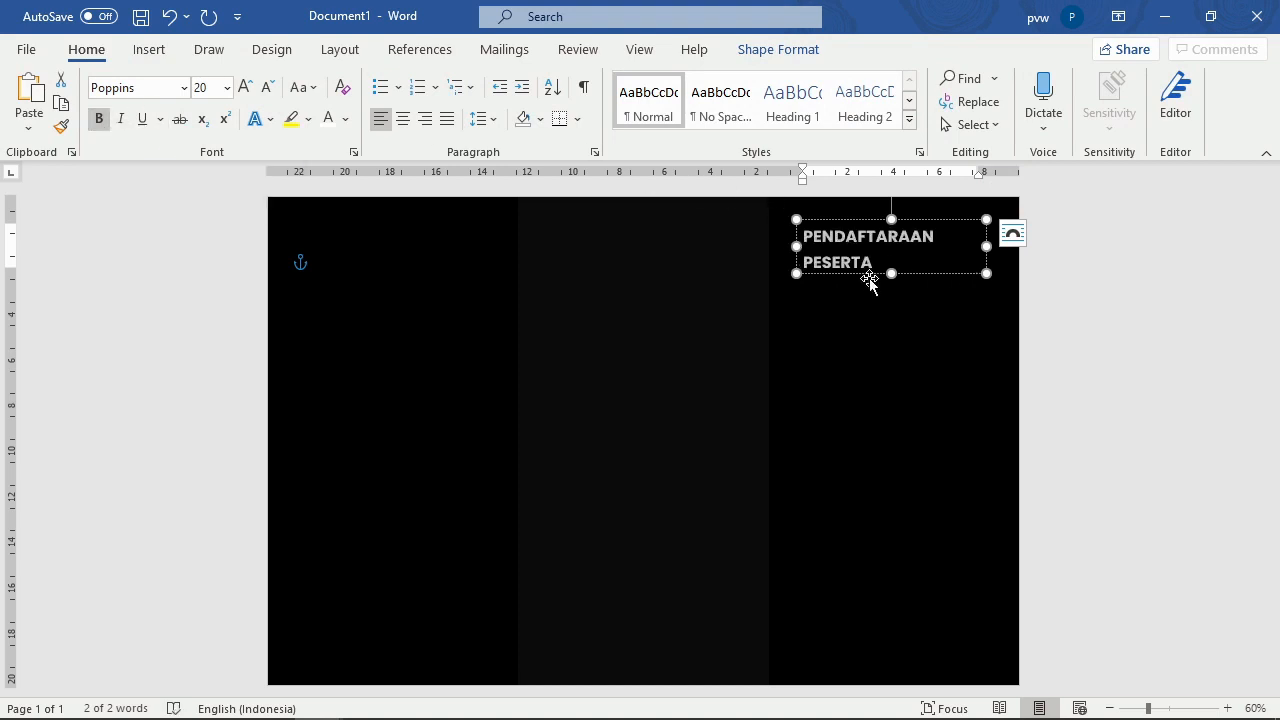
Step: Fit the title text box to the right-hand panel's full width and a single line's height, with its text centred
drag(986, 246, 1018, 246)
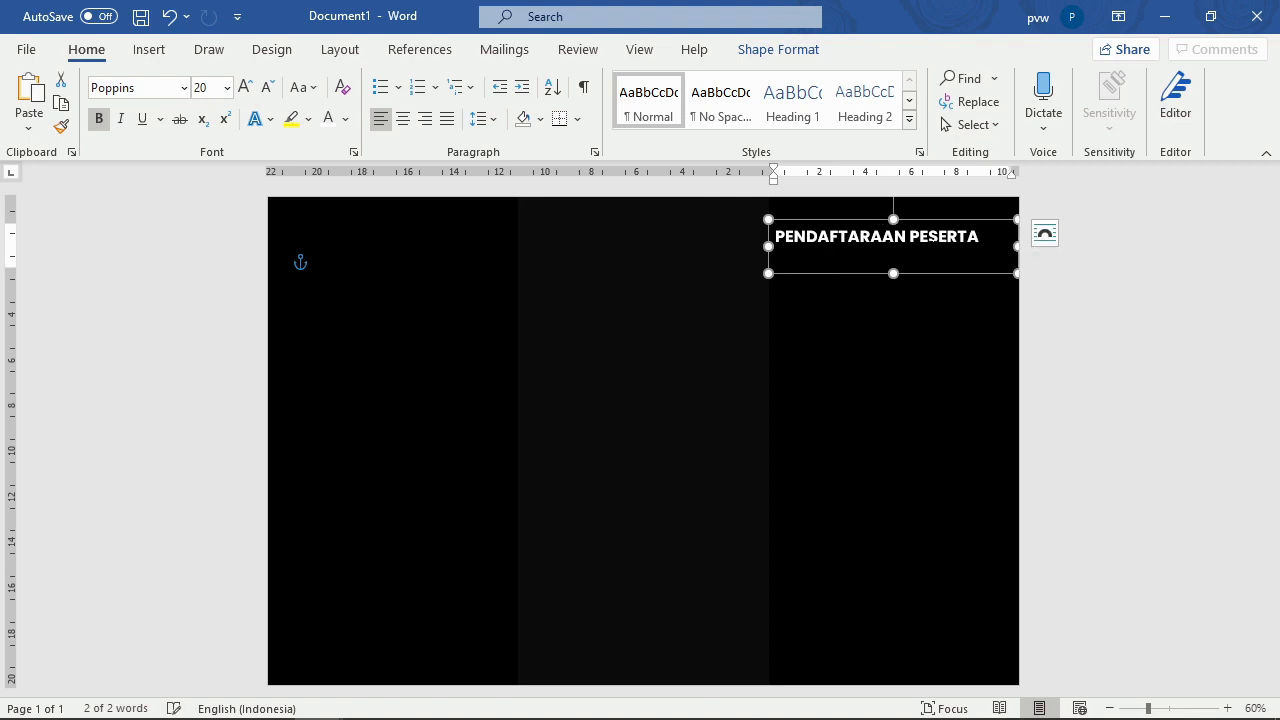
click(403, 119)
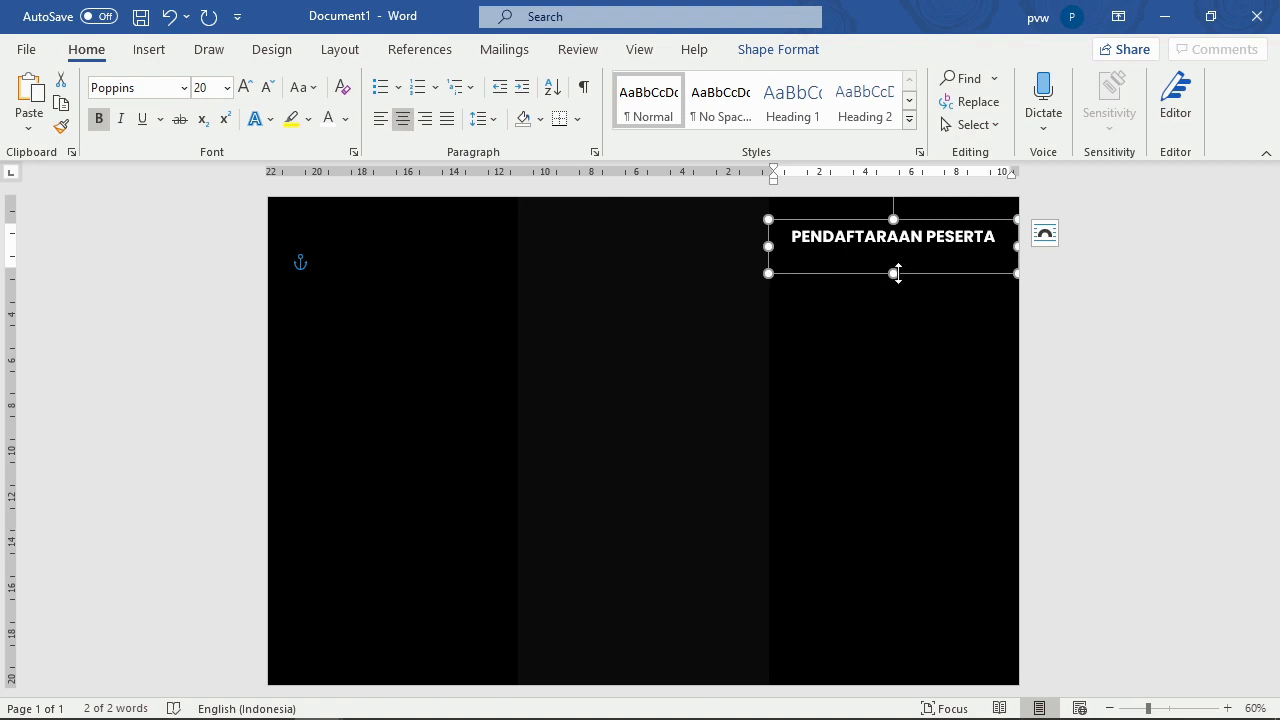
mouse_move(897, 274)
mouse_down()
mouse_move(893, 256)
mouse_move(912, 257)
mouse_up()
Step: Duplicate the title text box directly below the original and replace the copy's text with "DIDIK BARU"
key(ctrl+c)
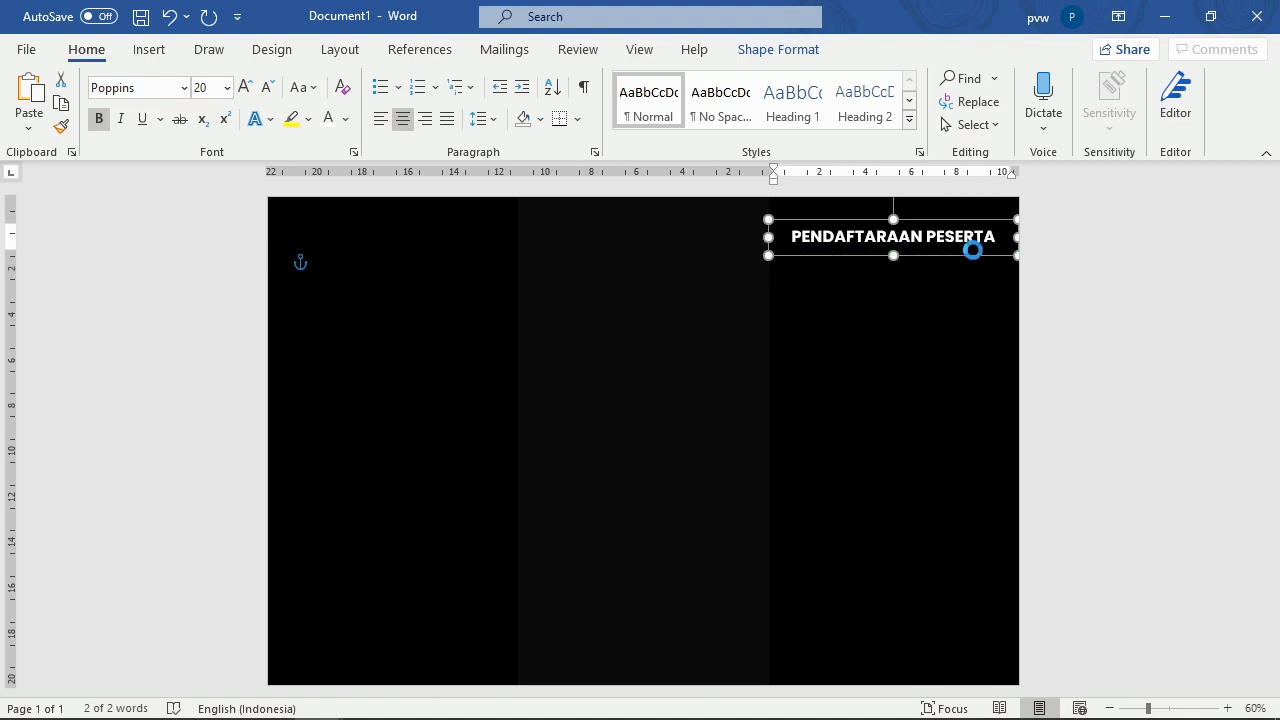
key(ctrl+v)
drag(965, 265, 937, 280)
triple_click(935, 261)
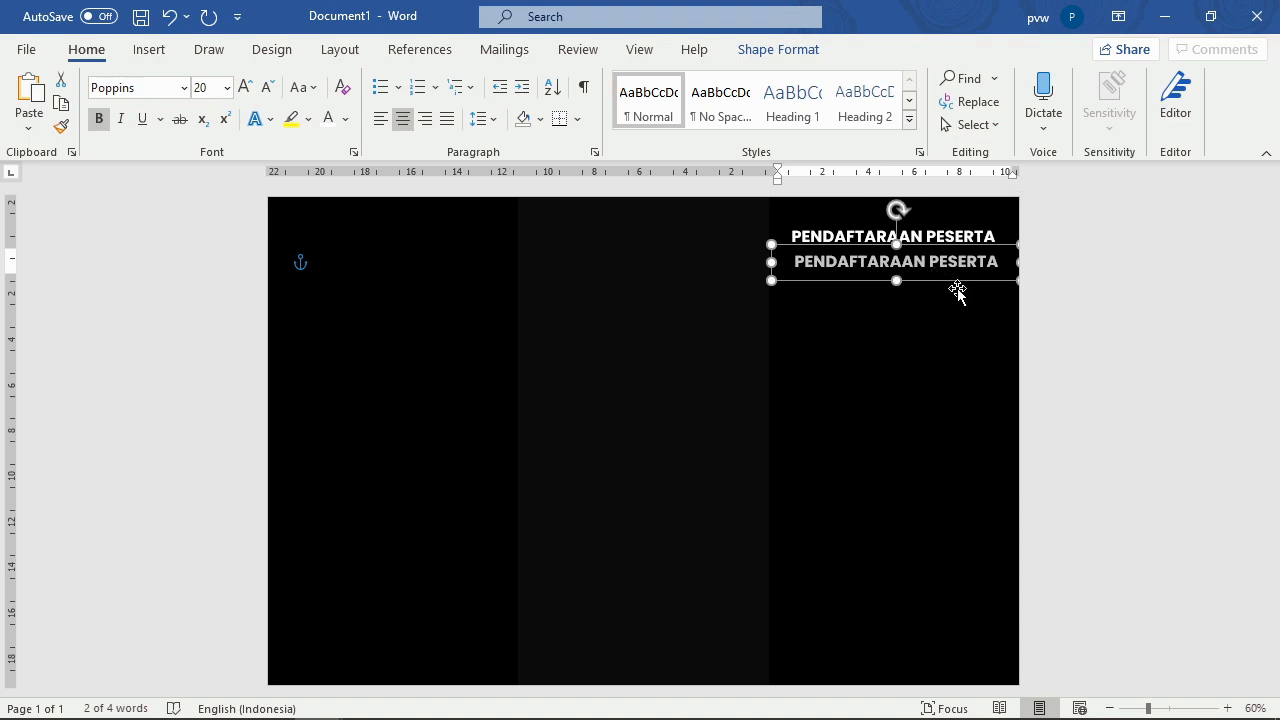
text(DIDIK BARU 2)
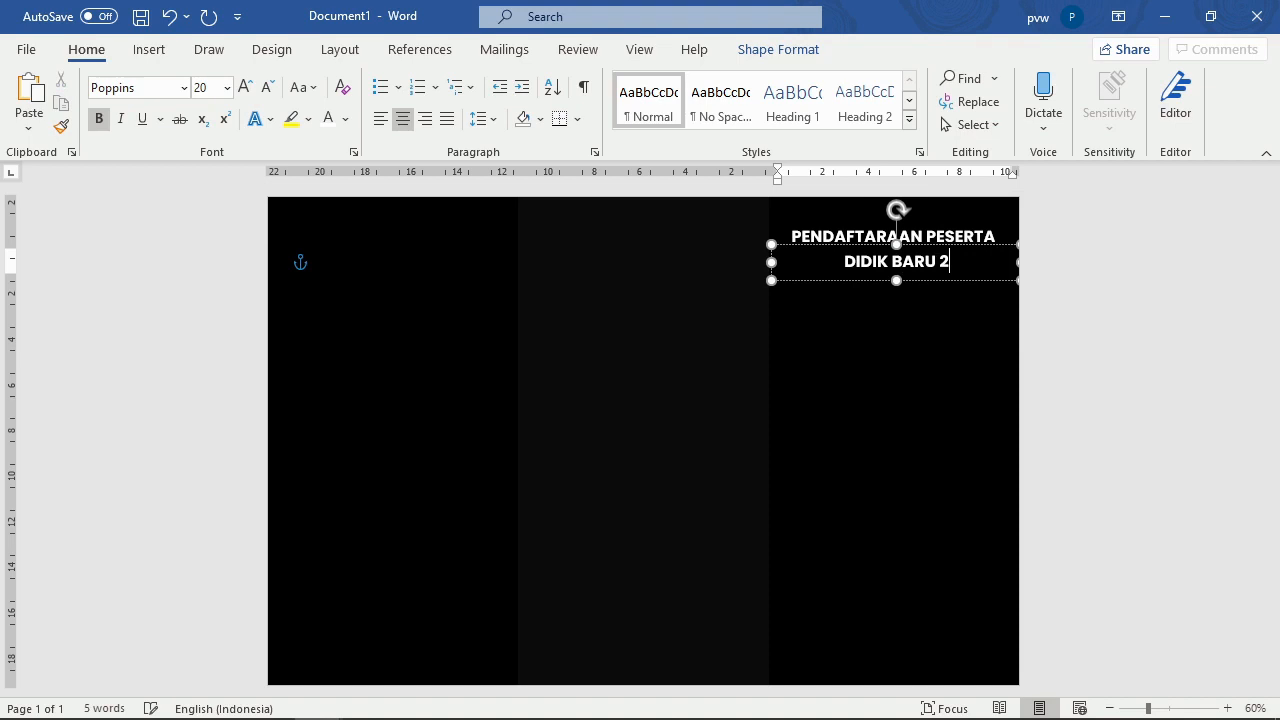
key(BackSpace)
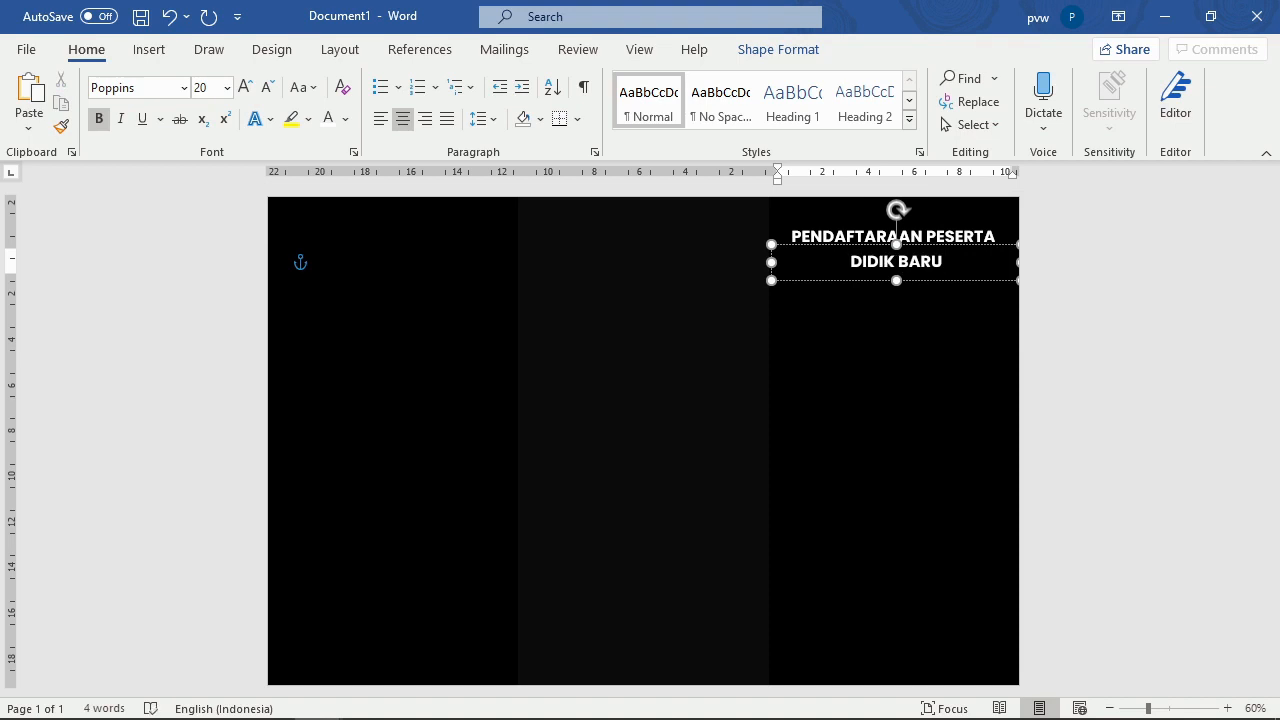
Step: Move the word "PESERTA" from the first title line to the second, making them "PENDAFTARAAN" and "PESERTA DIDIK BARU"
mouse_move(382, 718)
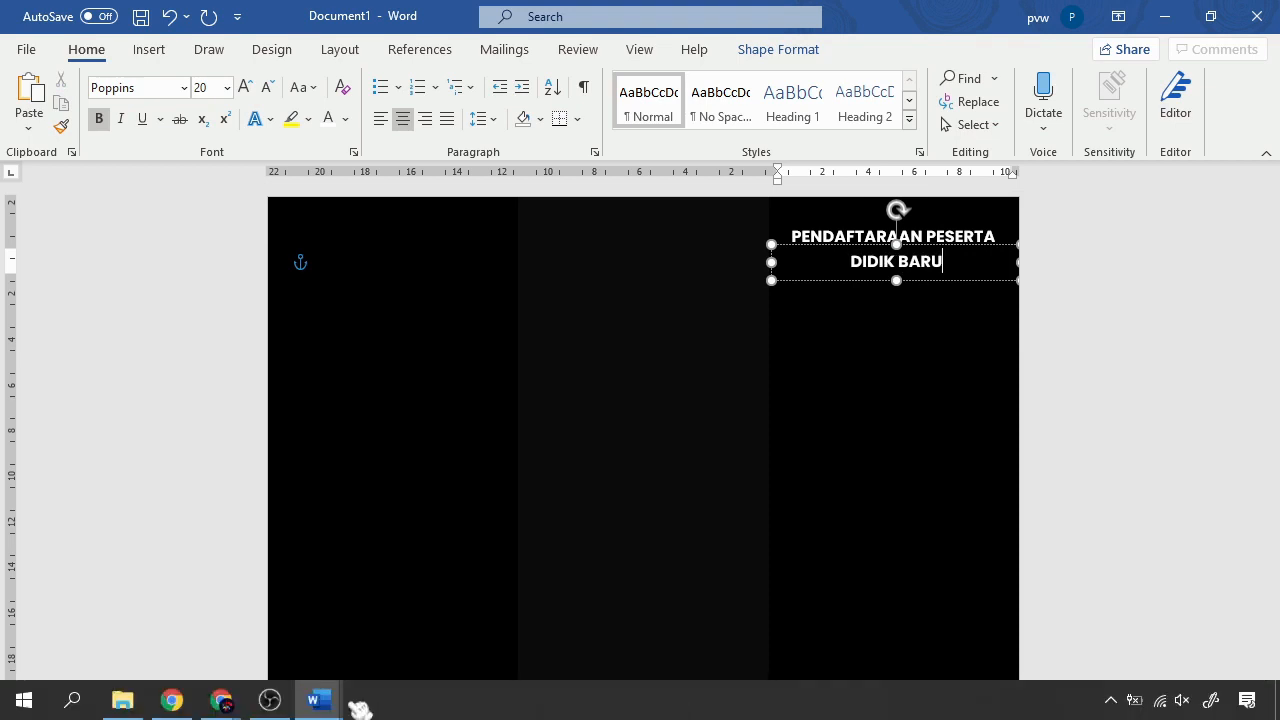
mouse_move(326, 690)
mouse_move(296, 655)
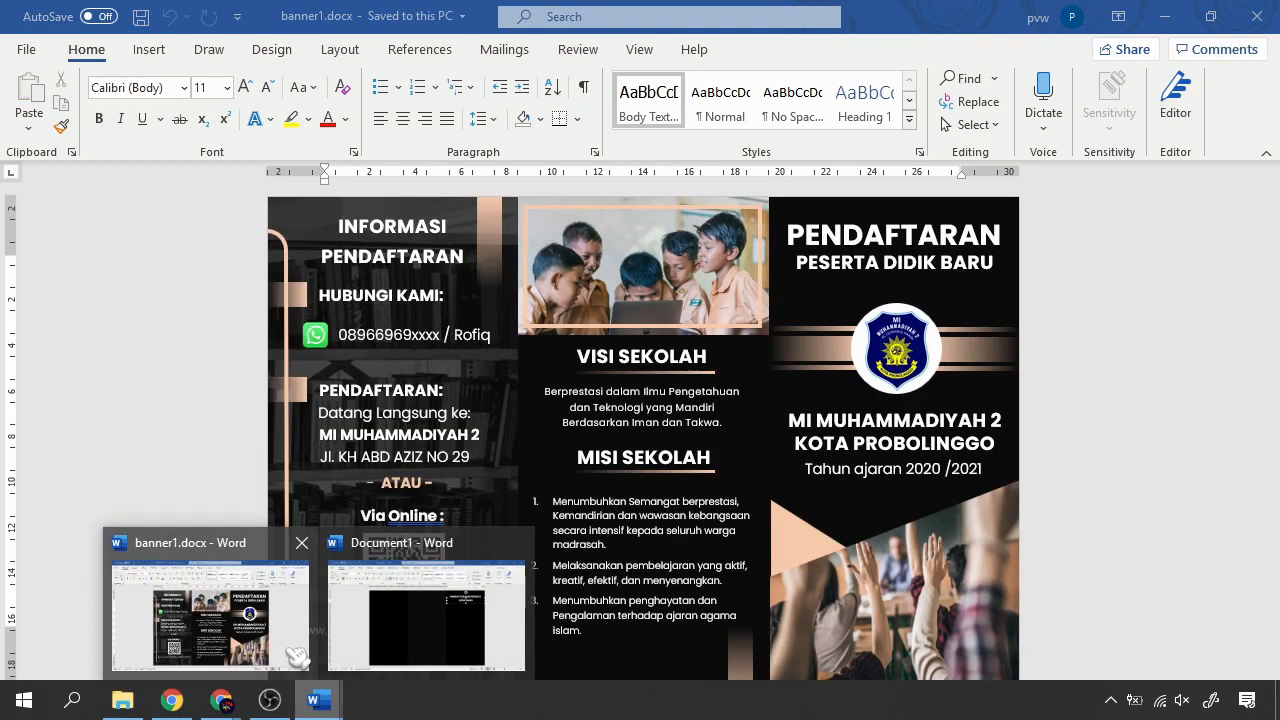
click(947, 237)
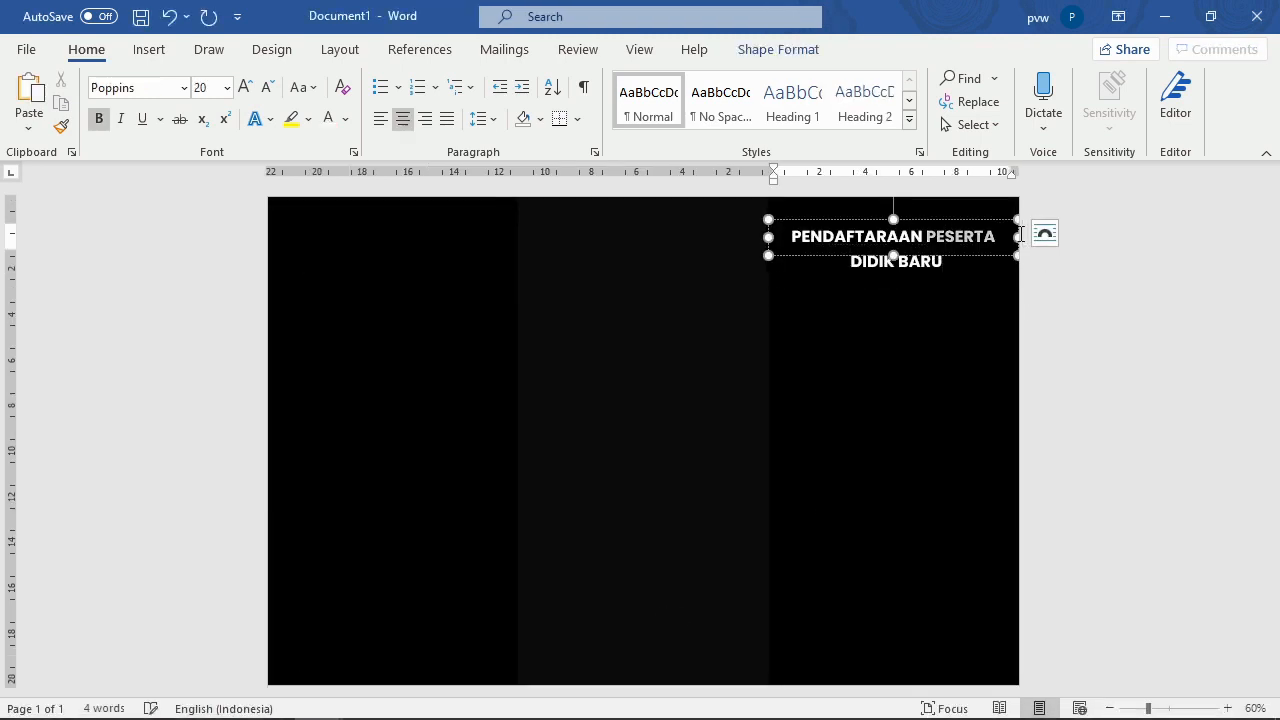
click(1014, 237)
double_click(928, 237)
key(BackSpace)
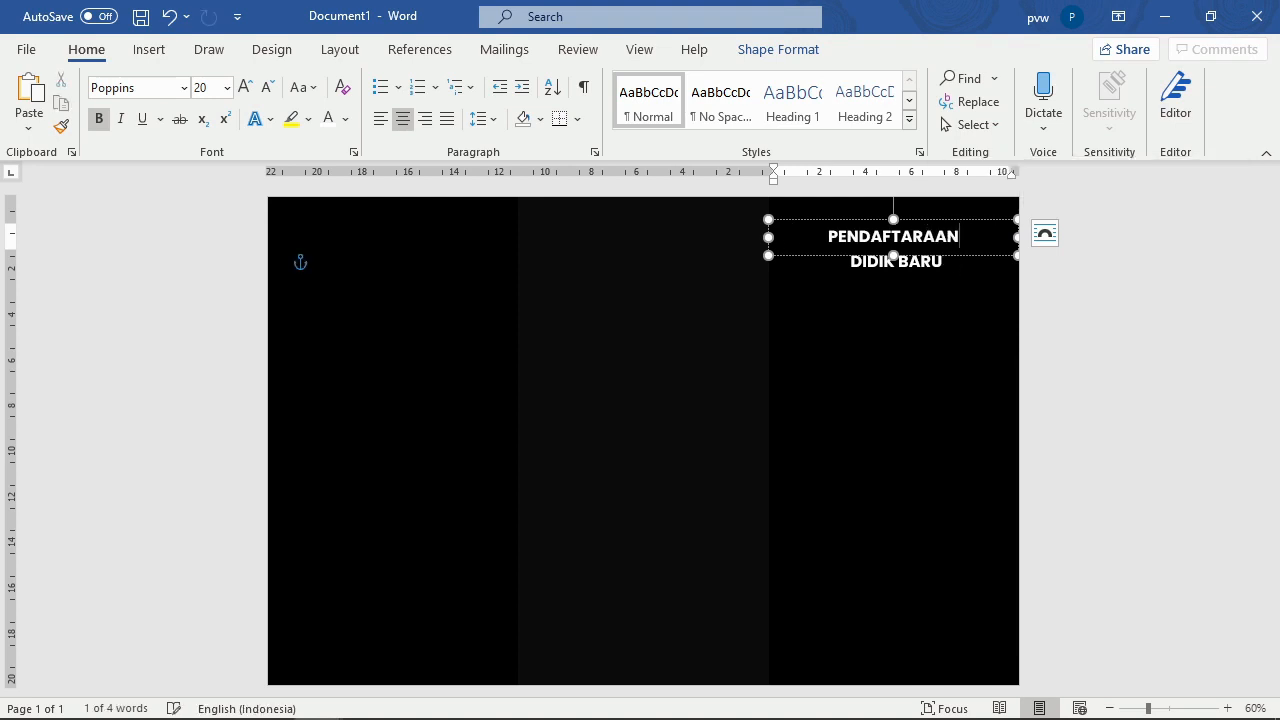
click(928, 262)
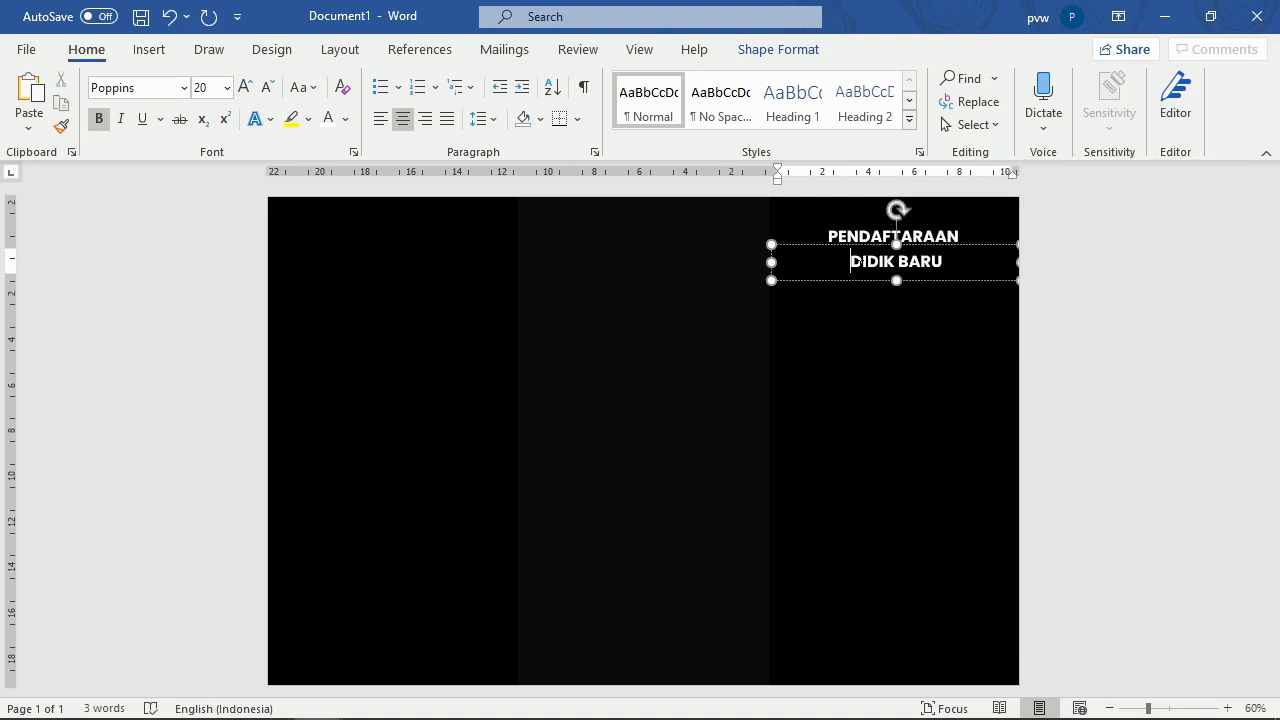
text(PESERTA)
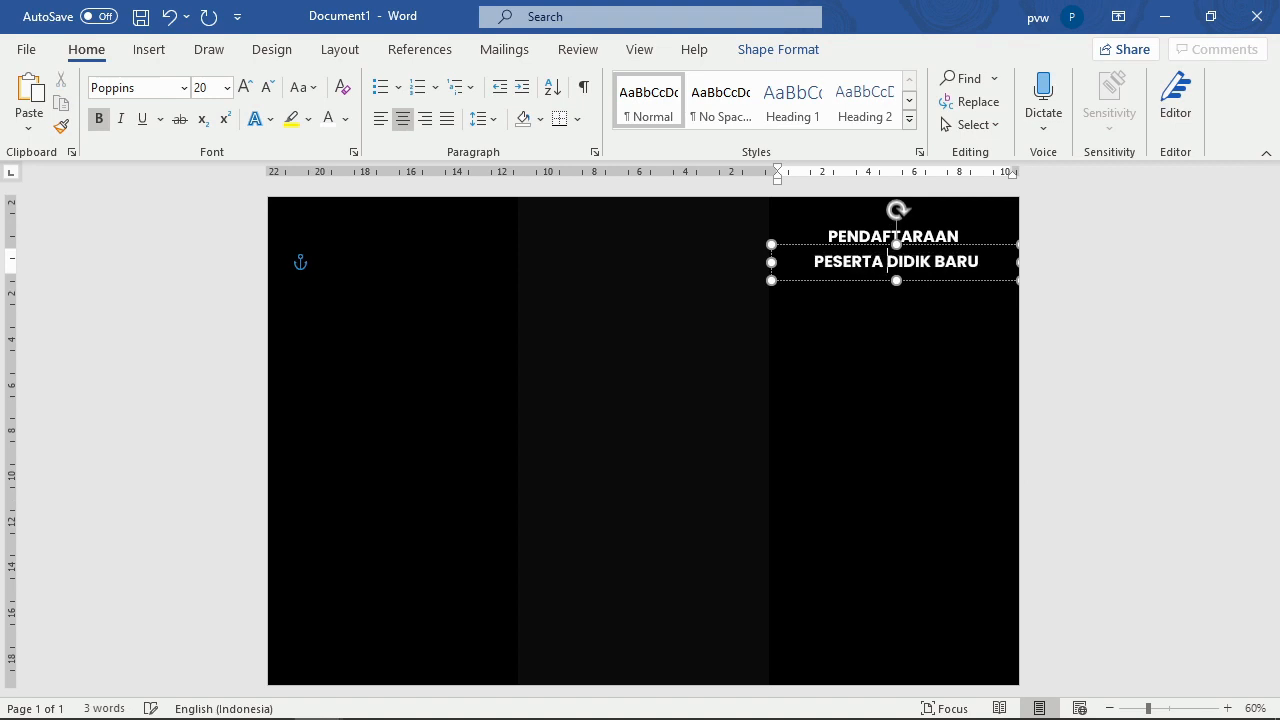
Step: Enlarge the "PENDAFTARAAN" title text to 32 pt
double_click(931, 237)
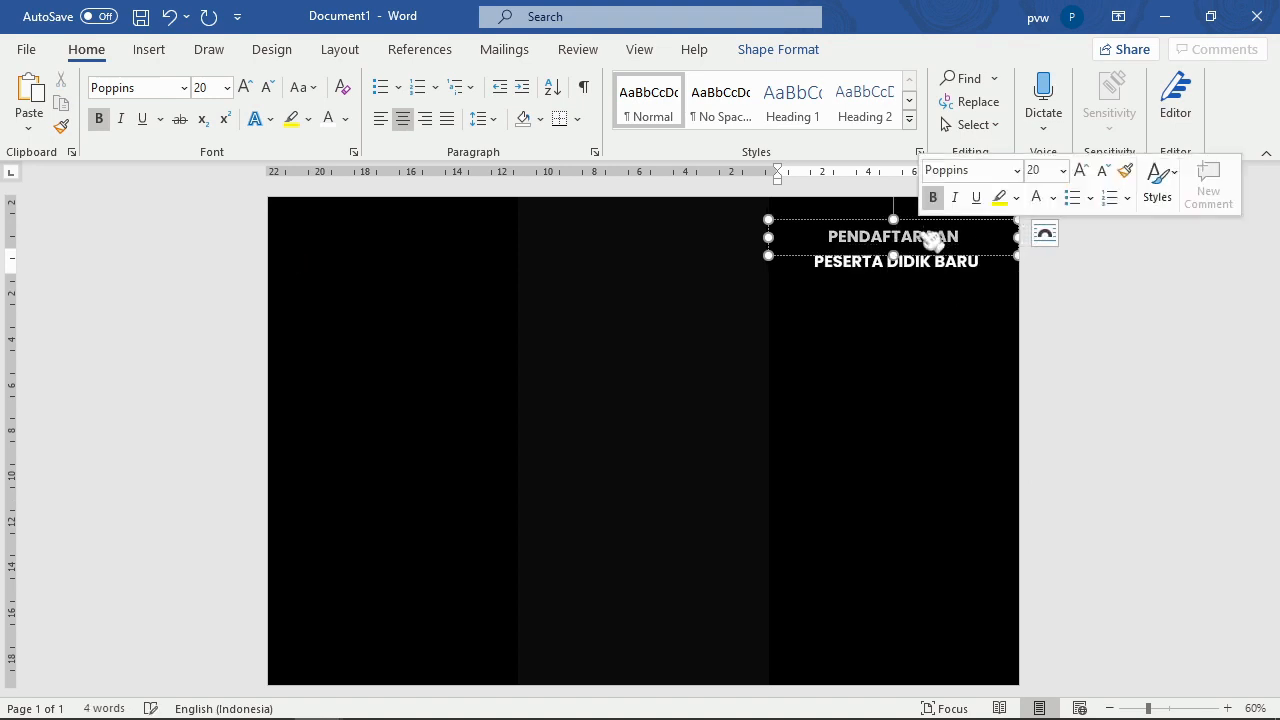
click(245, 87)
click(248, 86)
click(248, 86)
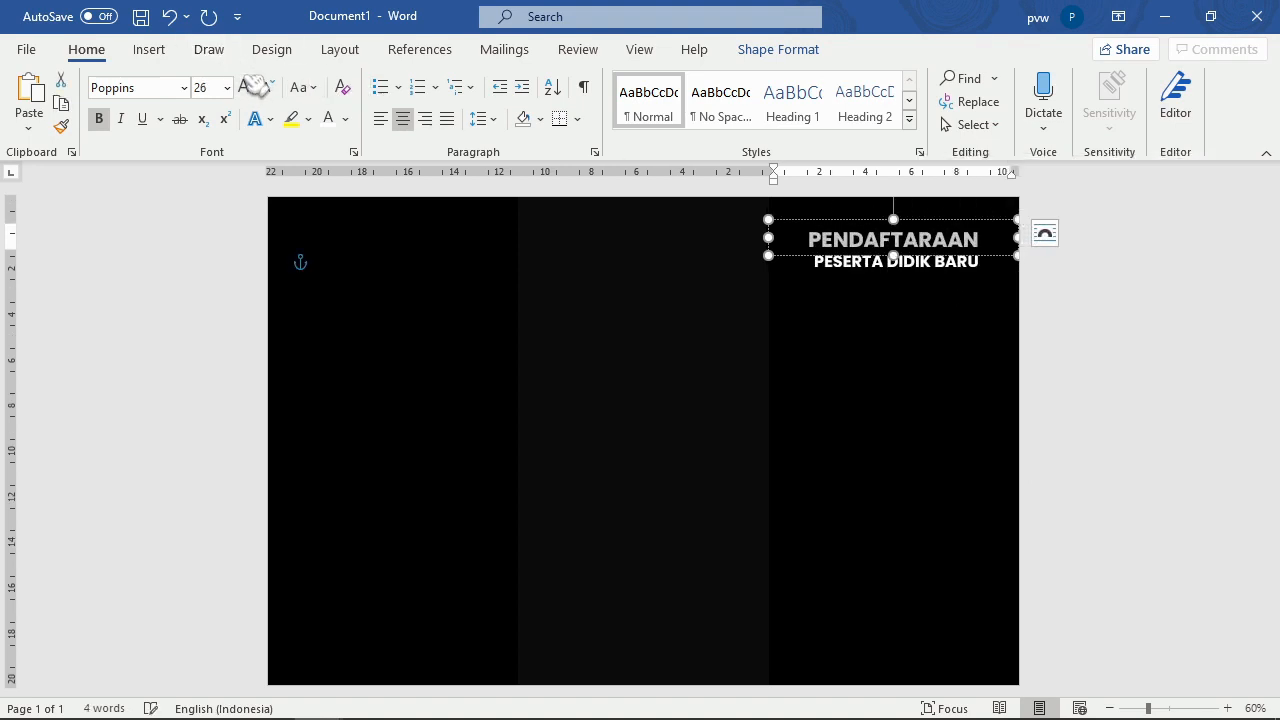
click(247, 87)
click(247, 87)
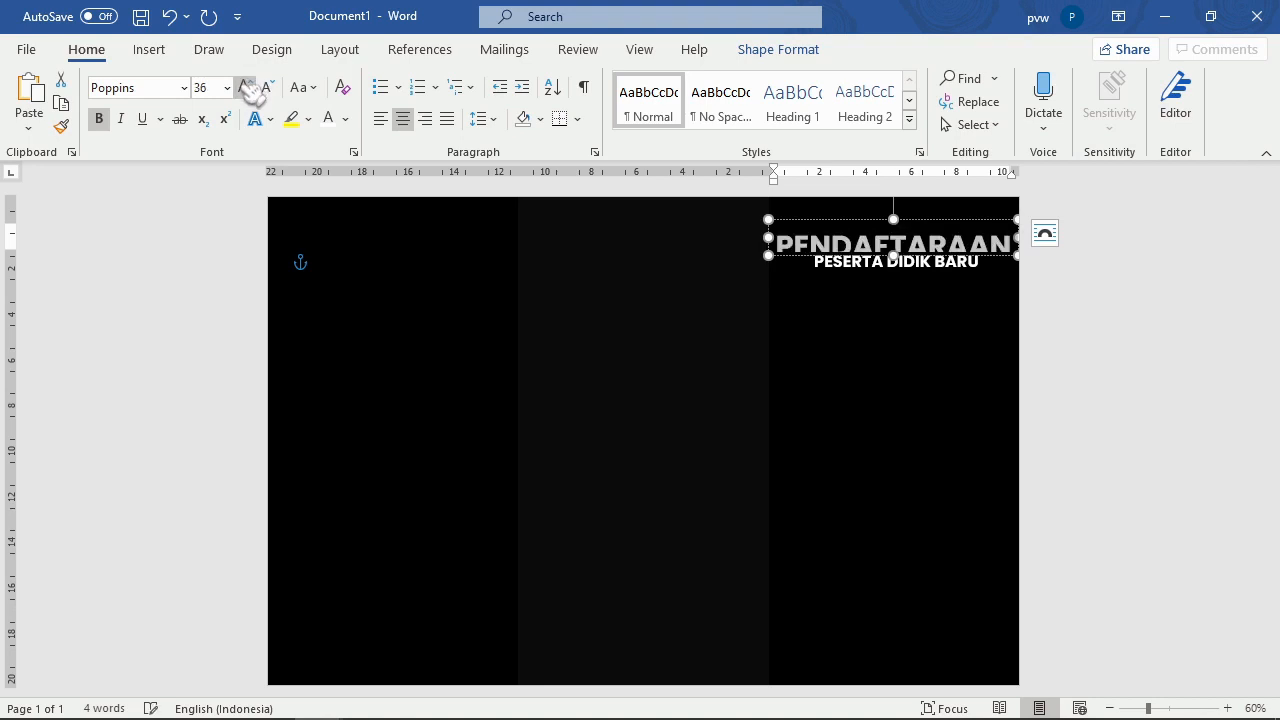
click(247, 87)
click(267, 87)
click(267, 87)
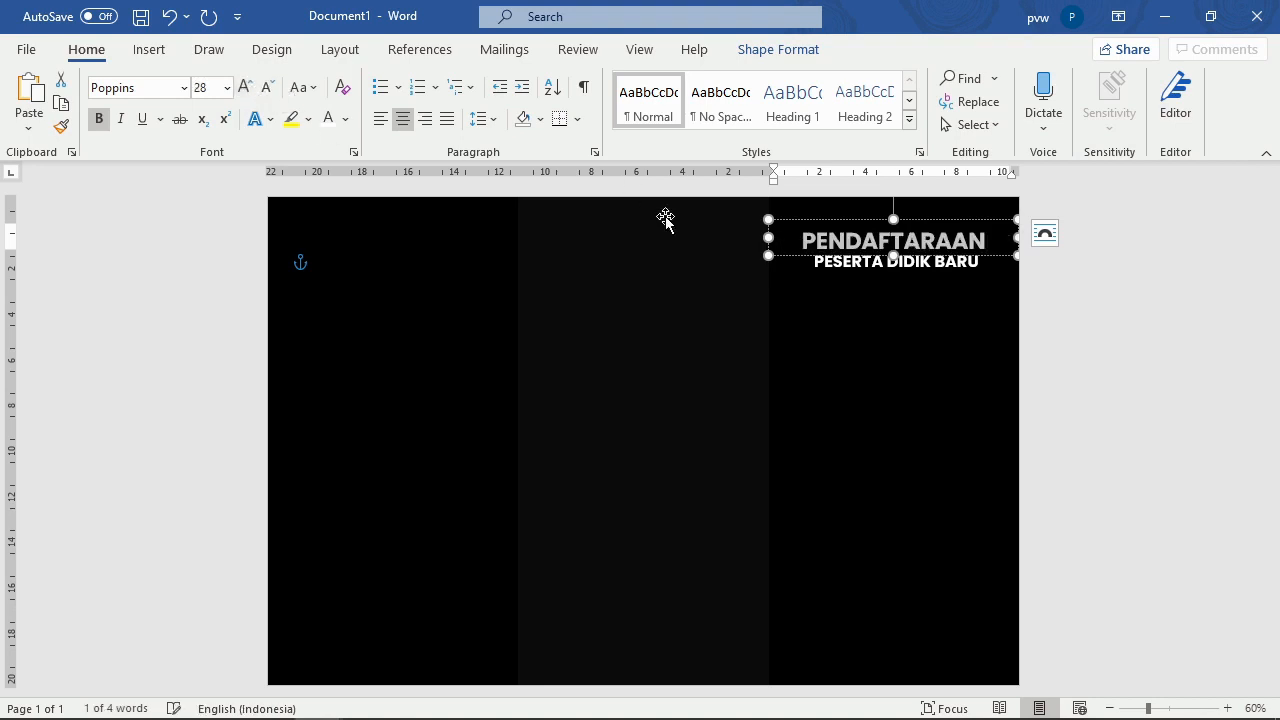
click(205, 87)
text(32)
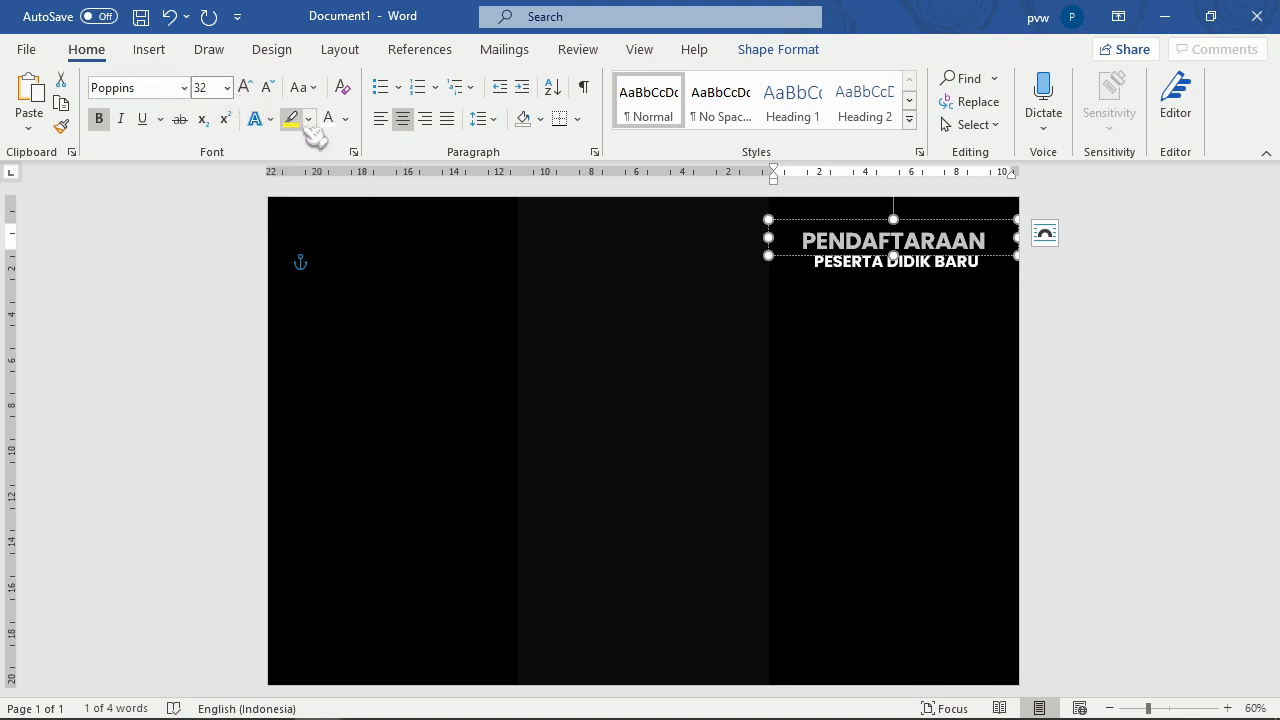
key(Return)
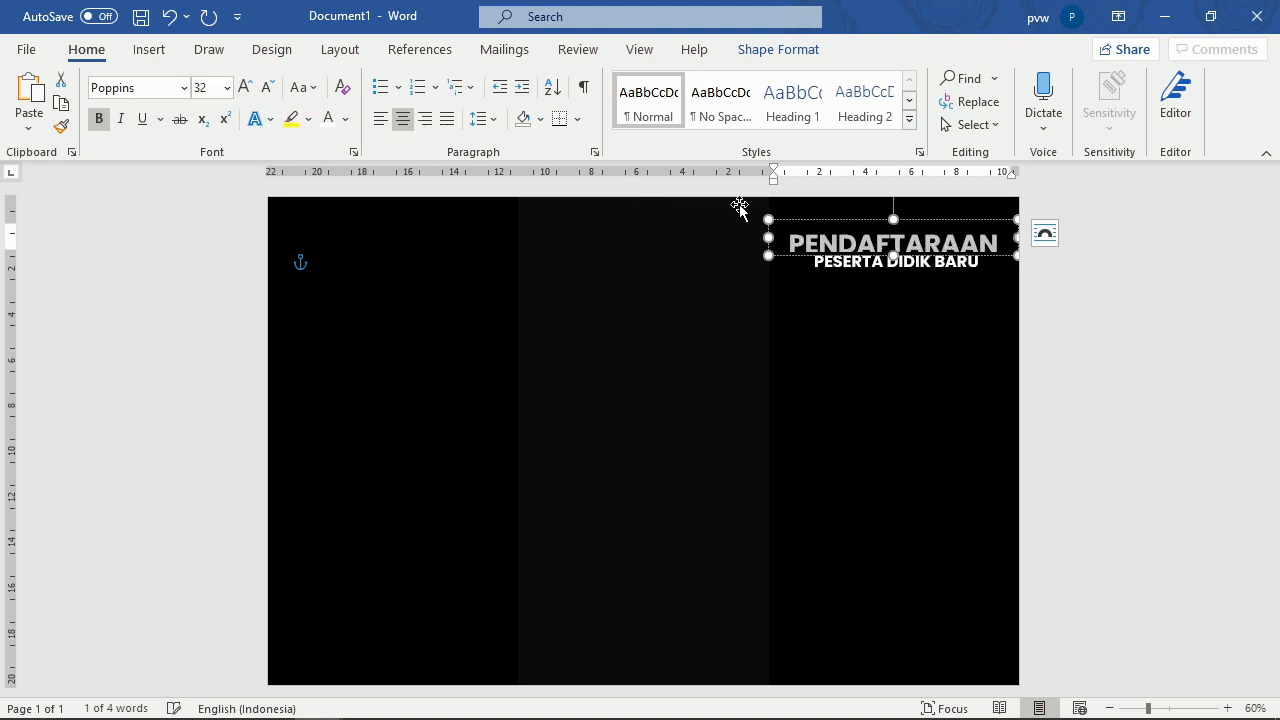
Step: Increase the height of the "PENDAFTARAAN" text box to fit its text and shift it slightly up, clear of the second line
click(895, 255)
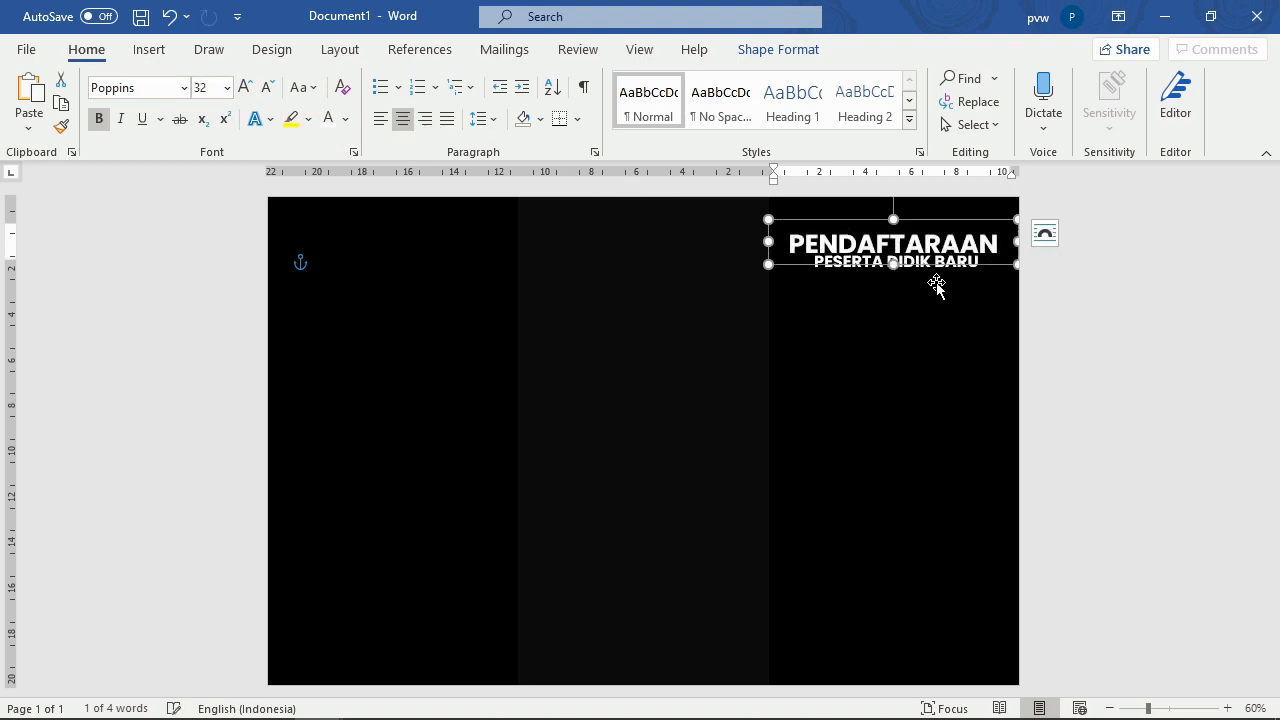
drag(945, 268, 947, 251)
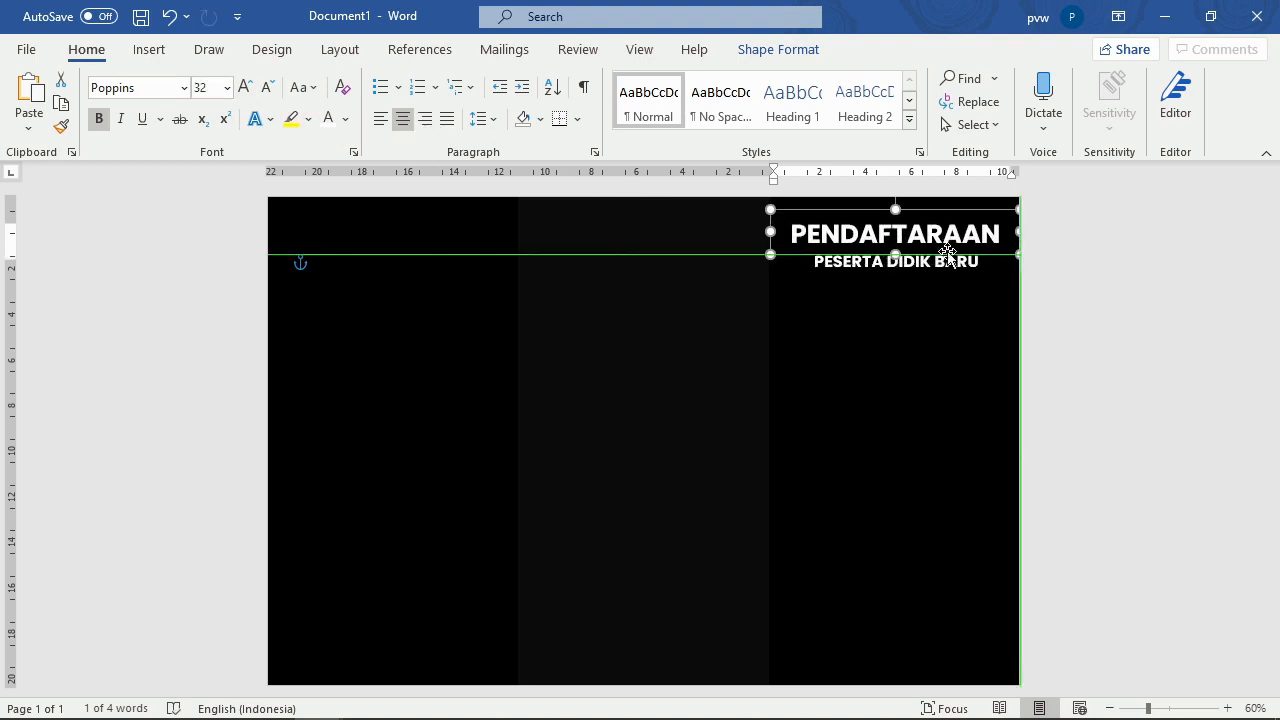
Step: Enlarge the "PESERTA DIDIK BARU" text to 26 pt and move its text box slightly up, closer beneath "PENDAFTARAAN"
double_click(955, 262)
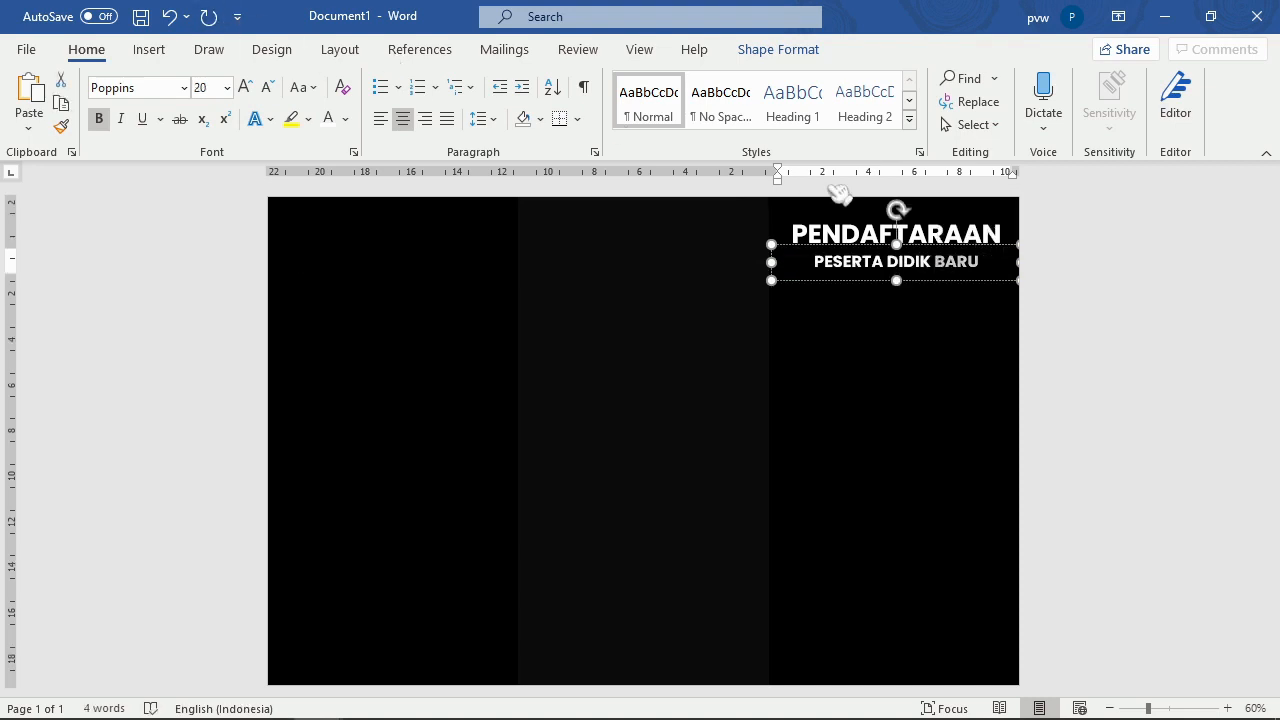
key(ctrl+a)
click(246, 87)
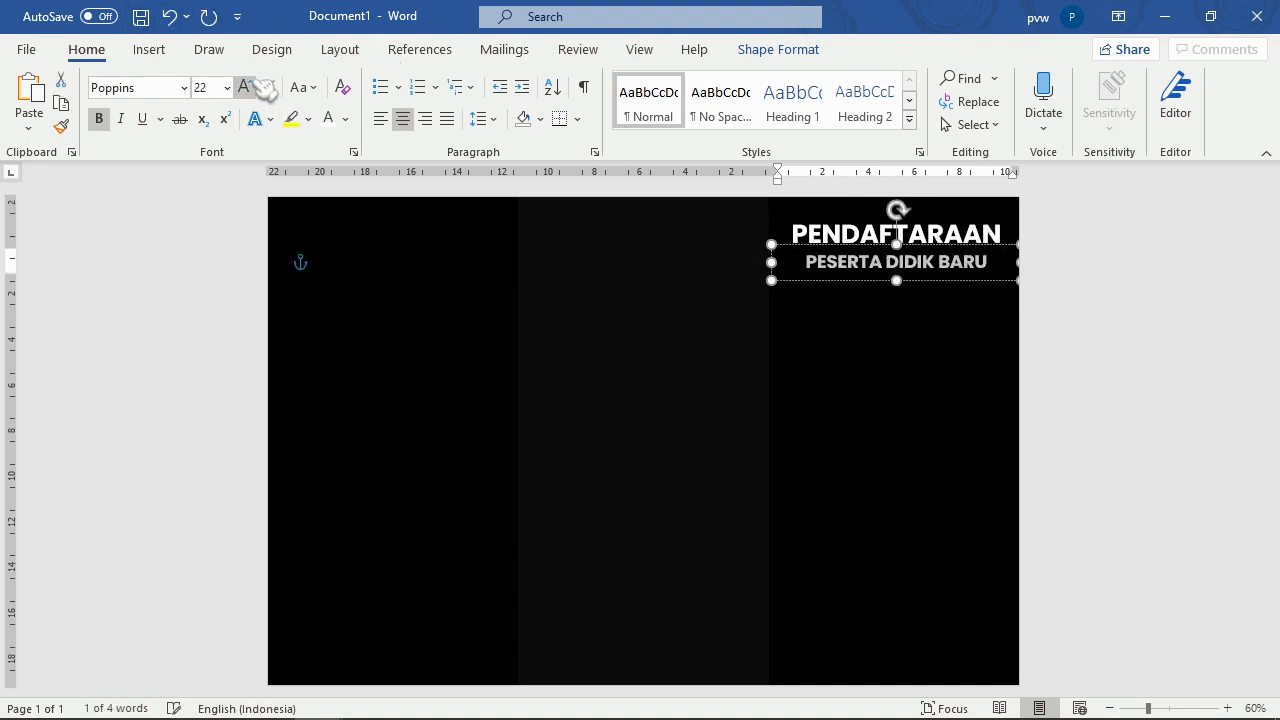
click(246, 87)
click(250, 87)
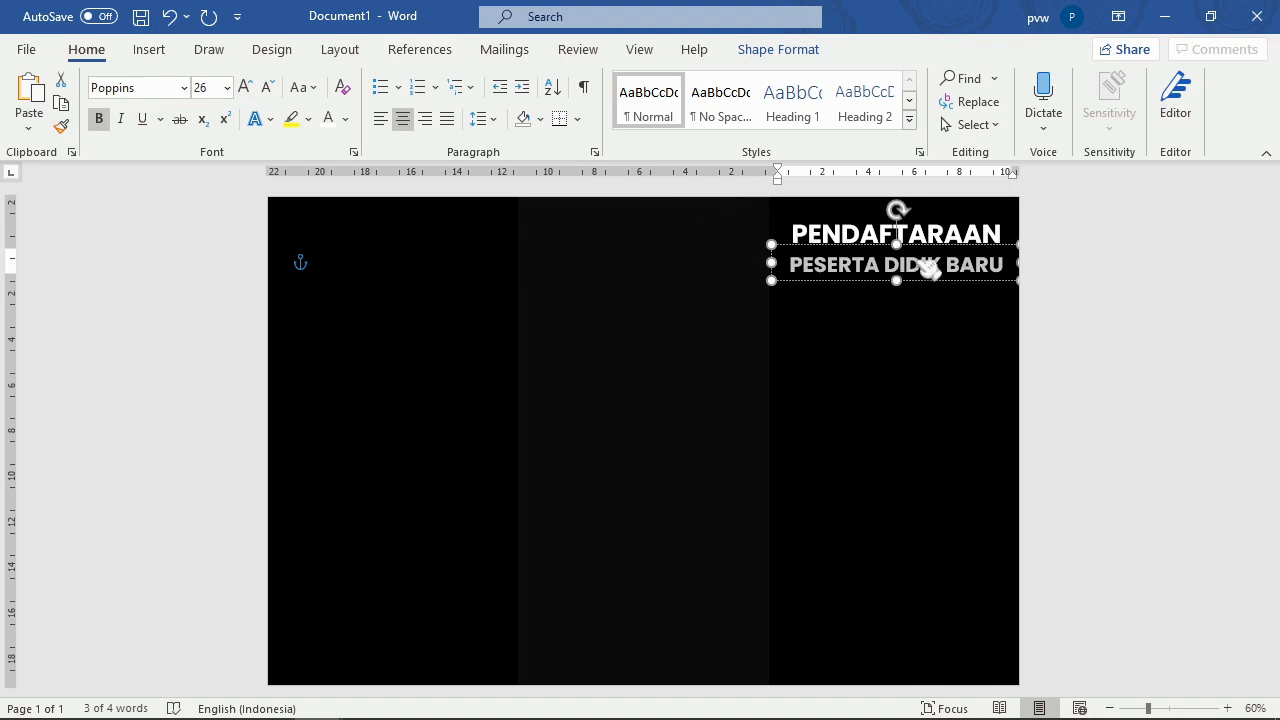
drag(931, 246, 931, 240)
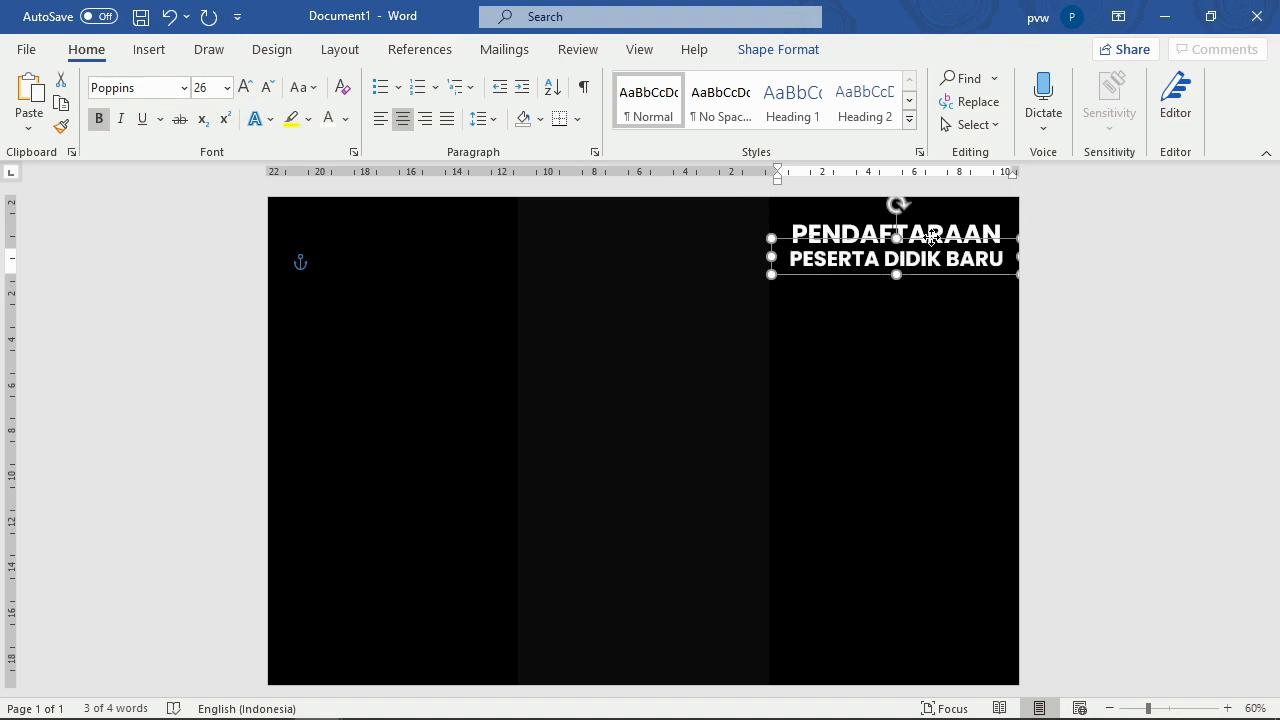
click(983, 318)
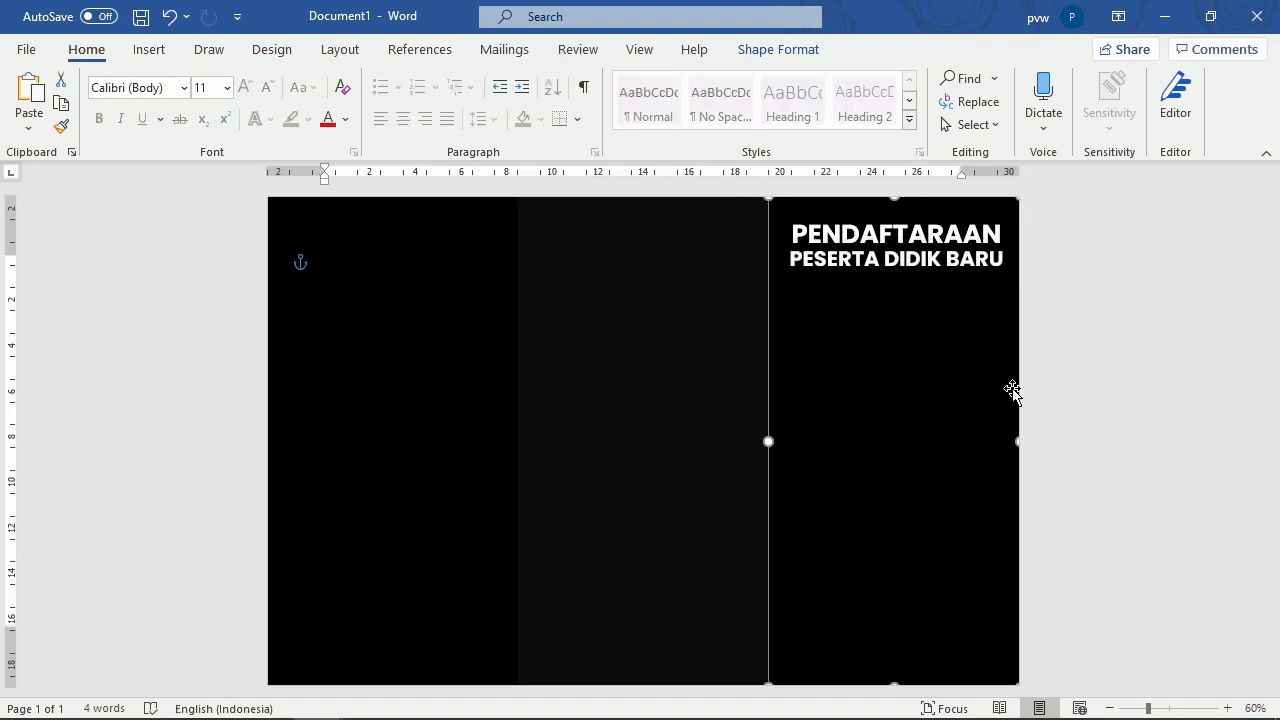
Step: Examine the finished brochure design in banner1.docx and the files on the Disk Baru (H:) drive
click(270, 700)
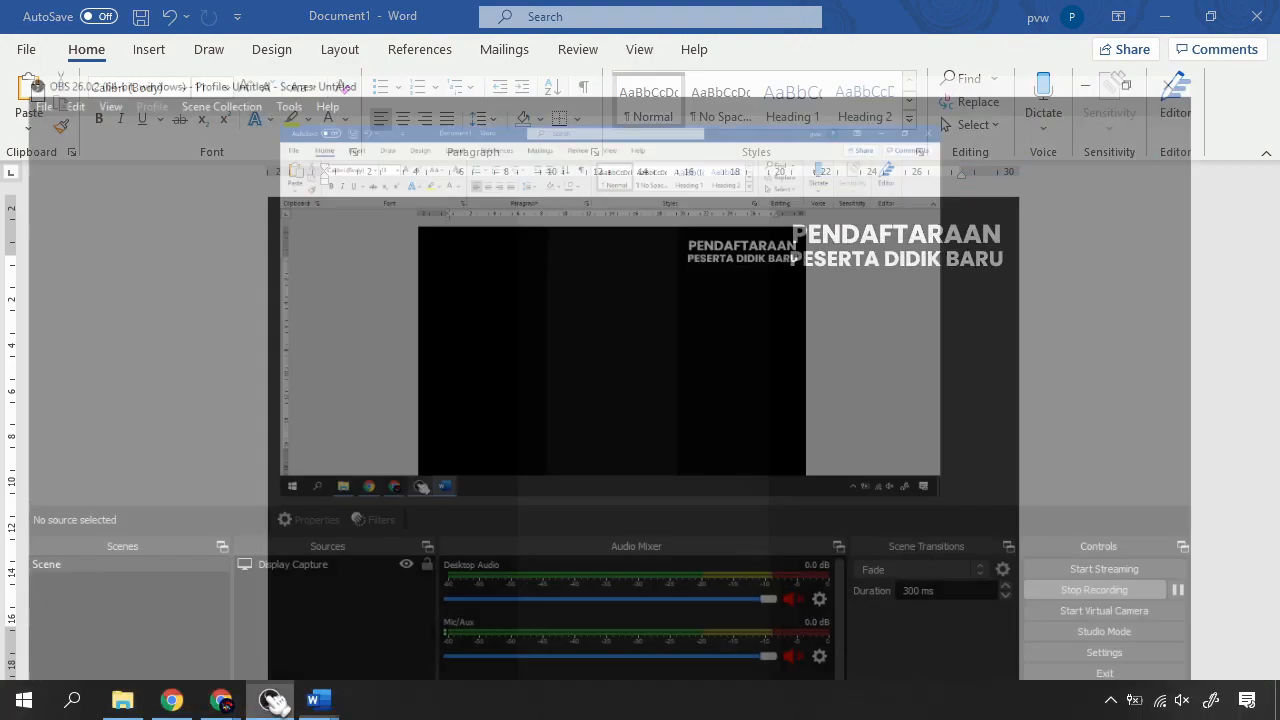
click(315, 700)
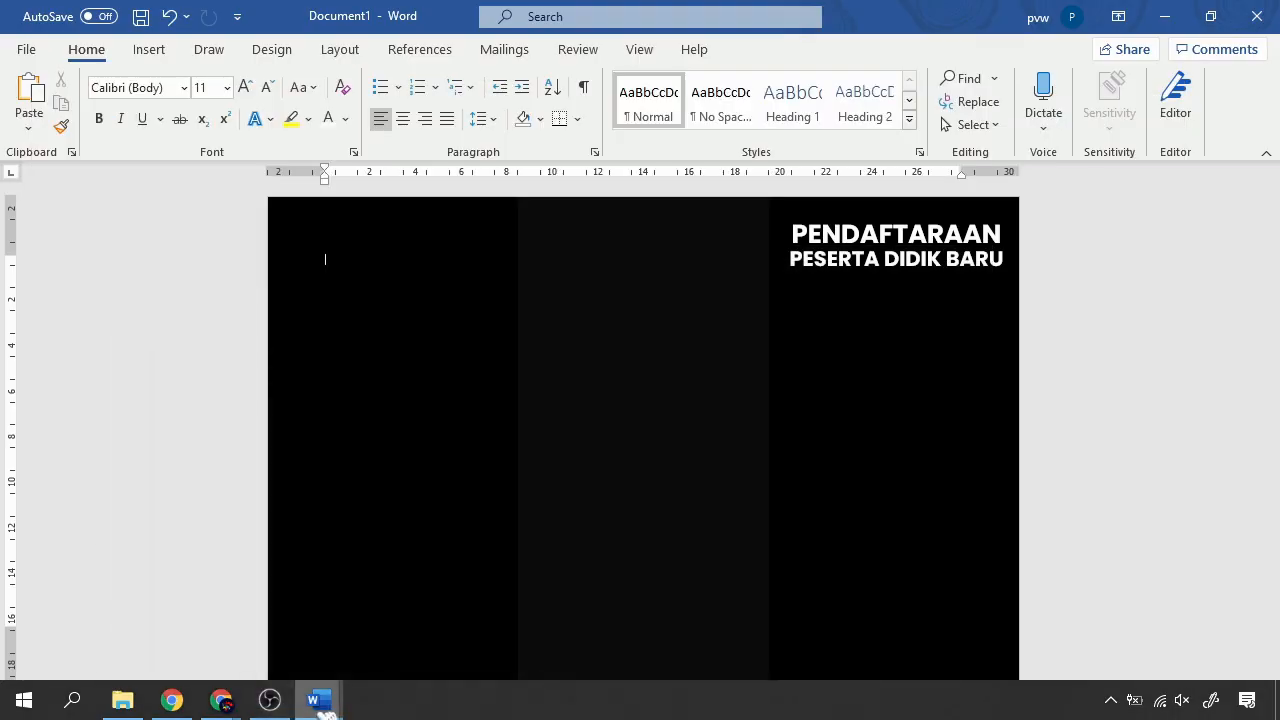
click(210, 610)
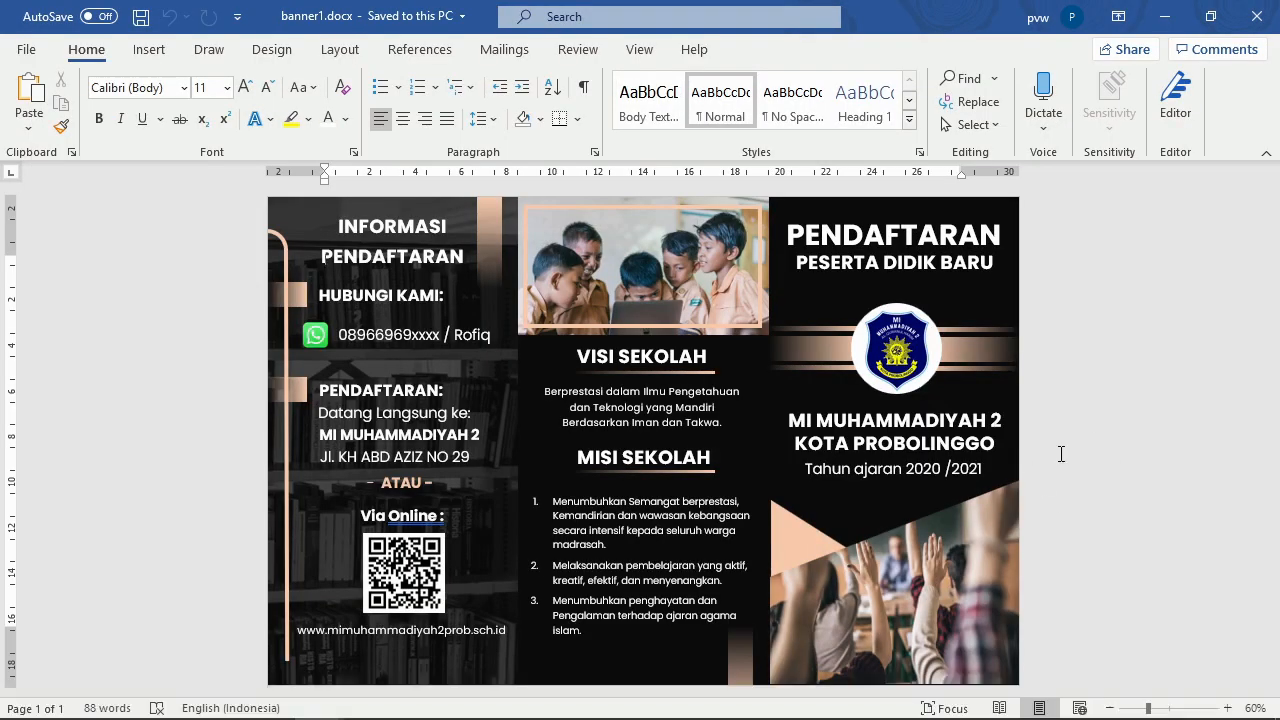
click(1170, 14)
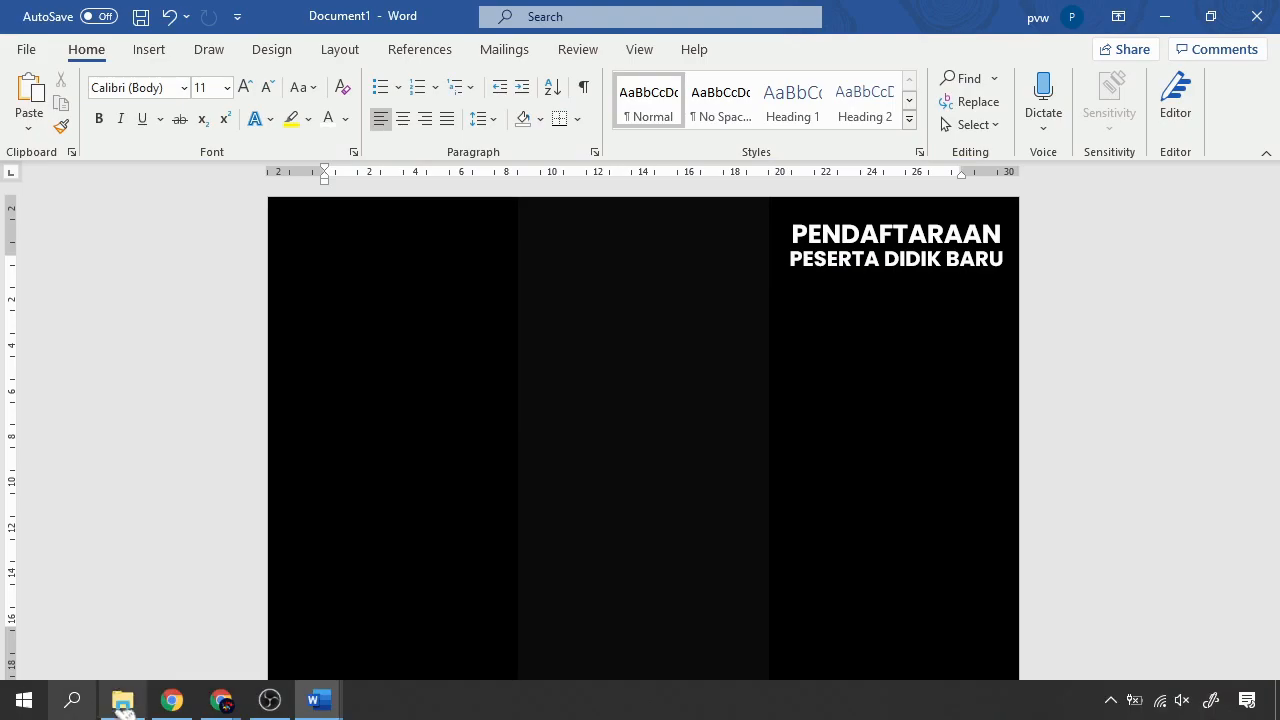
click(123, 699)
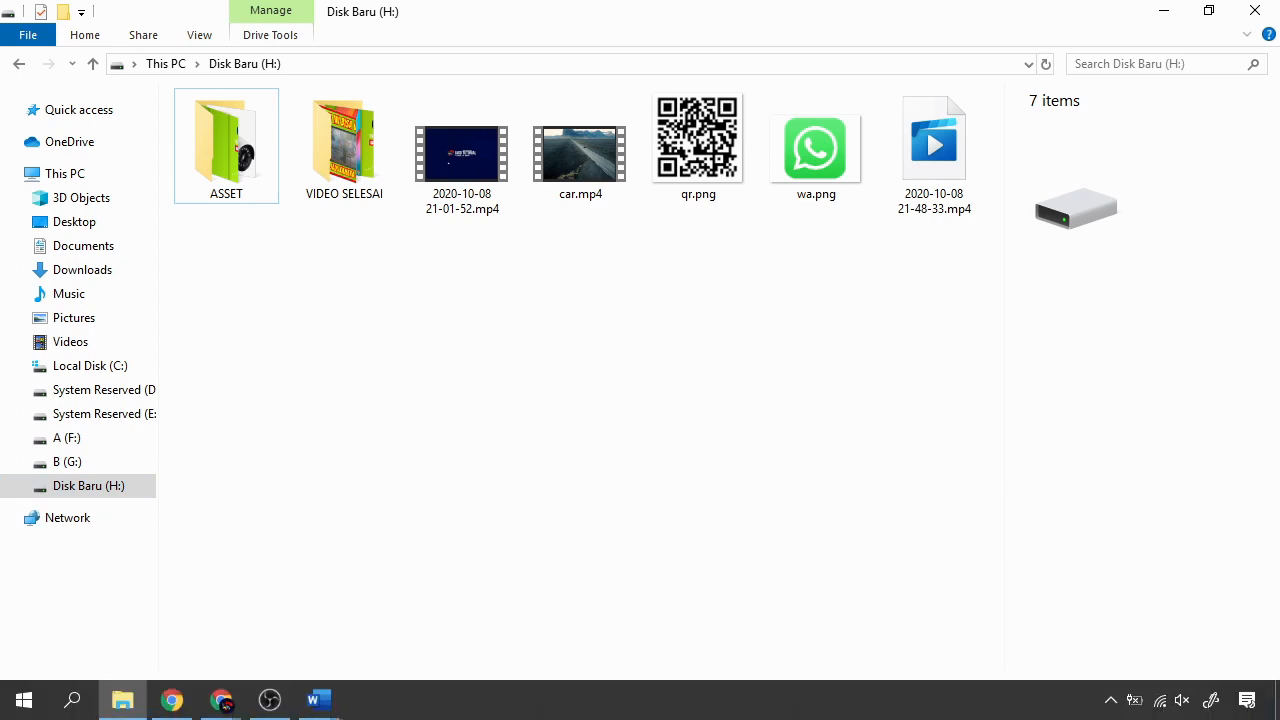
Step: Copy the school logo from the right-hand panel of banner1.docx, putting the original back on its white circle
mouse_move(326, 704)
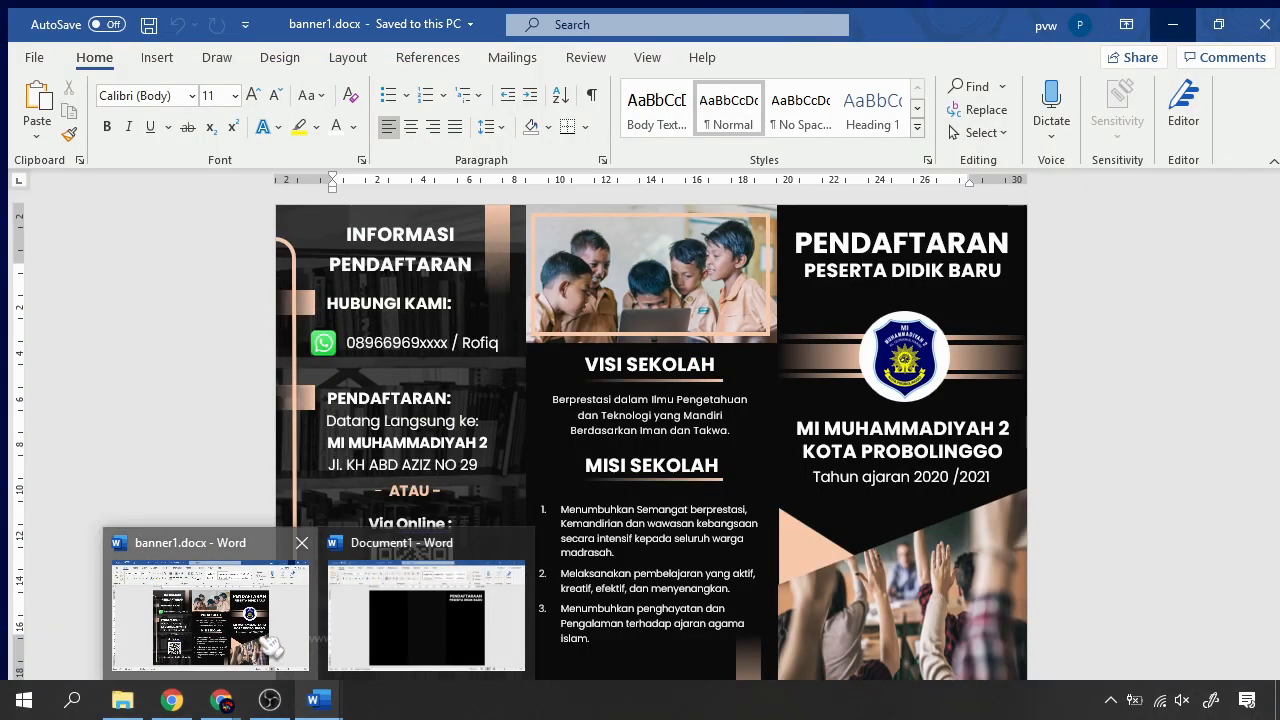
click(210, 612)
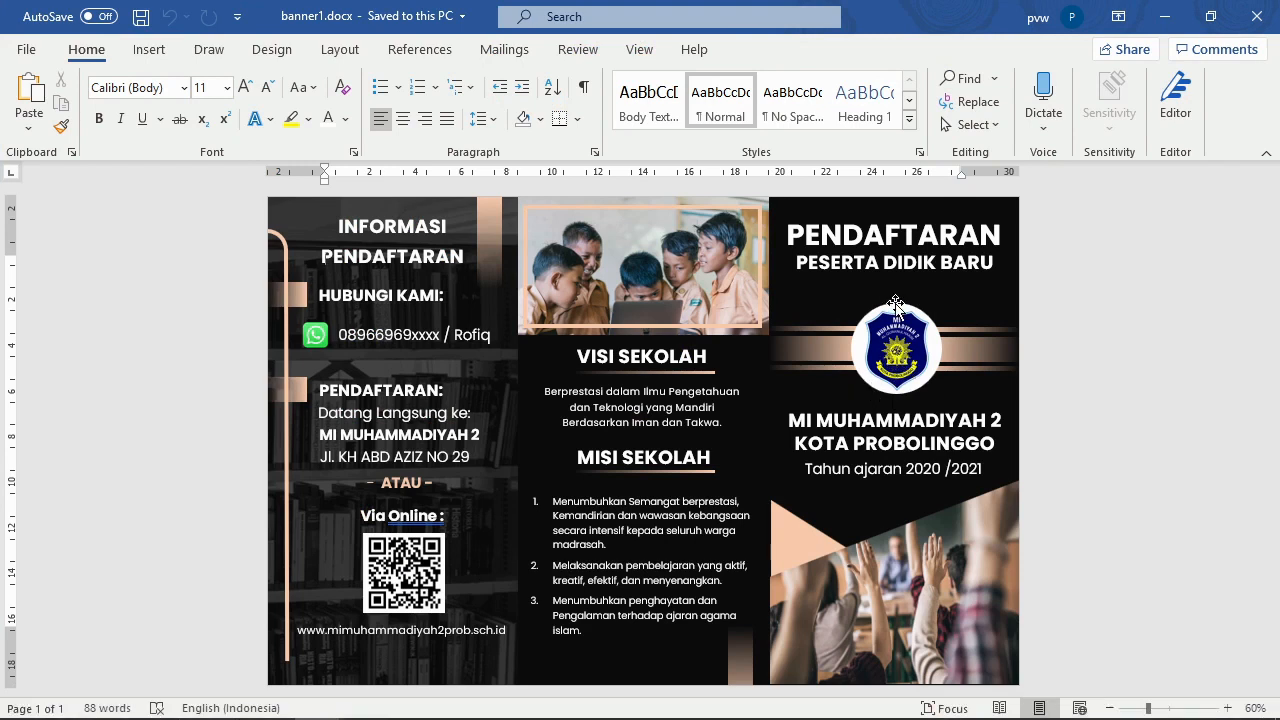
mouse_move(887, 367)
mouse_down()
mouse_move(817, 313)
mouse_move(765, 332)
mouse_move(893, 312)
mouse_move(840, 370)
mouse_move(889, 368)
mouse_move(893, 308)
mouse_move(840, 312)
mouse_move(893, 412)
mouse_move(909, 308)
mouse_move(904, 323)
mouse_move(858, 285)
mouse_move(872, 368)
mouse_move(897, 381)
mouse_up()
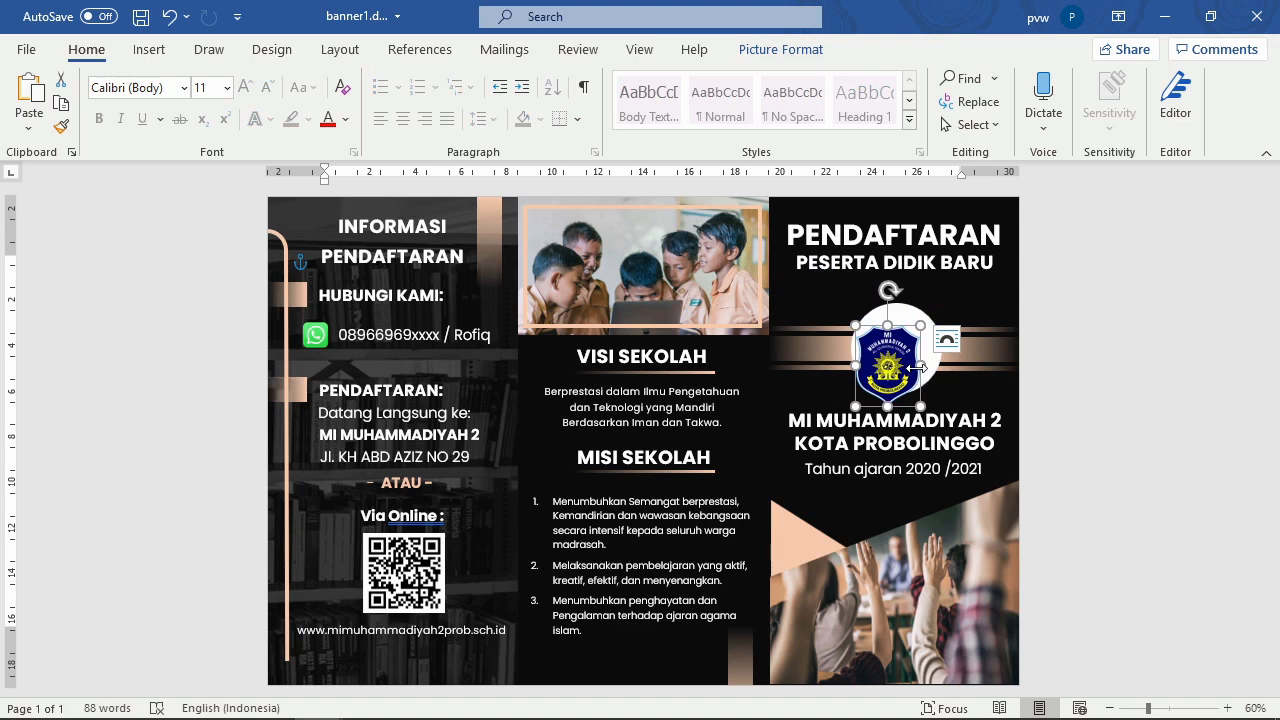
key(Up)
key(Up)
key(Right)
key(ctrl+s)
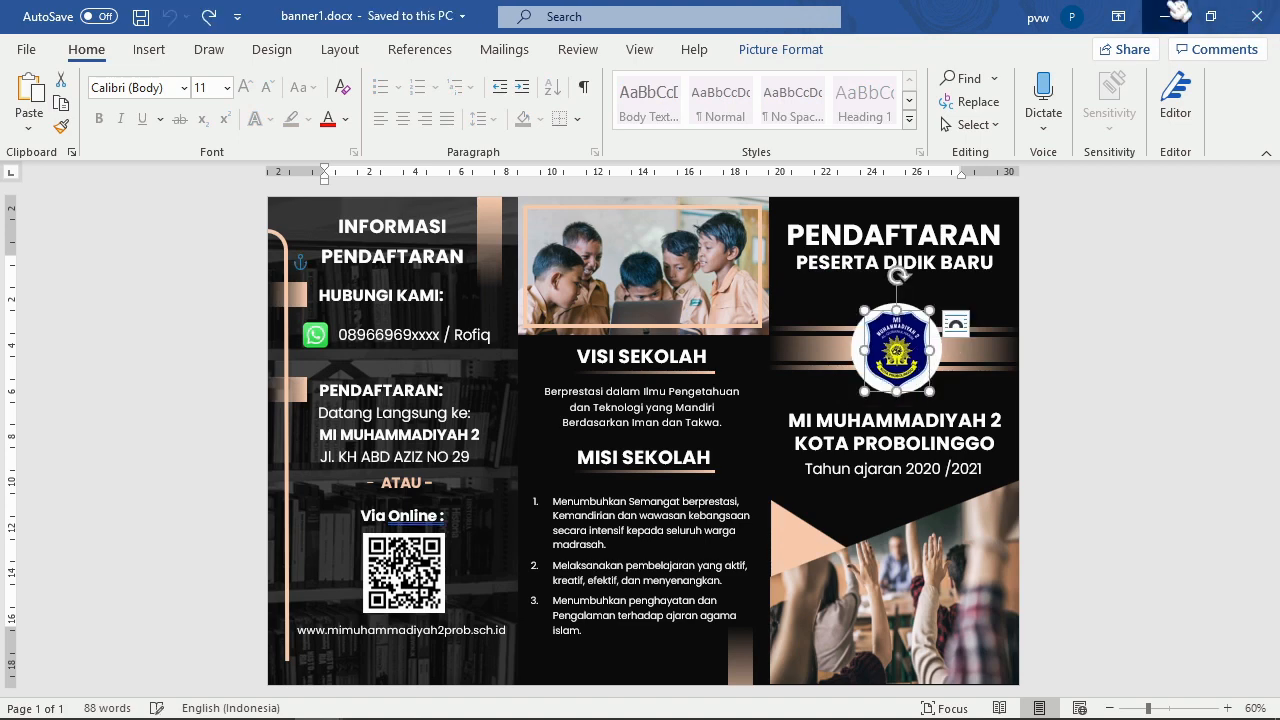
click(1168, 14)
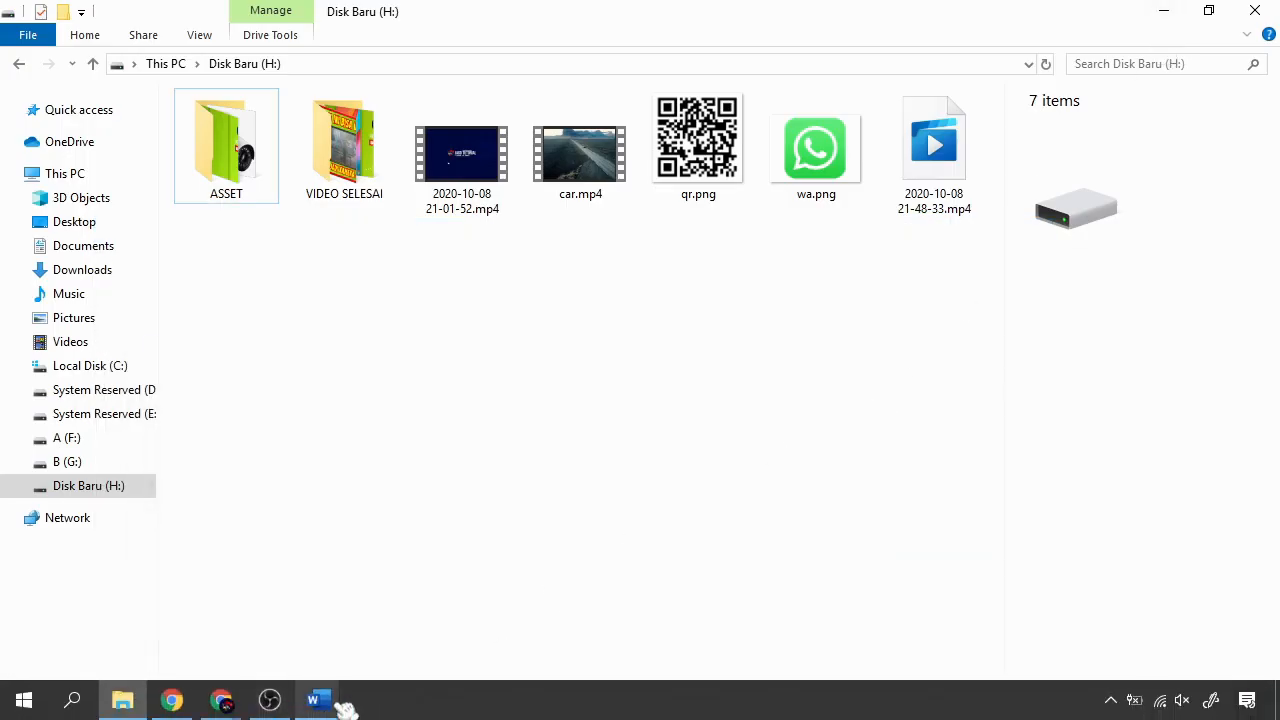
Step: Paste the school logo into Document1 and place it below the two-line title, centred on the right-hand panel
click(318, 700)
click(439, 648)
key(ctrl+v)
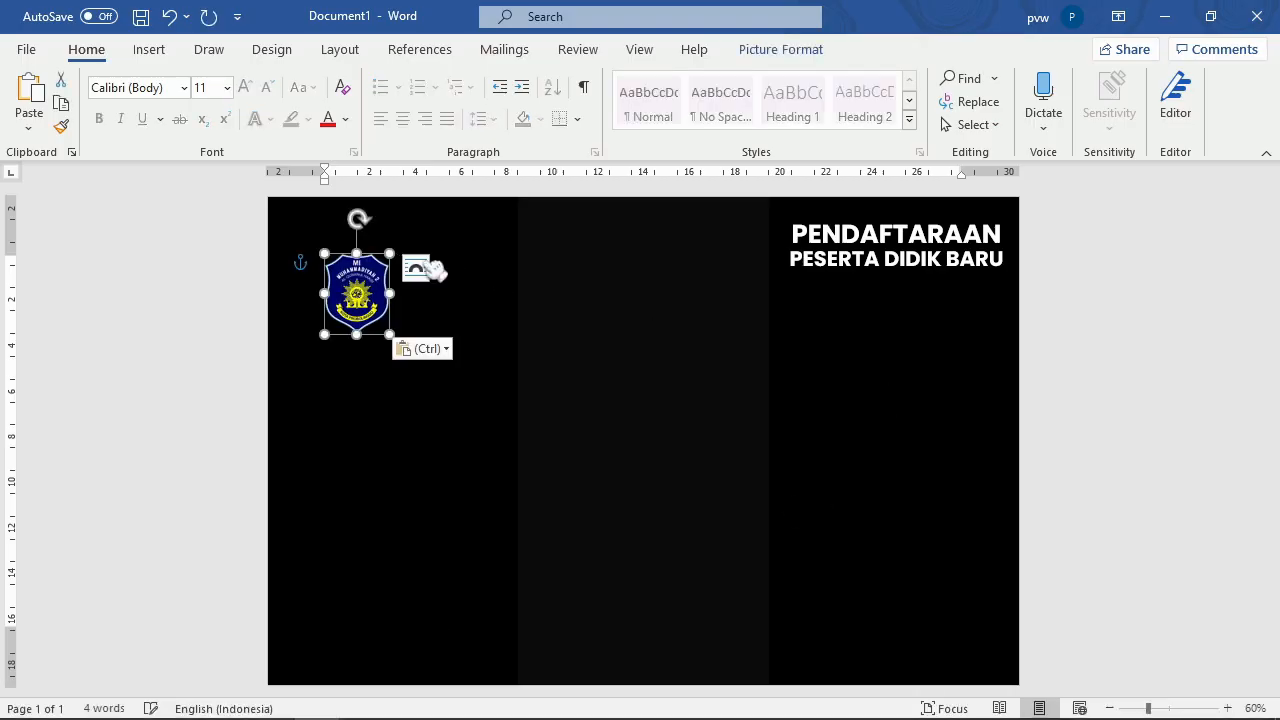
drag(358, 296, 890, 352)
click(1078, 355)
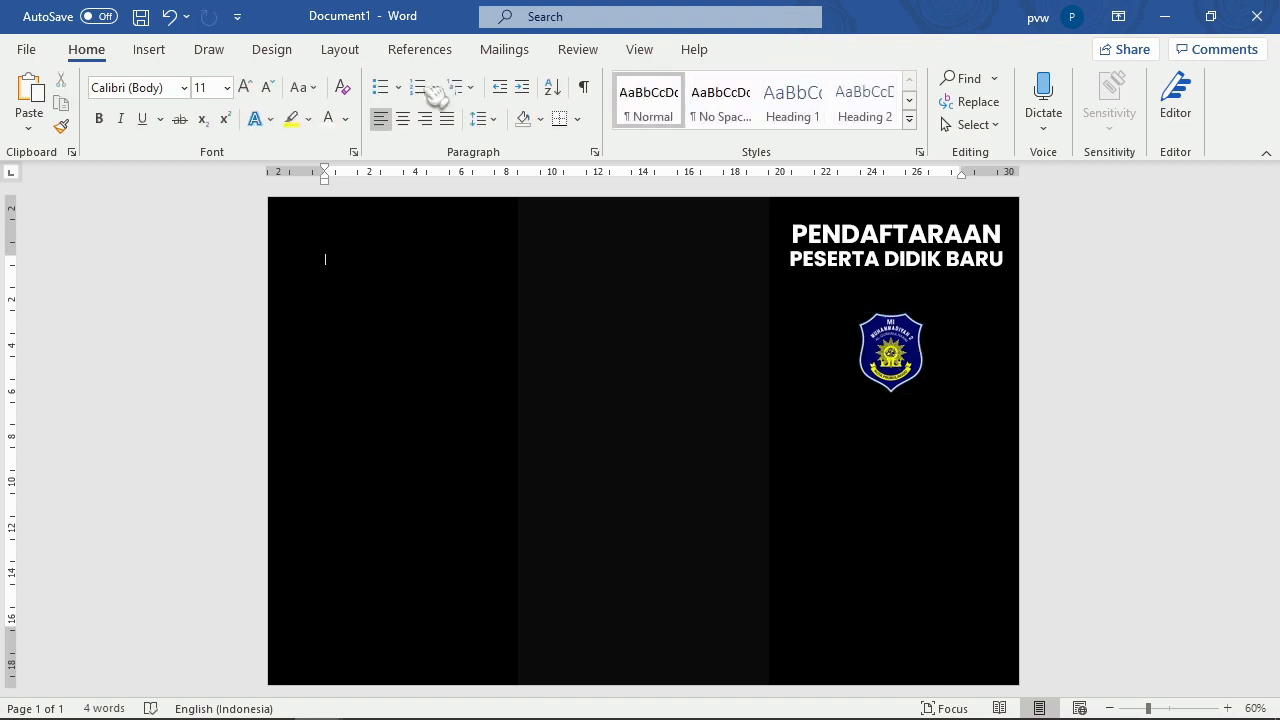
Step: Draw a circle about 4.29 cm in diameter over the school logo
click(170, 55)
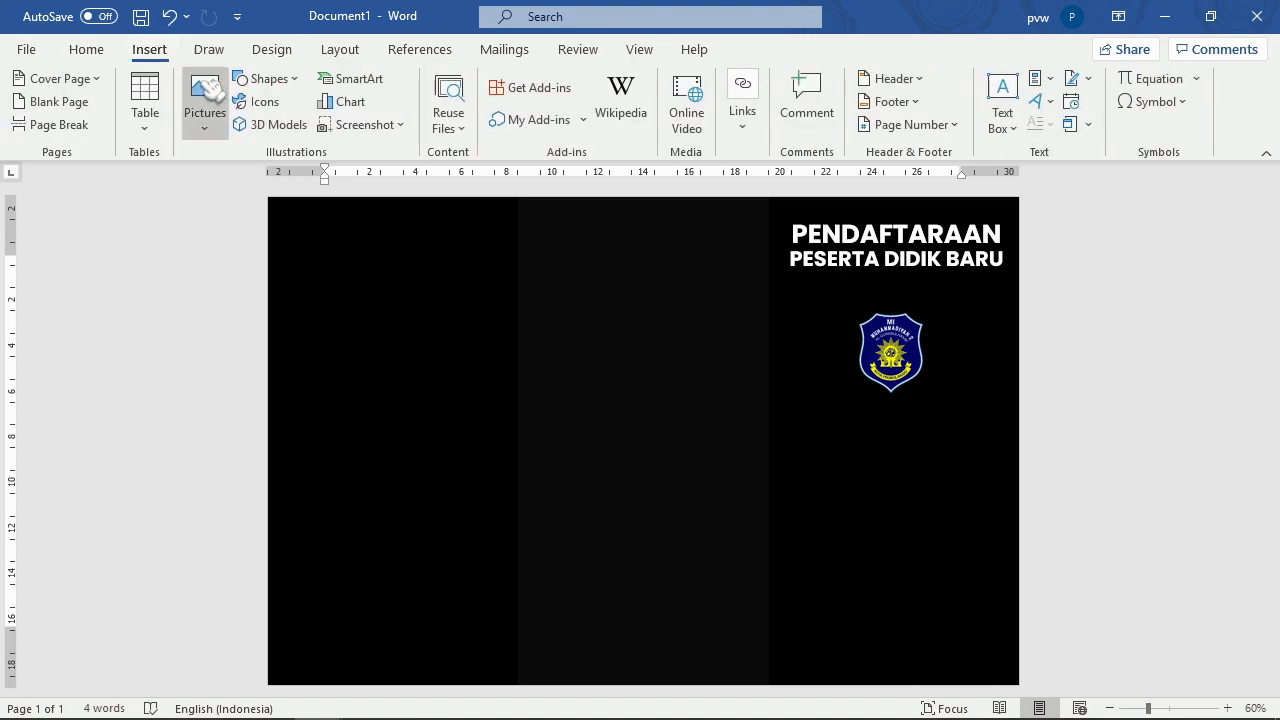
click(262, 78)
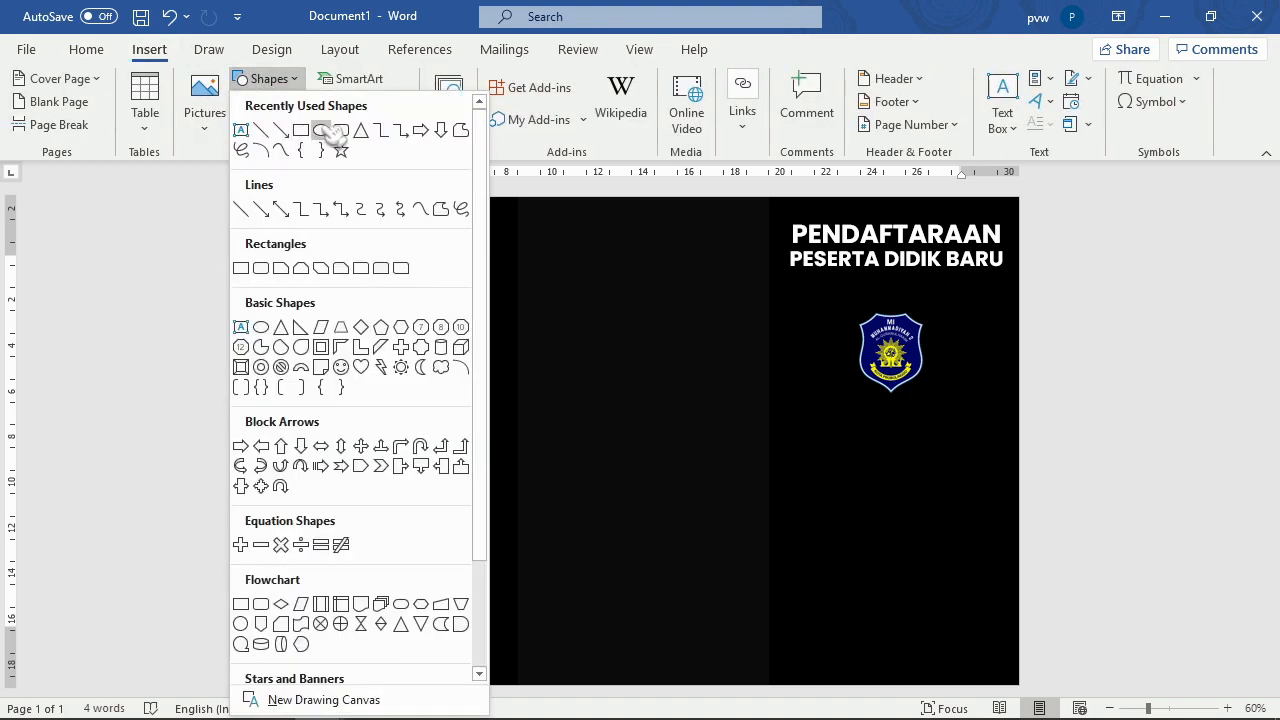
click(301, 130)
drag(802, 326, 921, 379)
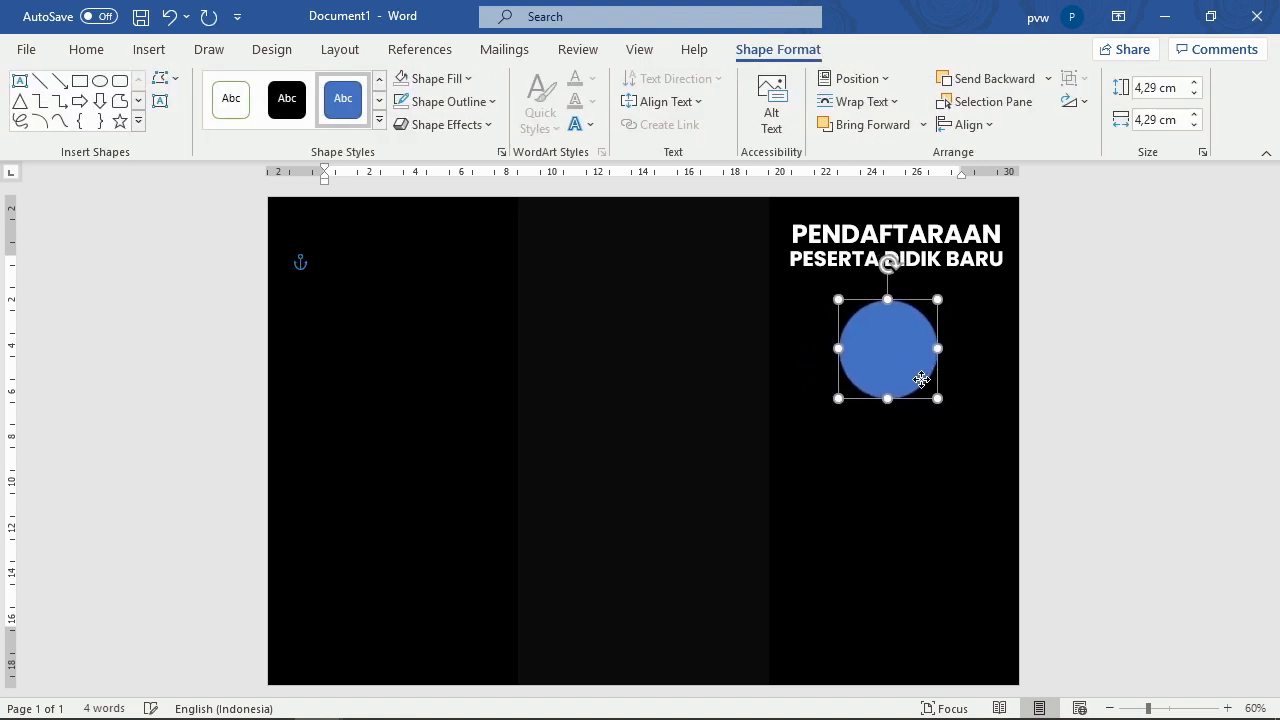
Step: Remove the circle's outline and fill it with white
click(470, 104)
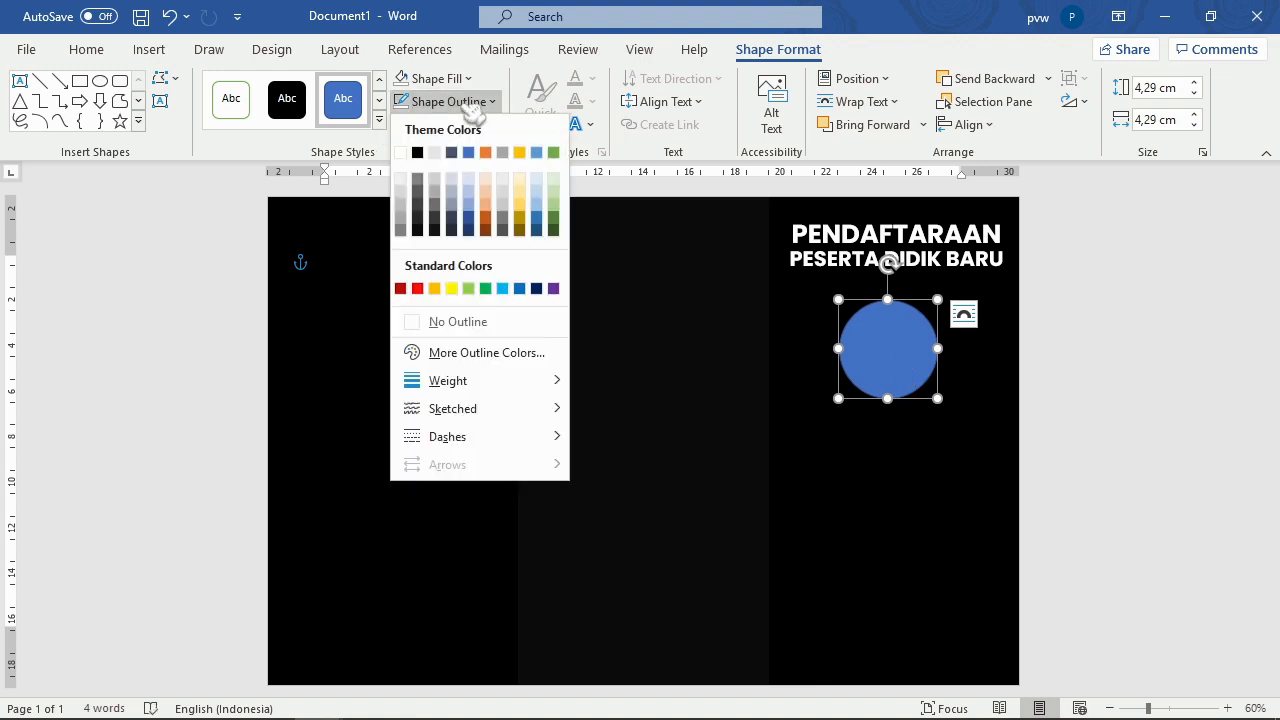
click(495, 330)
click(428, 79)
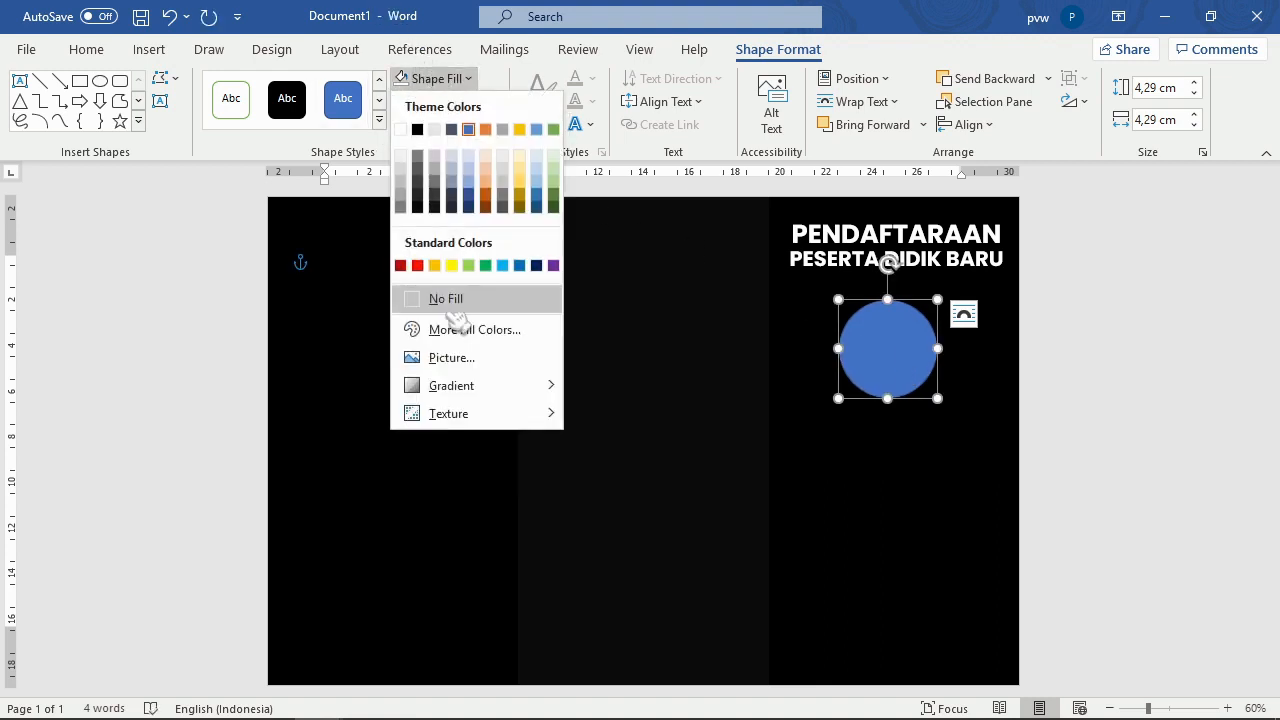
click(401, 130)
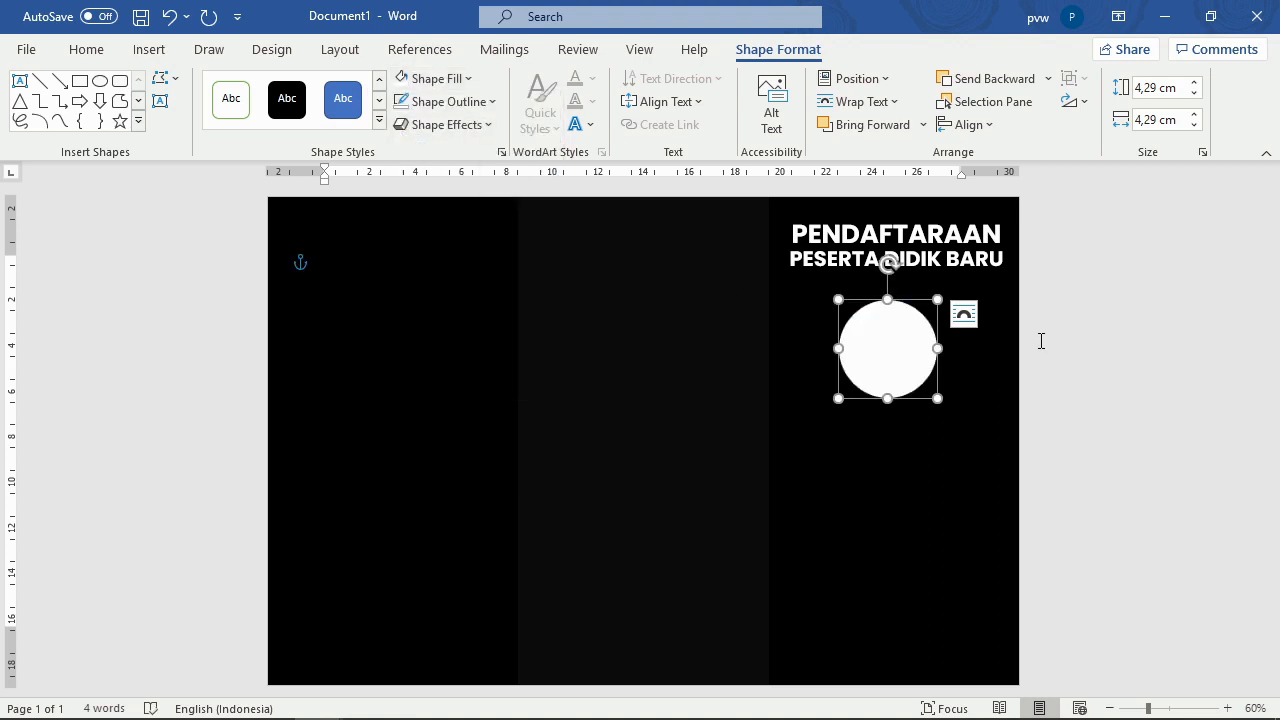
Step: Centre the white circle on the school logo and send it backward behind the logo
mouse_move(900, 345)
mouse_down()
mouse_move(903, 374)
mouse_move(894, 323)
mouse_move(914, 417)
mouse_move(919, 349)
mouse_move(901, 338)
mouse_up()
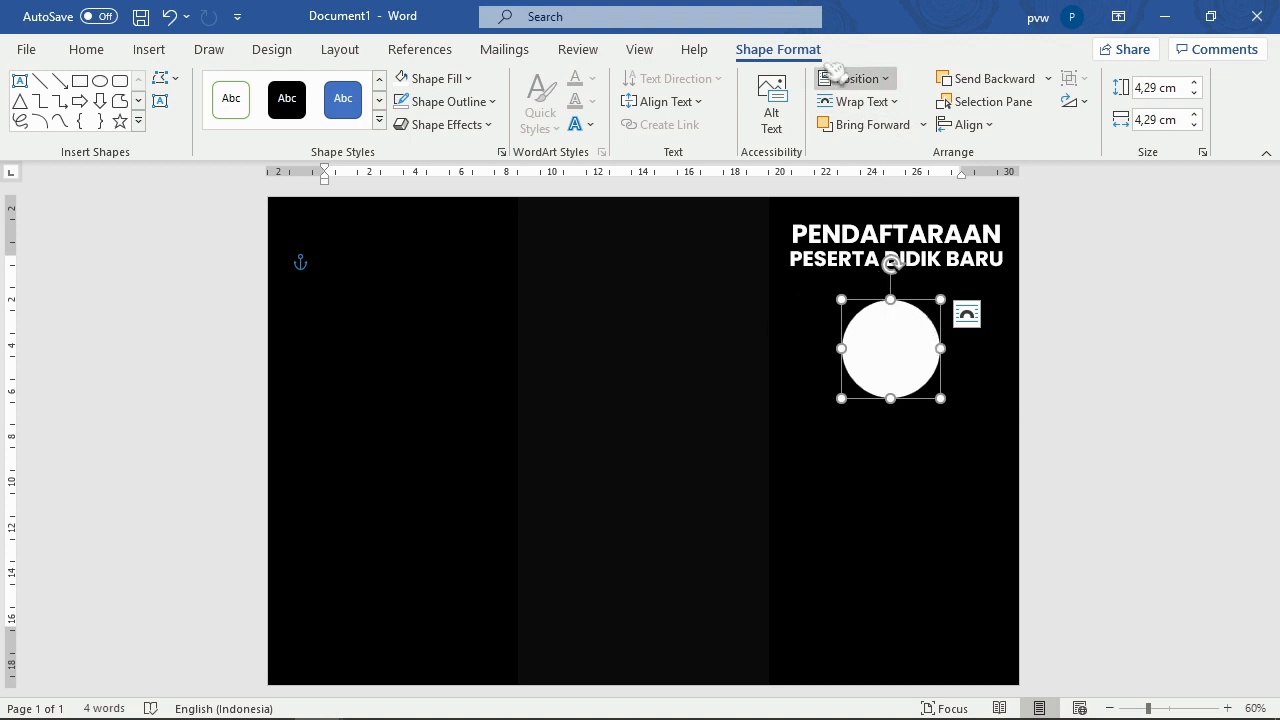
click(1003, 88)
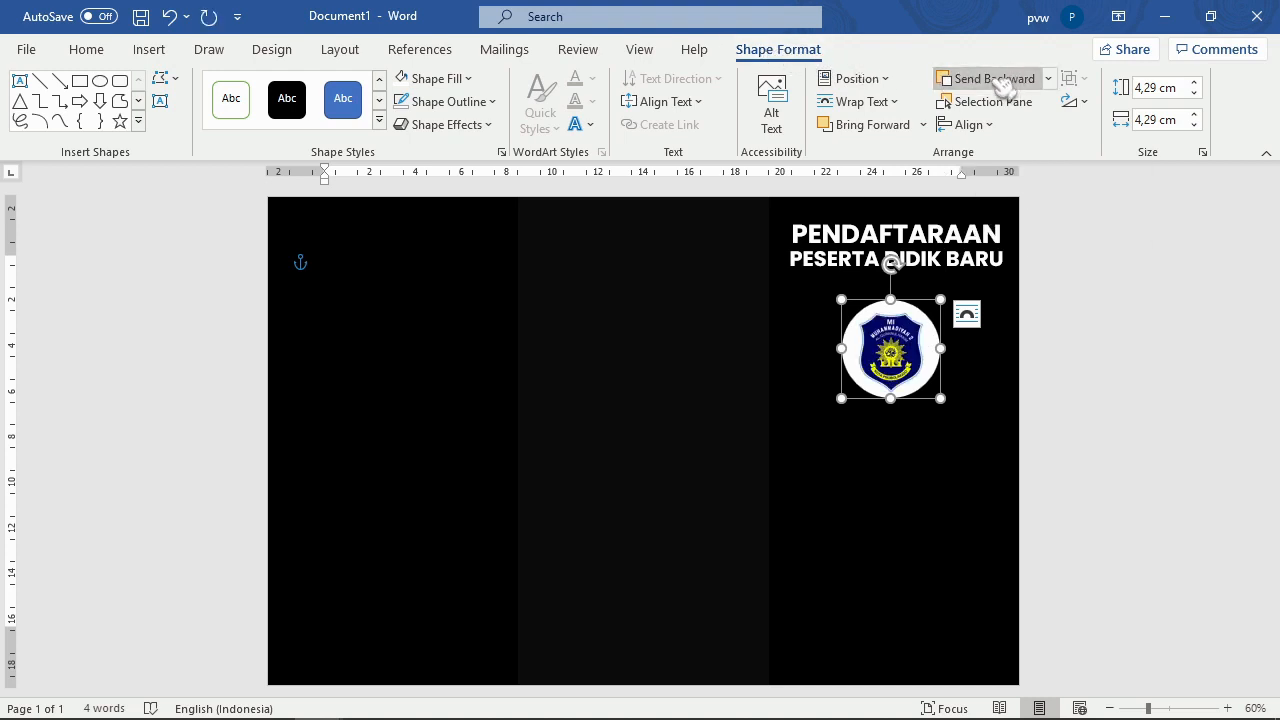
click(1058, 378)
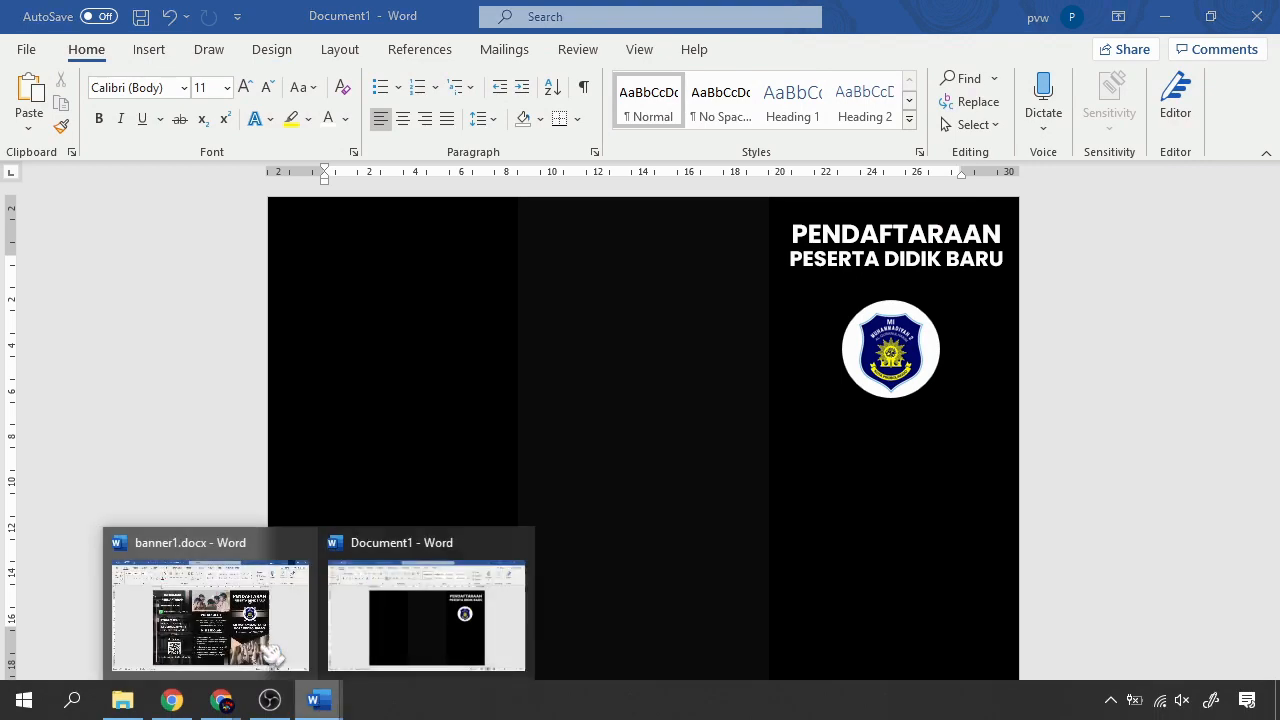
Step: Following the banner1.docx design, draw a rectangle about 1.88 cm high and 3.72 cm wide from the right-hand panel's left edge to the logo circle
click(508, 552)
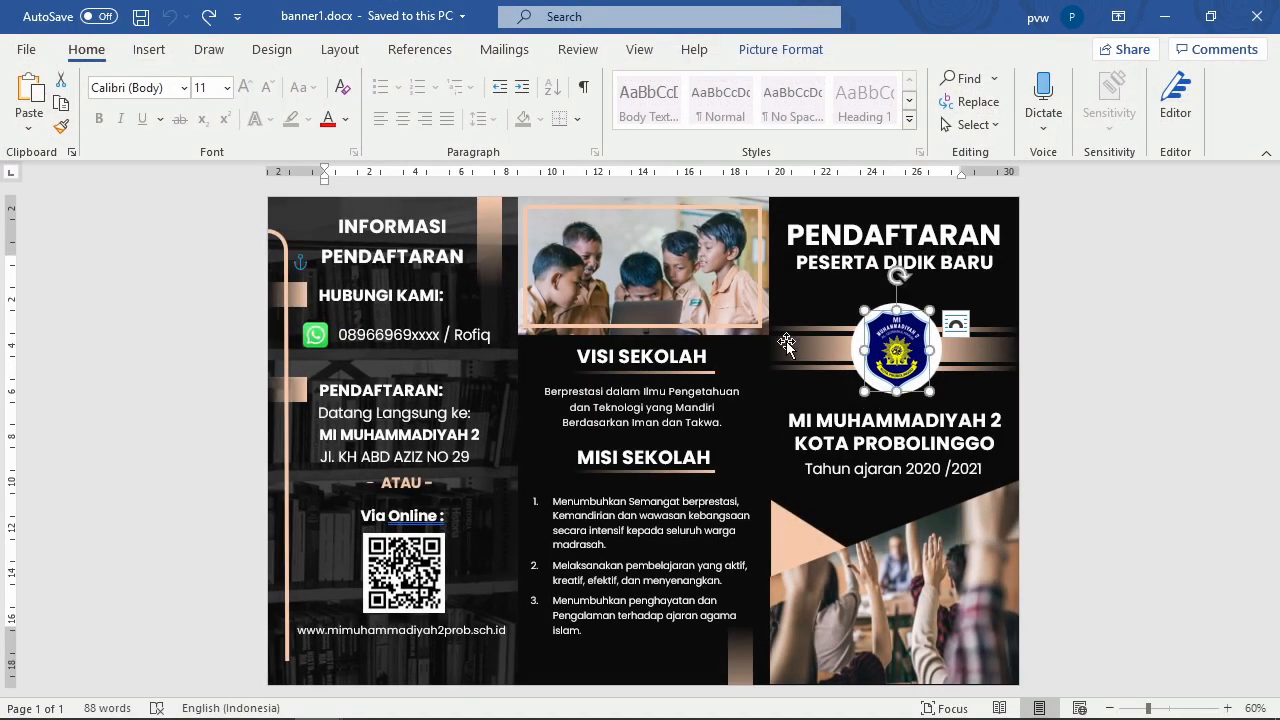
click(1165, 16)
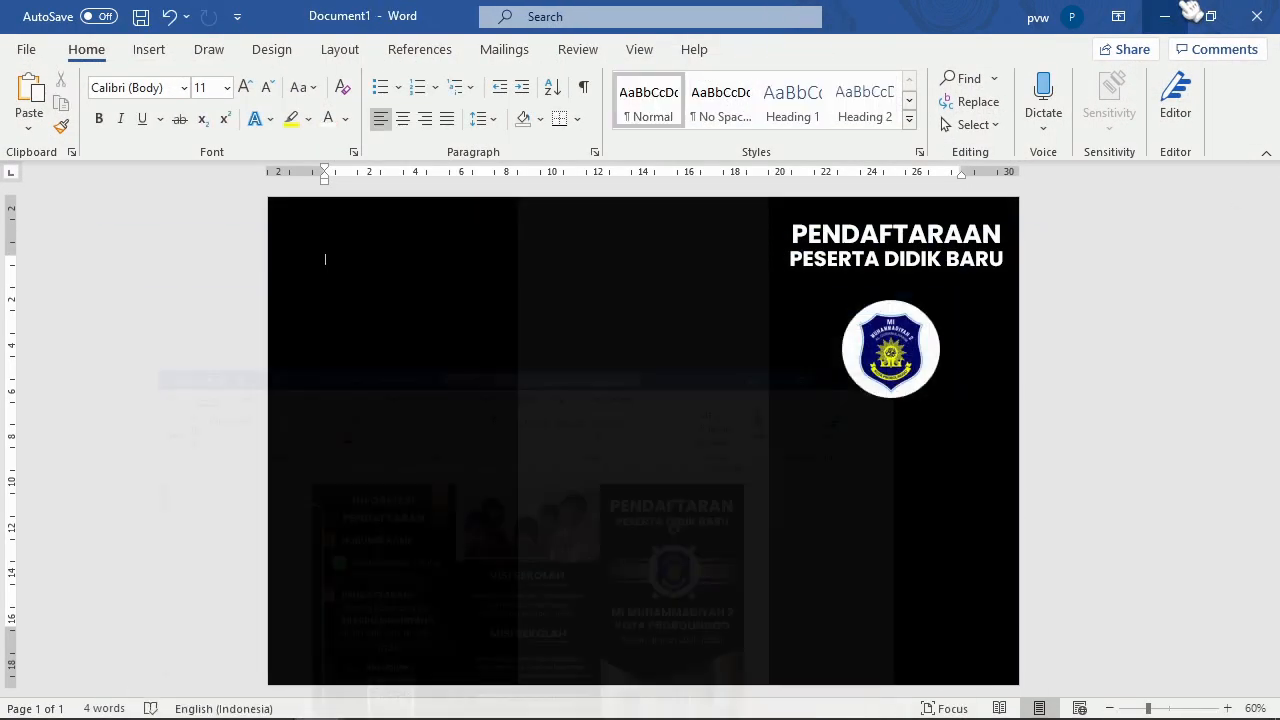
click(152, 52)
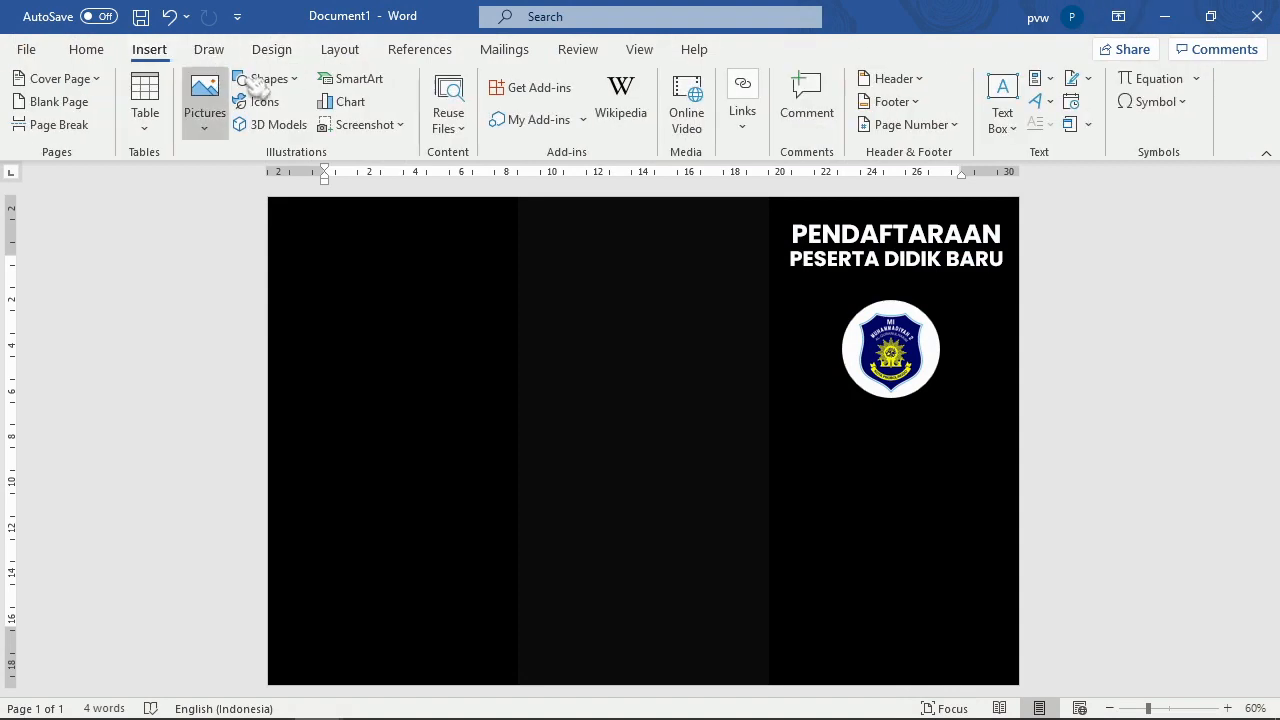
click(268, 79)
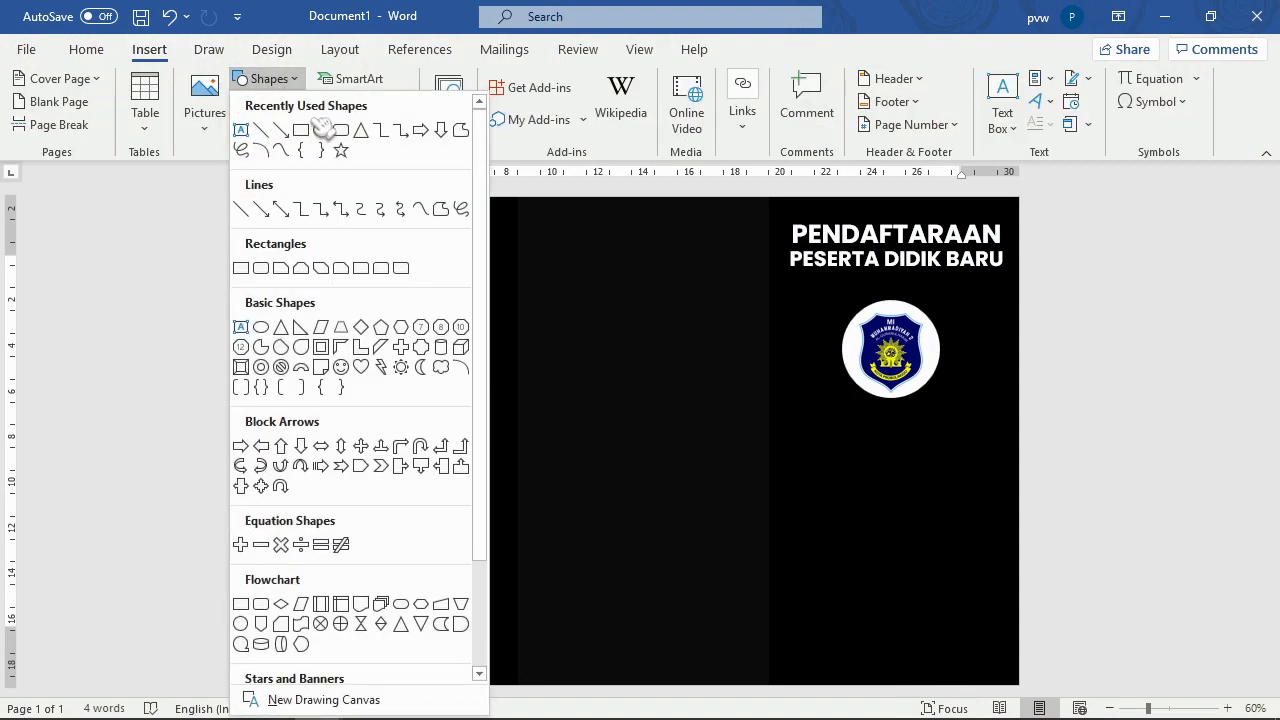
click(308, 132)
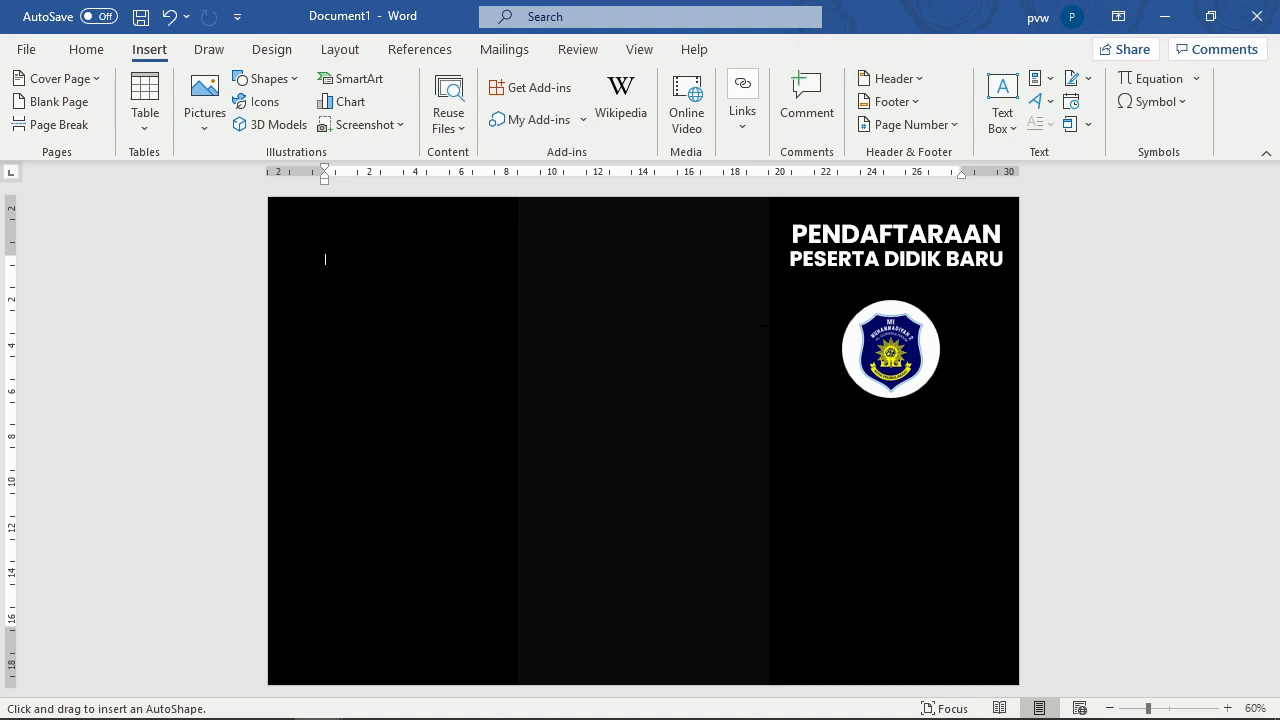
drag(766, 324, 859, 377)
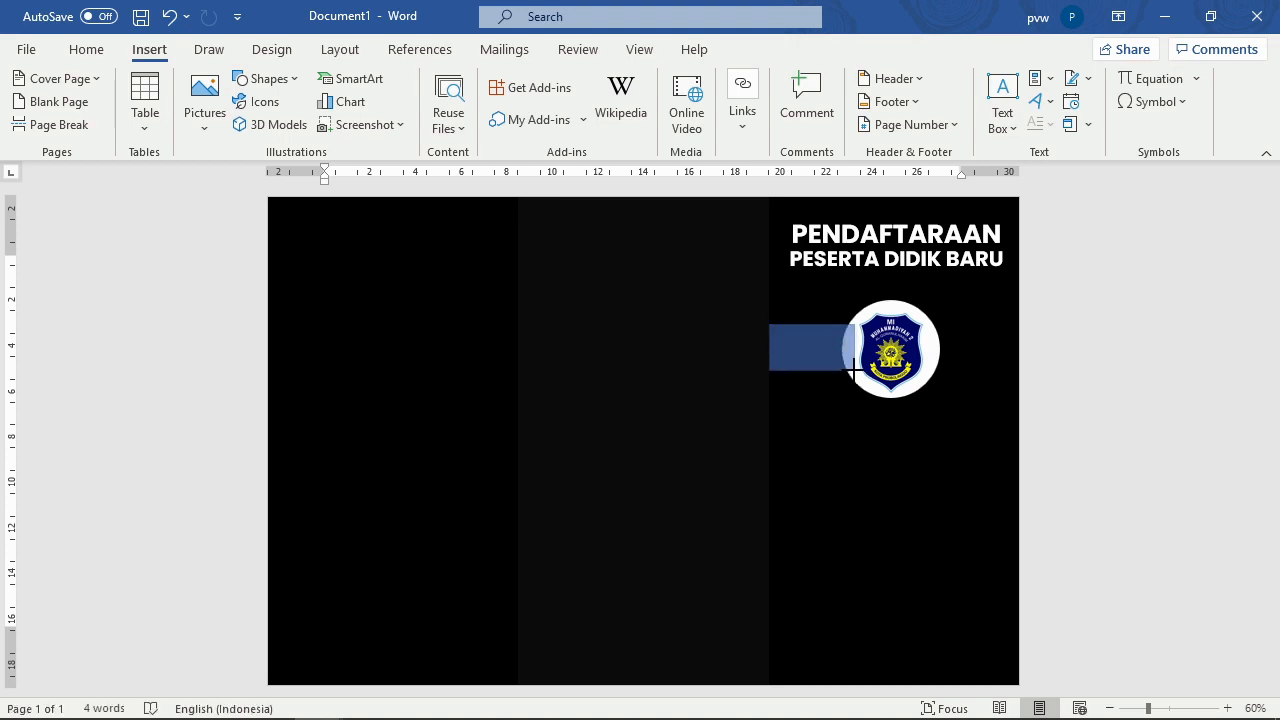
drag(853, 368, 852, 370)
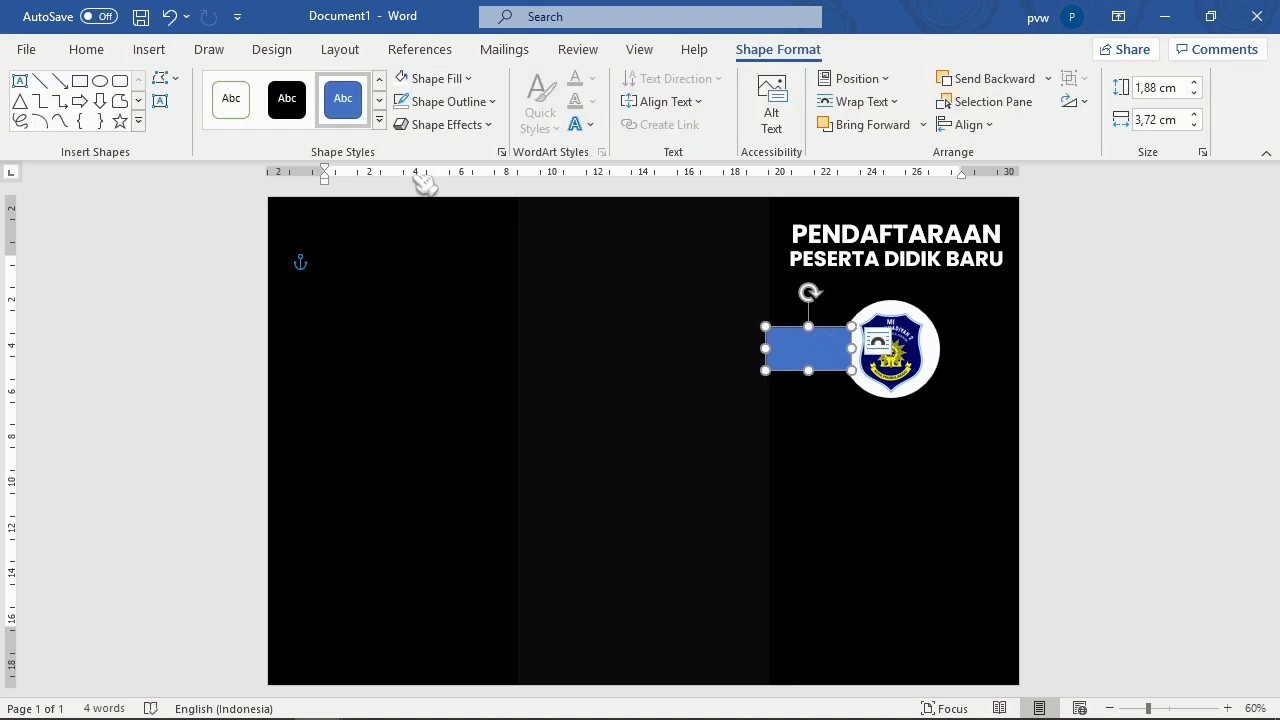
Step: Remove the outline of the blue rectangle beside the logo circle
click(452, 101)
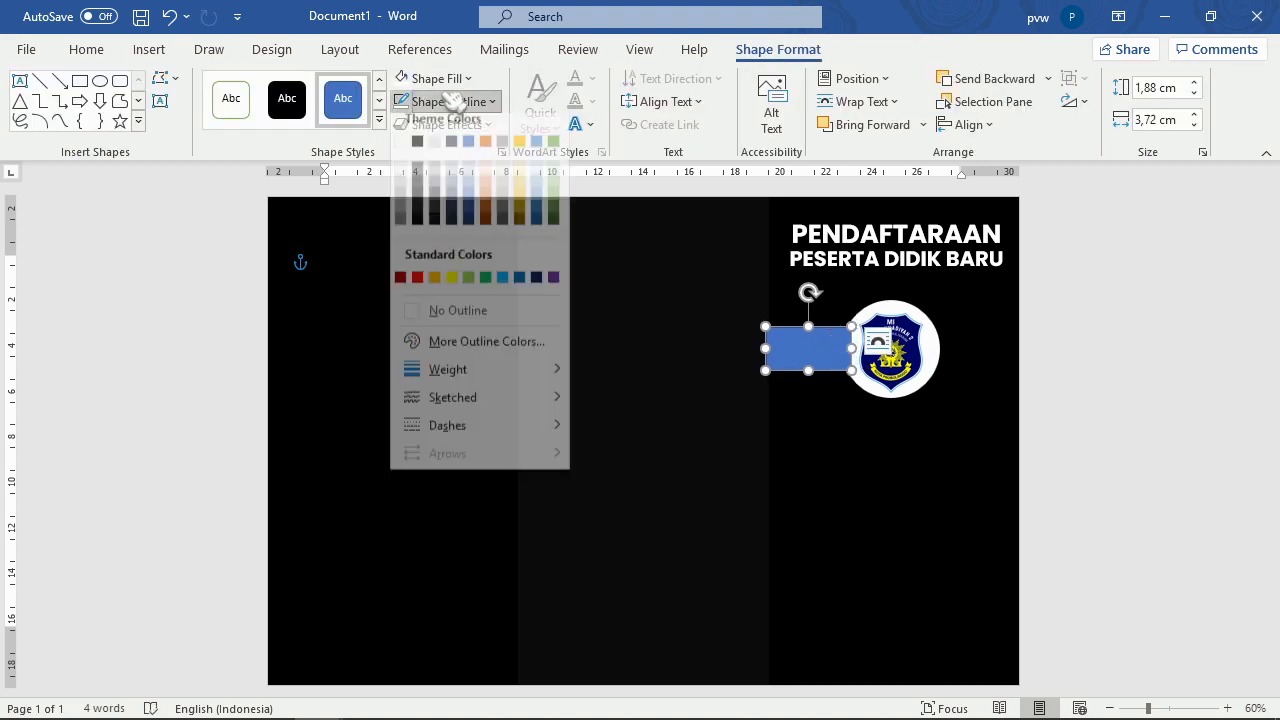
click(458, 322)
click(821, 407)
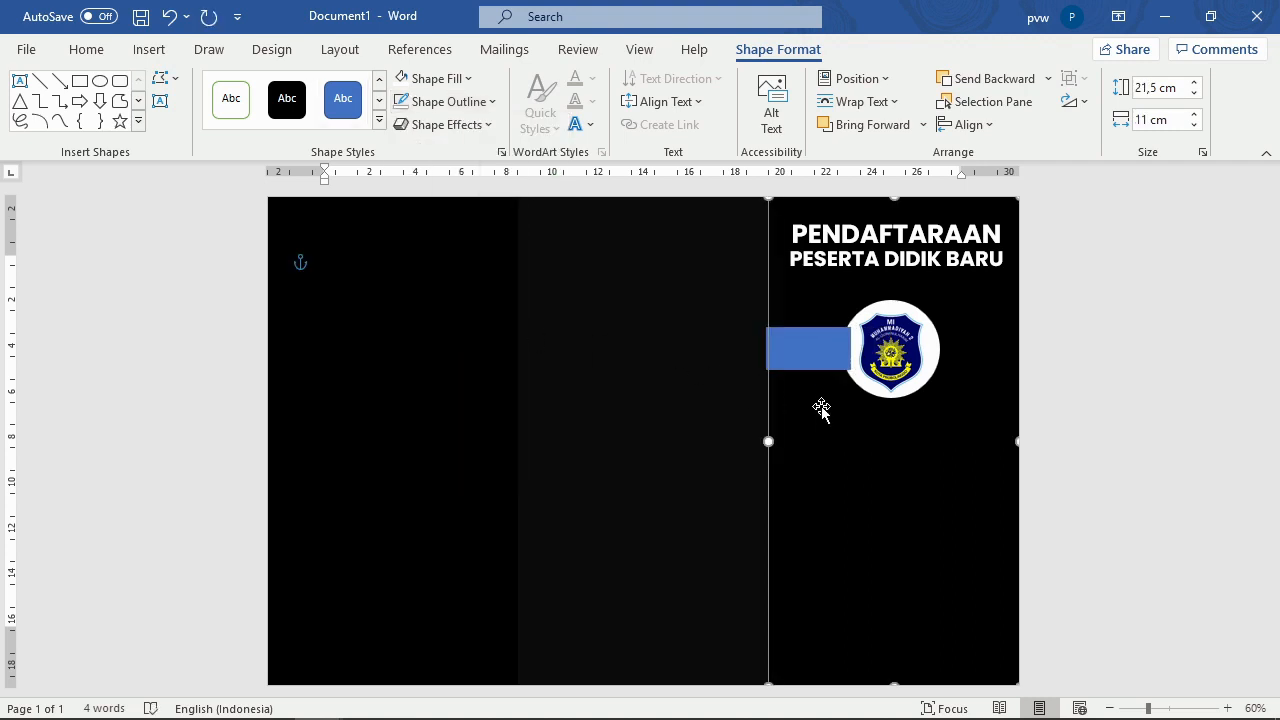
Step: Apply a light diagonal gradient variation to the blue rectangle beside the logo circle
click(1078, 357)
click(845, 345)
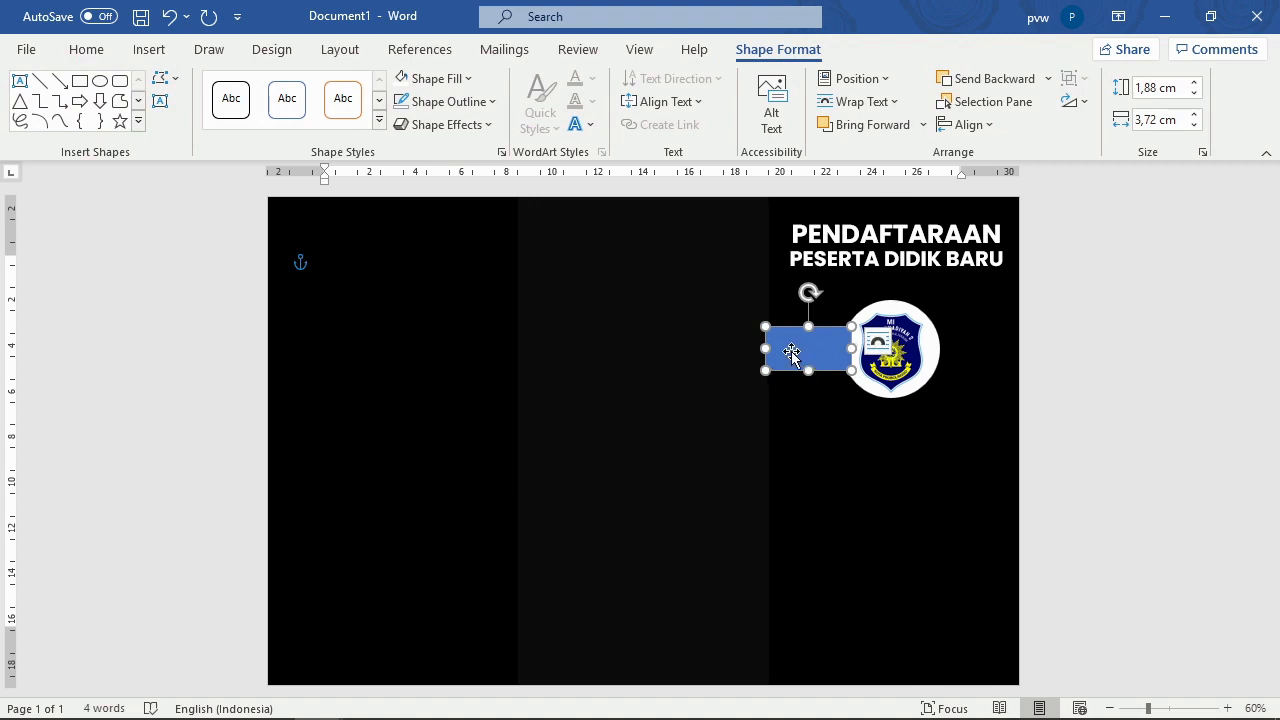
click(466, 80)
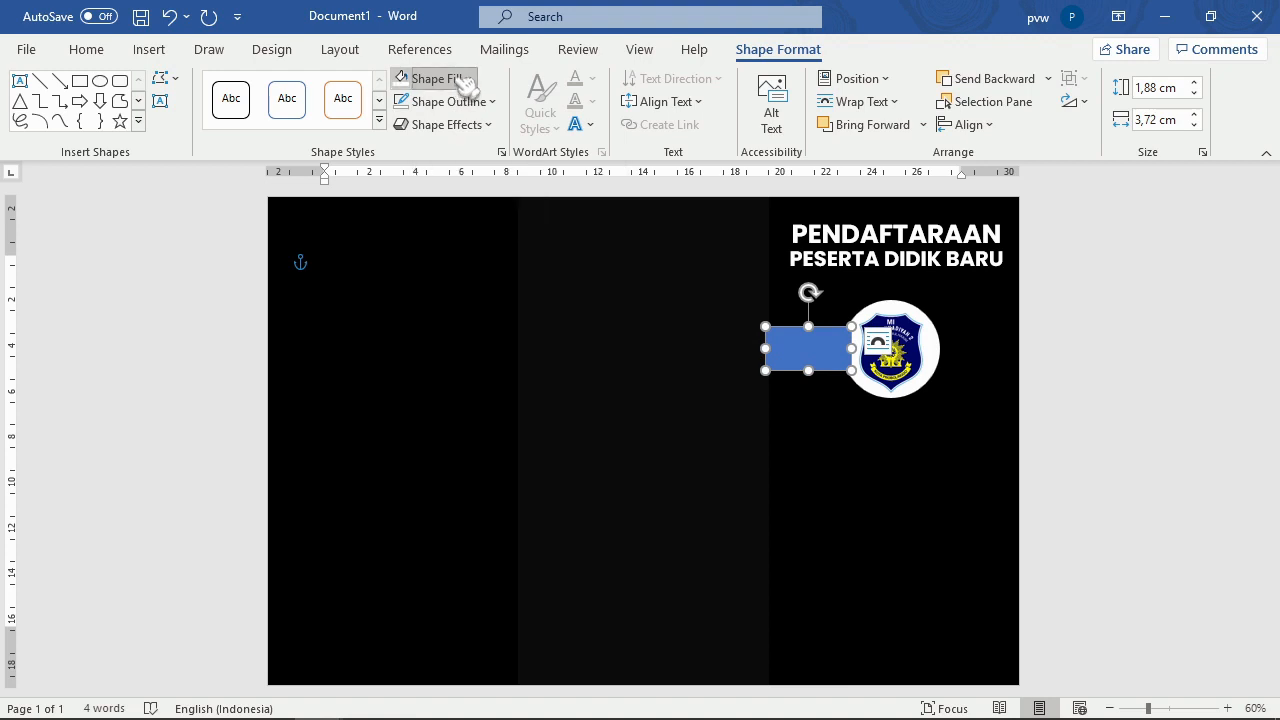
mouse_move(530, 398)
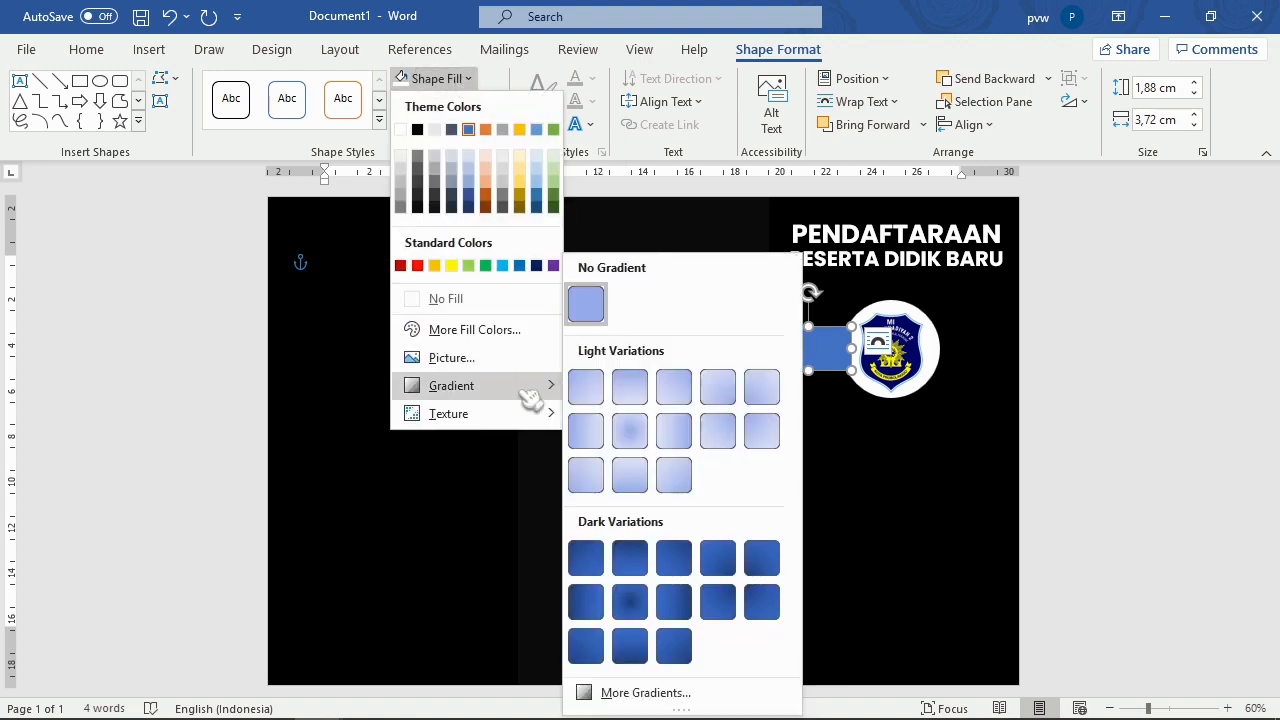
click(673, 387)
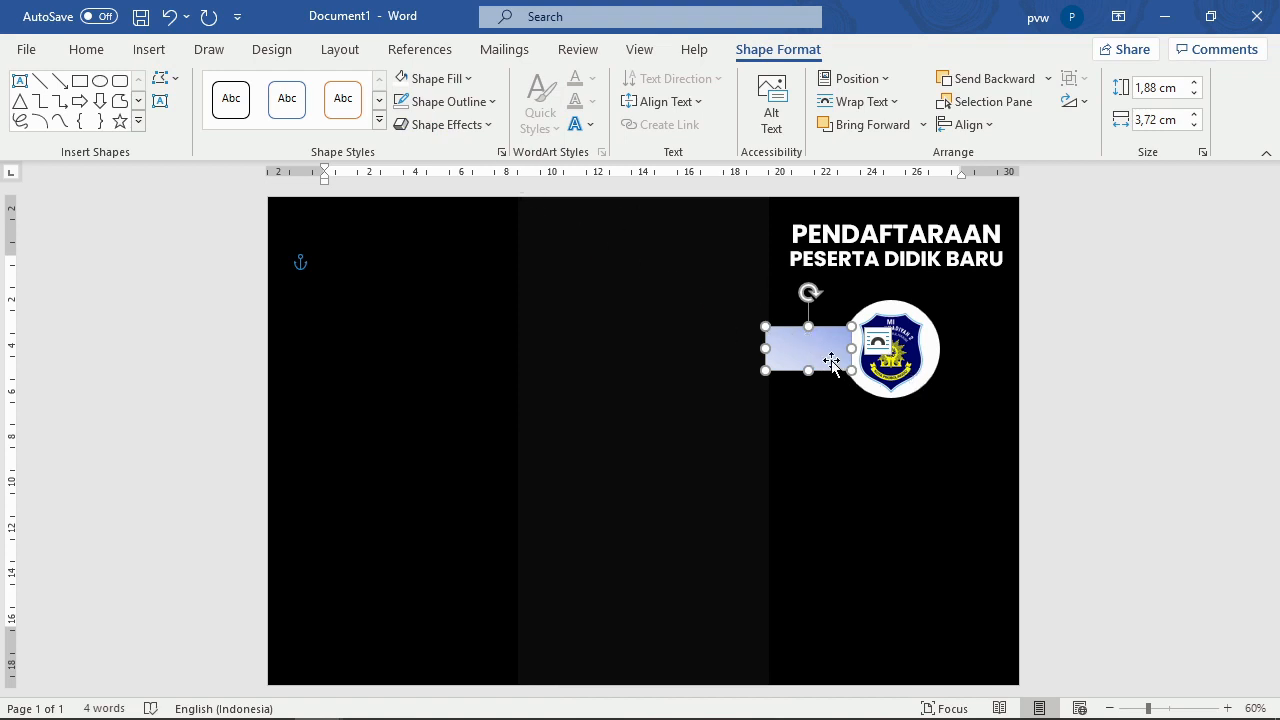
Step: Open the rectangle's detailed gradient settings and delete the middle gradient stop at 50%, keeping a linear 135° gradient
click(441, 79)
click(441, 79)
mouse_move(537, 397)
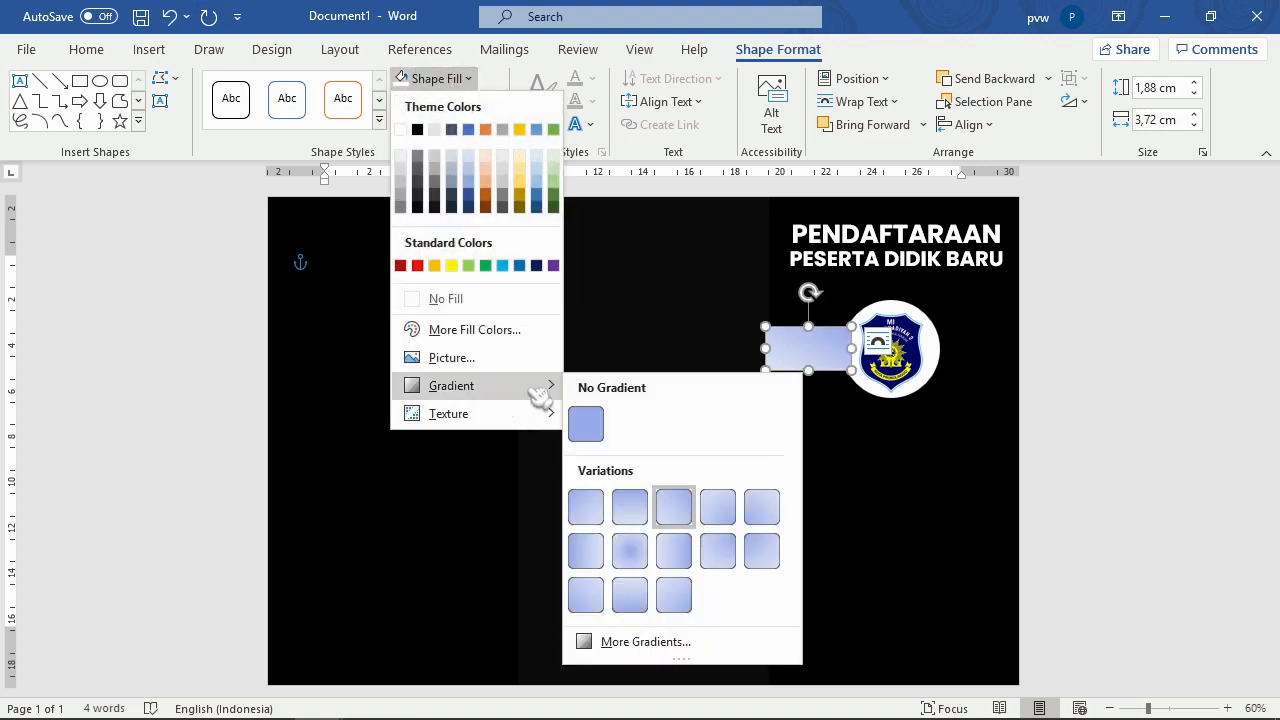
click(645, 642)
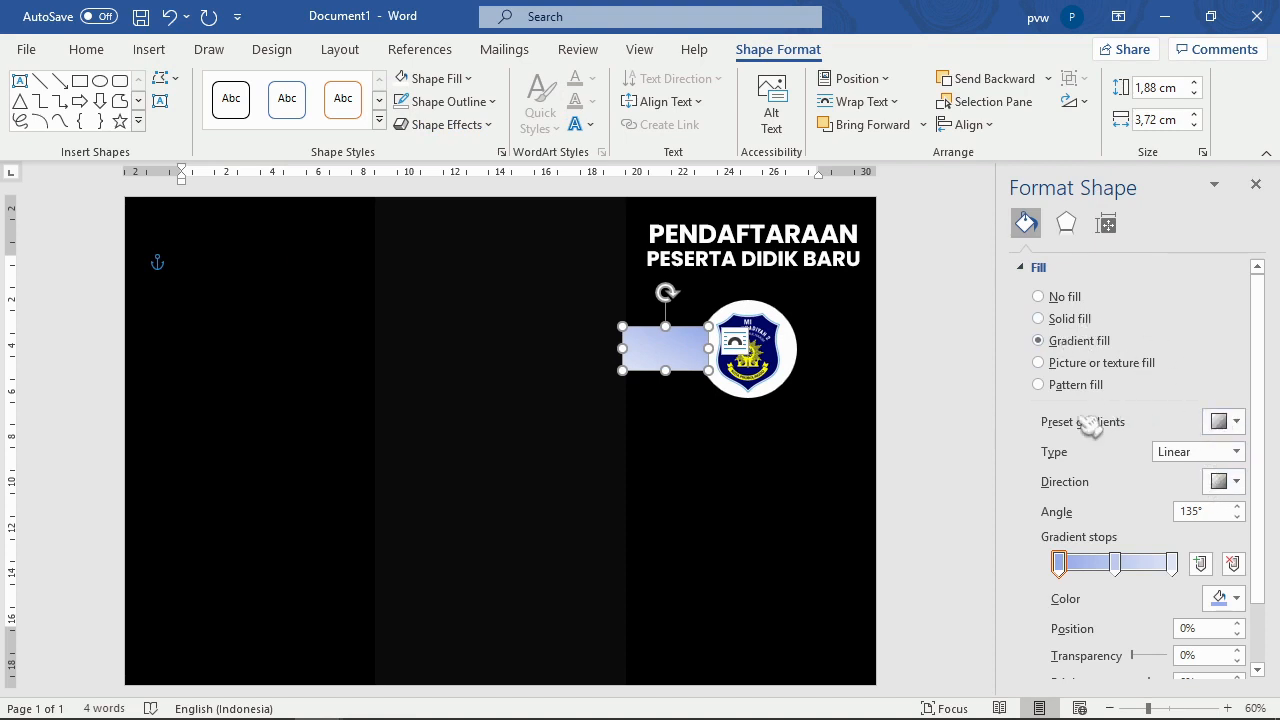
click(1236, 421)
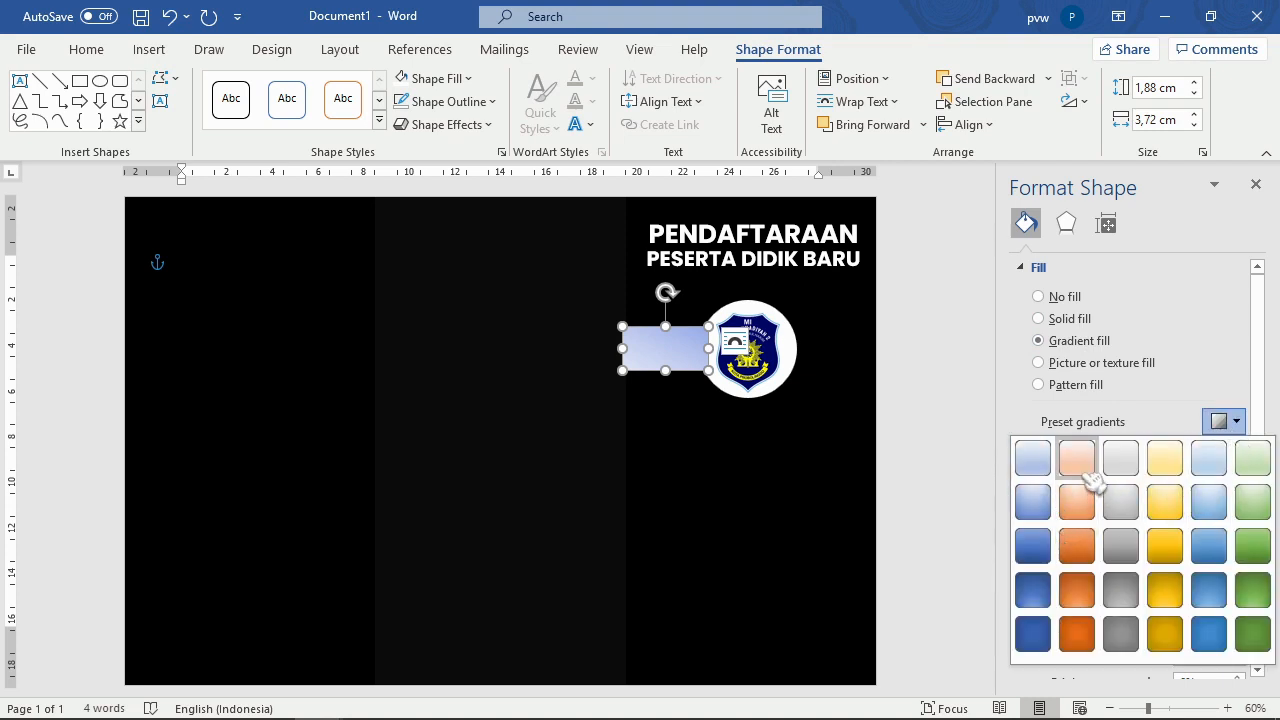
click(1236, 421)
click(1238, 482)
click(1238, 482)
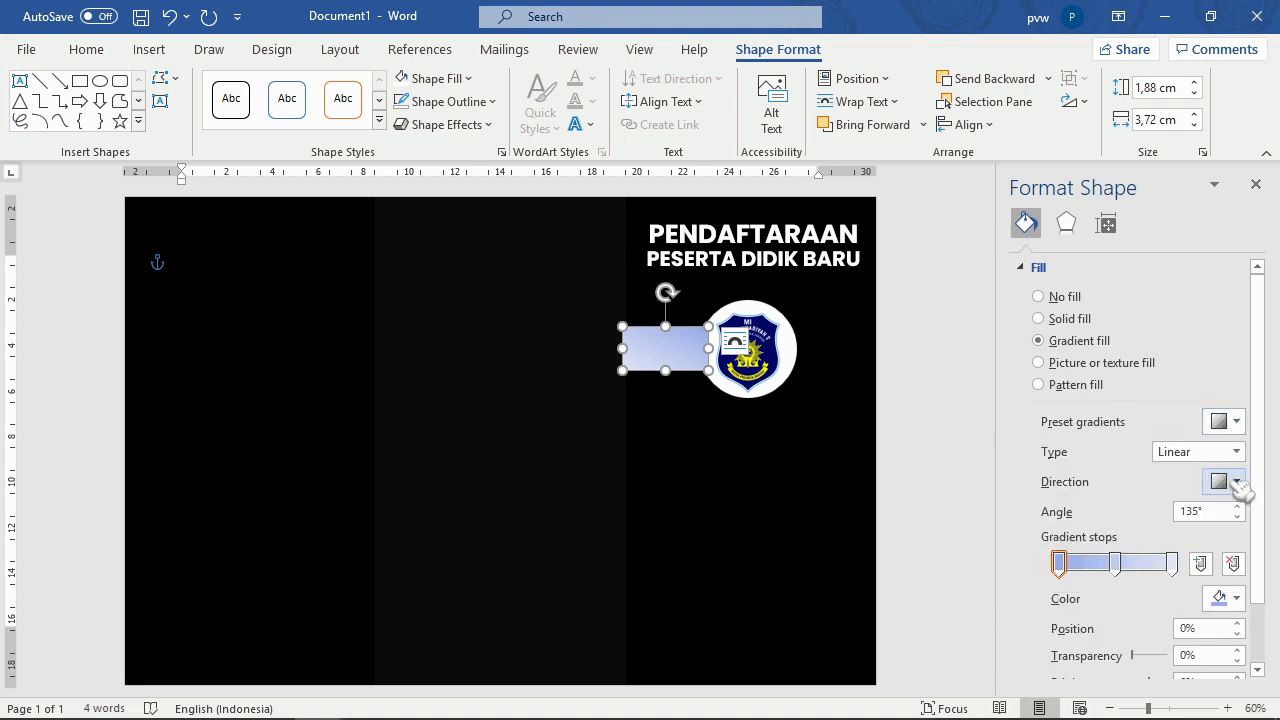
click(1238, 482)
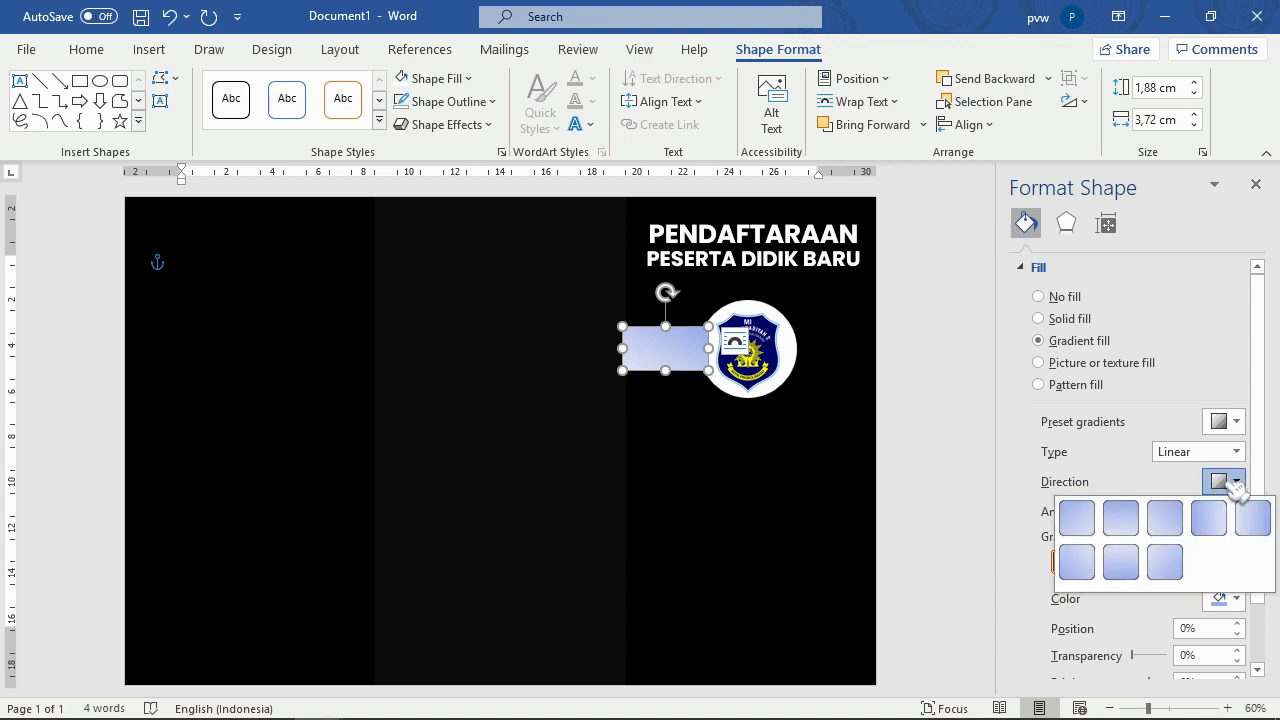
click(1170, 518)
click(1118, 566)
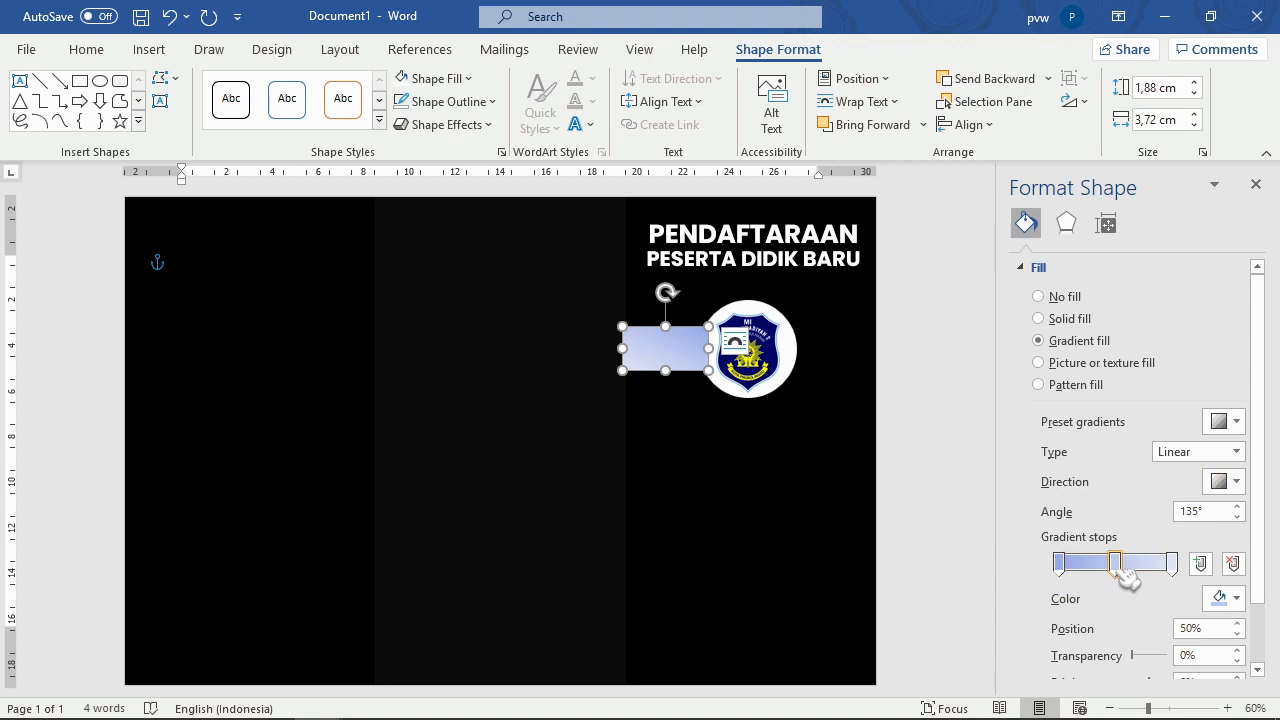
key(Delete)
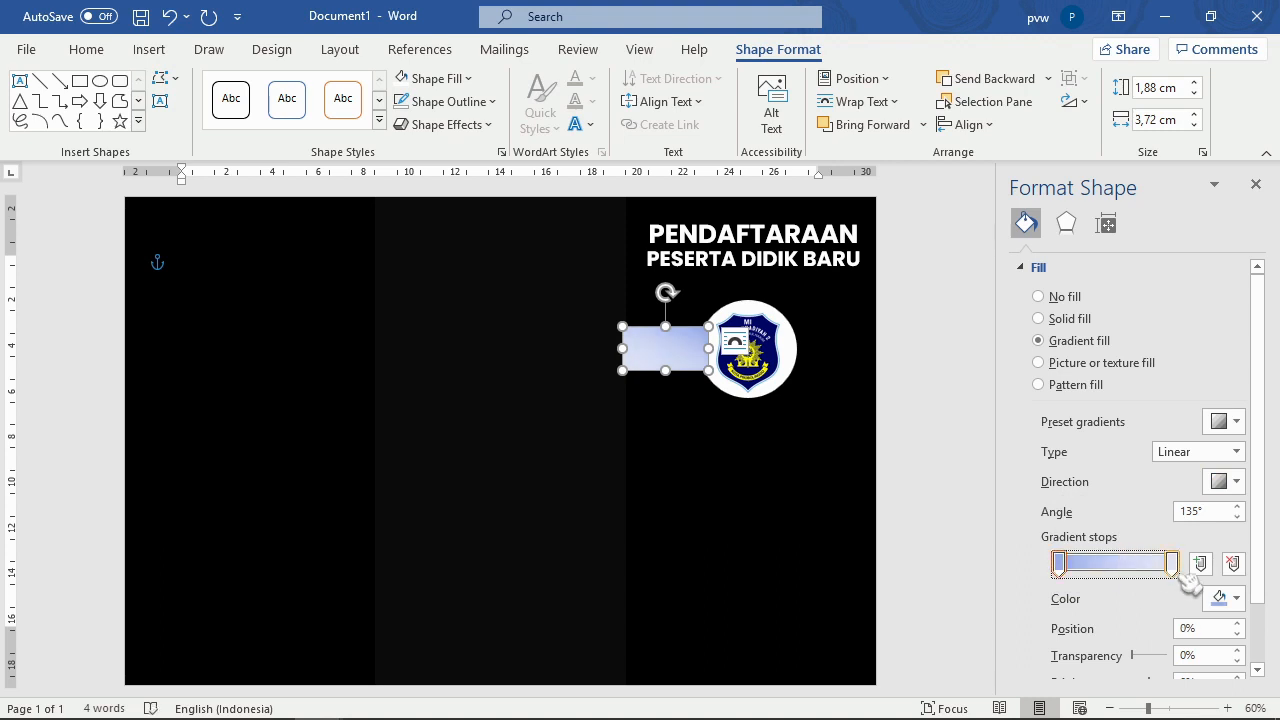
Step: Set both remaining gradient stops of the rectangle, at 100% and 0%, to light orange
click(1172, 566)
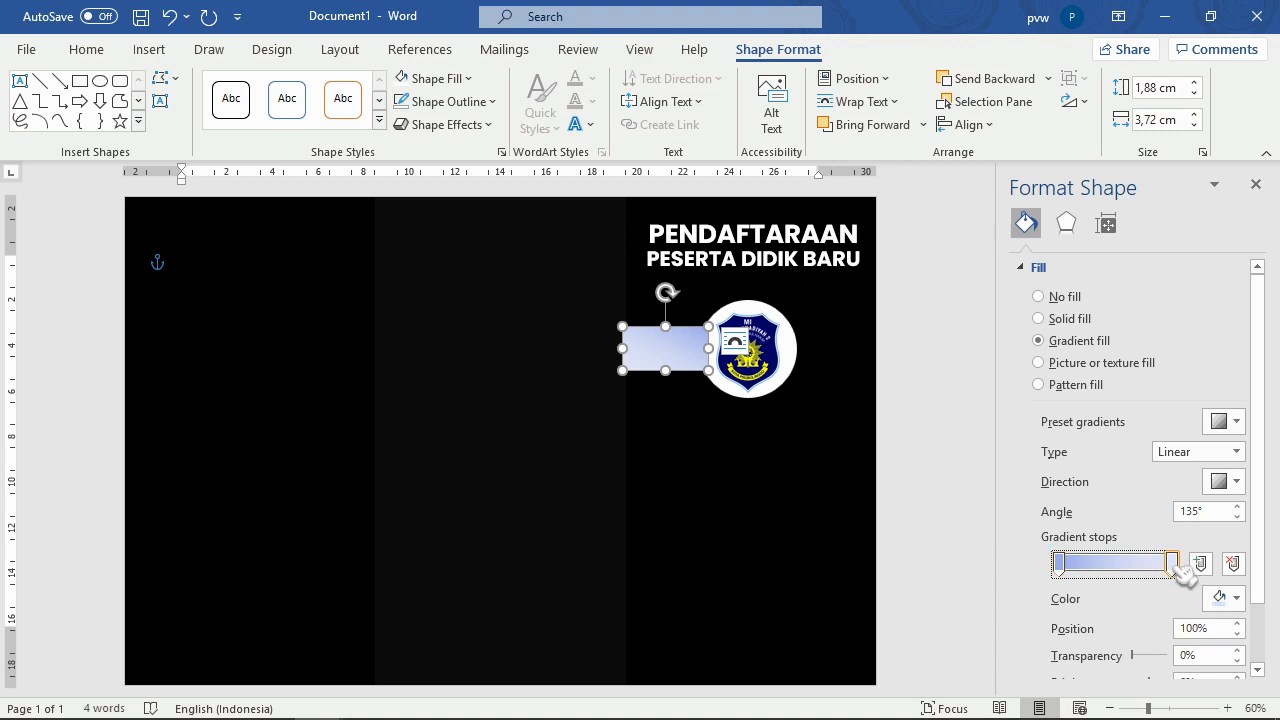
click(1222, 598)
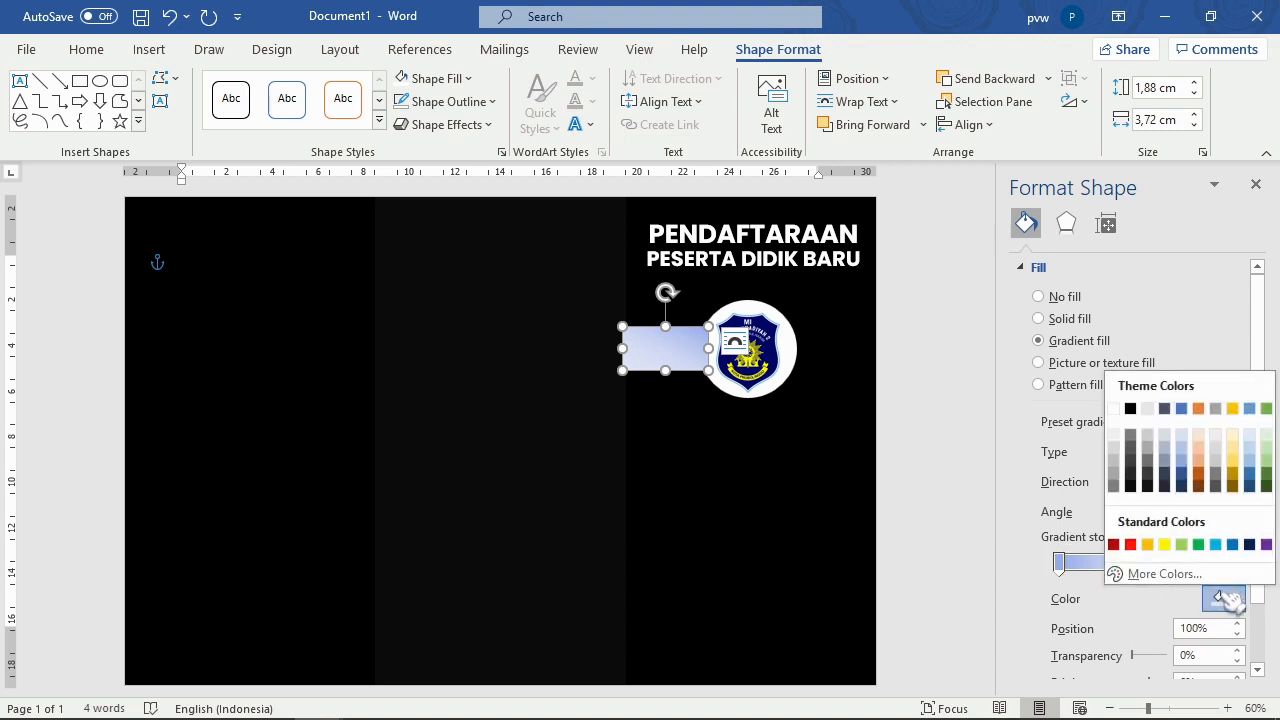
click(1199, 445)
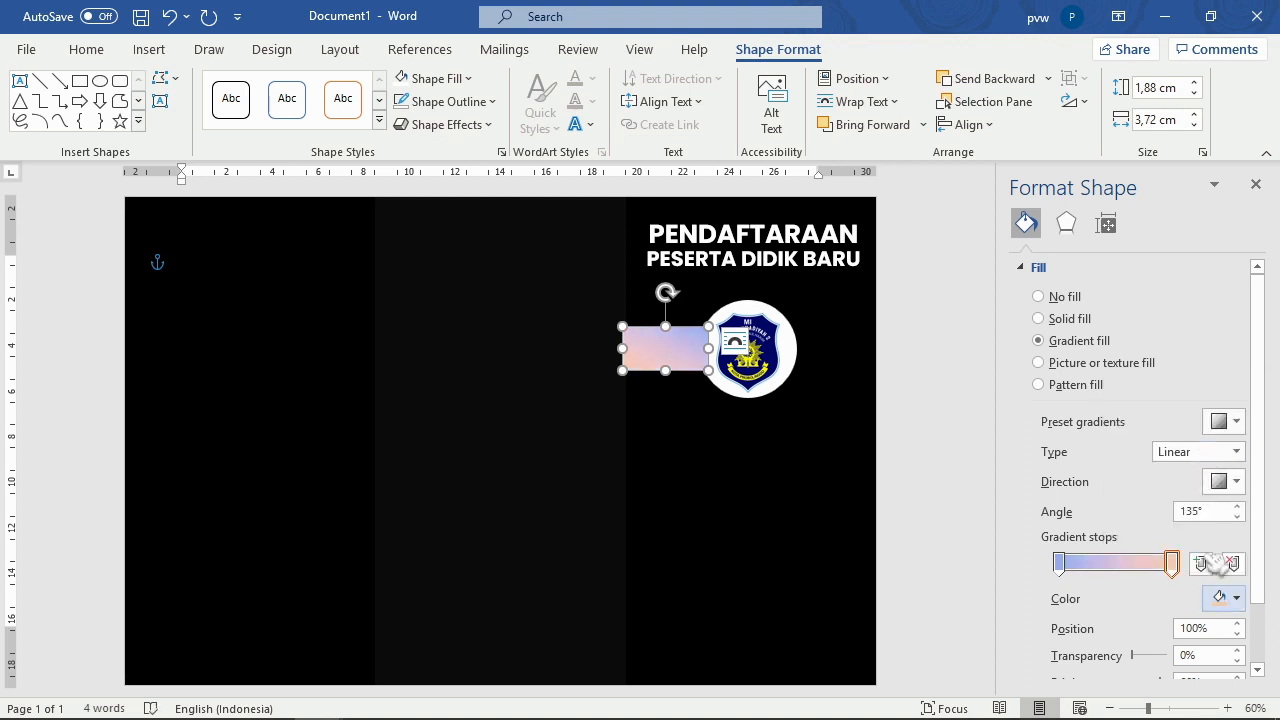
click(1058, 562)
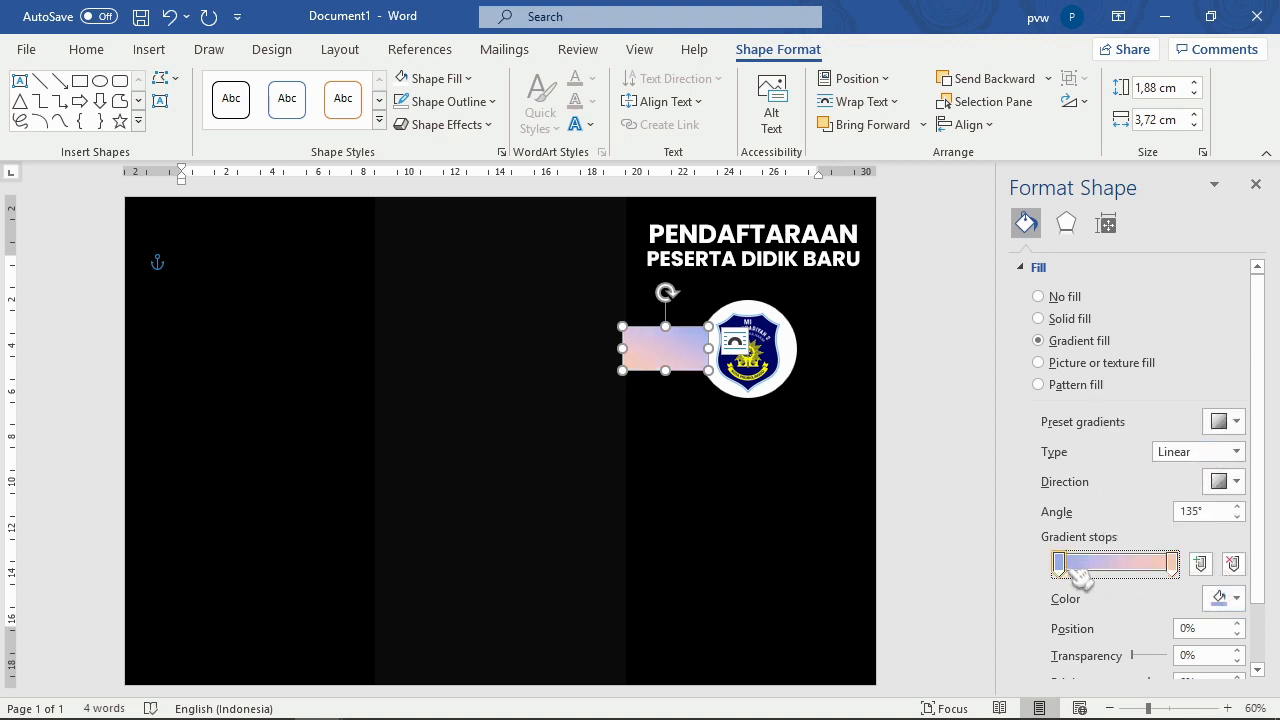
click(1220, 598)
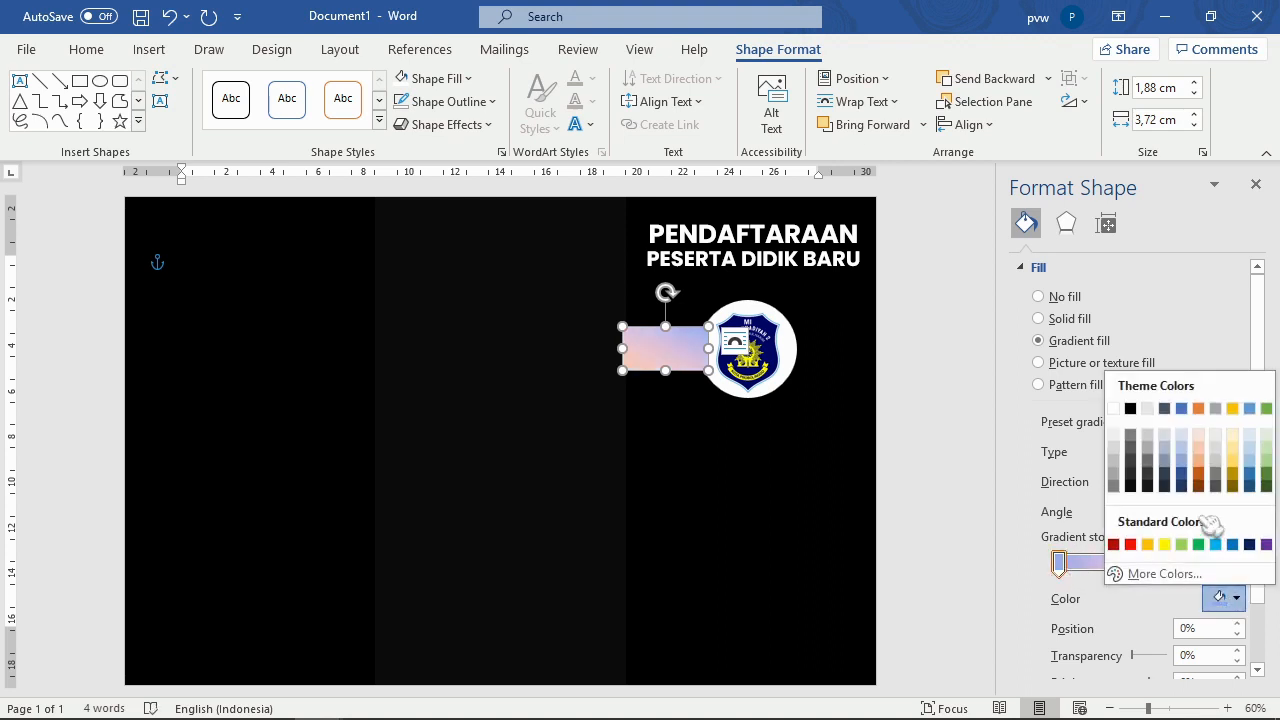
click(1199, 459)
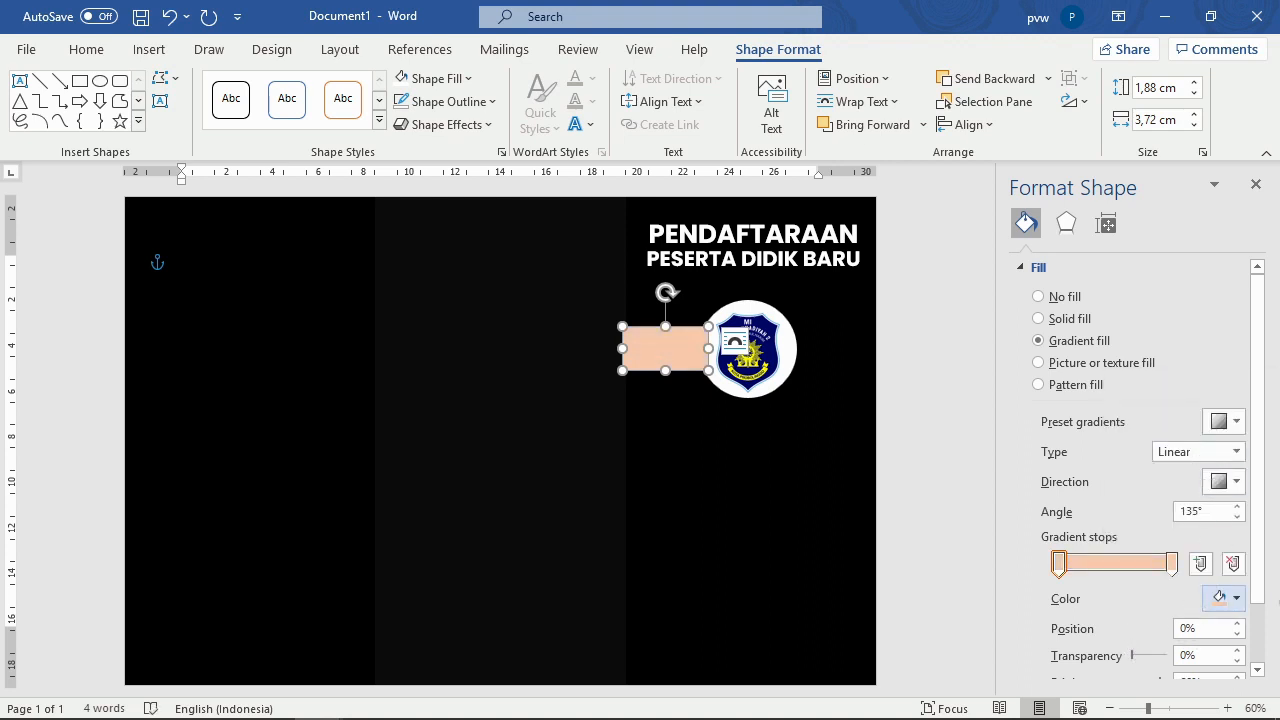
Step: Make the rectangle's 0% gradient stop fully transparent with 100% transparency
scroll(1268, 628, down, 2)
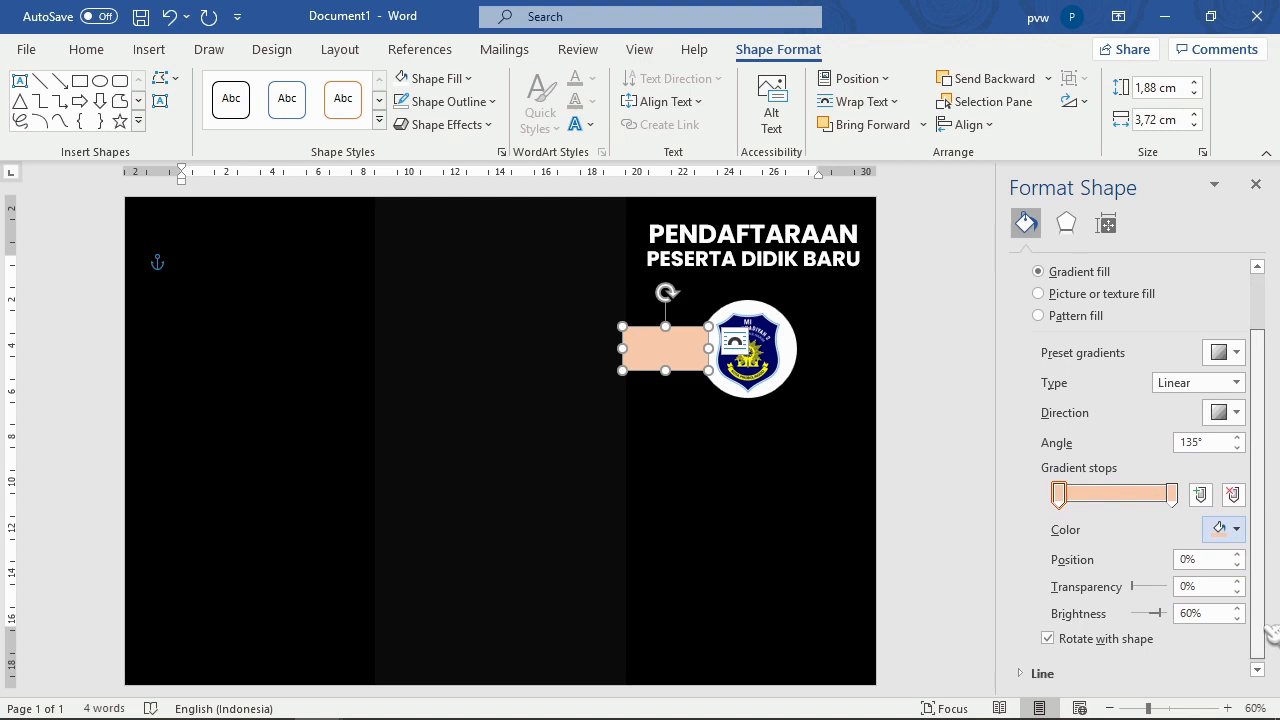
click(1058, 492)
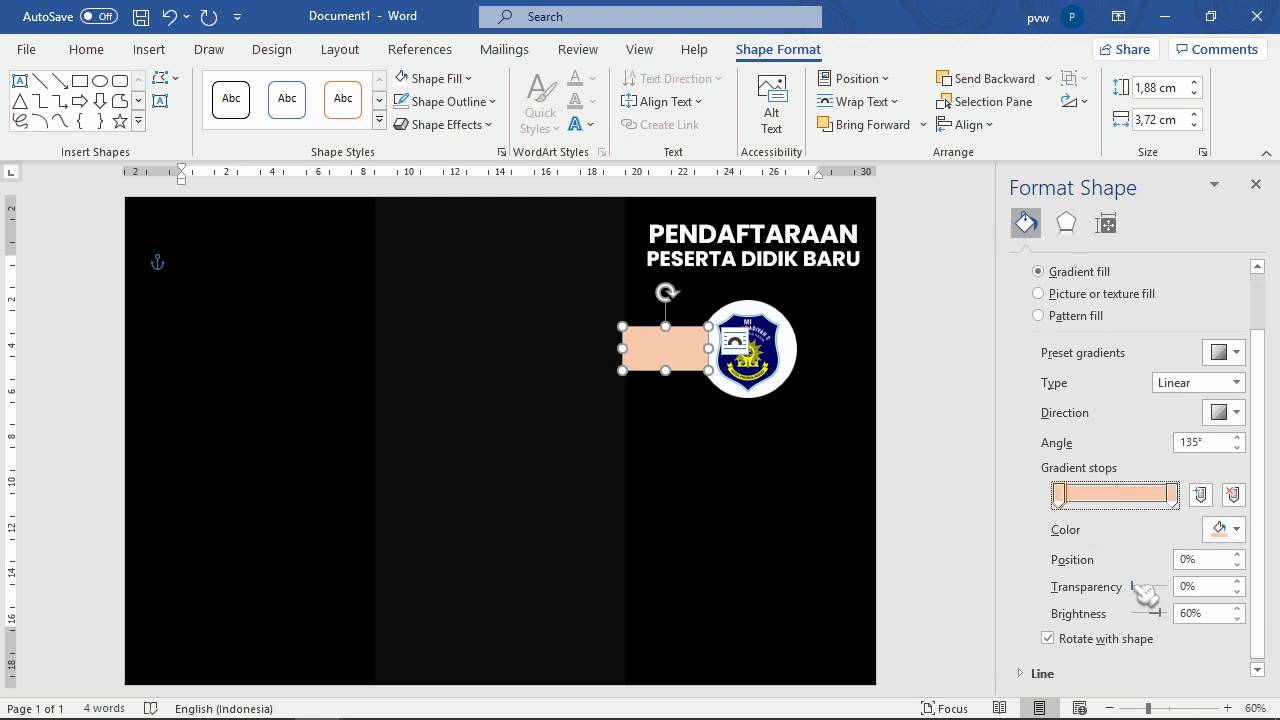
drag(1143, 594, 1218, 614)
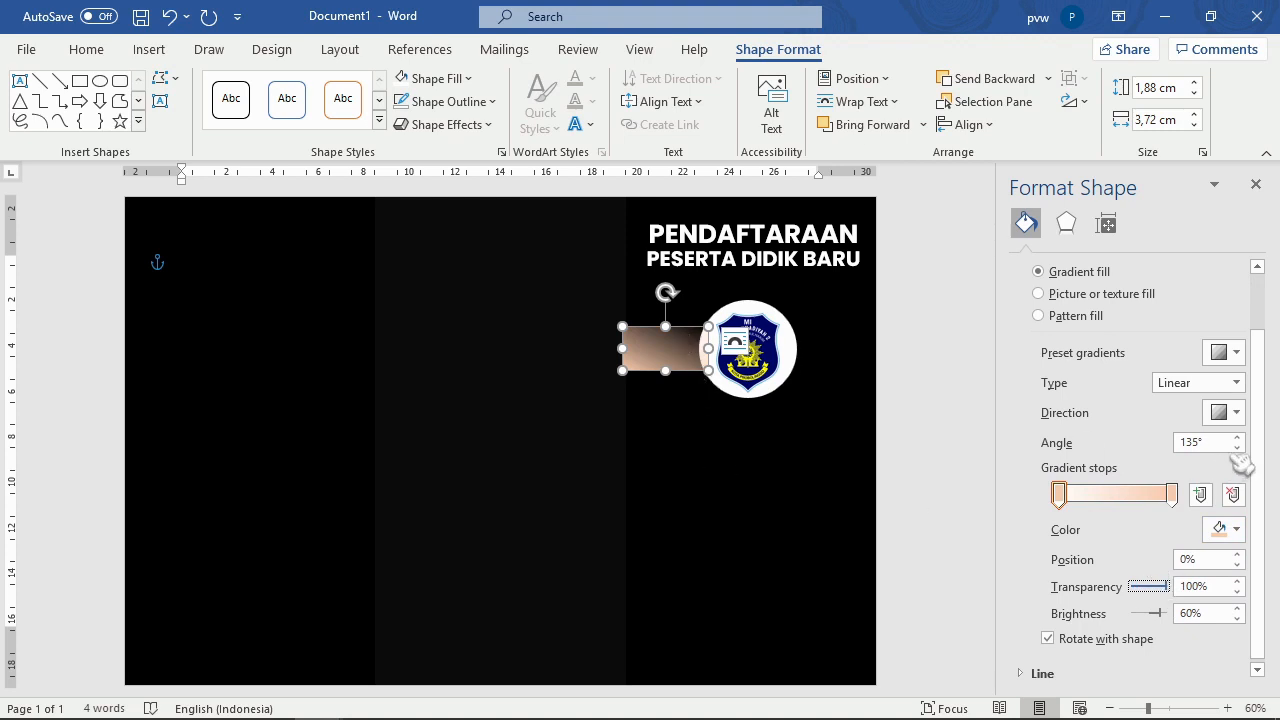
Step: Try diagonal gradient directions and a 90° angle on the rectangle's orange gradient
click(1235, 412)
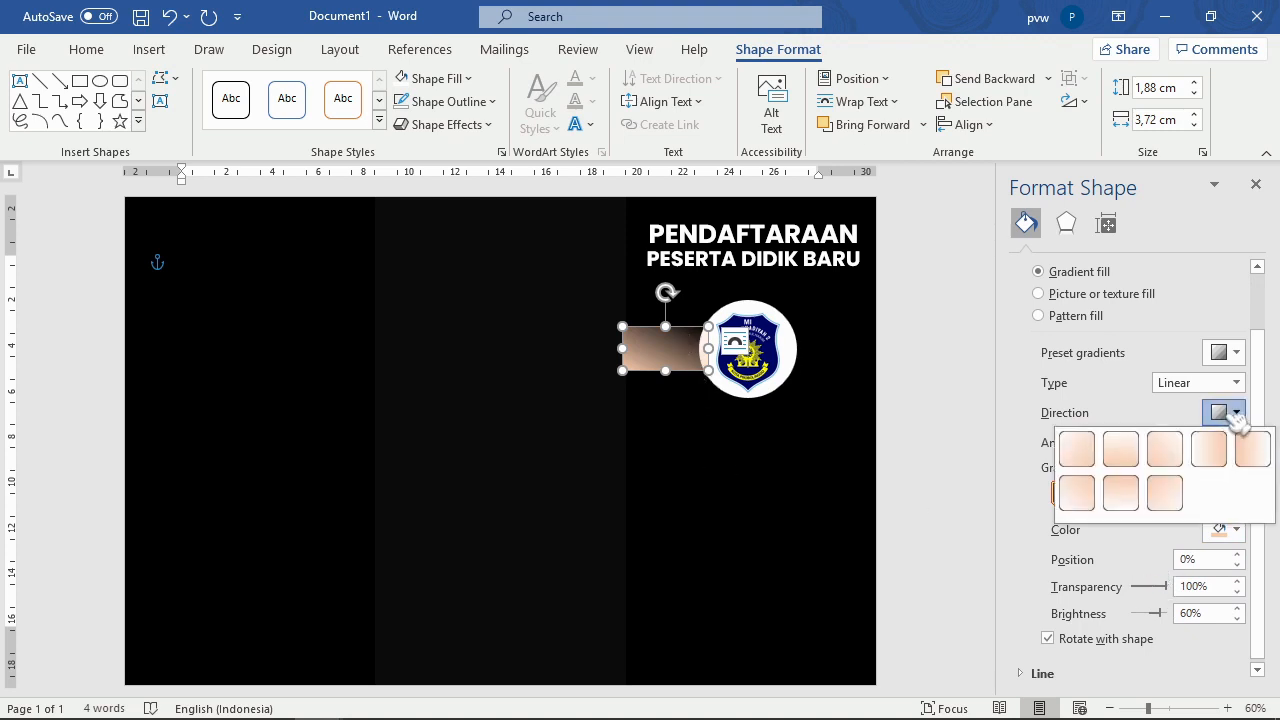
click(1165, 450)
click(1235, 412)
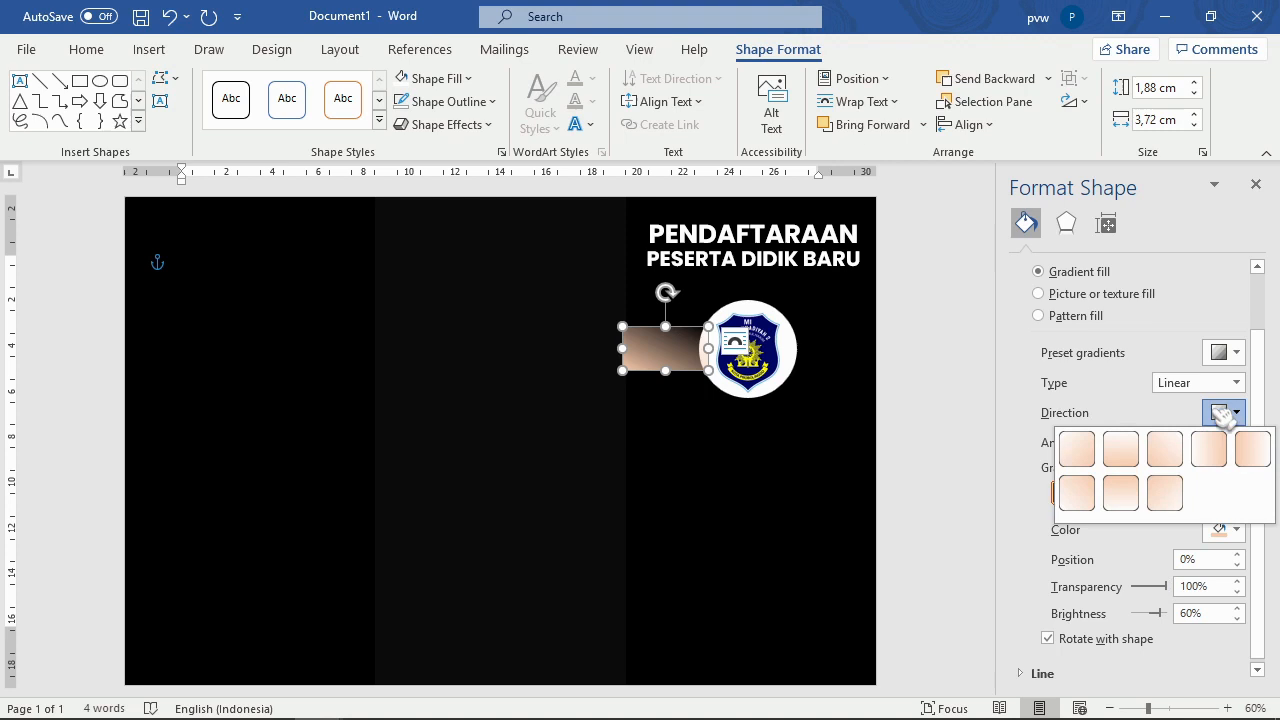
click(1076, 450)
click(1237, 412)
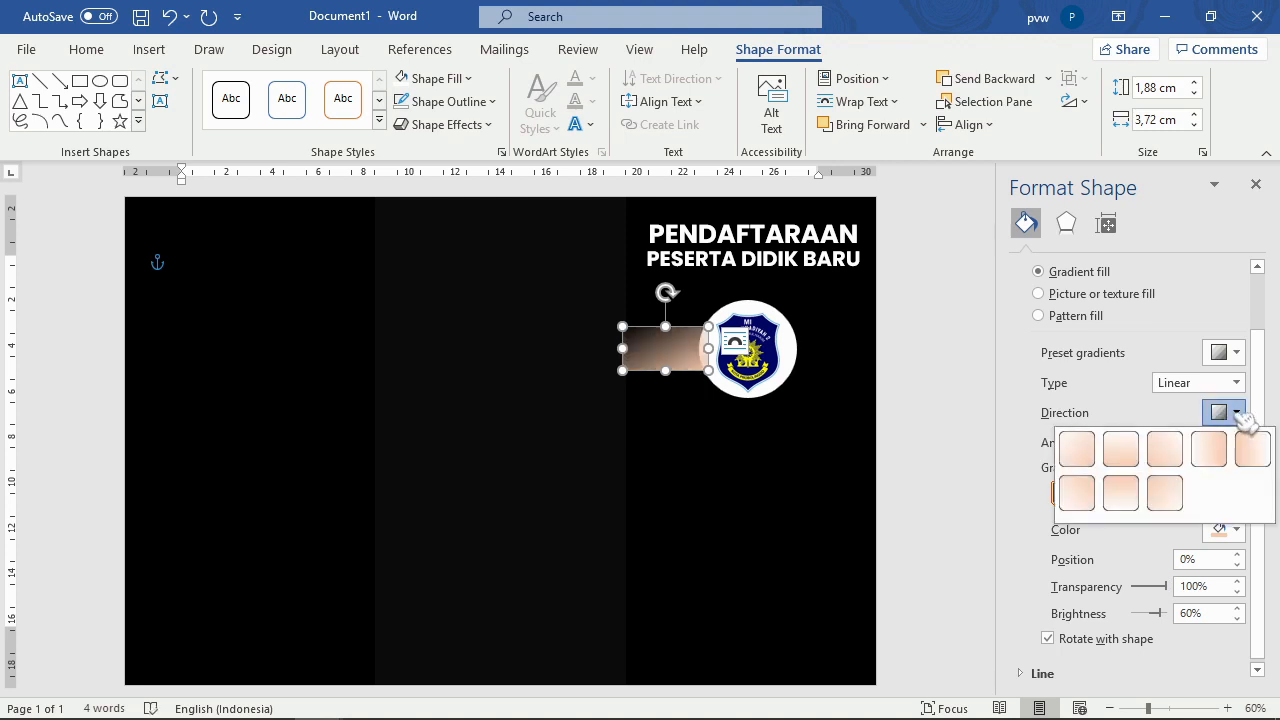
click(1237, 412)
click(1235, 412)
click(1168, 450)
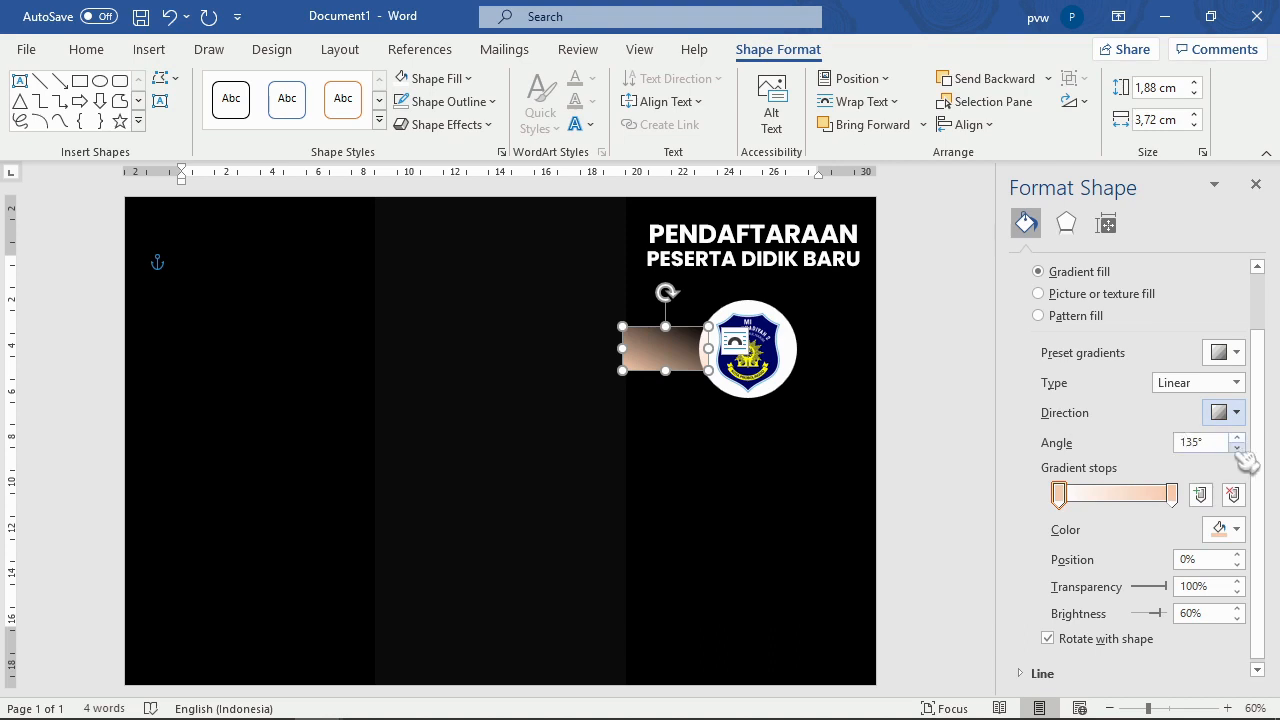
drag(1213, 443, 1137, 437)
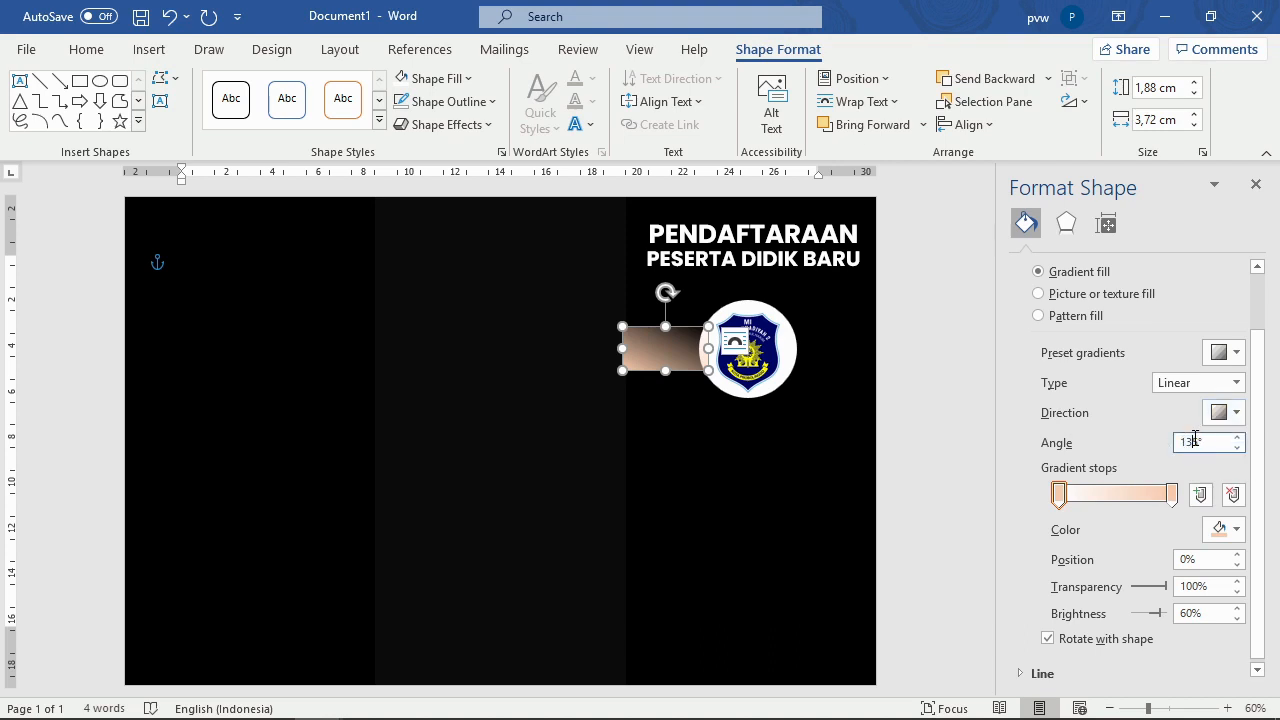
text(90)
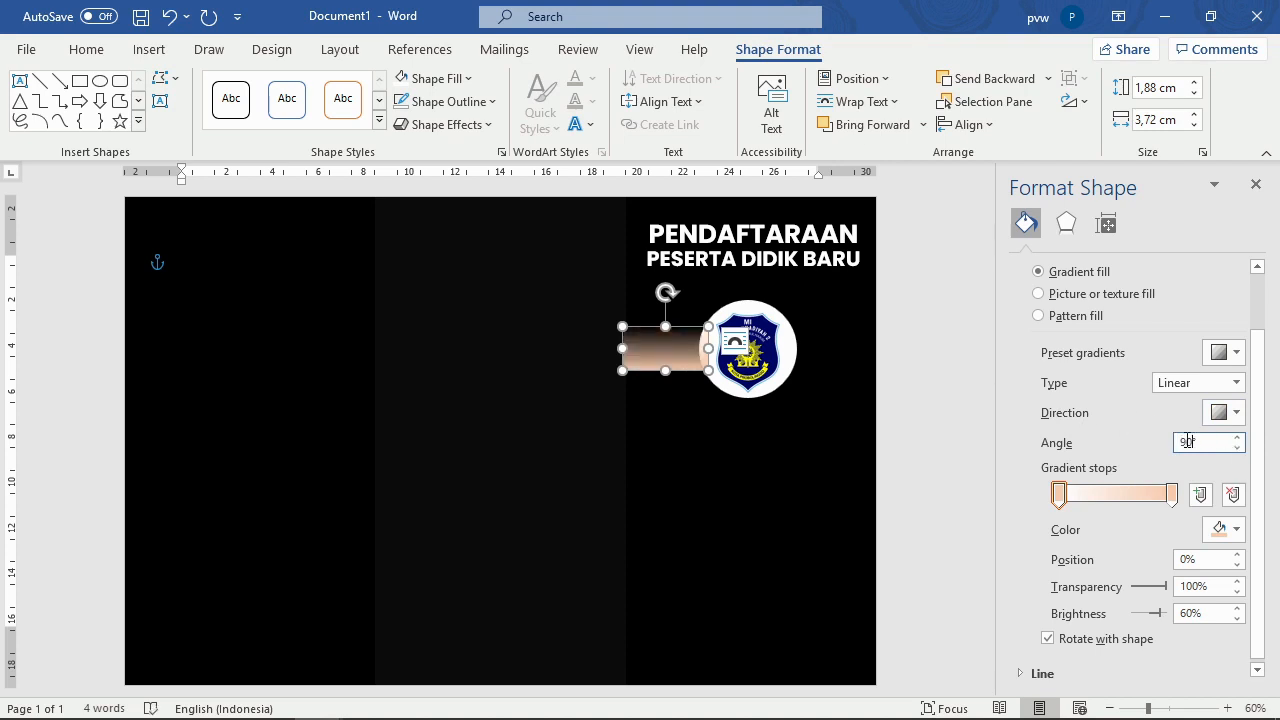
Step: Set the rectangle's gradient direction to linear left-to-right at 0°, so it fades in toward the logo circle
click(1226, 411)
click(1220, 465)
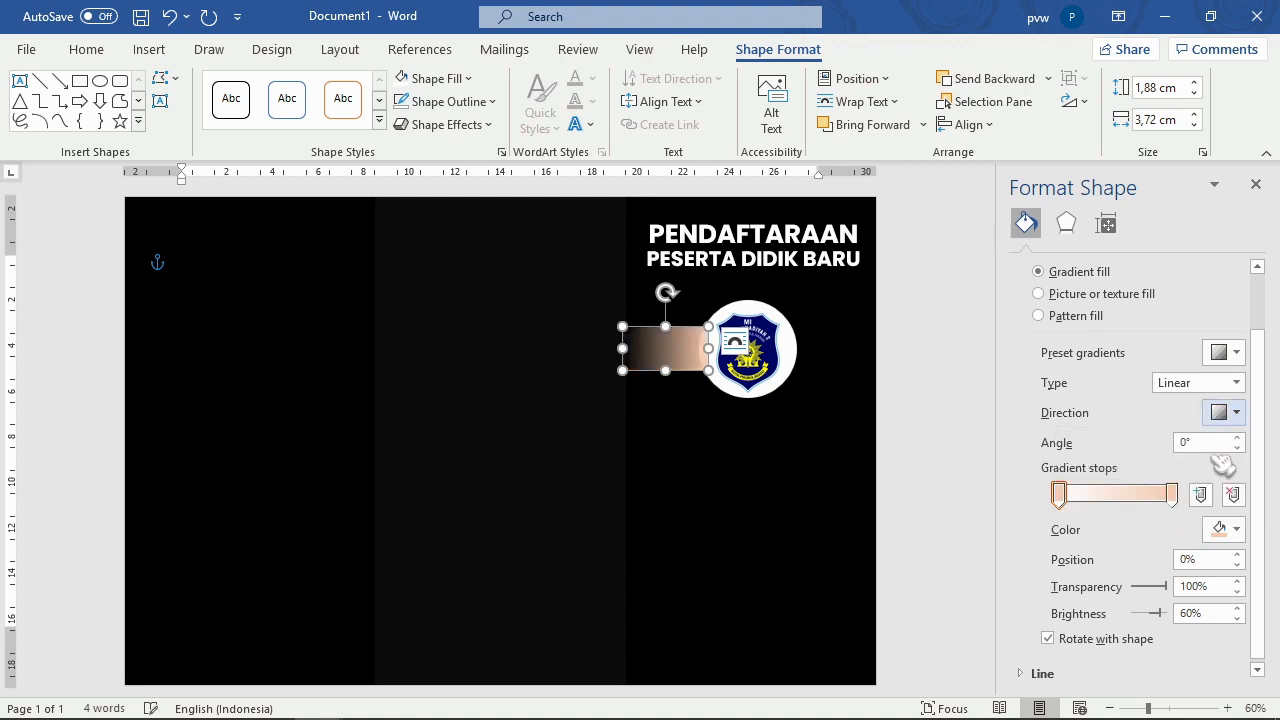
click(1236, 415)
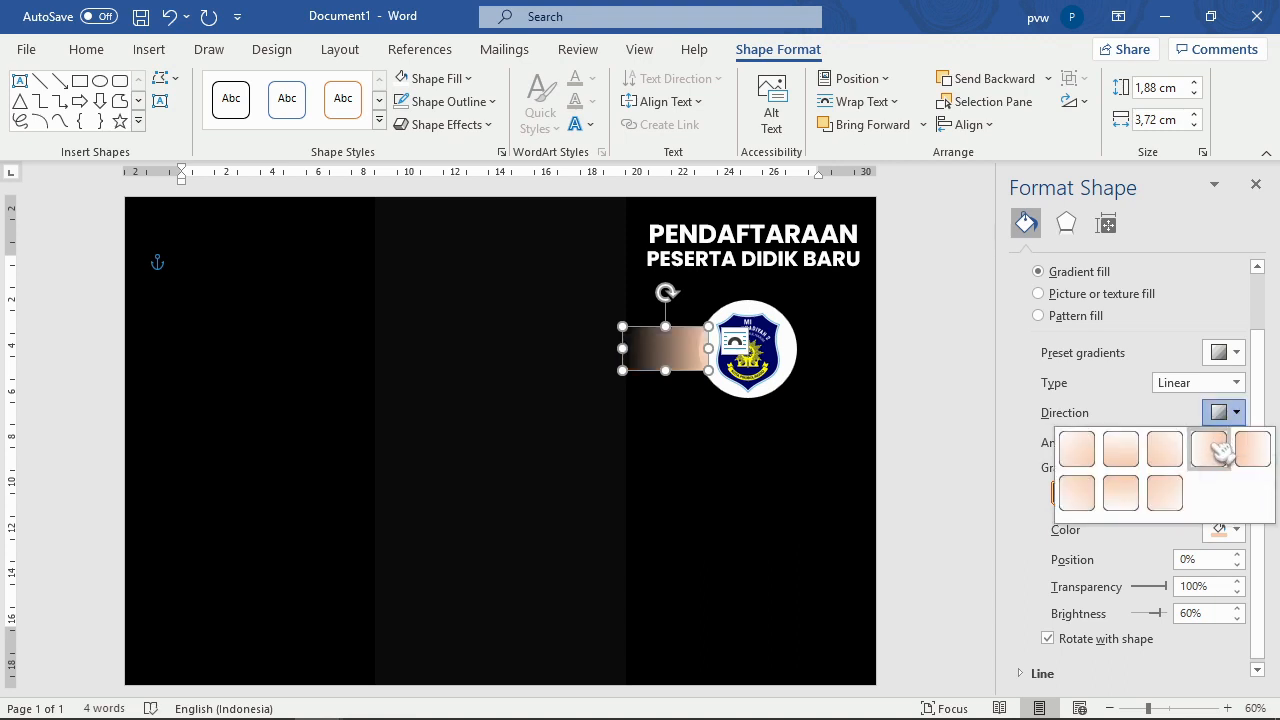
click(1150, 415)
click(923, 434)
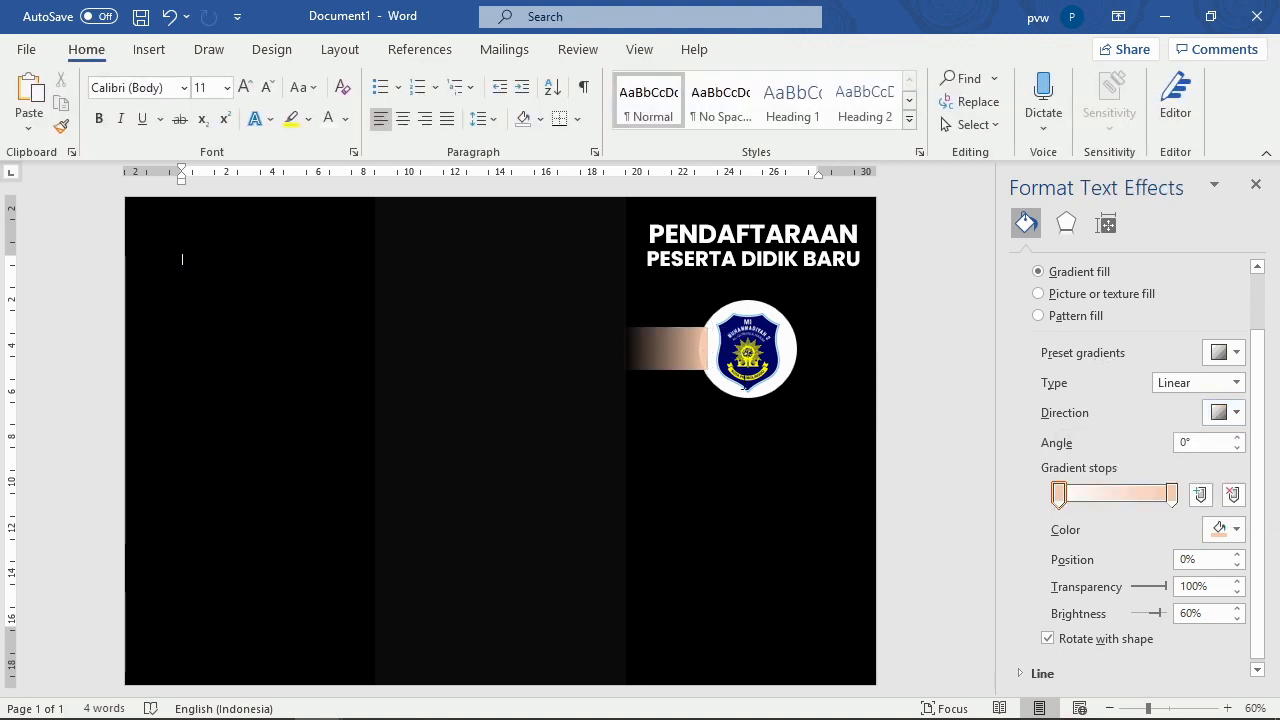
Step: Send the orange gradient bar backward behind the white logo circle
click(682, 356)
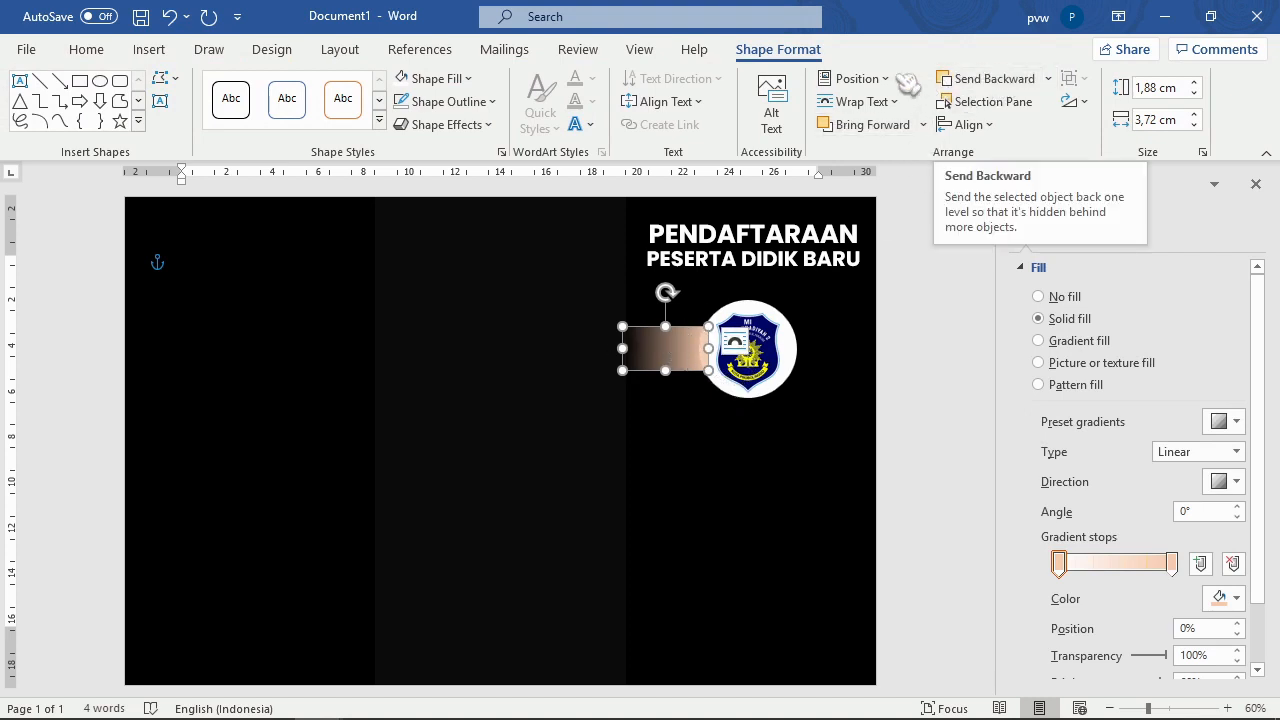
click(993, 80)
click(993, 80)
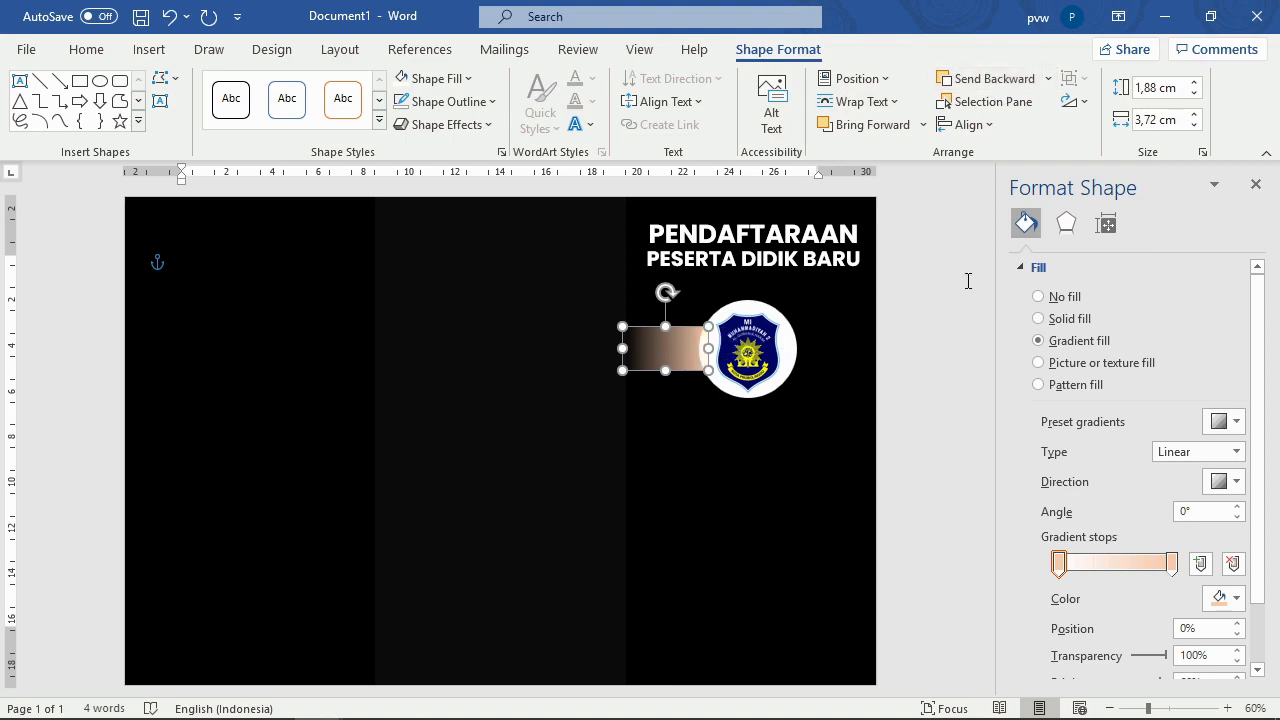
Step: Reduce the gradient bar's height to about 1.66 cm and align it with the middle of the logo circle
click(690, 350)
click(681, 354)
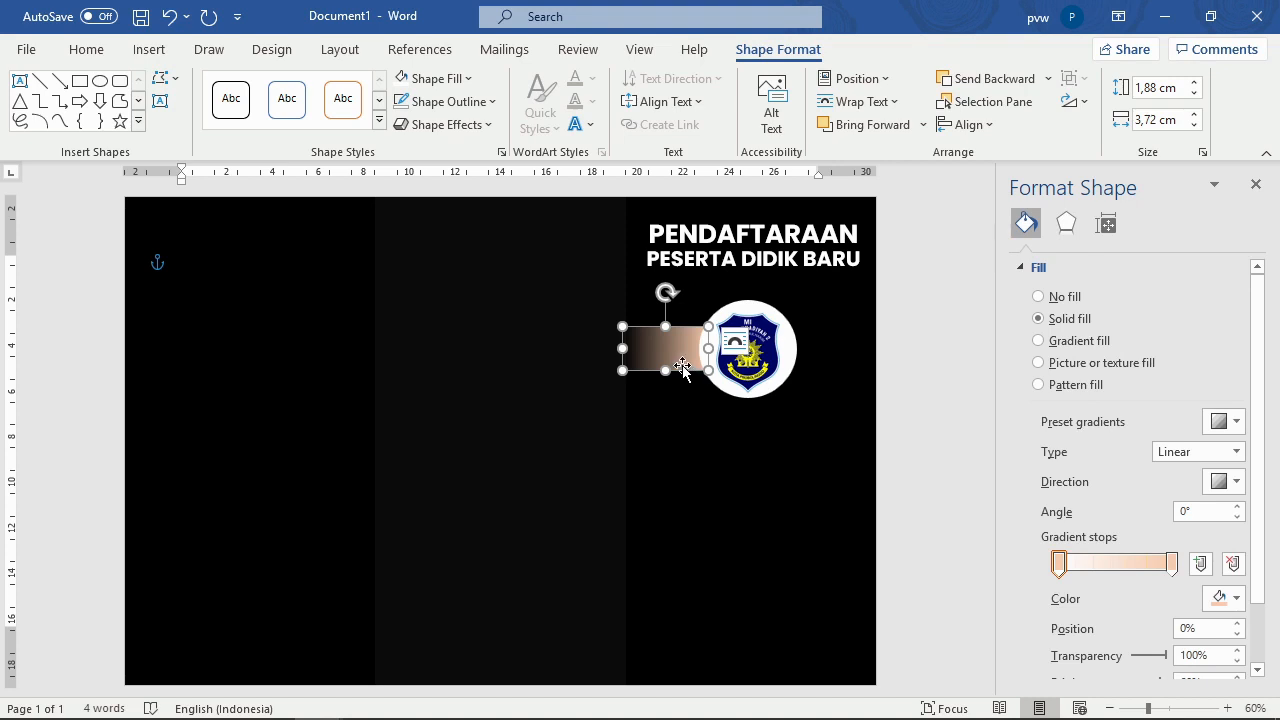
drag(669, 369, 684, 350)
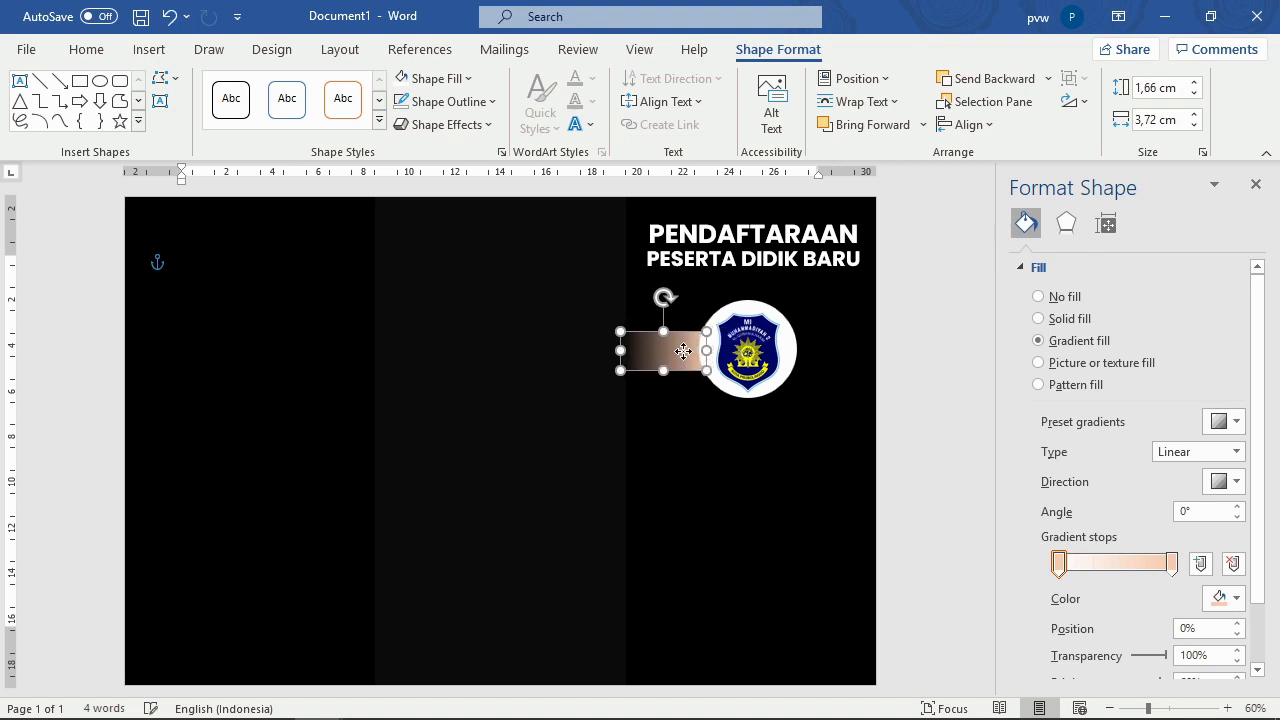
click(688, 402)
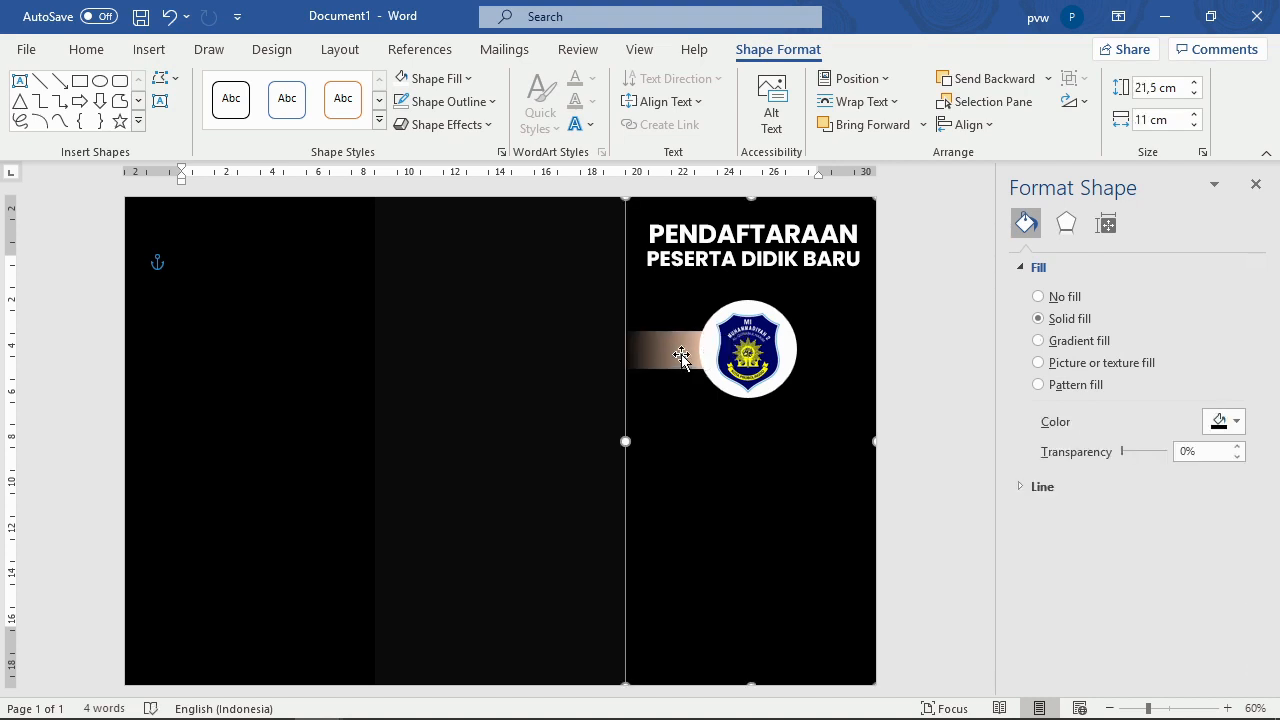
click(682, 354)
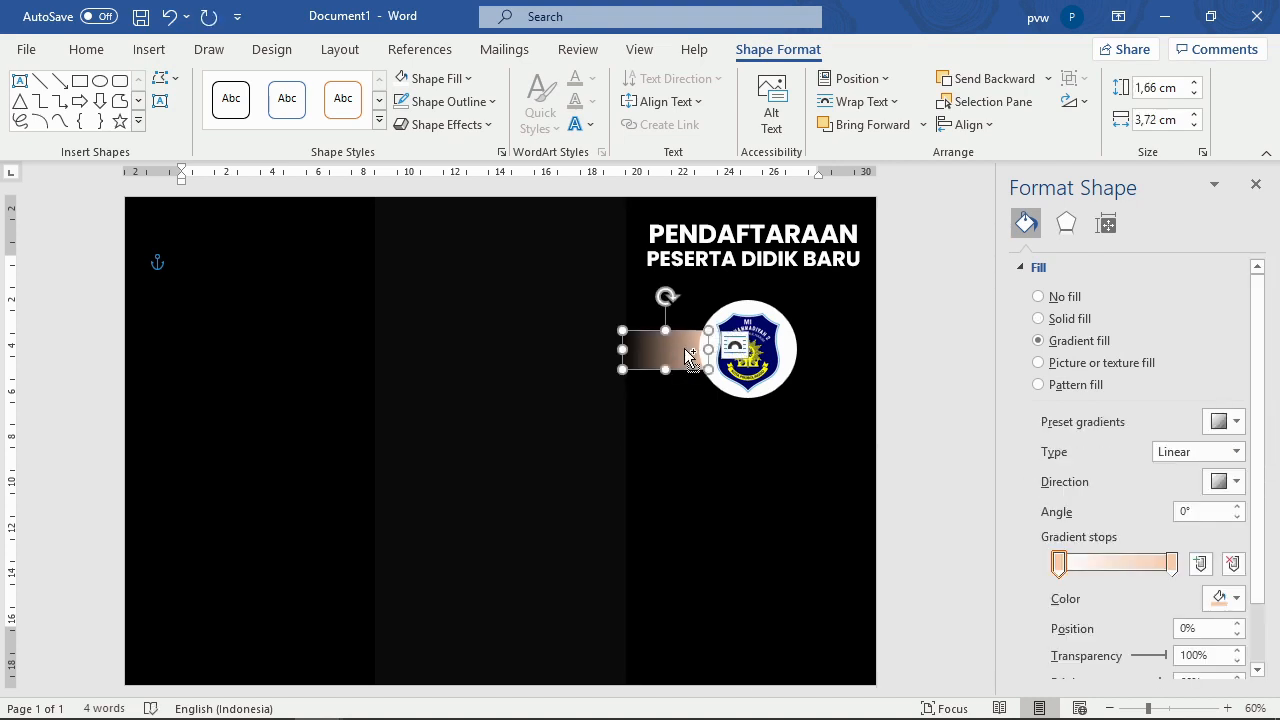
Step: Duplicate the gradient bar as 0.43 cm high strips, one just below and one just above the main bar
ctrl+drag(684, 348, 683, 382)
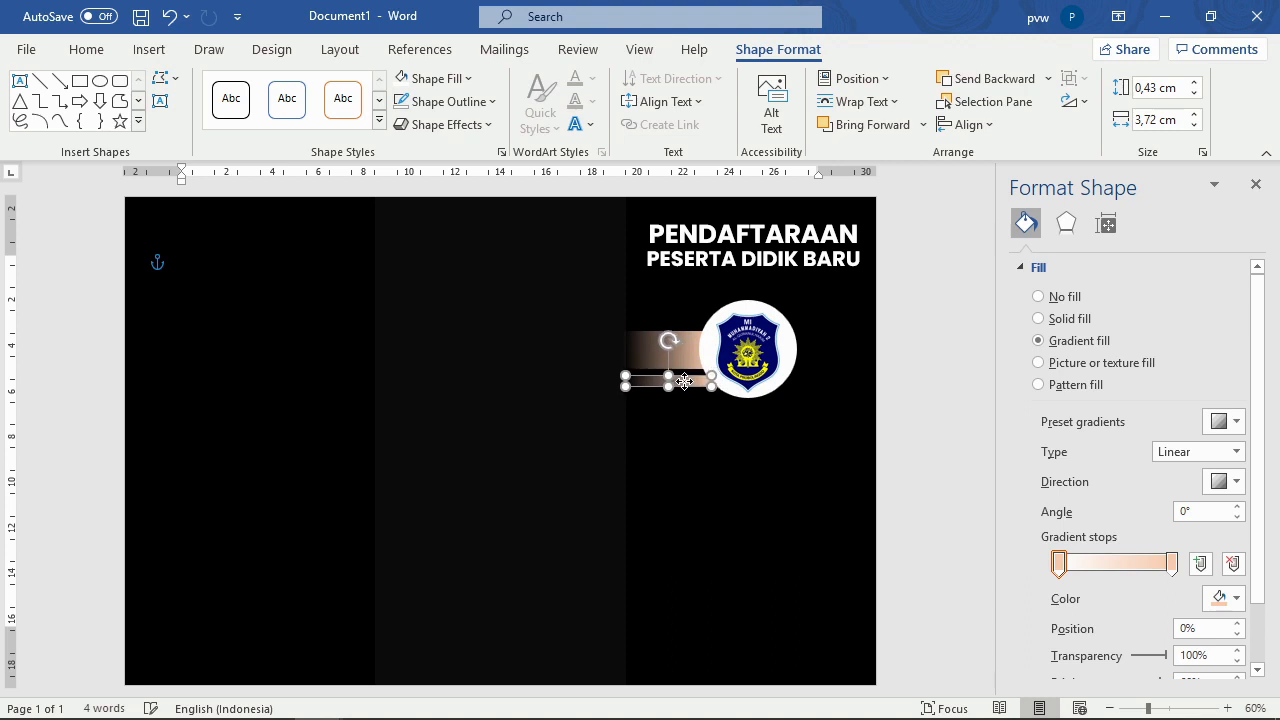
click(695, 455)
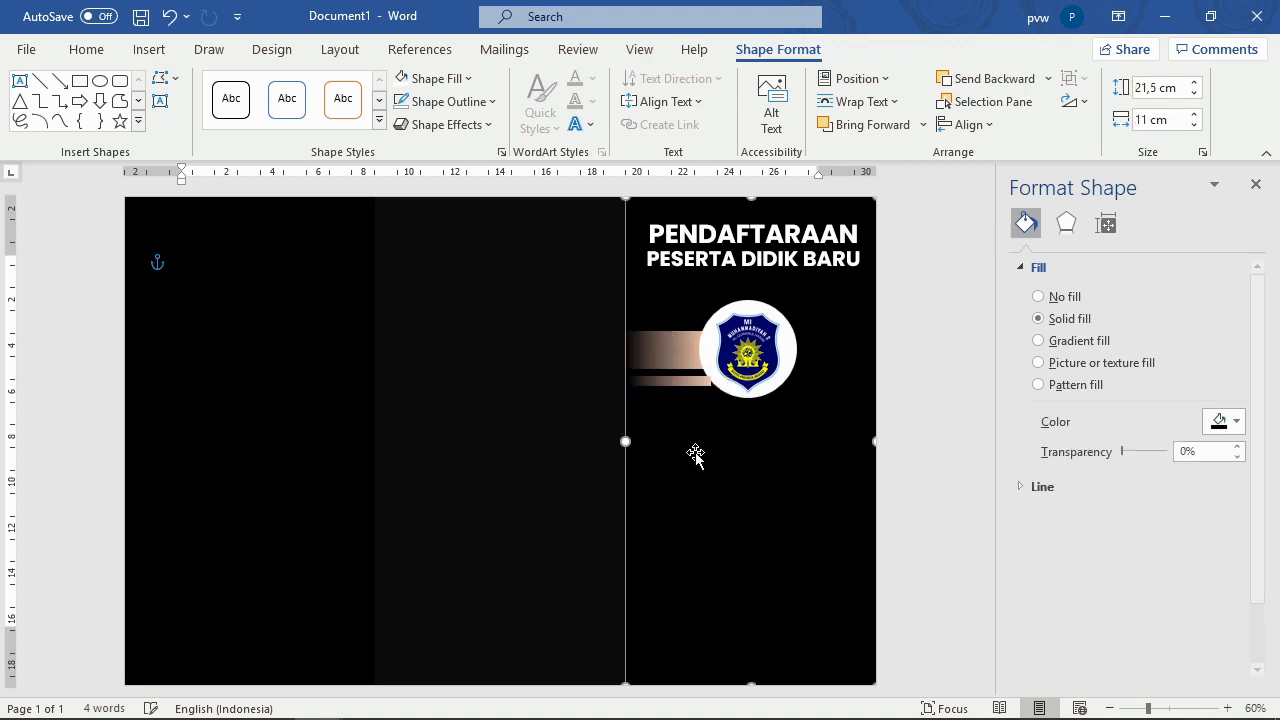
click(694, 382)
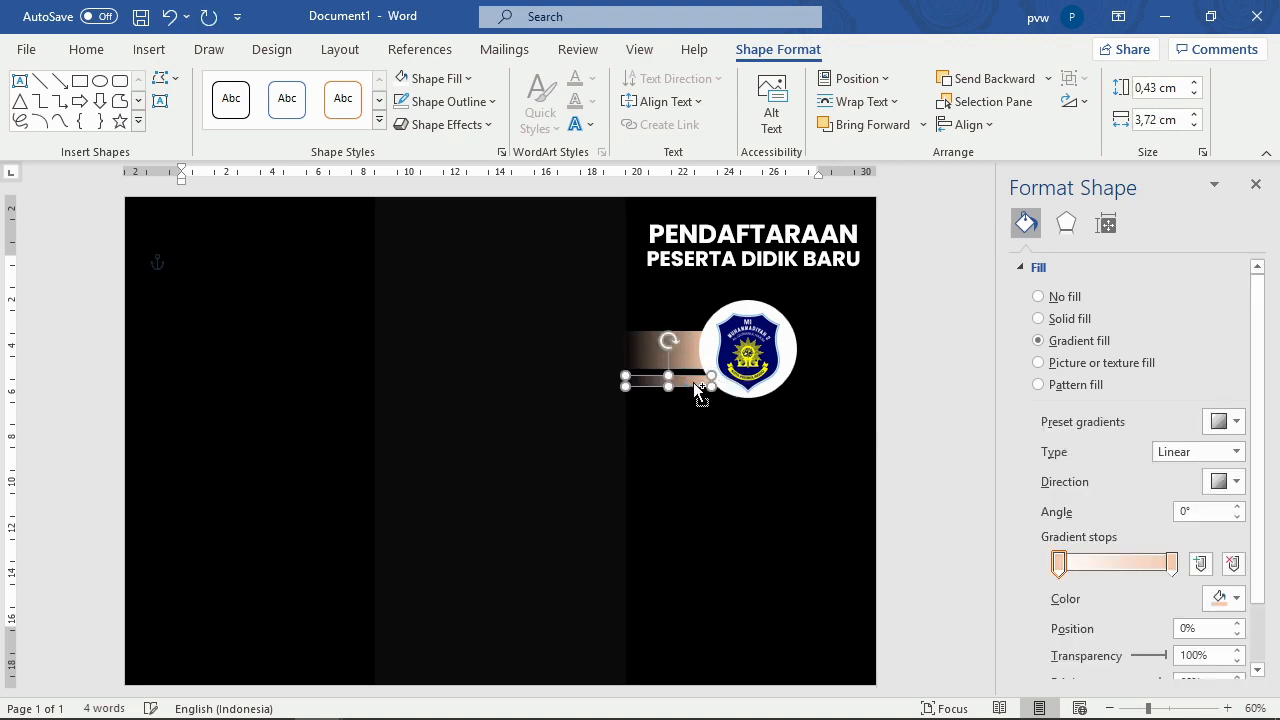
drag(698, 389, 686, 324)
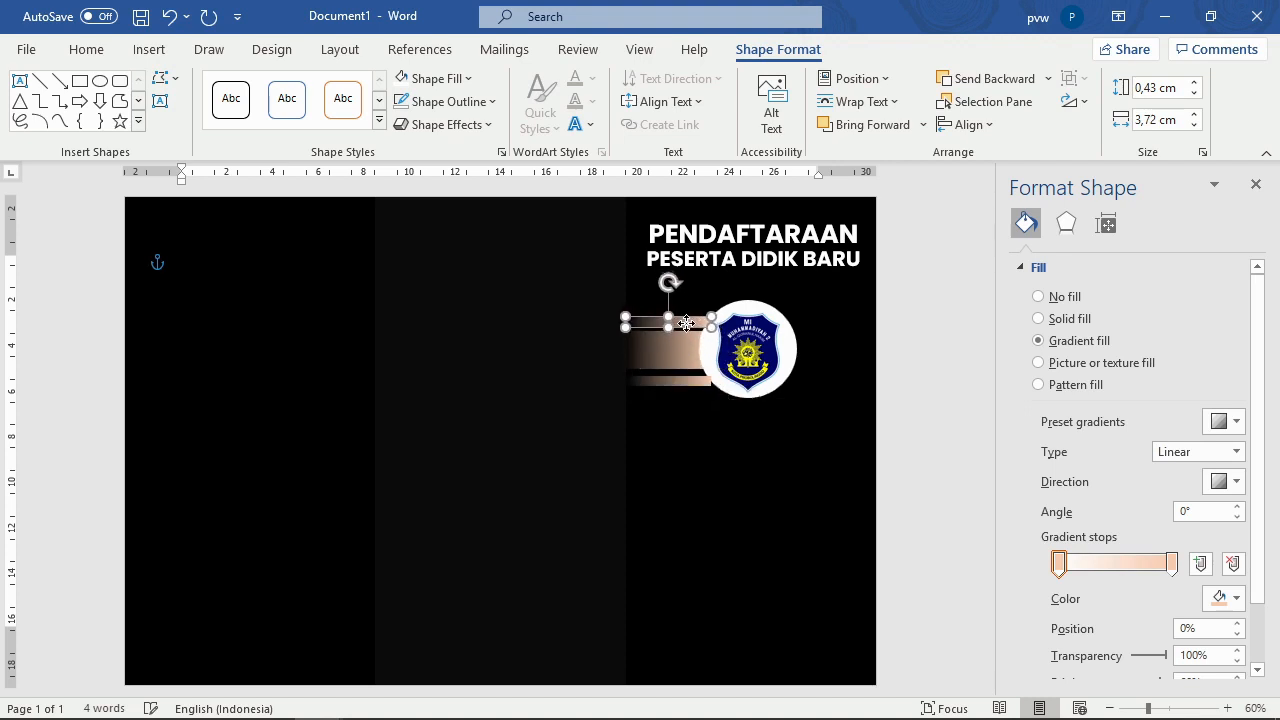
Step: Thin the upper and lower gradient strips to about 0.25 cm high and place them close to the main bar's edges
click(668, 381)
drag(668, 388, 670, 324)
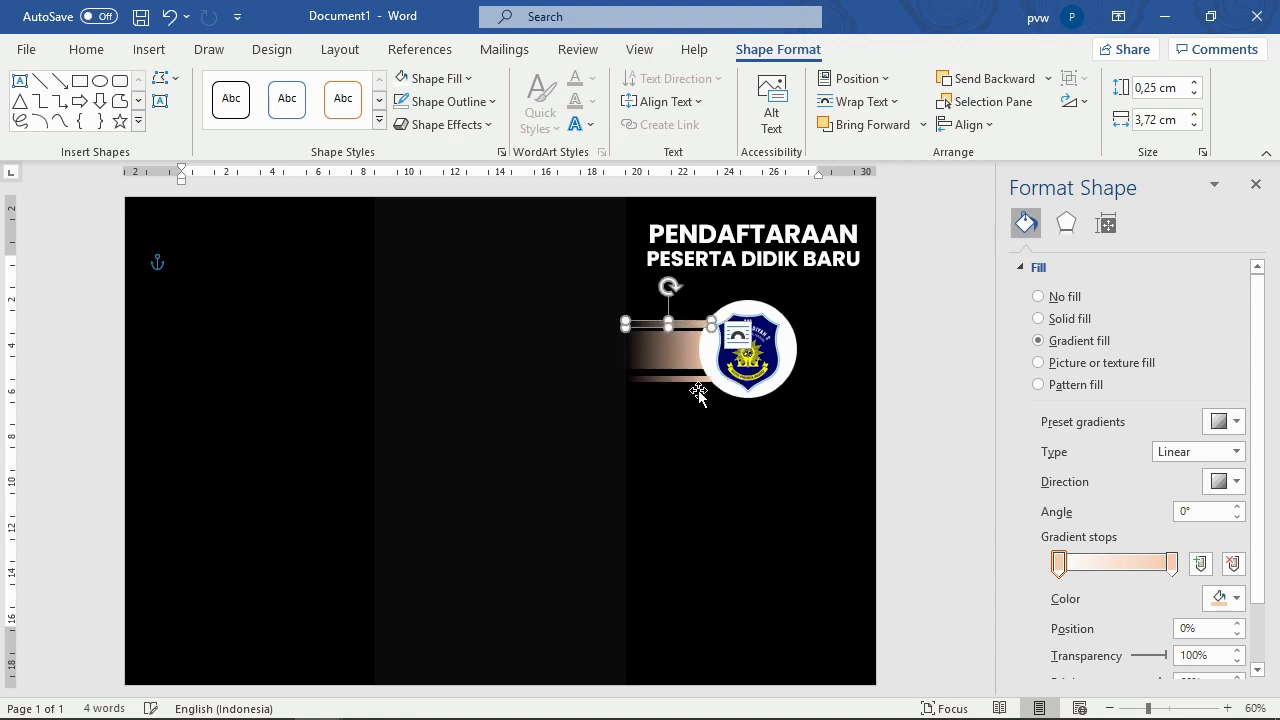
click(697, 380)
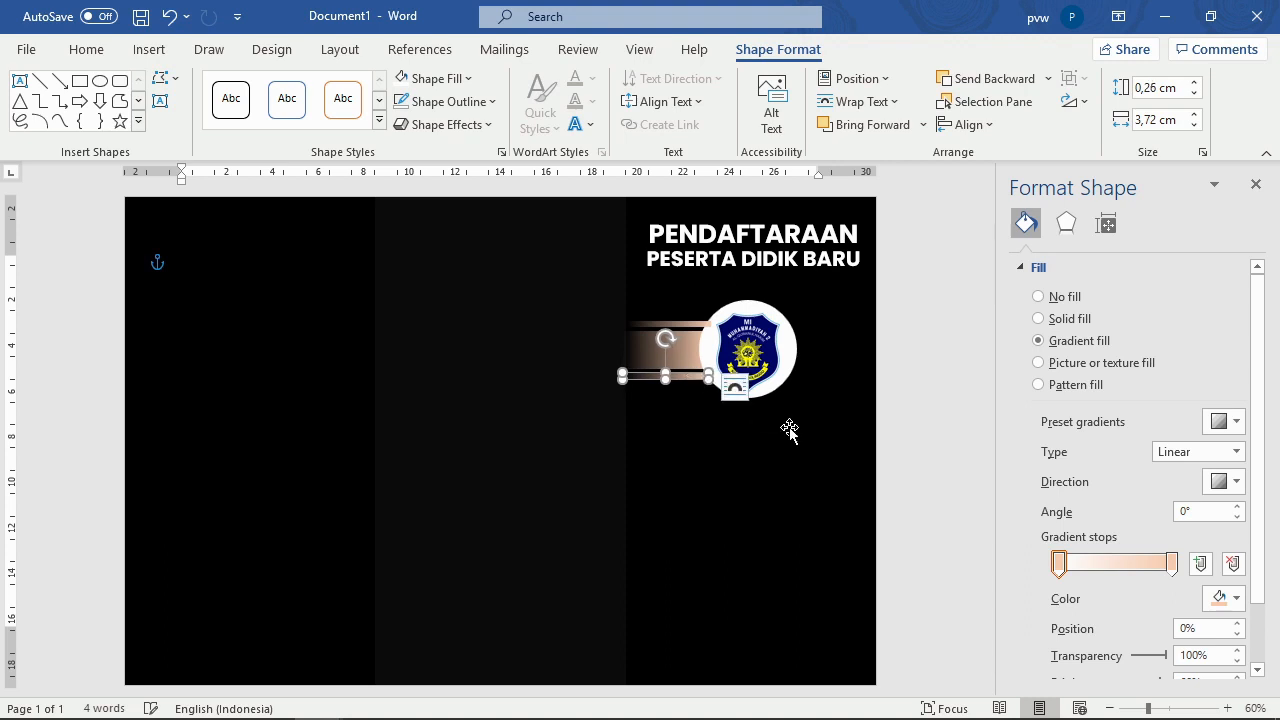
click(868, 405)
drag(687, 325, 692, 317)
click(714, 427)
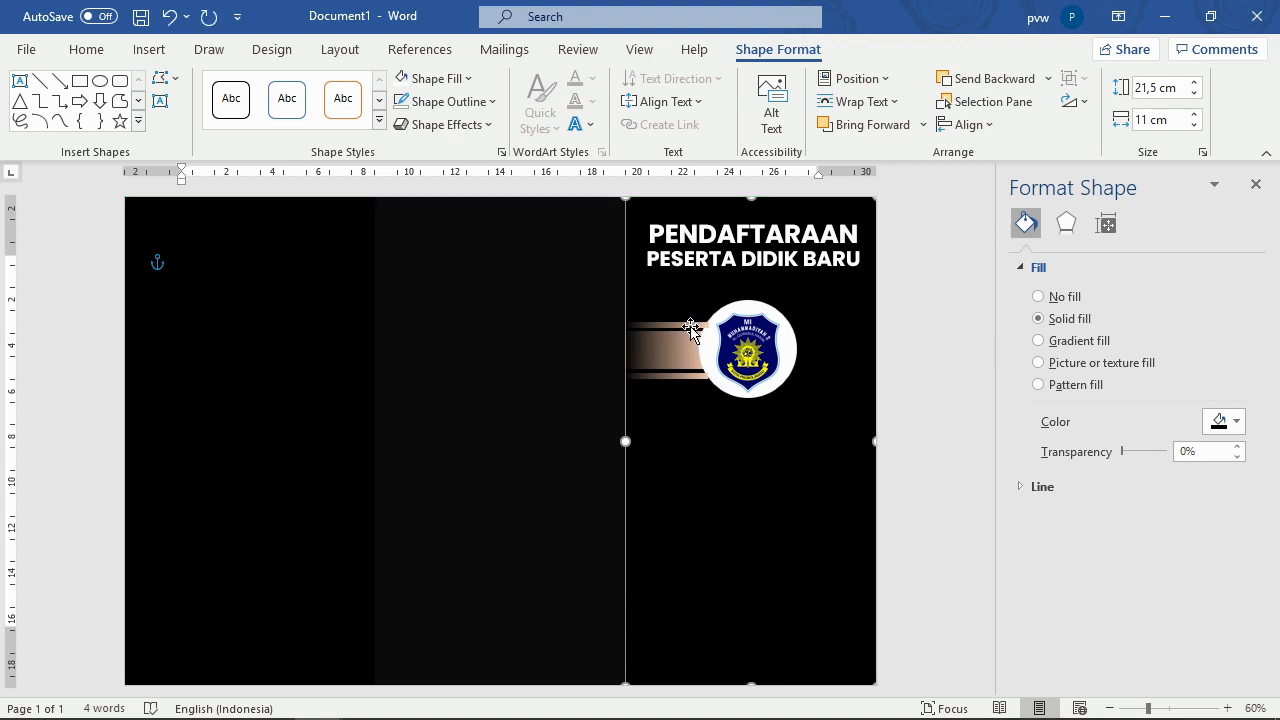
click(691, 321)
drag(691, 321, 690, 322)
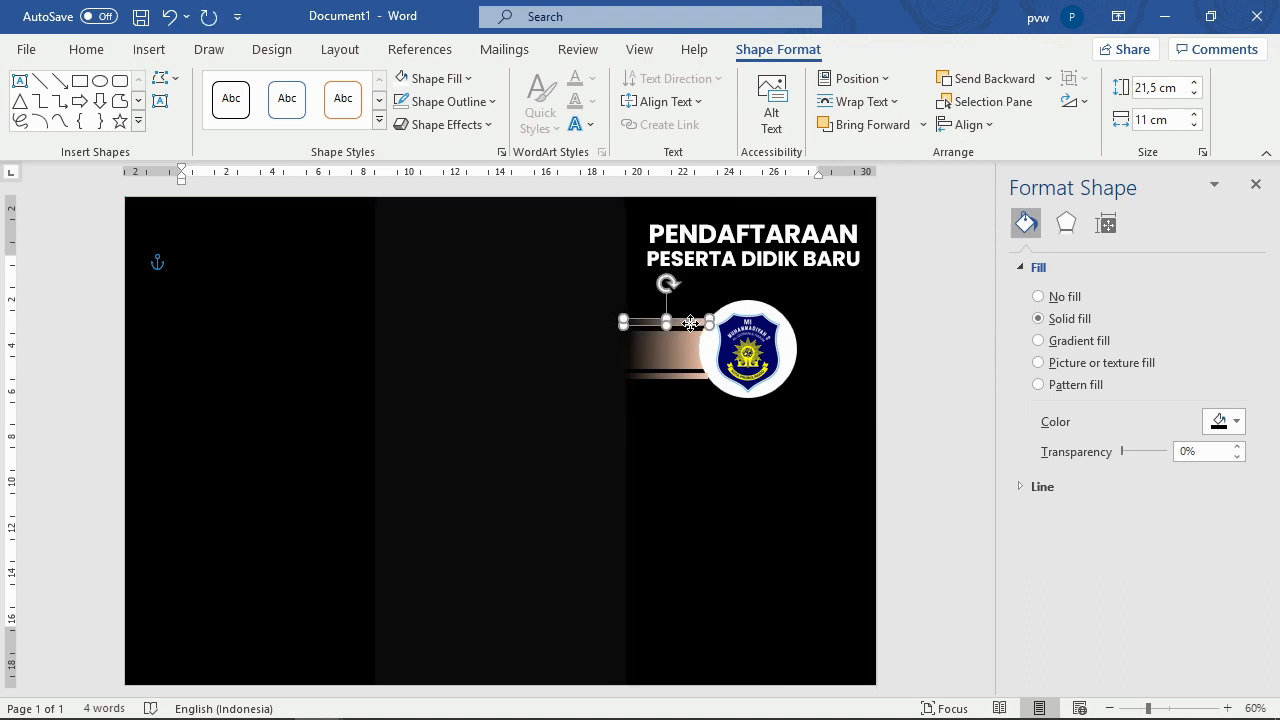
click(848, 402)
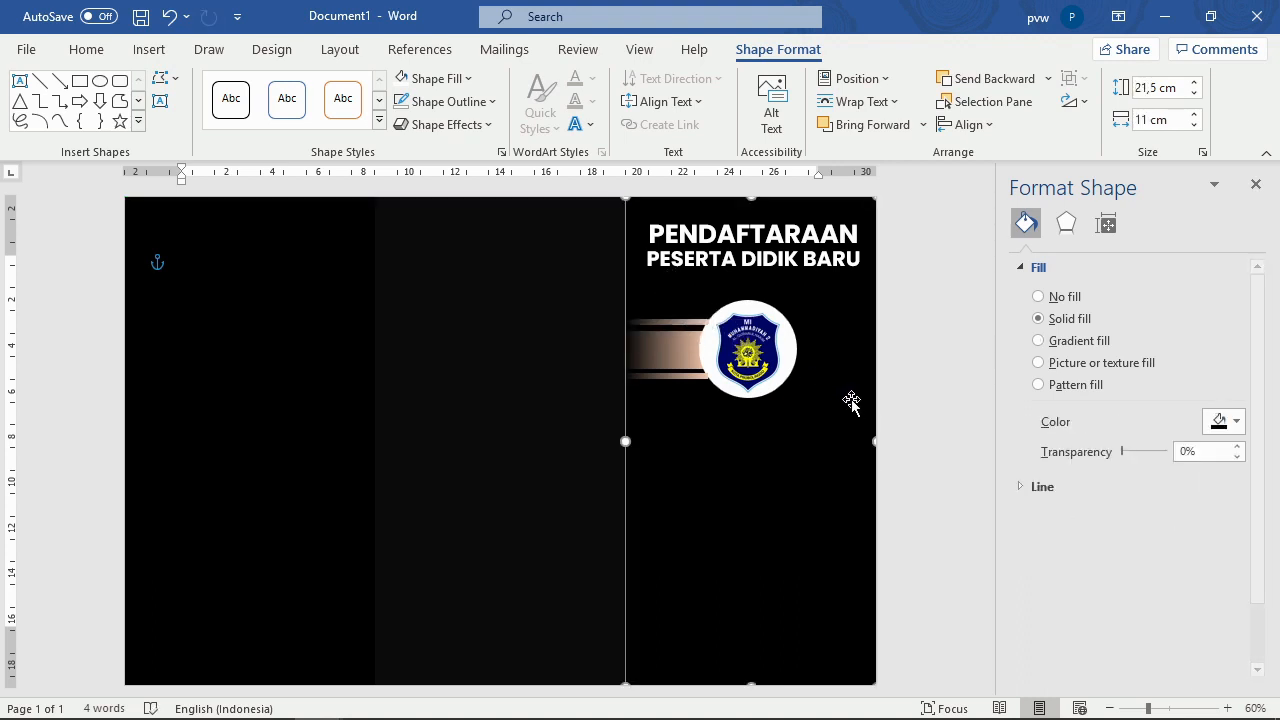
Step: Nudge the upper thin gradient strip slightly down so its gap to the main bar matches the lower strip's gap
click(700, 322)
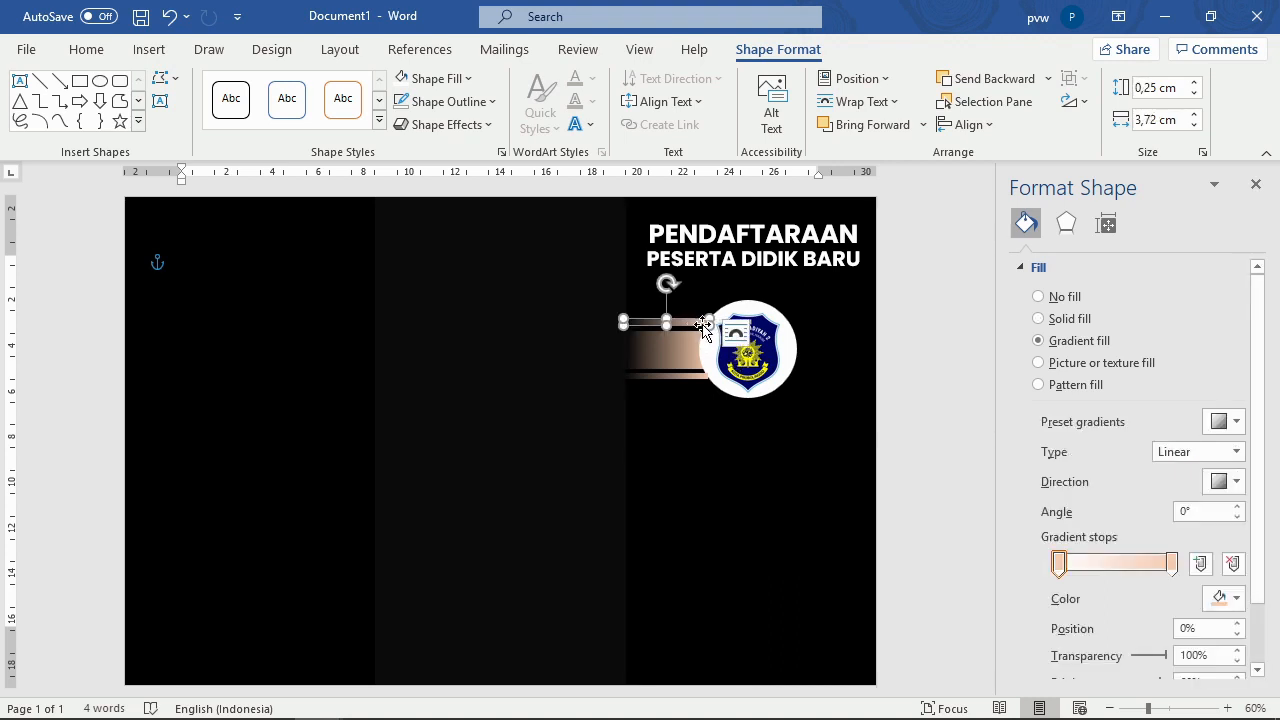
key(Down)
key(Down)
key(Down)
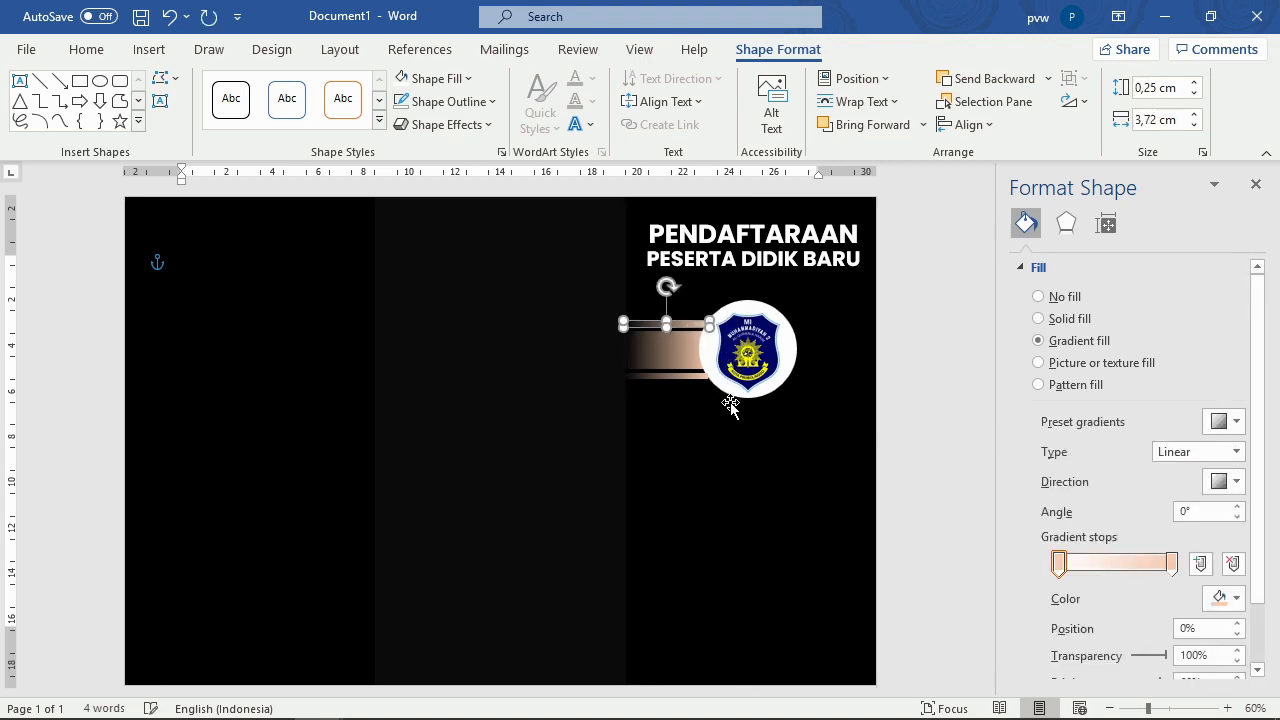
click(697, 418)
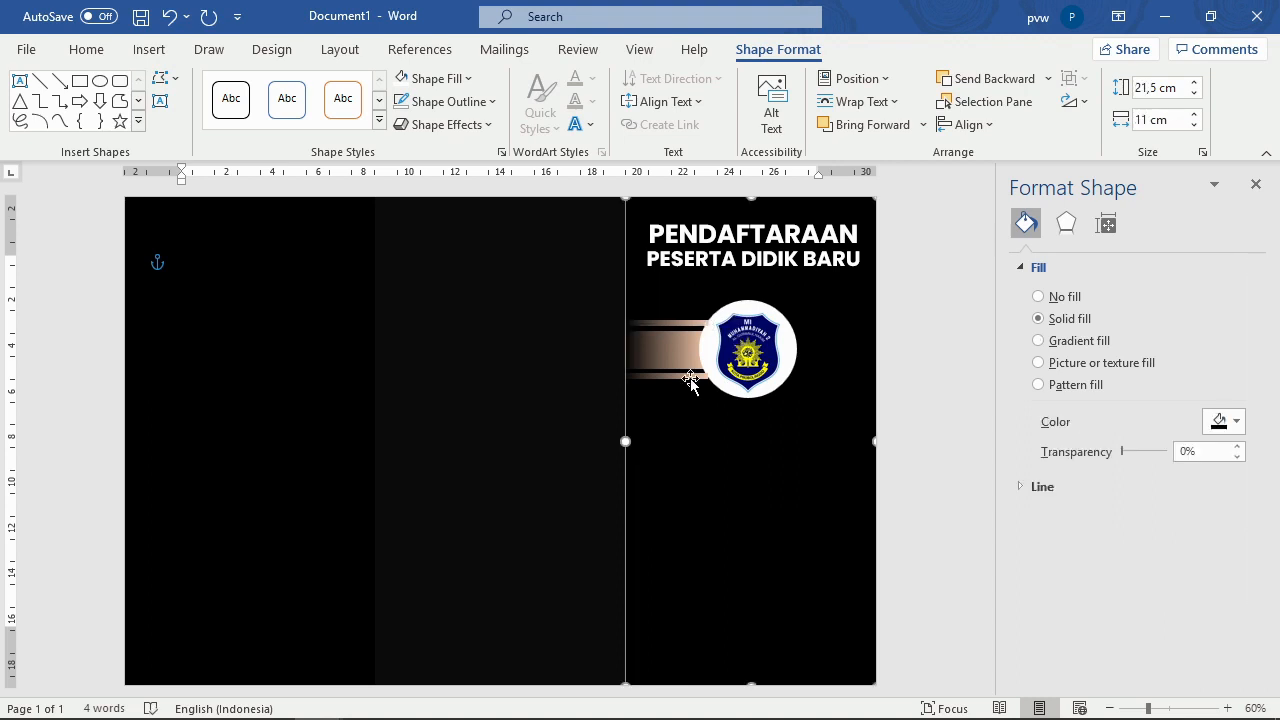
Step: Send the upper and lower thin gradient strips backward behind the white logo circle
click(694, 375)
shift+click(688, 323)
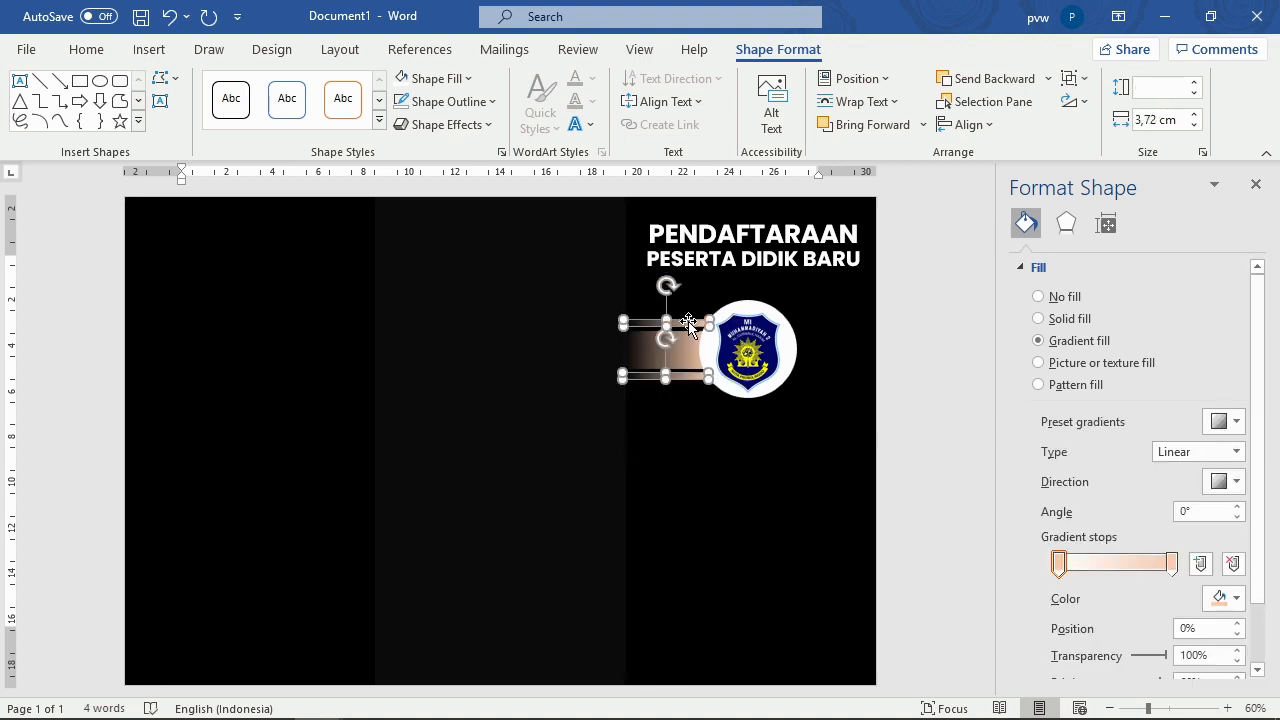
click(668, 393)
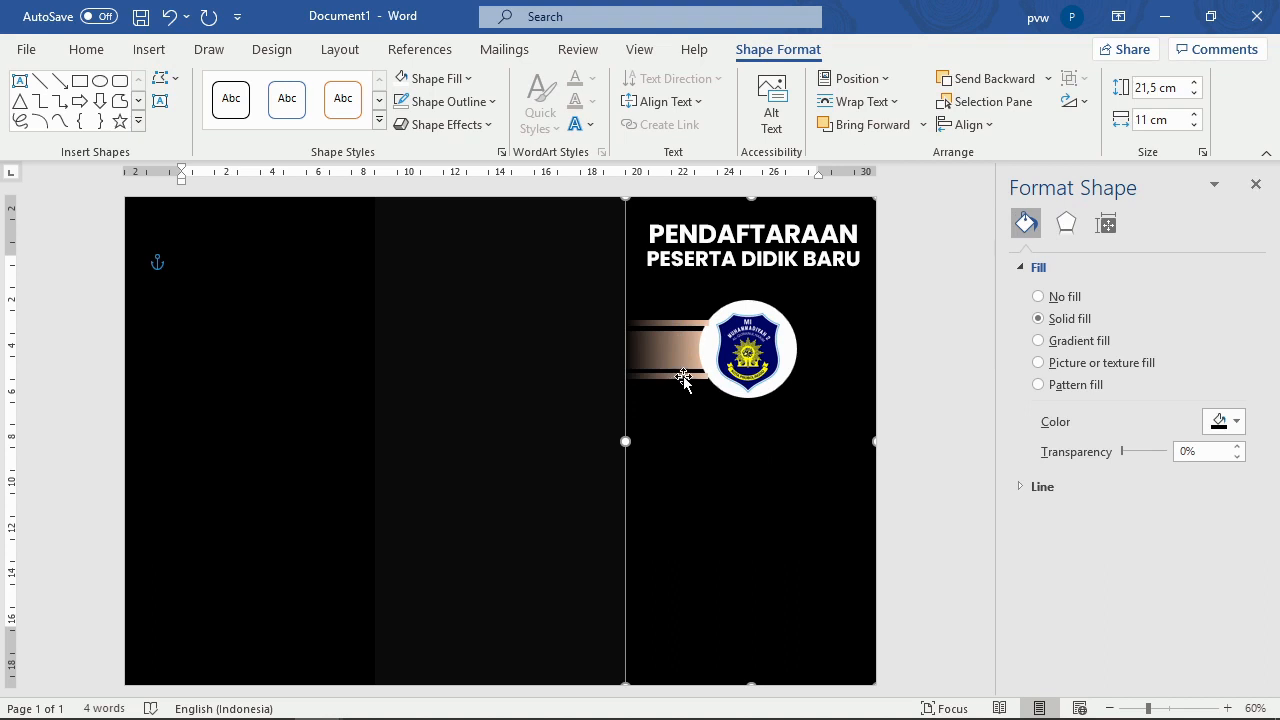
click(683, 377)
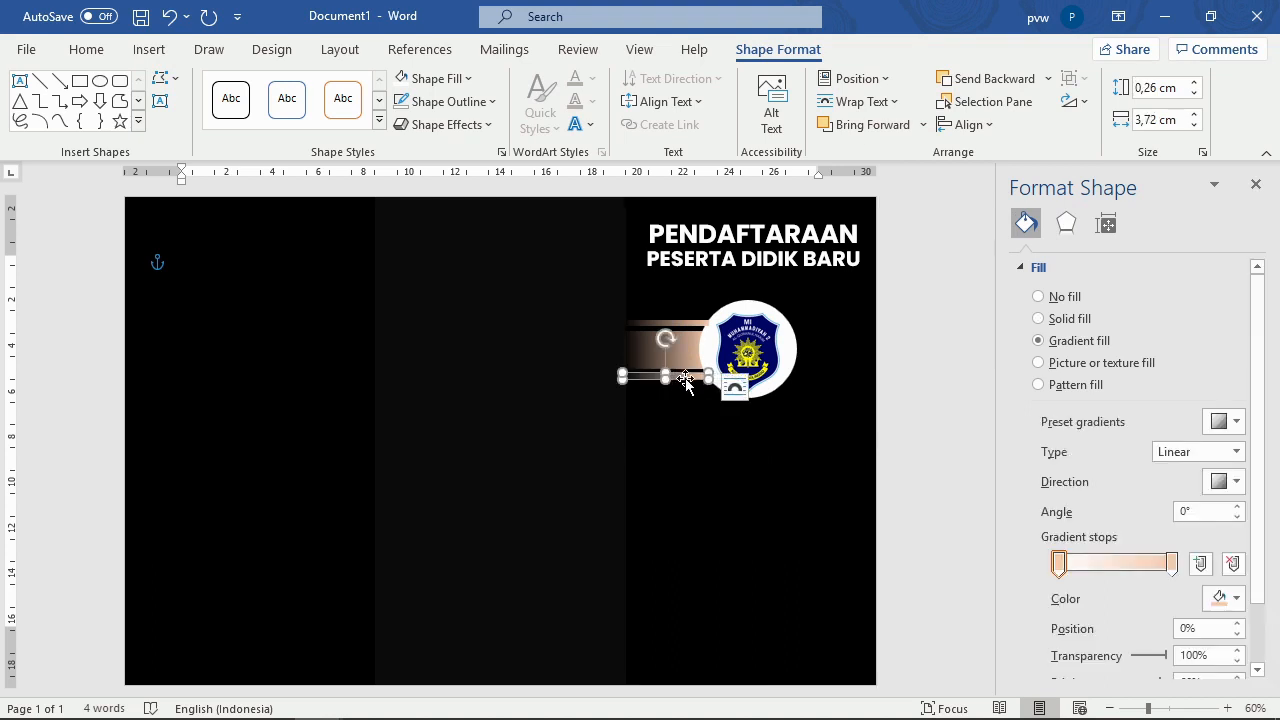
shift+click(694, 327)
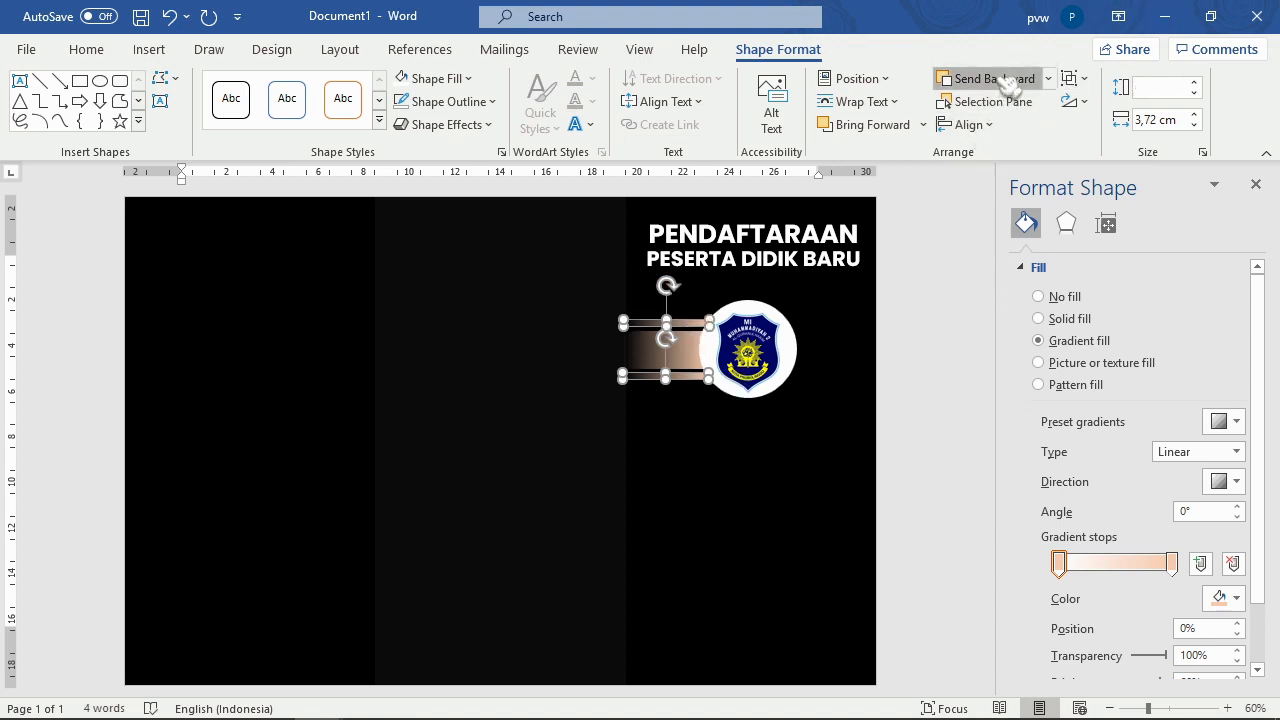
click(948, 277)
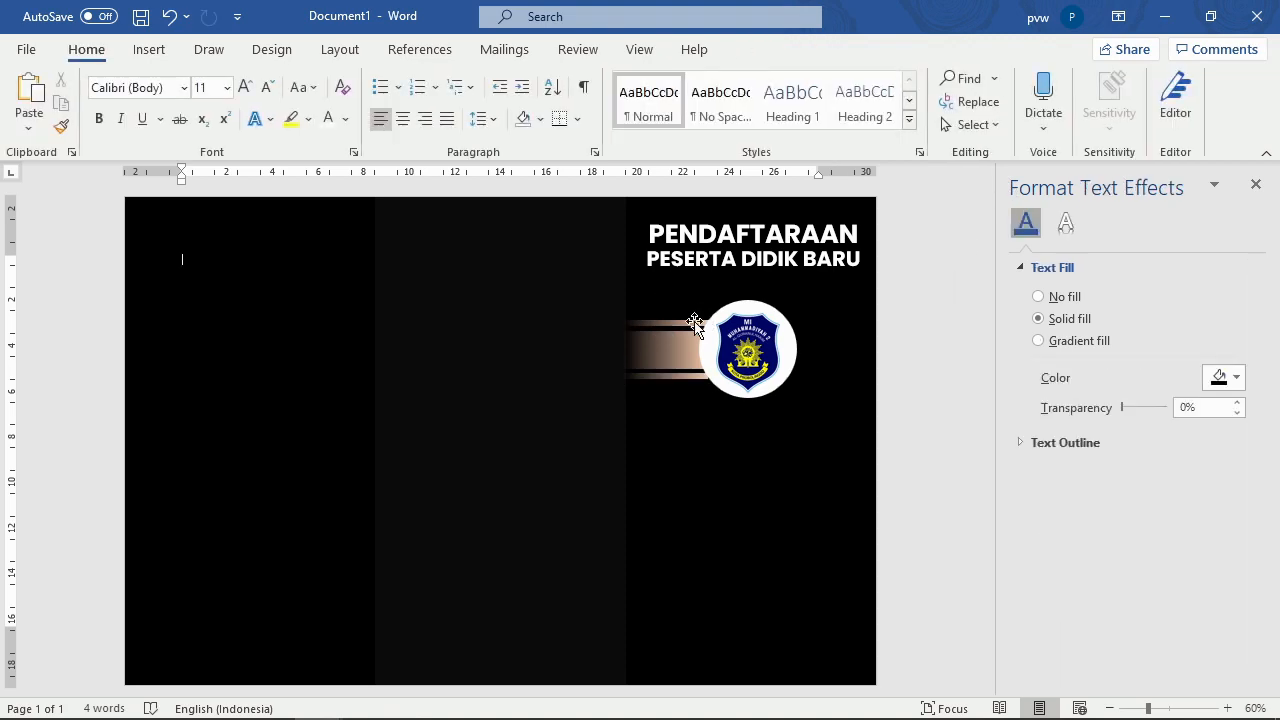
Step: Copy the main gradient bar together with both thin strips and place the copy below the logo circle
click(686, 373)
click(688, 376)
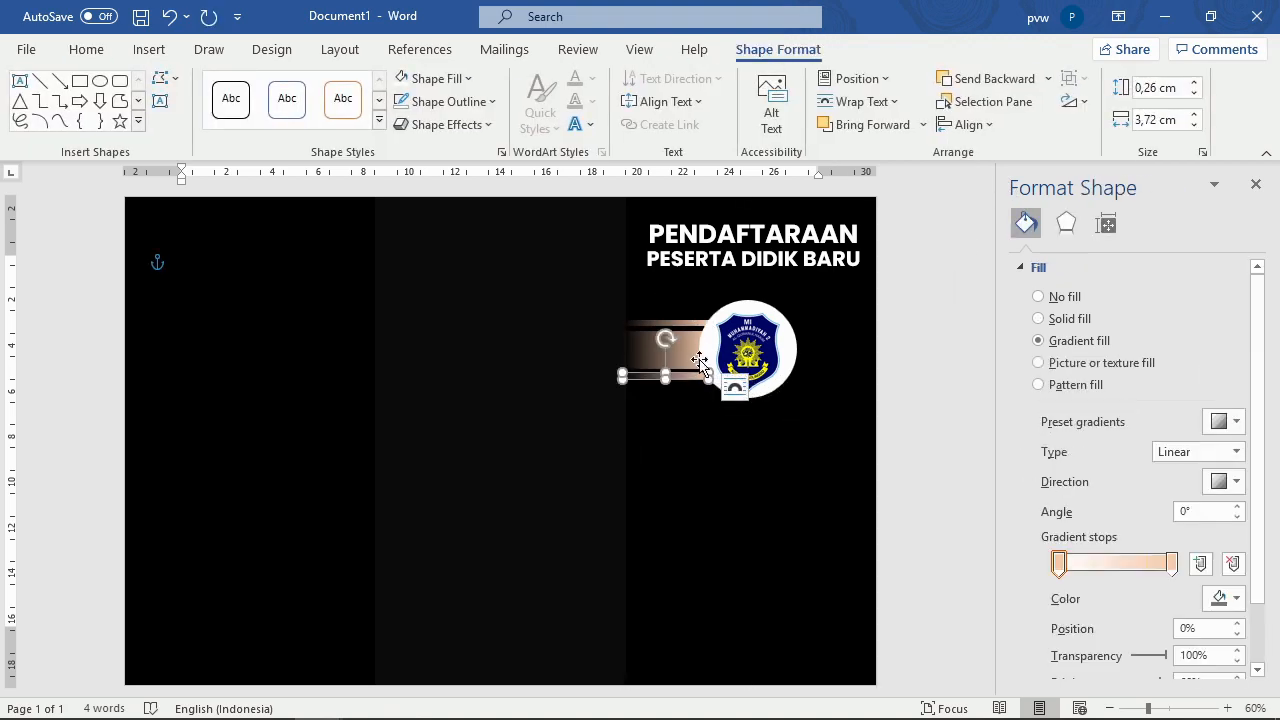
click(728, 423)
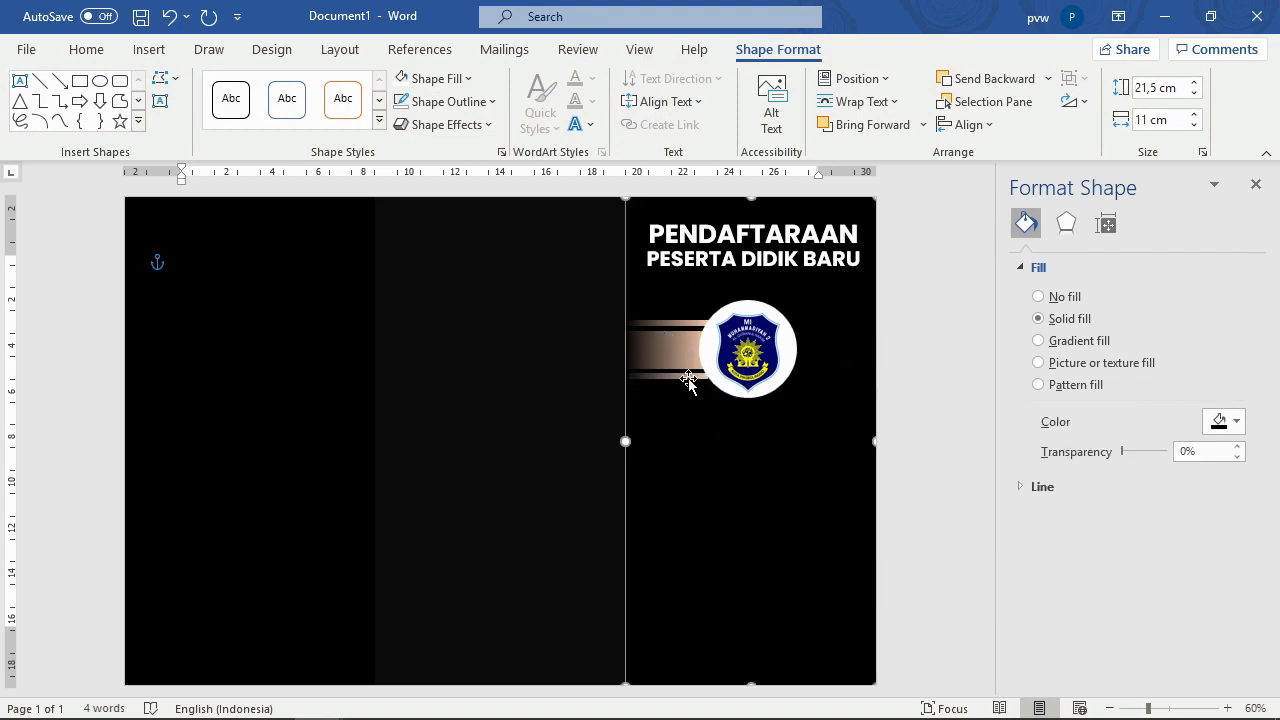
click(689, 376)
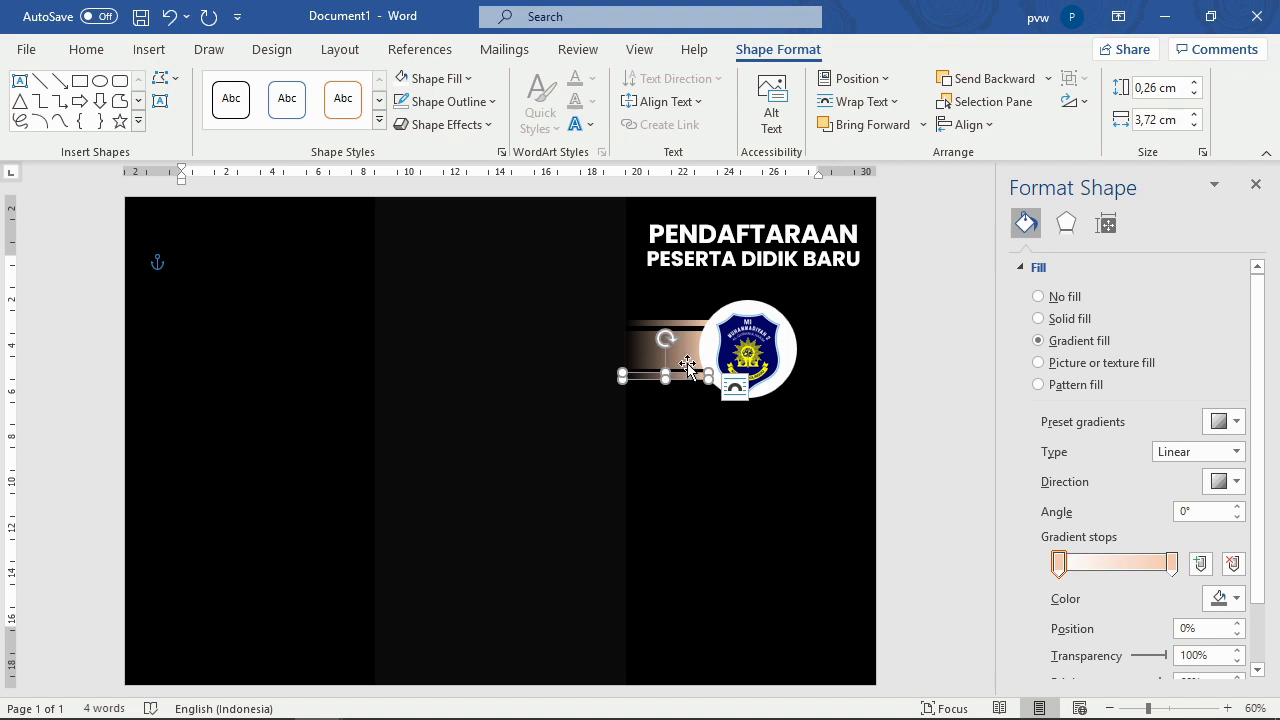
shift+click(686, 355)
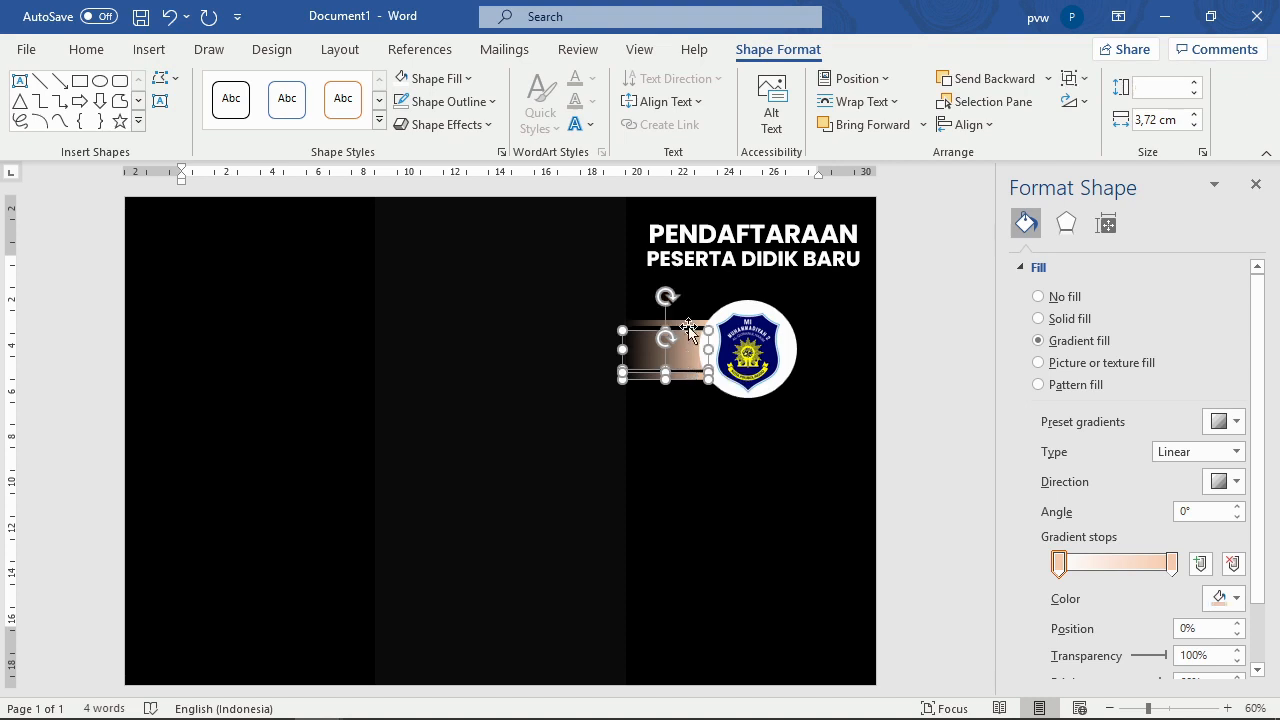
shift+click(689, 319)
shift+click(687, 323)
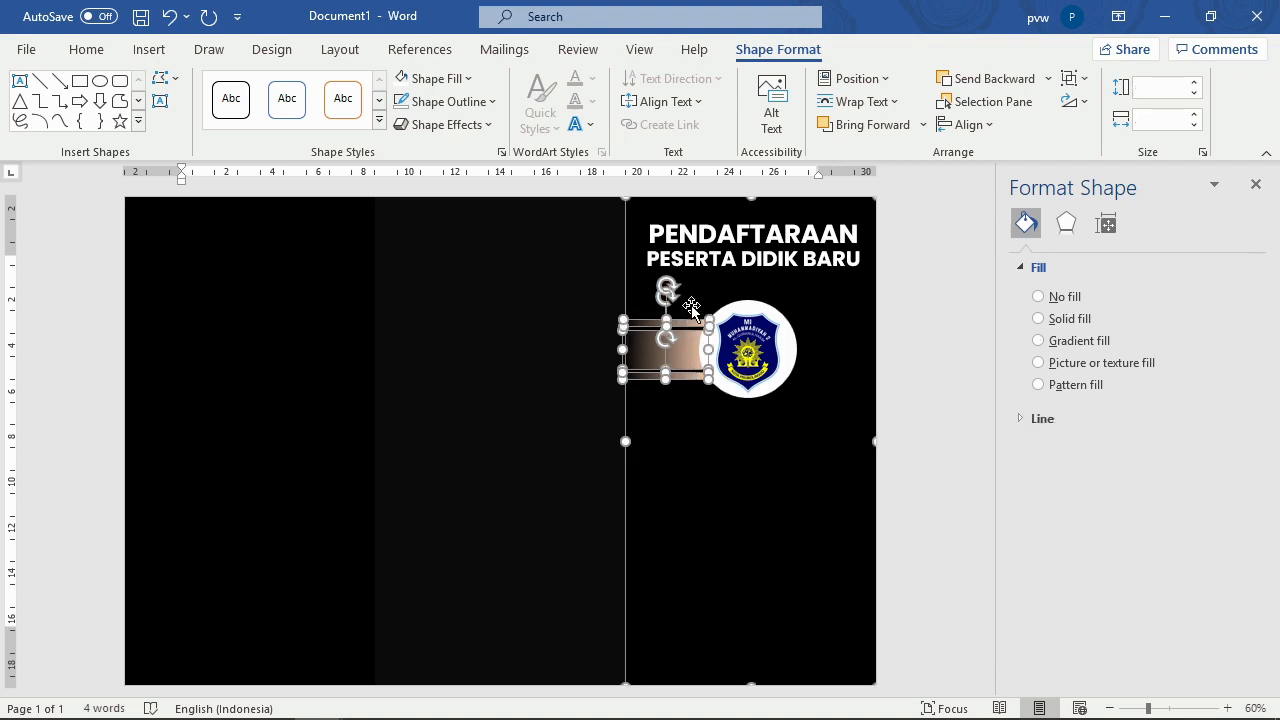
shift+click(691, 308)
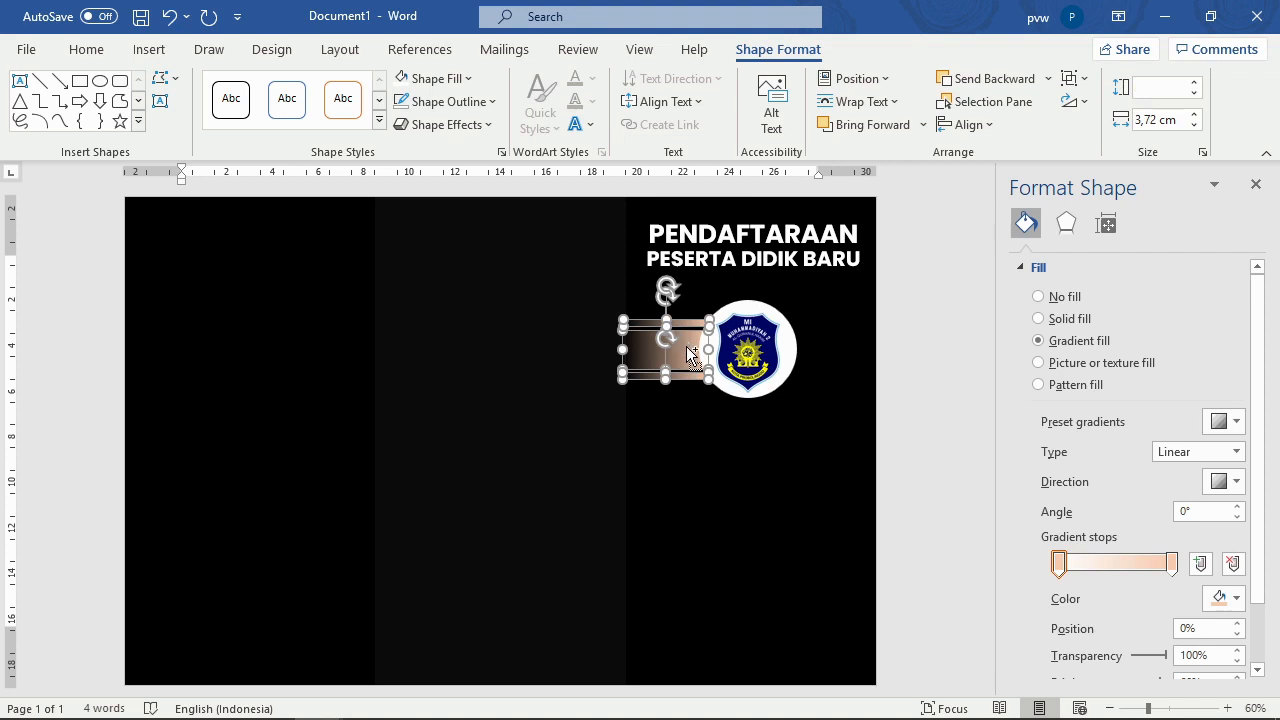
key(ctrl+v)
drag(252, 292, 772, 477)
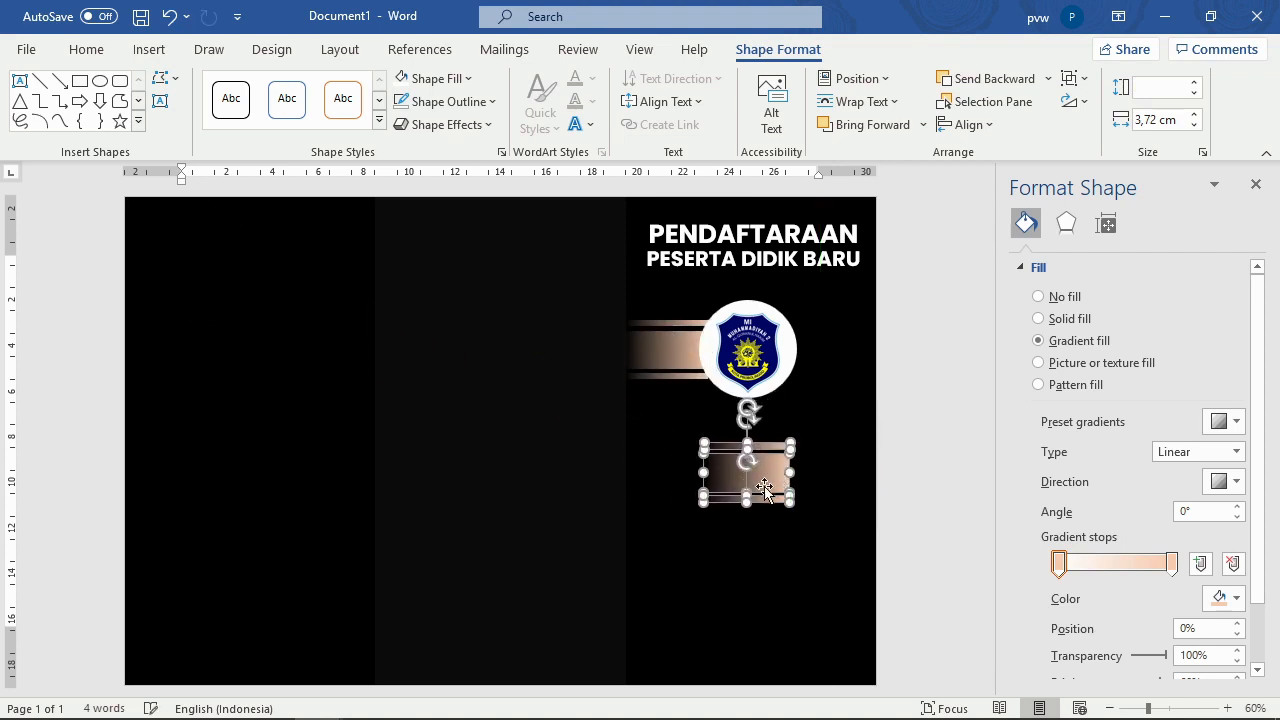
Step: Reverse the copied bars' gradient stops so the orange starts at 0% and the 100% transparent stop sits at 100%
mouse_move(1059, 564)
mouse_down()
mouse_move(1116, 566)
mouse_move(1083, 565)
mouse_move(1046, 540)
mouse_move(1060, 560)
mouse_move(969, 559)
mouse_move(1140, 568)
mouse_move(1057, 565)
mouse_up()
click(1129, 566)
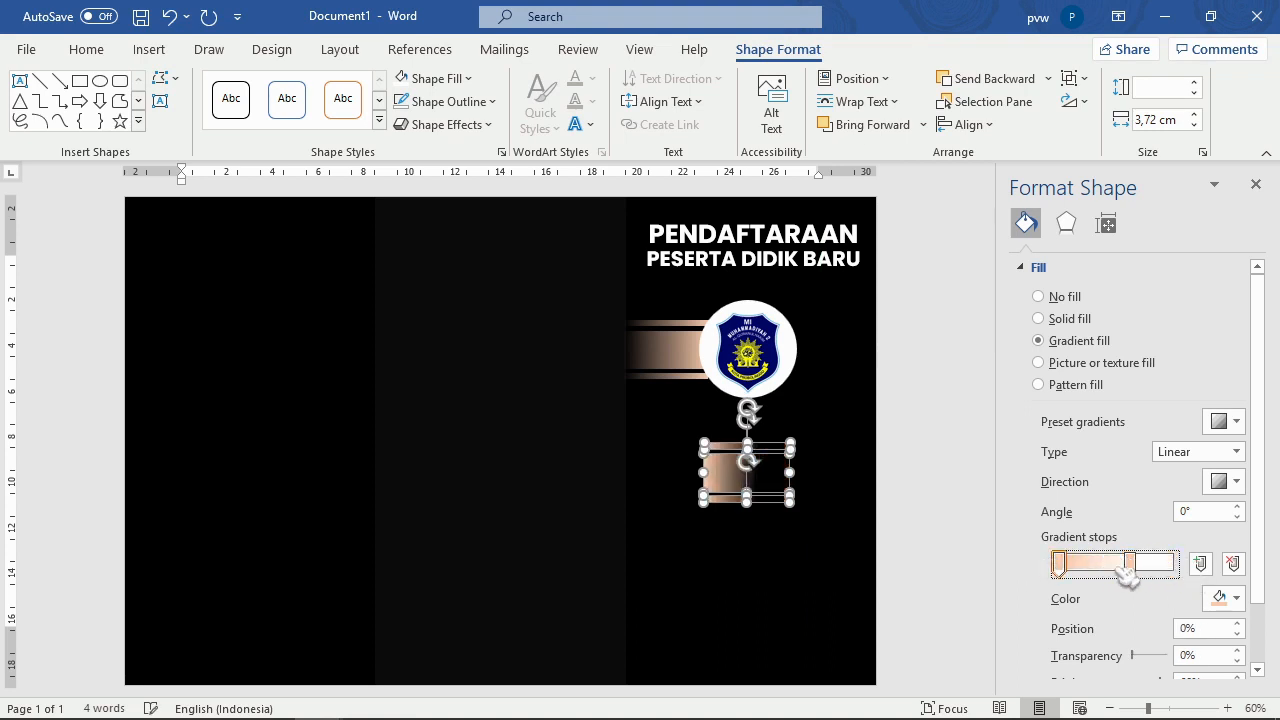
drag(1136, 566, 1273, 570)
Step: Fit the copied bars, about 4.07 cm wide, between the logo and the page's right edge, and send them behind the circle
drag(750, 488, 783, 345)
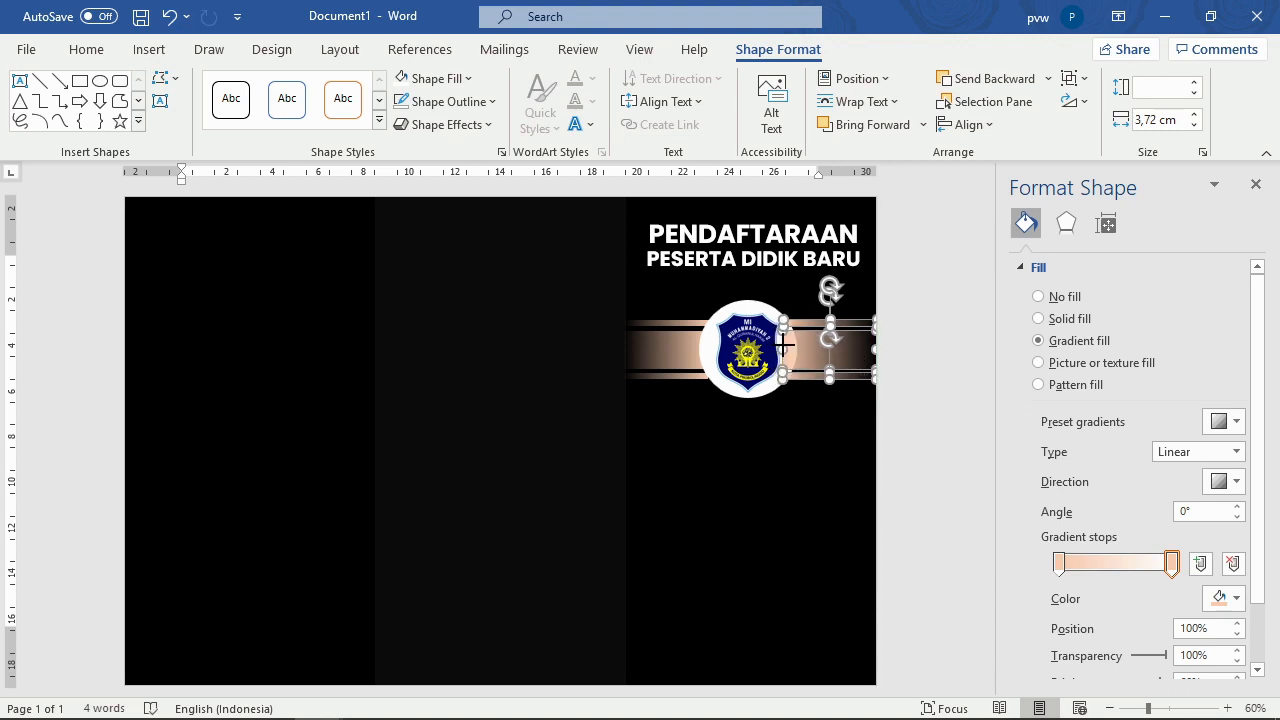
click(970, 80)
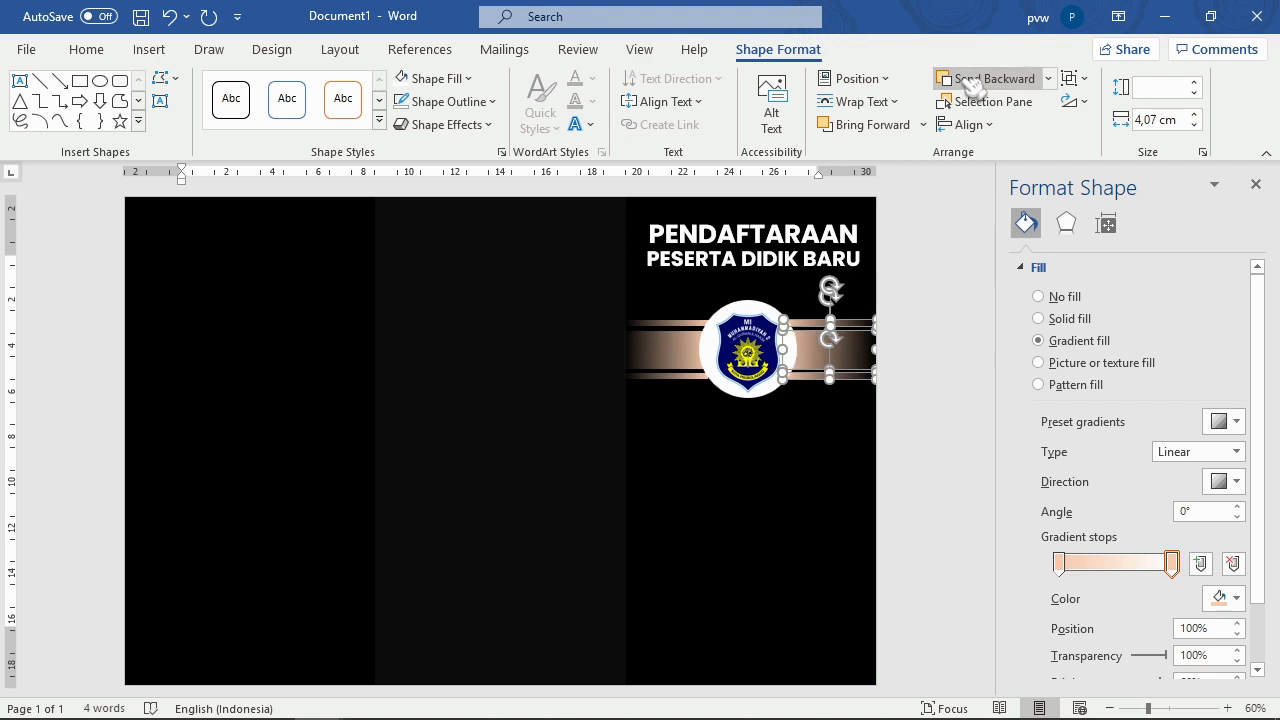
click(967, 291)
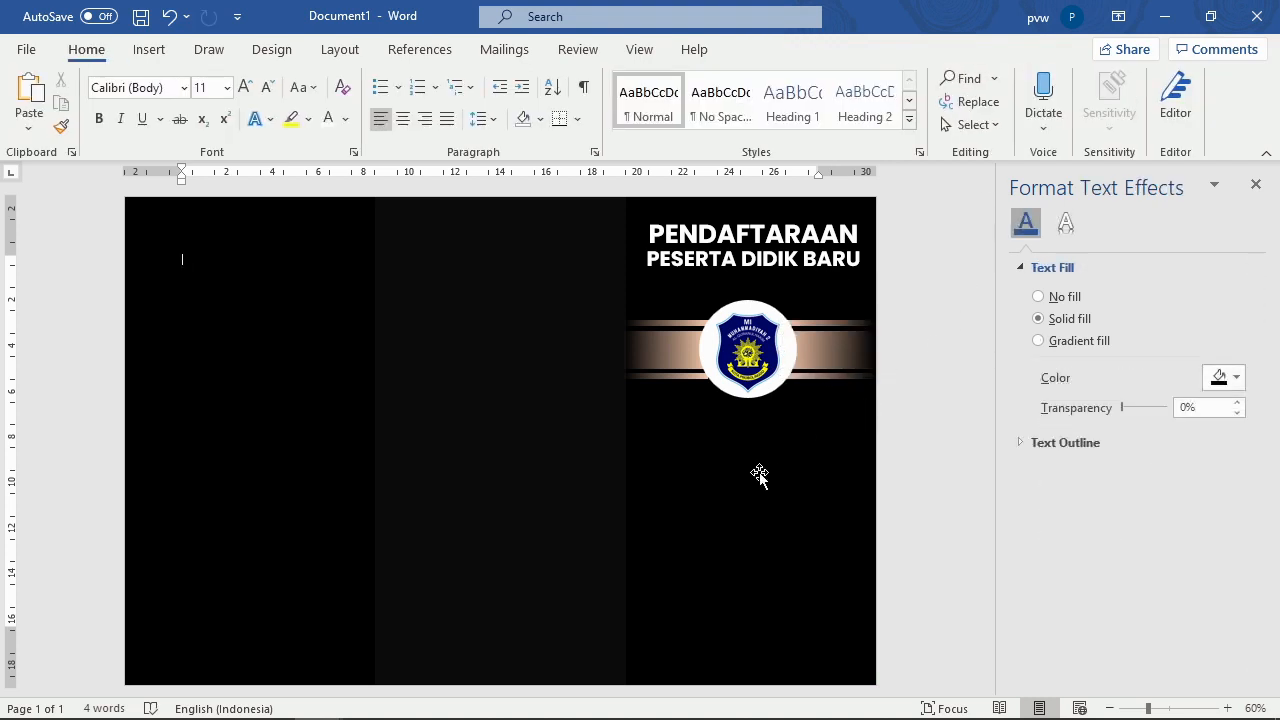
Step: Check the reference brochure in the other Word window and return to the working document
mouse_move(390, 693)
click(340, 705)
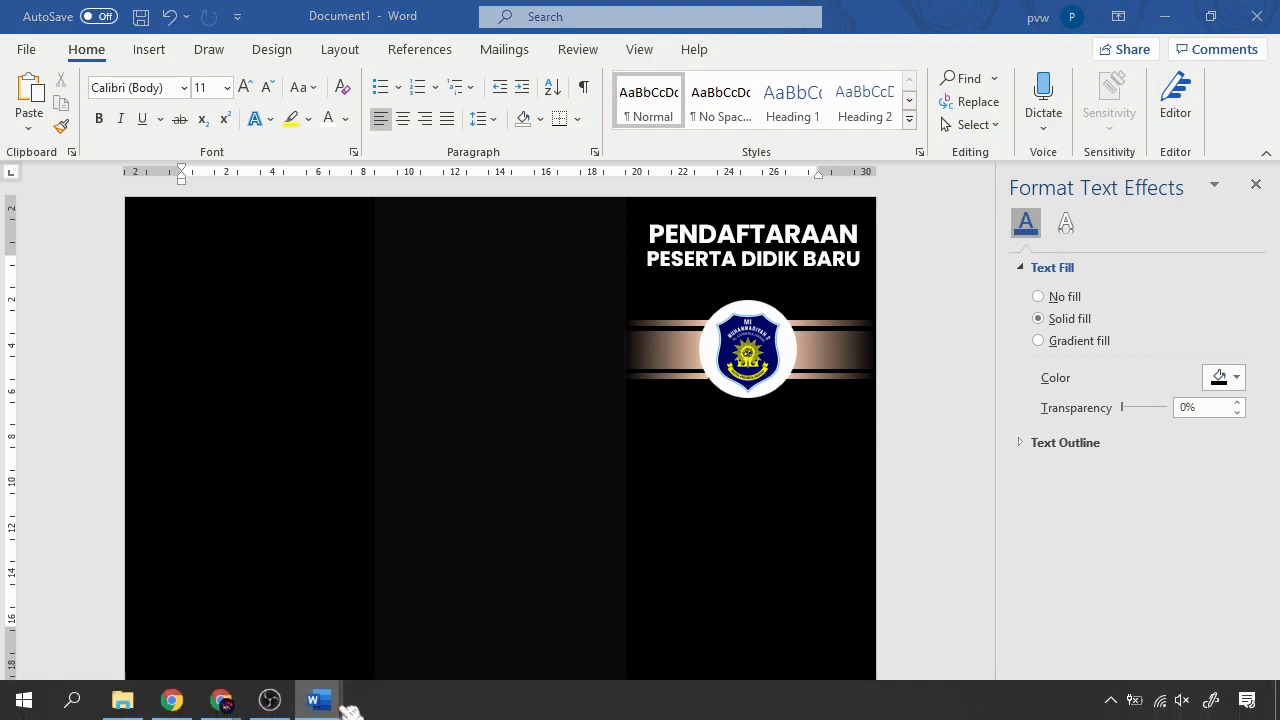
click(280, 640)
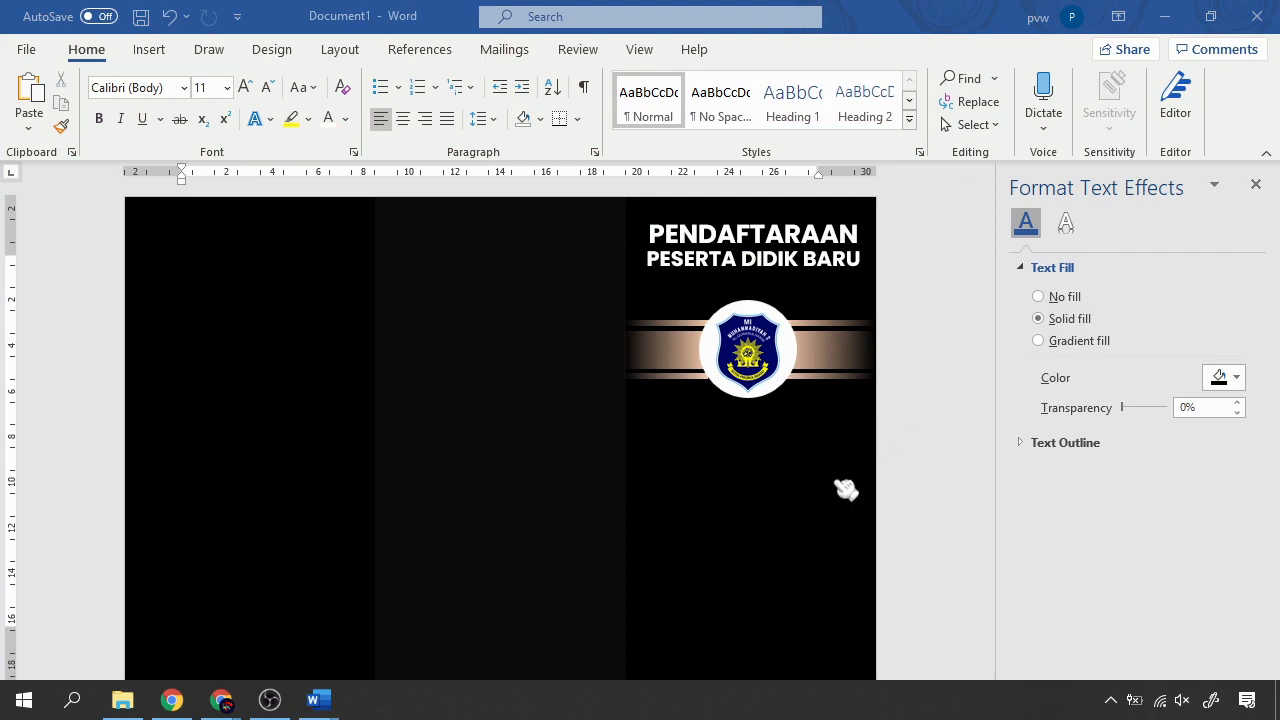
click(928, 430)
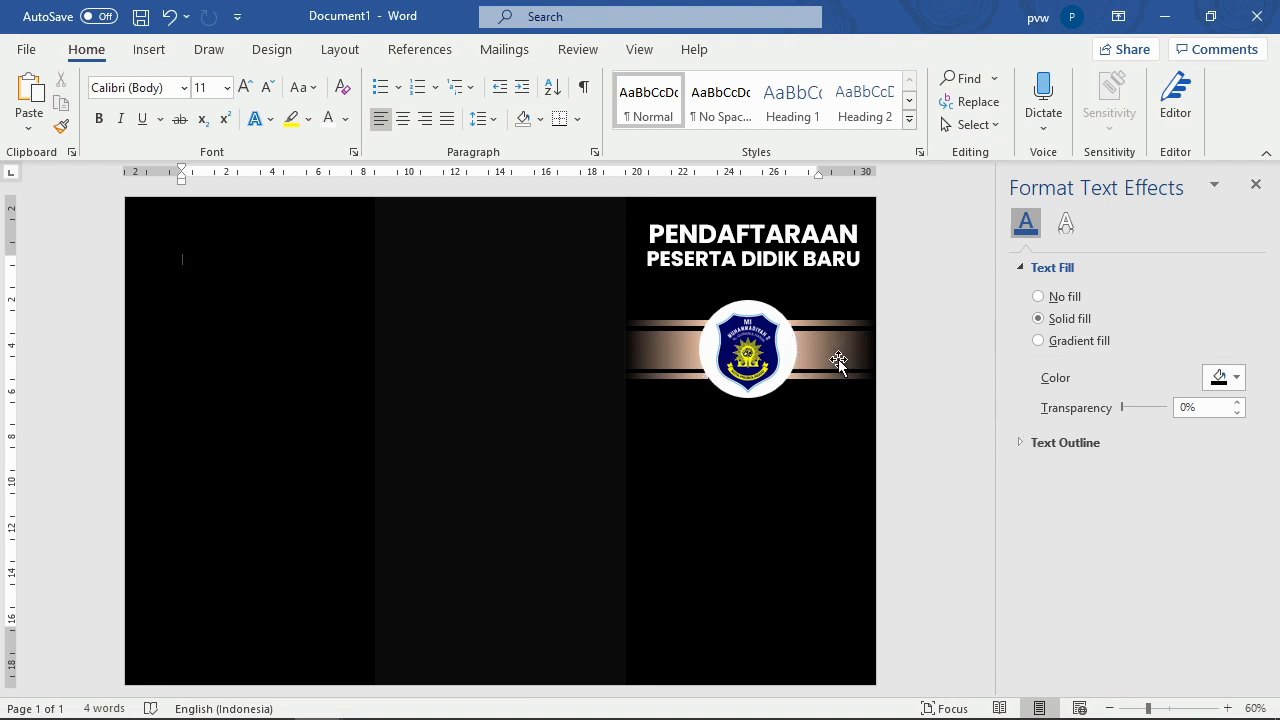
Step: Duplicate the "PENDAFTARAAN" title text box and place the copy just below the logo circle
click(808, 232)
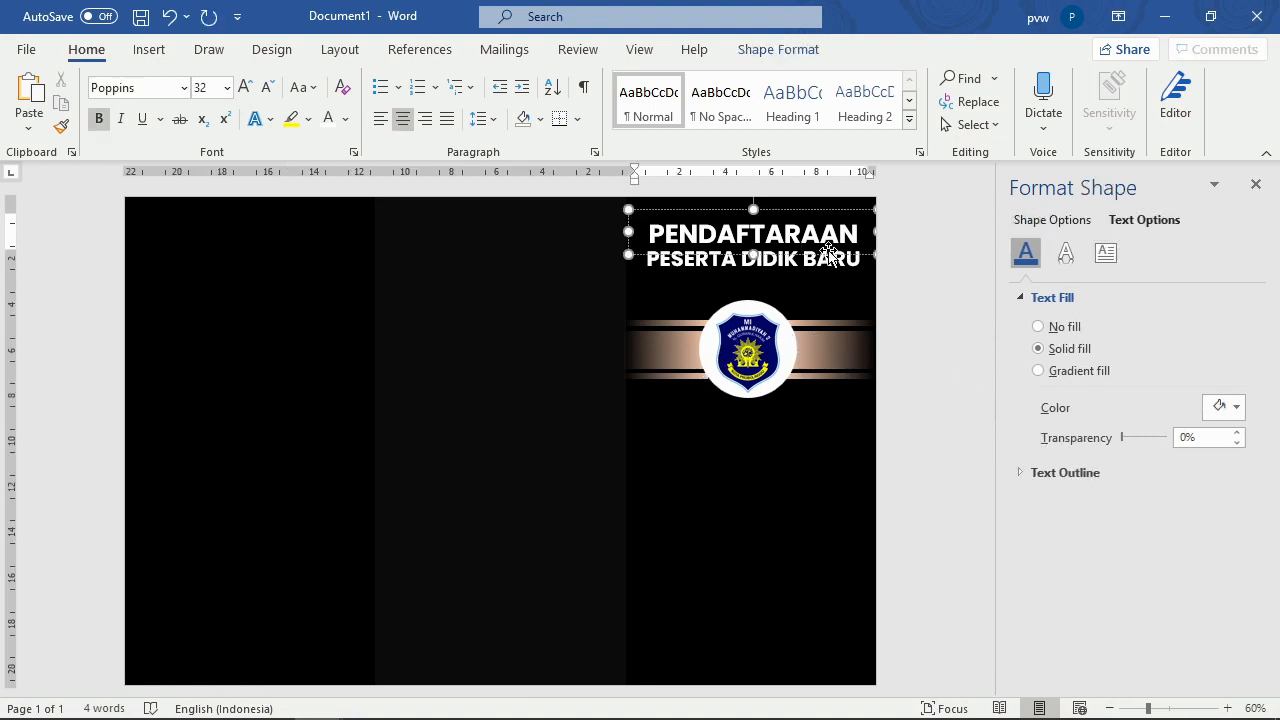
double_click(829, 255)
drag(840, 260, 829, 457)
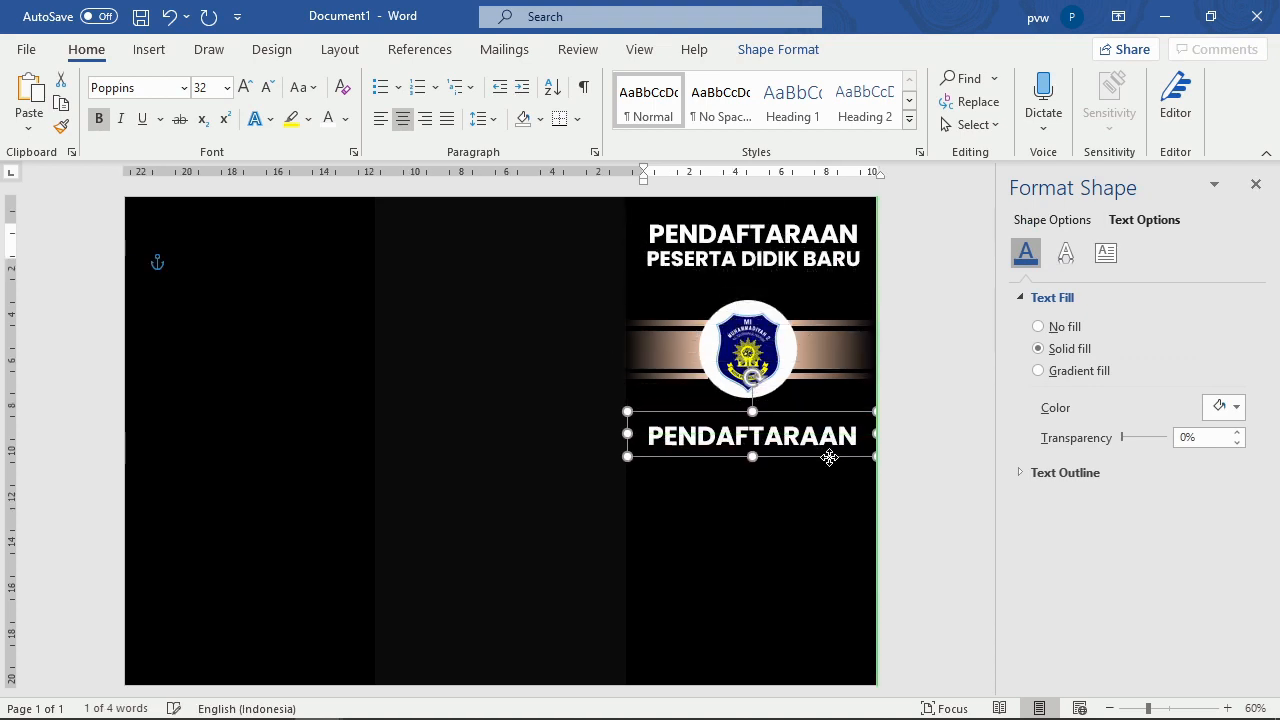
Step: Replace the copied title's text below the logo with "MI MUHAMMADIYAH 2"
click(820, 436)
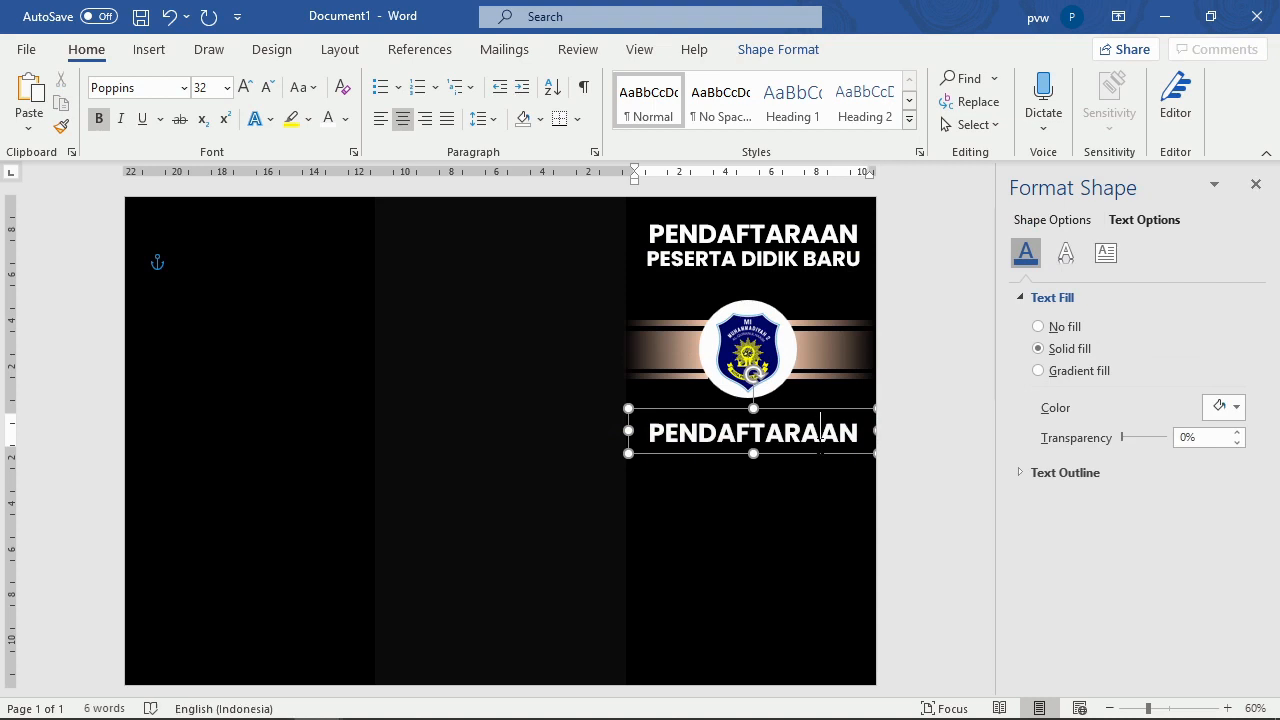
double_click(820, 436)
key(BackSpace)
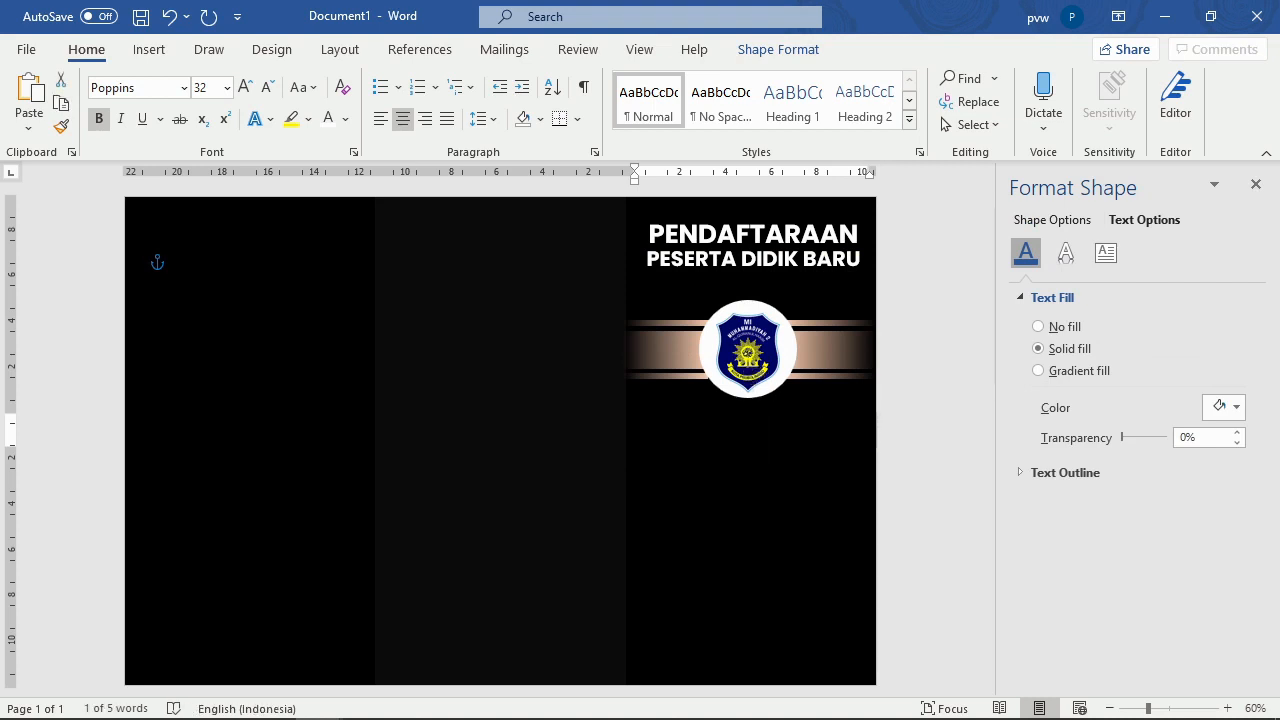
text(MI MUAH)
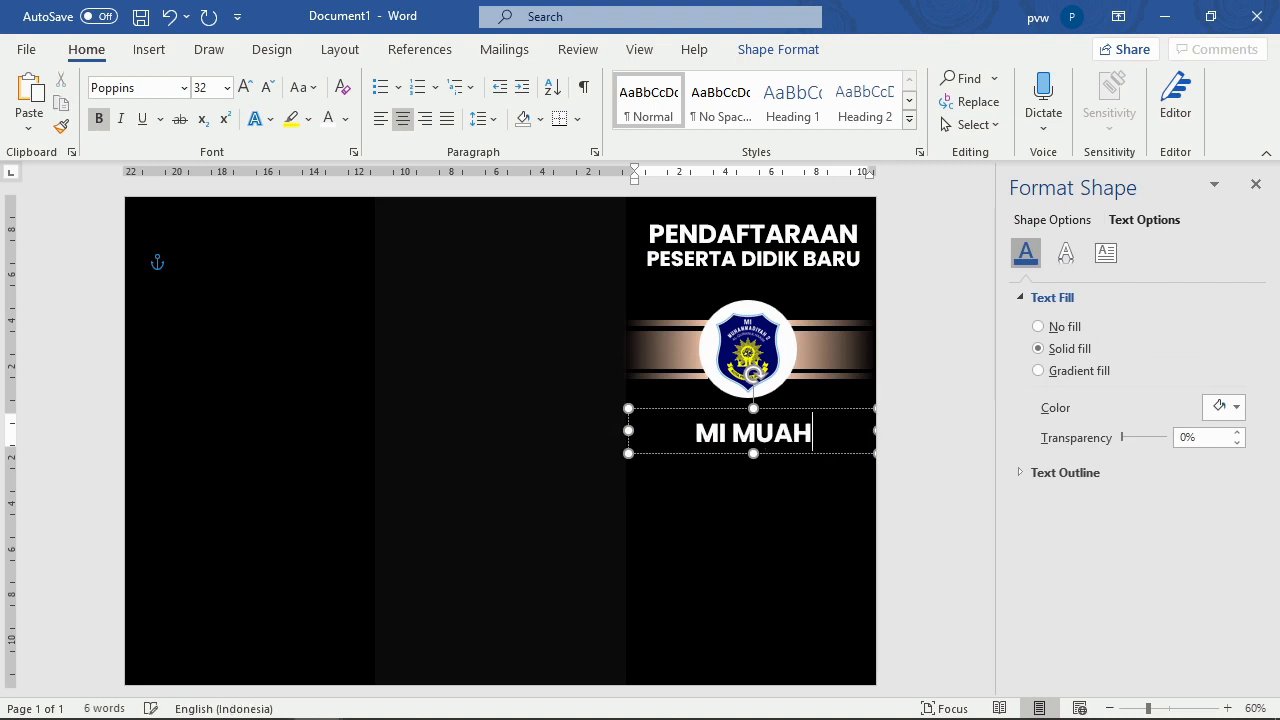
key(BackSpace)
key(BackSpace)
text(HAMMAD)
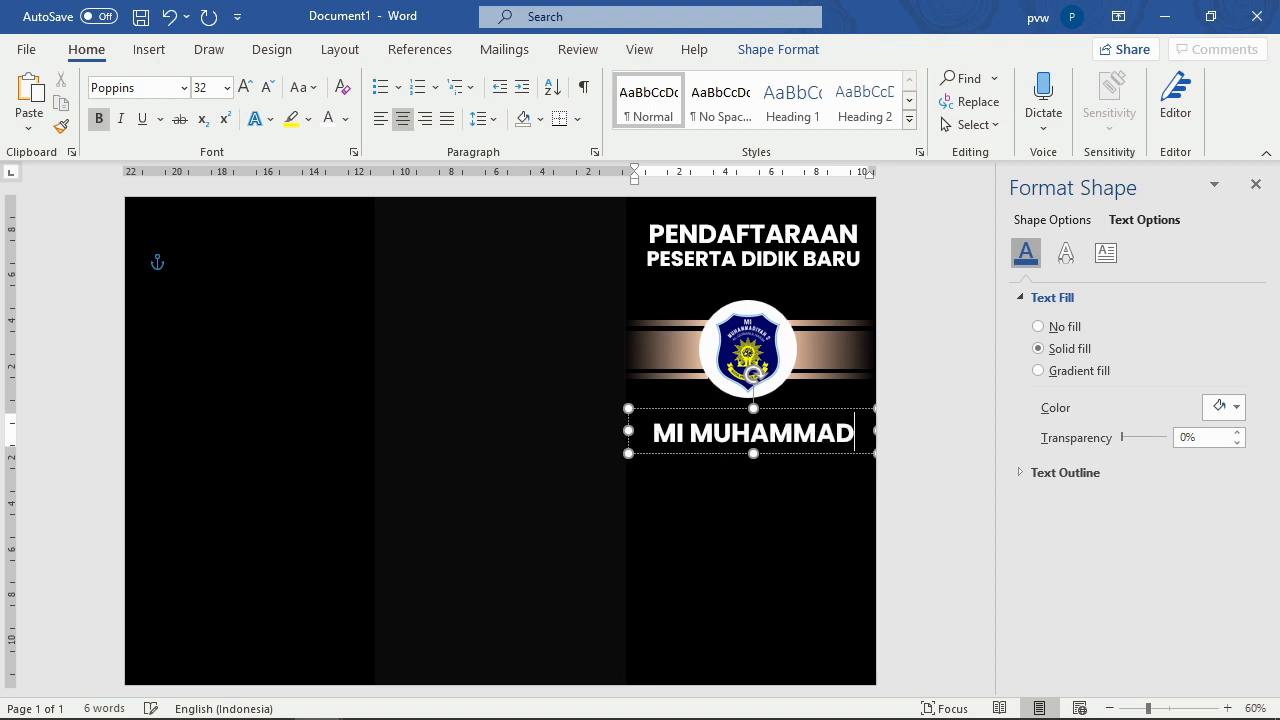
text(I)
key(ctrl+BackSpace)
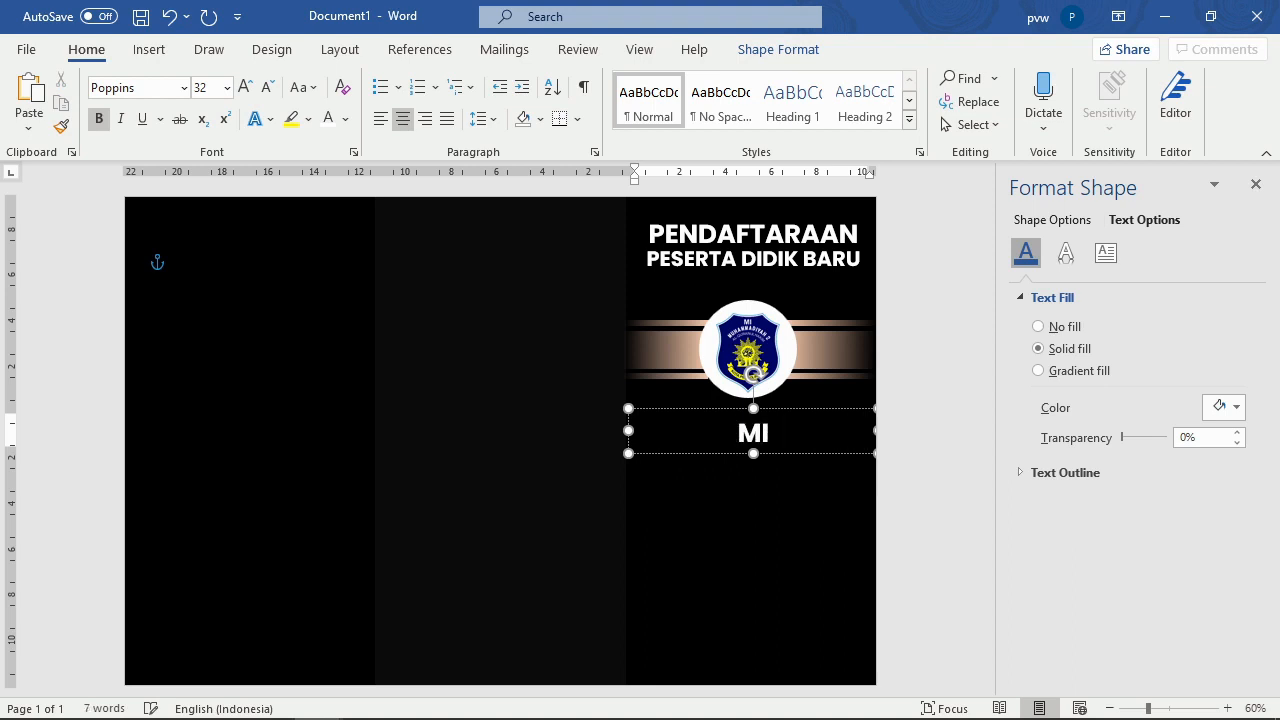
Step: Set the "MI MUHAMMADIYAH 2" line to 24 pt and align its text box with the right-hand panel's edges
key(ctrl+a)
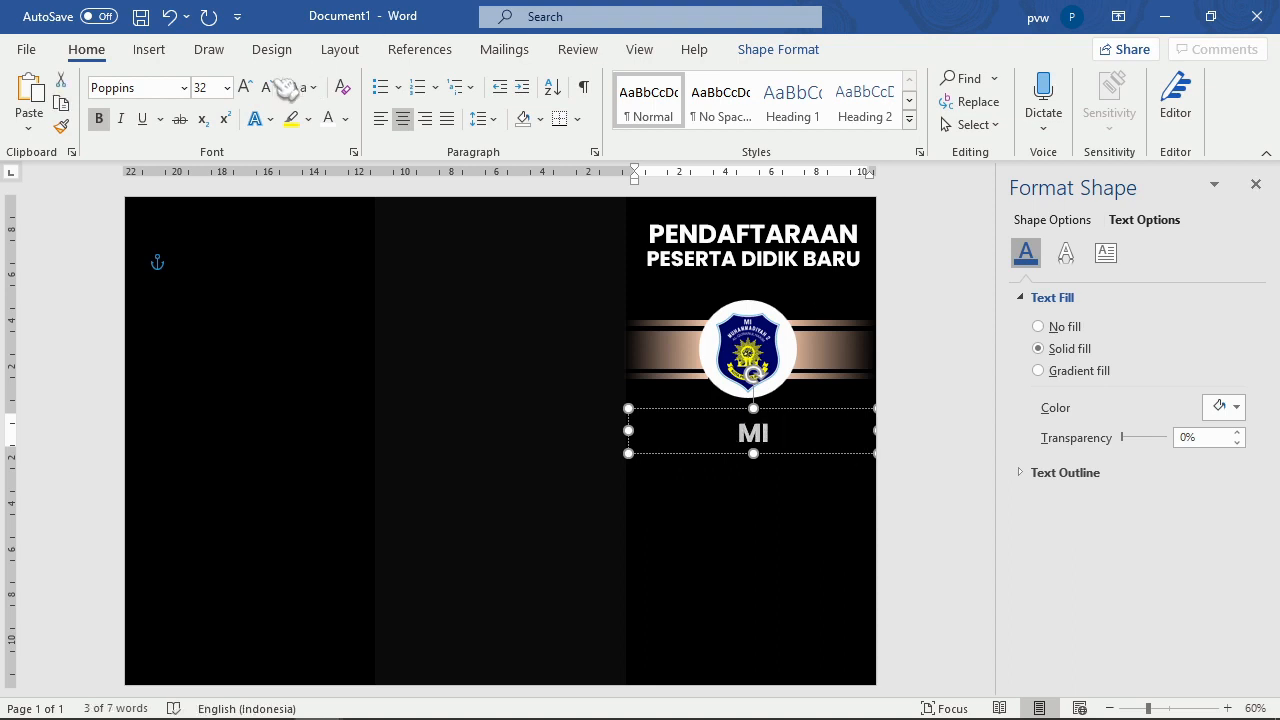
click(268, 88)
click(269, 88)
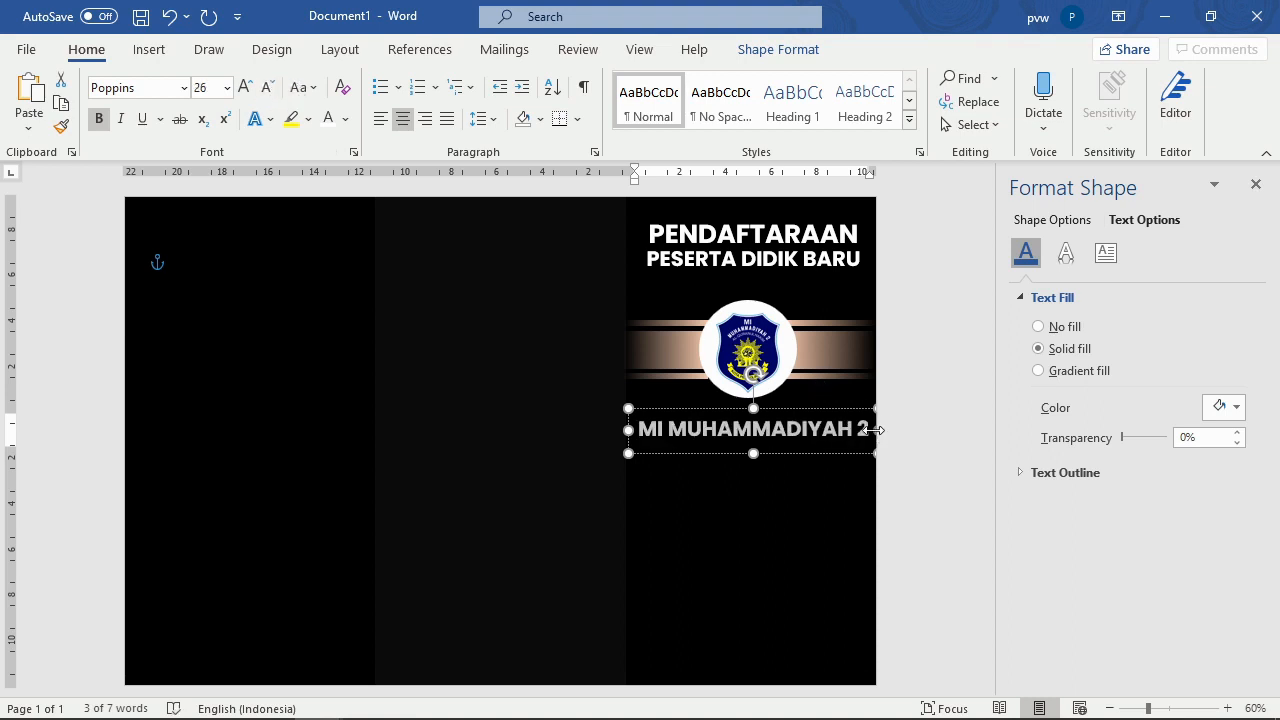
drag(874, 430, 881, 434)
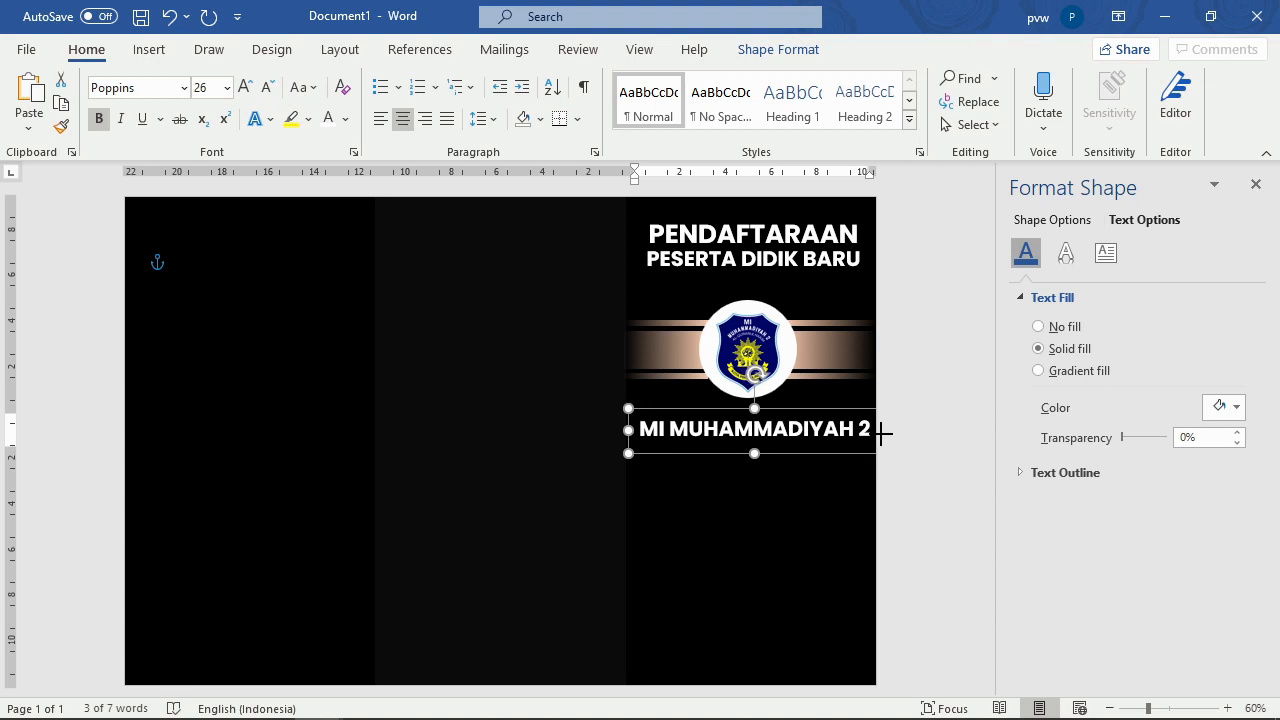
click(268, 88)
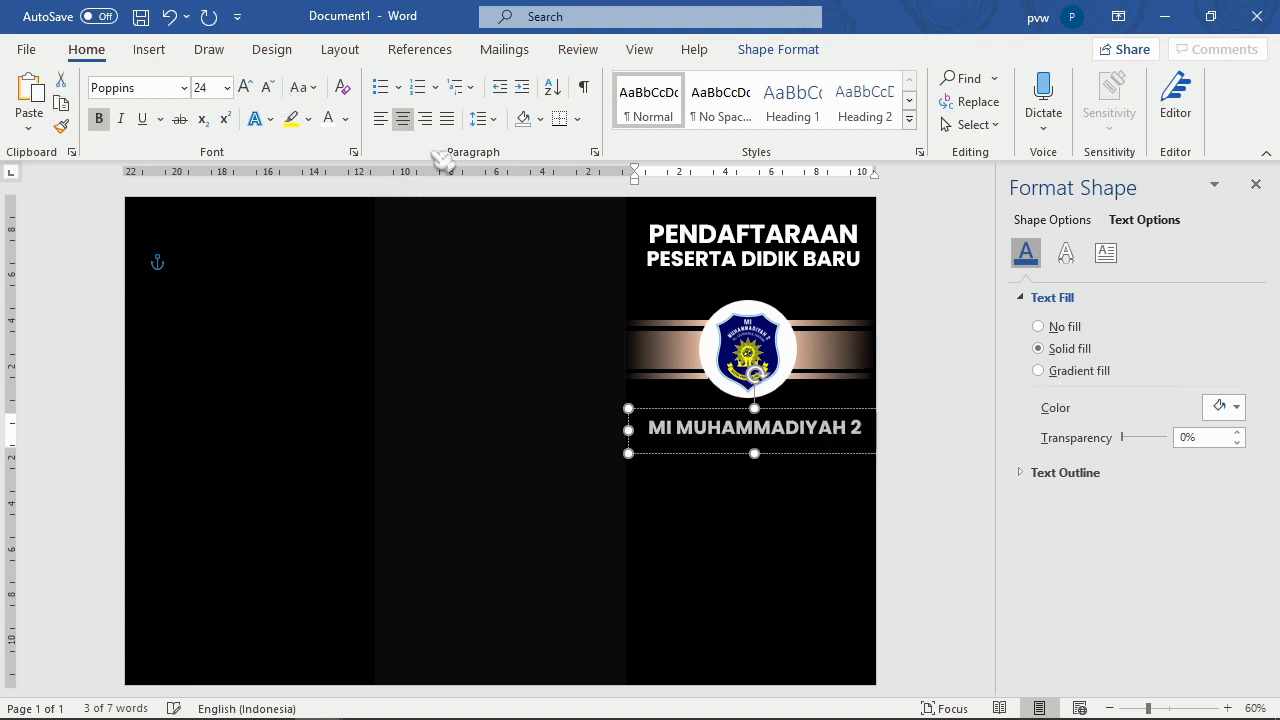
click(920, 443)
drag(817, 451, 813, 453)
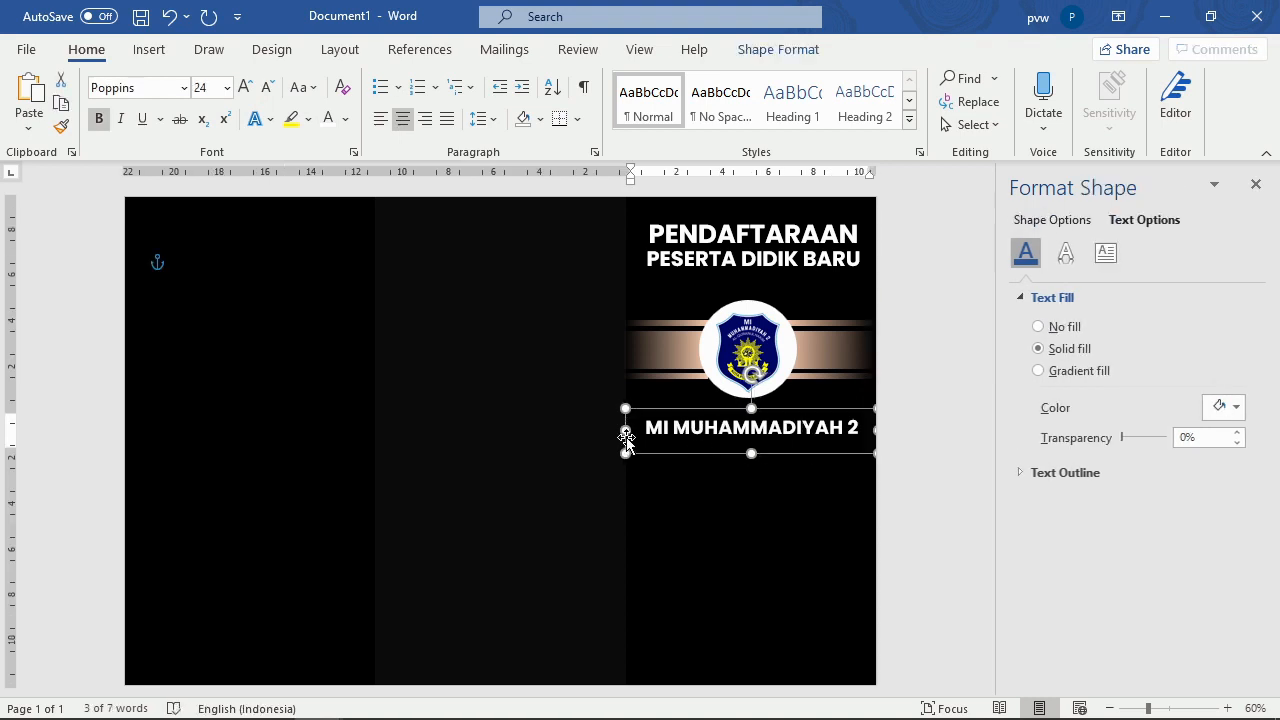
drag(624, 430, 625, 431)
Step: Duplicate the school name text box directly beneath it and change the copy's text to "KOTA PROBOLINGGO"
mouse_move(816, 457)
mouse_down()
mouse_move(797, 486)
mouse_move(805, 476)
mouse_up()
triple_click(812, 455)
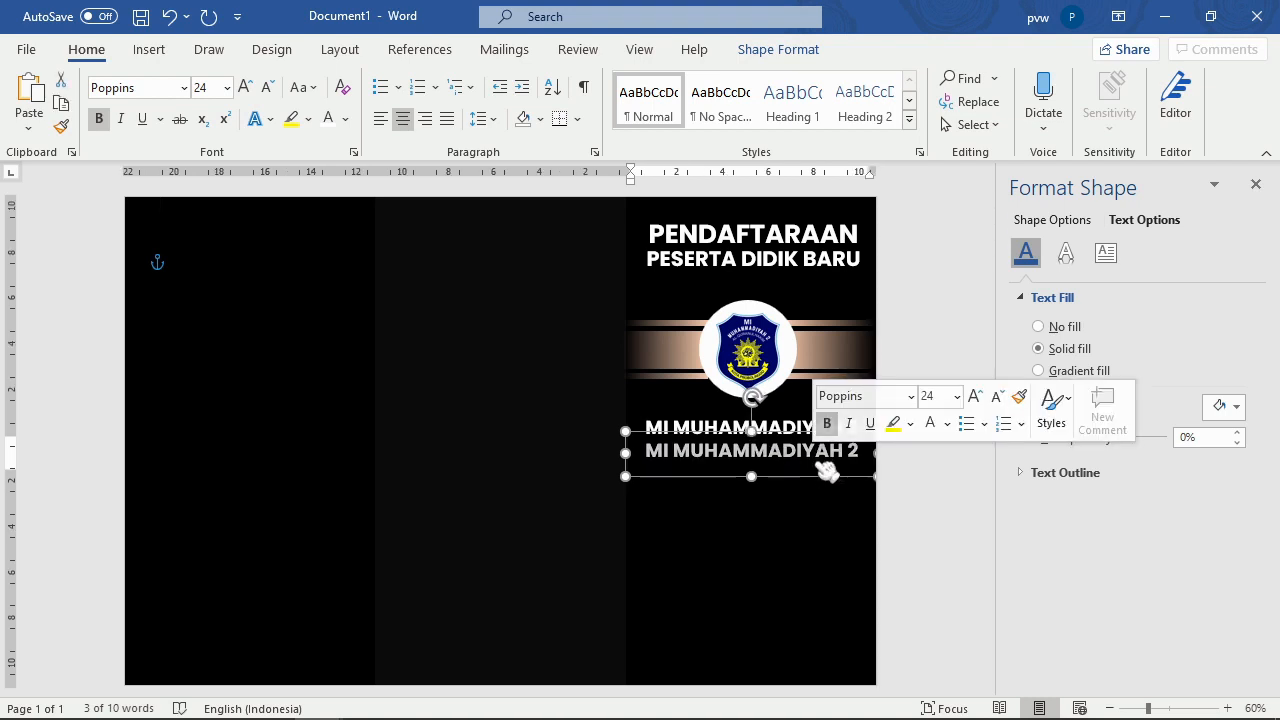
text(KOTA )
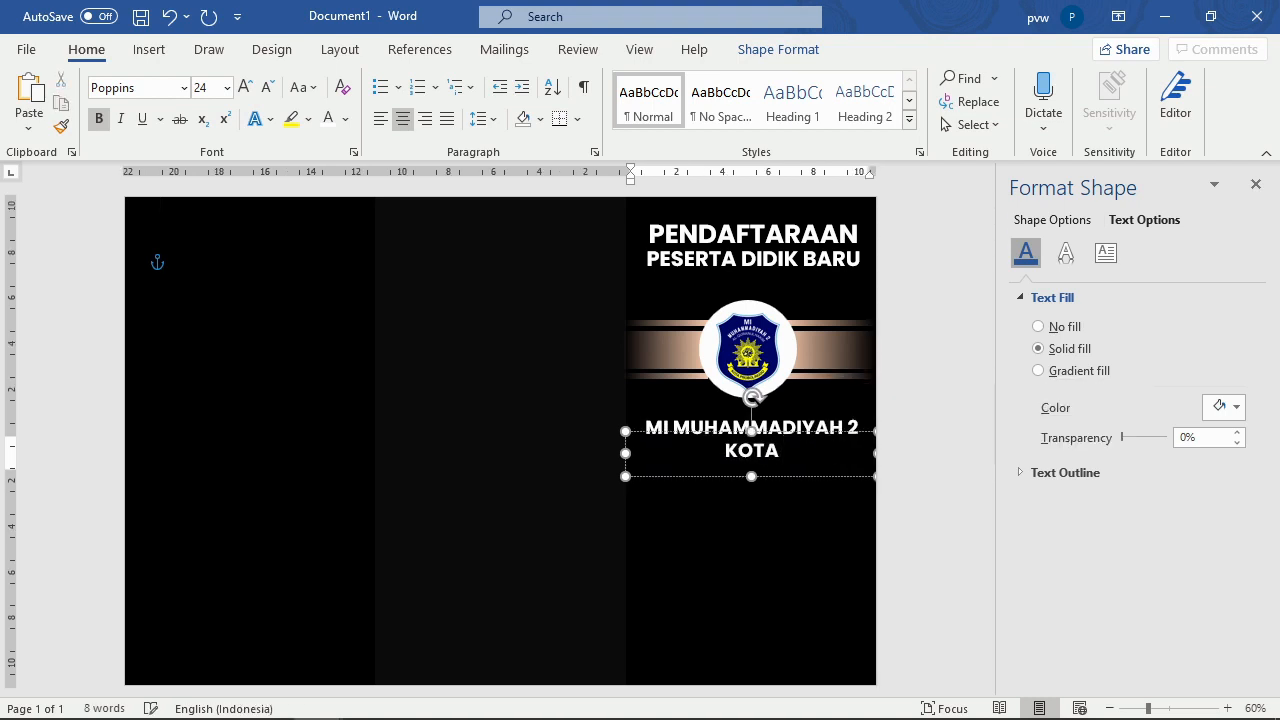
text(PROBOLIN)
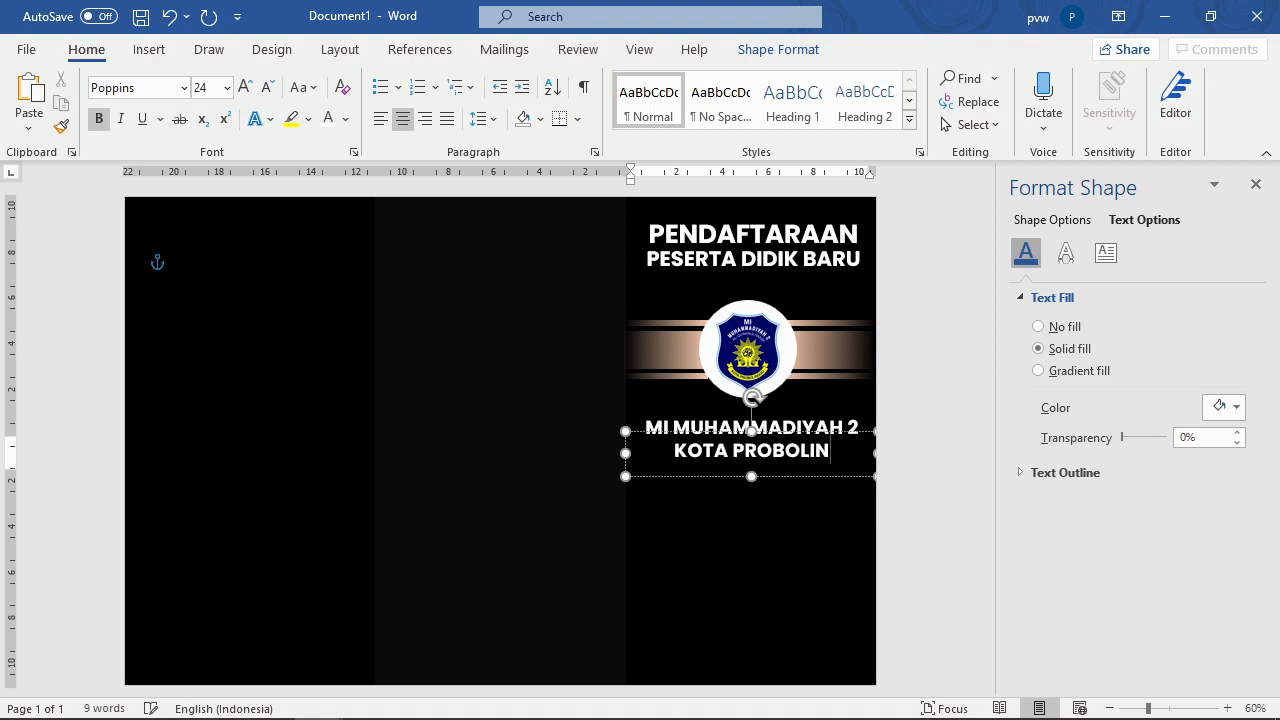
text(GGOO)
key(BackSpace)
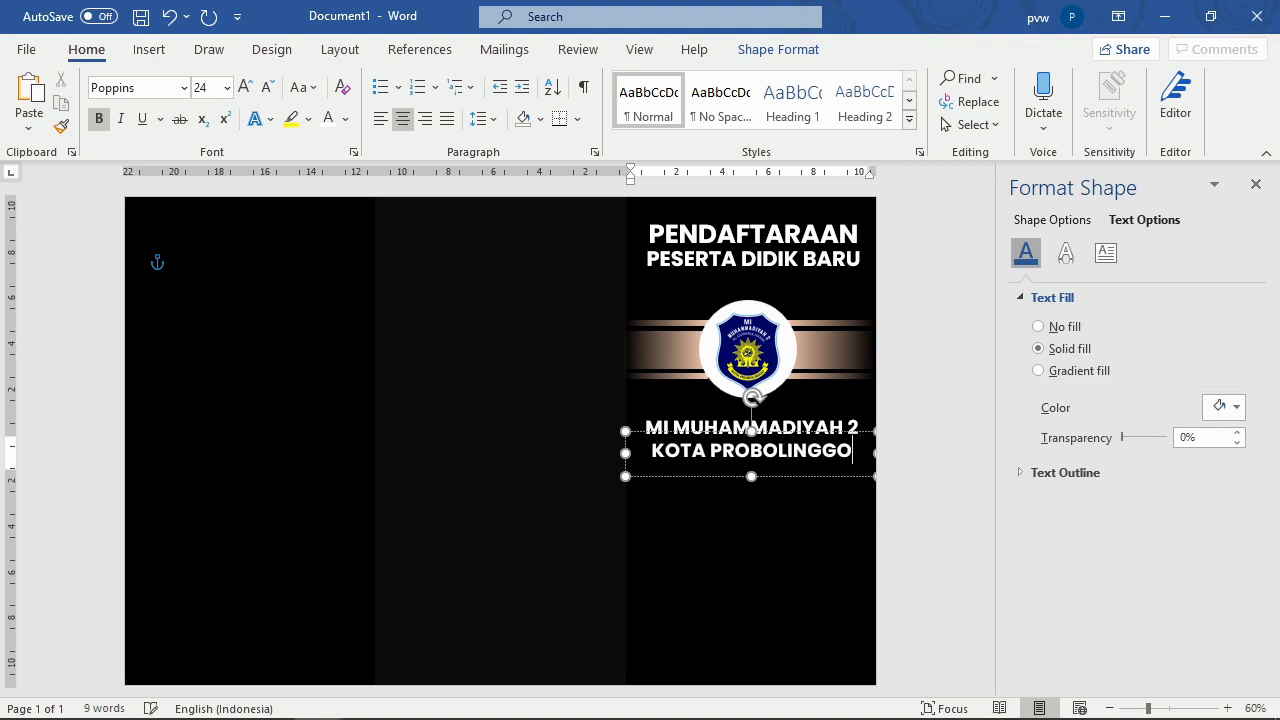
click(962, 452)
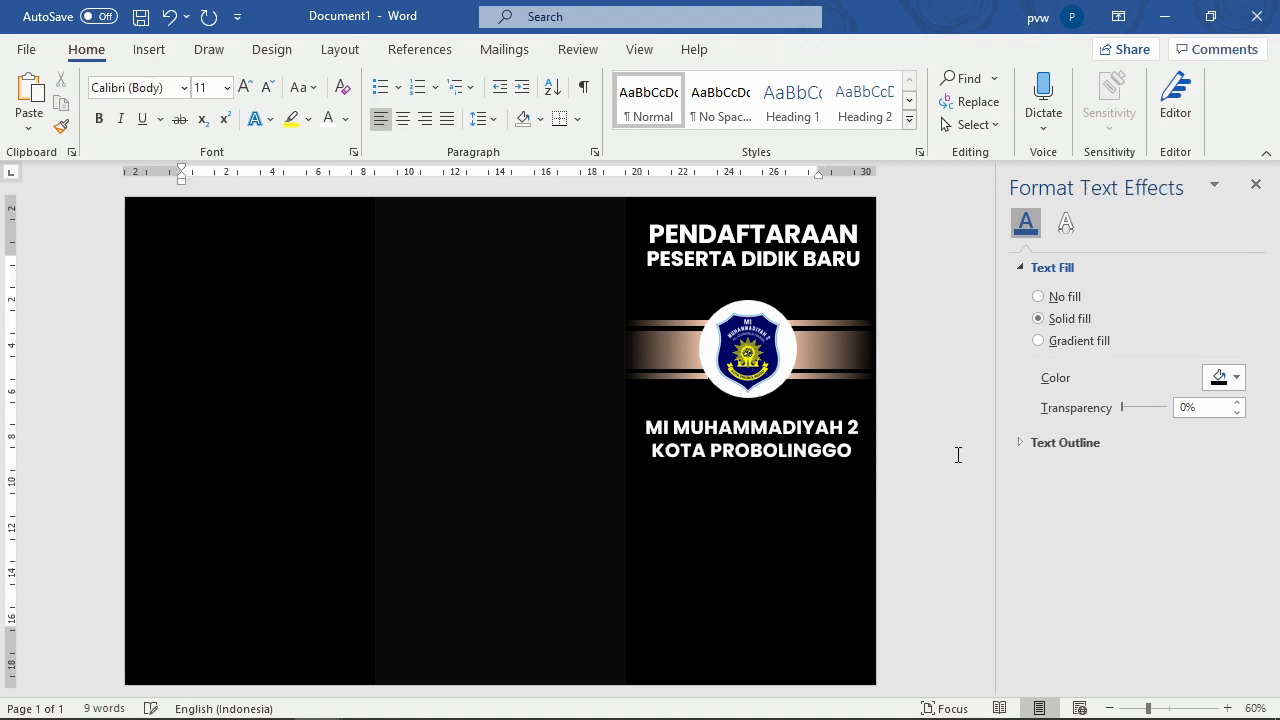
Step: Check the right-hand panel of the reference brochure banner1.docx and return to the working document
mouse_move(346, 700)
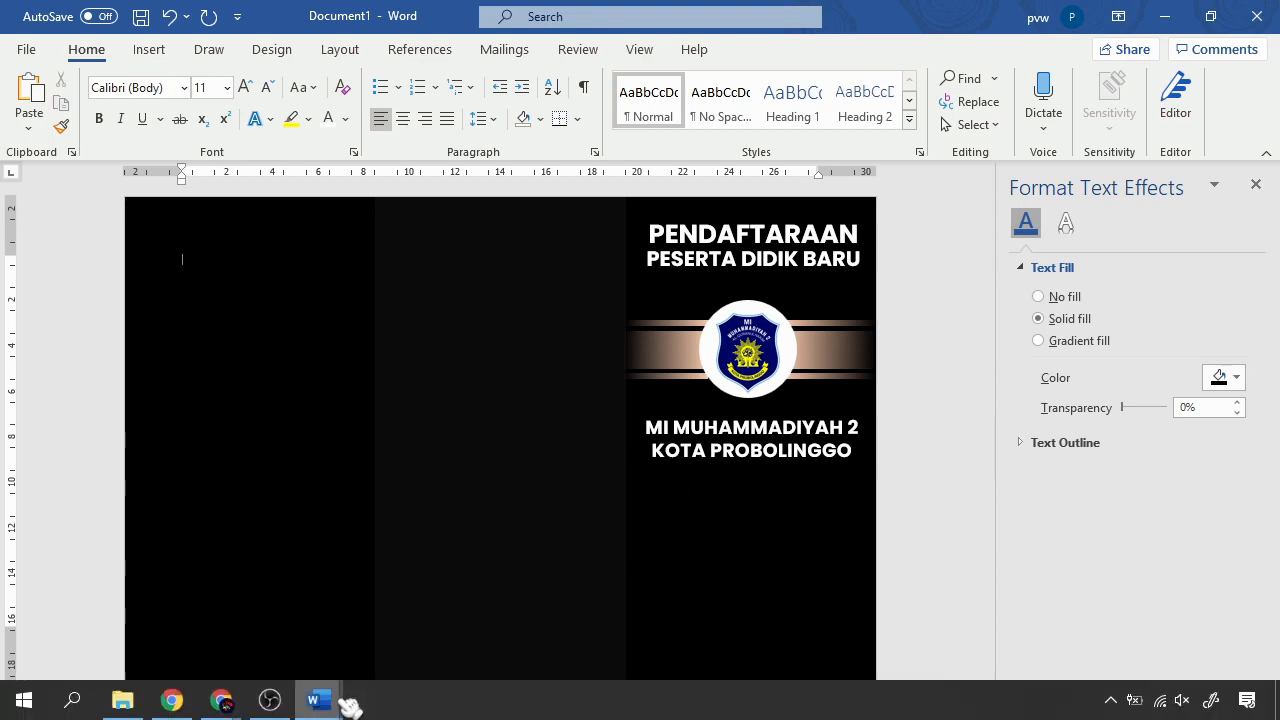
click(288, 664)
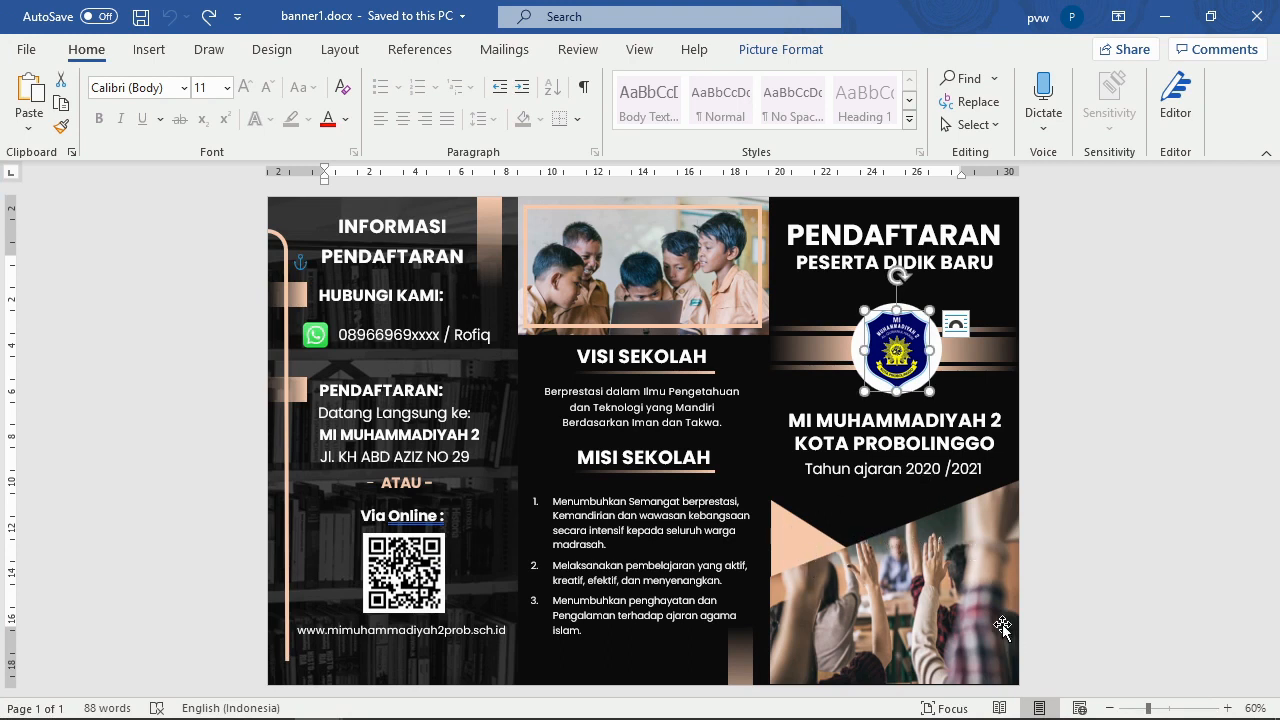
click(1172, 12)
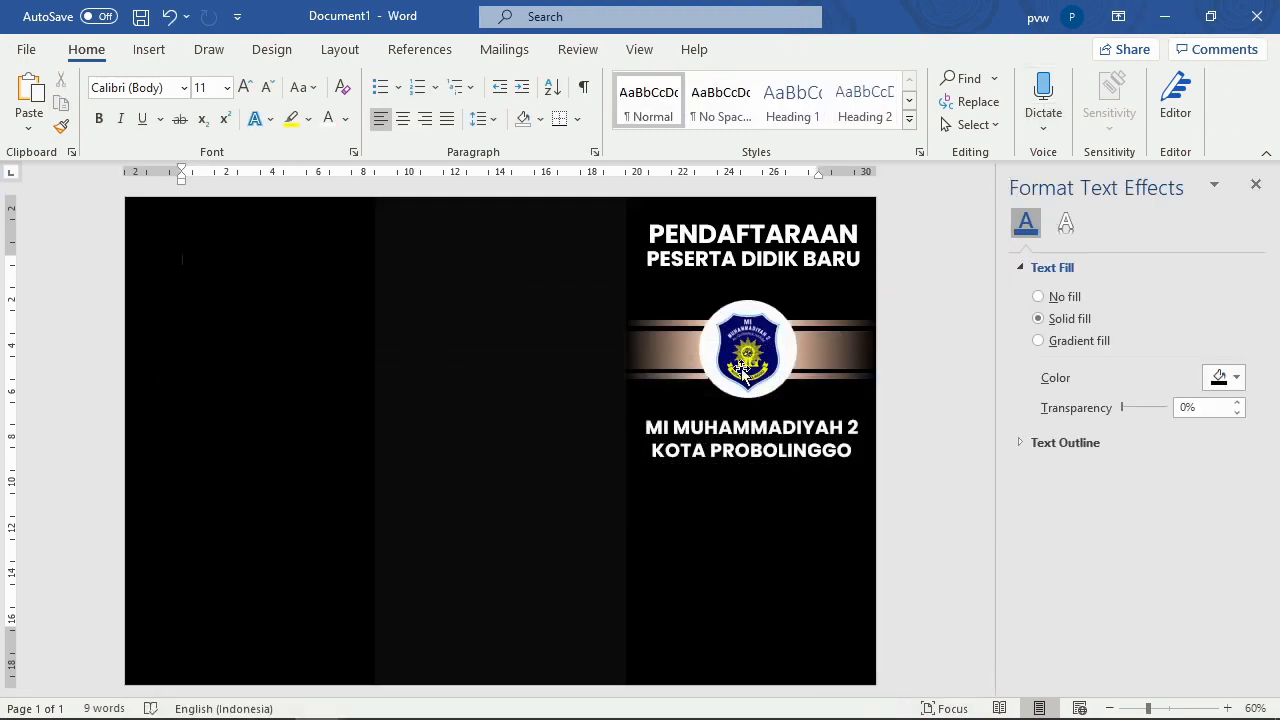
Step: Copy the "KOTA PROBOLINGGO" text box and place the copy directly below the original
click(757, 450)
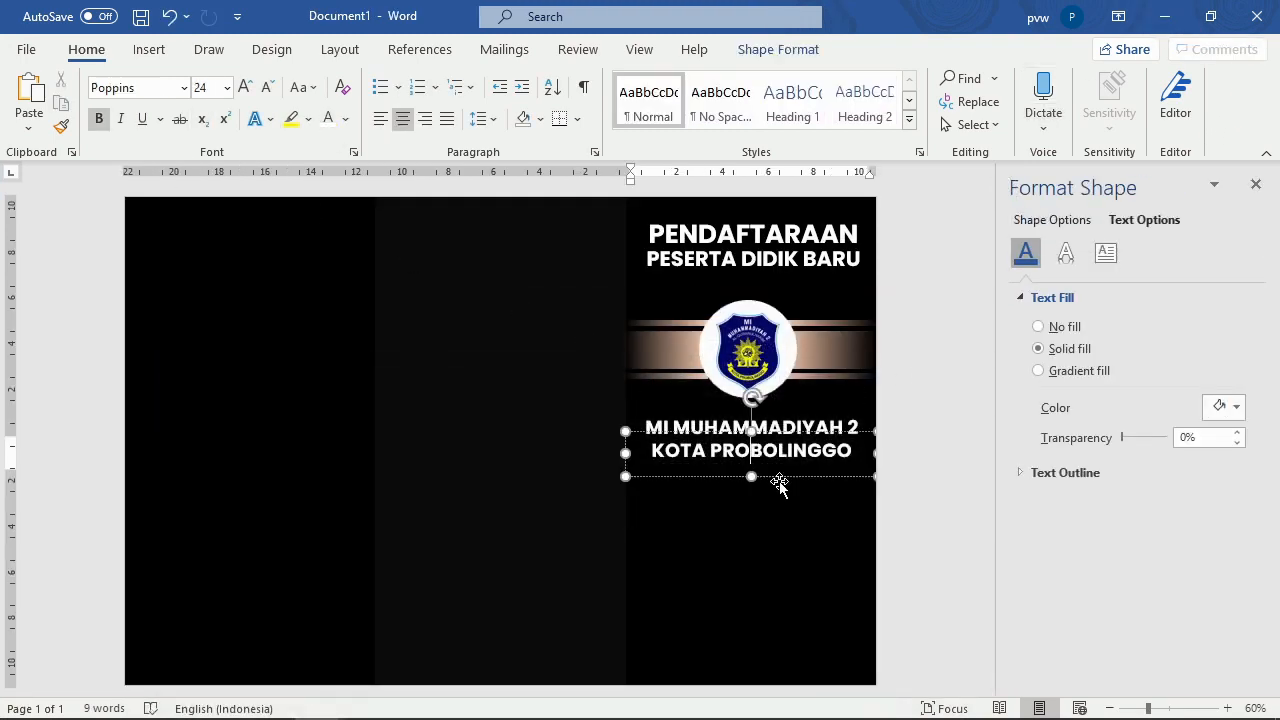
click(778, 477)
key(ctrl+c)
key(ctrl+v)
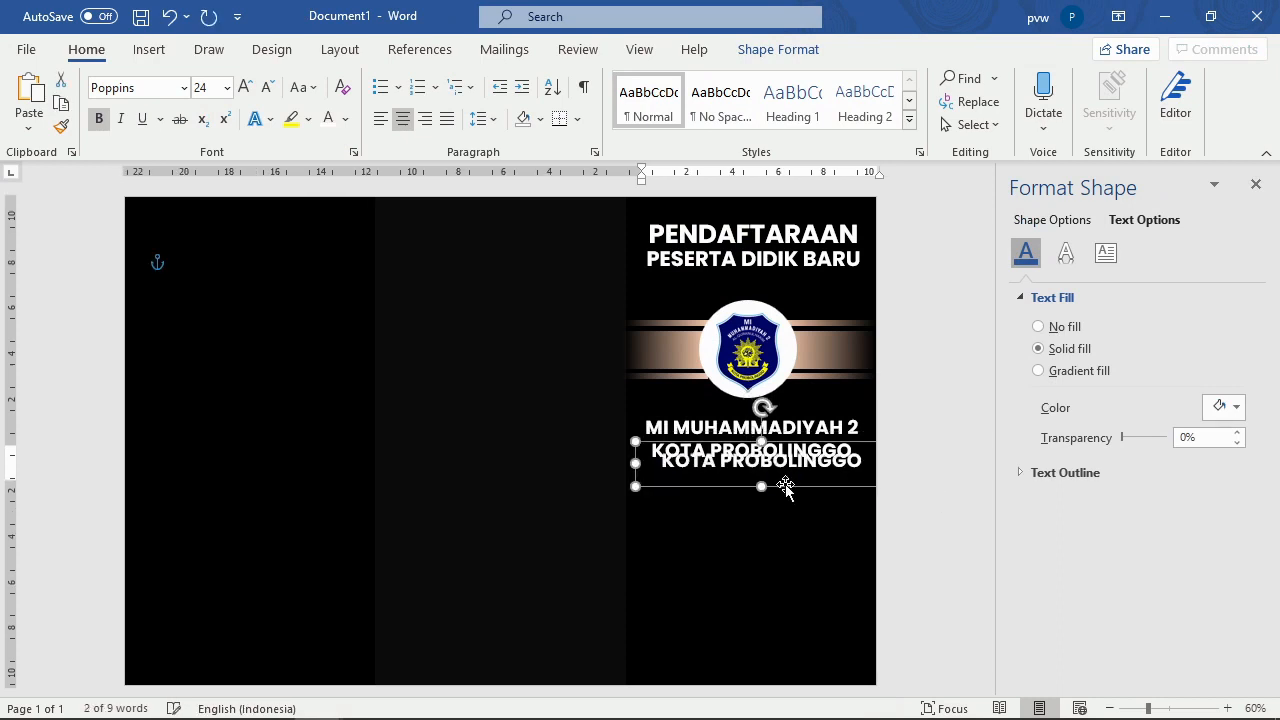
drag(787, 485, 777, 508)
Step: Replace the lowest text box's content with "Tahun ajaran 2020/2021"
triple_click(784, 488)
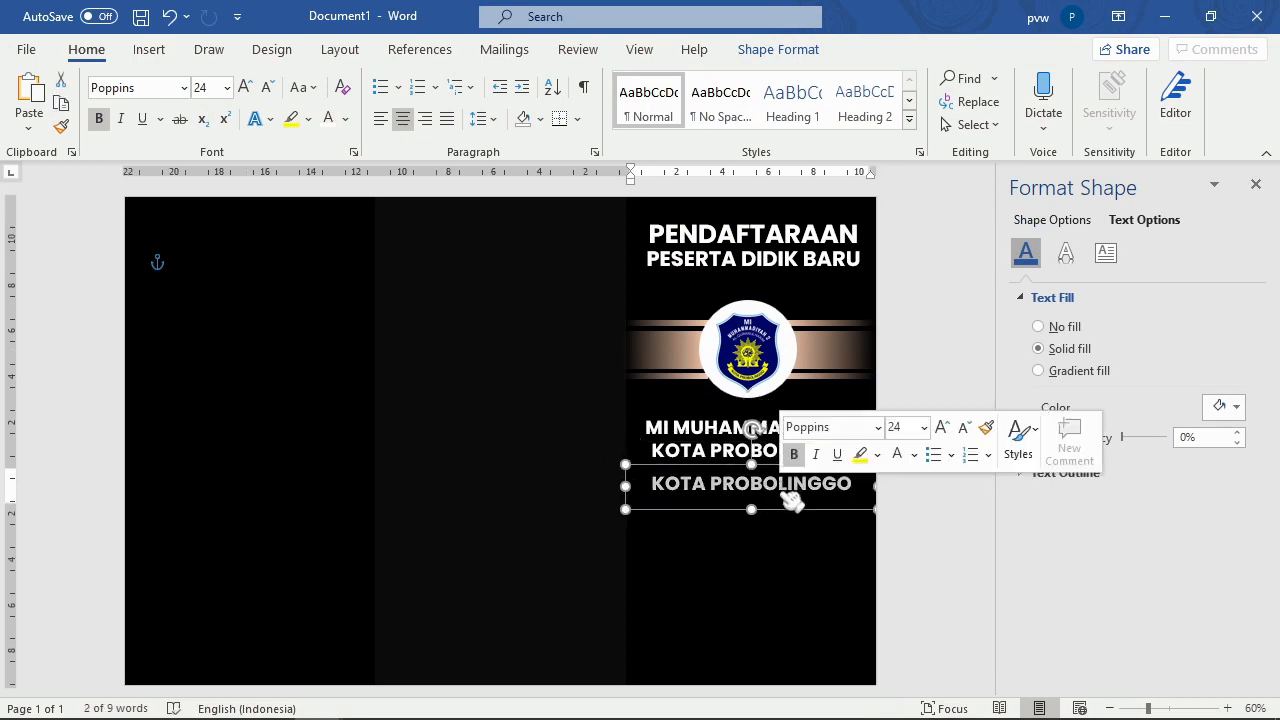
text(t)
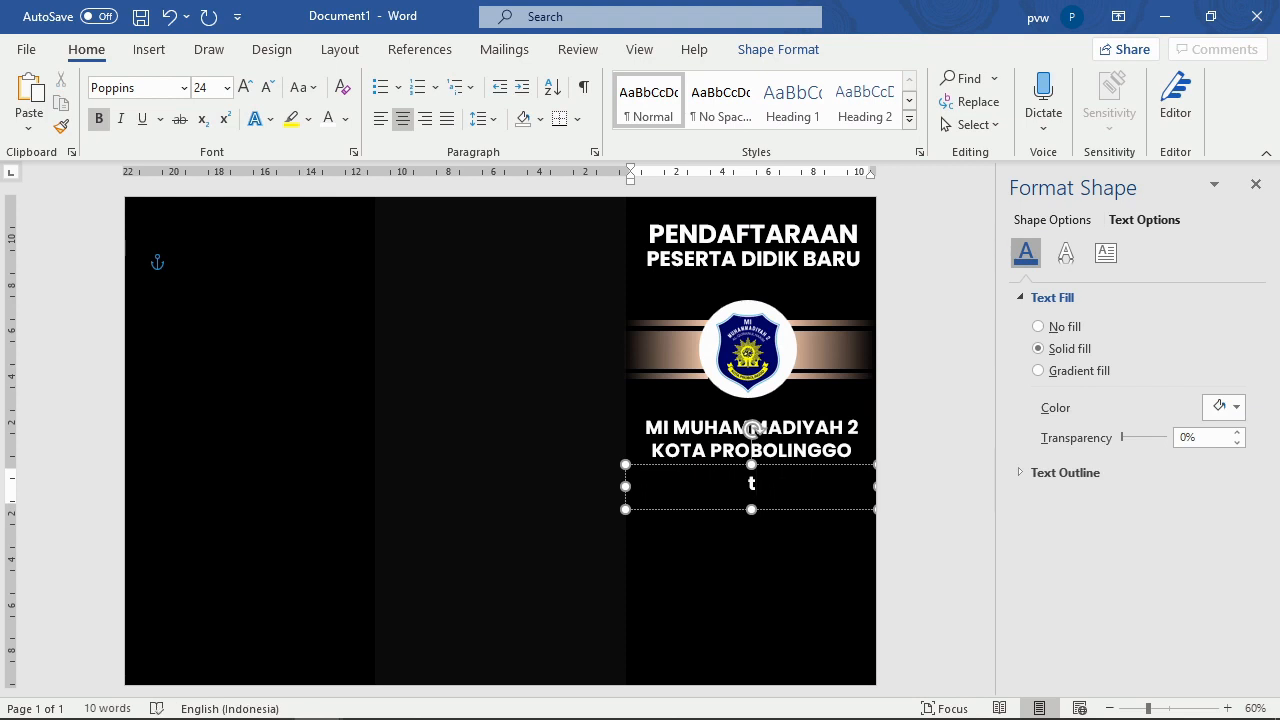
key(BackSpace)
text(Tahun ajara)
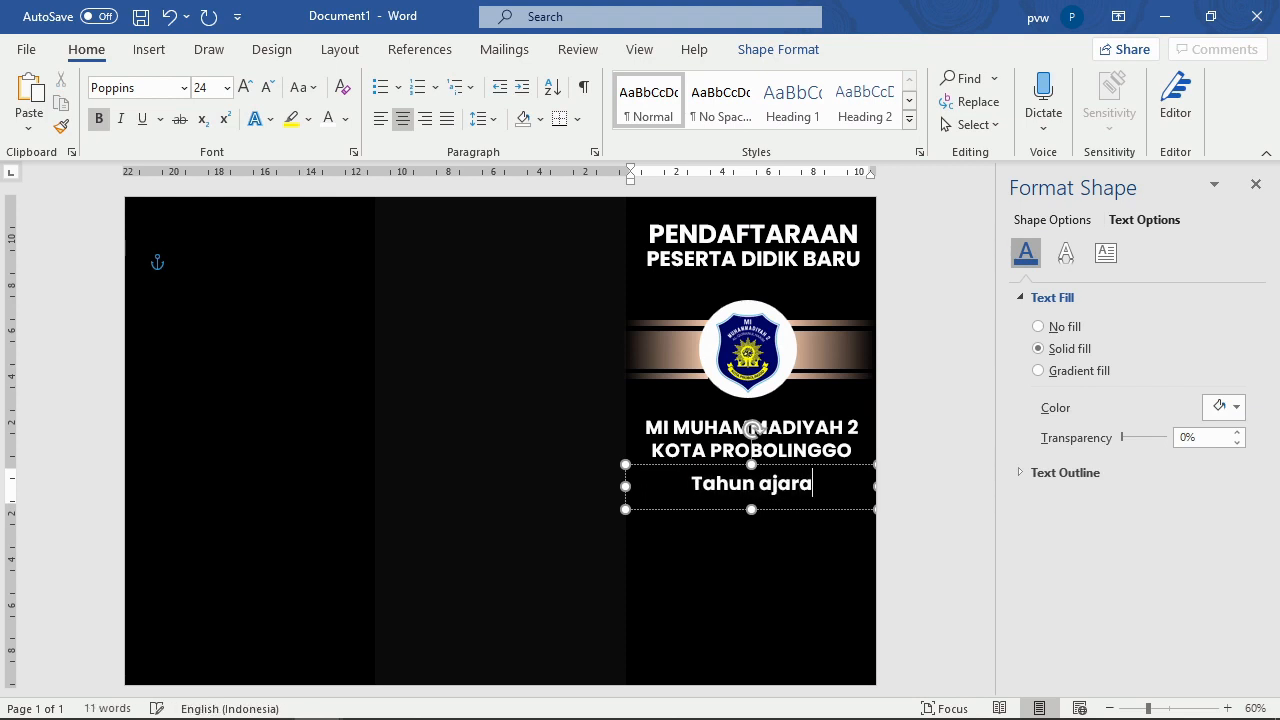
text(n 2020/20)
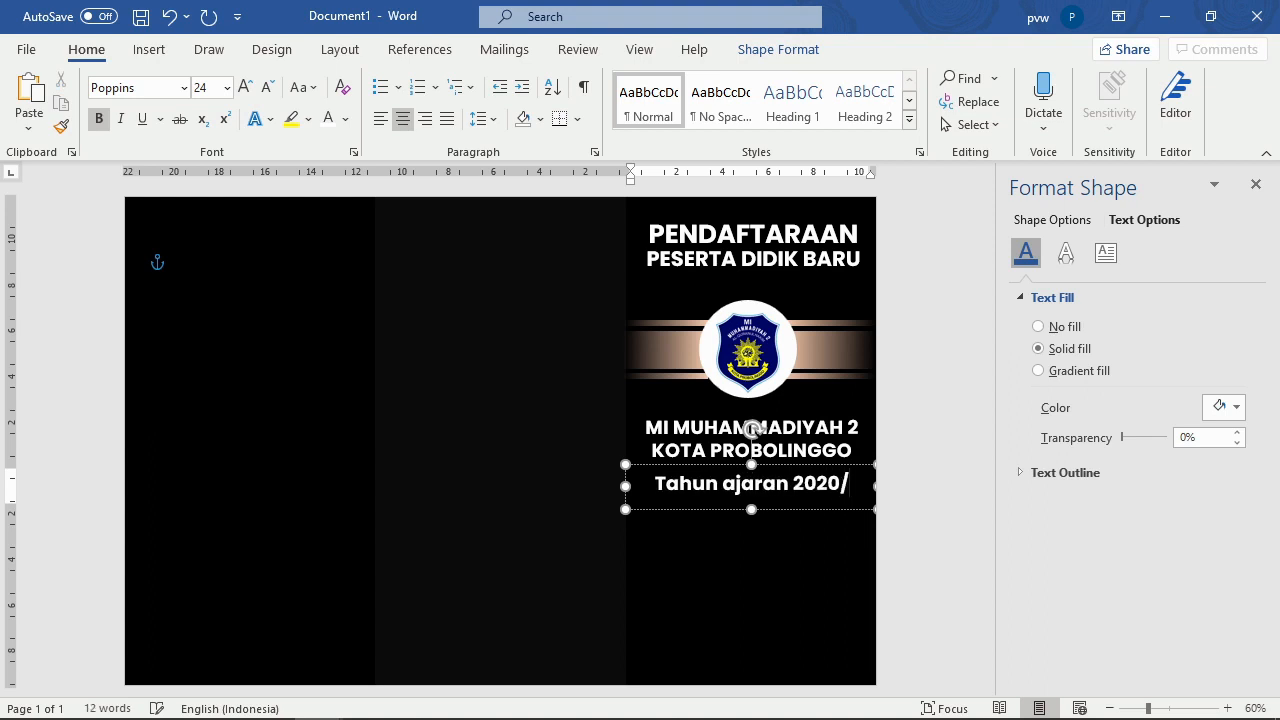
key(BackSpace)
key(BackSpace)
key(BackSpace)
key(BackSpace)
text(1)
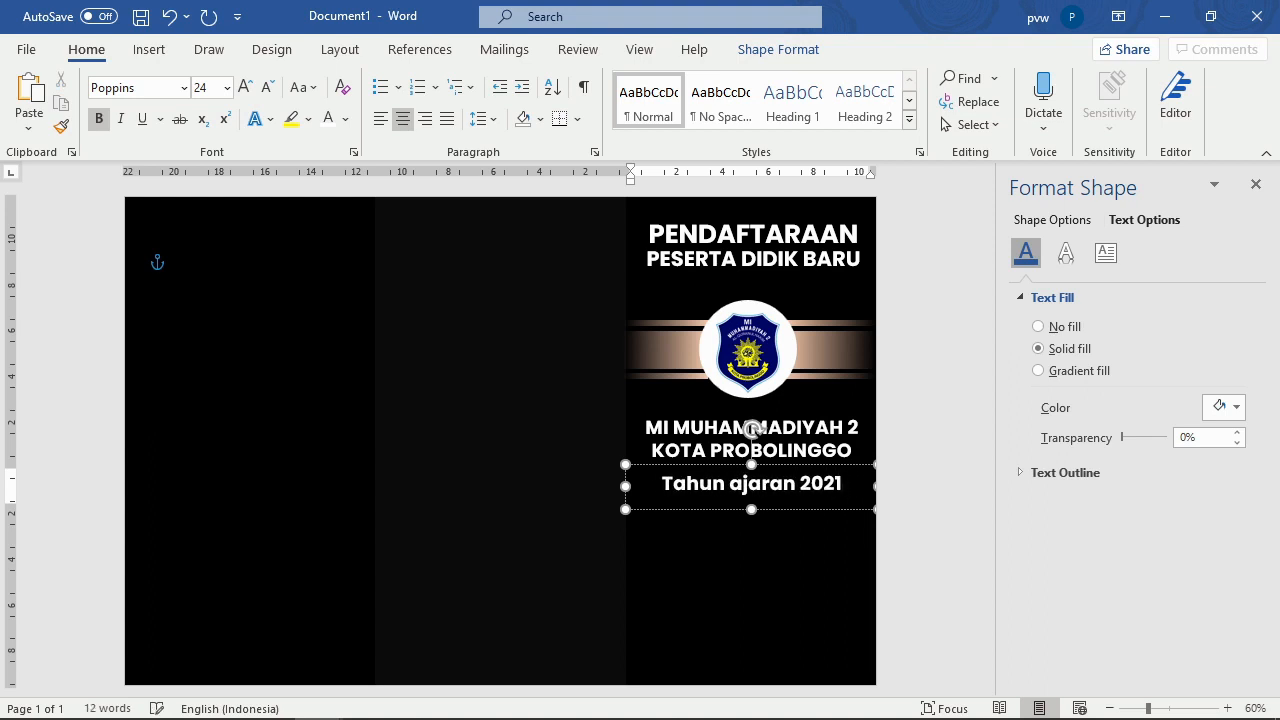
key(BackSpace)
text(20)
key(BackSpace)
key(BackSpace)
text(0)
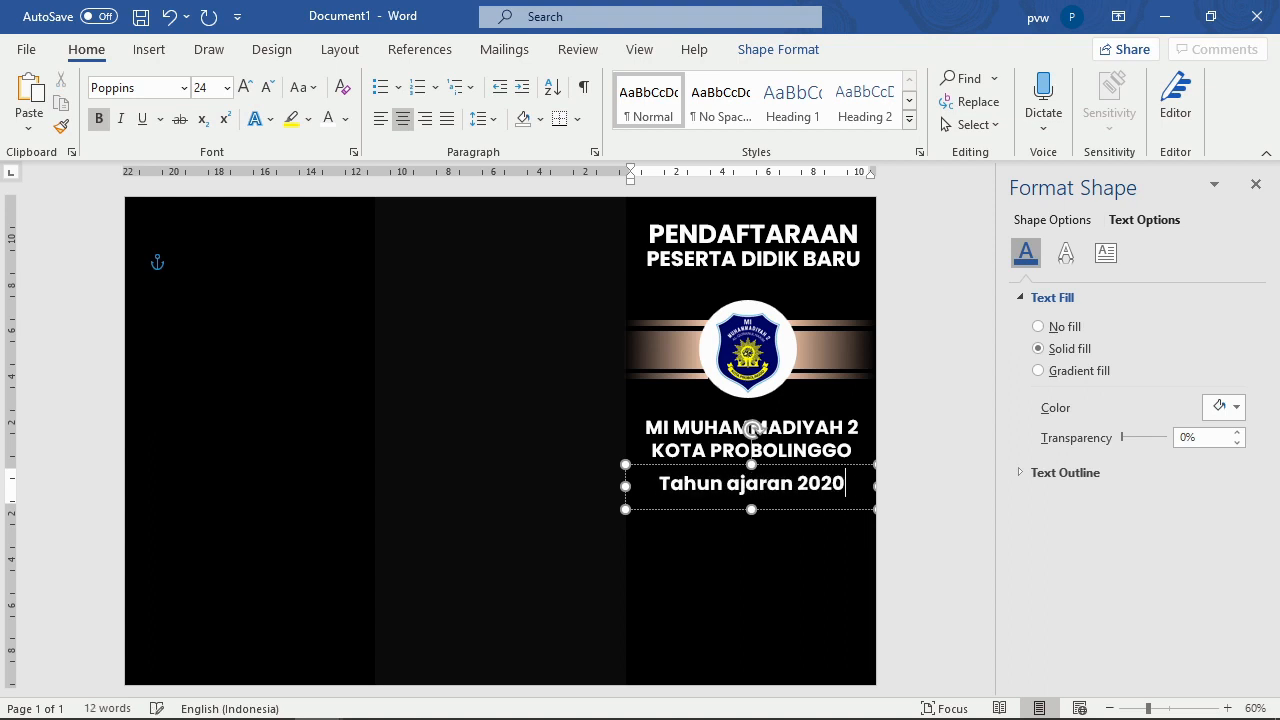
text(/2021)
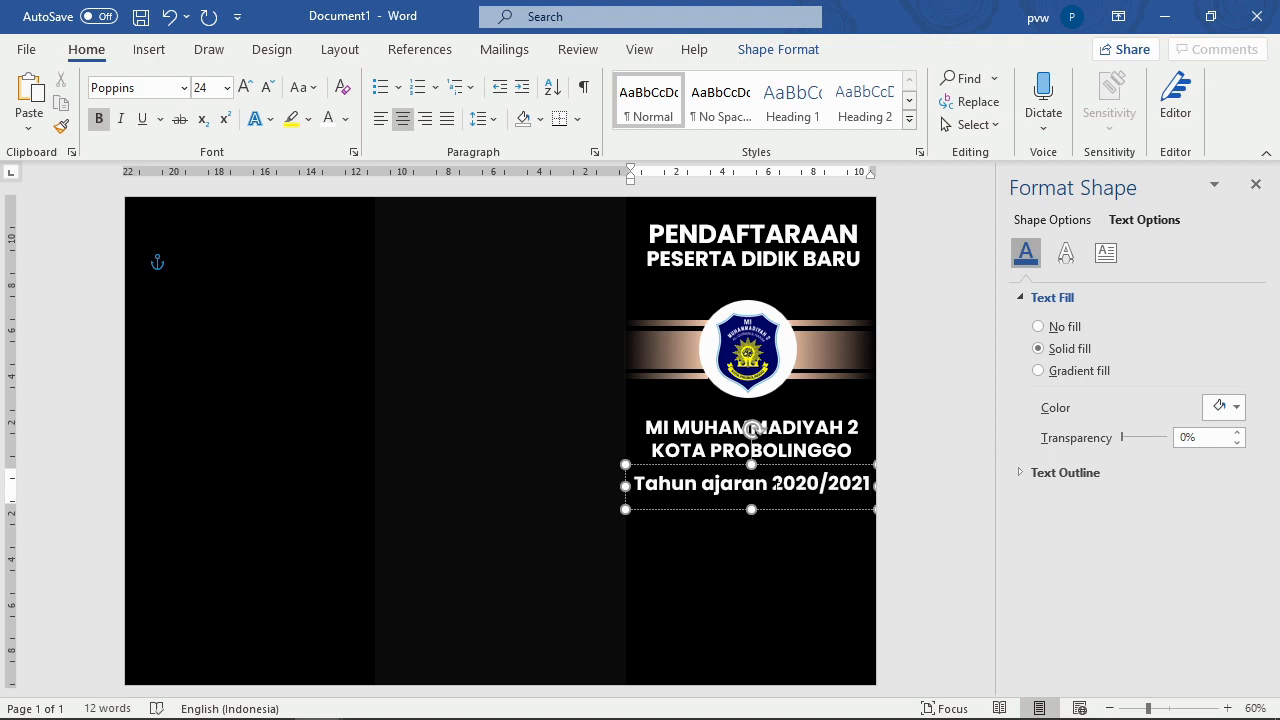
Step: Remove the bold from the "Tahun ajaran 2020/2021" line and reduce its font size by three steps
triple_click(775, 484)
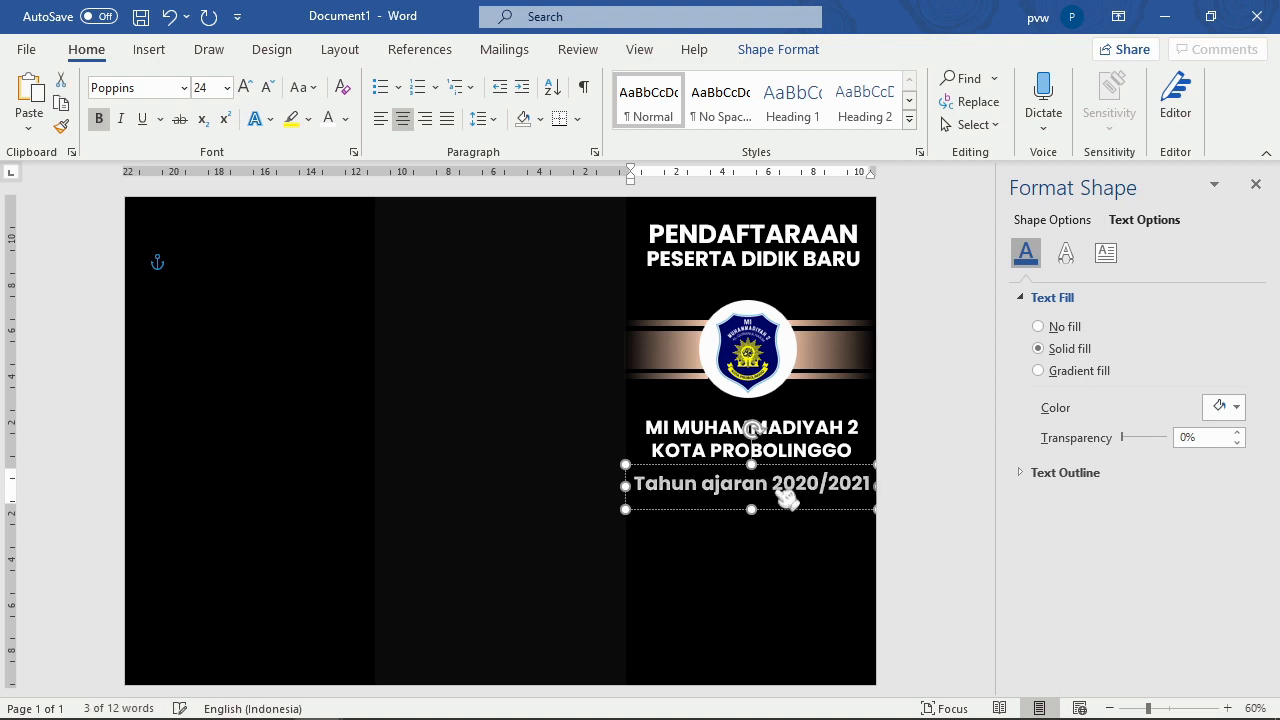
click(100, 119)
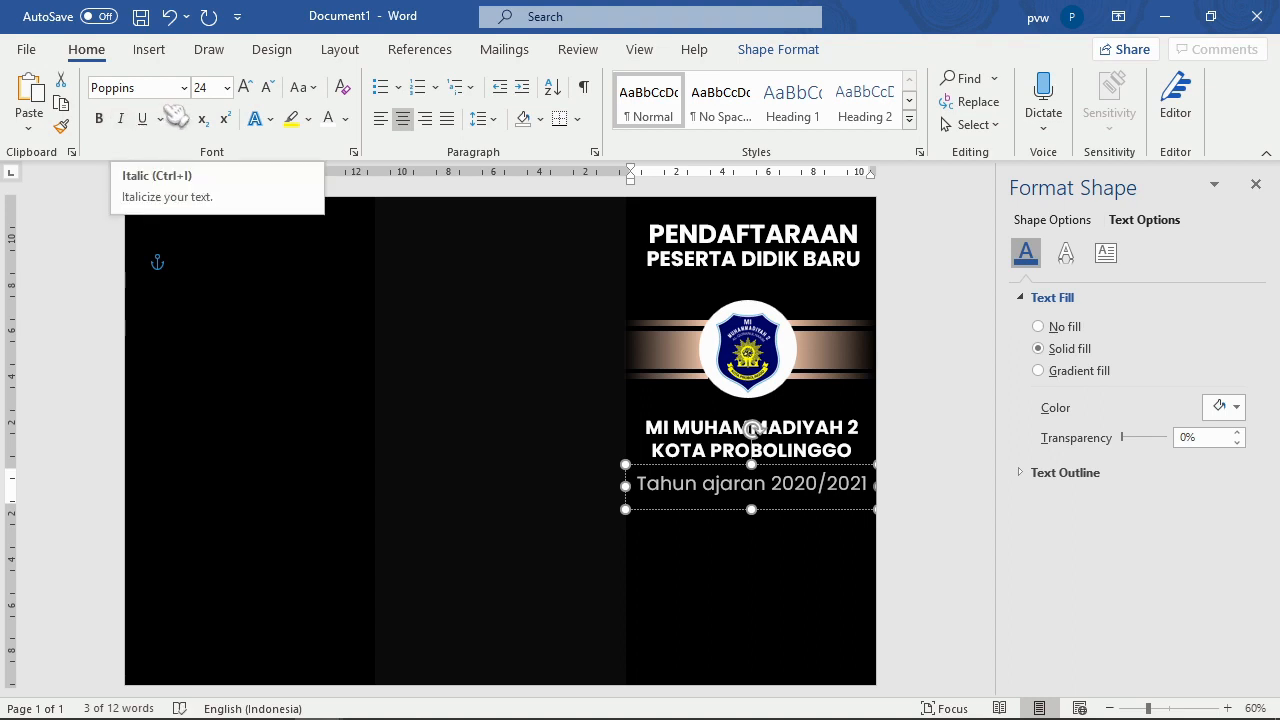
click(267, 87)
click(267, 87)
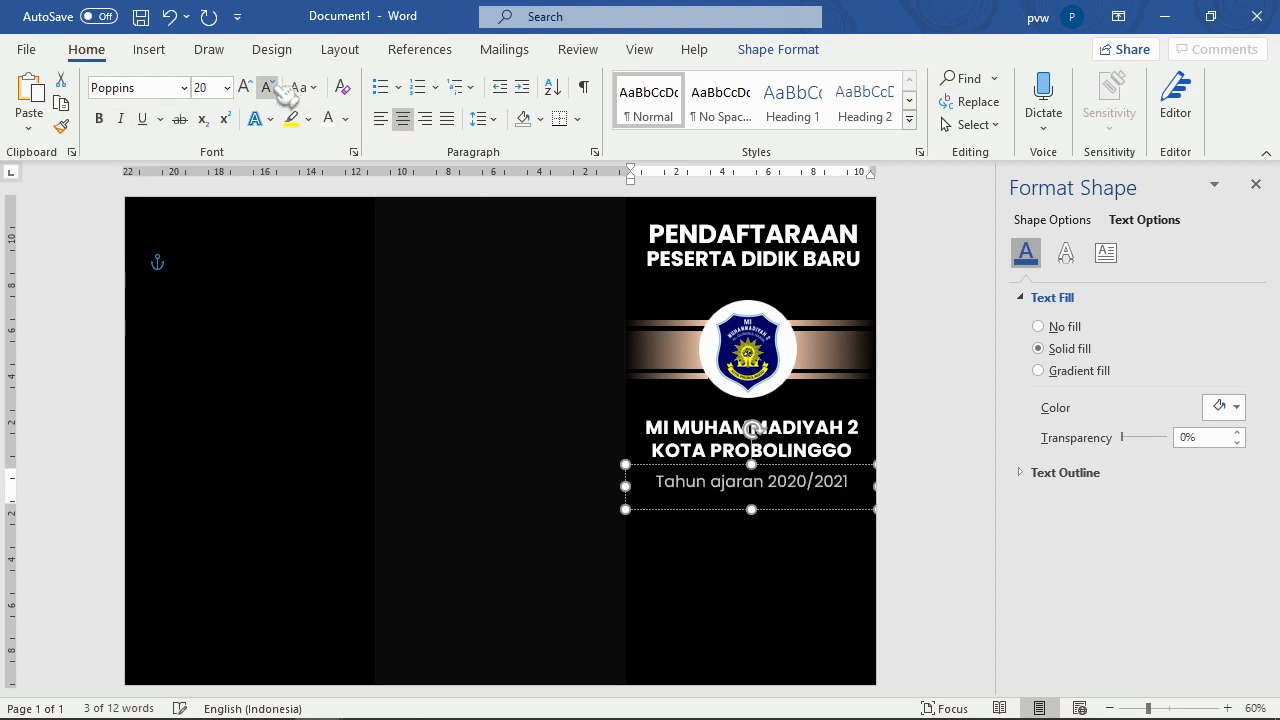
click(267, 87)
click(854, 583)
click(854, 583)
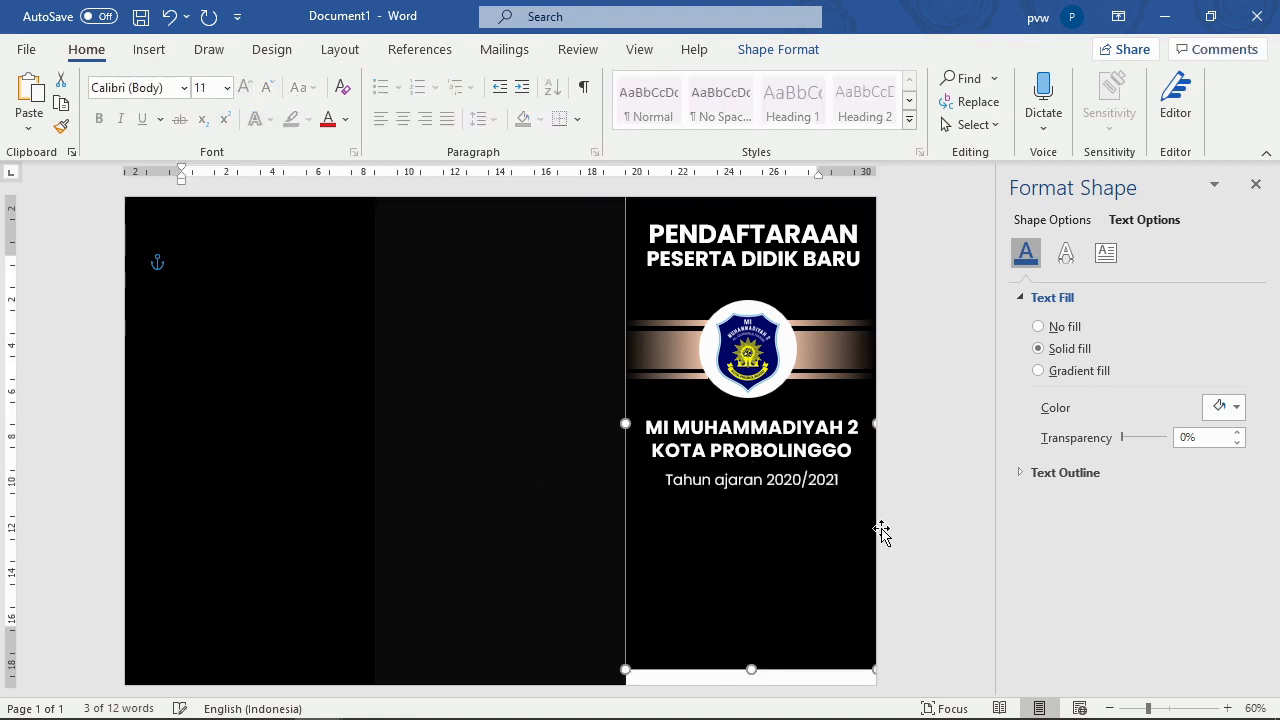
click(900, 528)
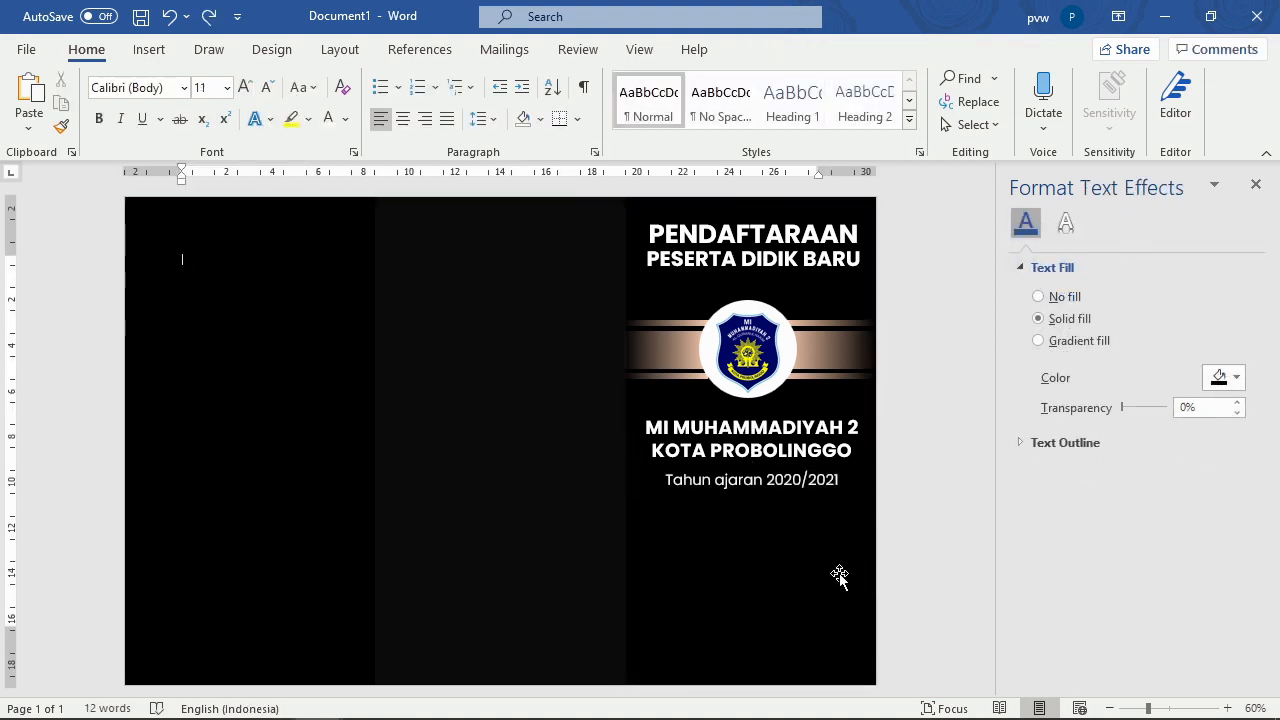
Step: Move the school name, city and academic year text boxes together slightly up, closer to the logo
click(805, 463)
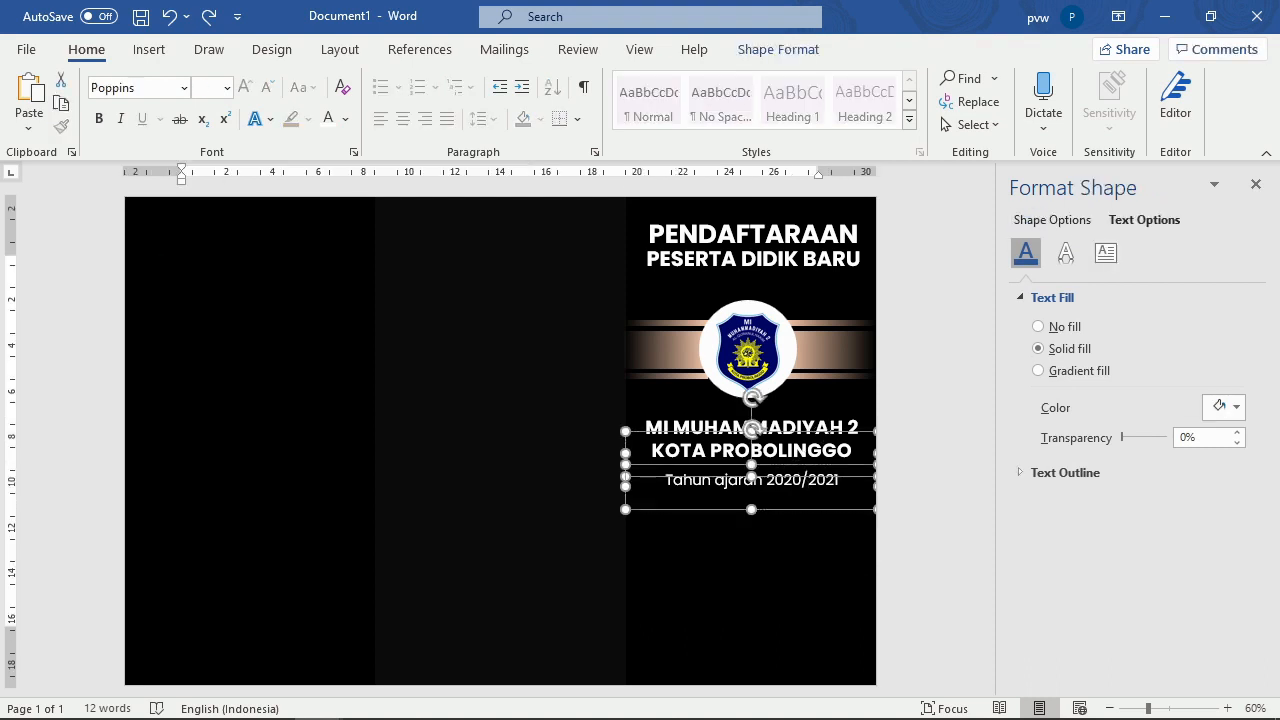
shift+click(816, 431)
drag(809, 463, 803, 451)
click(930, 442)
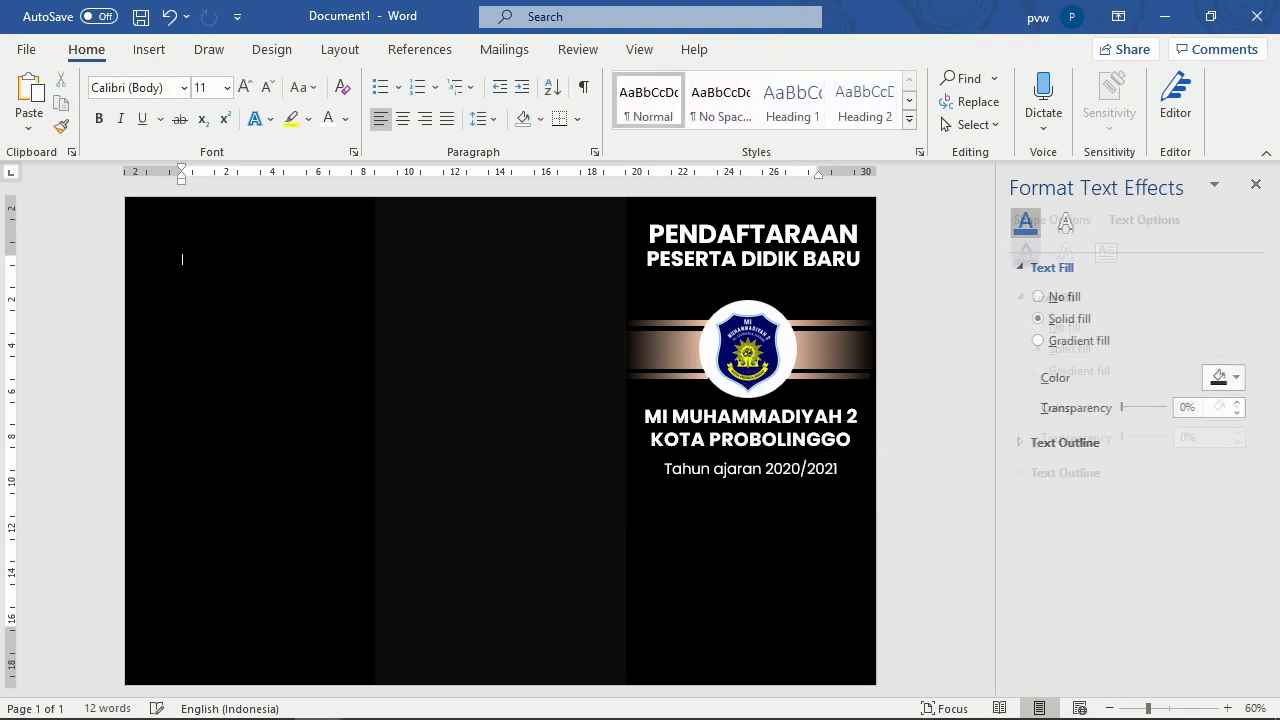
click(760, 357)
click(926, 411)
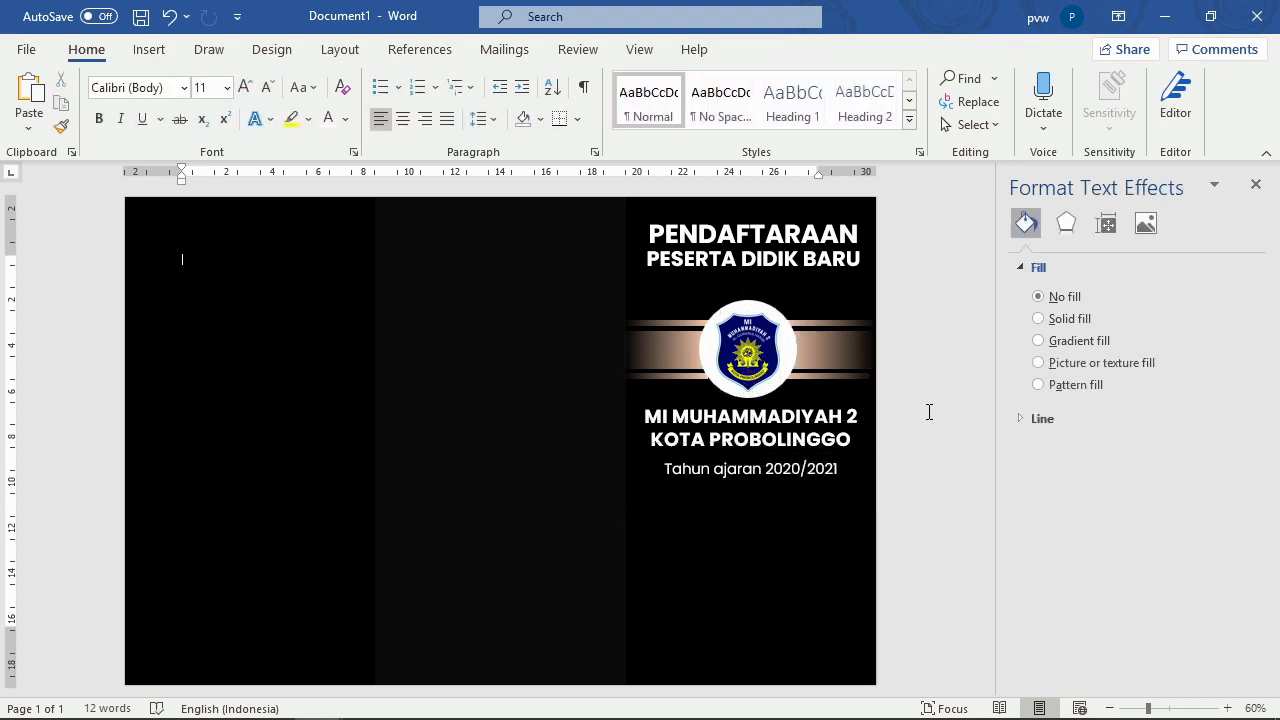
double_click(645, 300)
click(900, 373)
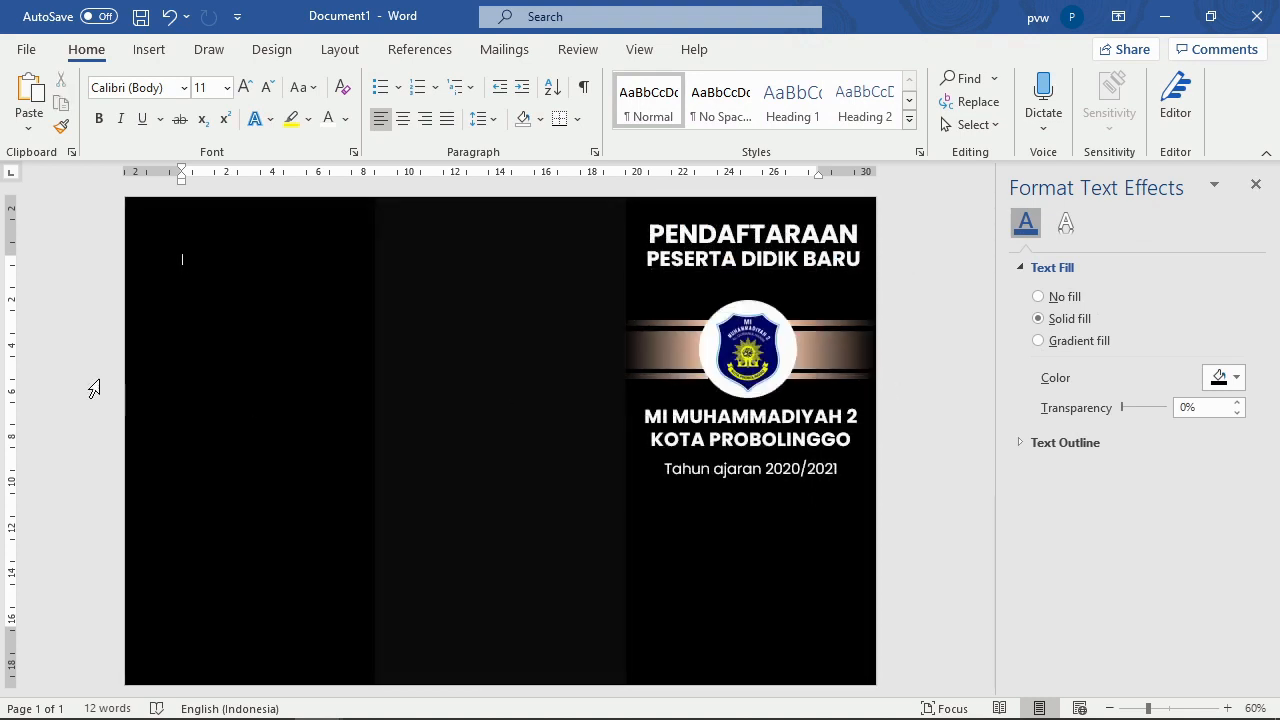
Step: Draw an isosceles triangle about 4,03 cm wide and 3,15 cm high below the academic year, at the right-hand panel's left edge
click(150, 50)
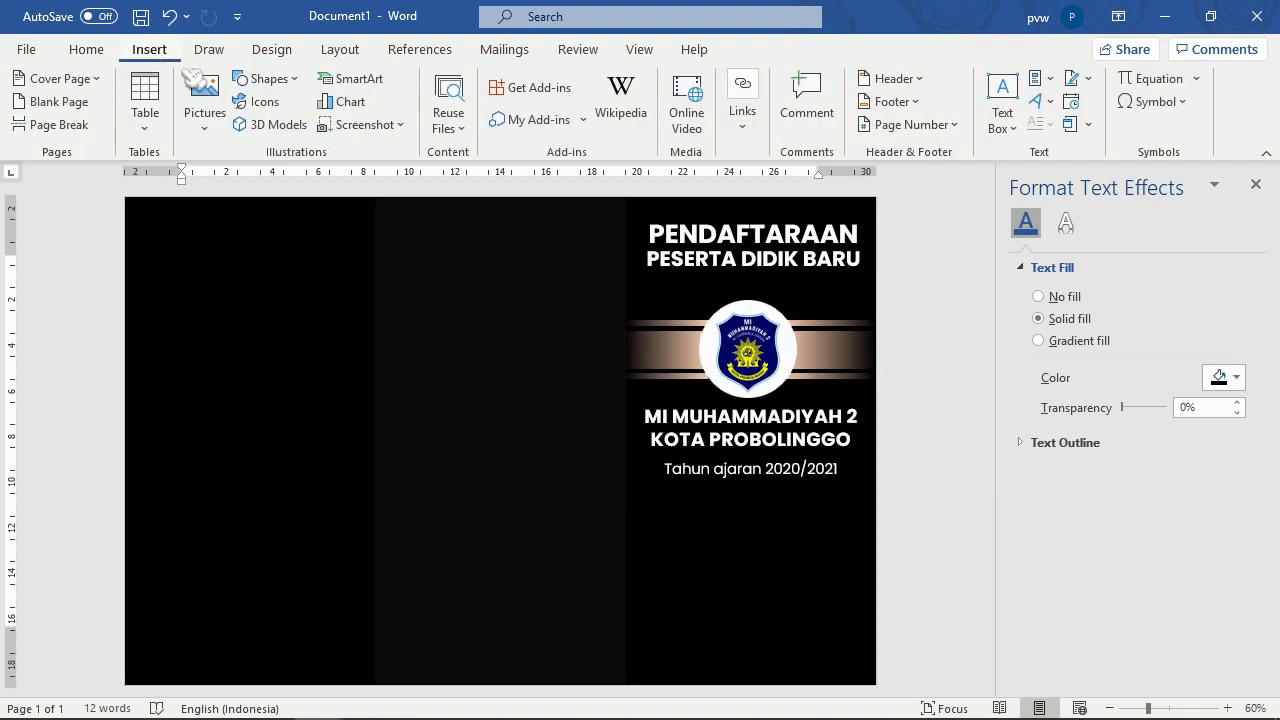
click(260, 82)
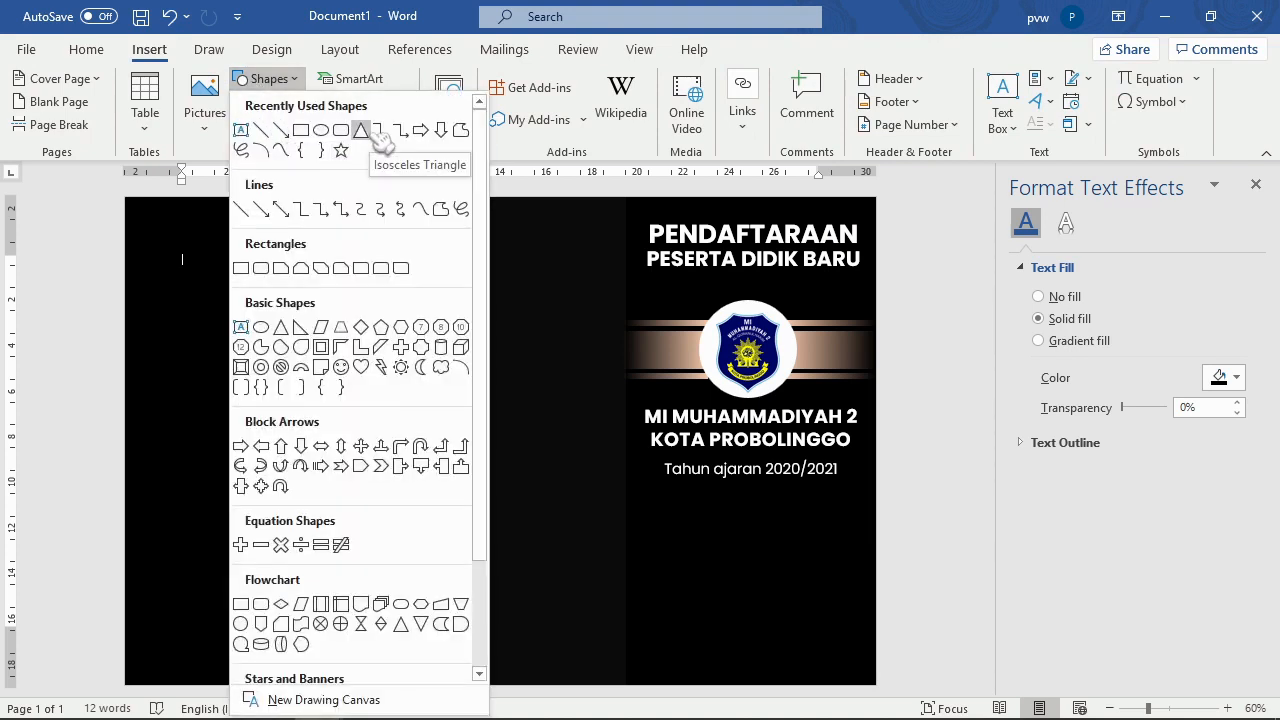
click(361, 130)
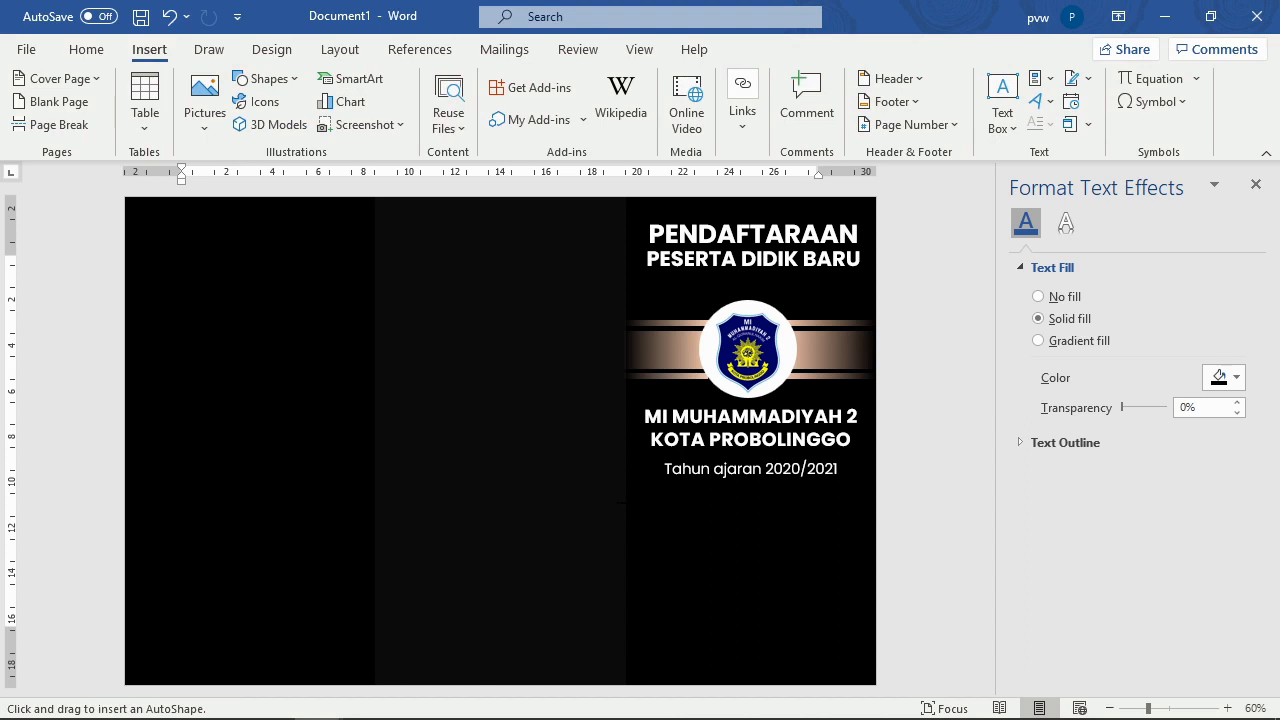
drag(628, 502, 720, 576)
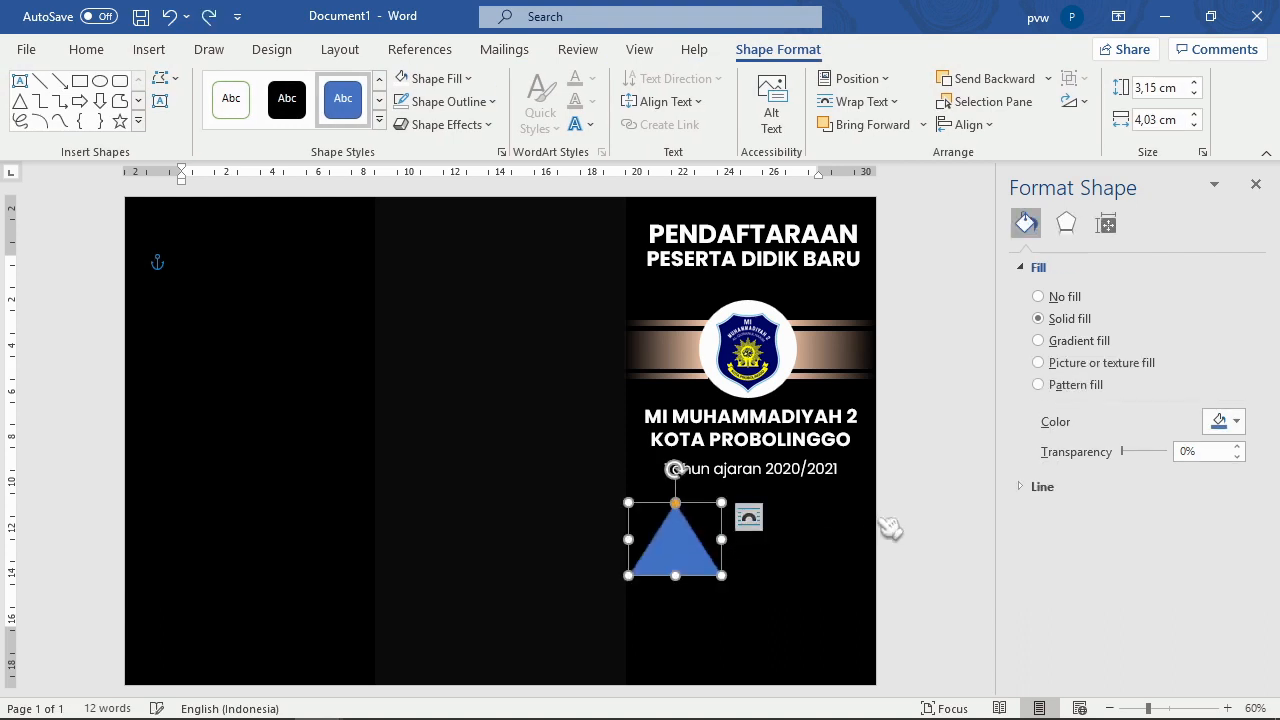
click(886, 526)
Step: Try to shift the triangle's apex fully to the left to form a right-angled triangle
click(664, 528)
drag(677, 505, 391, 534)
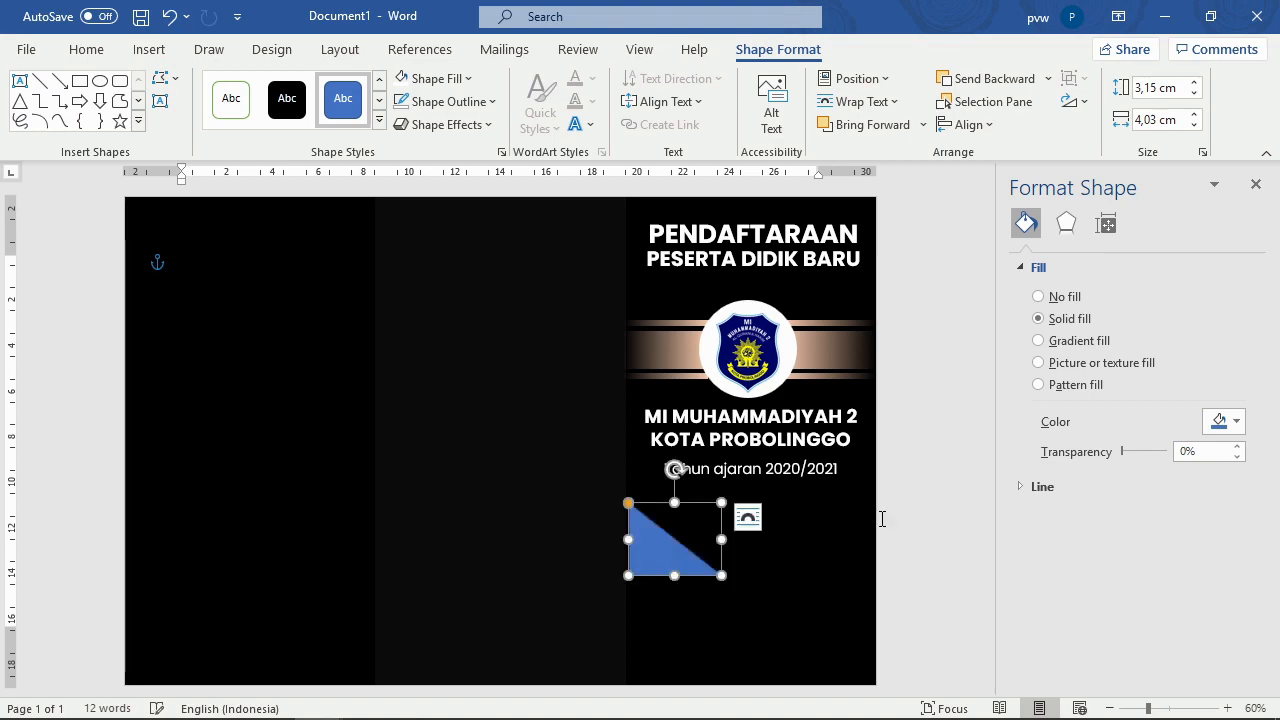
click(881, 518)
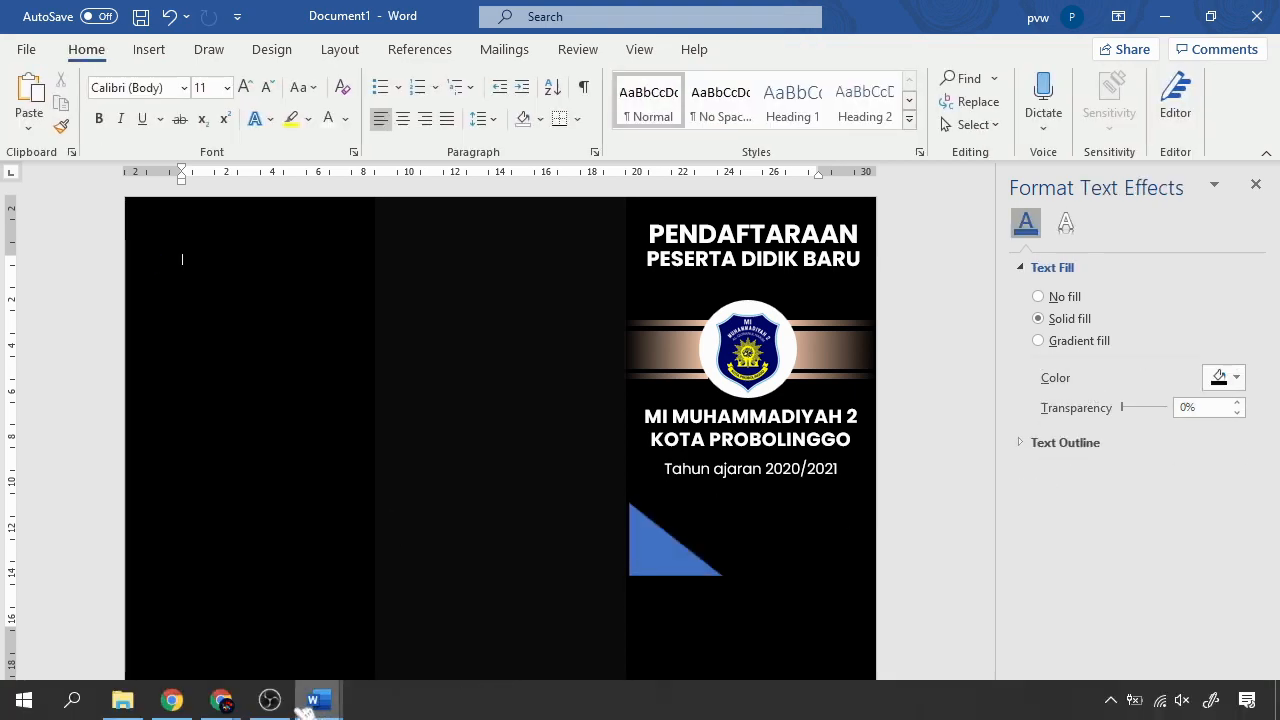
Step: Check the triangle's shape in the reference brochure banner1.docx and return to the working document
mouse_move(340, 706)
click(288, 646)
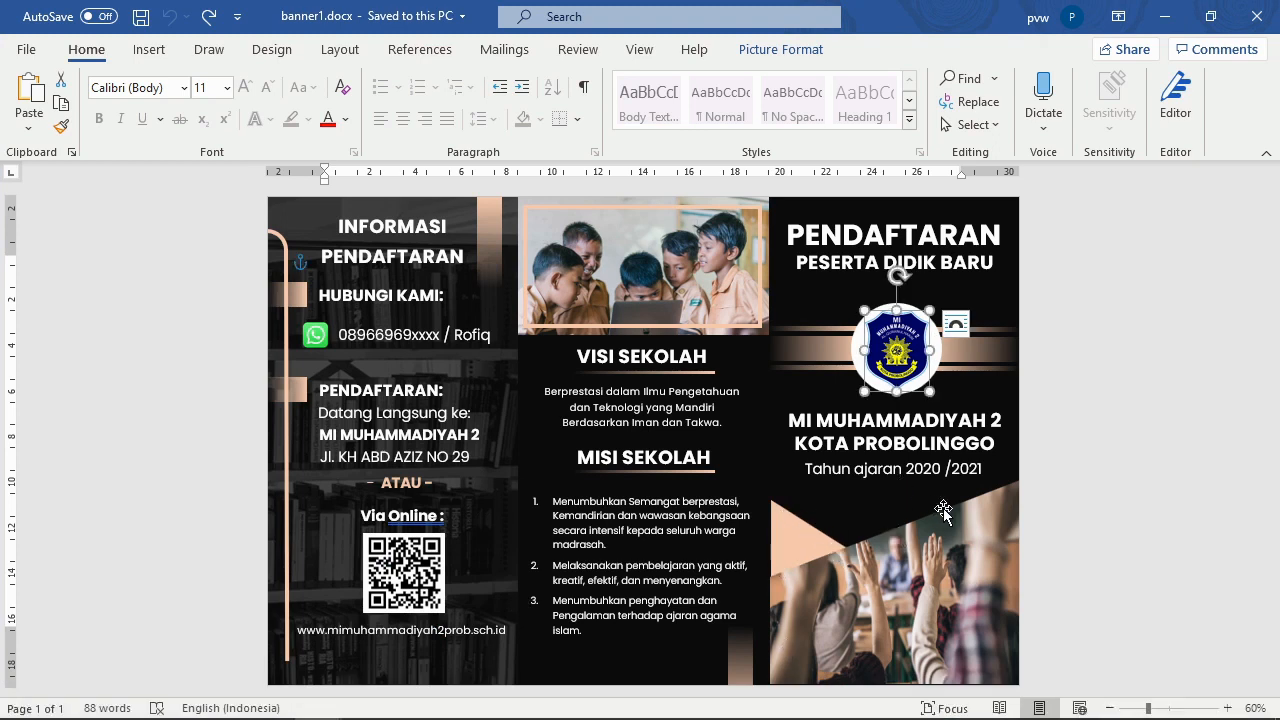
click(1166, 14)
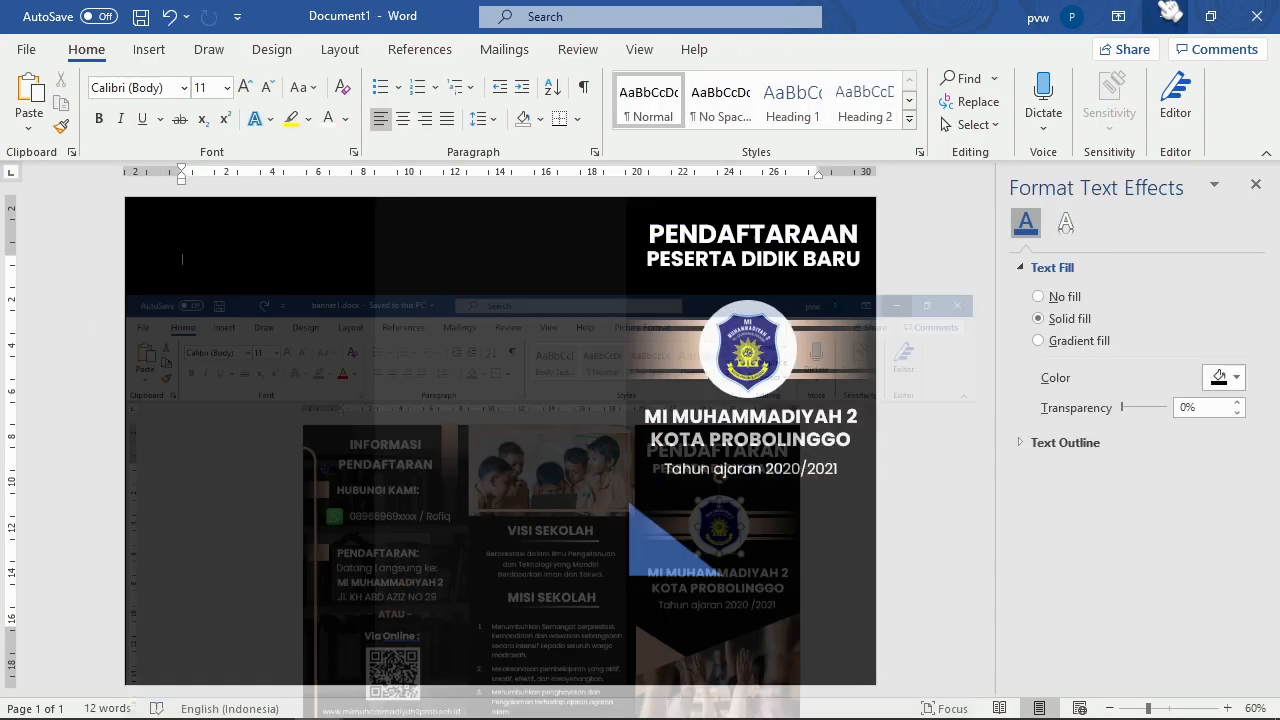
Step: Return the triangle's apex to the centre and rotate the triangle 90° clockwise so it points right
click(665, 563)
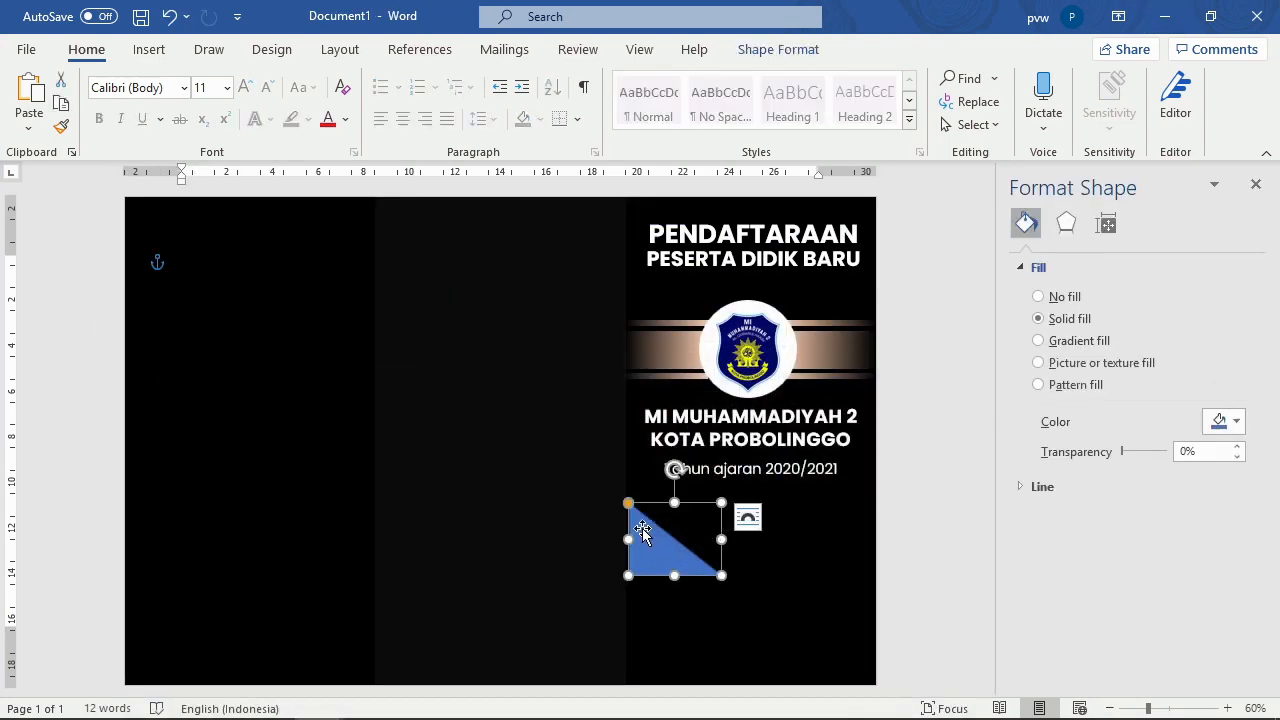
drag(630, 503, 676, 503)
click(748, 517)
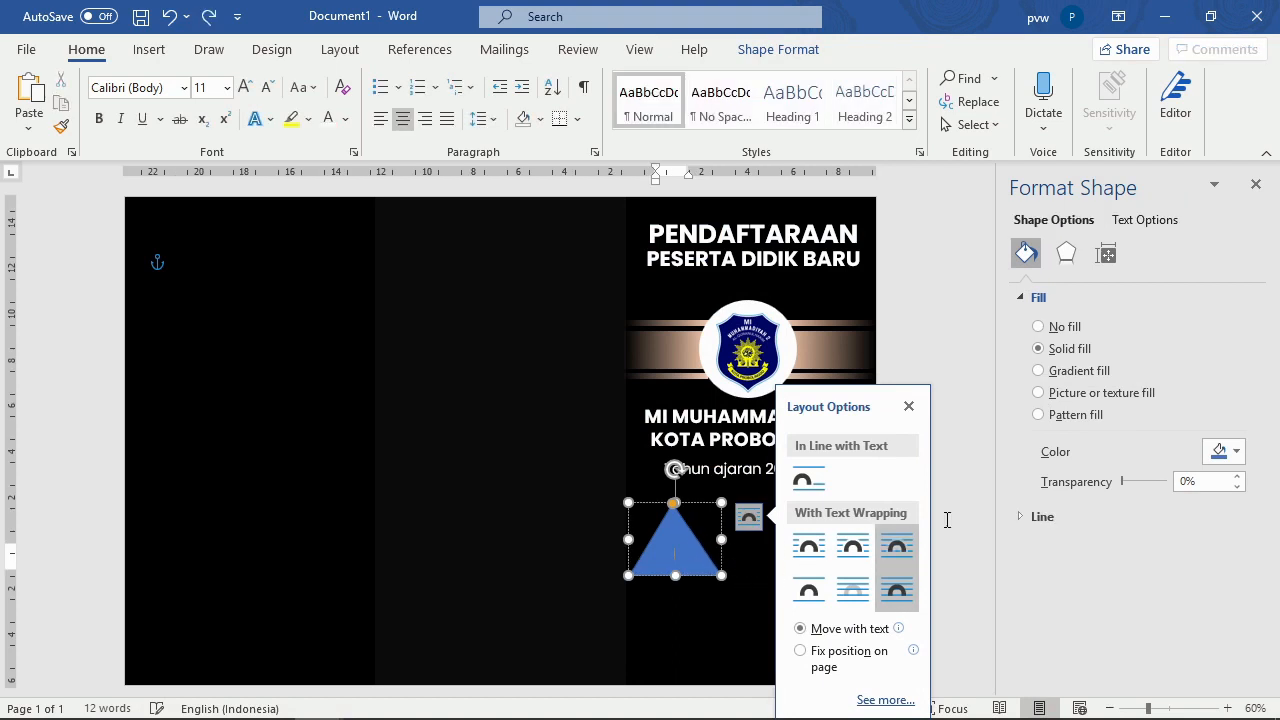
click(894, 517)
click(675, 530)
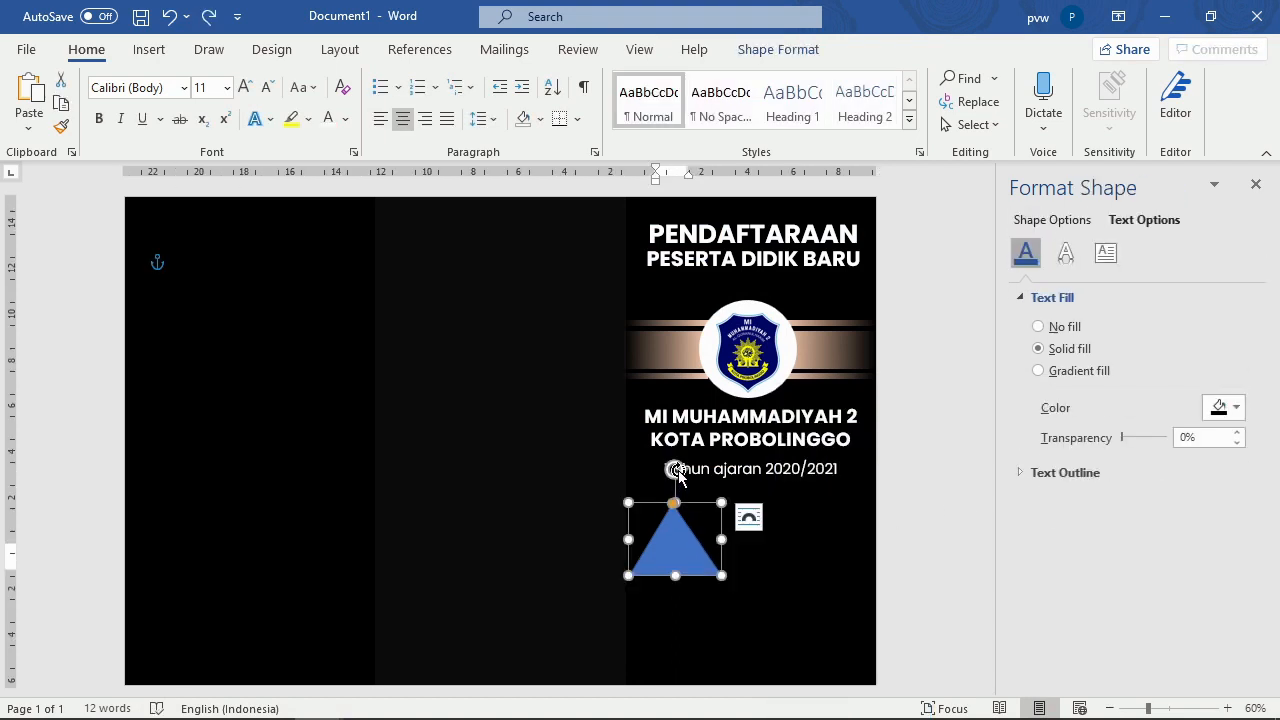
drag(675, 469, 809, 575)
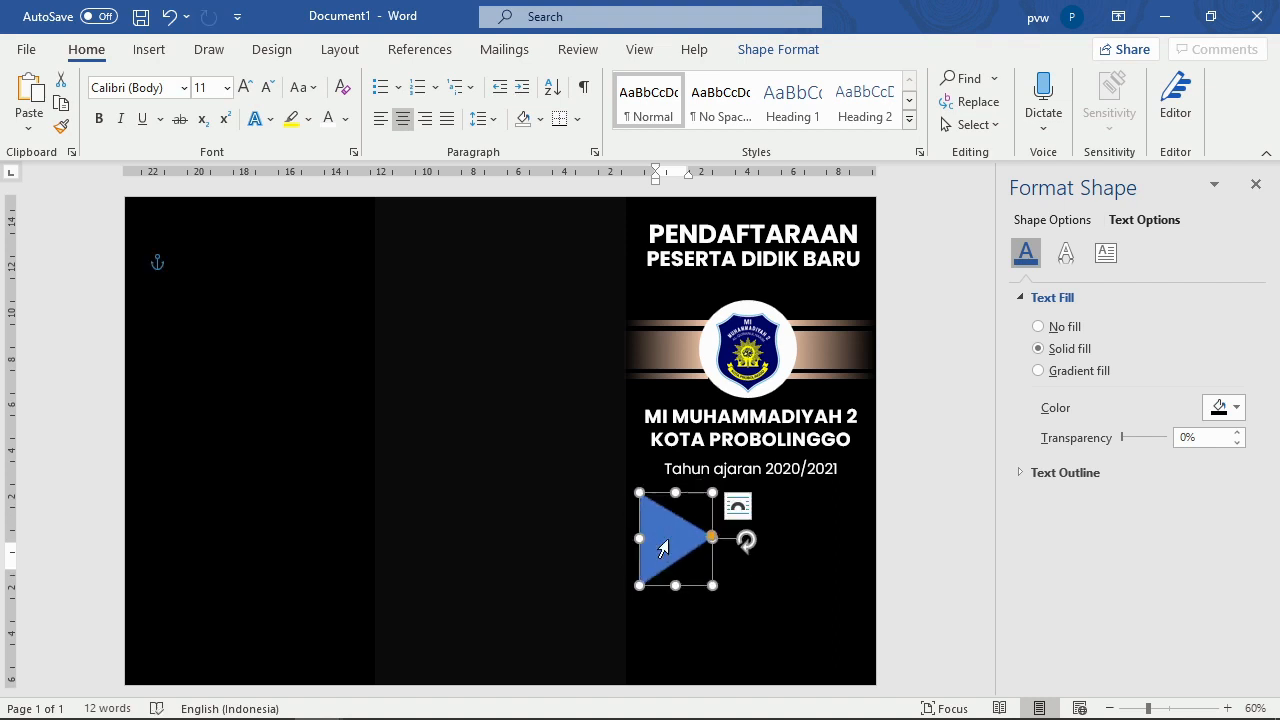
double_click(662, 545)
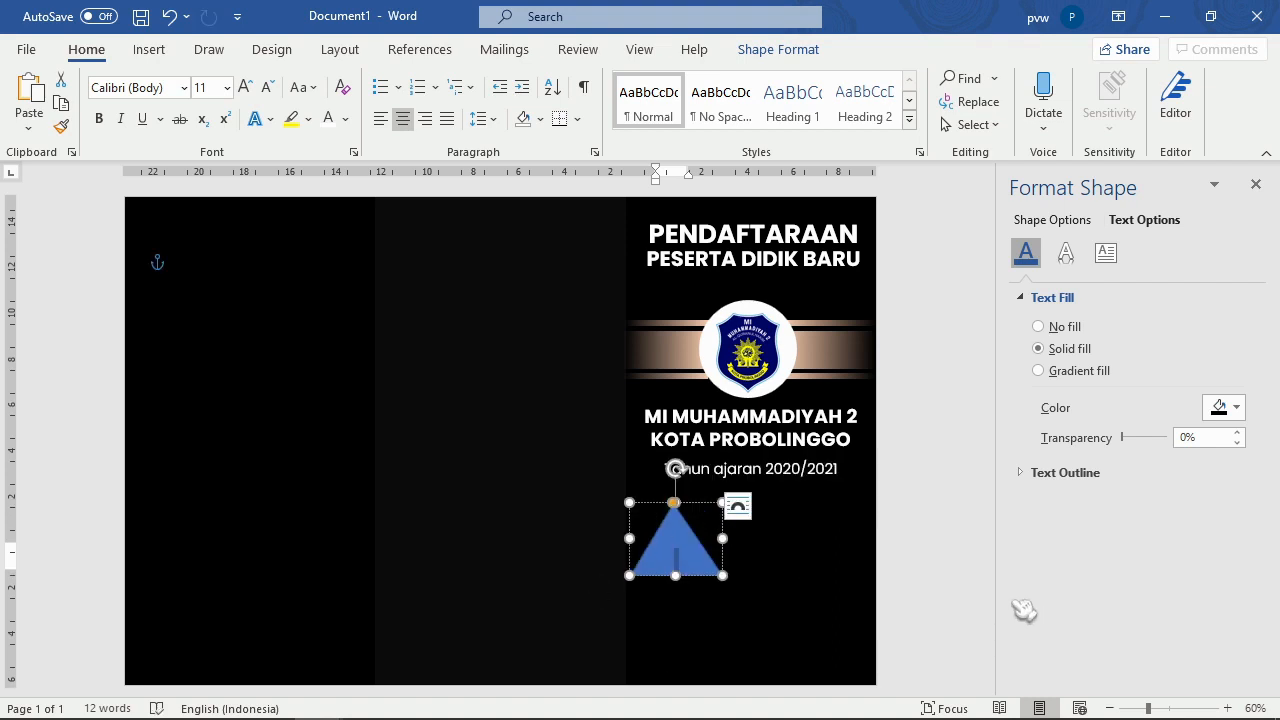
click(676, 481)
click(669, 536)
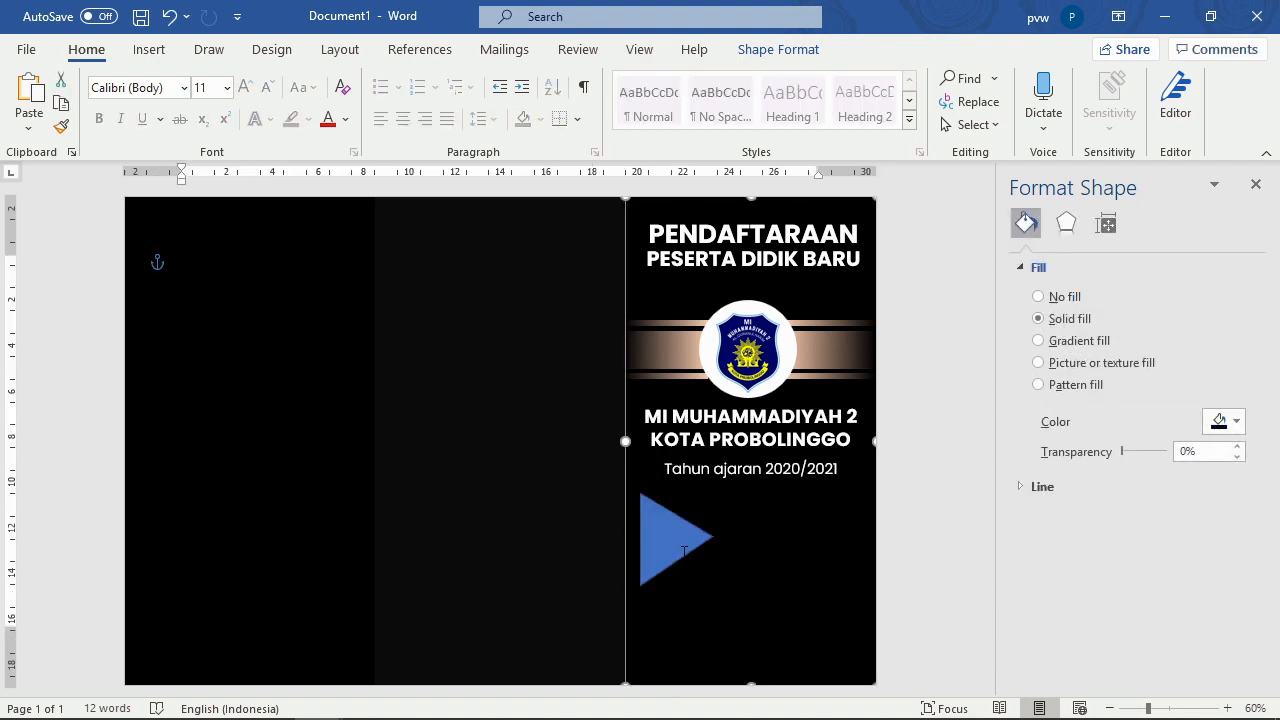
Step: Move the rotated triangle up and left until it sits flush with the right-hand panel's left edge
click(684, 552)
drag(701, 542, 688, 528)
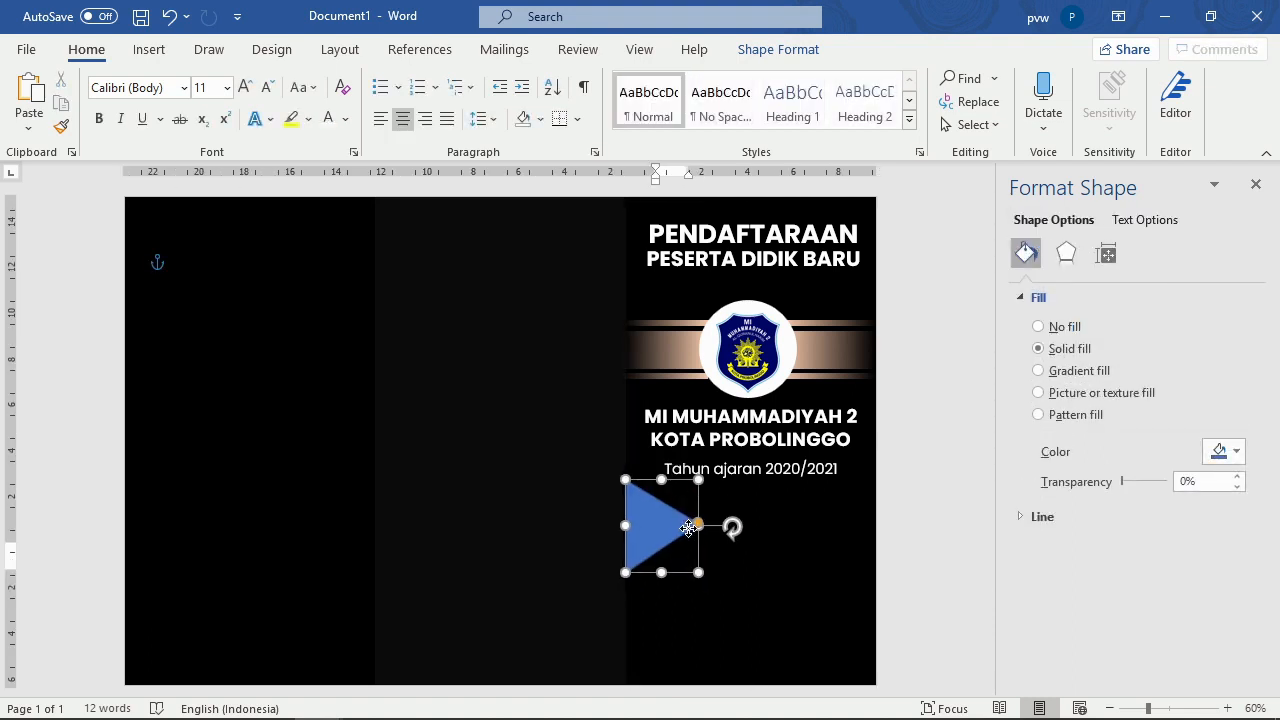
click(940, 528)
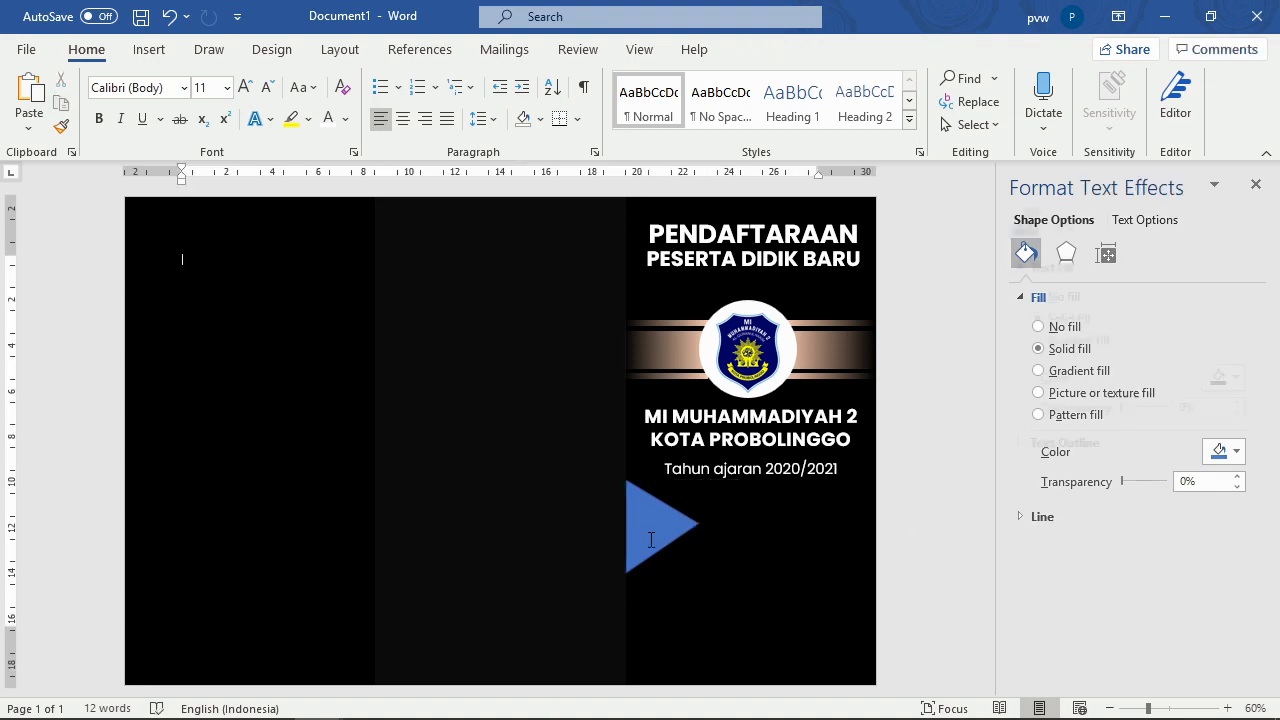
Step: Remove the triangle's outline and fill it with light orange
click(694, 523)
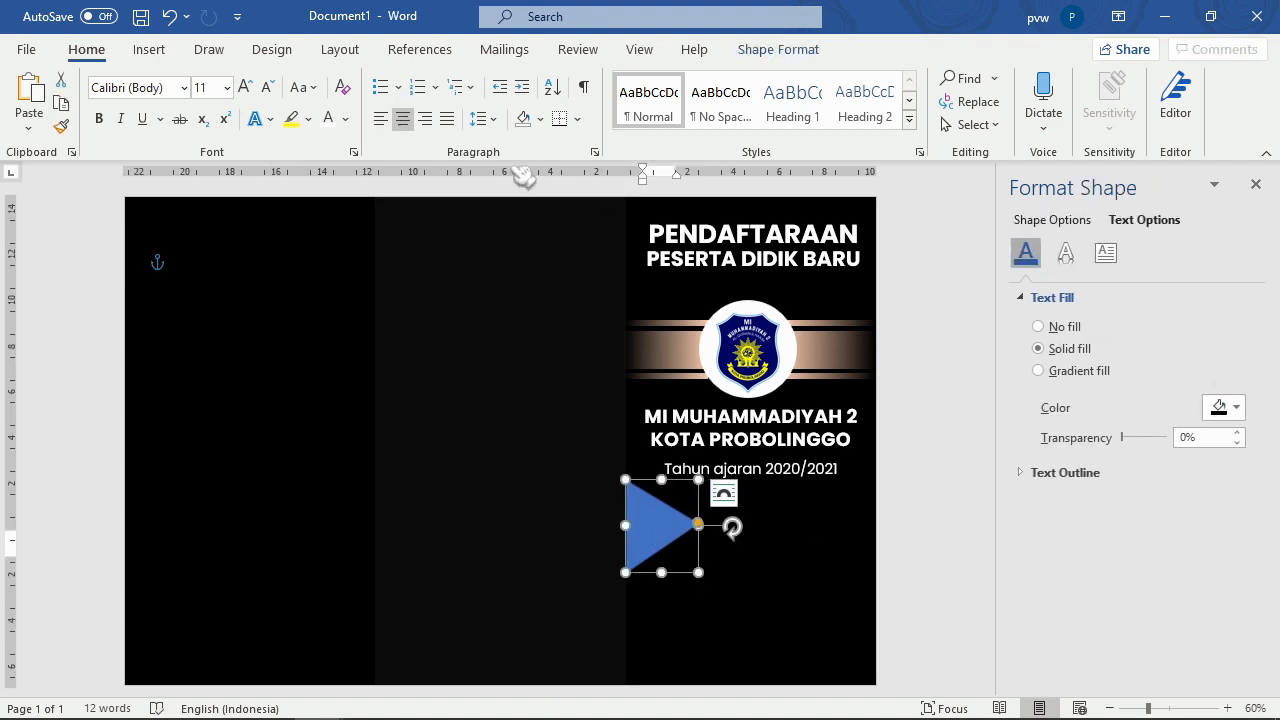
click(766, 50)
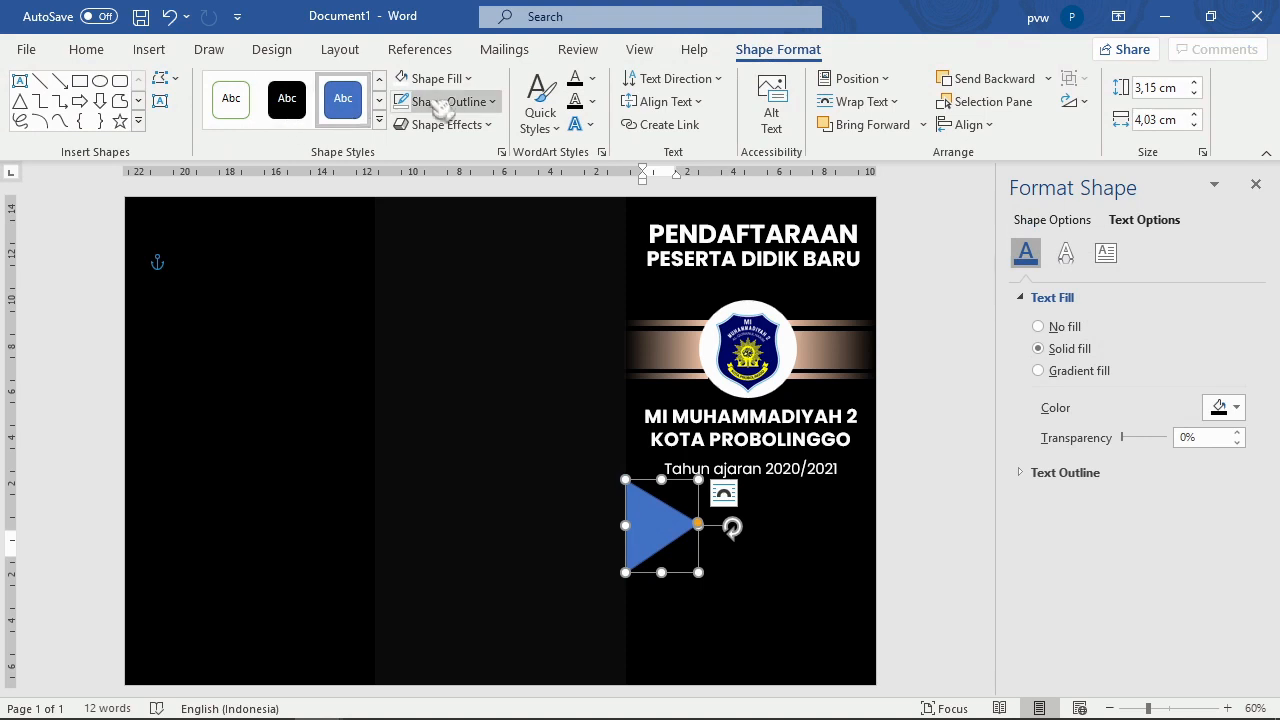
click(440, 104)
click(432, 322)
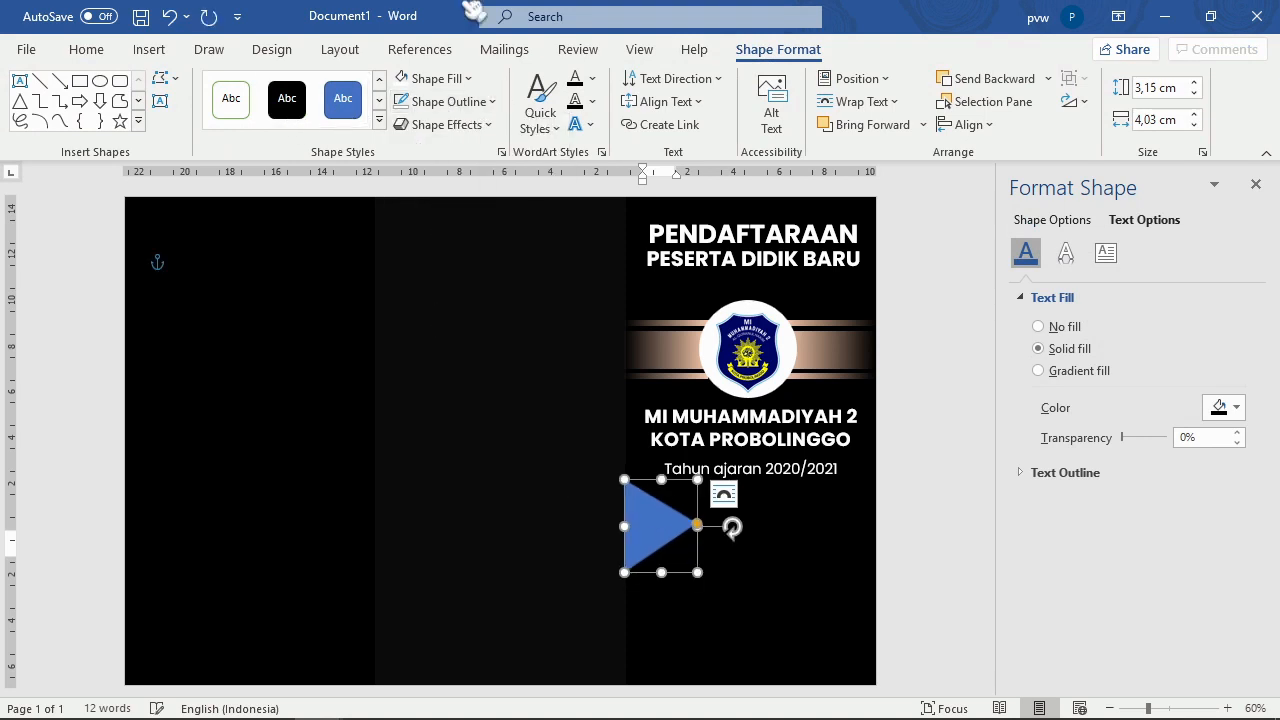
click(440, 78)
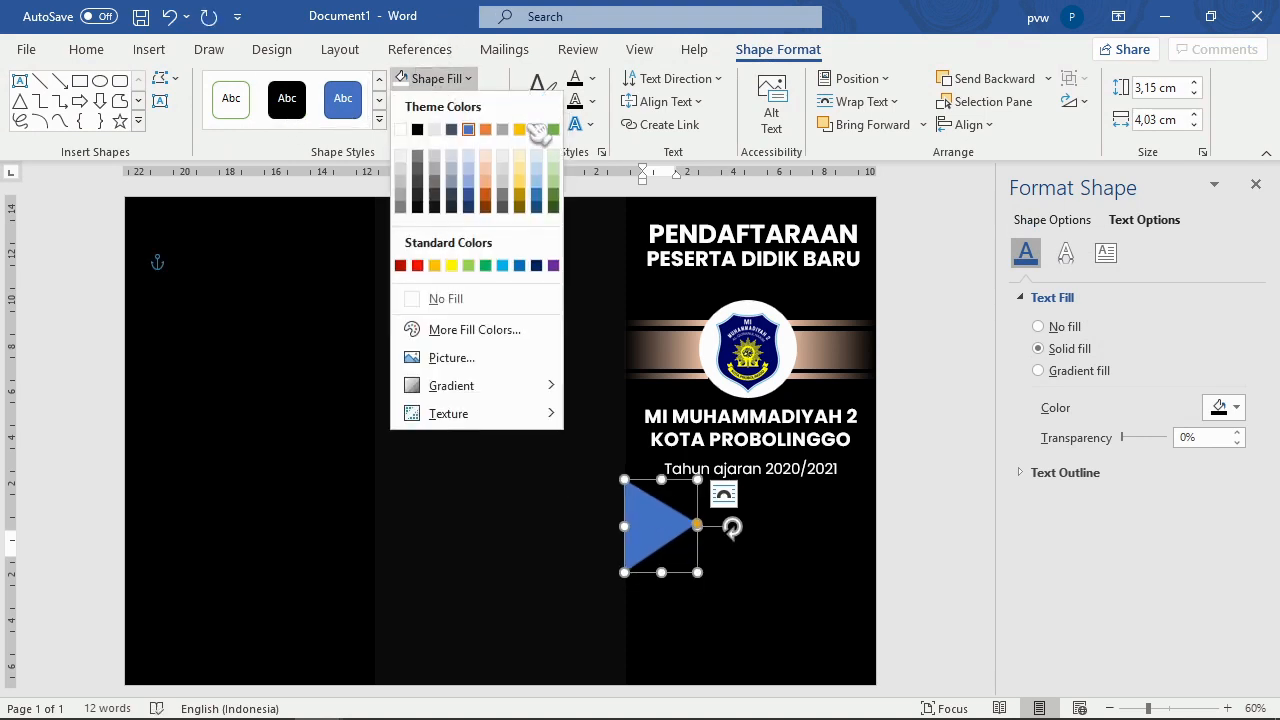
click(487, 167)
click(878, 450)
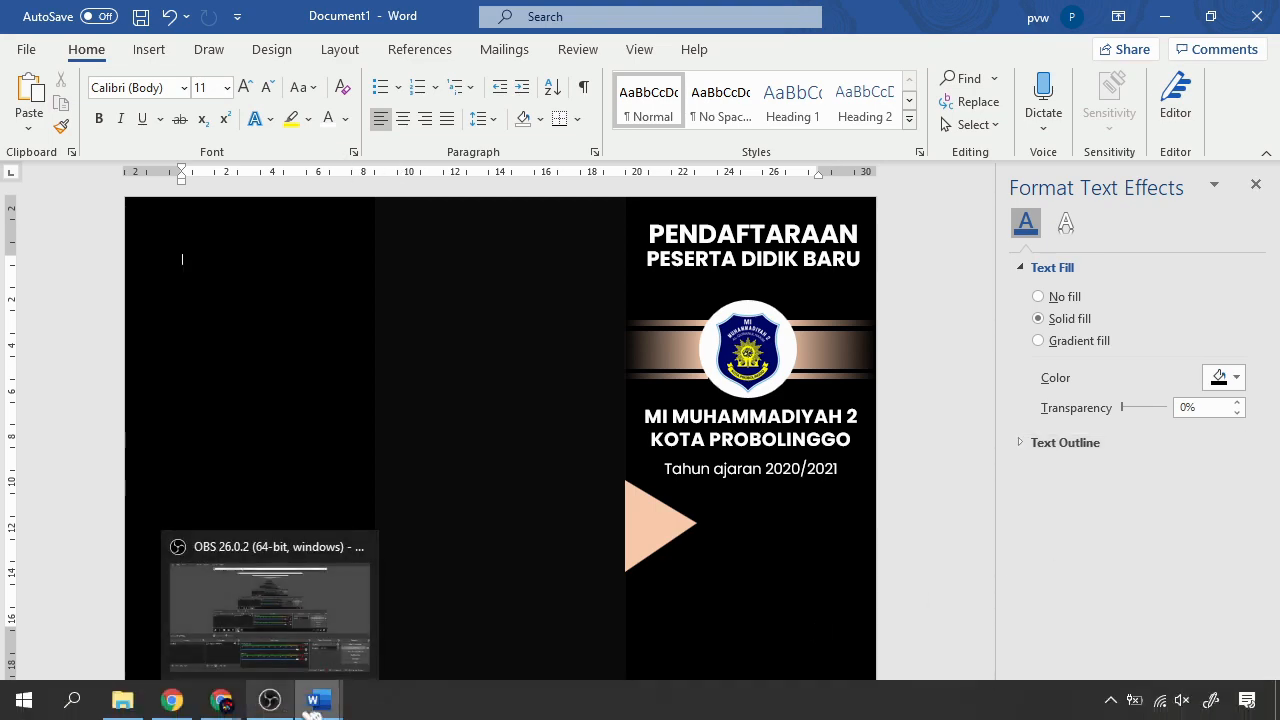
Step: Check the photo area beneath the triangle in the reference brochure banner1.docx and return to the working document
mouse_move(313, 702)
click(209, 603)
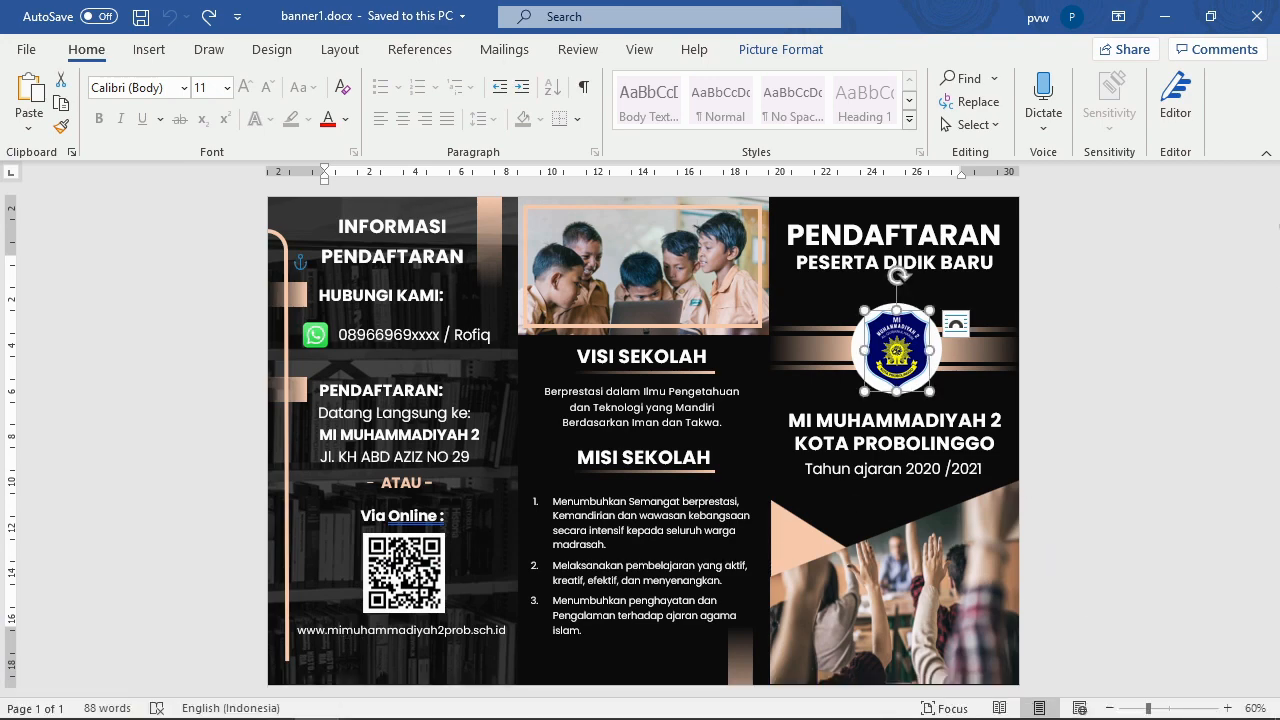
click(1165, 16)
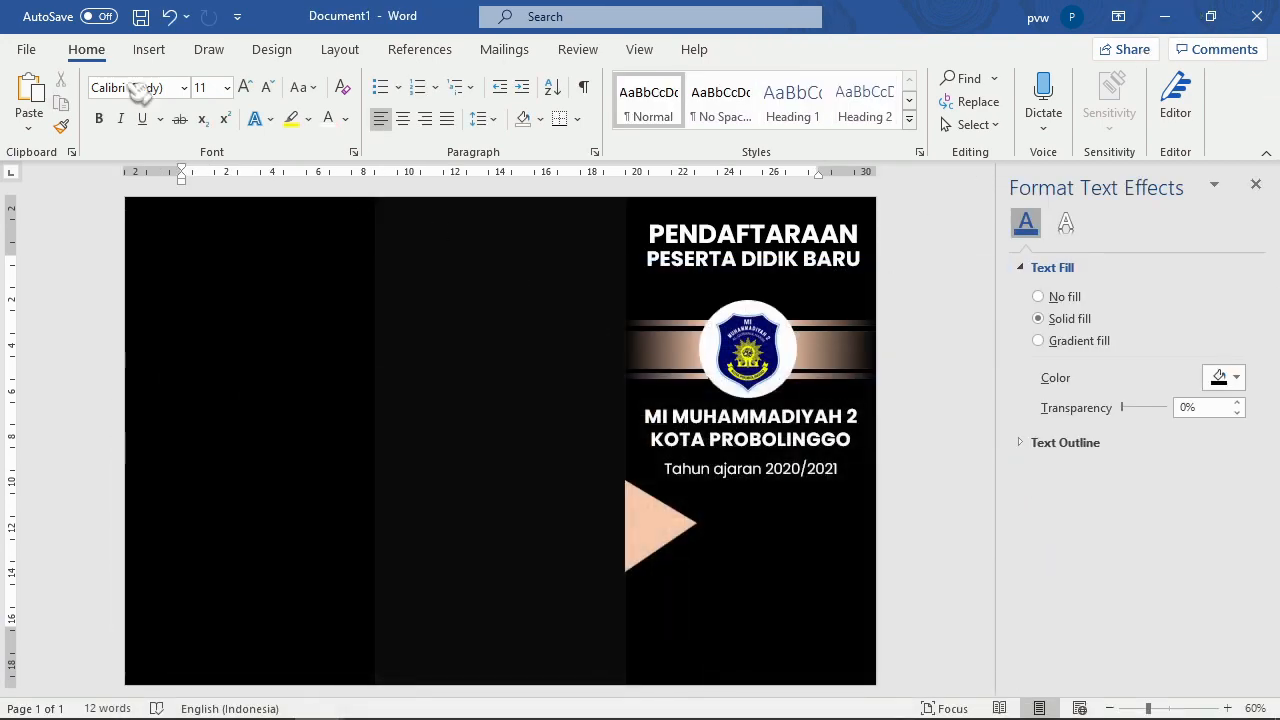
Step: Draw a rectangle about 11,03 cm wide and 7,05 cm high across the right-hand panel's bottom and remove its outline
click(147, 50)
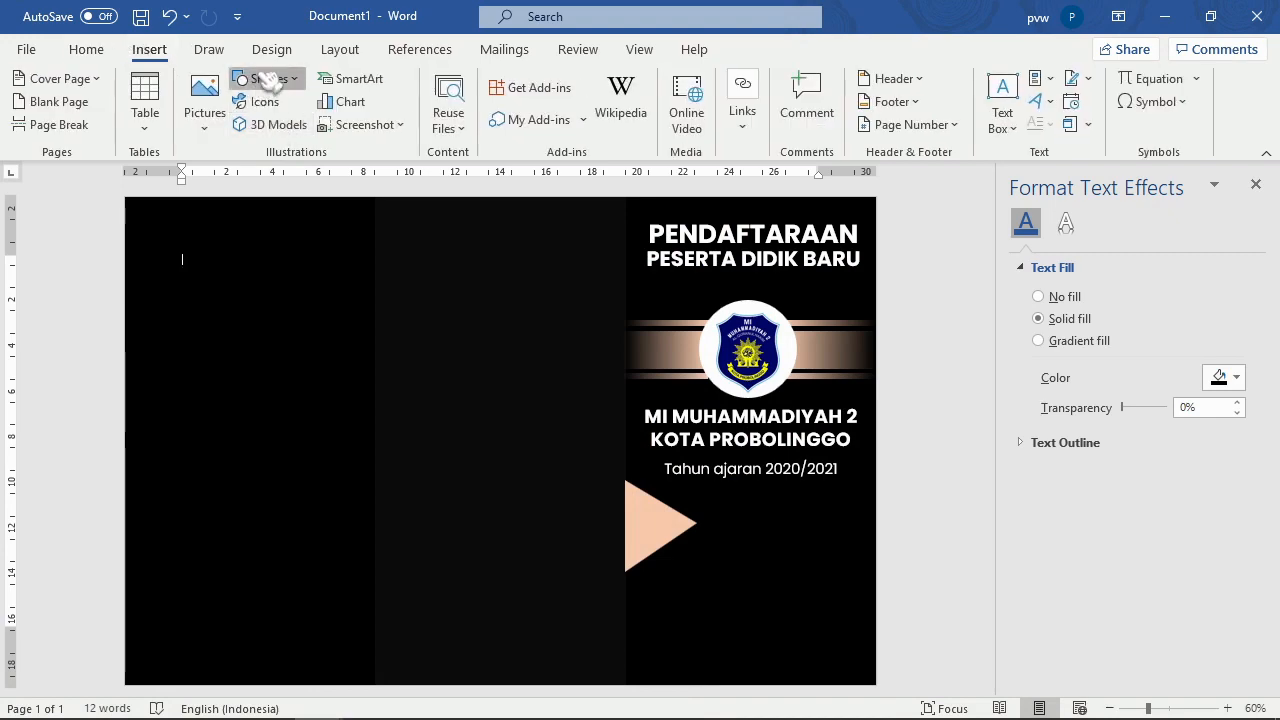
click(268, 80)
click(306, 133)
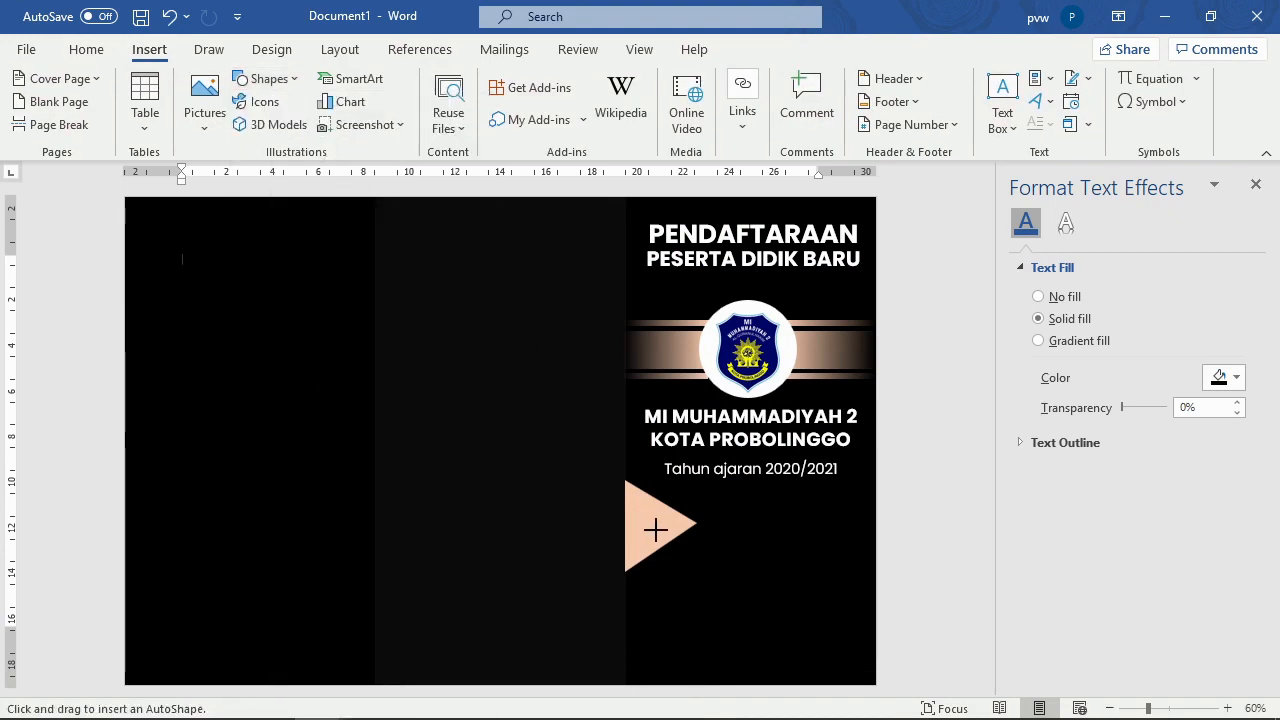
mouse_move(628, 505)
mouse_down()
mouse_move(802, 596)
mouse_move(886, 689)
mouse_move(875, 685)
mouse_up()
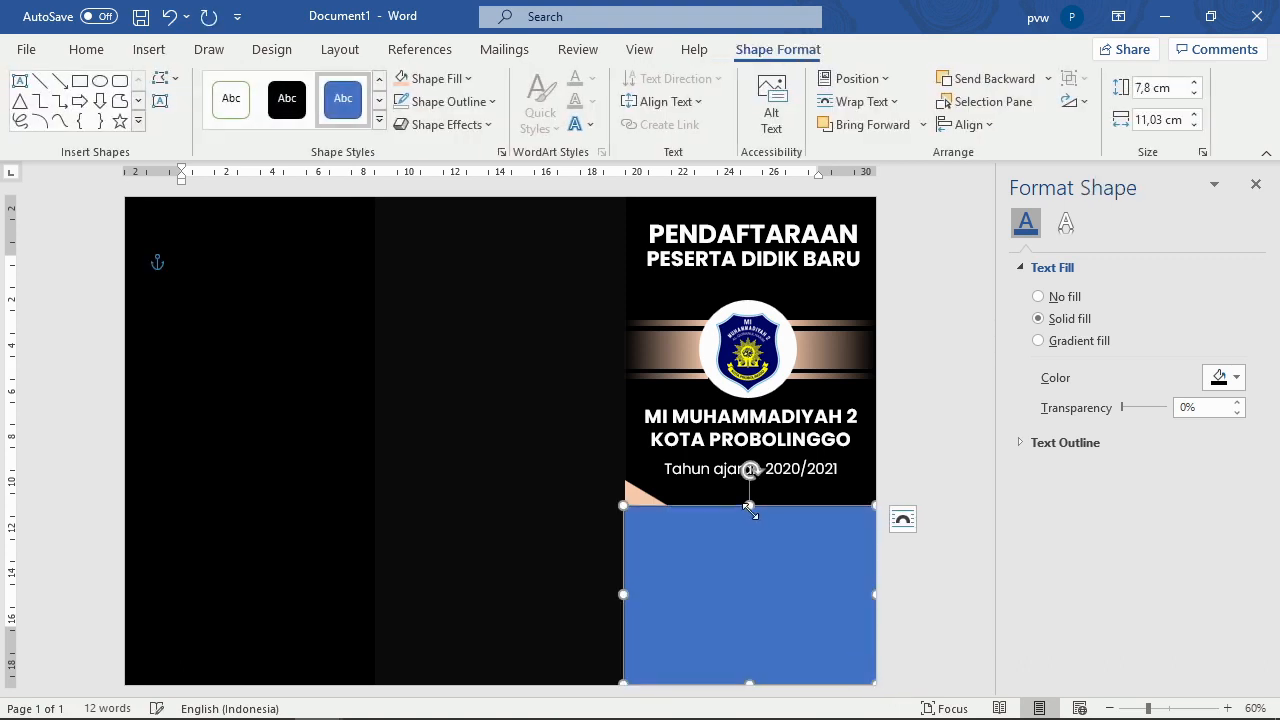
mouse_move(750, 507)
mouse_down()
mouse_move(757, 540)
mouse_move(768, 524)
mouse_up()
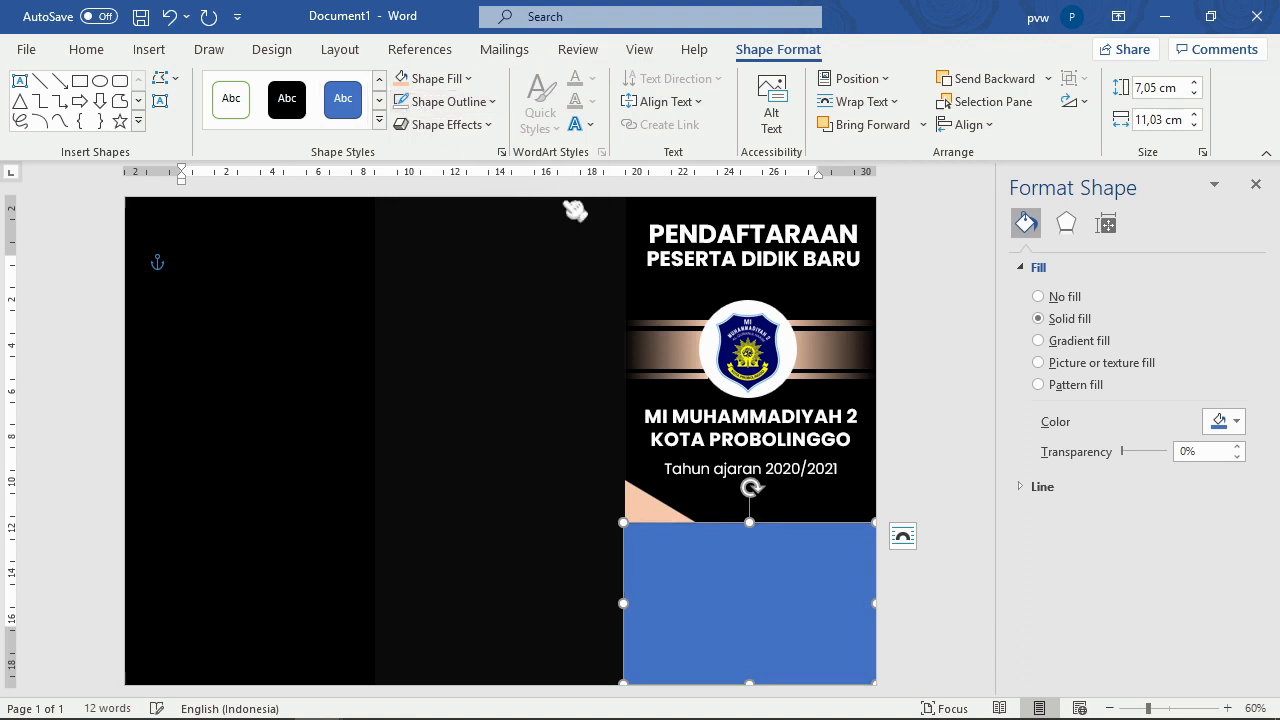
click(490, 101)
click(486, 322)
Step: Edit the rectangle's points to slant its upper edge, lowering the left corner and raising the right corner to about 9,15 cm total height
click(170, 79)
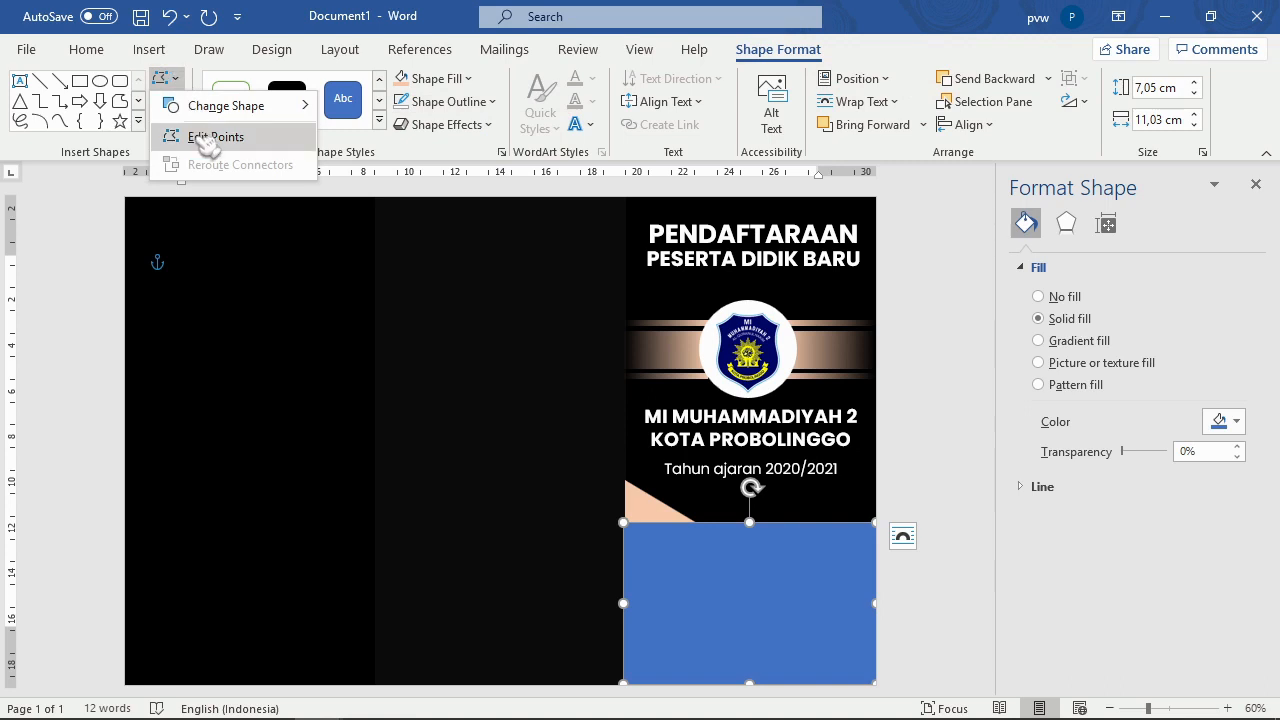
click(208, 137)
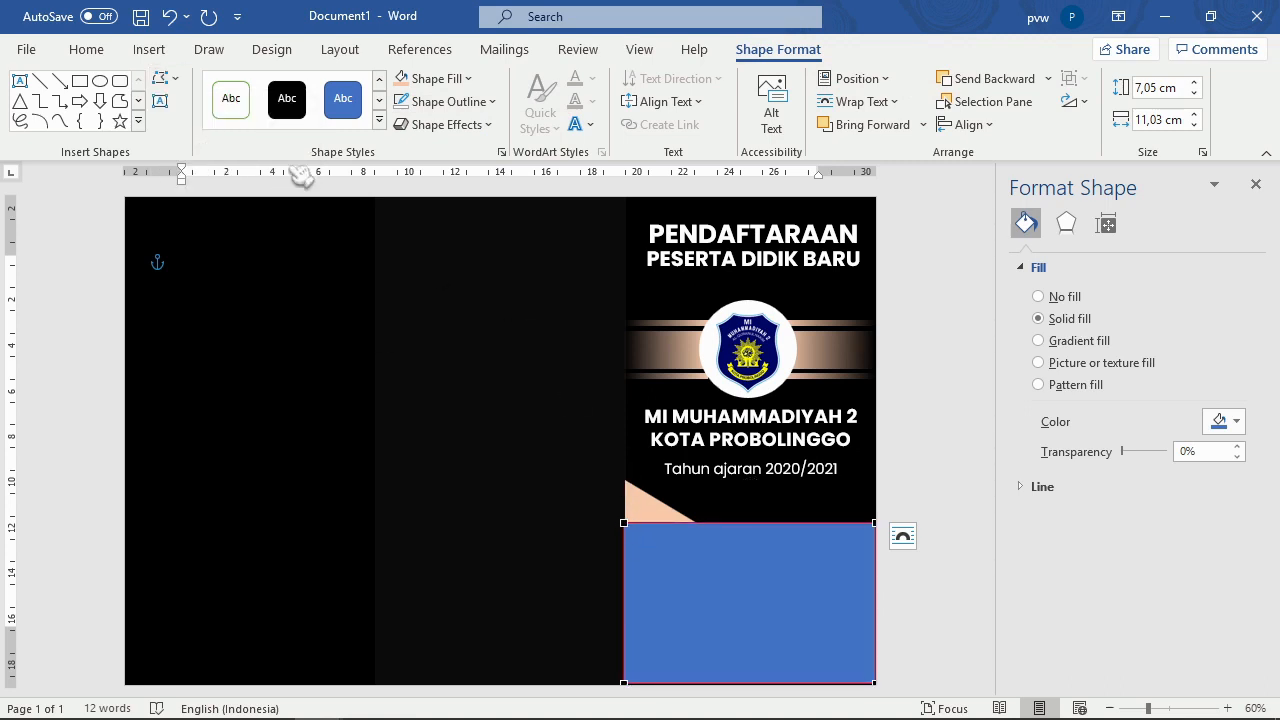
click(160, 78)
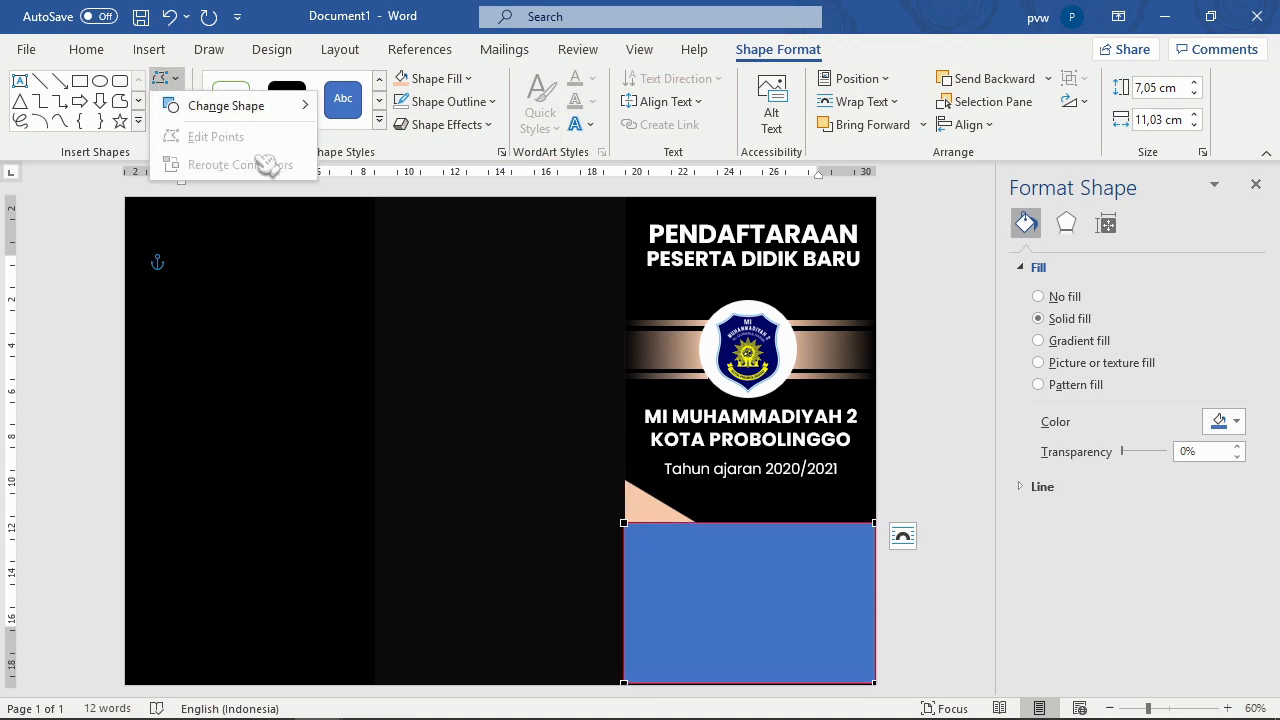
click(632, 533)
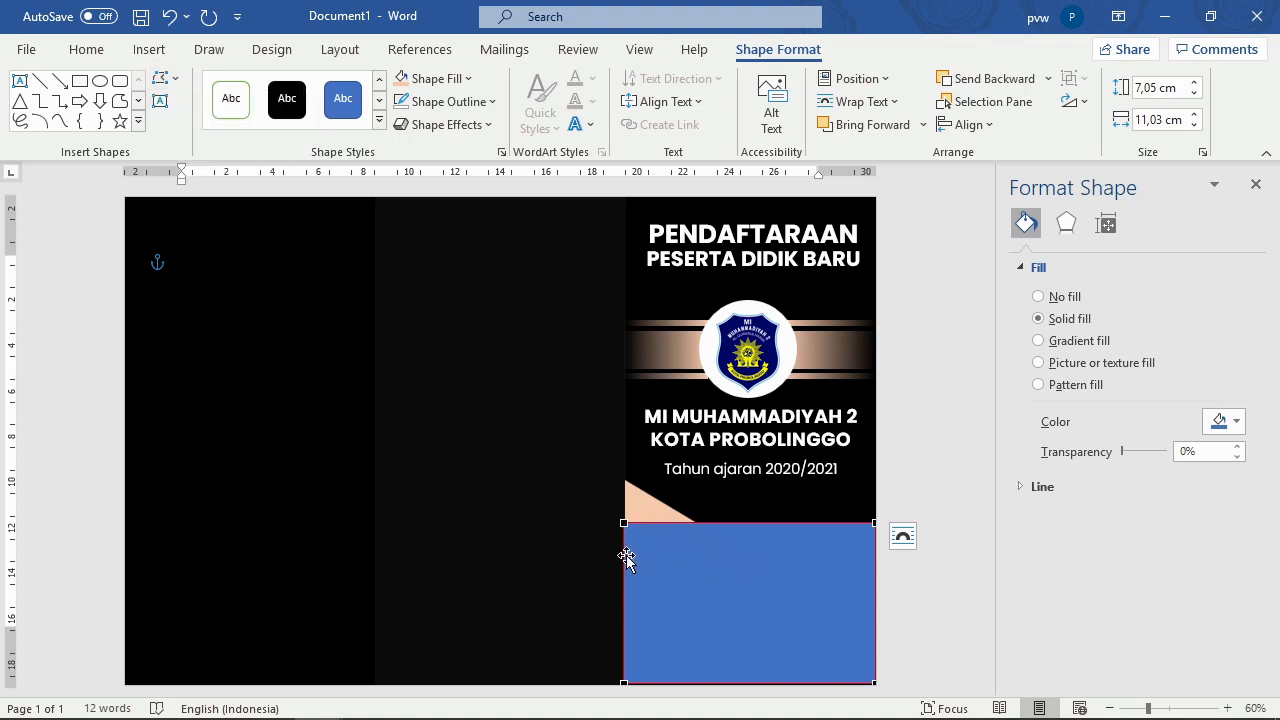
drag(622, 522, 623, 564)
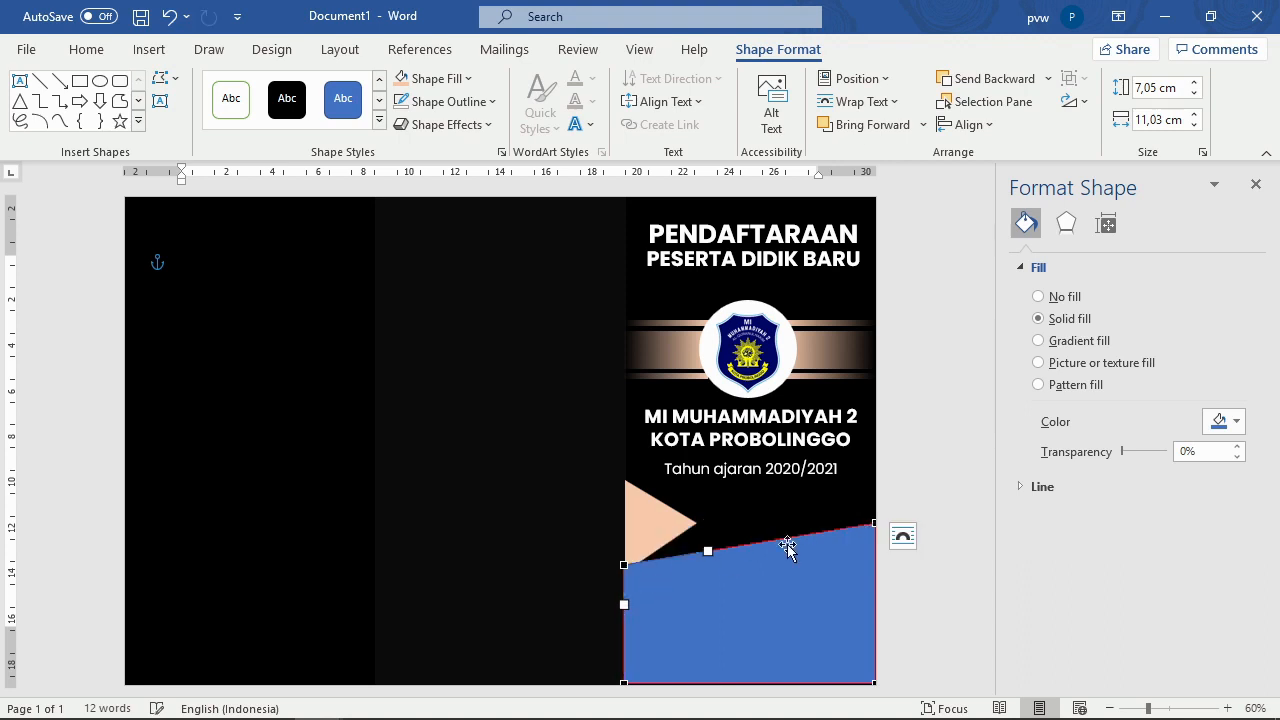
drag(875, 521, 875, 475)
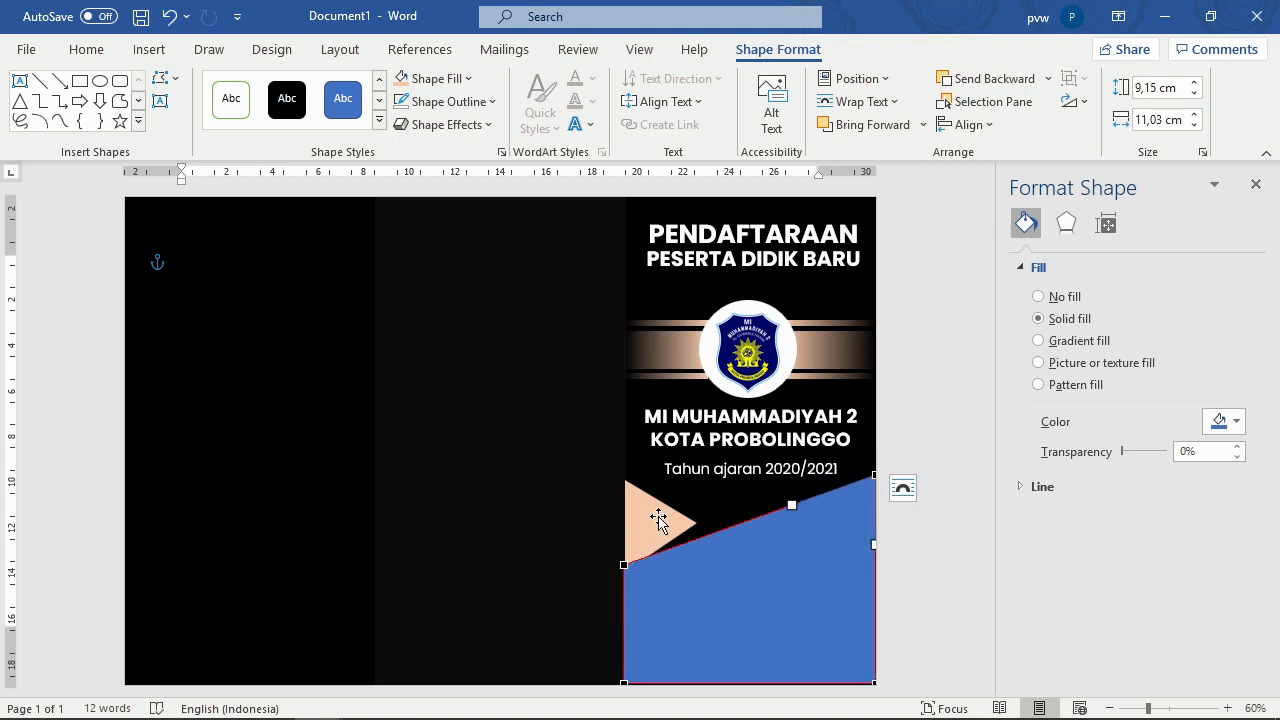
Step: Move the light orange triangle down to meet the blue shape's slanted edge, nudging it flush with the panel's left edge
drag(659, 519, 660, 531)
key(ctrl+z)
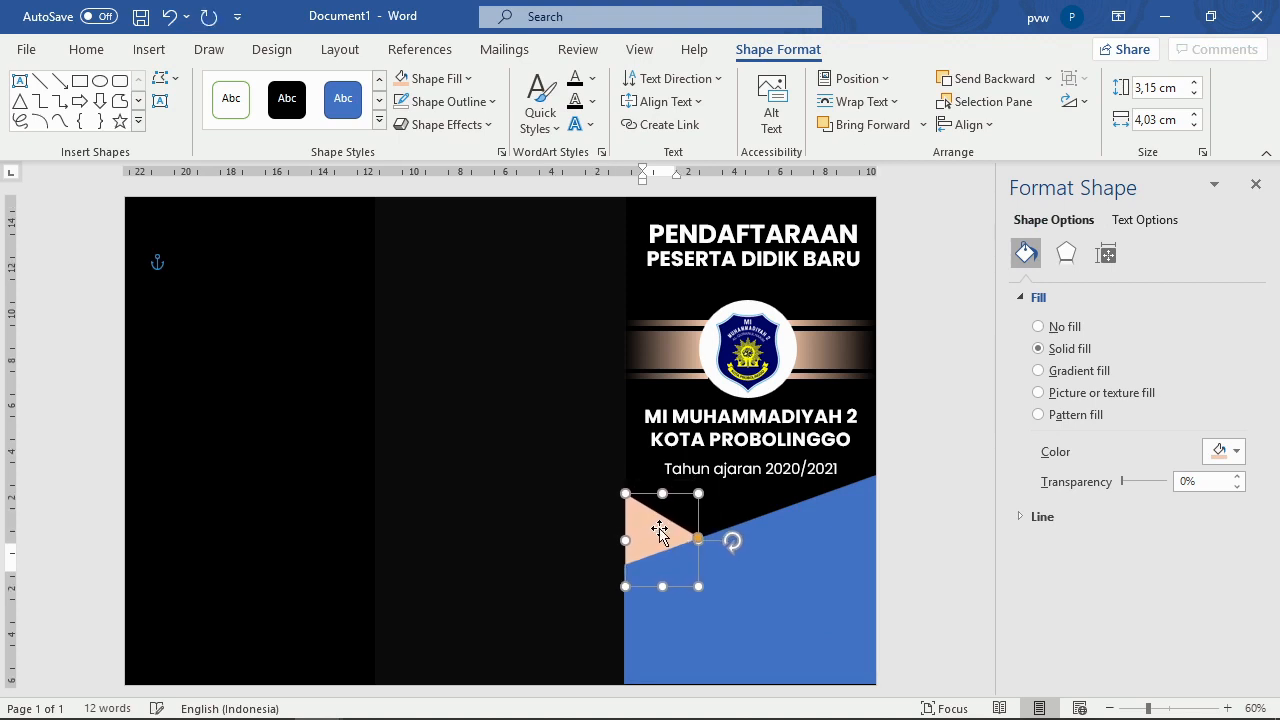
key(Right)
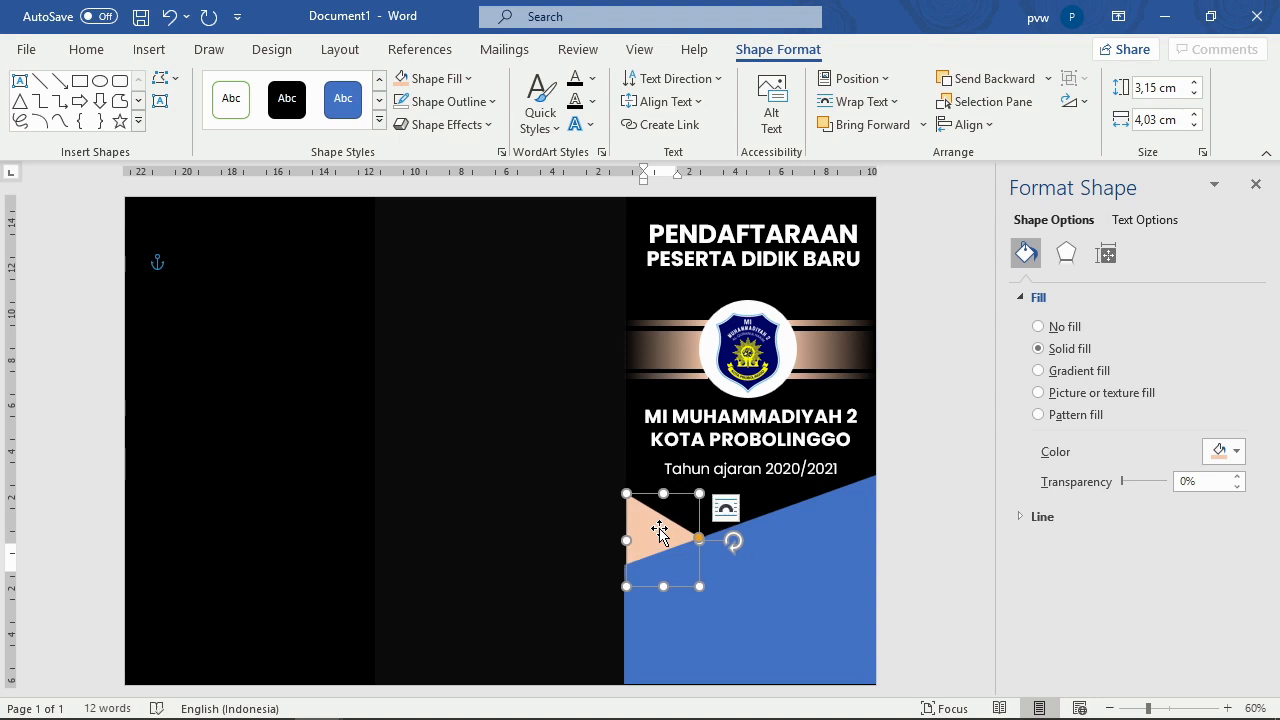
key(Left)
key(Left)
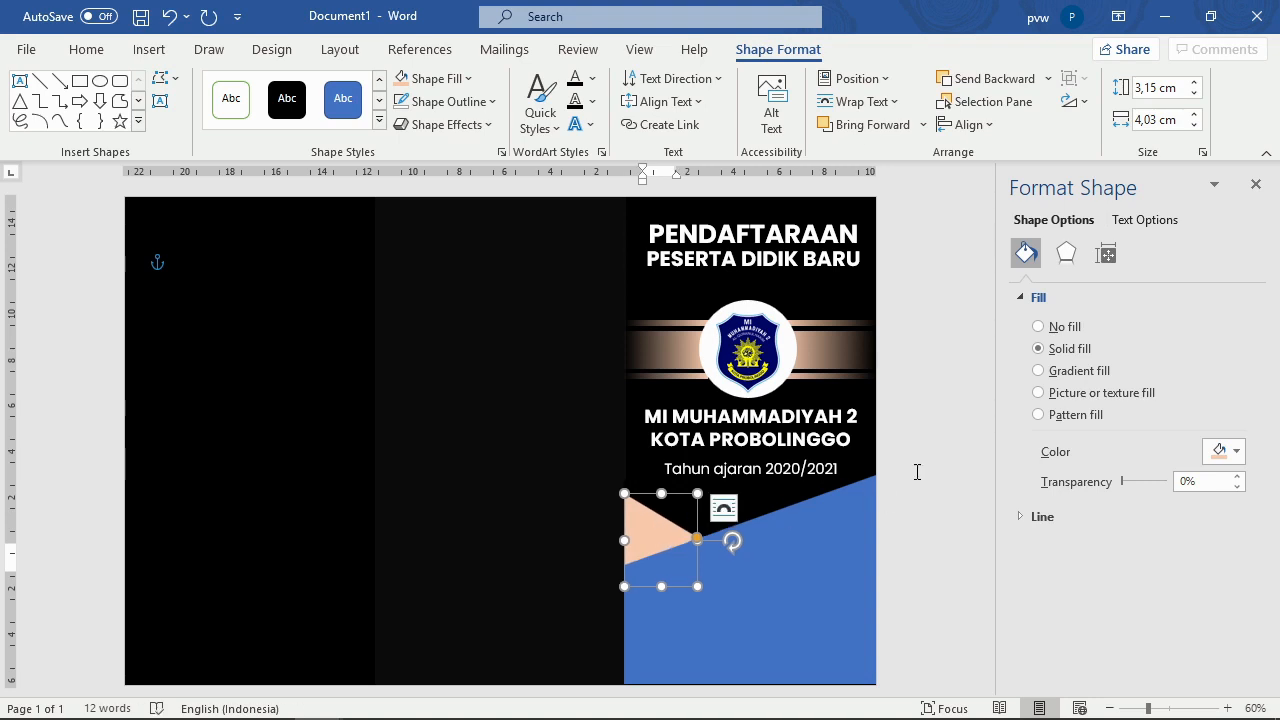
click(917, 471)
click(632, 508)
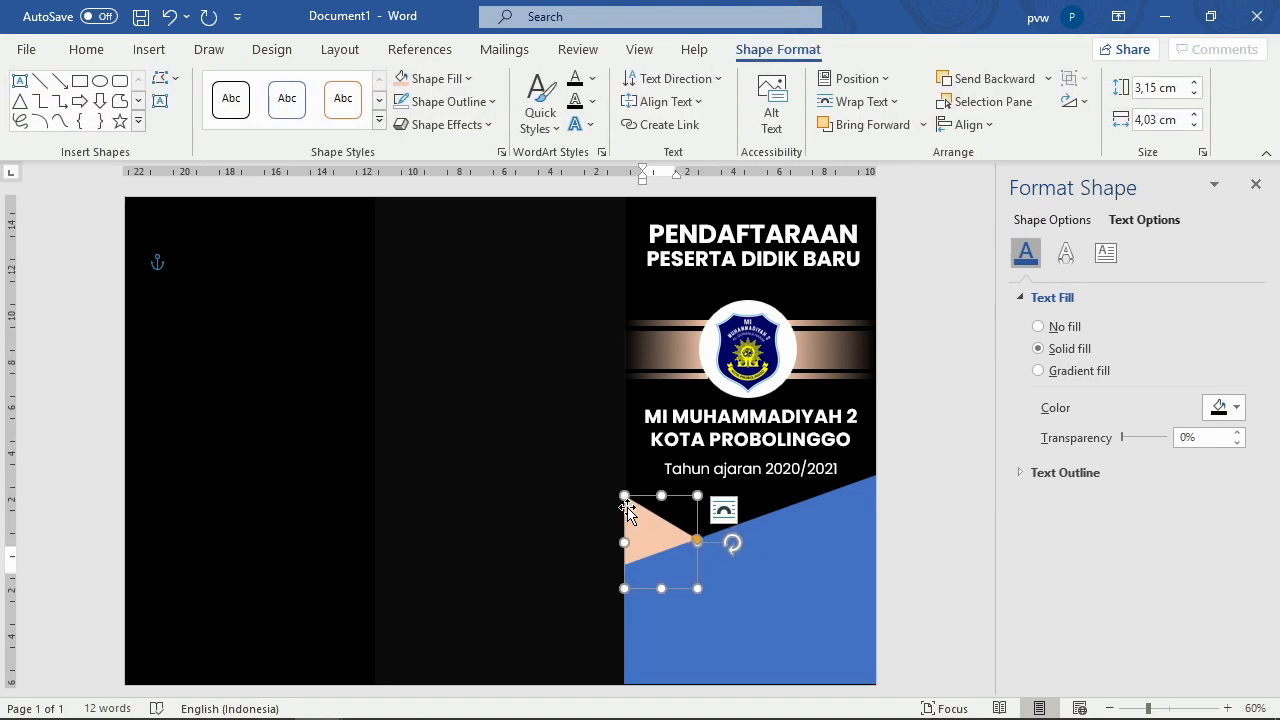
click(877, 503)
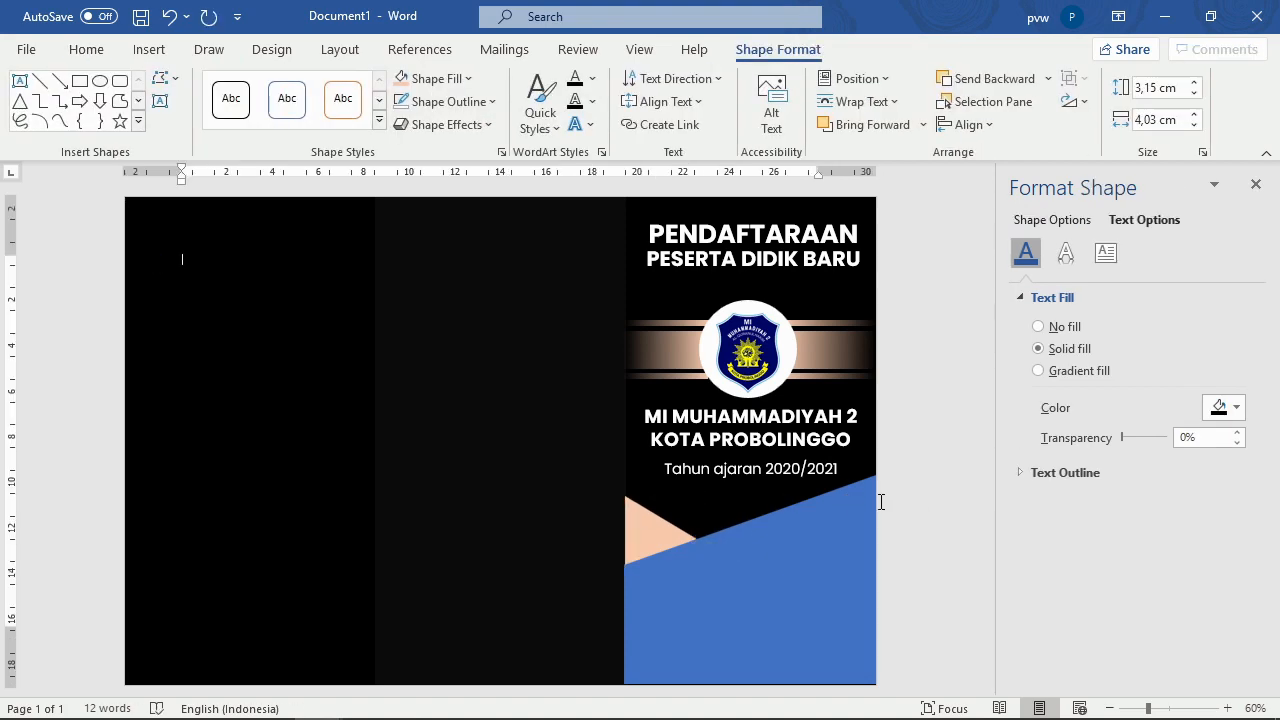
click(837, 540)
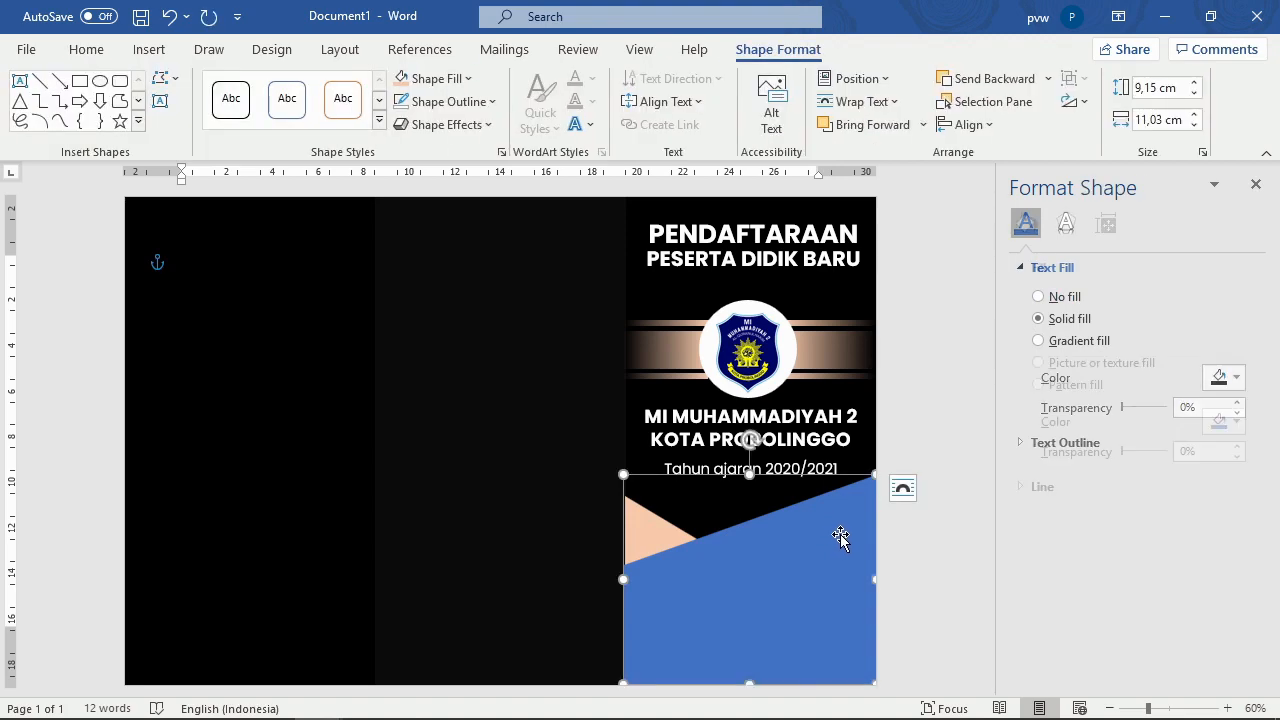
right_click(845, 540)
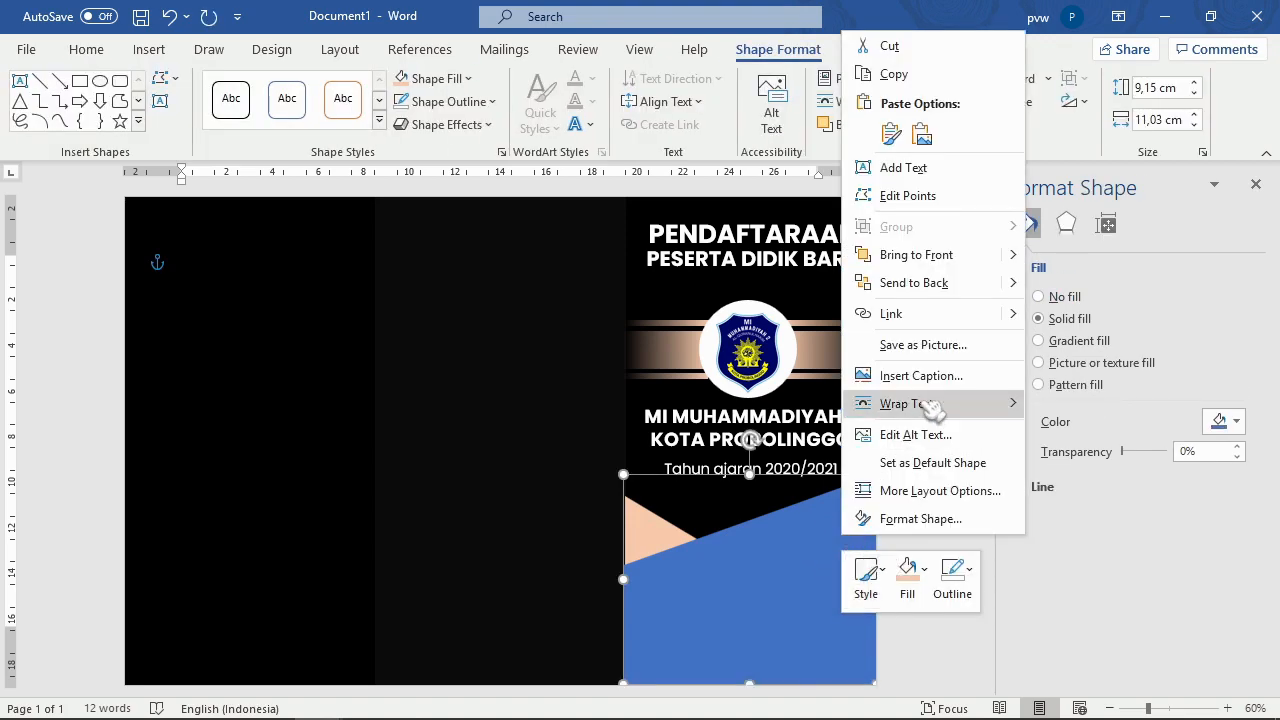
mouse_move(940, 402)
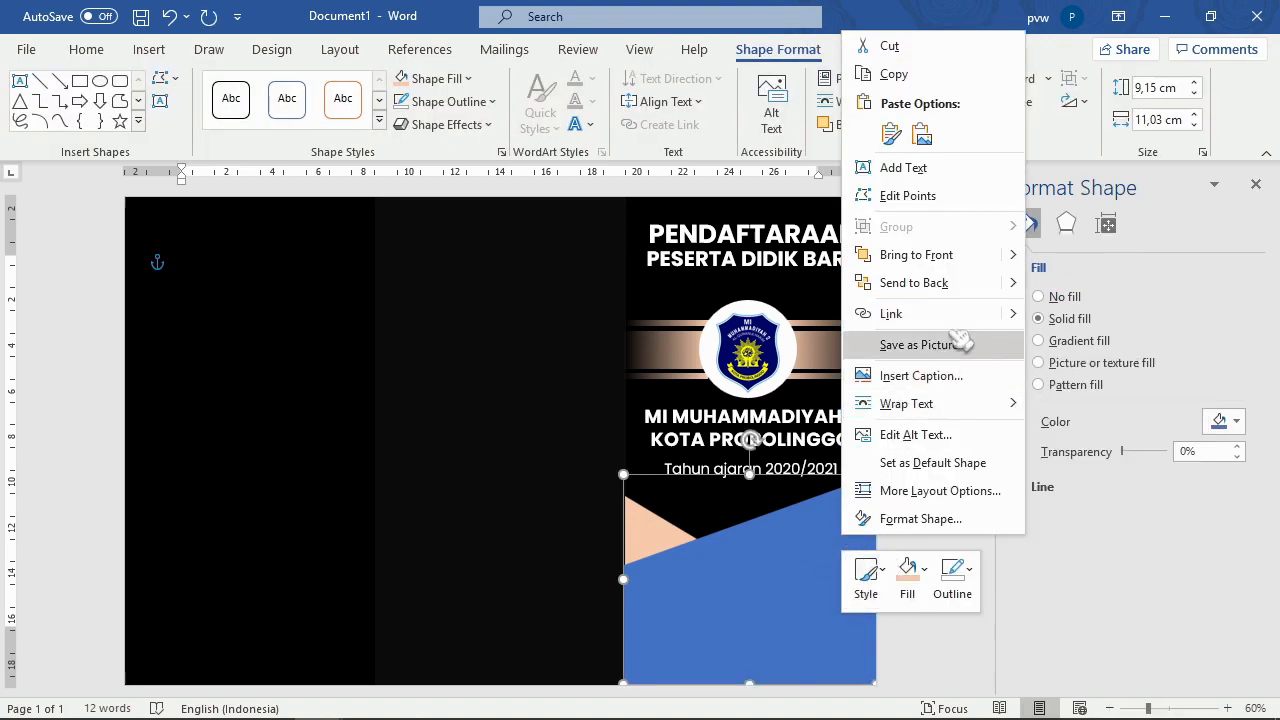
click(936, 648)
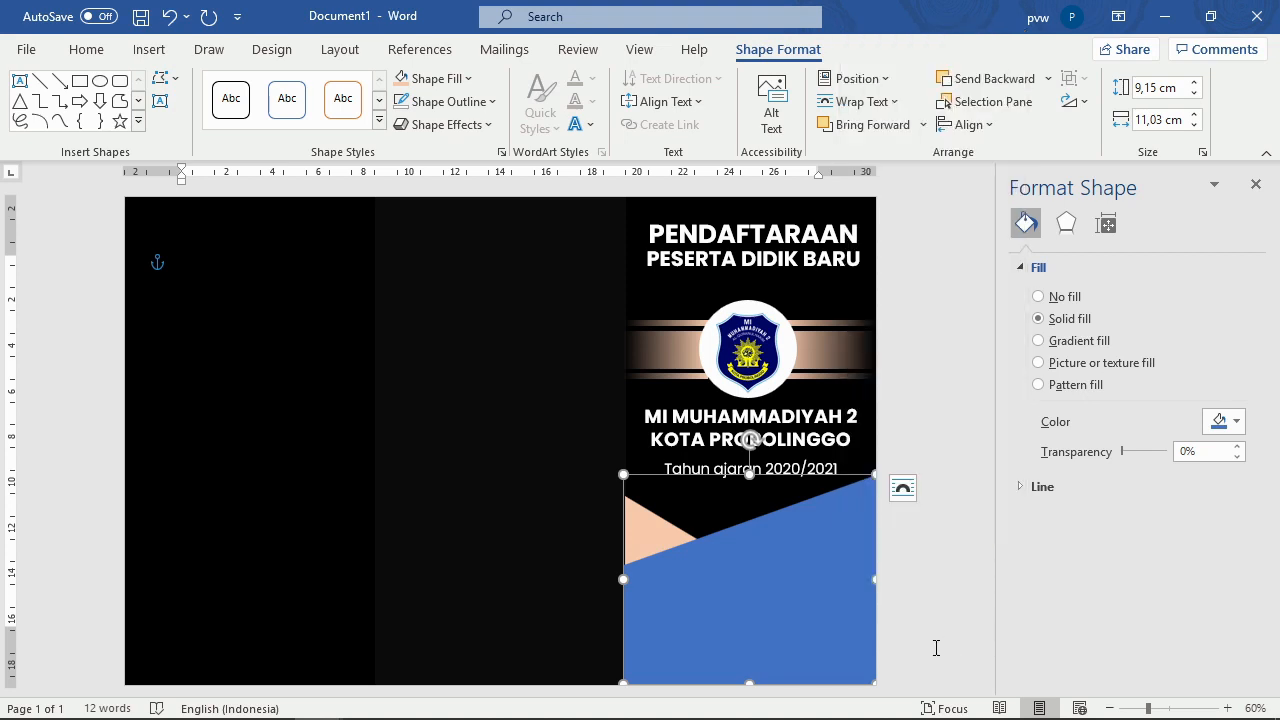
click(914, 537)
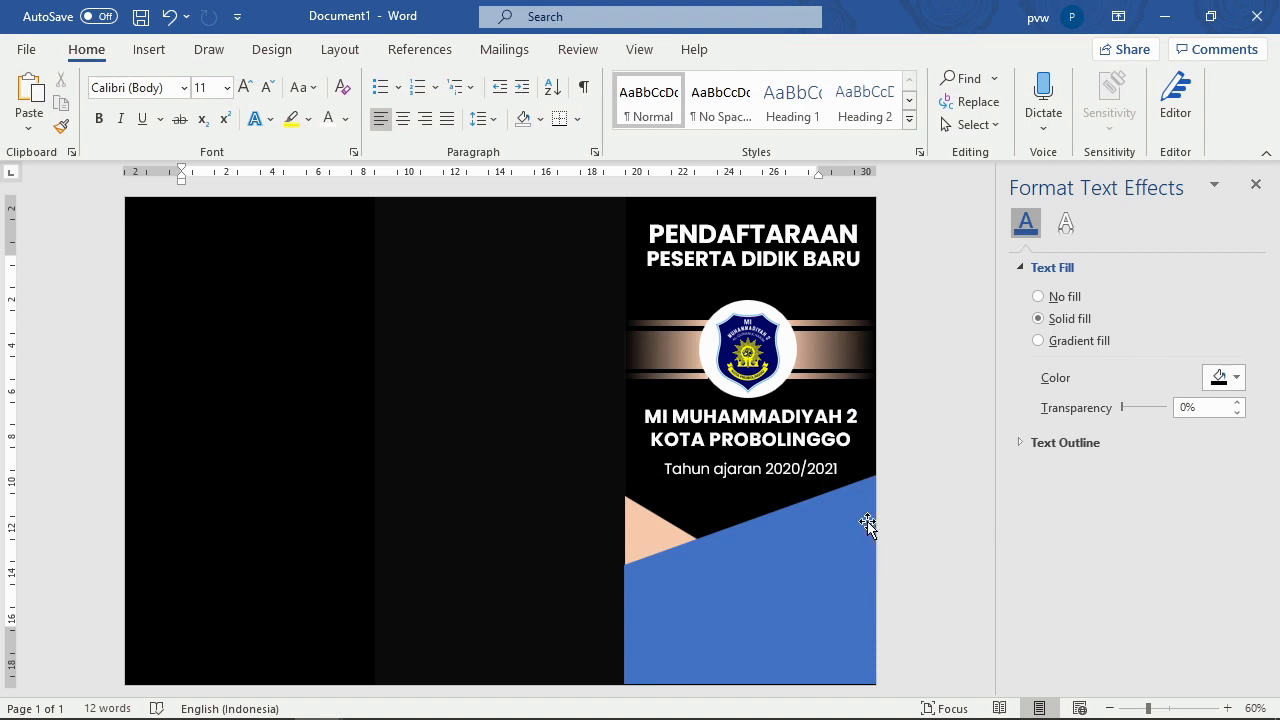
Step: Switch the slanted shape to a picture fill from a file and open the ASSET folder on Disk Baru (H:)
click(866, 527)
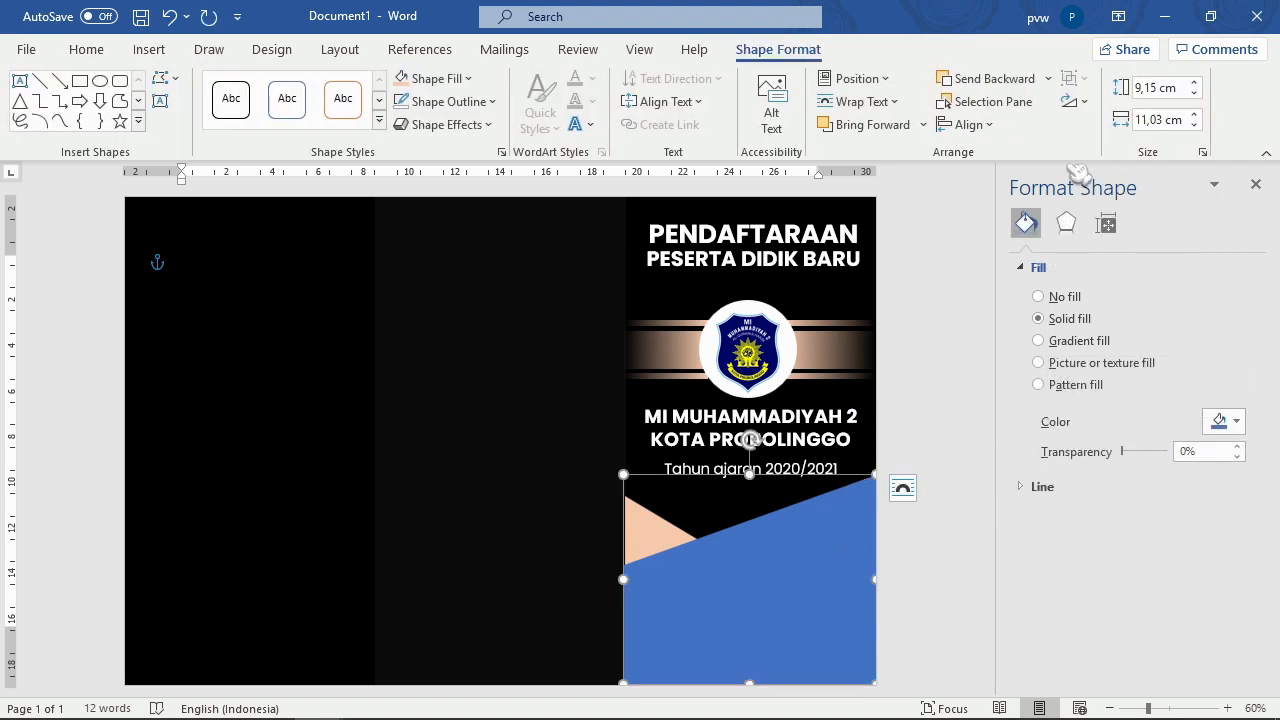
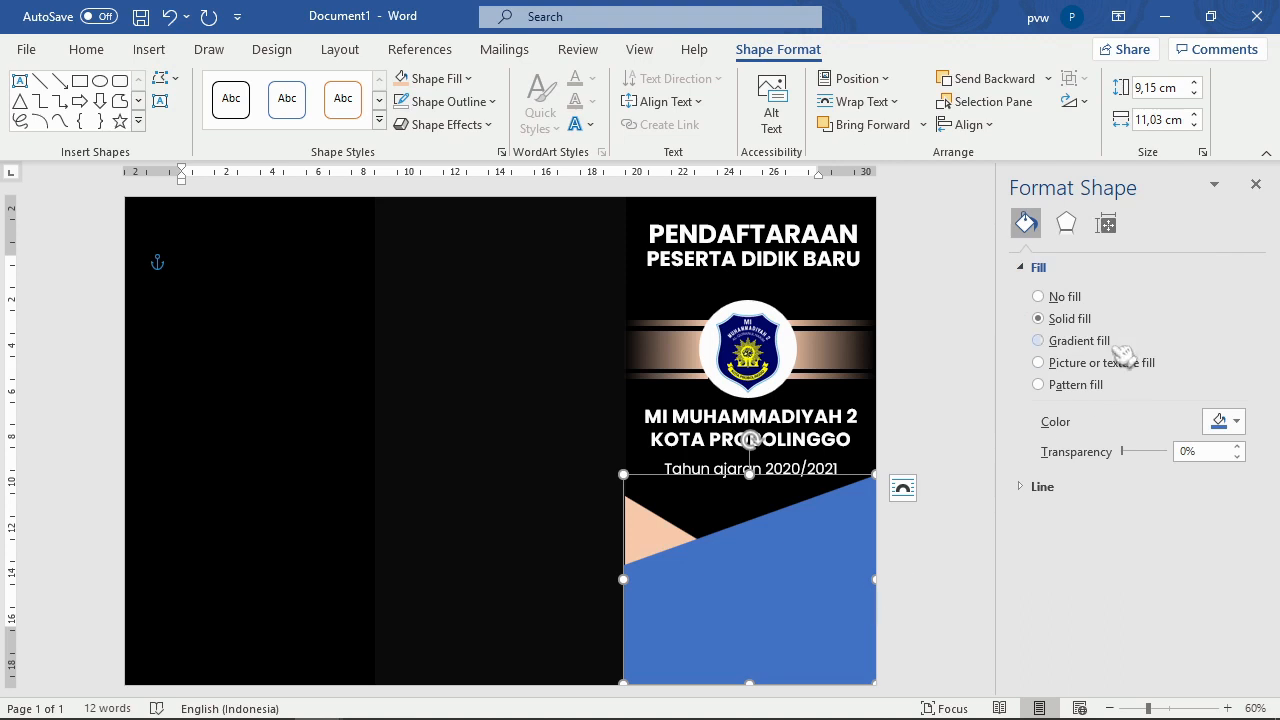
click(1040, 363)
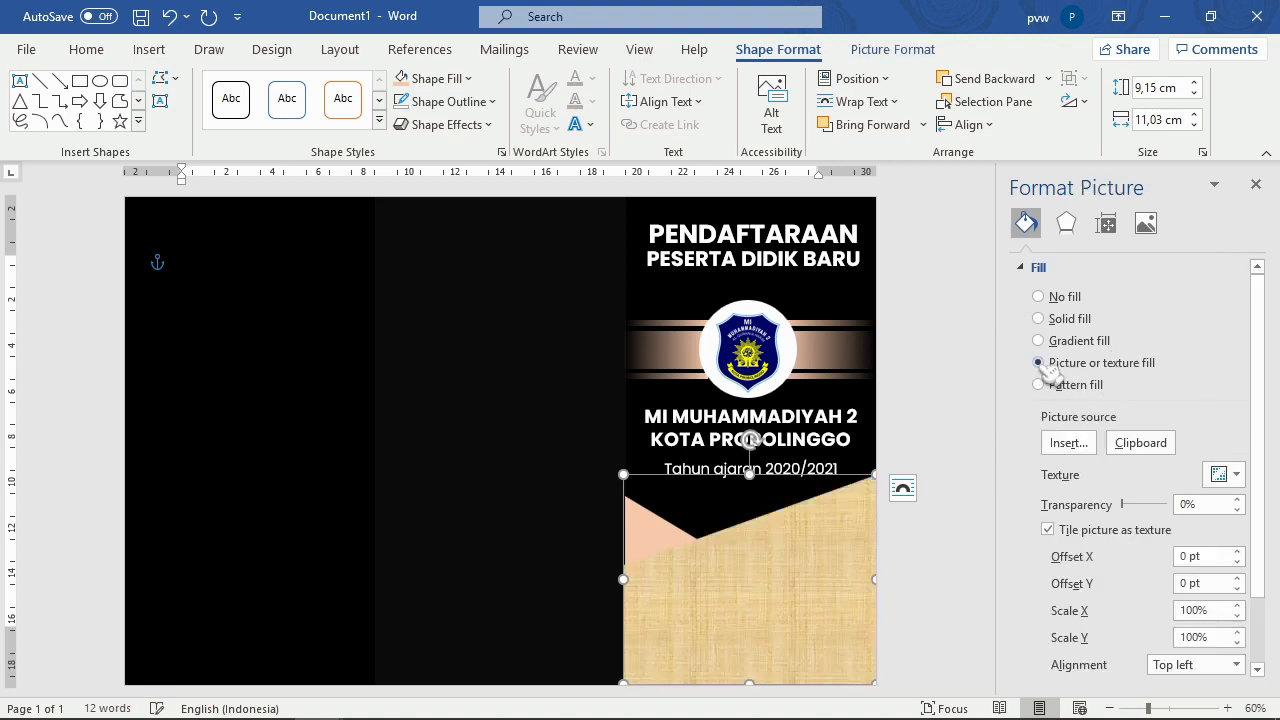
click(1065, 442)
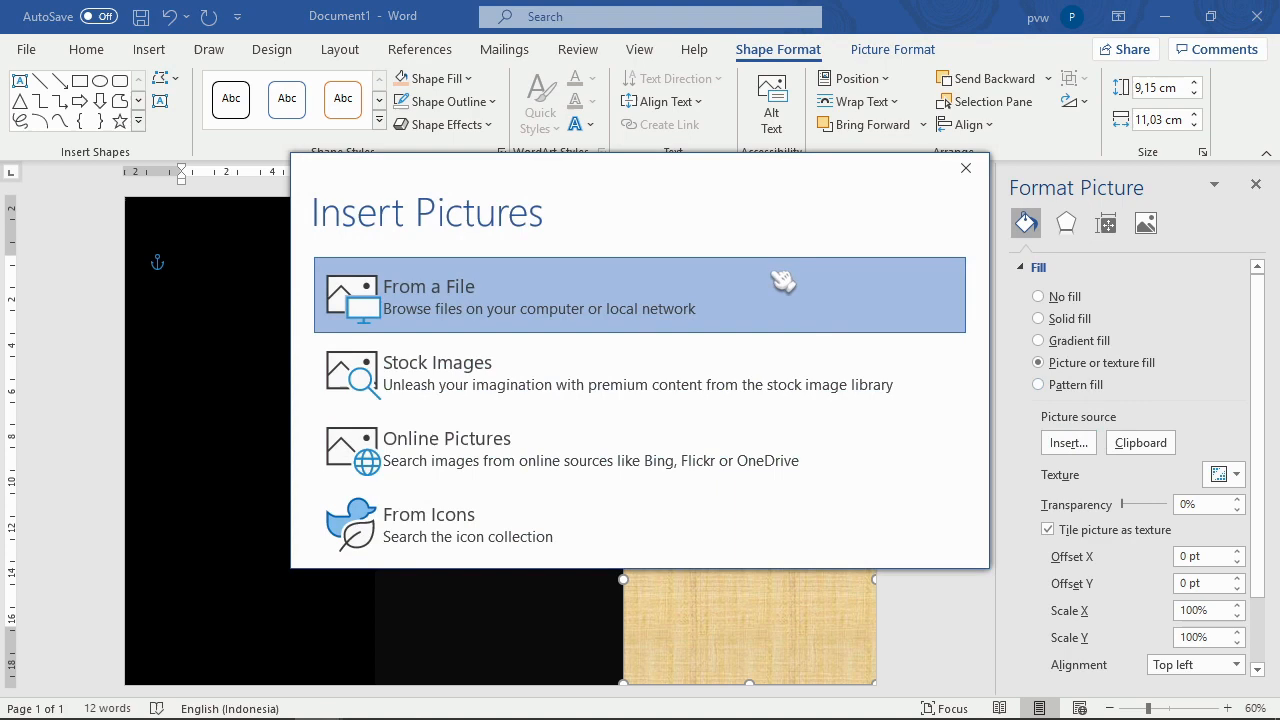
click(597, 322)
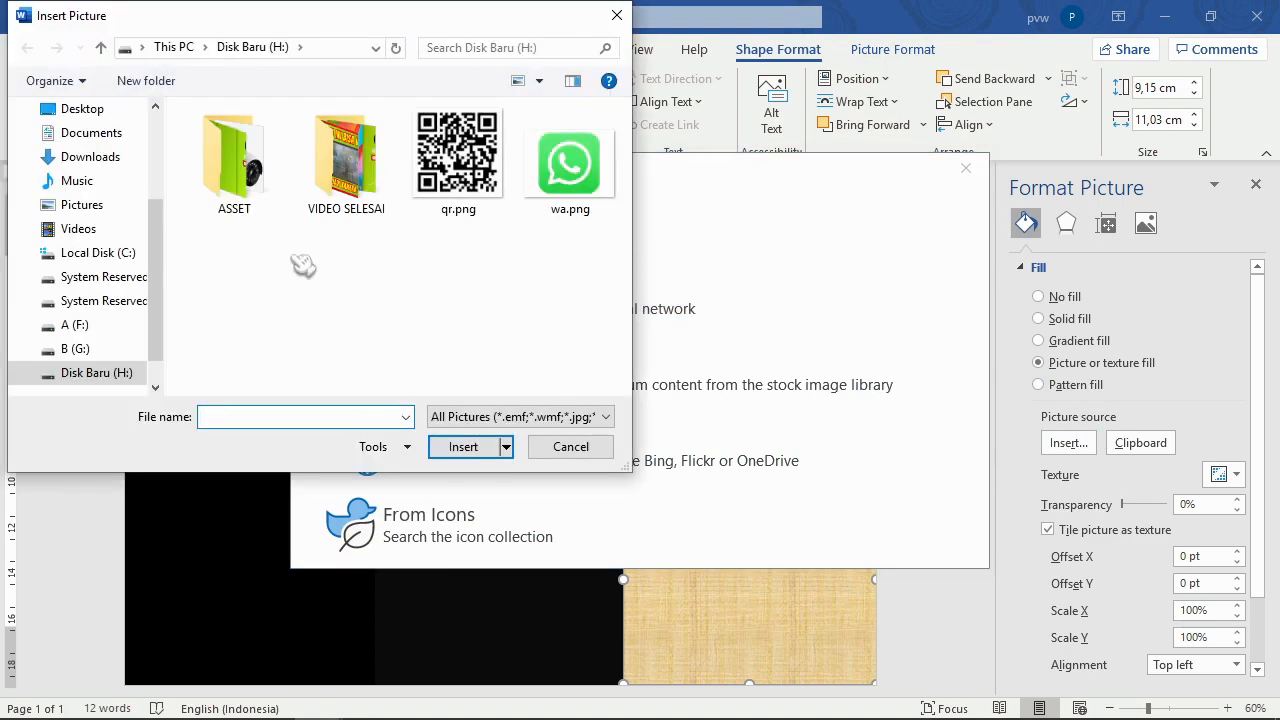
click(234, 206)
double_click(234, 206)
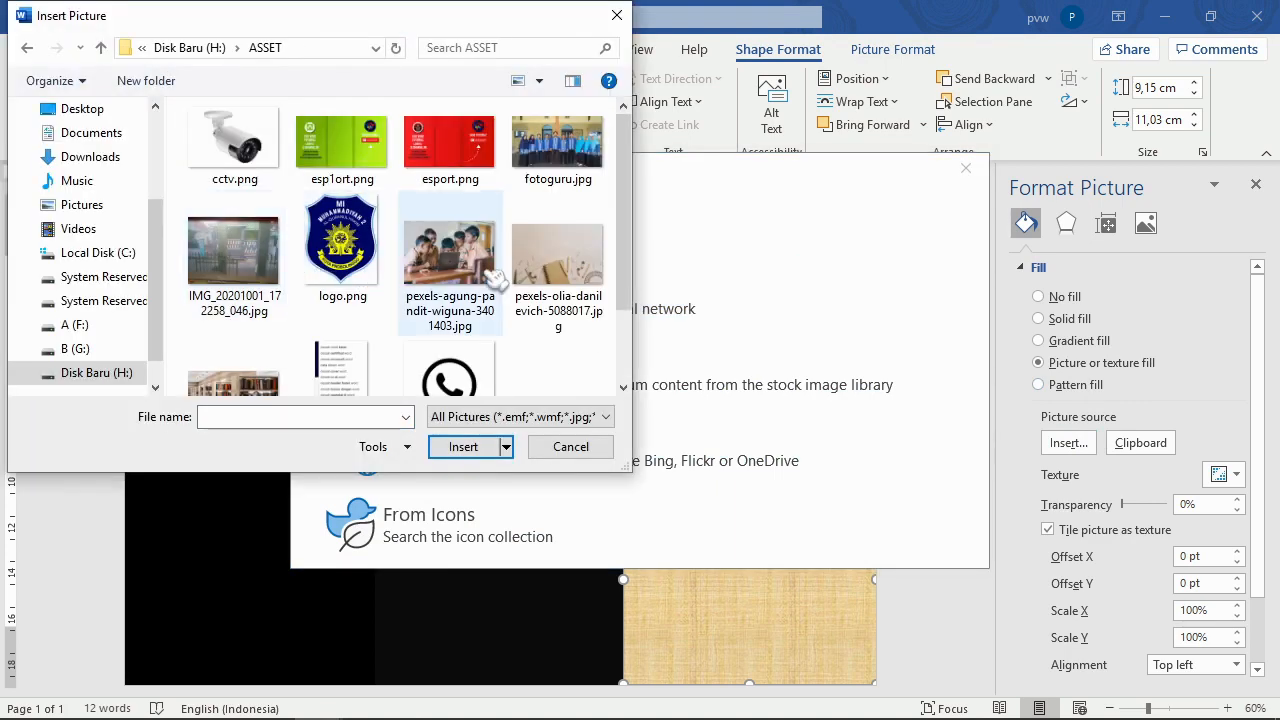
Step: Browse the ASSET and Downloads folders for a suitable photo to fill the slanted shape
scroll(557, 290, down, 1)
scroll(560, 240, up, 1)
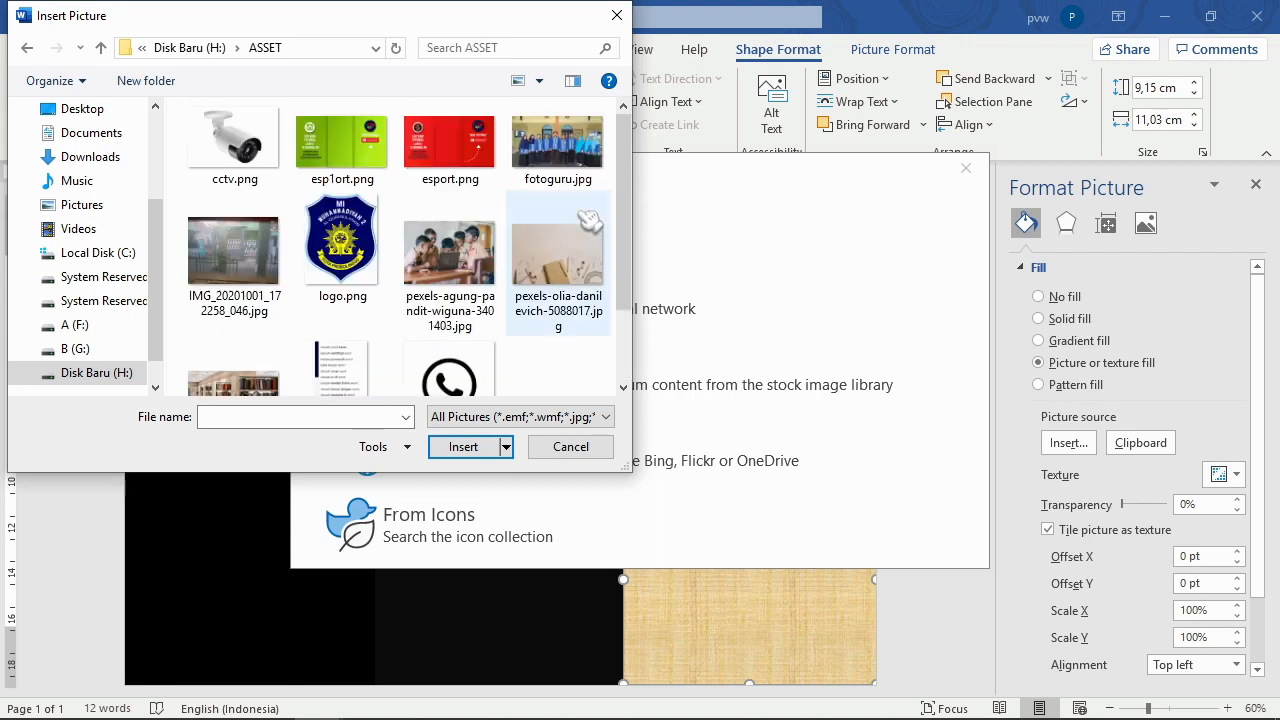
scroll(568, 245, down, 1)
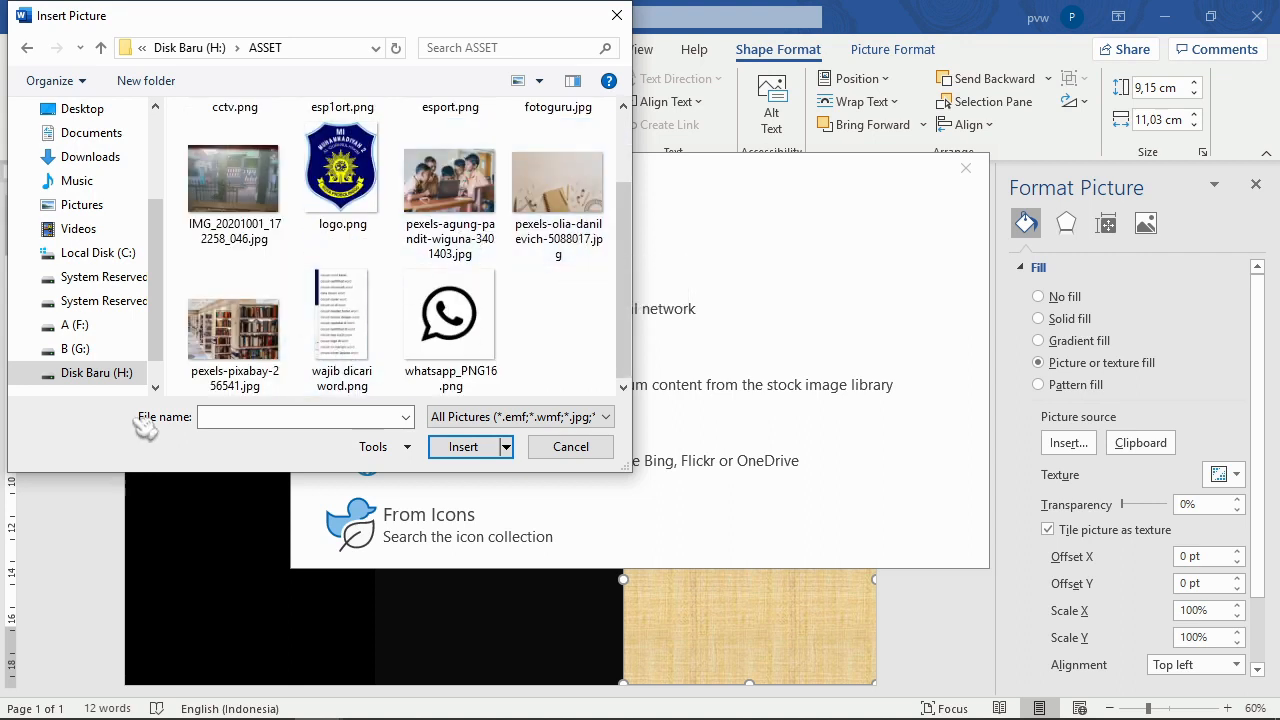
click(228, 345)
scroll(505, 330, up, 1)
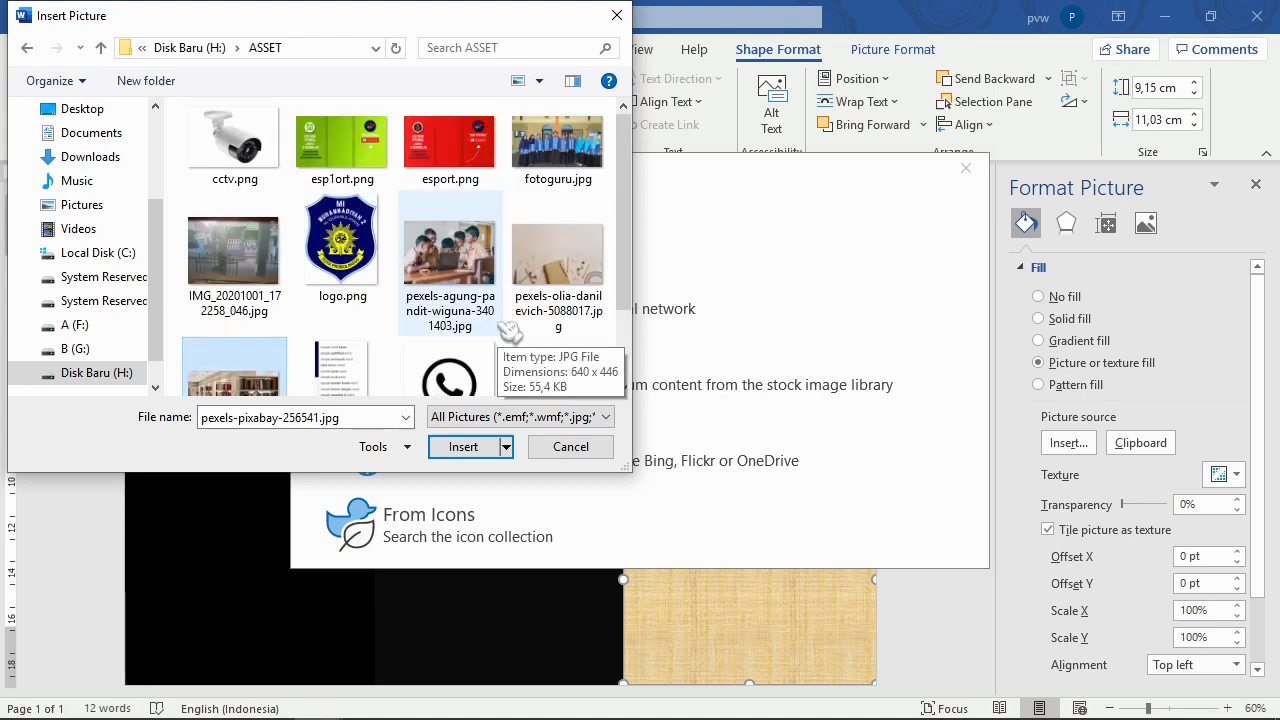
scroll(508, 330, down, 1)
click(115, 160)
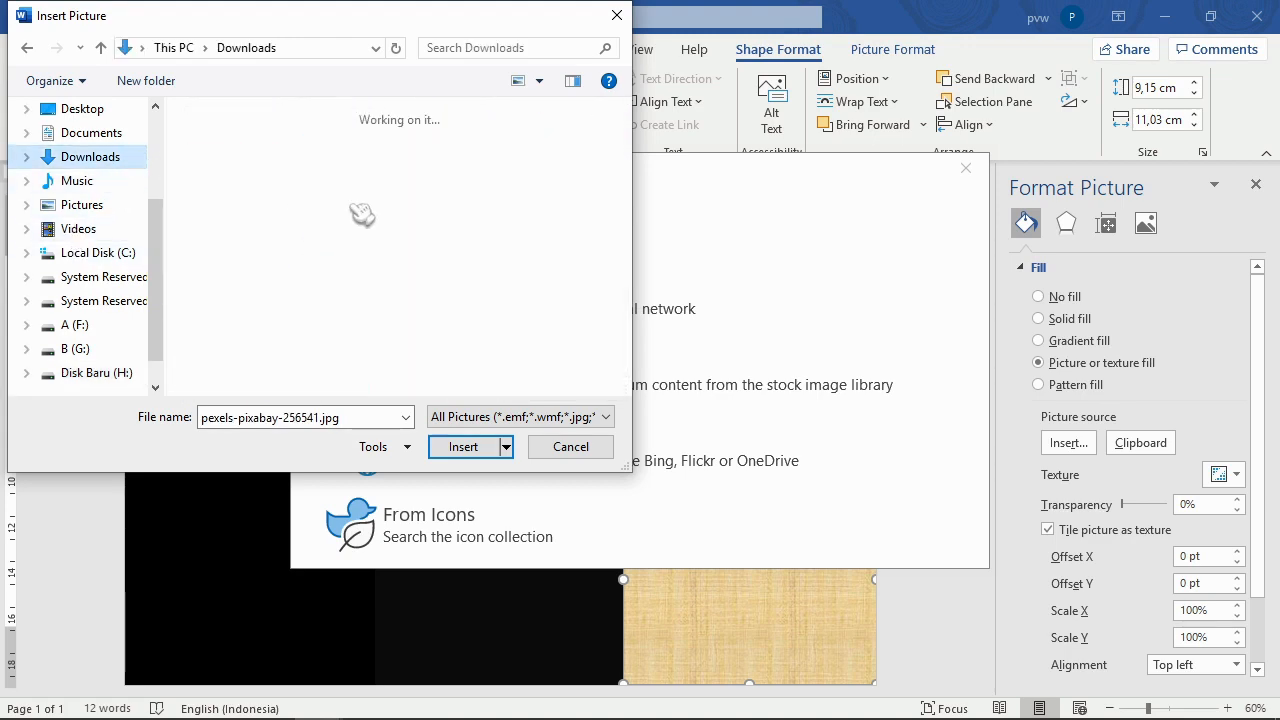
scroll(470, 225, down, 2)
scroll(480, 232, down, 6)
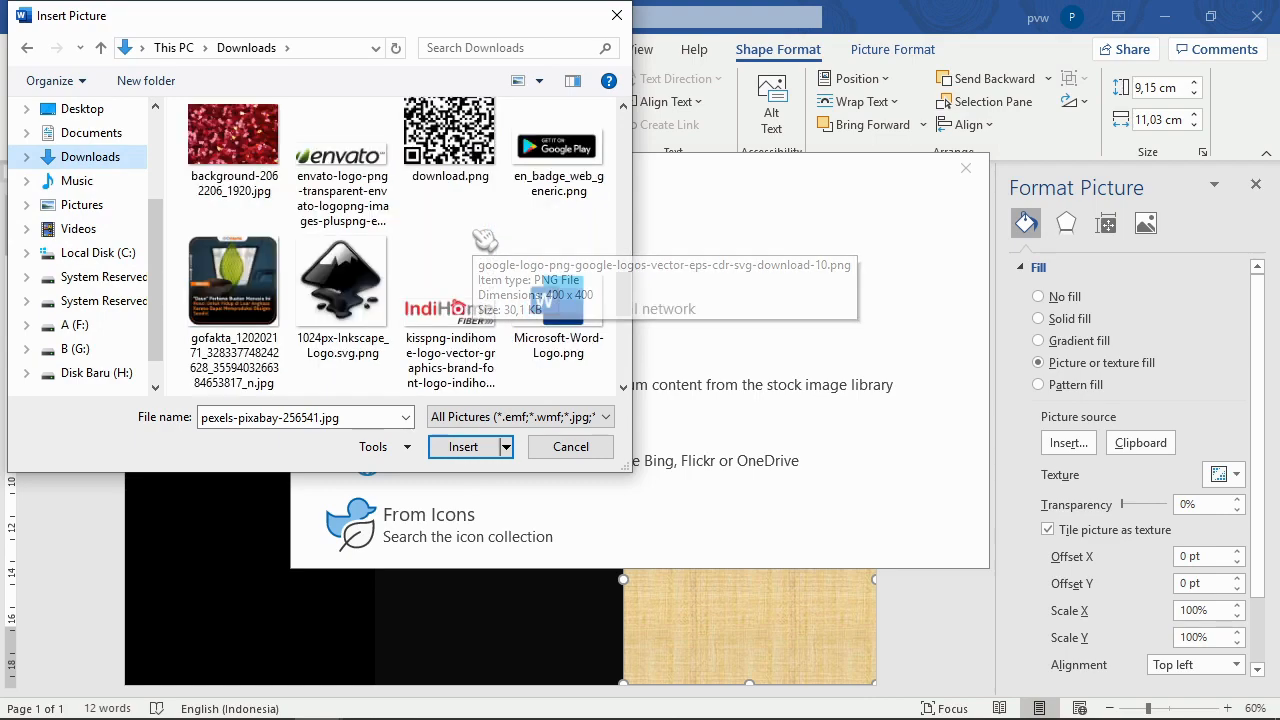
scroll(485, 240, down, 10)
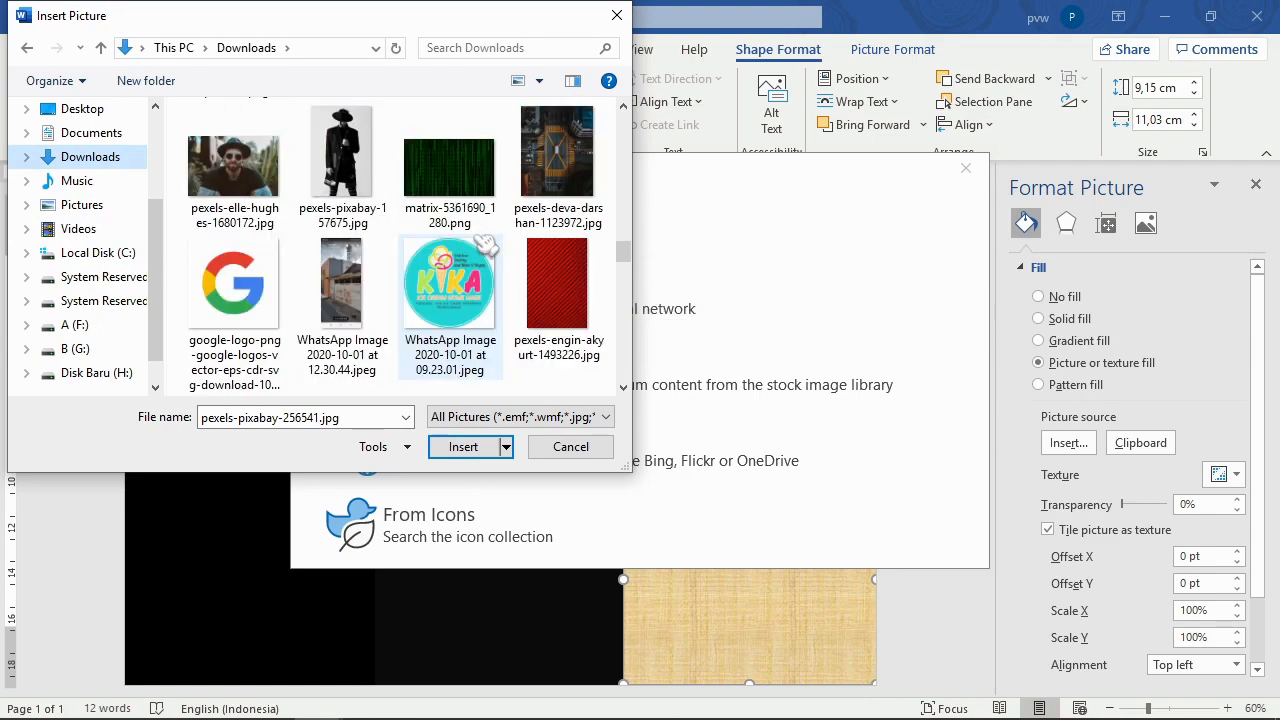
scroll(487, 249, down, 1)
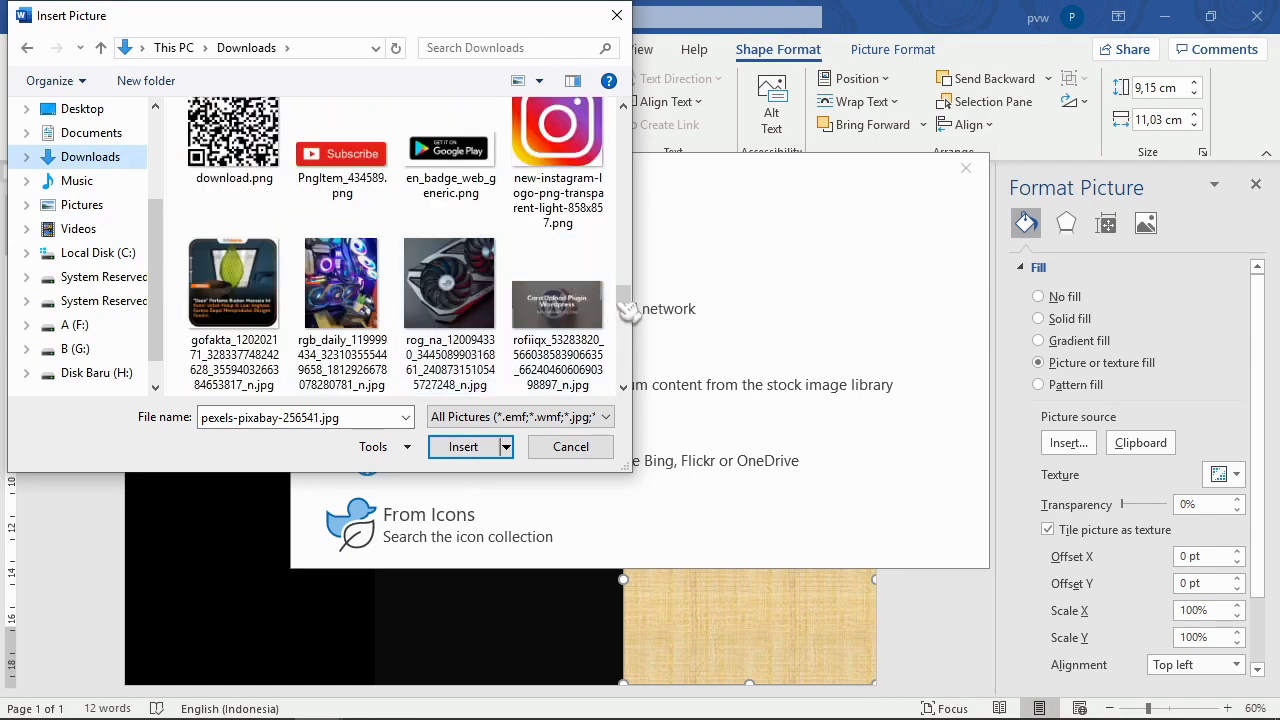
scroll(487, 249, up, 10)
scroll(600, 190, up, 3)
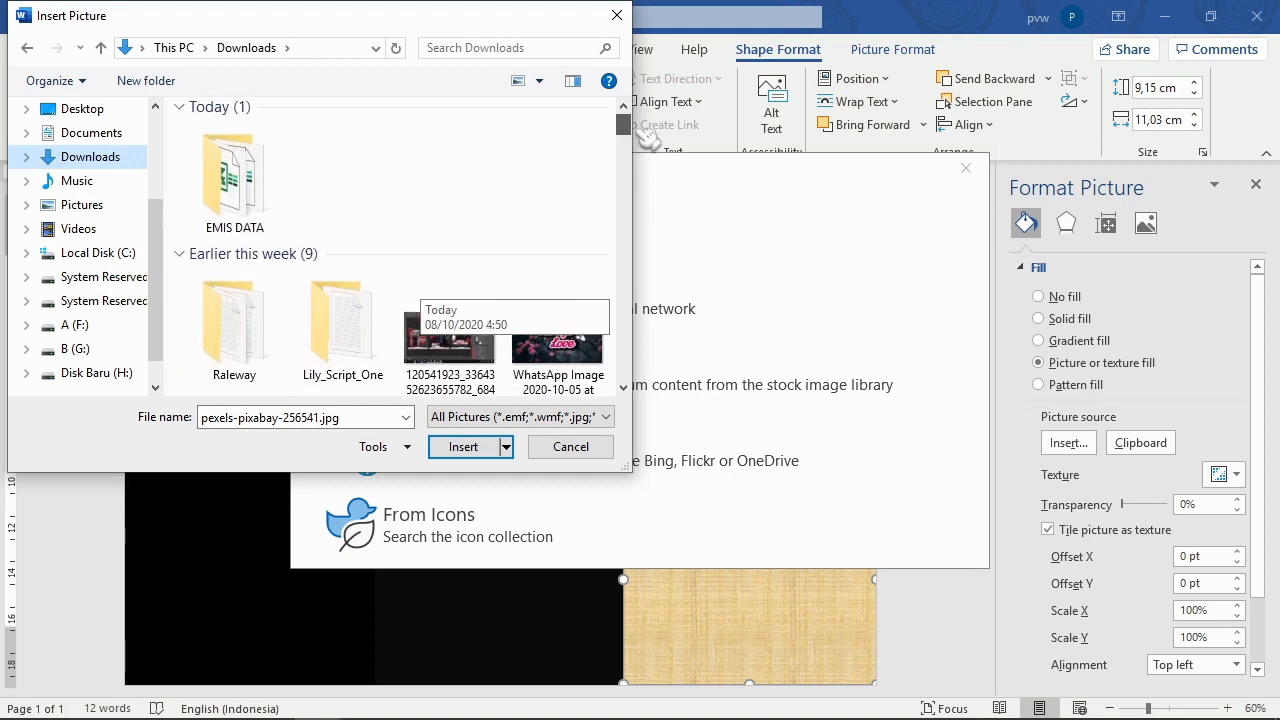
scroll(592, 196, down, 5)
scroll(593, 205, down, 5)
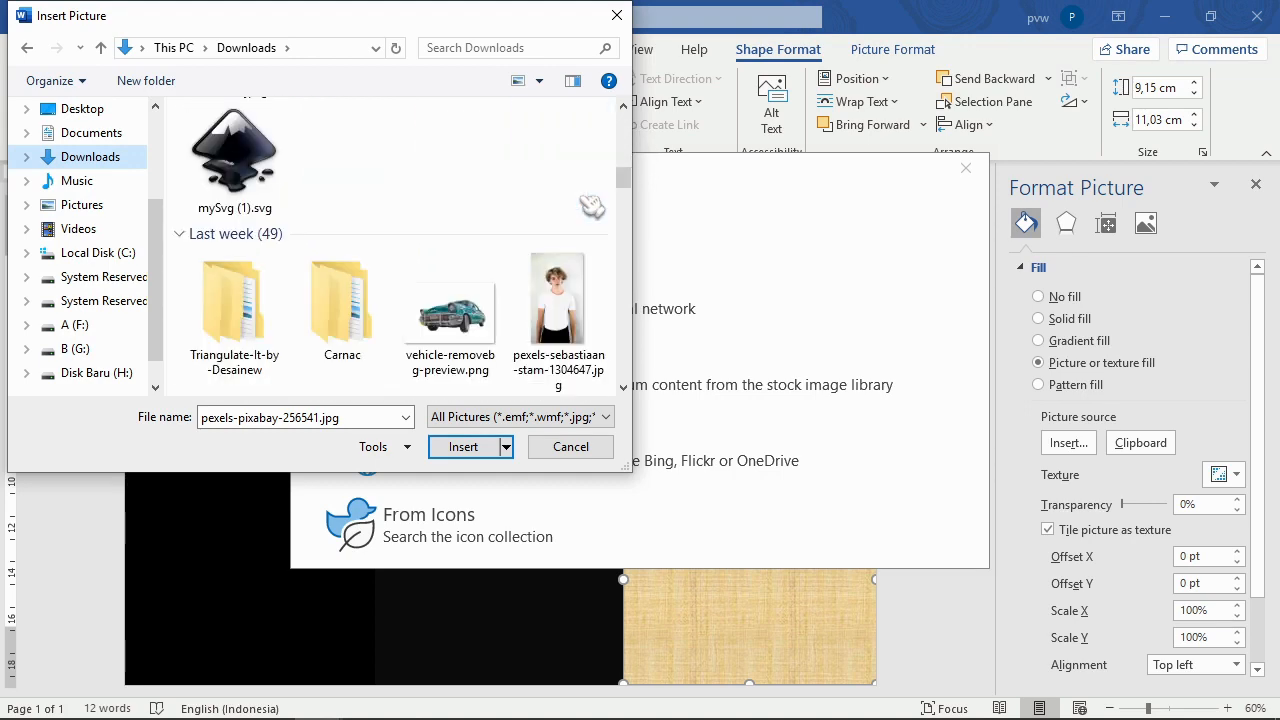
Step: Fill the slanted shape with the beige stationery photo from the ASSET folder on Disk Baru (H:)
click(90, 372)
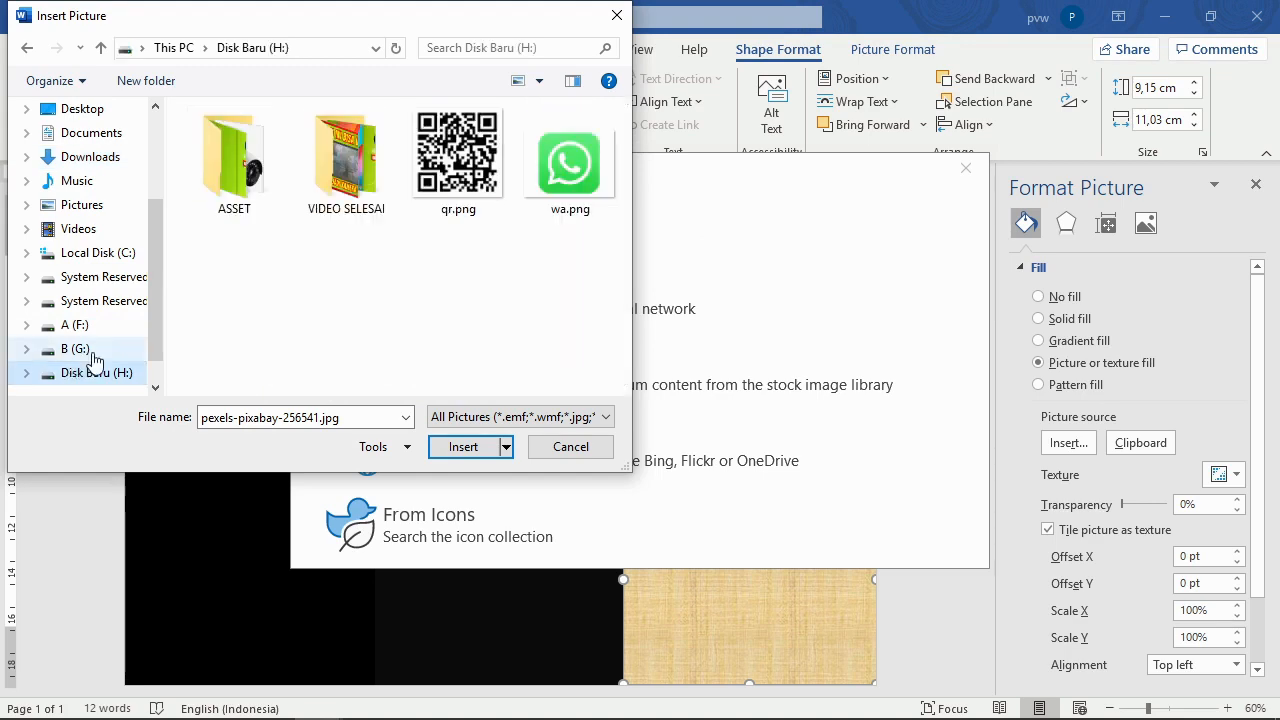
double_click(205, 183)
scroll(530, 235, down, 2)
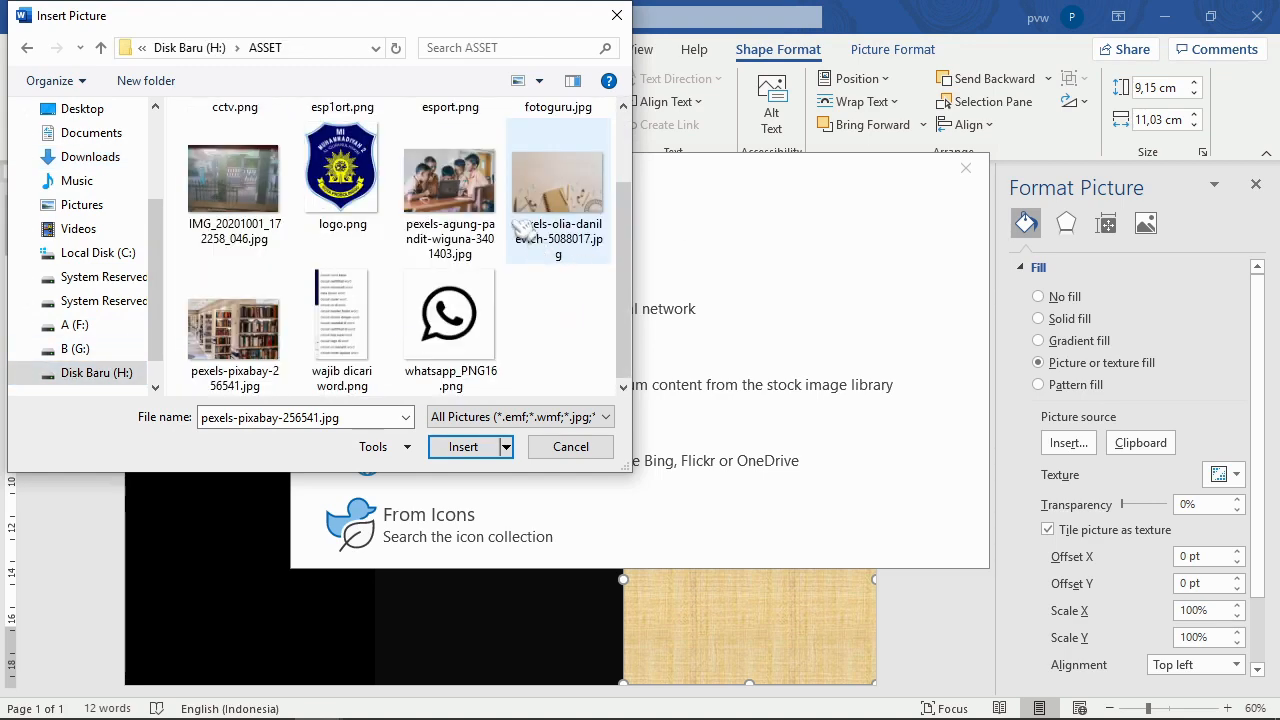
click(585, 195)
click(460, 447)
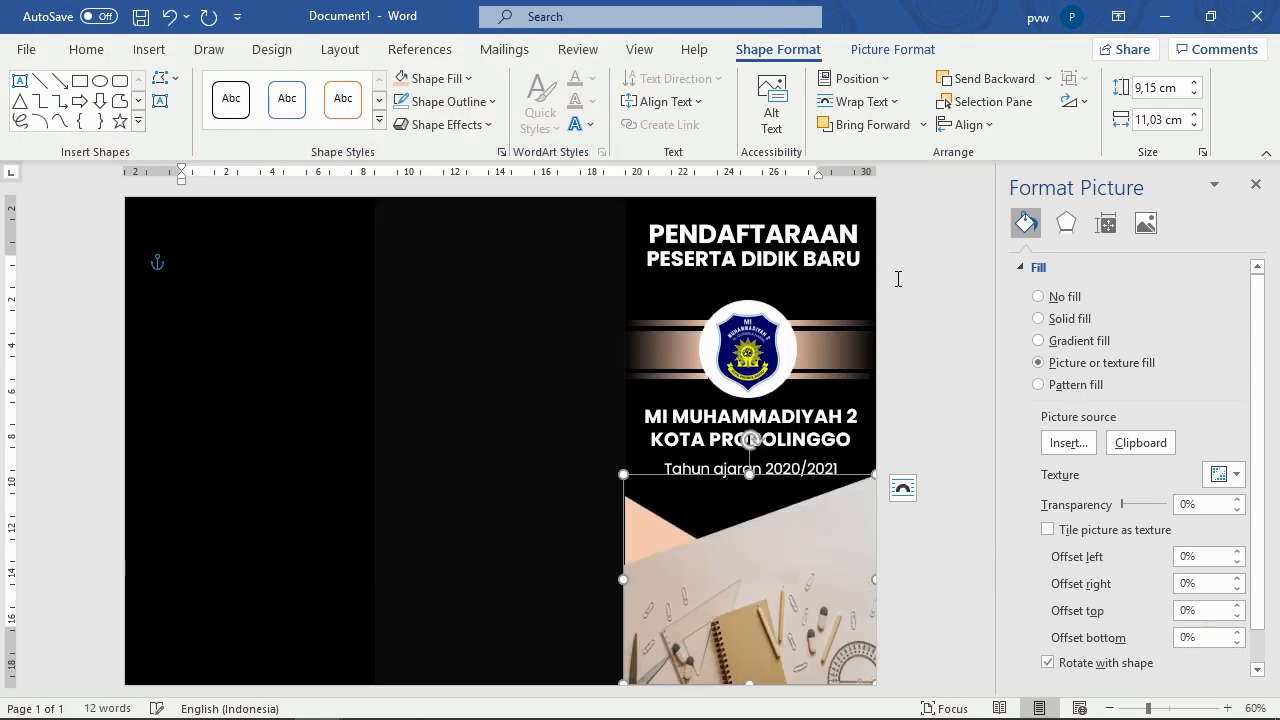
click(945, 586)
click(805, 605)
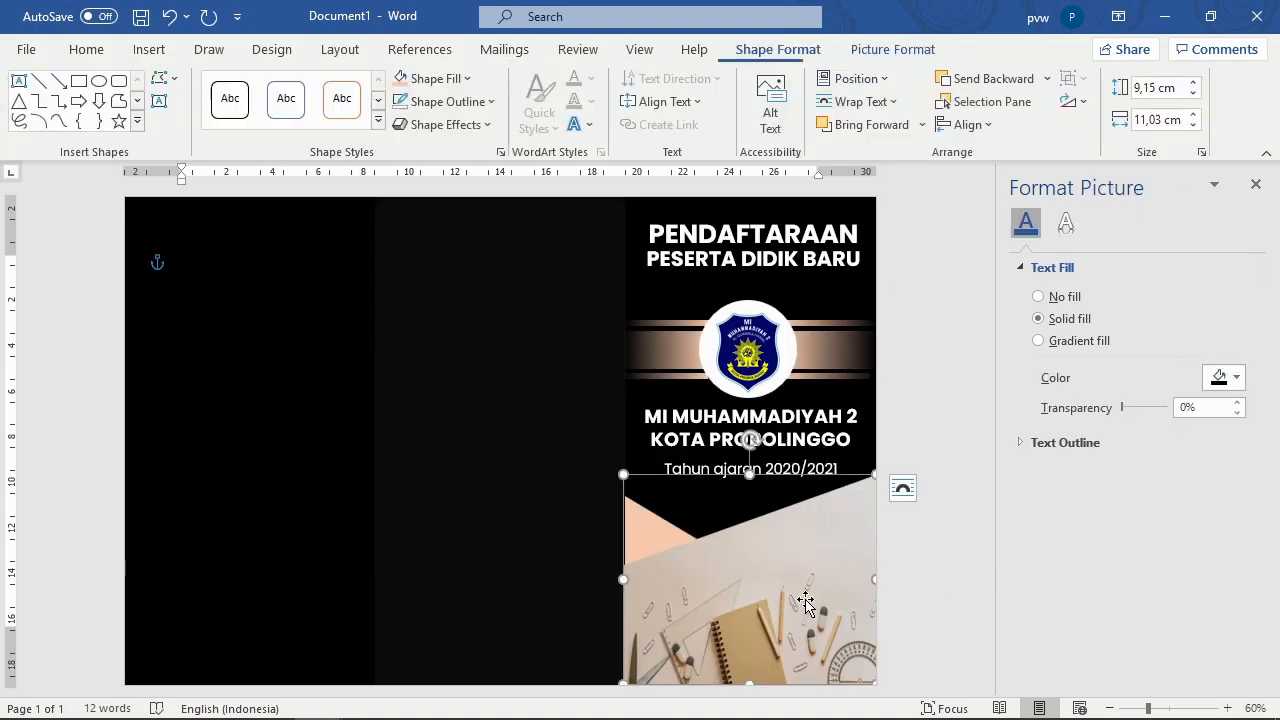
Step: Compare the finished right-hand panel with the reference design in banner1.docx and return to Document1
click(937, 582)
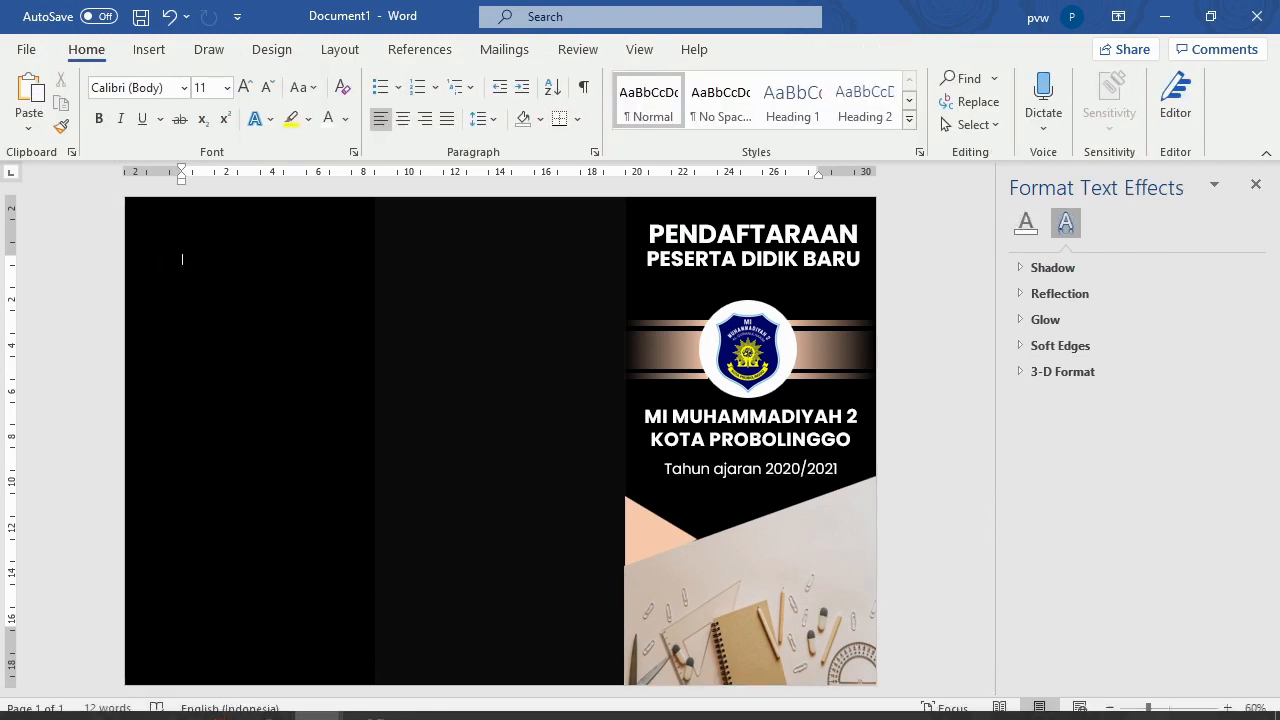
mouse_move(461, 698)
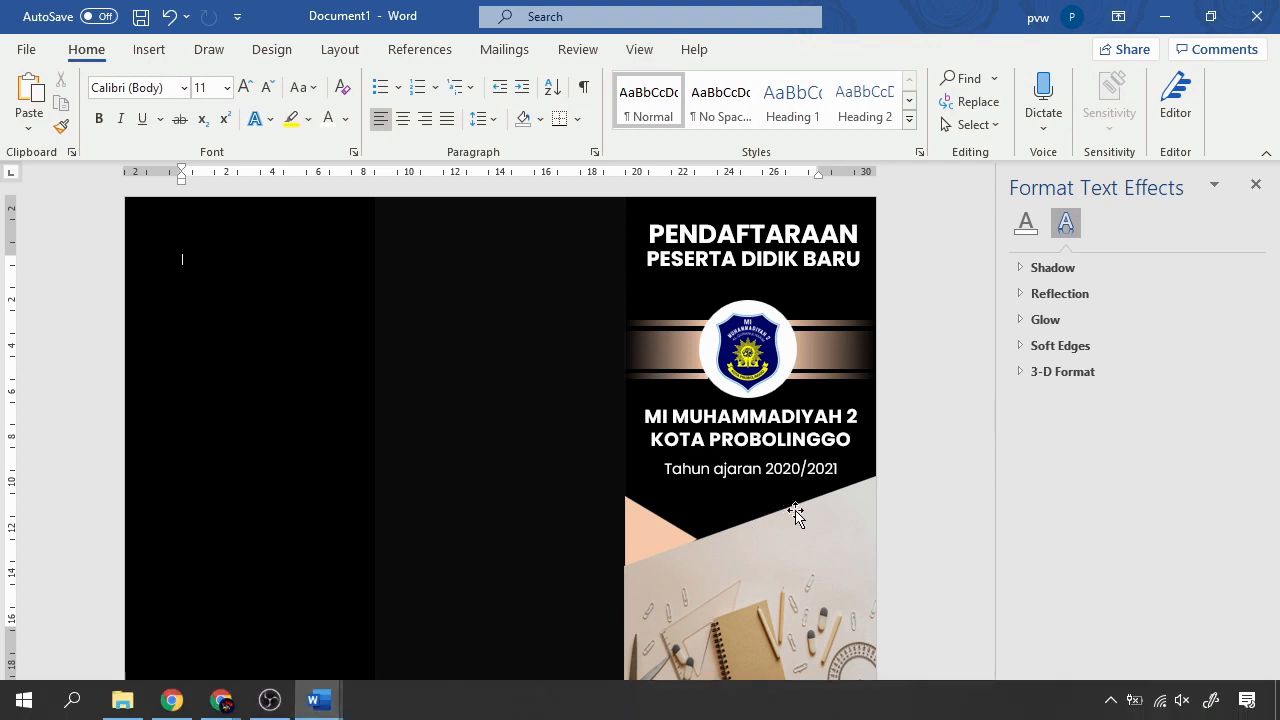
click(668, 545)
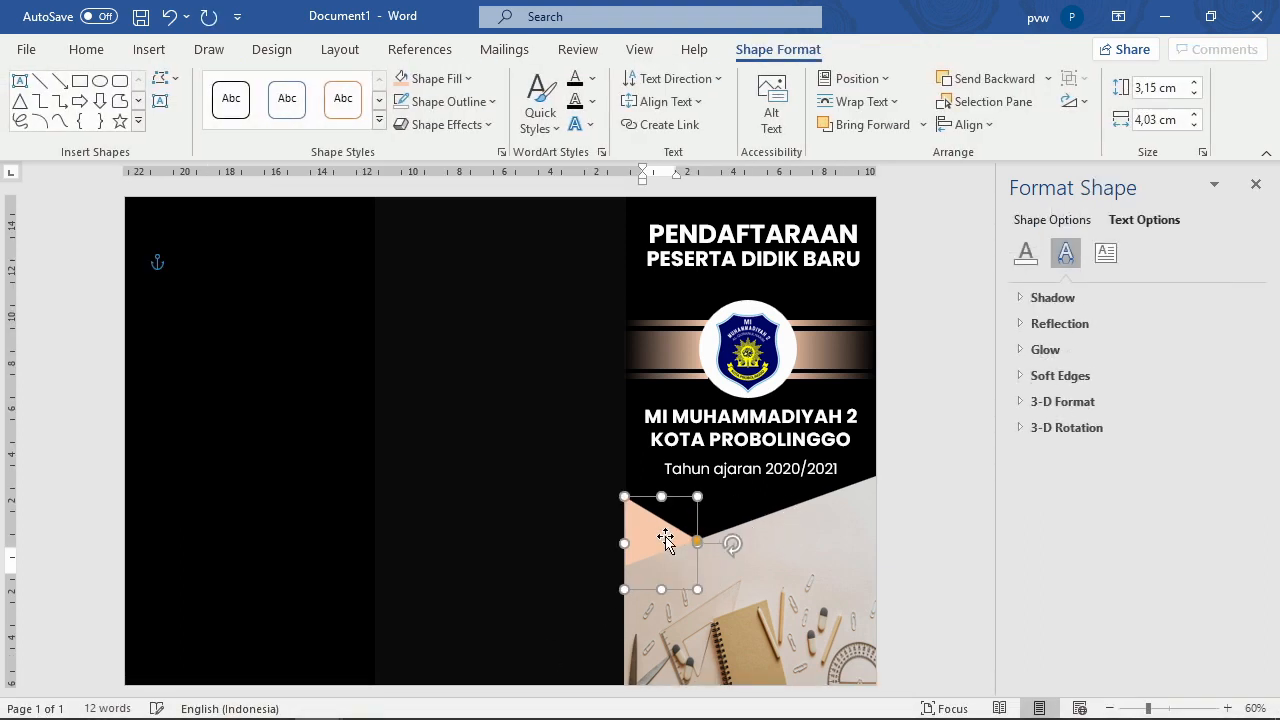
click(958, 402)
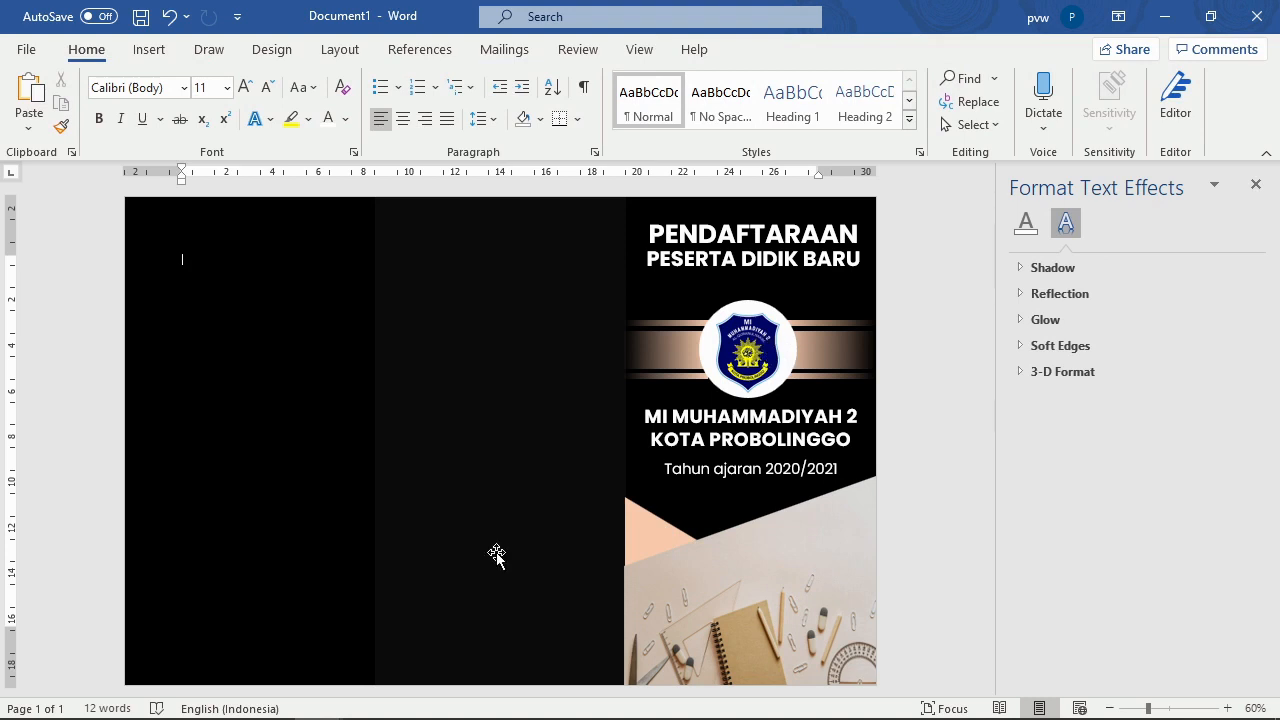
mouse_move(318, 700)
click(205, 615)
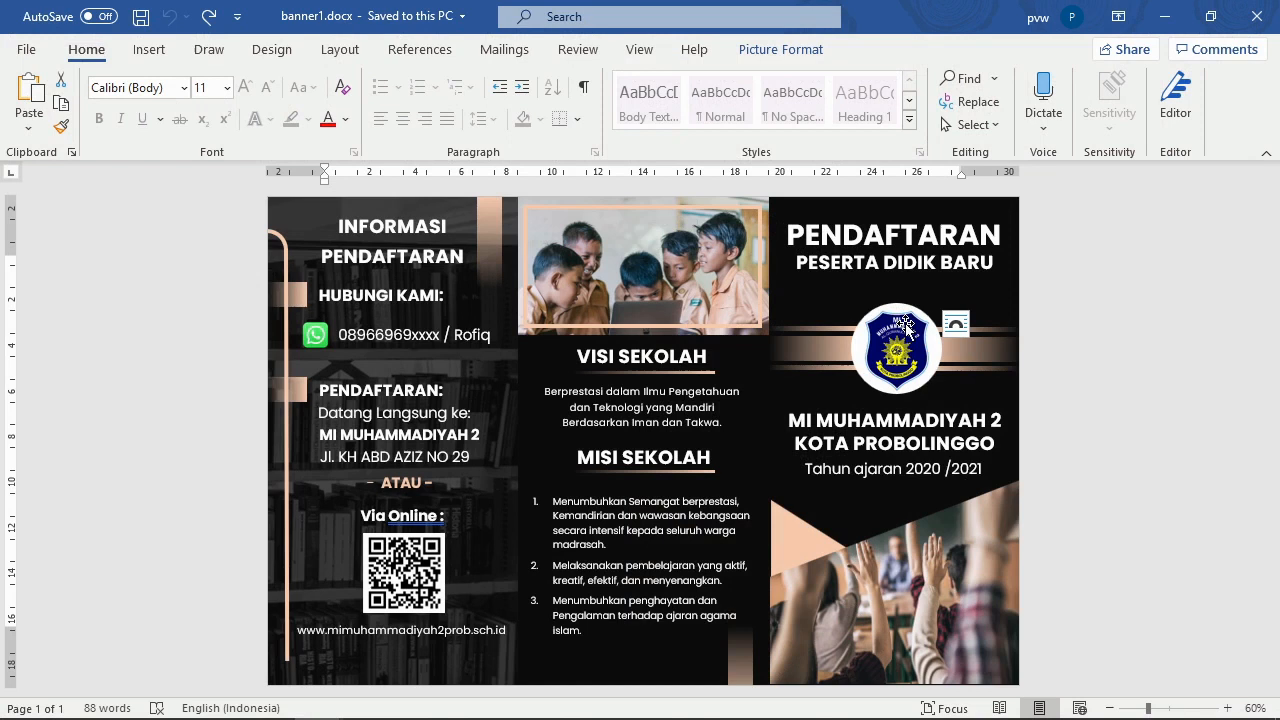
click(905, 325)
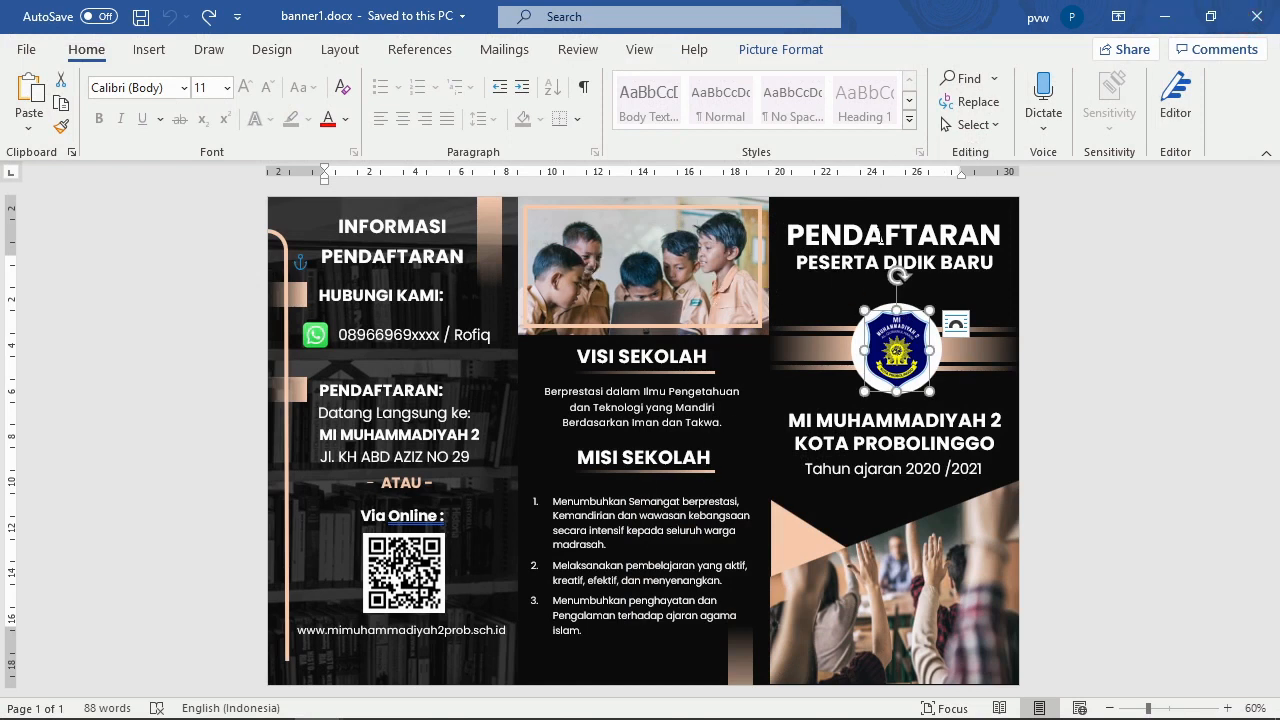
click(1165, 15)
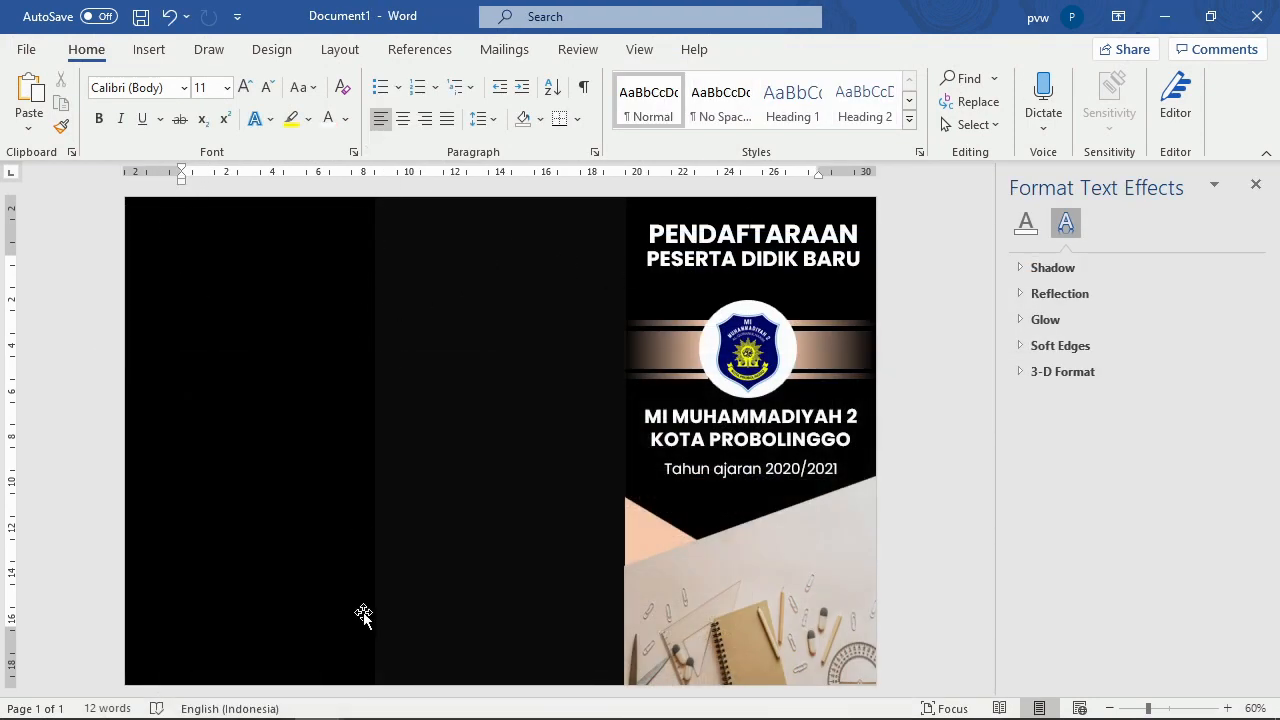
Step: Copy the photo of schoolboys around a laptop from the ASSET folder on Disk Baru (H:) and paste it into Document1
mouse_move(230, 715)
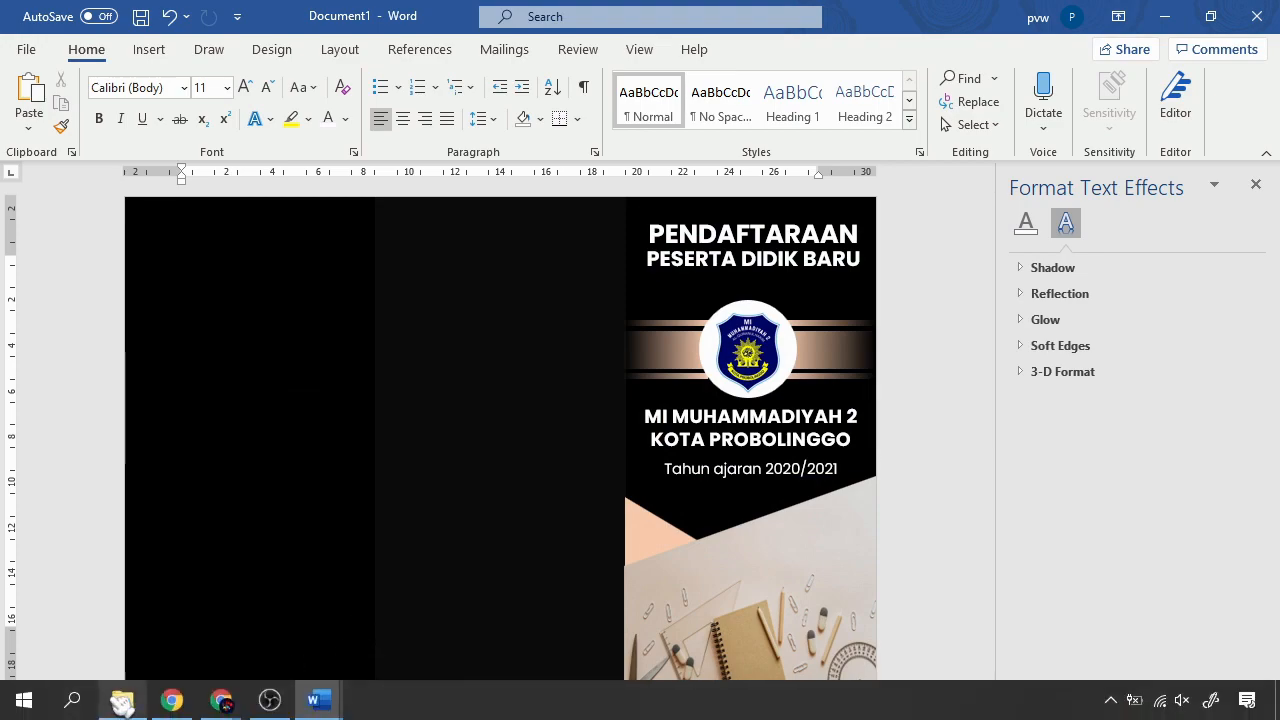
click(123, 700)
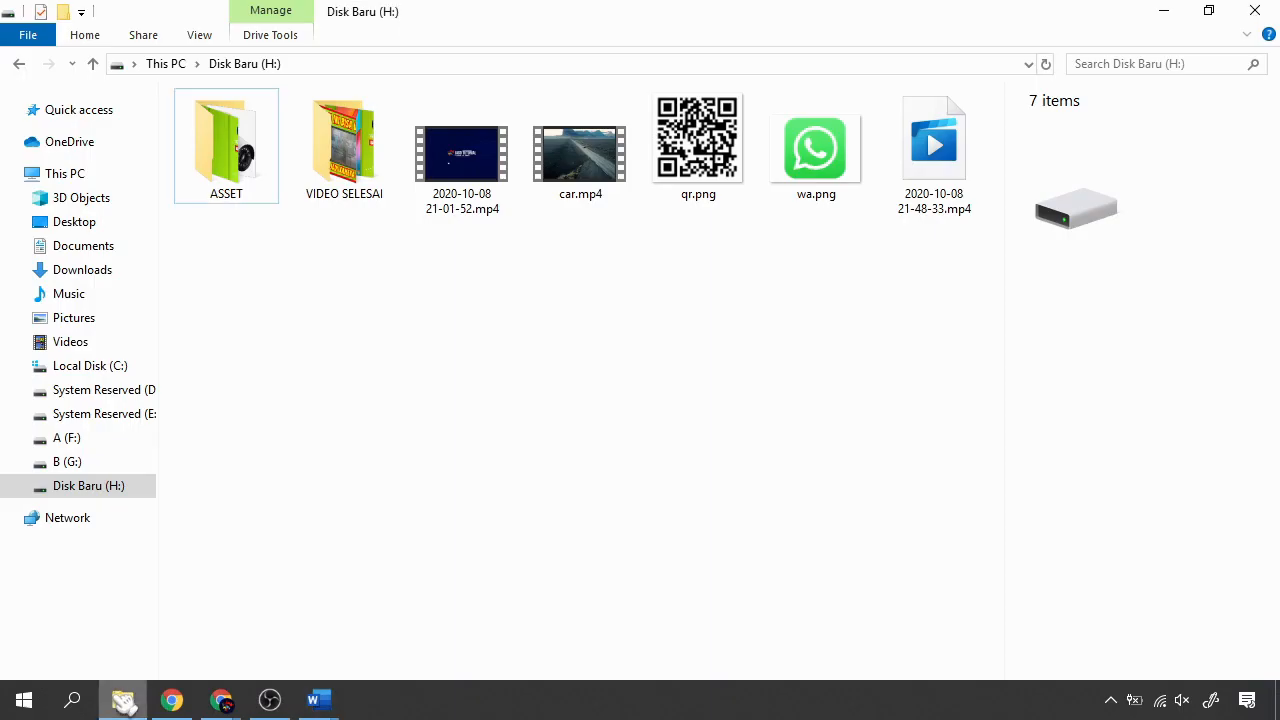
double_click(230, 150)
click(250, 333)
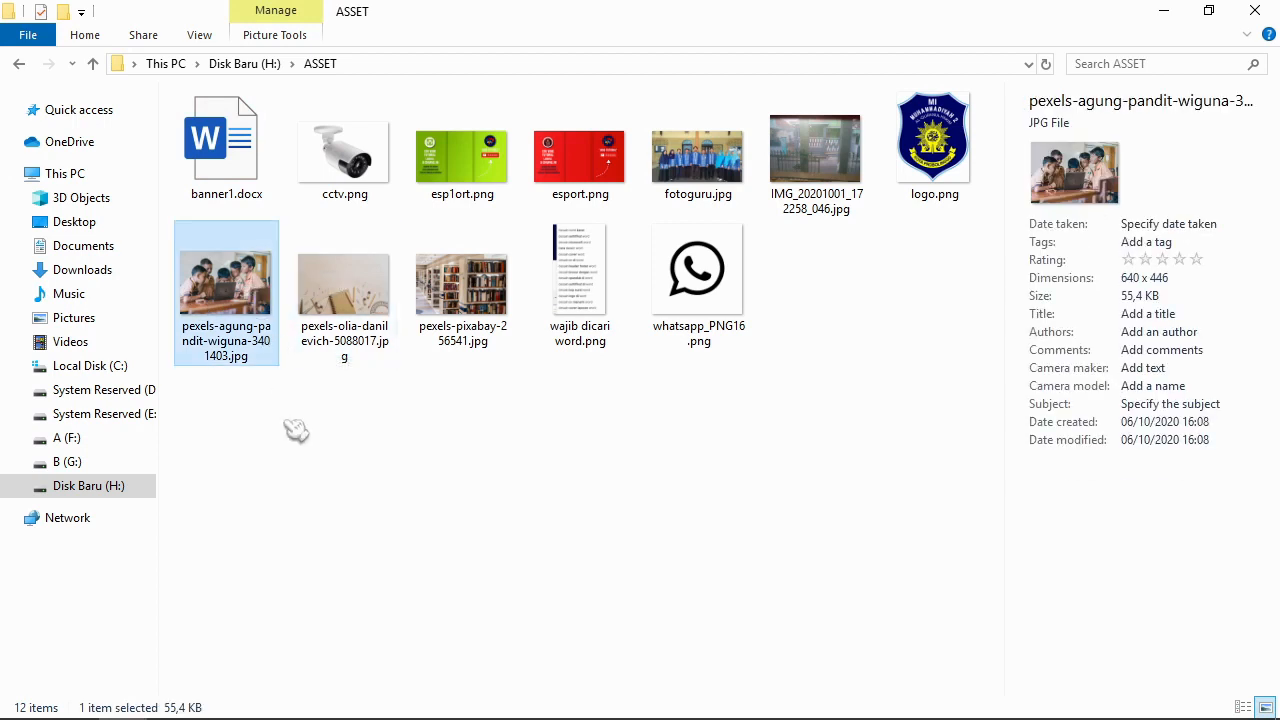
right_click(245, 330)
click(318, 601)
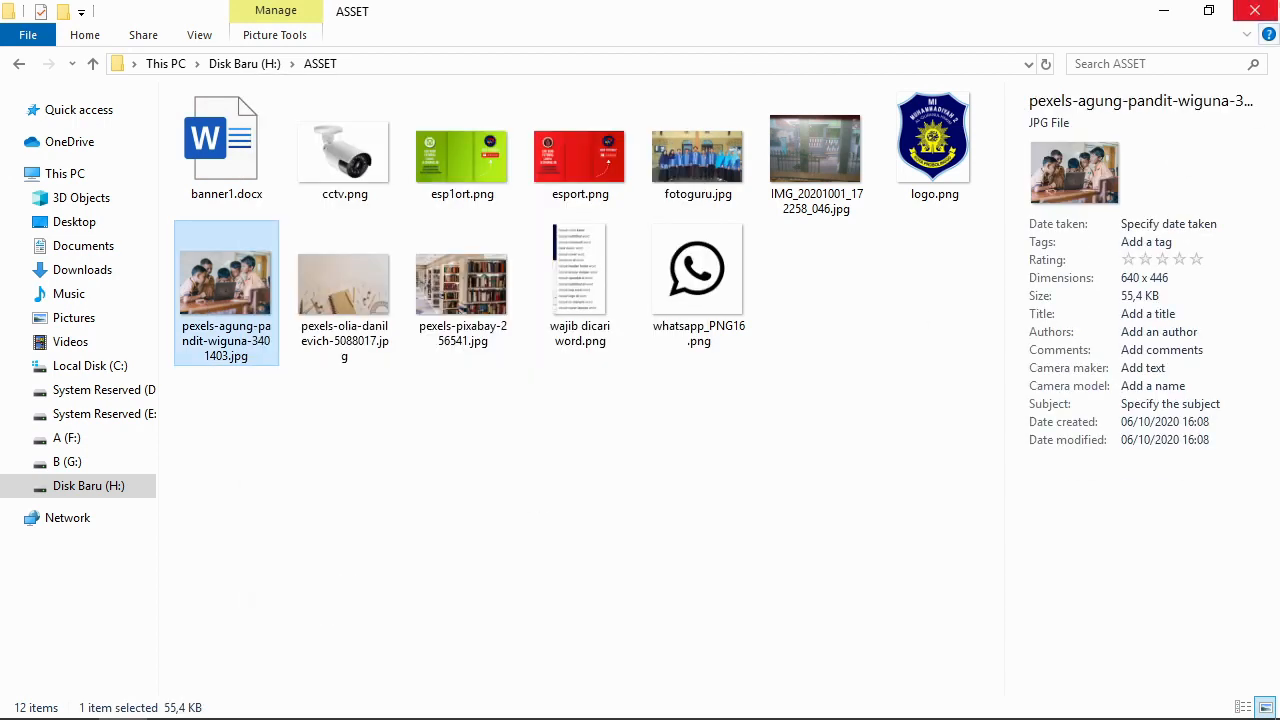
click(1165, 10)
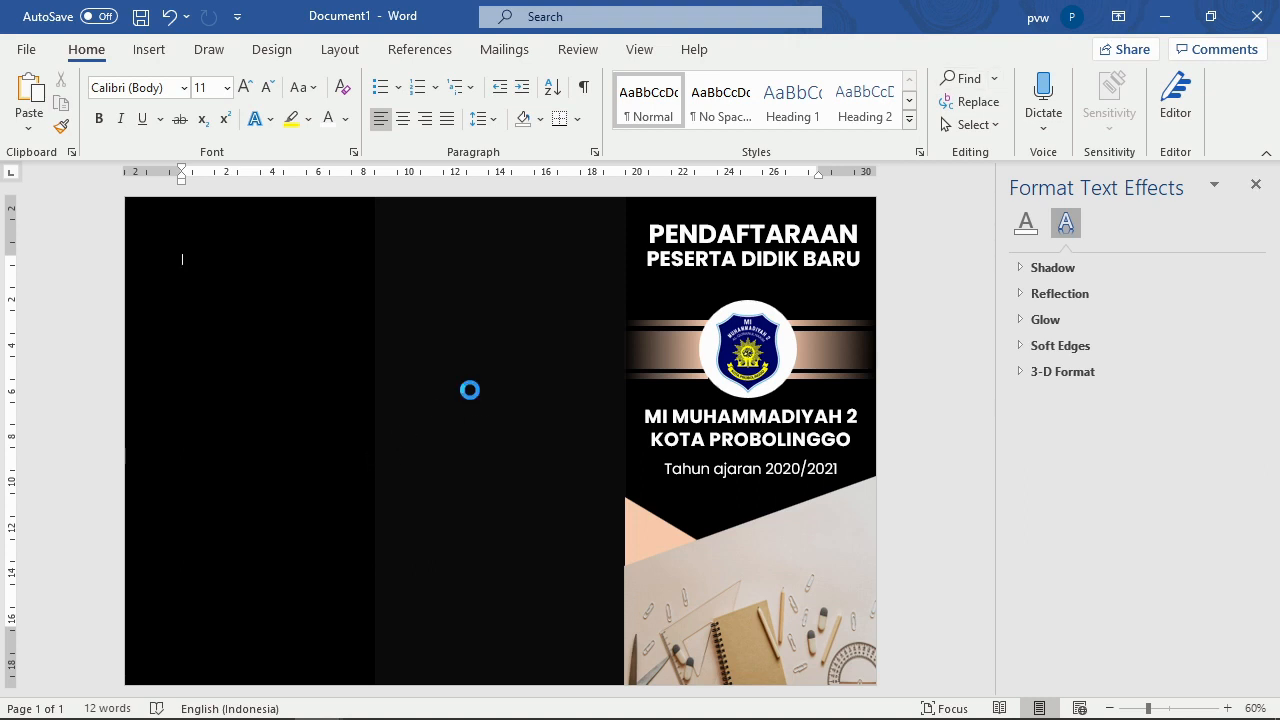
right_click(438, 318)
key(Escape)
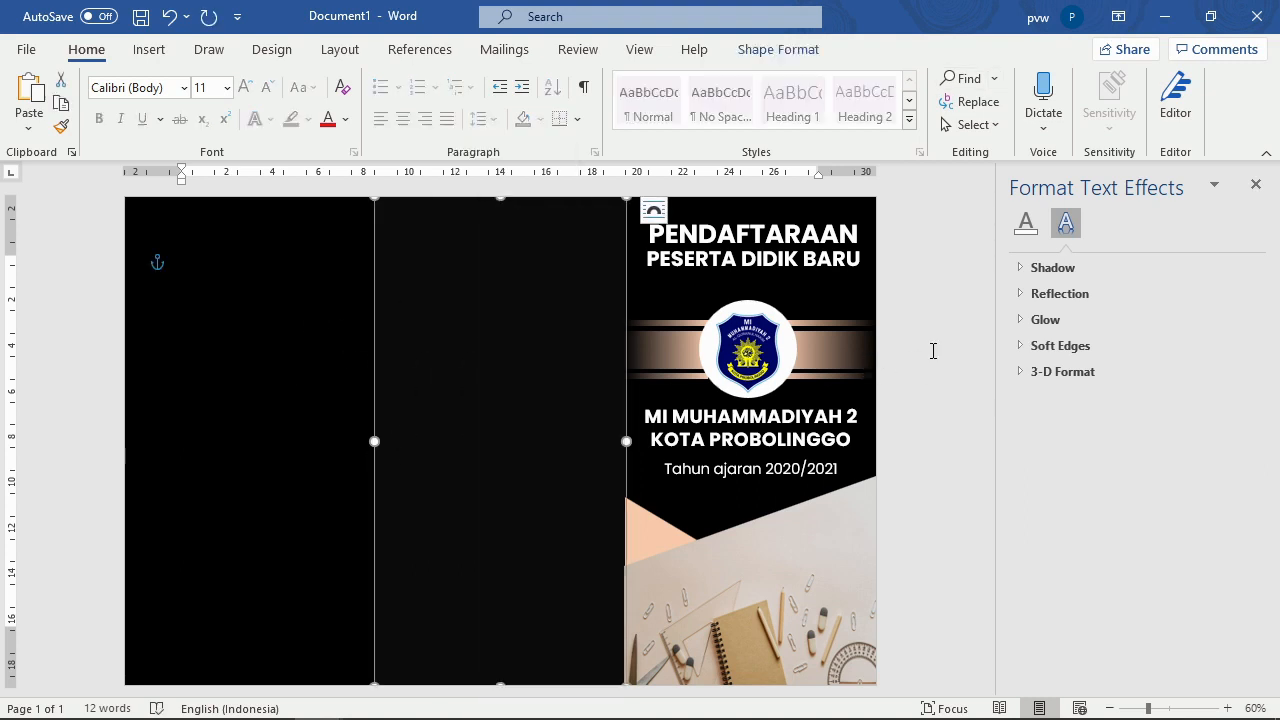
Step: Move the left black panel aside to reach the pasted schoolboys photo and set the photo's text wrapping to In Front of Text
drag(257, 374, 414, 384)
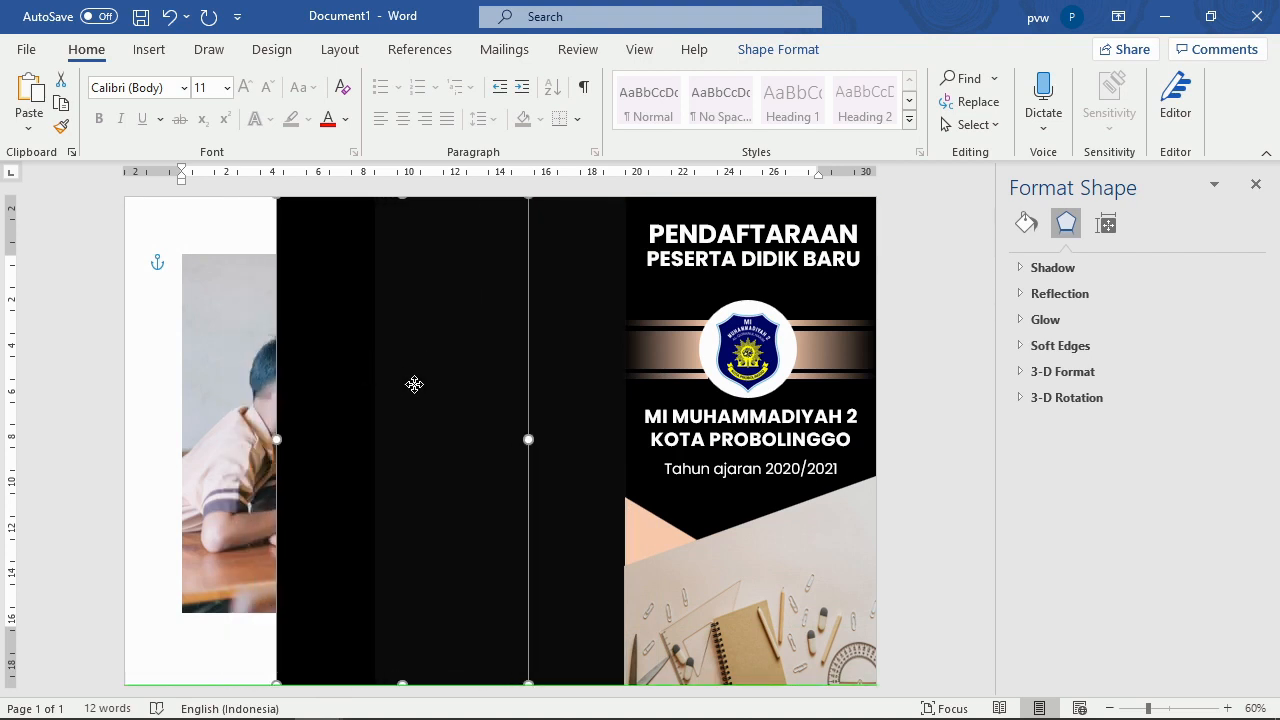
click(224, 357)
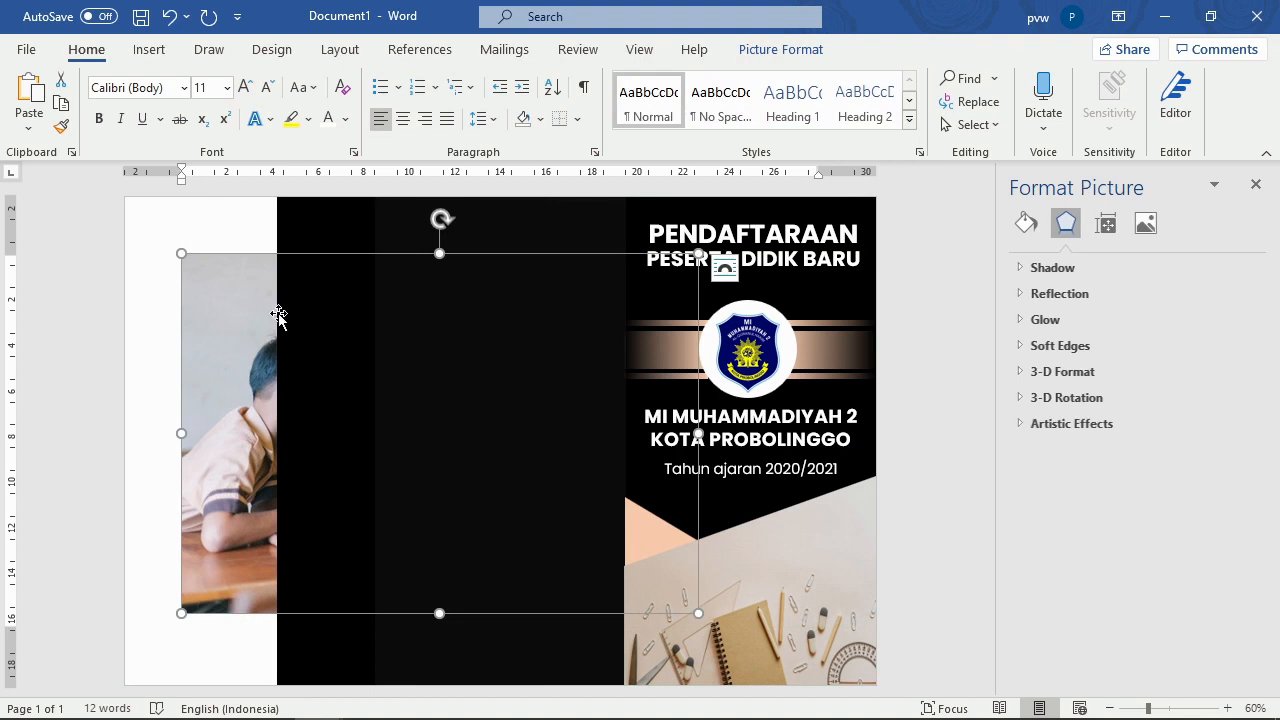
click(795, 56)
click(862, 101)
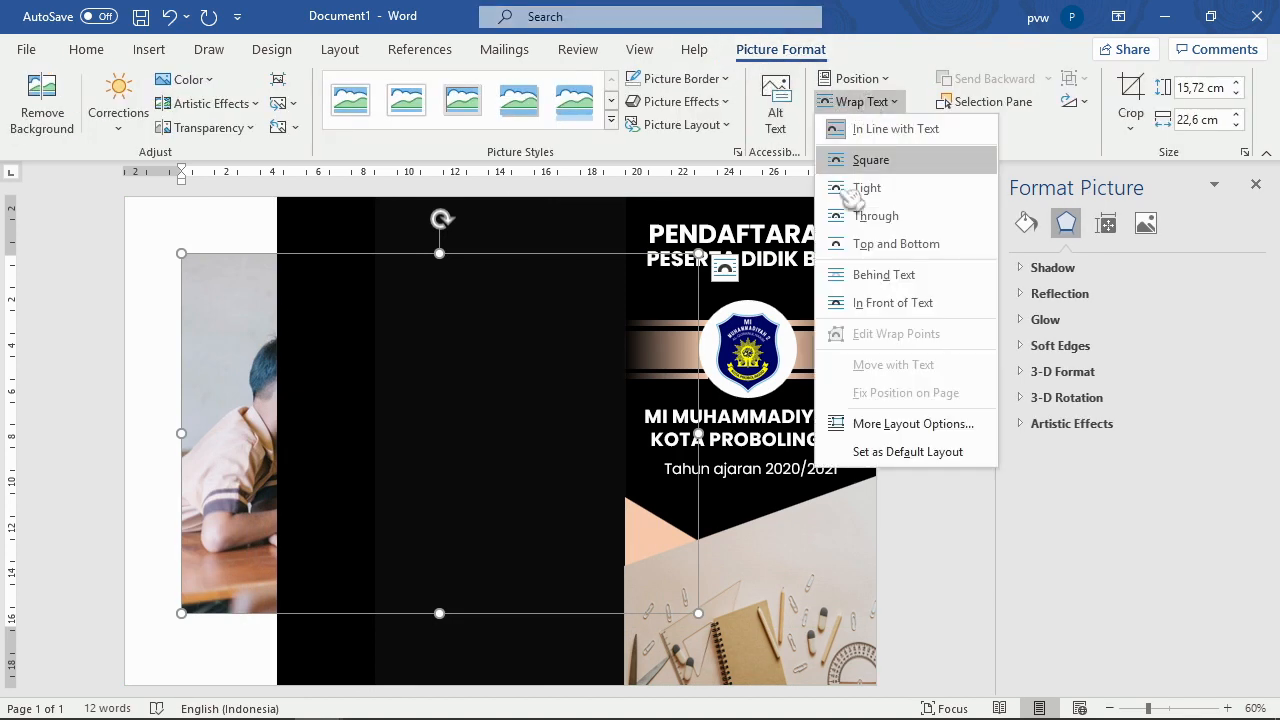
click(921, 316)
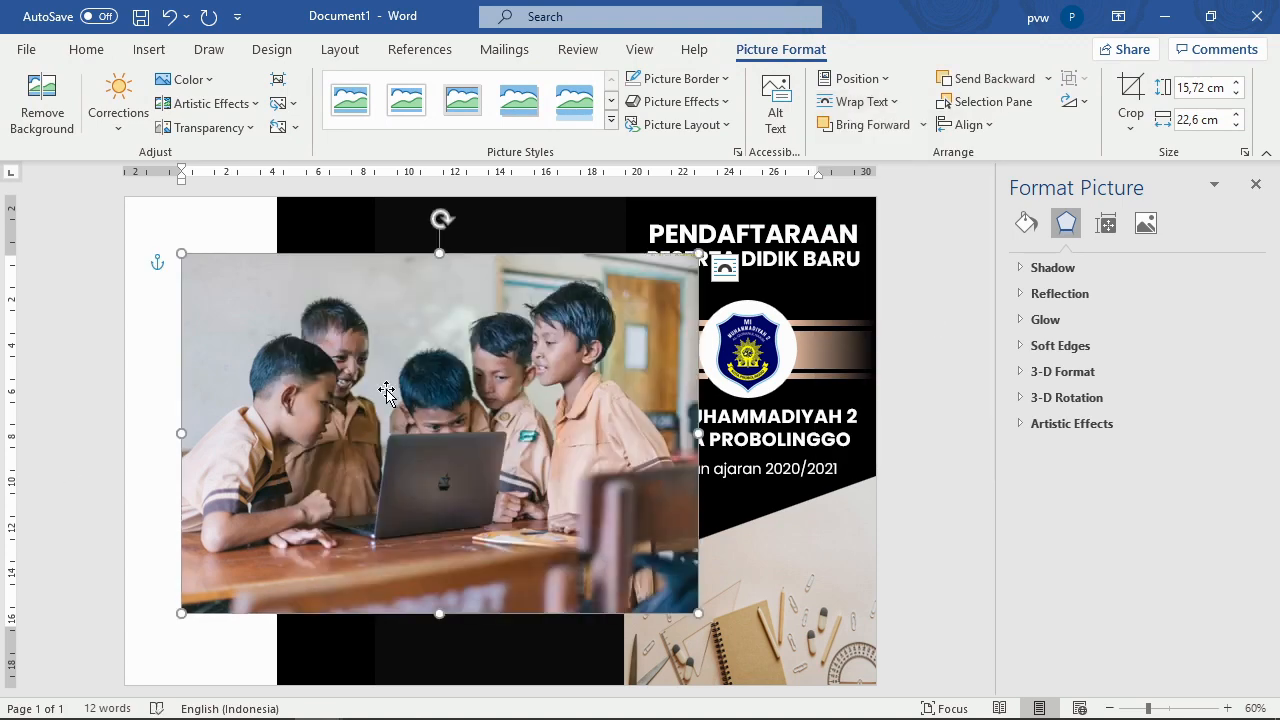
Step: Return the black panel to the page's left edge and shrink the photo to about 6.7 by 9.63 cm inside the middle panel
drag(388, 392, 606, 377)
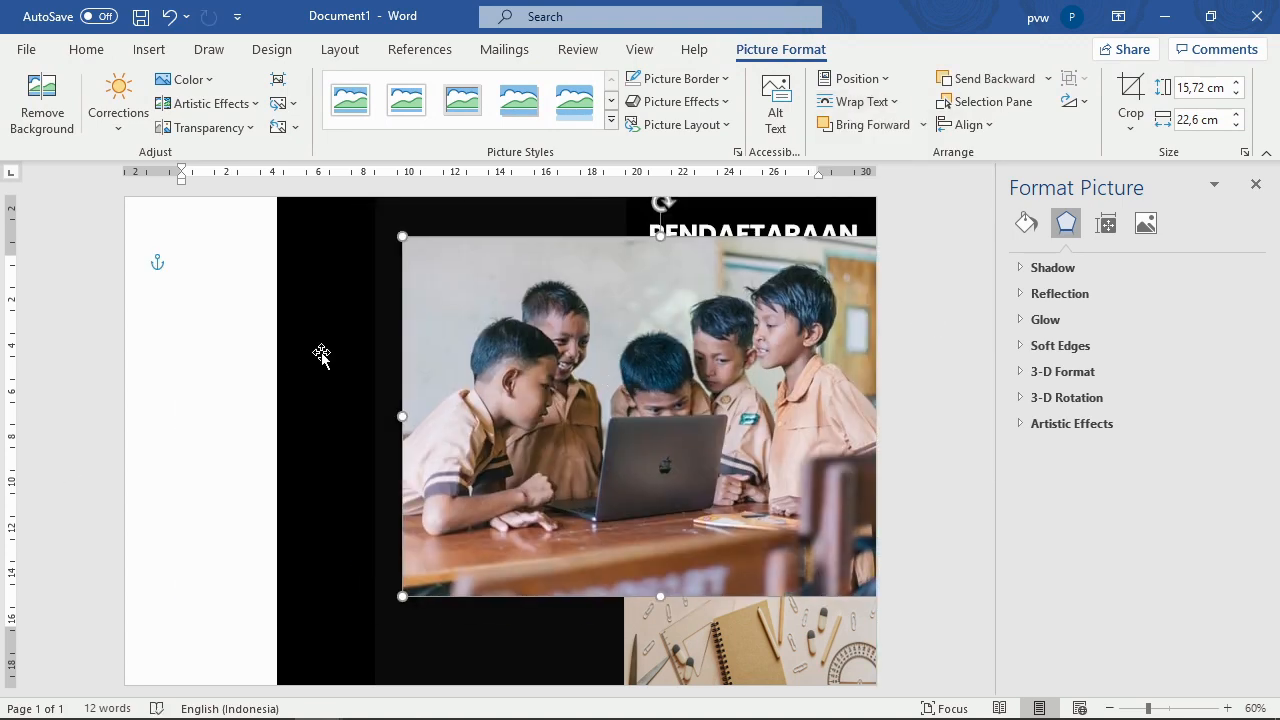
drag(321, 353, 167, 351)
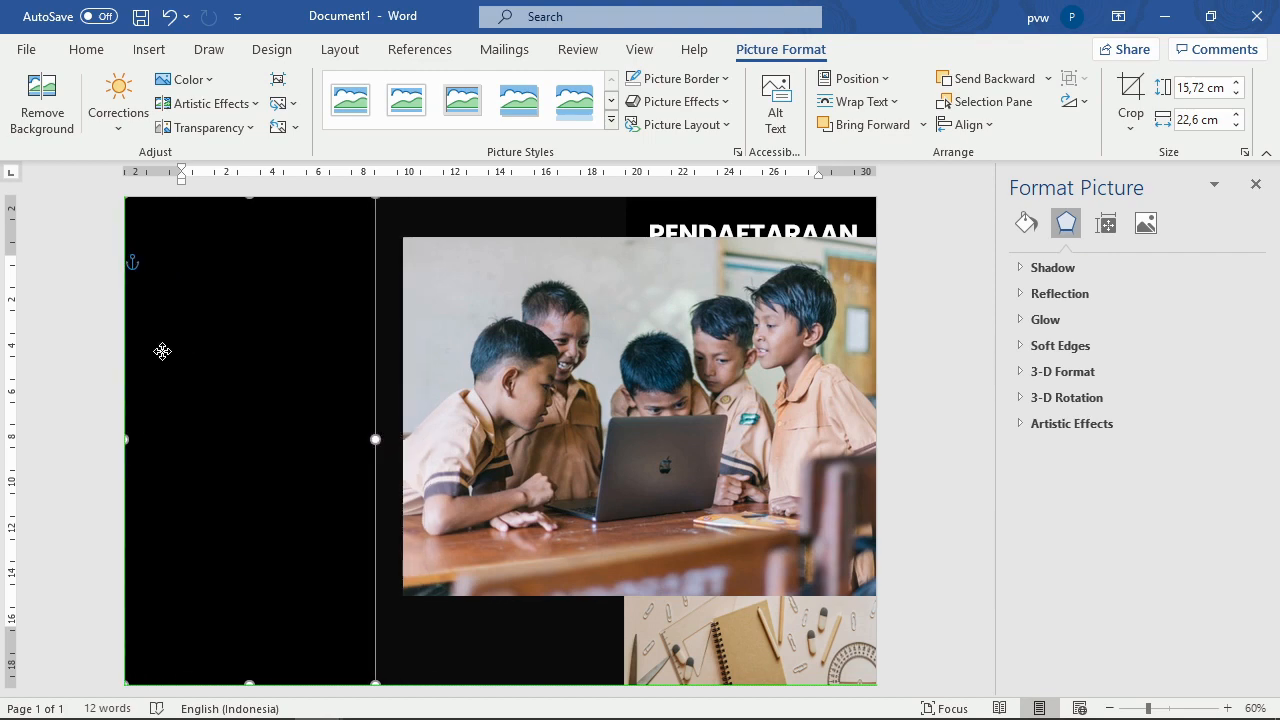
drag(612, 375, 420, 358)
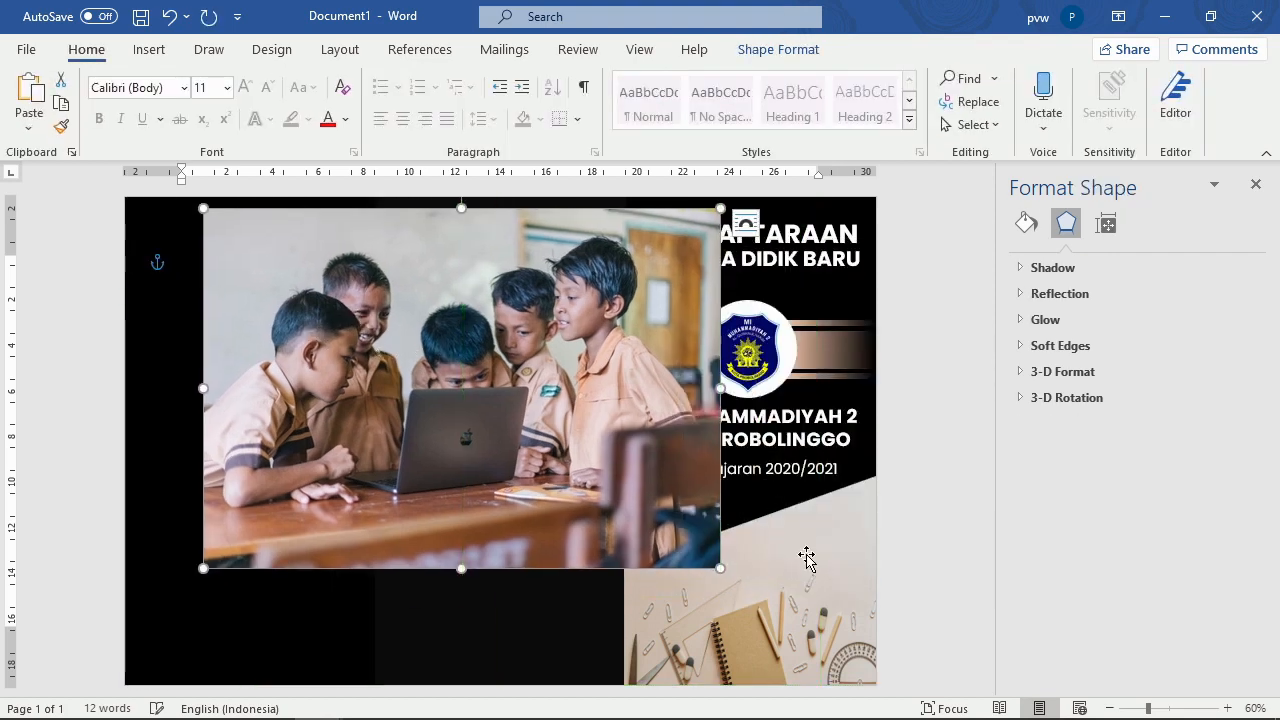
drag(720, 567, 423, 363)
drag(310, 282, 485, 368)
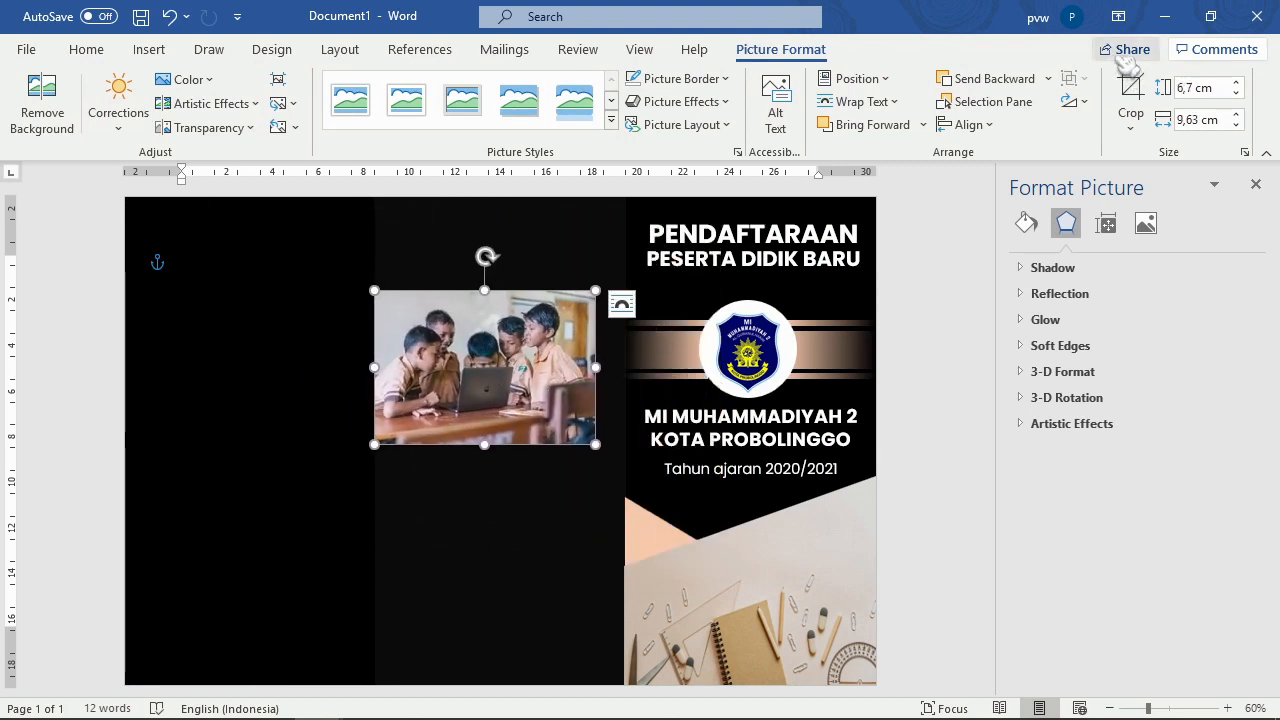
Step: Set the schoolboys photo's width to 11 cm and align it with the top of the middle panel
double_click(1202, 120)
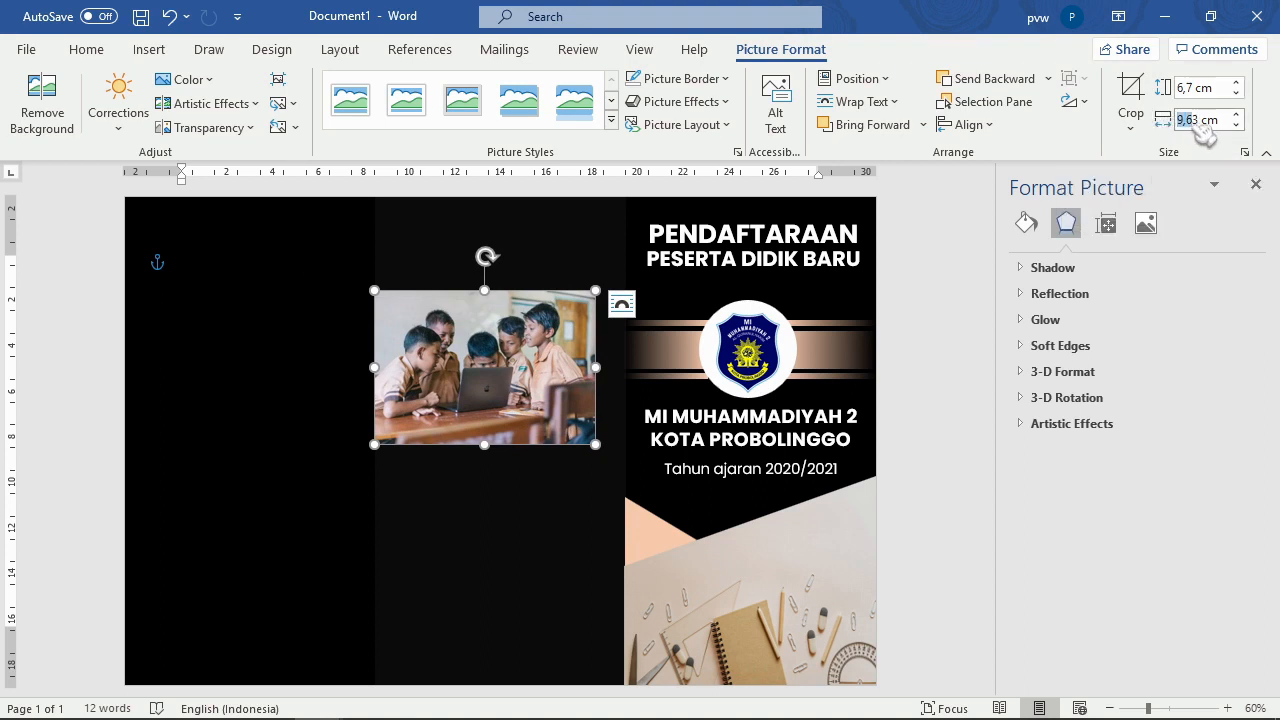
mouse_move(1199, 128)
mouse_down()
mouse_move(1130, 134)
mouse_move(1204, 112)
mouse_up()
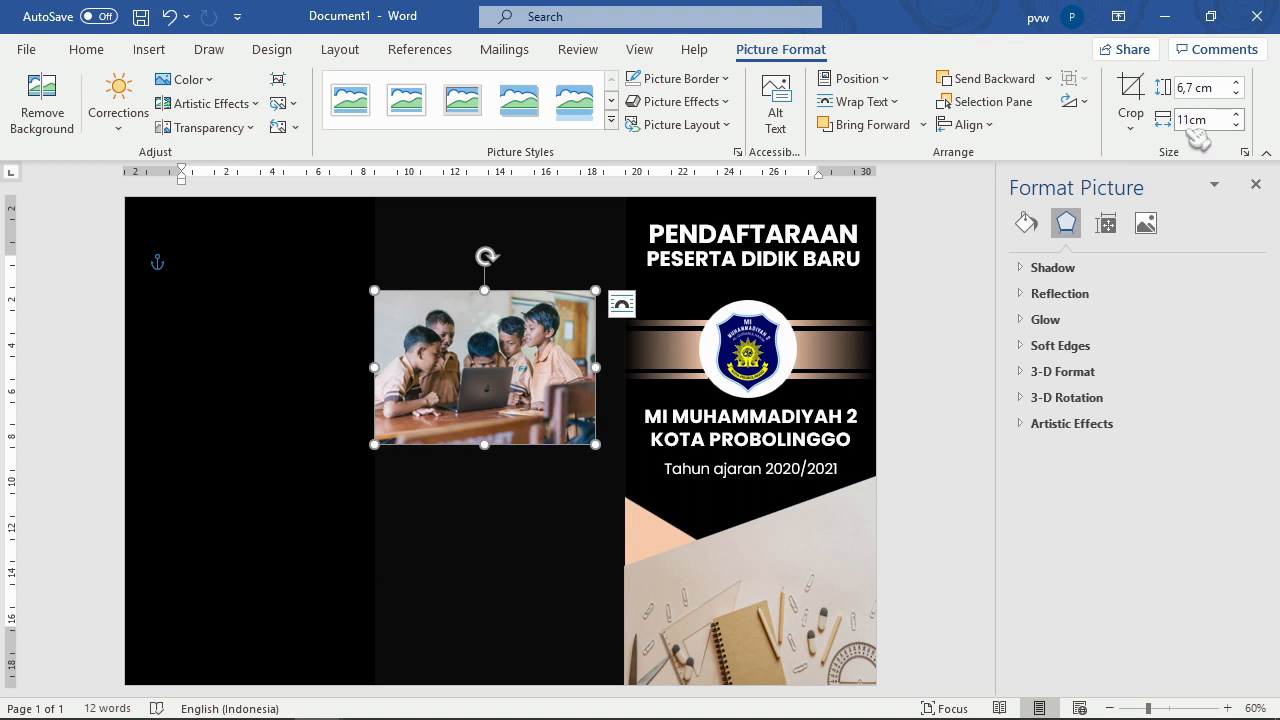
key(Return)
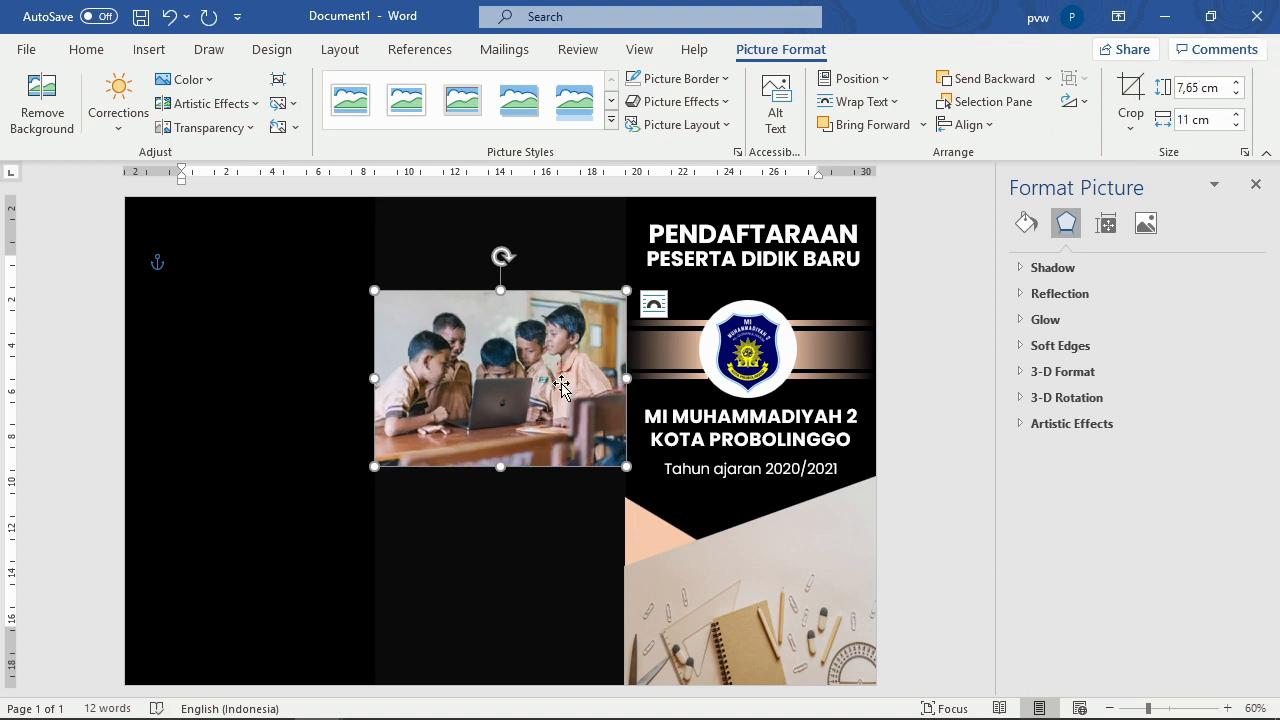
drag(553, 380, 550, 290)
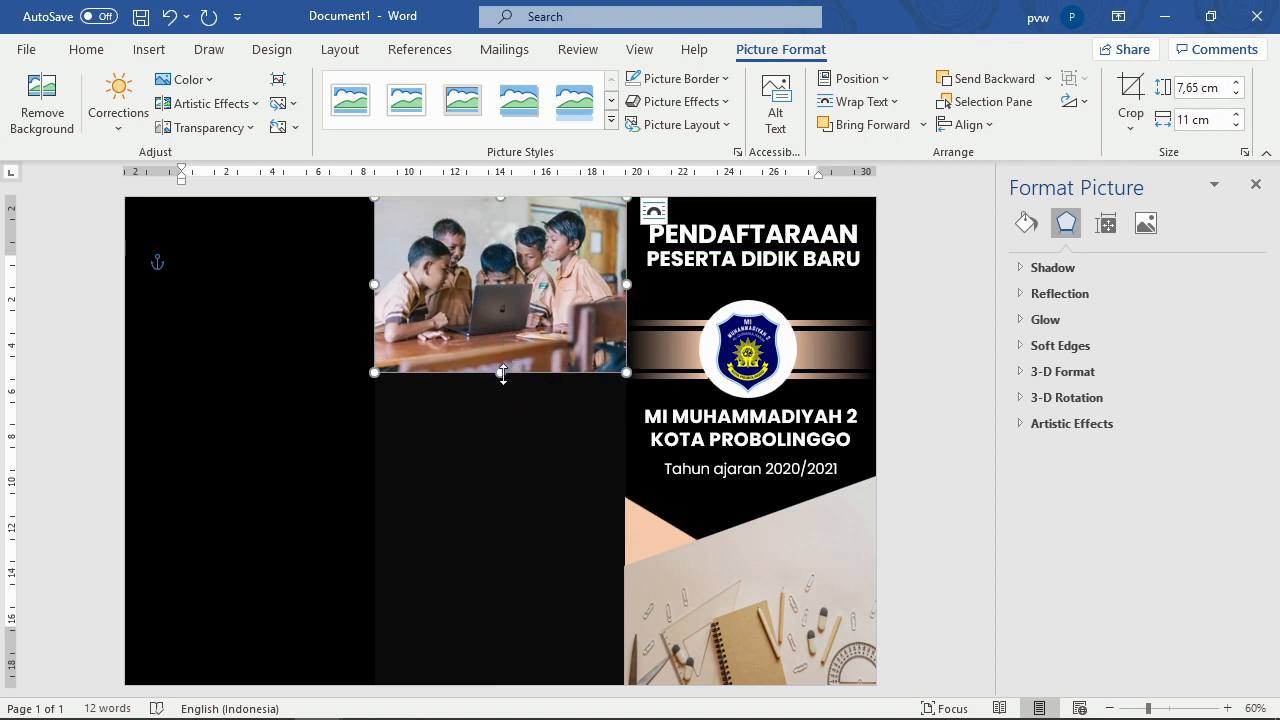
drag(502, 373, 502, 349)
key(ctrl+z)
Step: Change the middle panel's fill colour to black
click(490, 488)
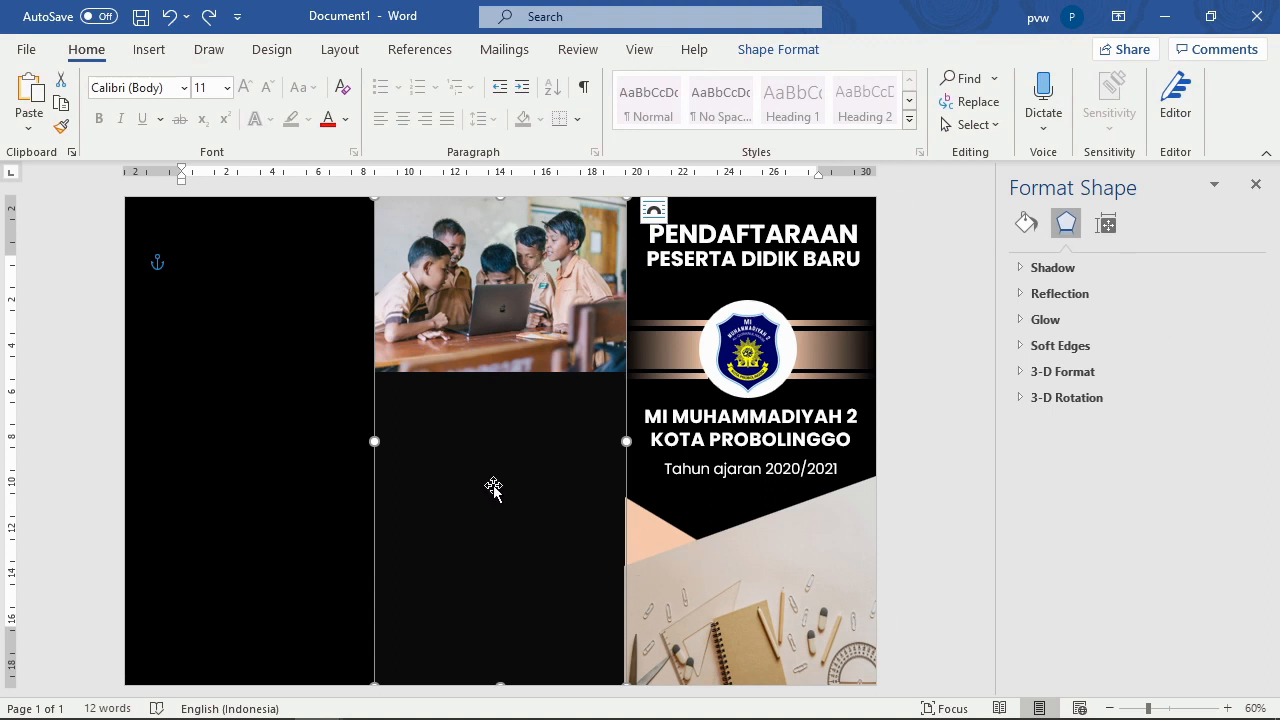
click(750, 52)
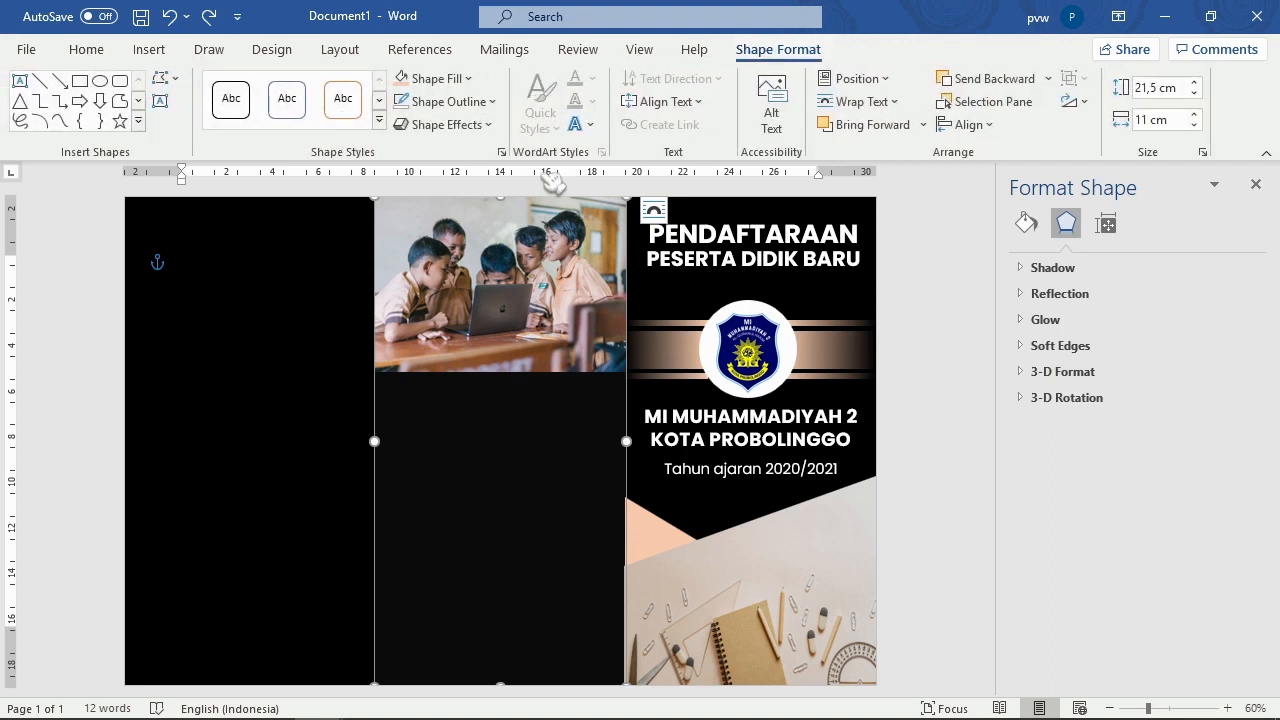
click(437, 78)
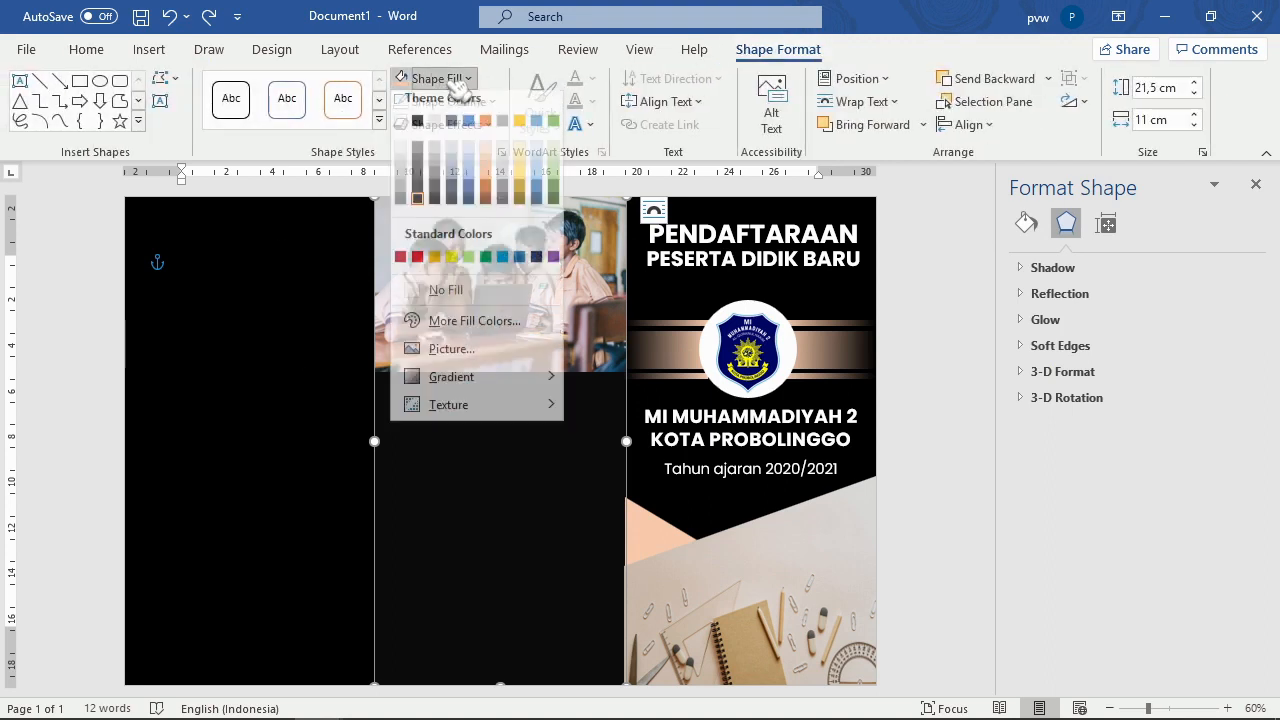
click(420, 130)
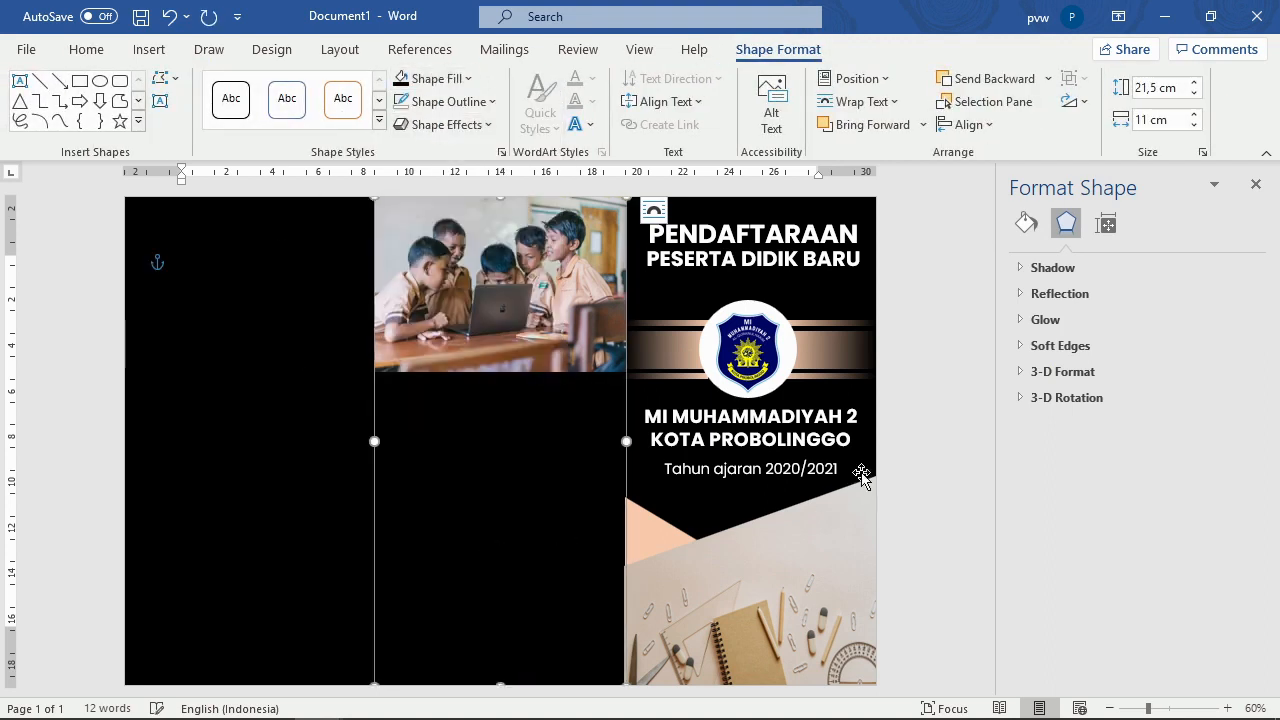
click(930, 437)
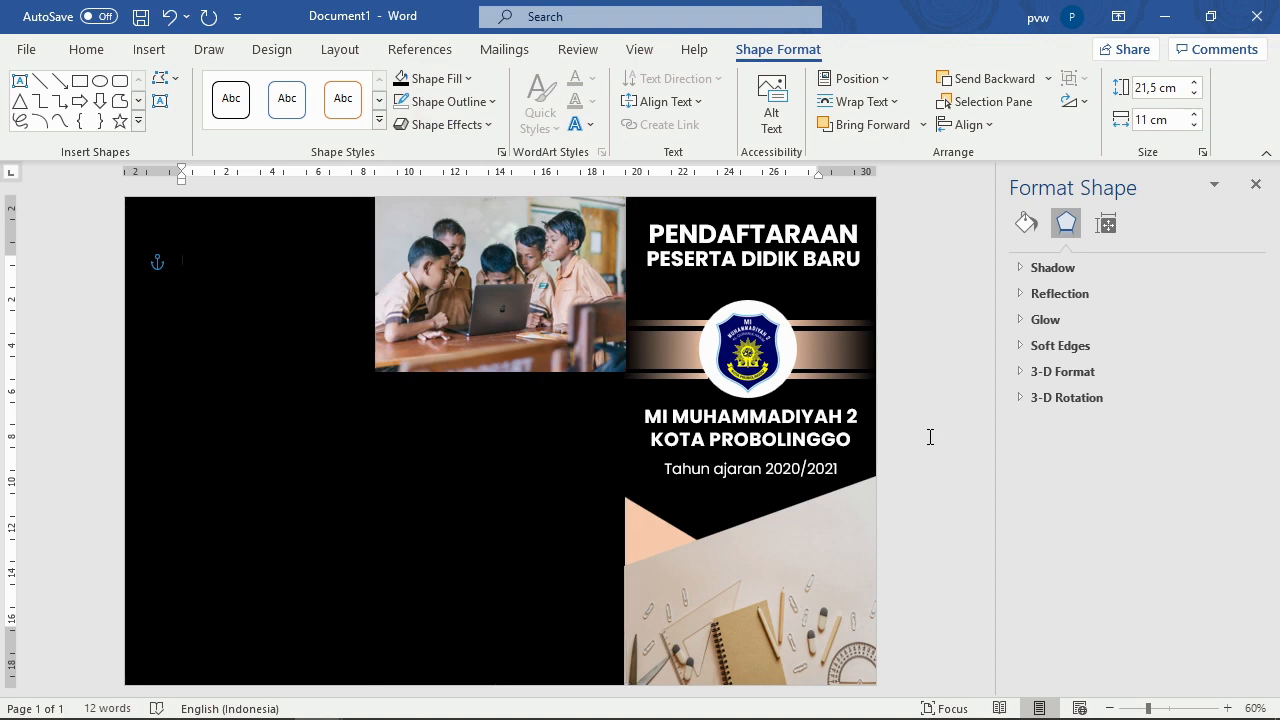
click(660, 575)
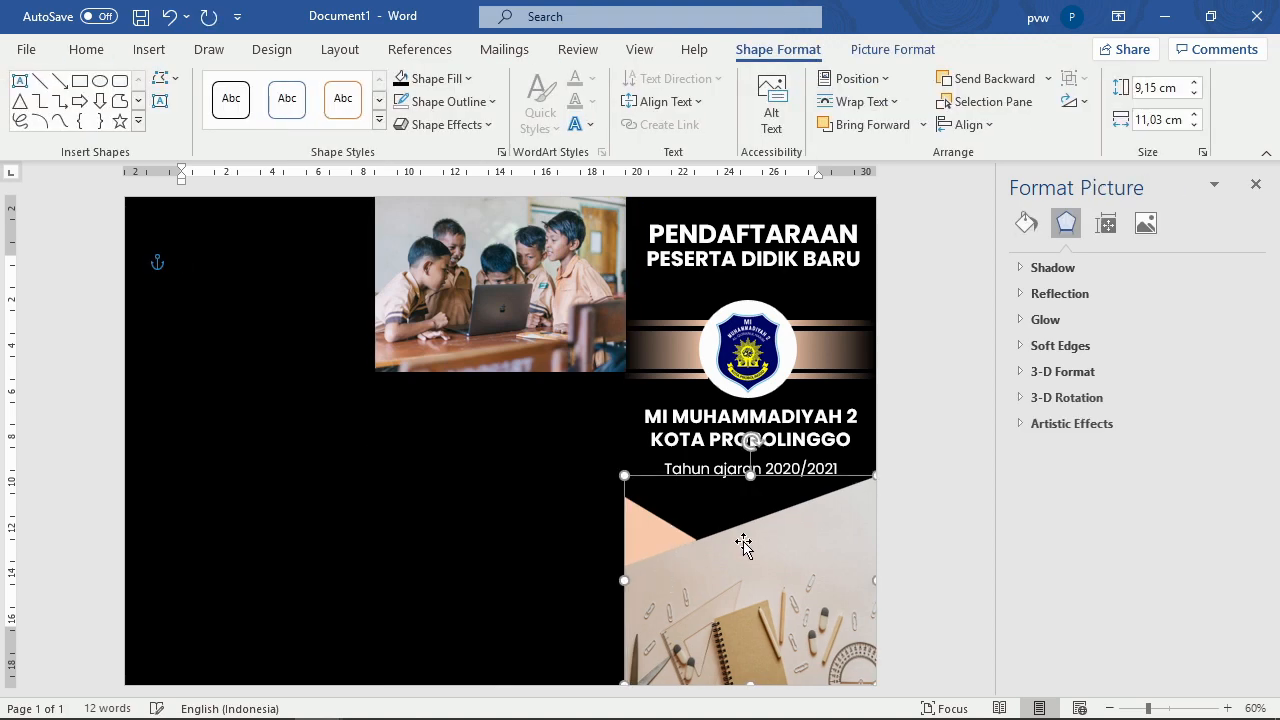
click(943, 506)
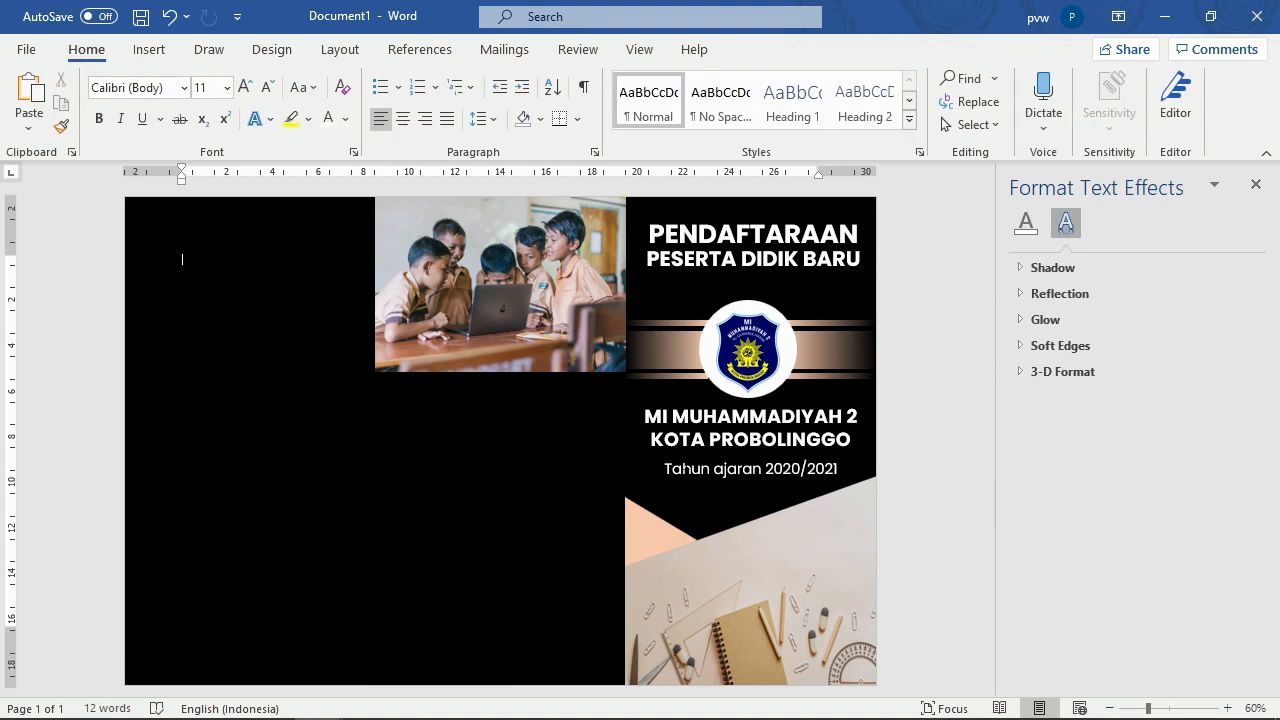
Step: Start inserting a rectangle for the photo area at the top of the middle panel
click(567, 322)
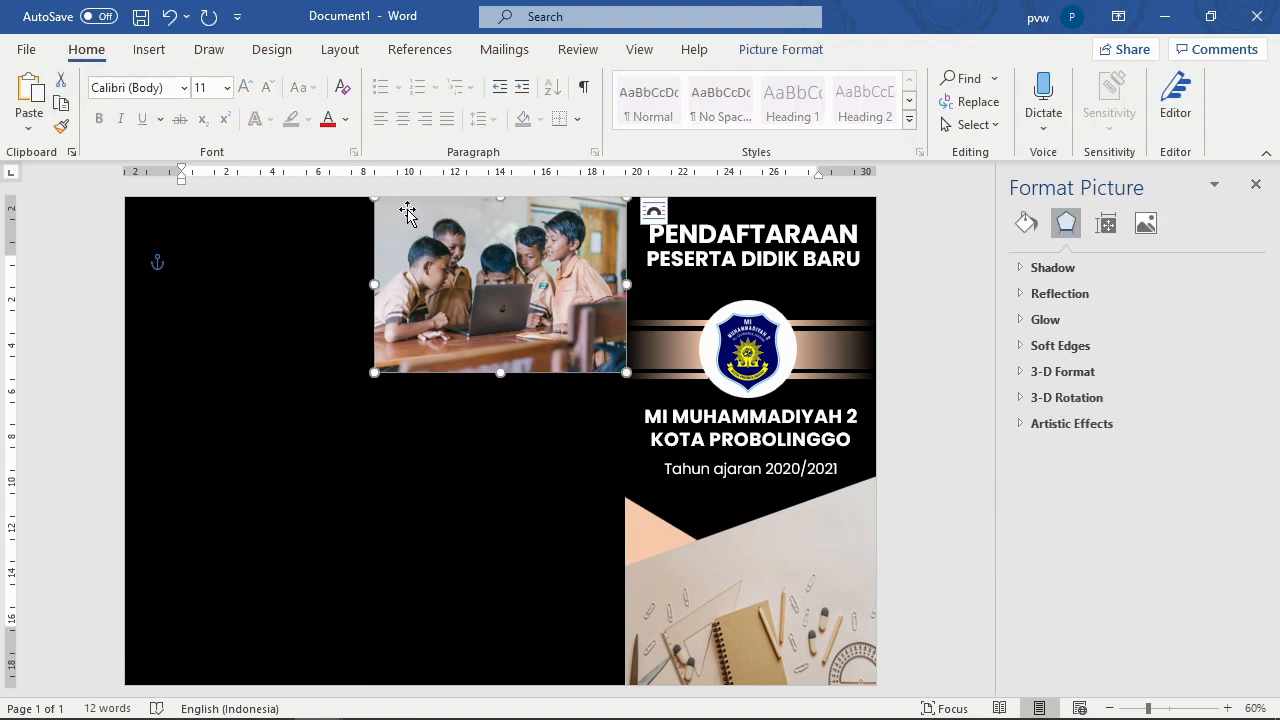
click(765, 52)
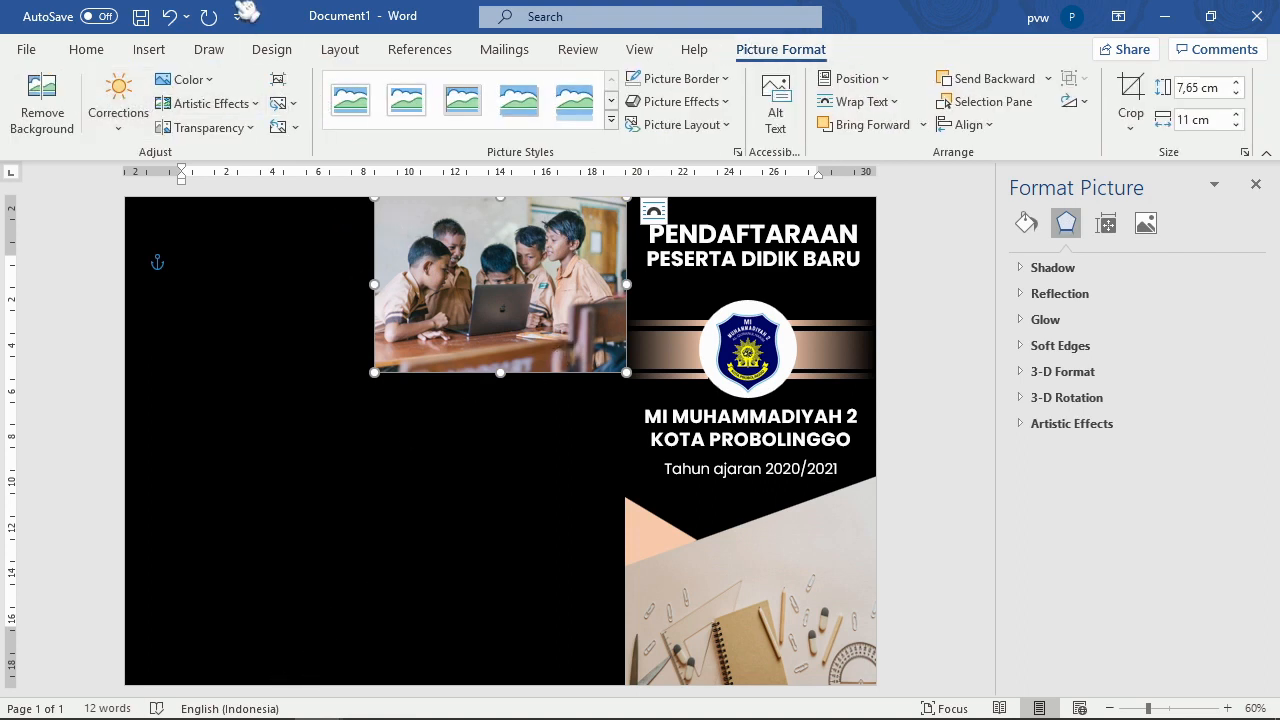
click(150, 50)
click(268, 79)
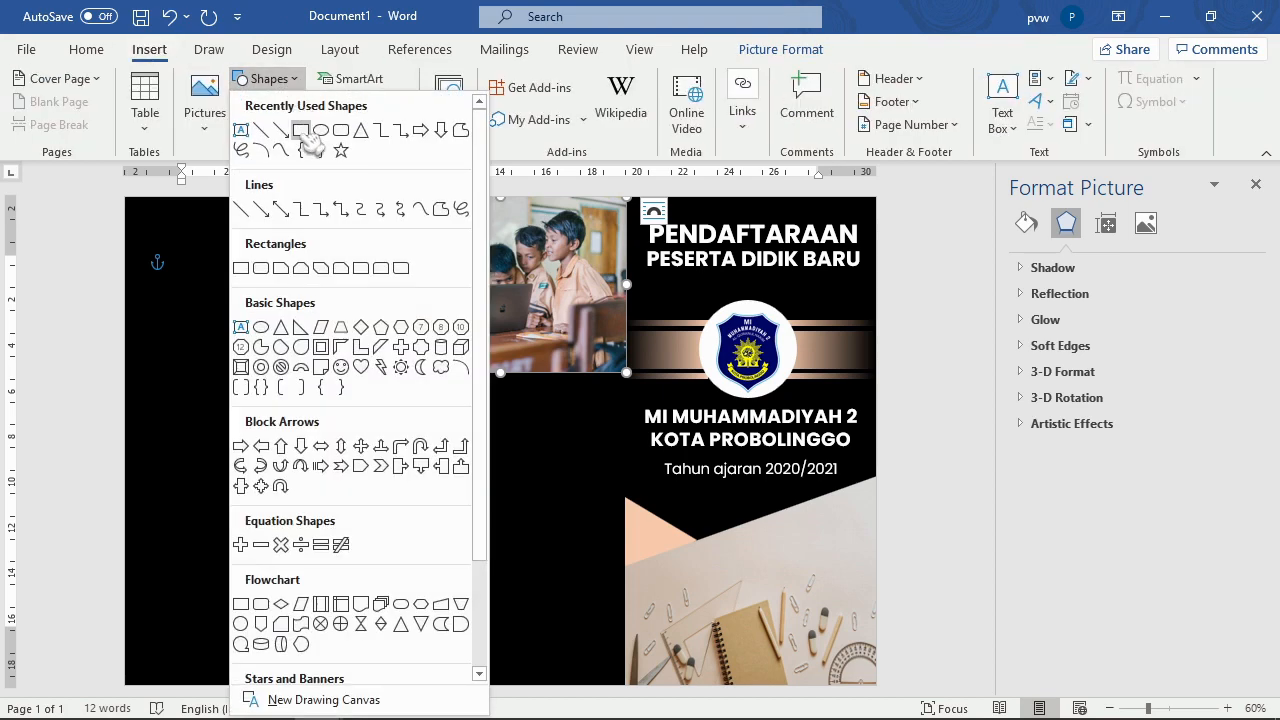
Step: Draw a rectangle about 10.12 cm wide and 6.66 cm high, centred over the students' photo, with no fill
click(300, 130)
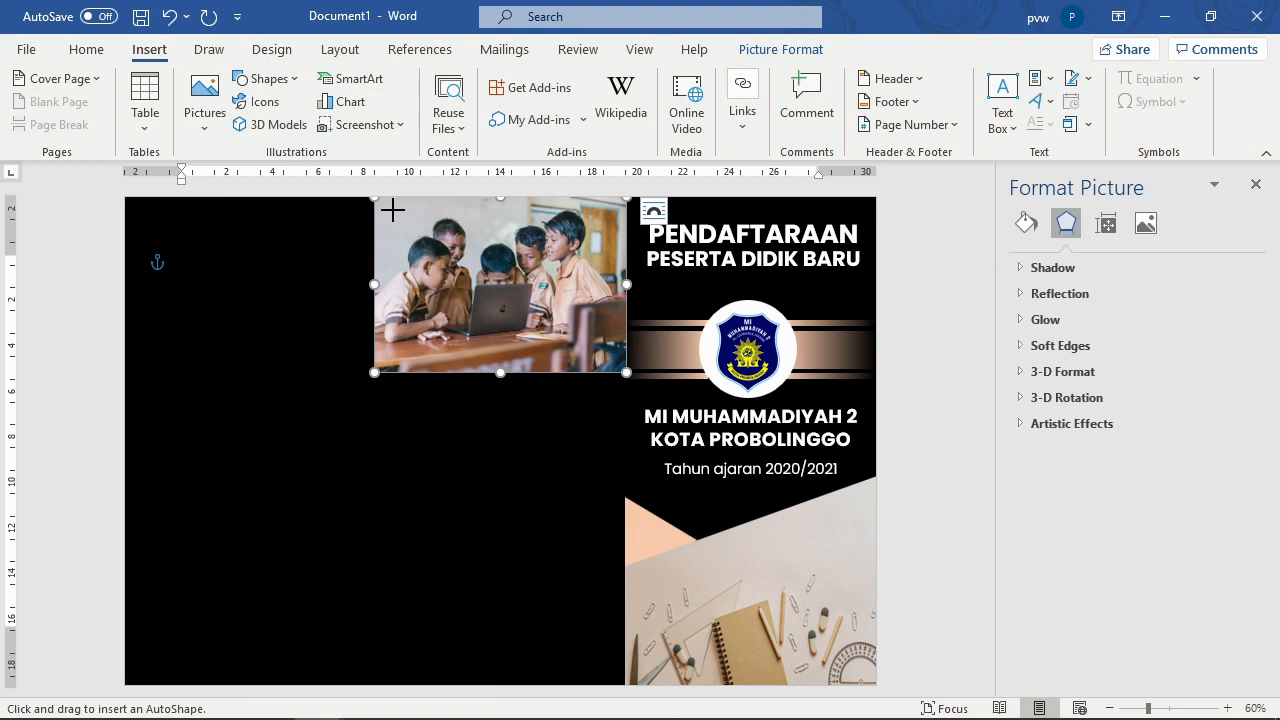
drag(390, 213, 617, 355)
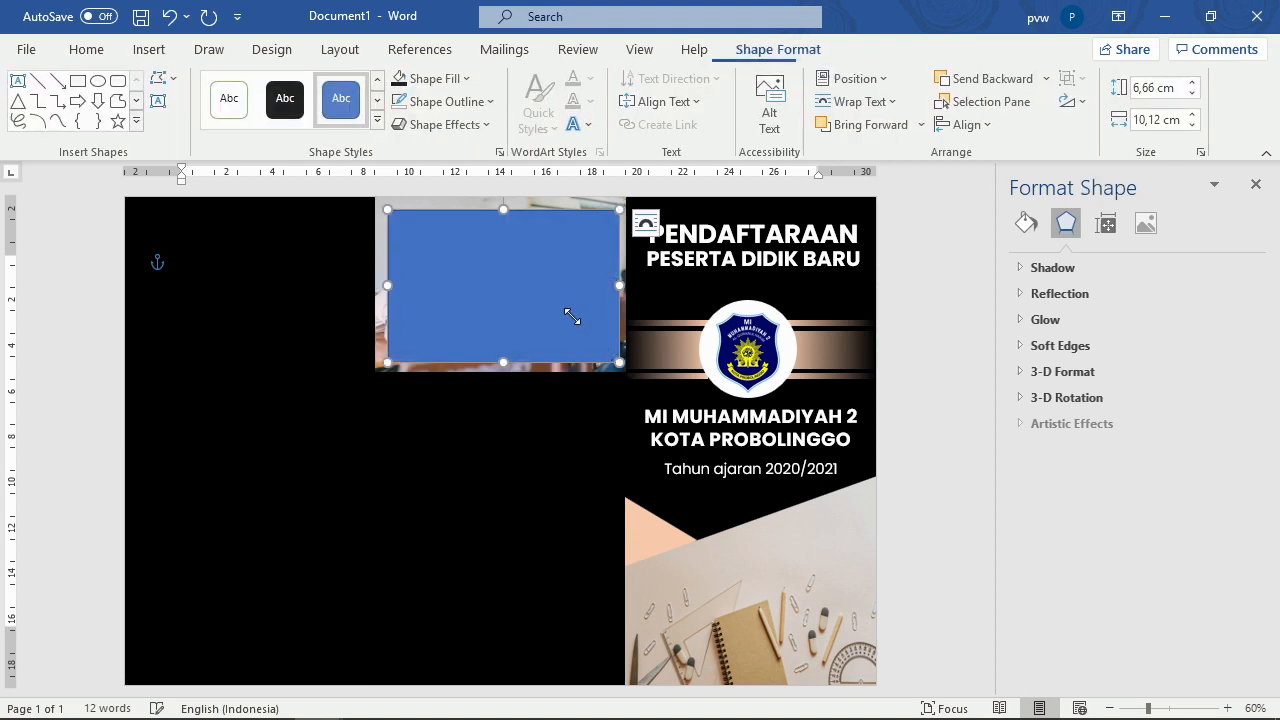
drag(567, 307, 569, 316)
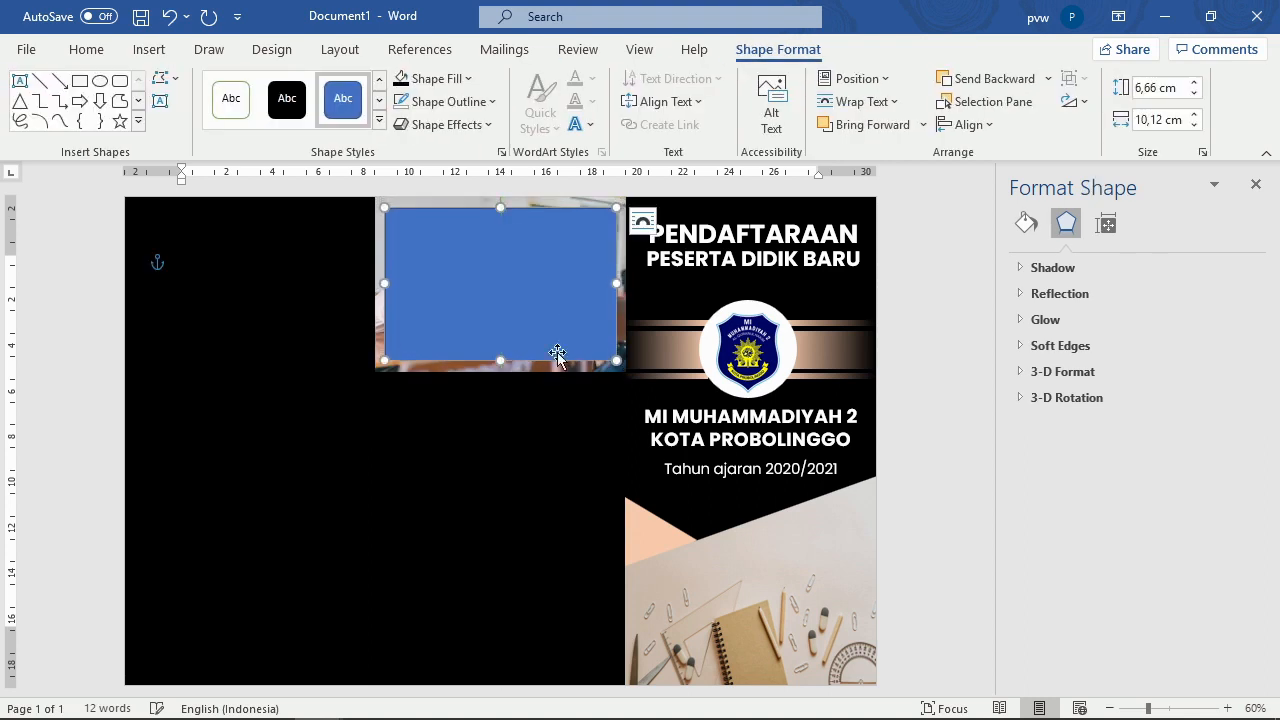
click(448, 84)
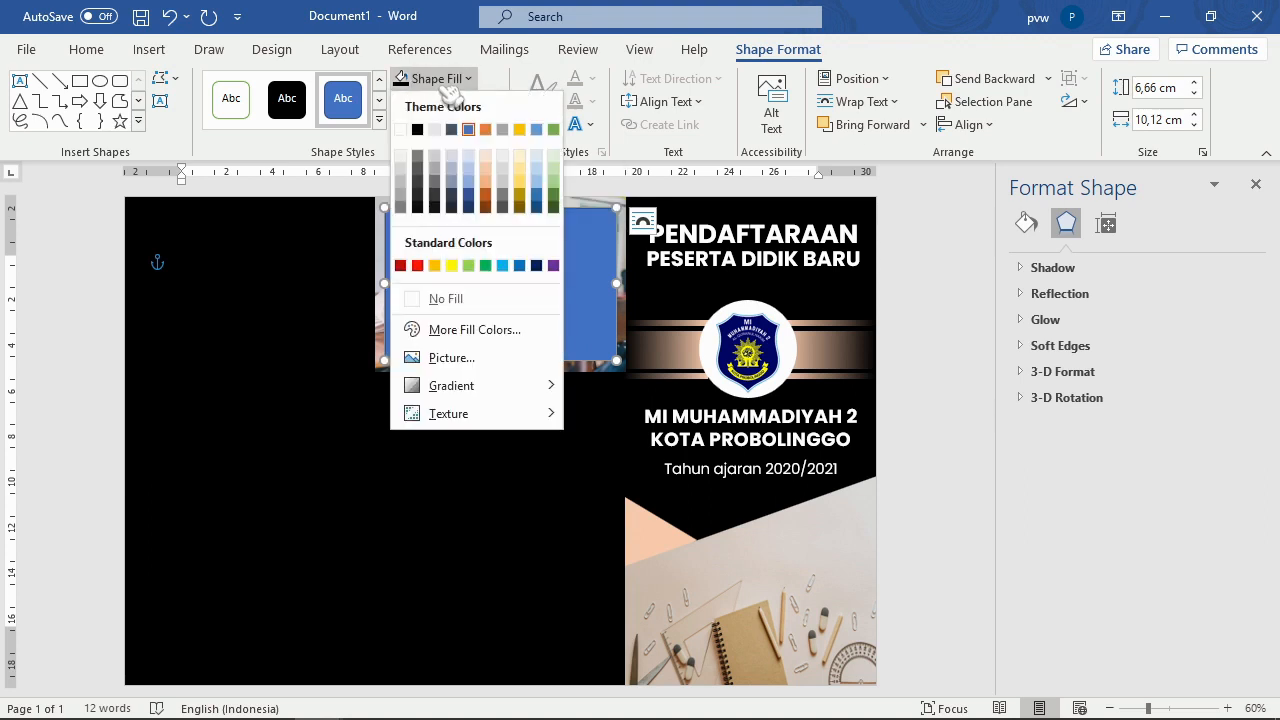
click(445, 300)
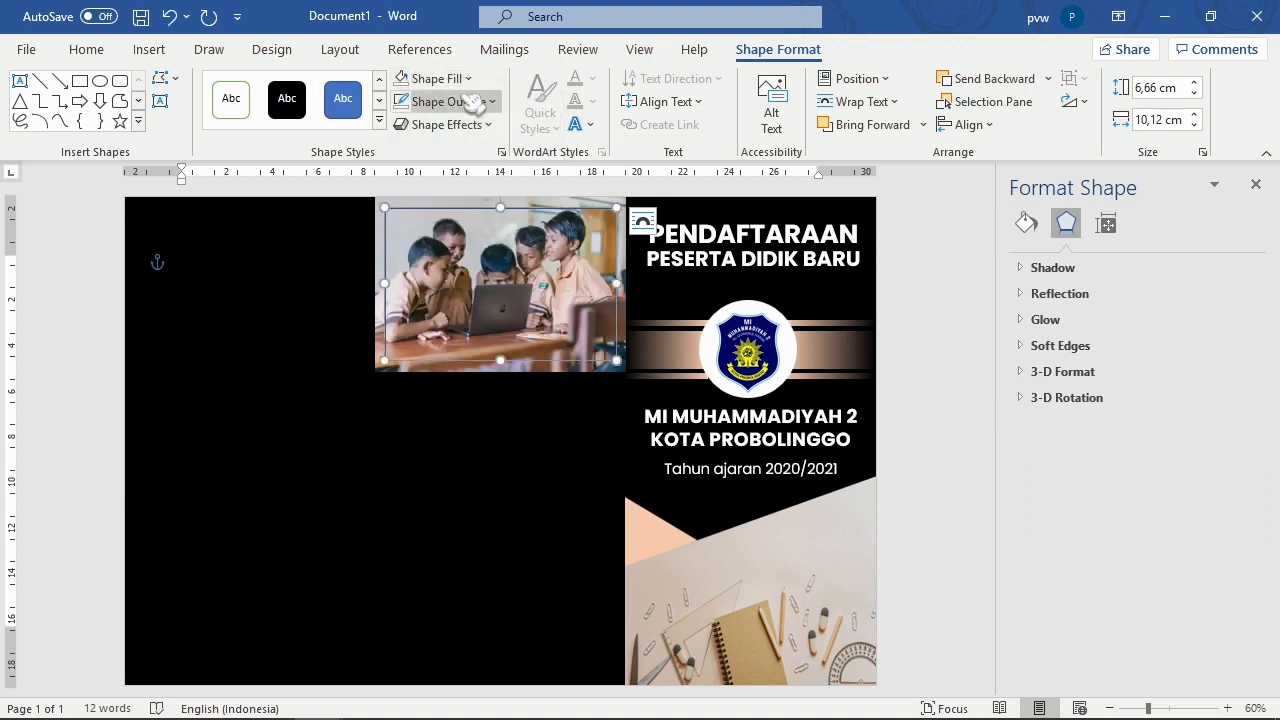
Step: Give the rectangle over the photo a light orange outline with a weight of 6 pt
click(476, 101)
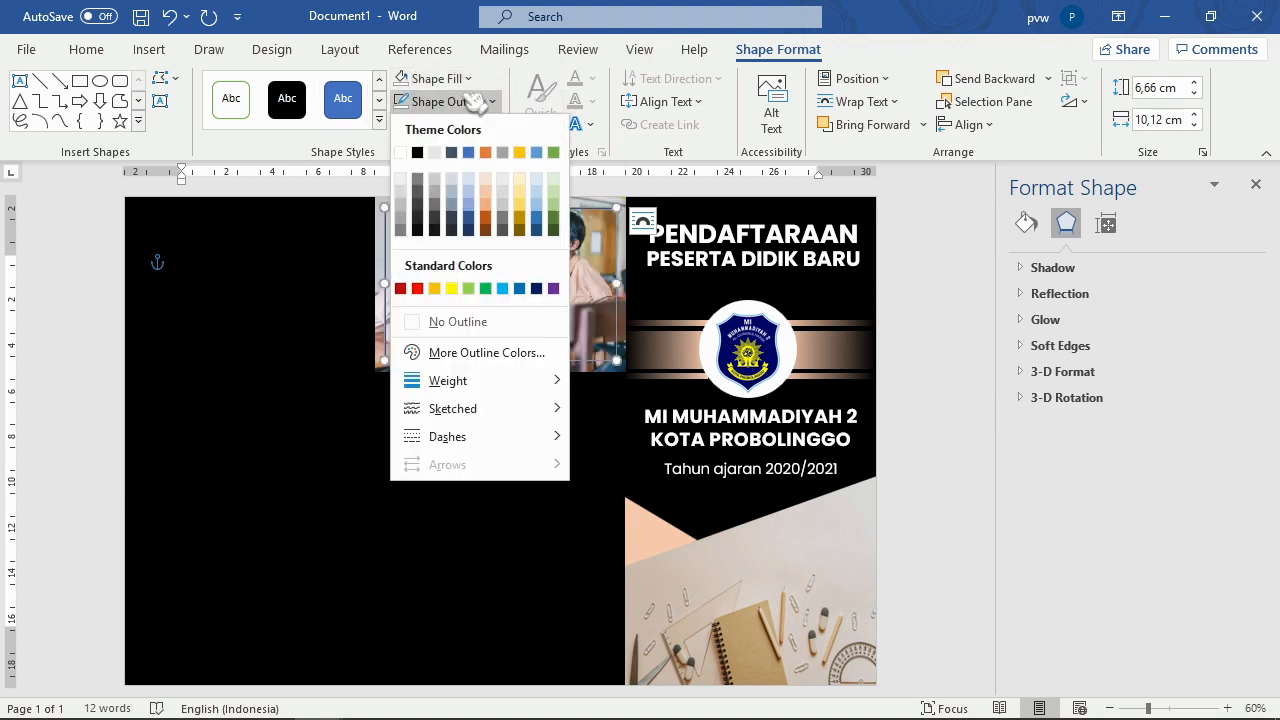
click(494, 192)
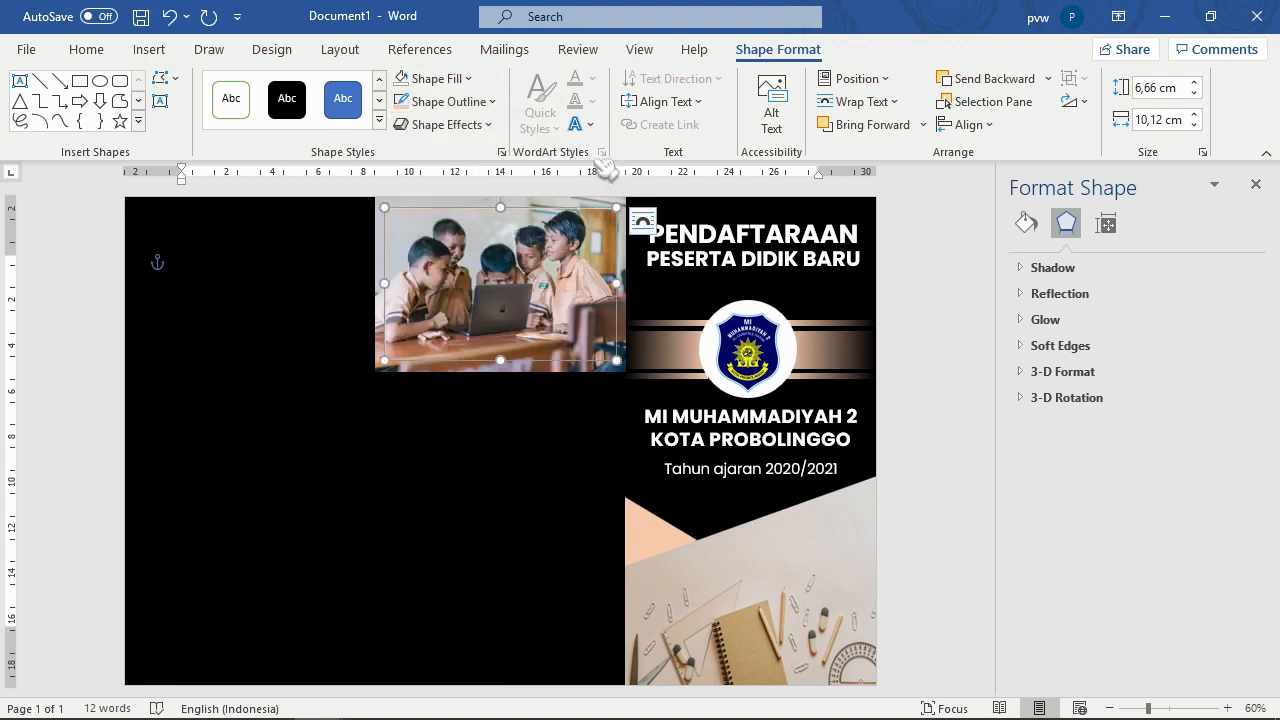
click(491, 105)
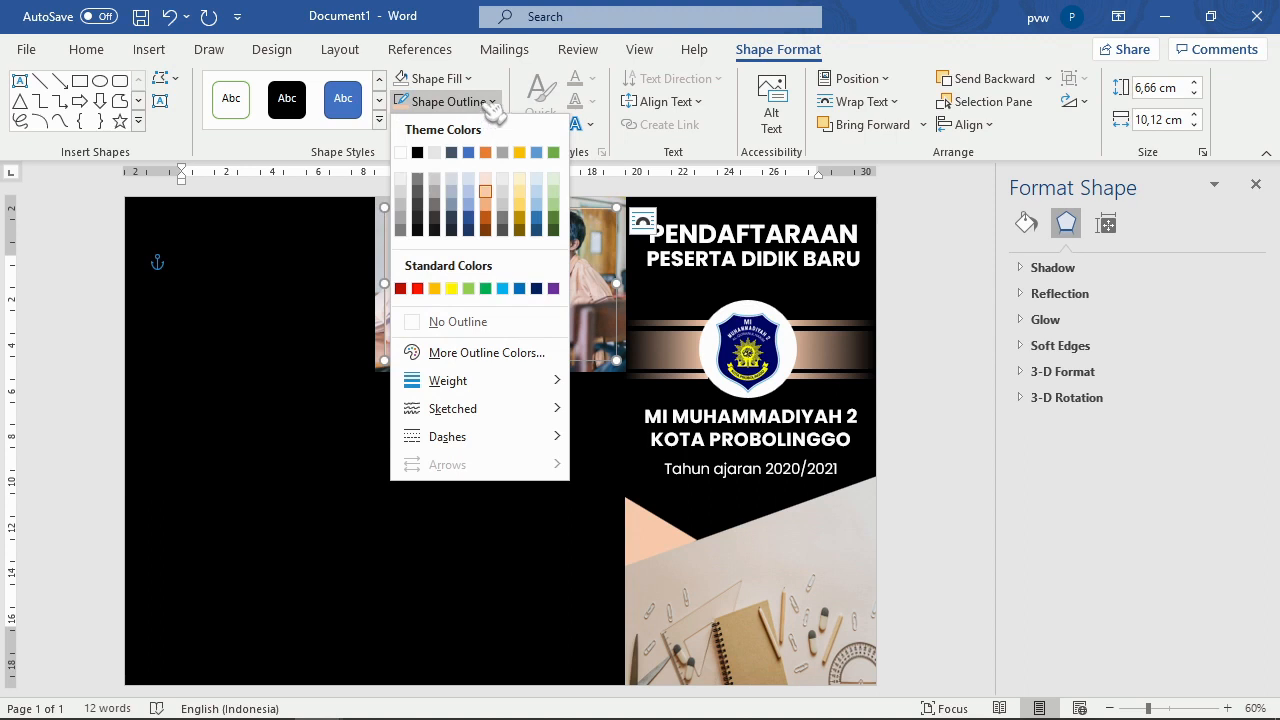
mouse_move(503, 390)
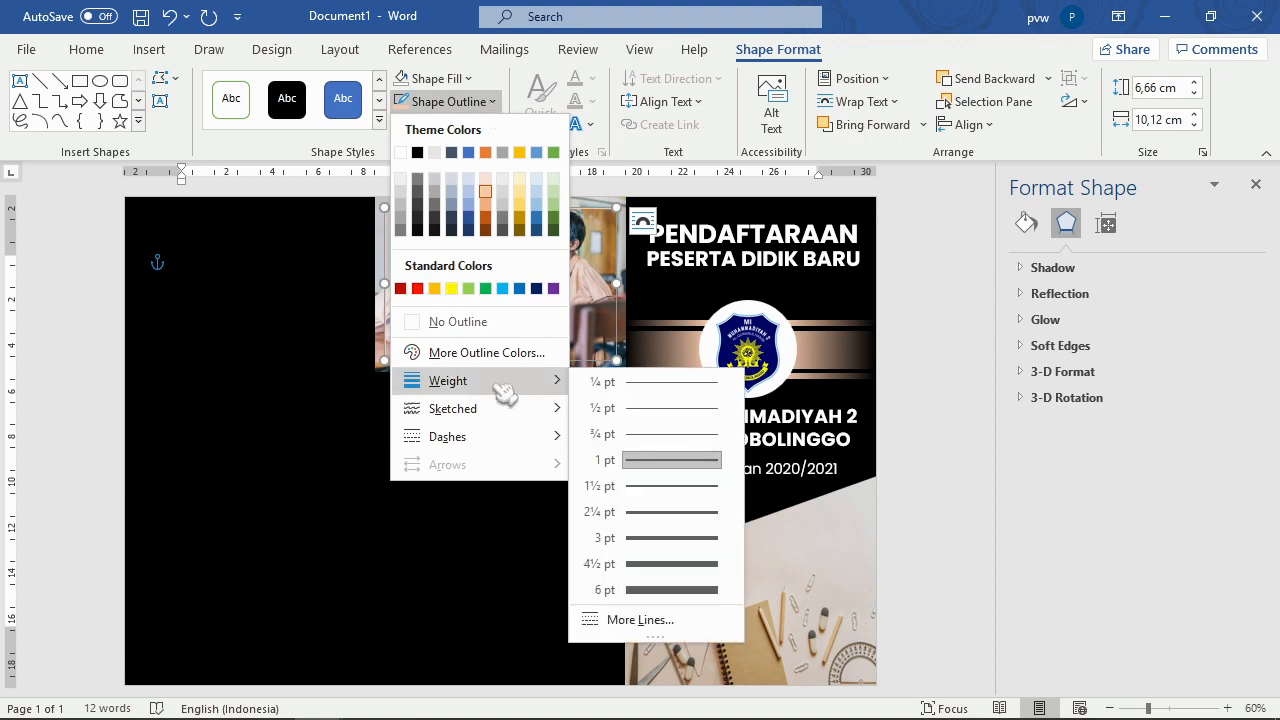
click(683, 589)
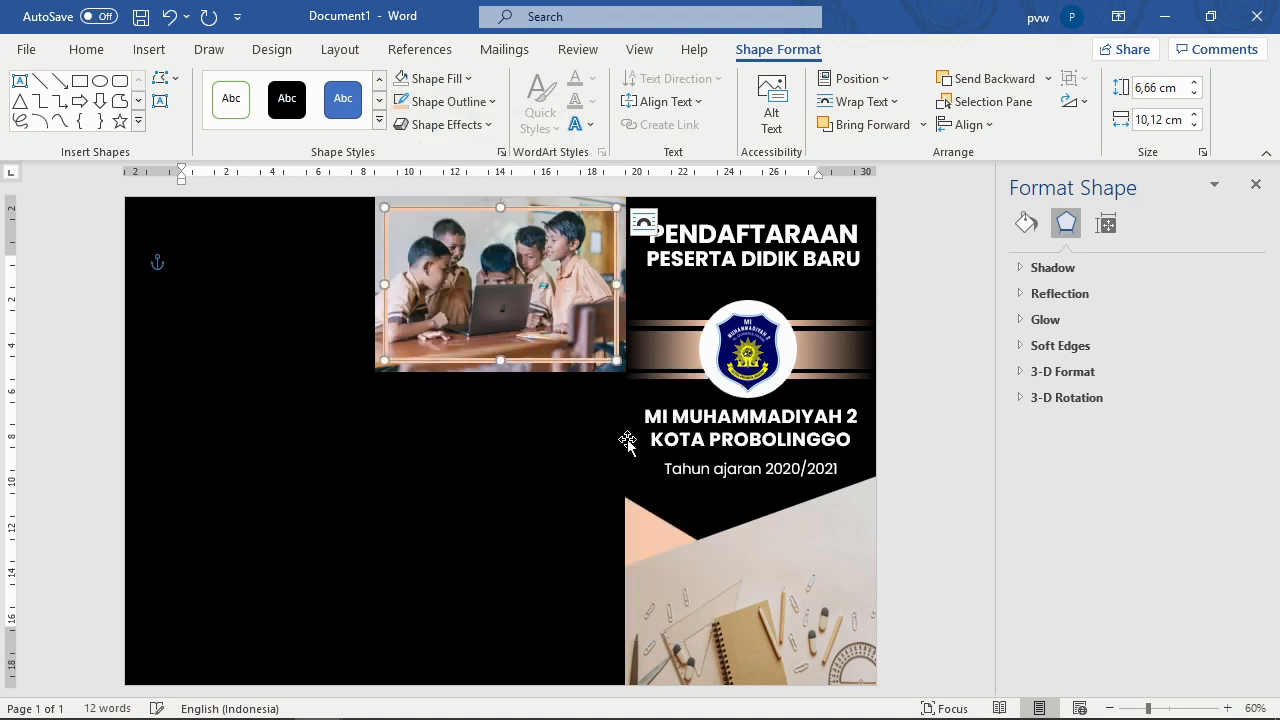
click(541, 447)
click(915, 448)
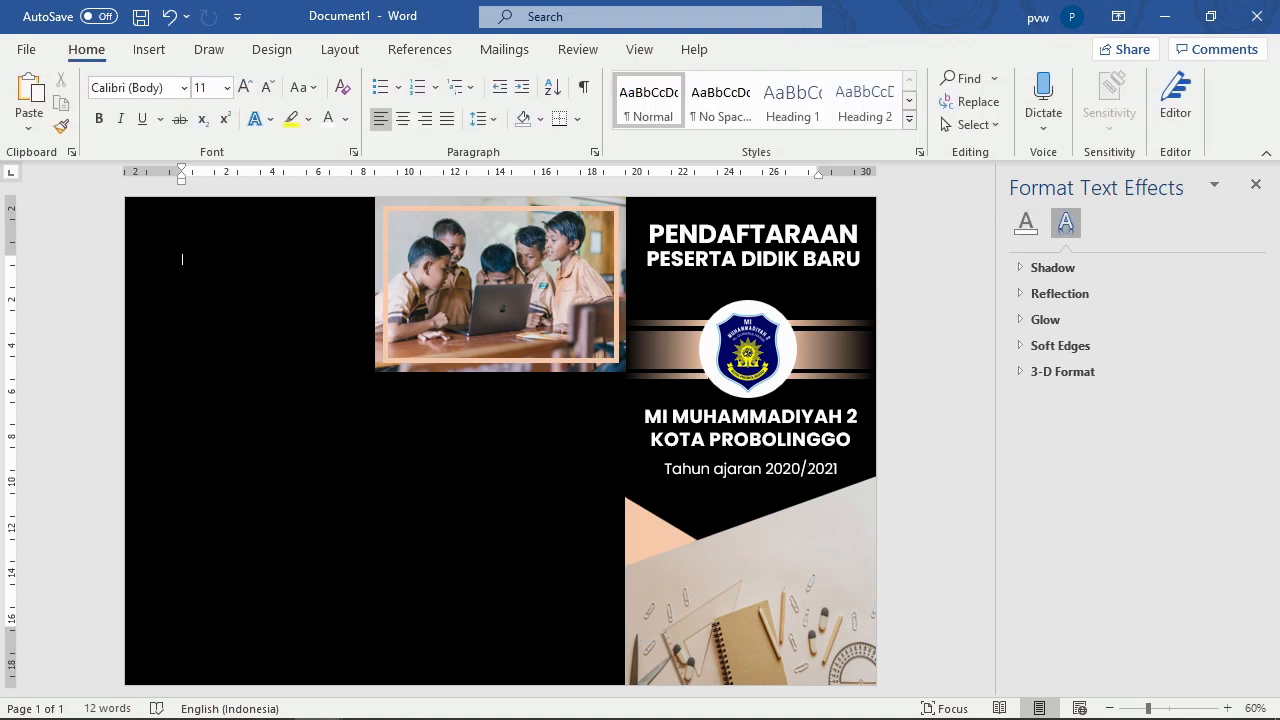
Step: Duplicate the "KOTA PROBOLINGGO" text box and place the copy directly below the students' photo in the middle column
click(806, 468)
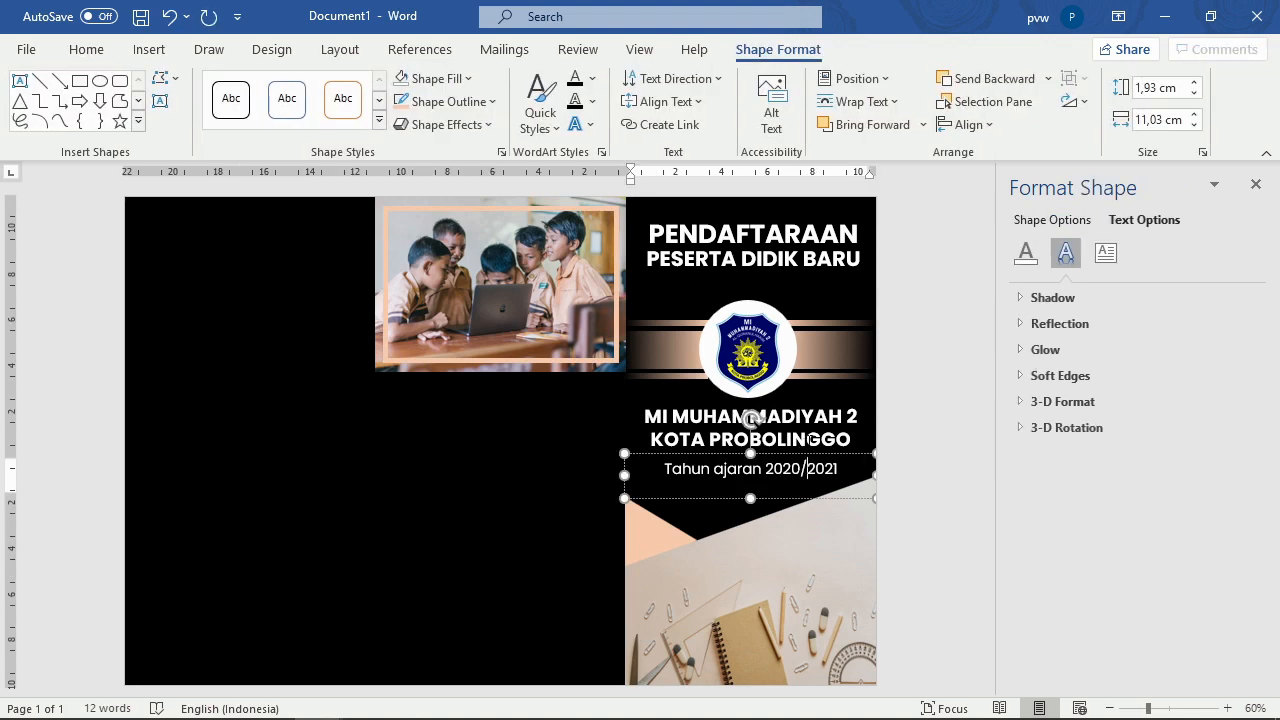
click(782, 464)
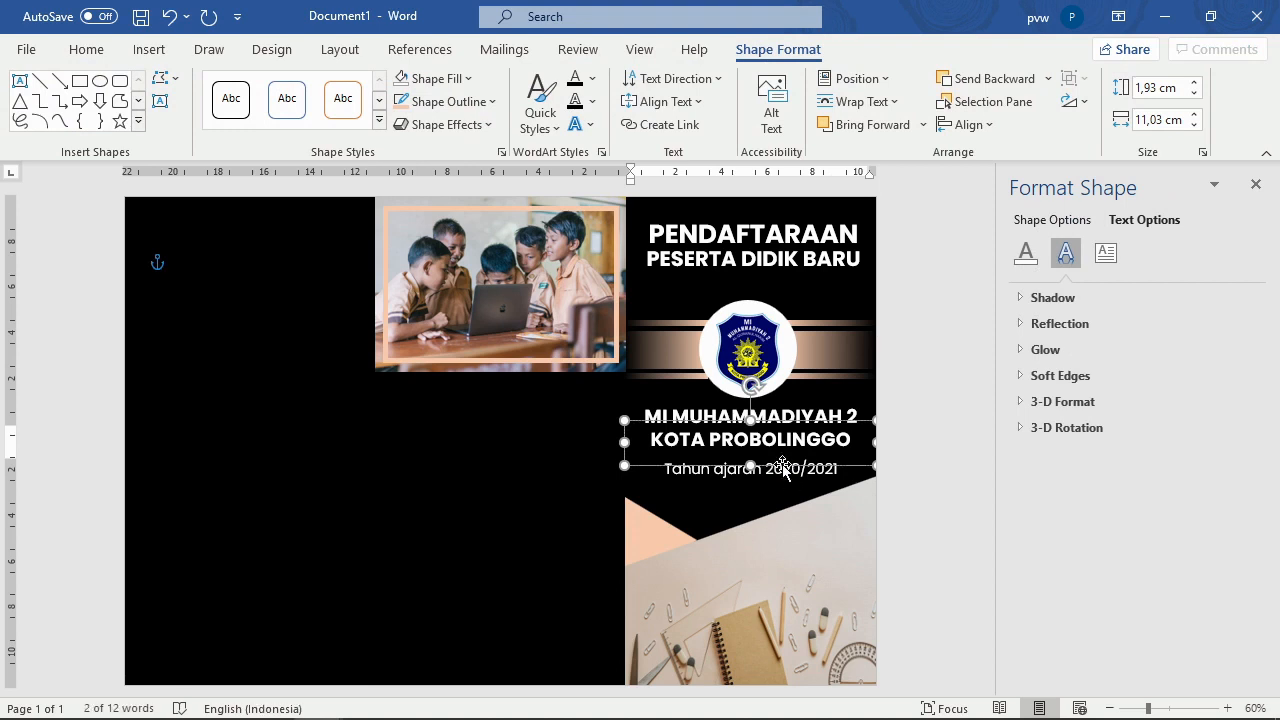
key(ctrl+v)
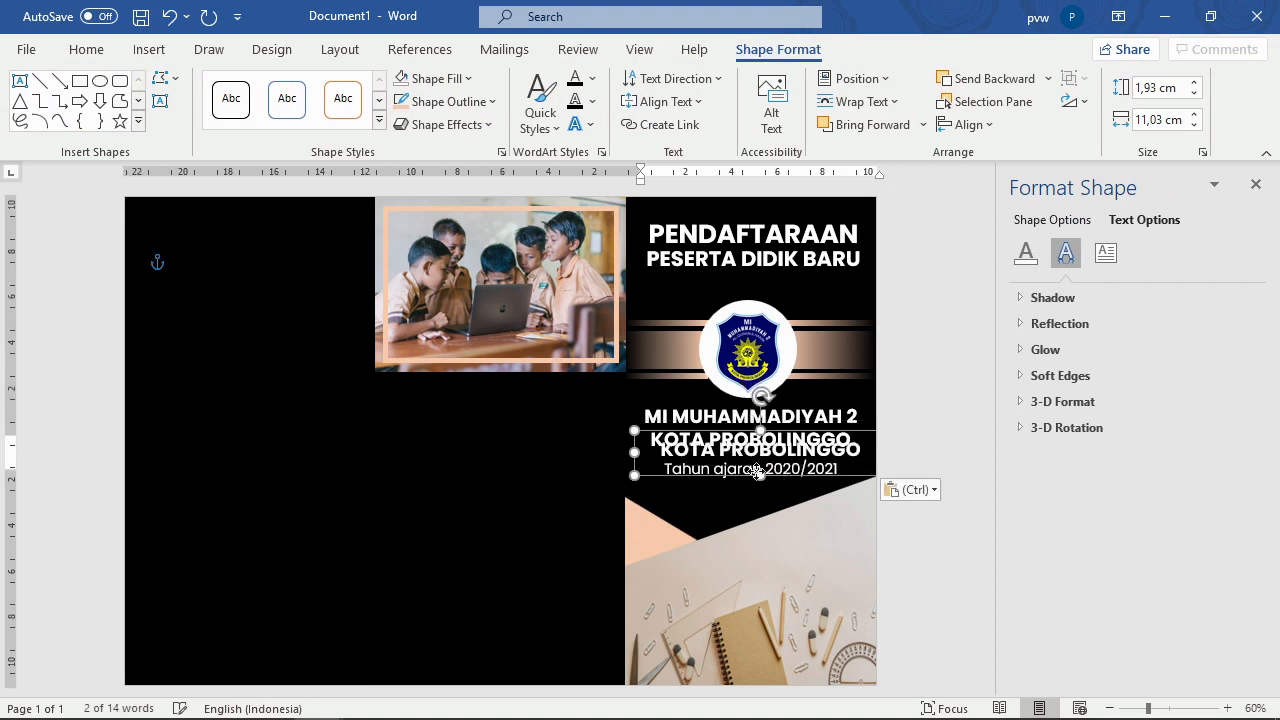
drag(758, 472, 512, 428)
Step: Replace the text in the copied text box below the photo with "VISI SEKOLAH"
triple_click(543, 404)
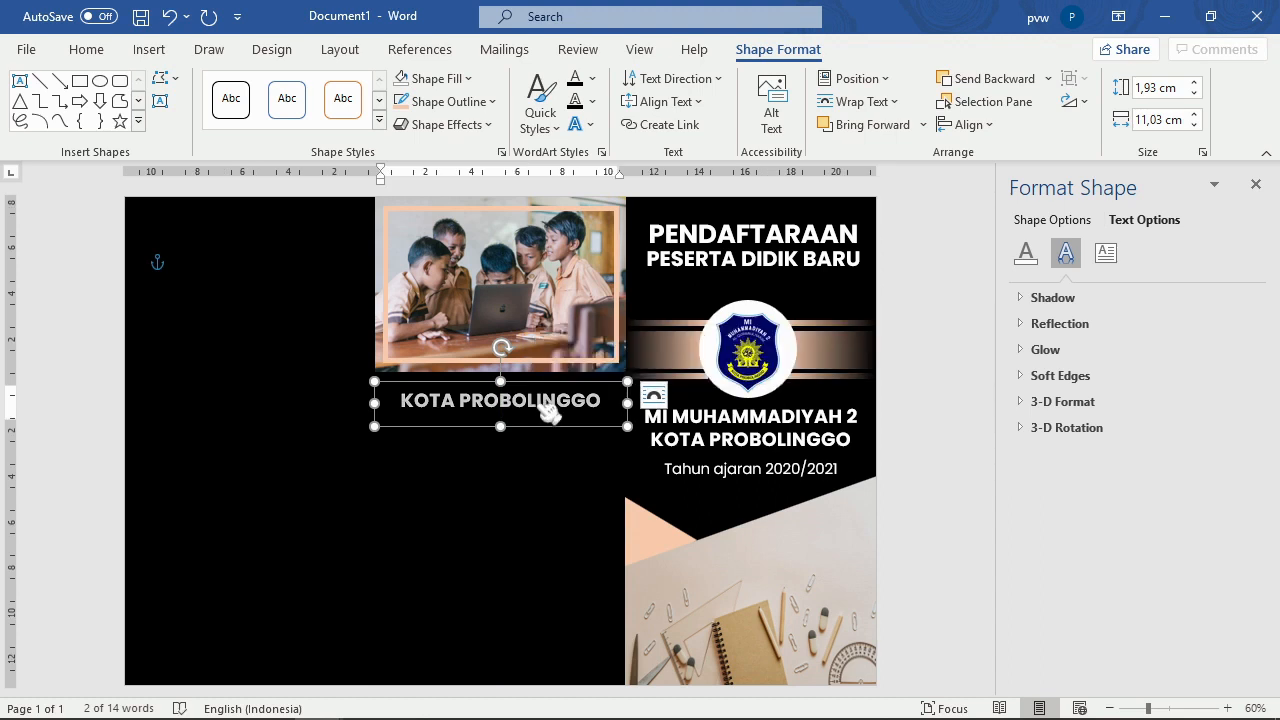
text(VISI )
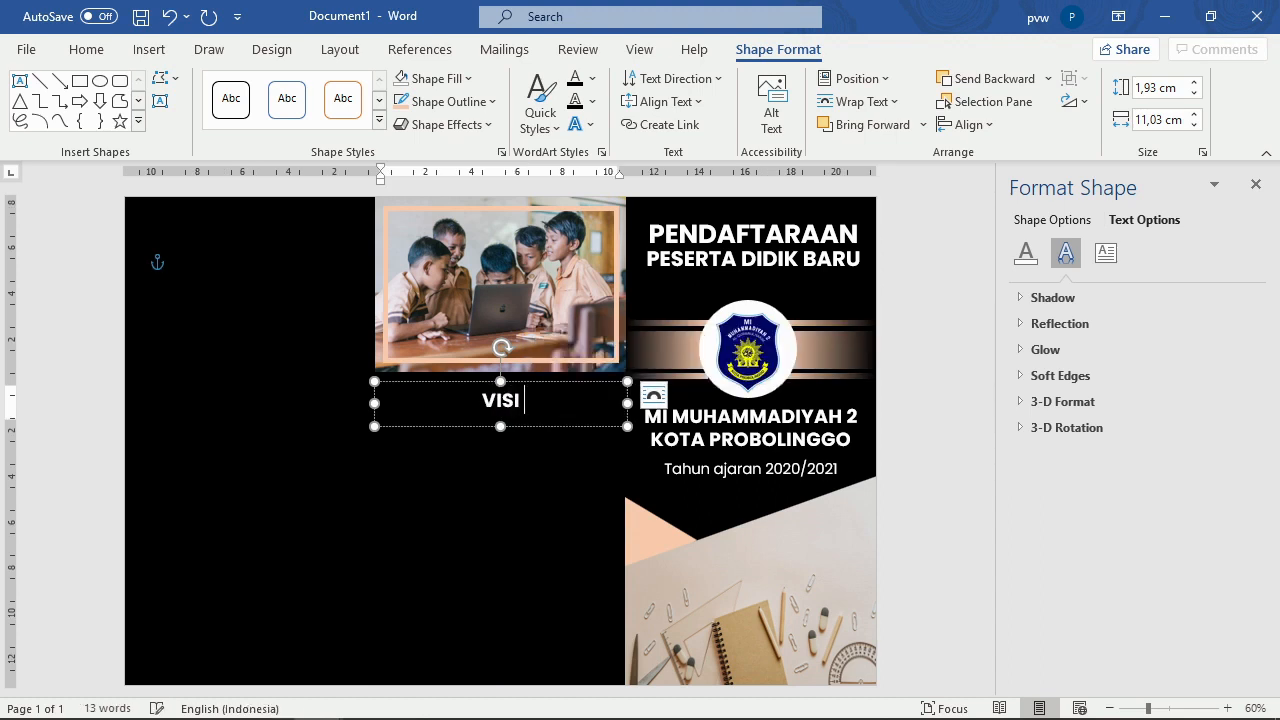
text(SEKOLAH)
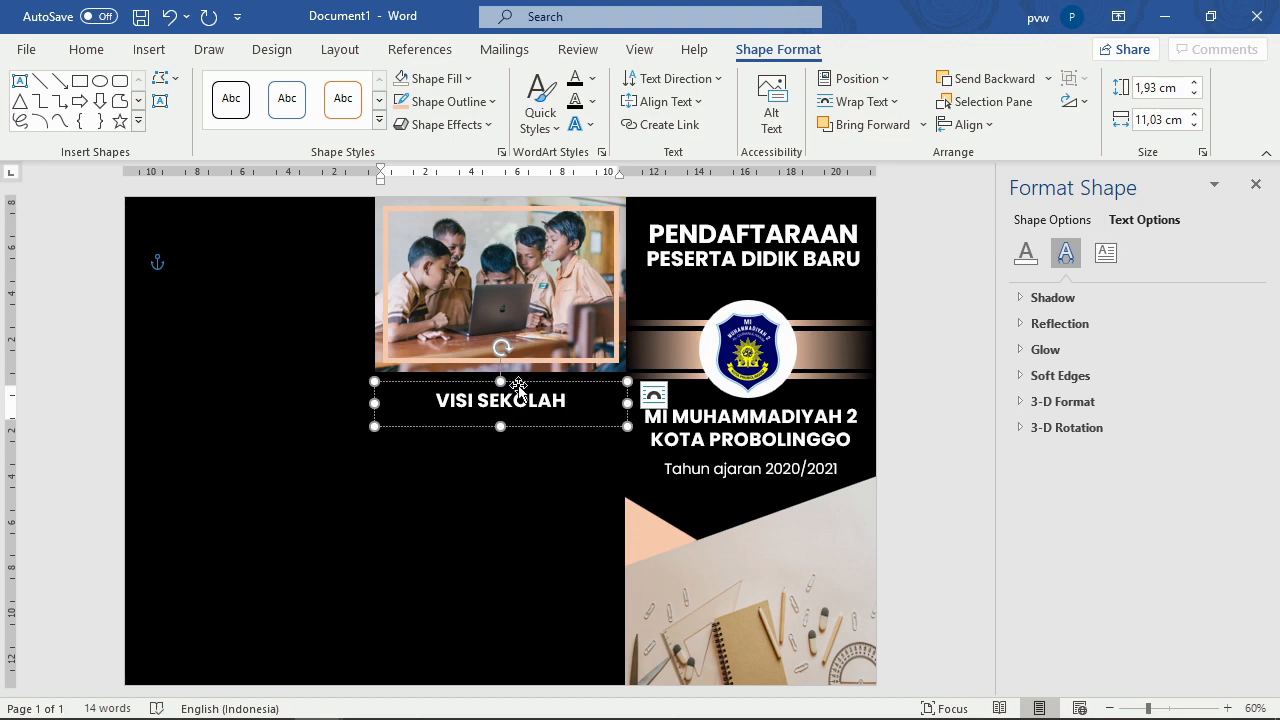
click(937, 389)
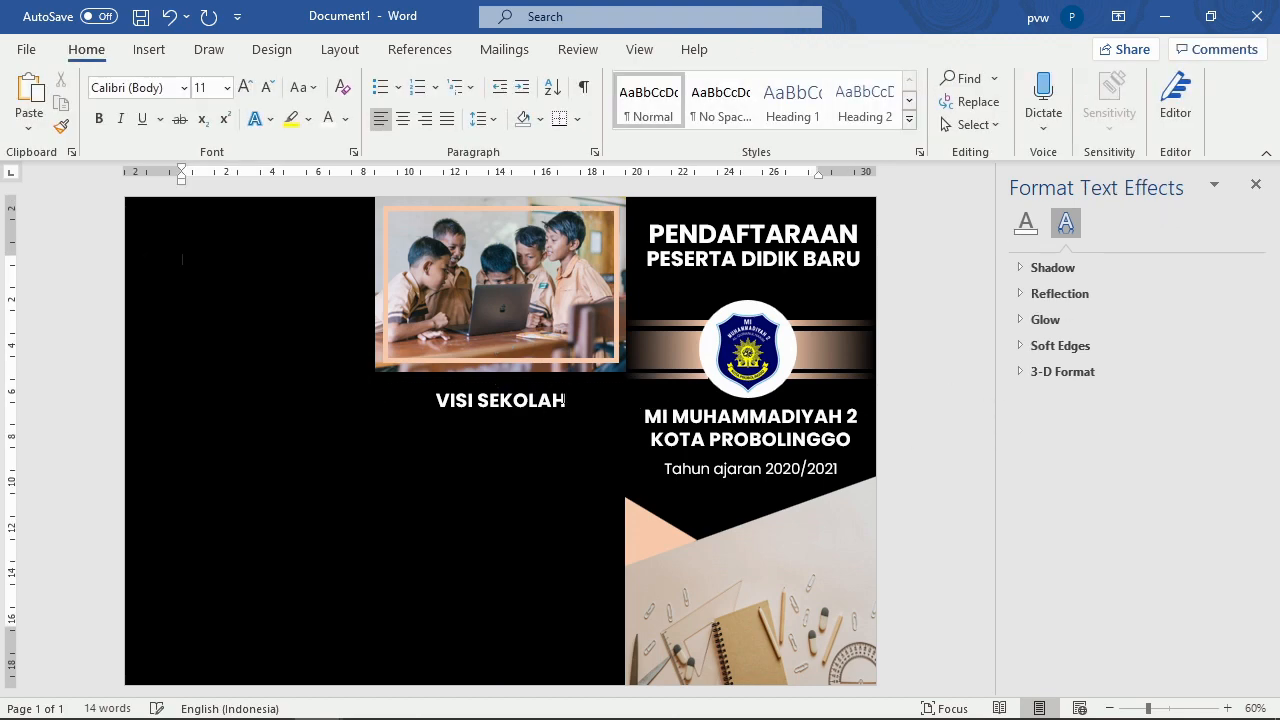
click(563, 401)
click(531, 424)
click(537, 401)
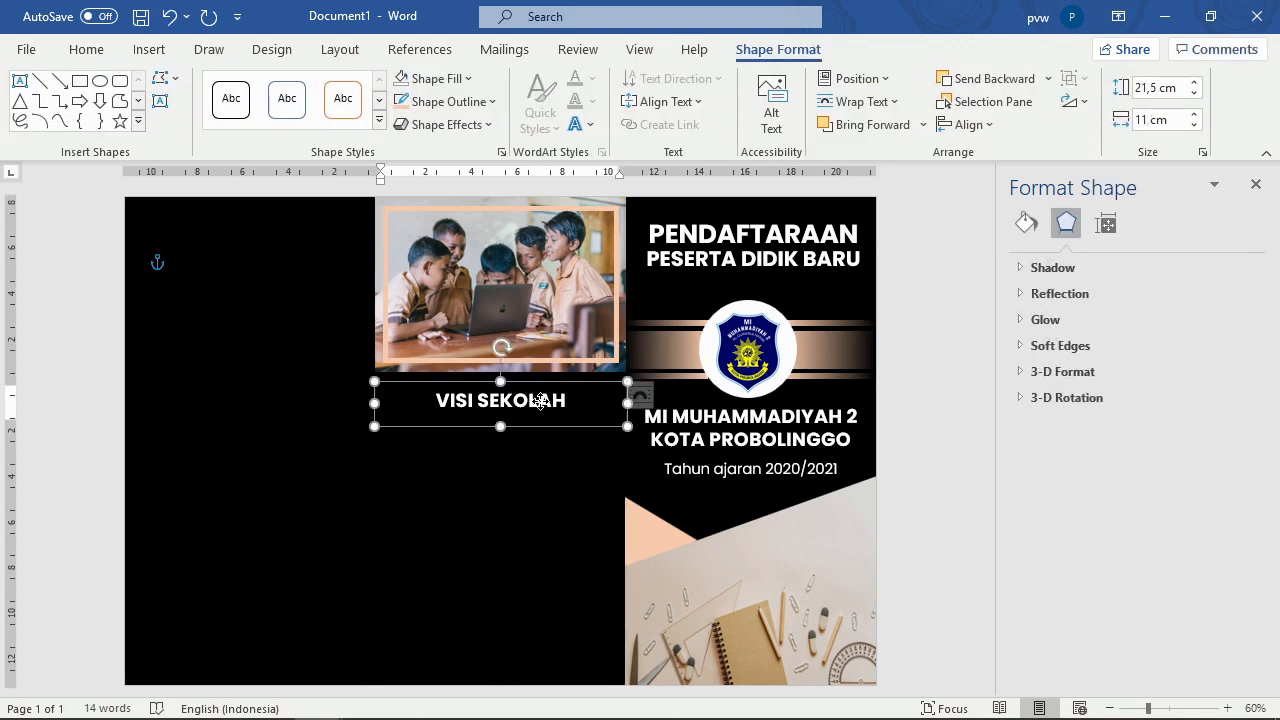
click(530, 426)
key(ctrl)
key(ctrl)
key(ctrl)
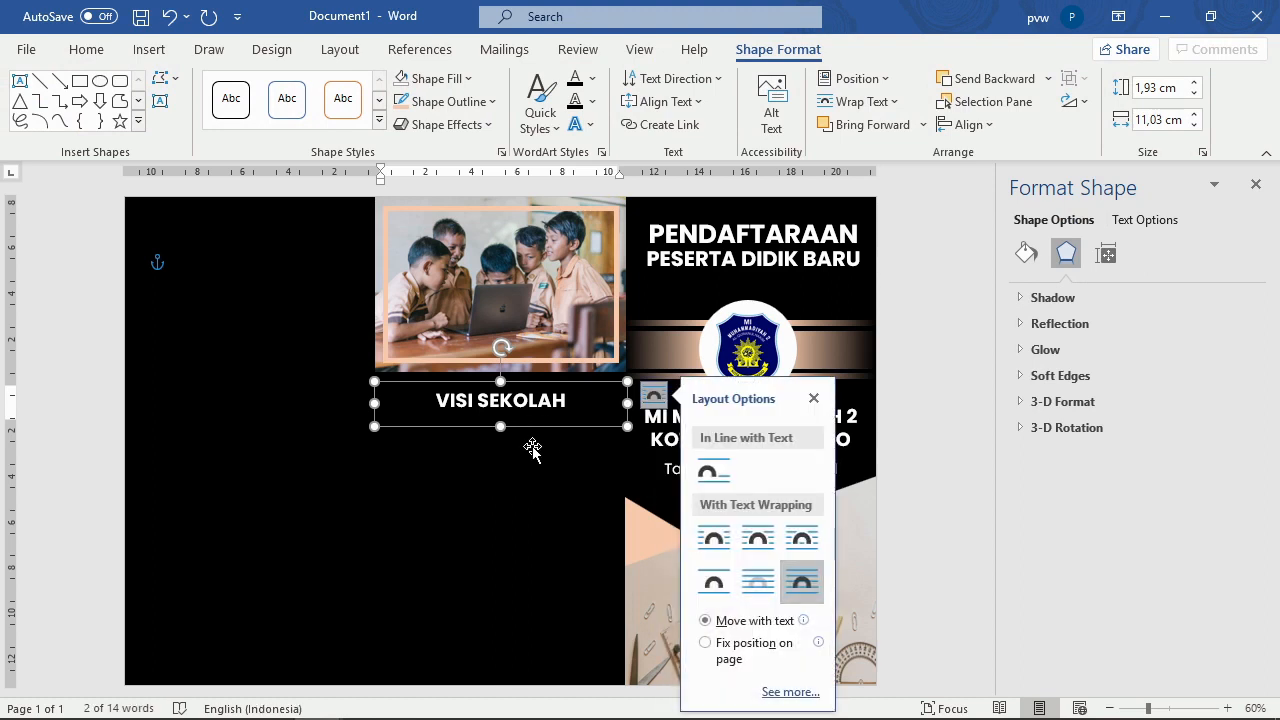
click(533, 455)
key(ctrl+v)
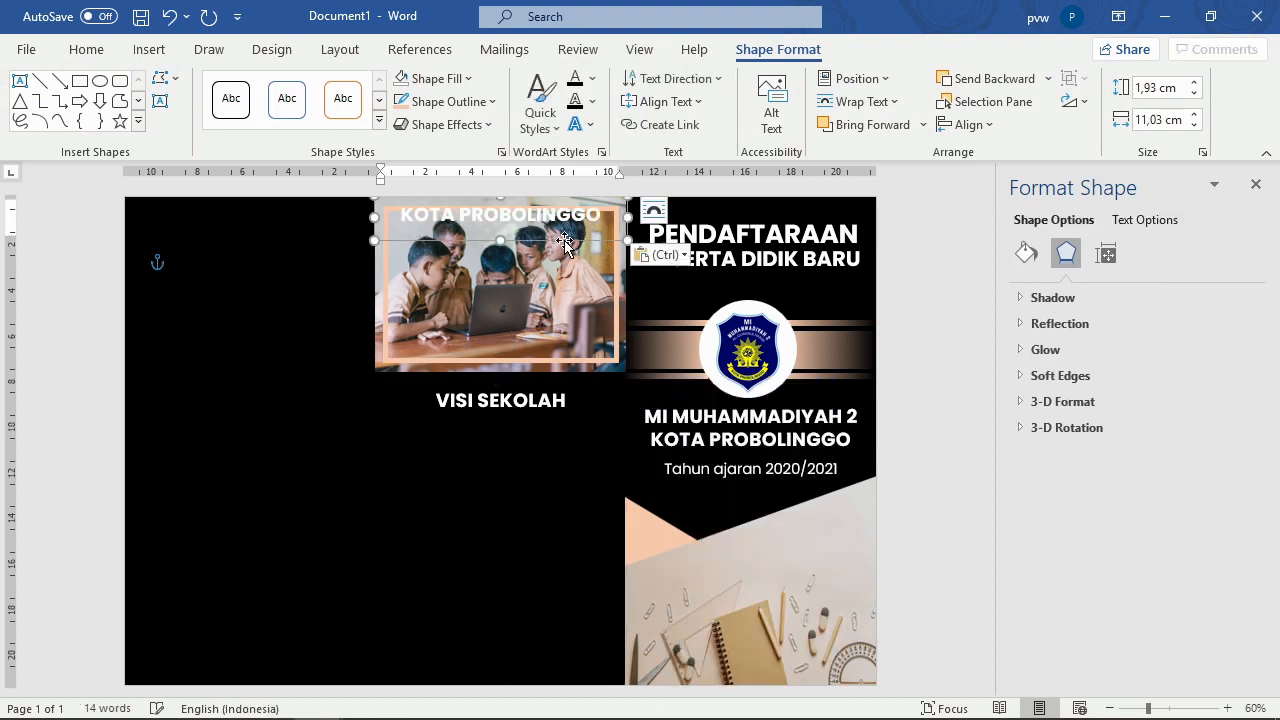
drag(565, 242, 554, 459)
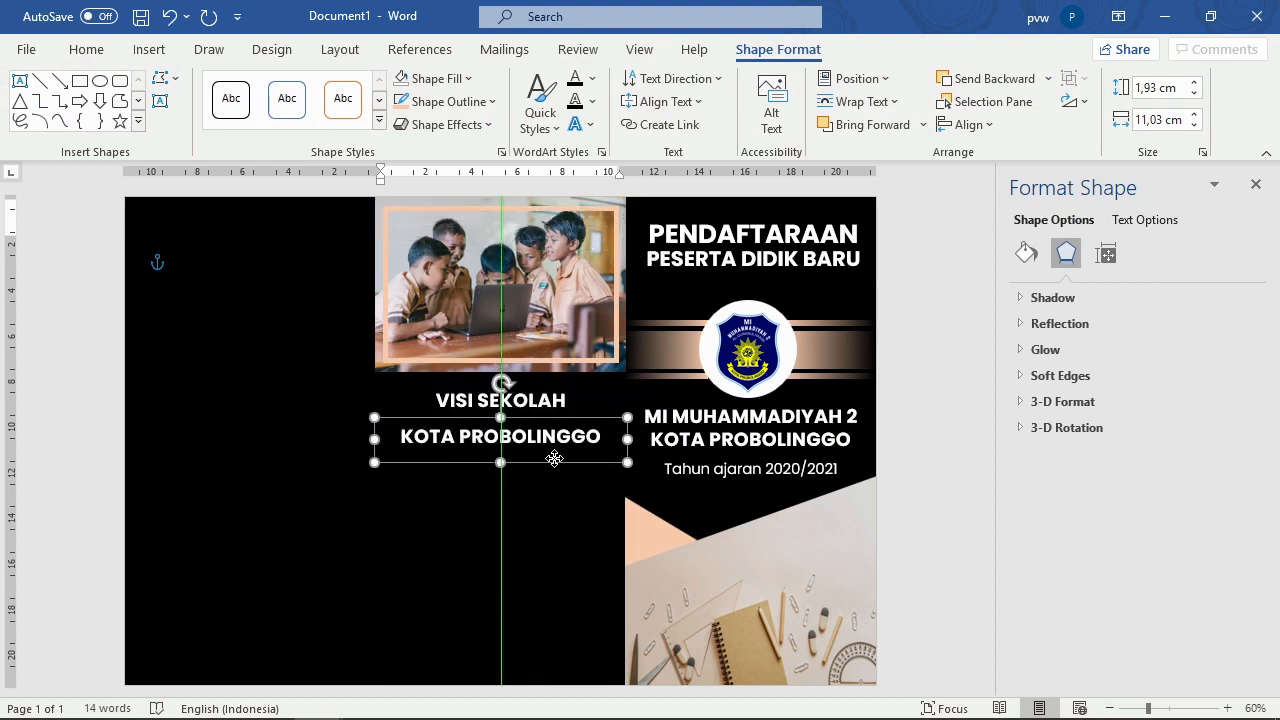
triple_click(588, 440)
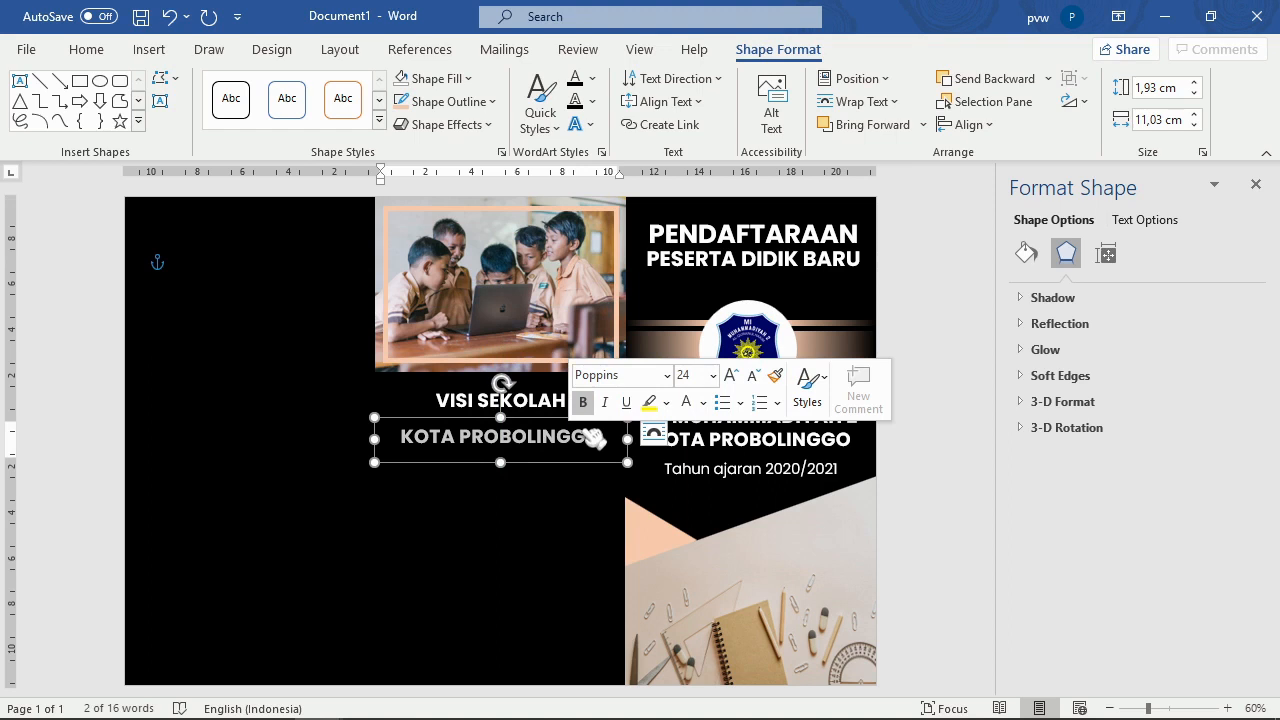
text(Ii)
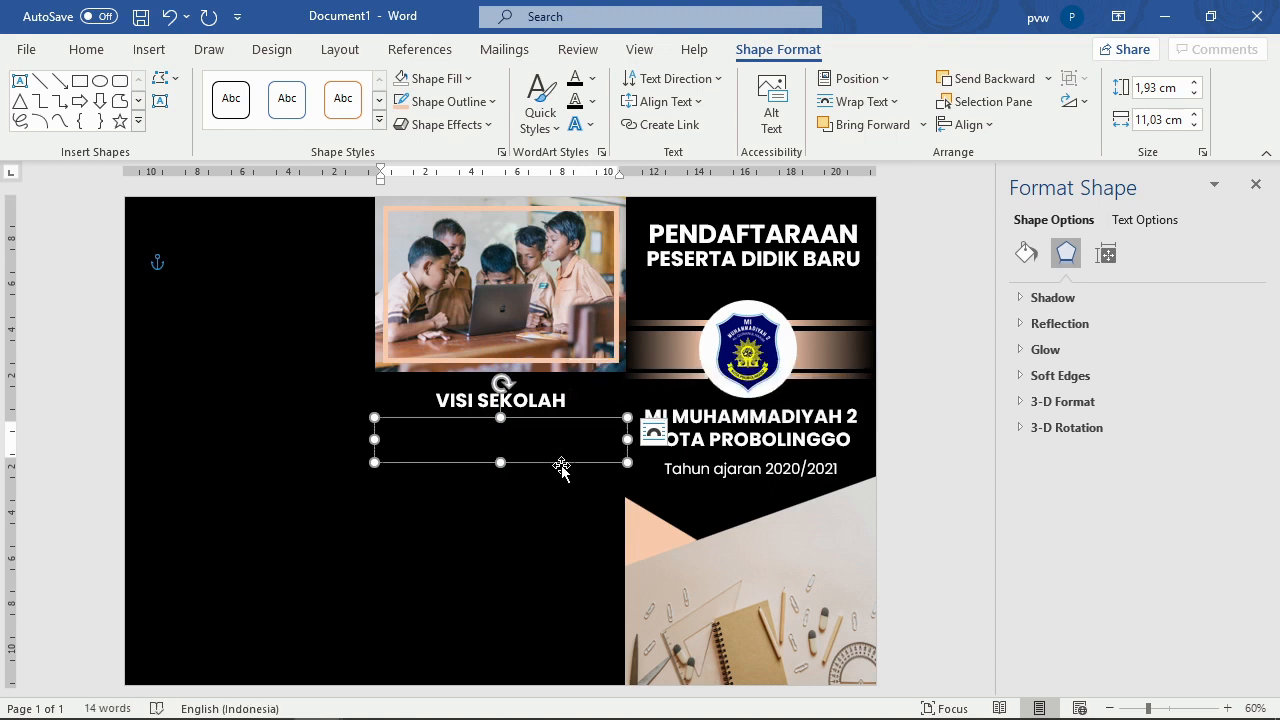
key(Delete)
Step: Copy the vision statement text box under "VISI SEKOLAH" in banner1.docx and return to Document1
mouse_move(345, 712)
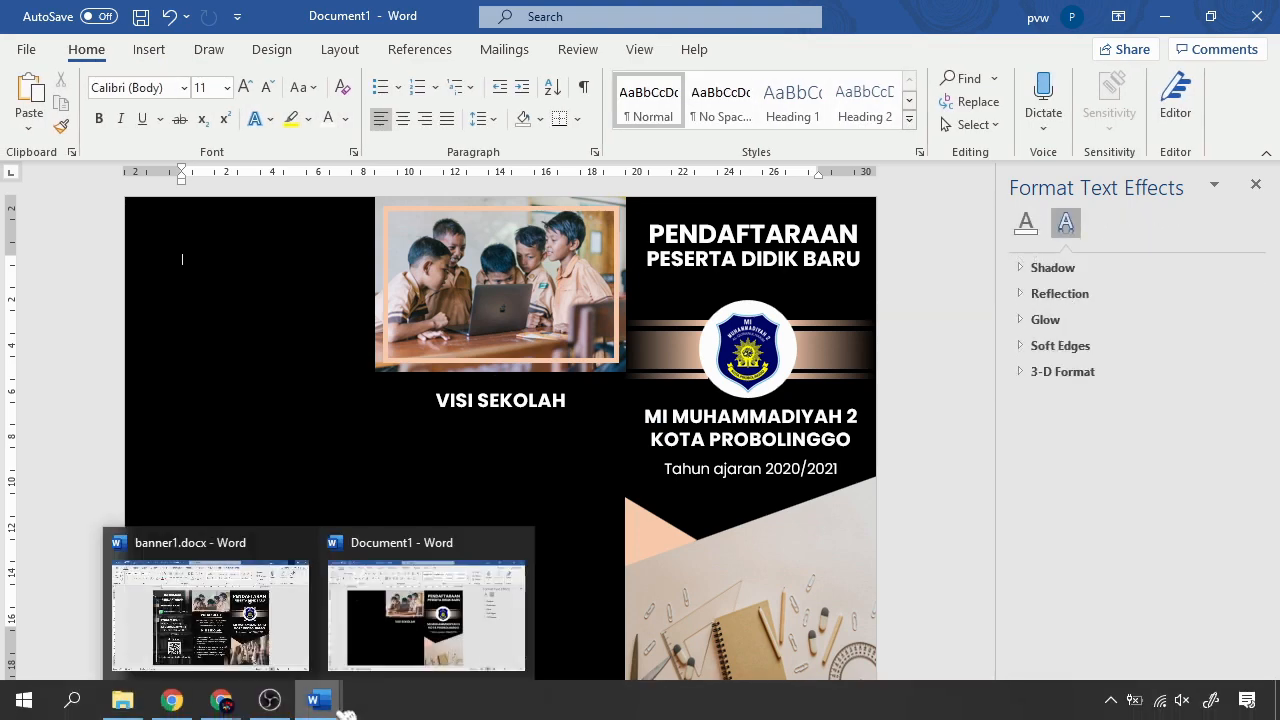
click(210, 610)
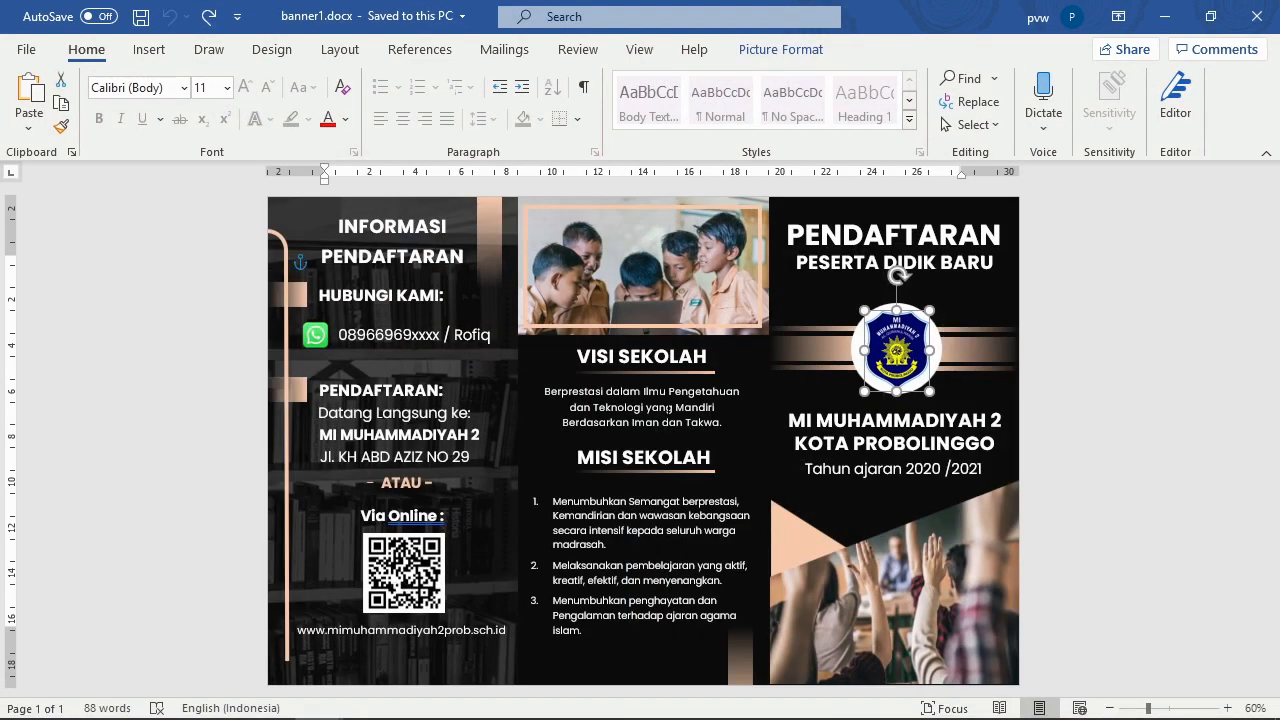
click(667, 408)
click(677, 440)
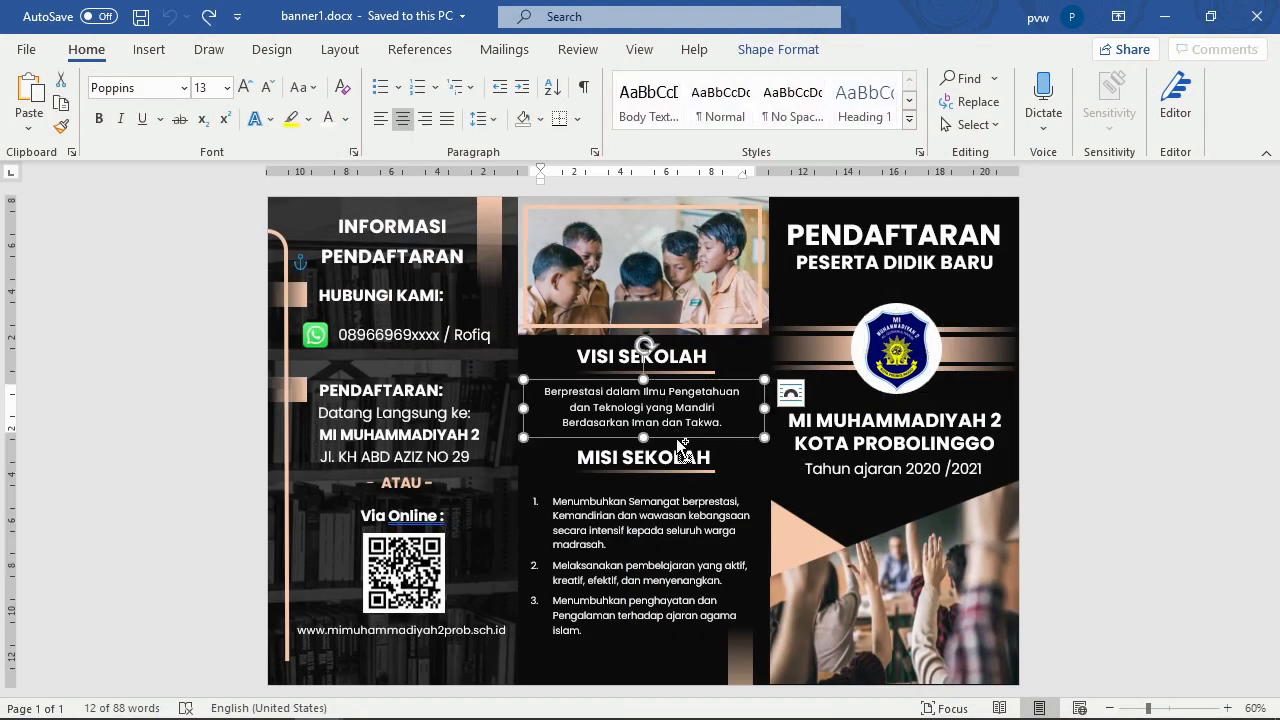
click(1210, 16)
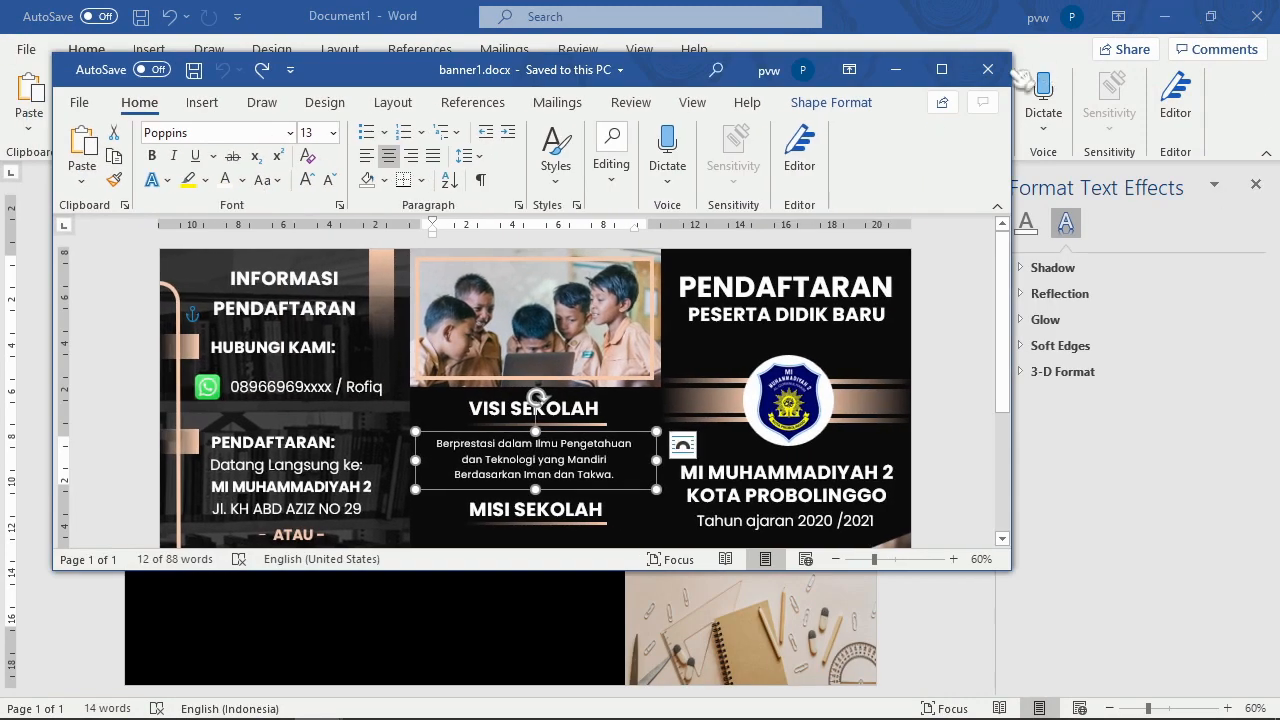
click(941, 69)
click(1165, 16)
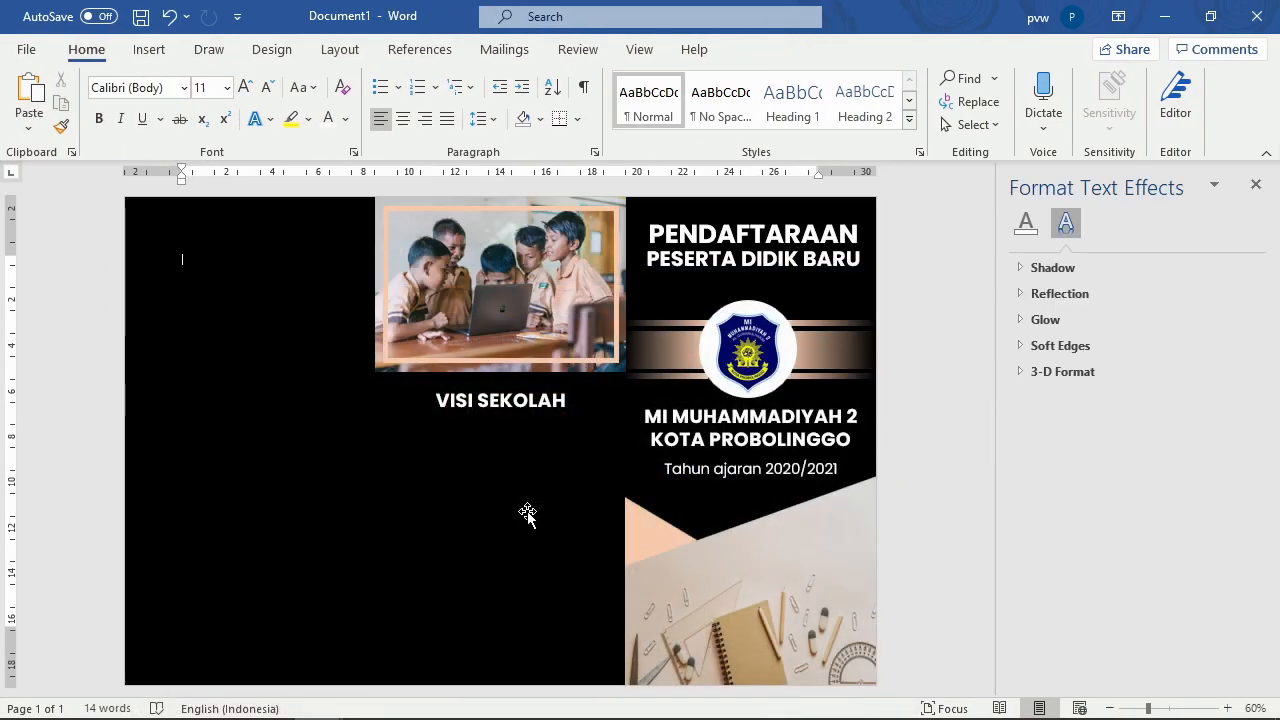
Step: Paste the vision statement text box and position it just below the "VISI SEKOLAH" heading in the middle column
key(ctrl+v)
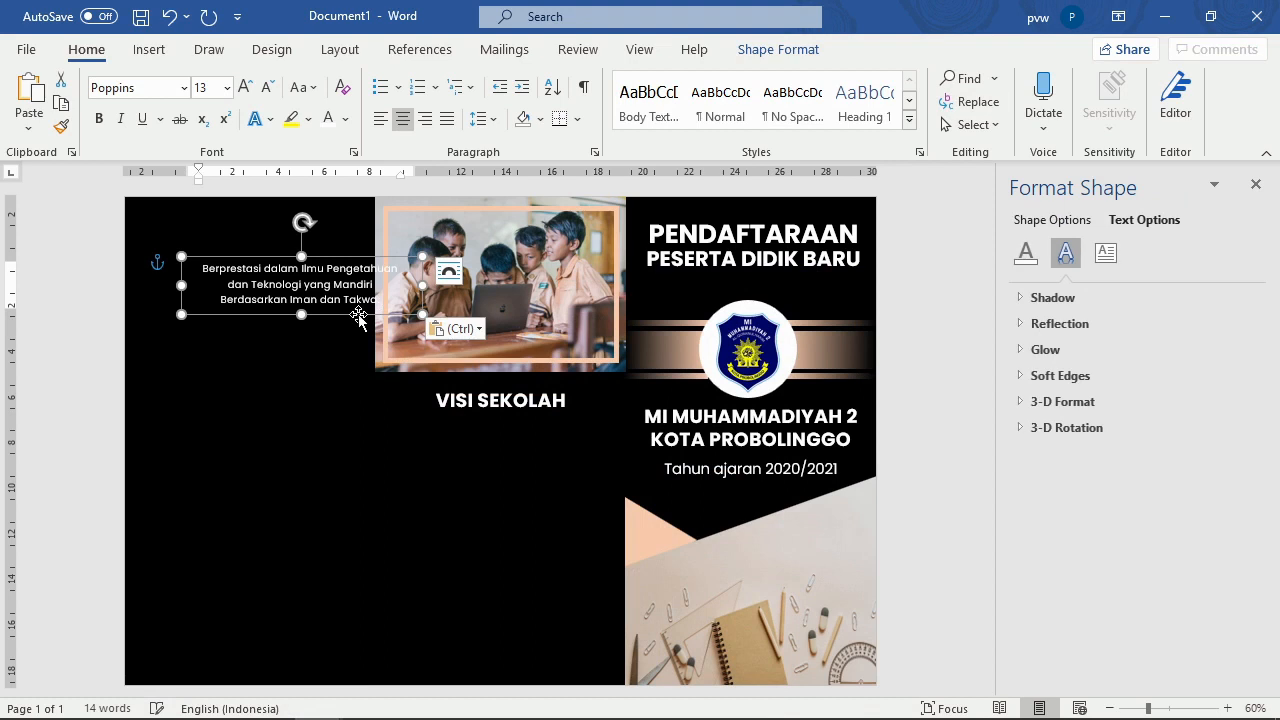
drag(358, 318, 553, 469)
click(546, 488)
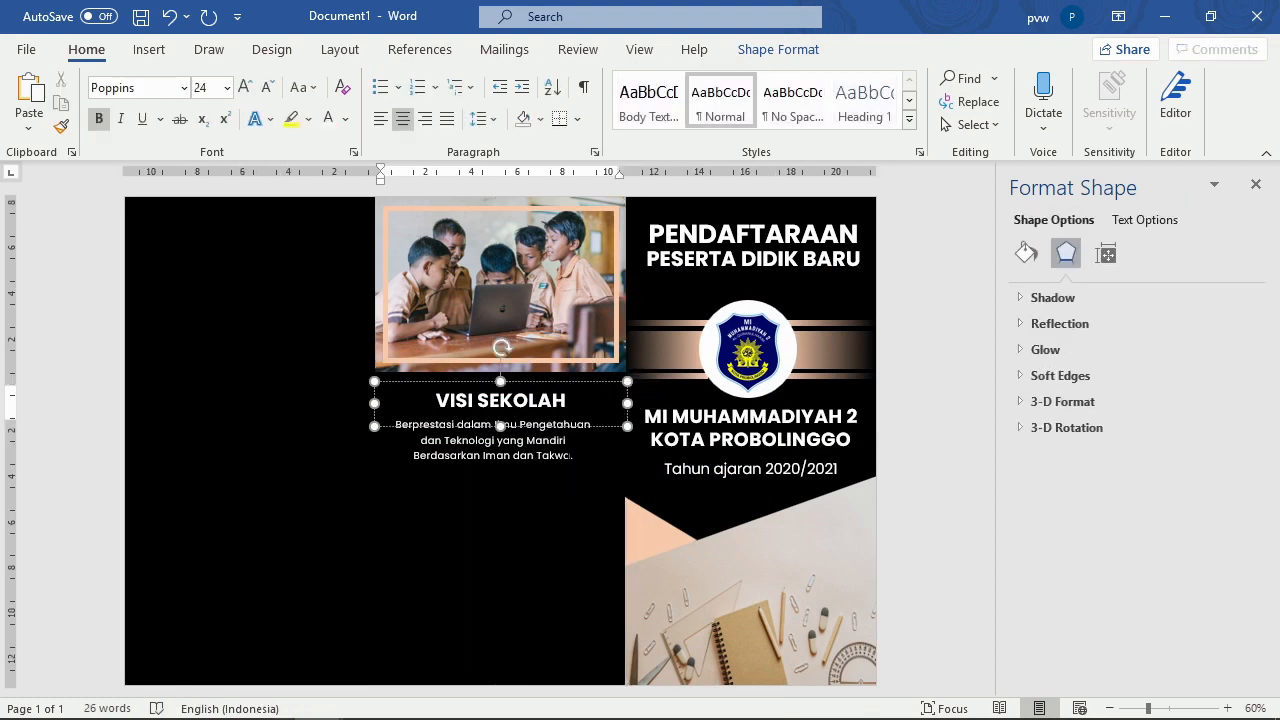
click(566, 456)
drag(552, 471, 555, 479)
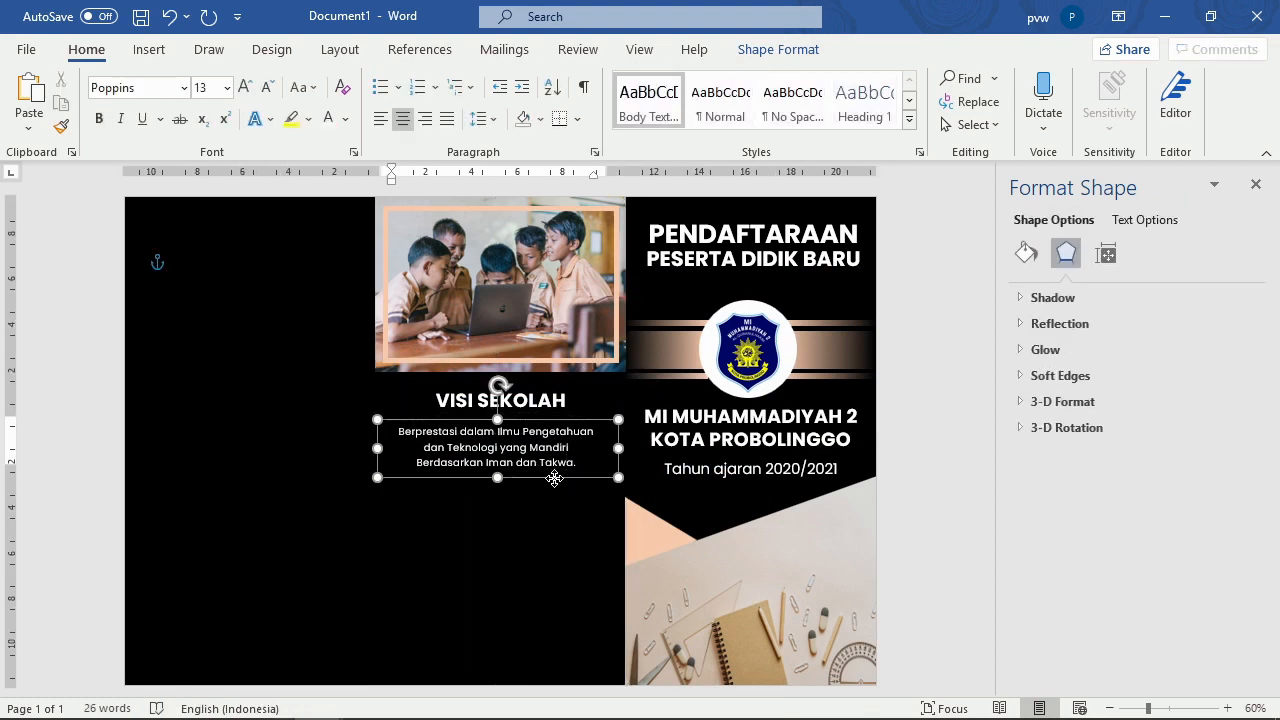
Step: Copy the "MISI SEKOLAH" heading and the mission list text boxes from banner1.docx and paste them into Document1
mouse_move(317, 703)
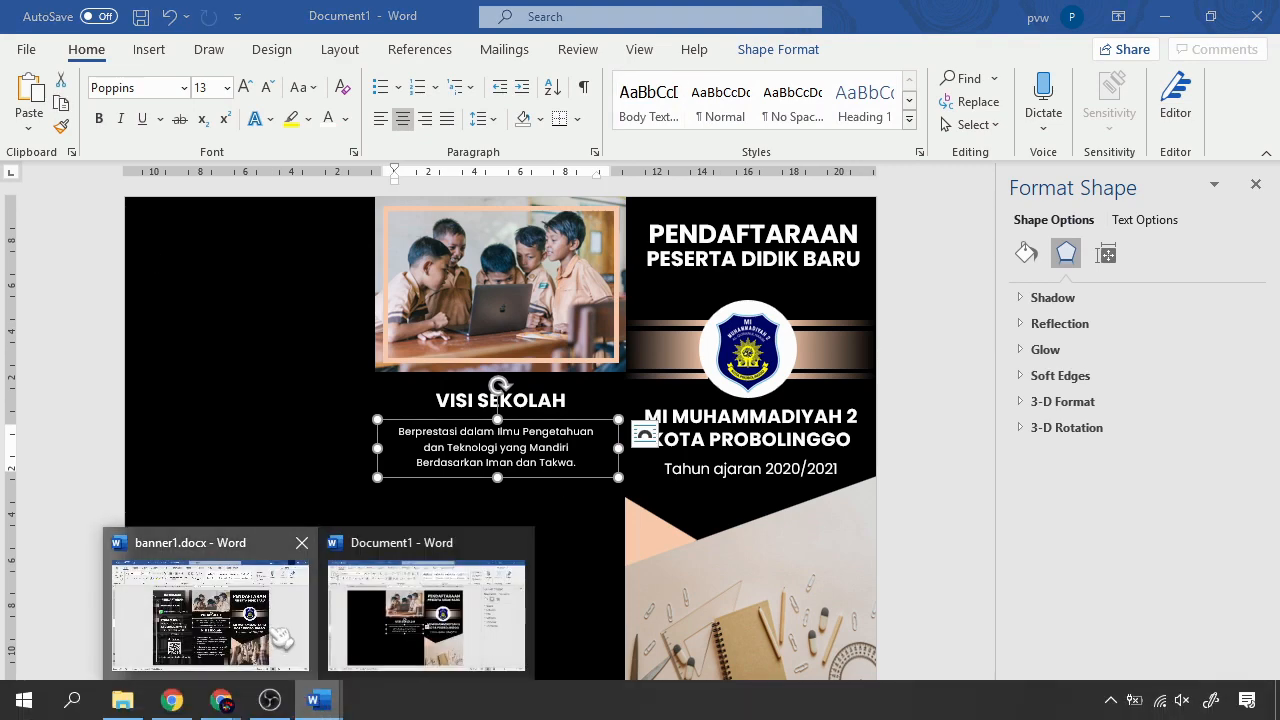
click(210, 620)
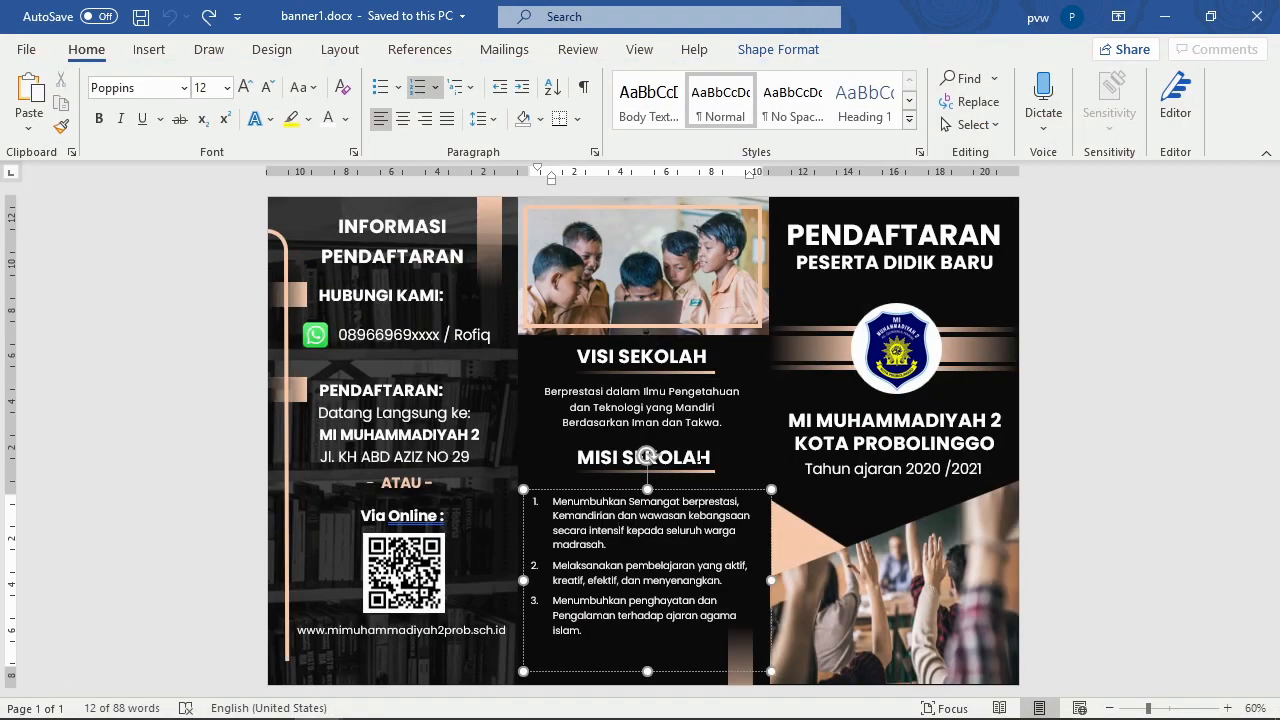
shift+click(699, 457)
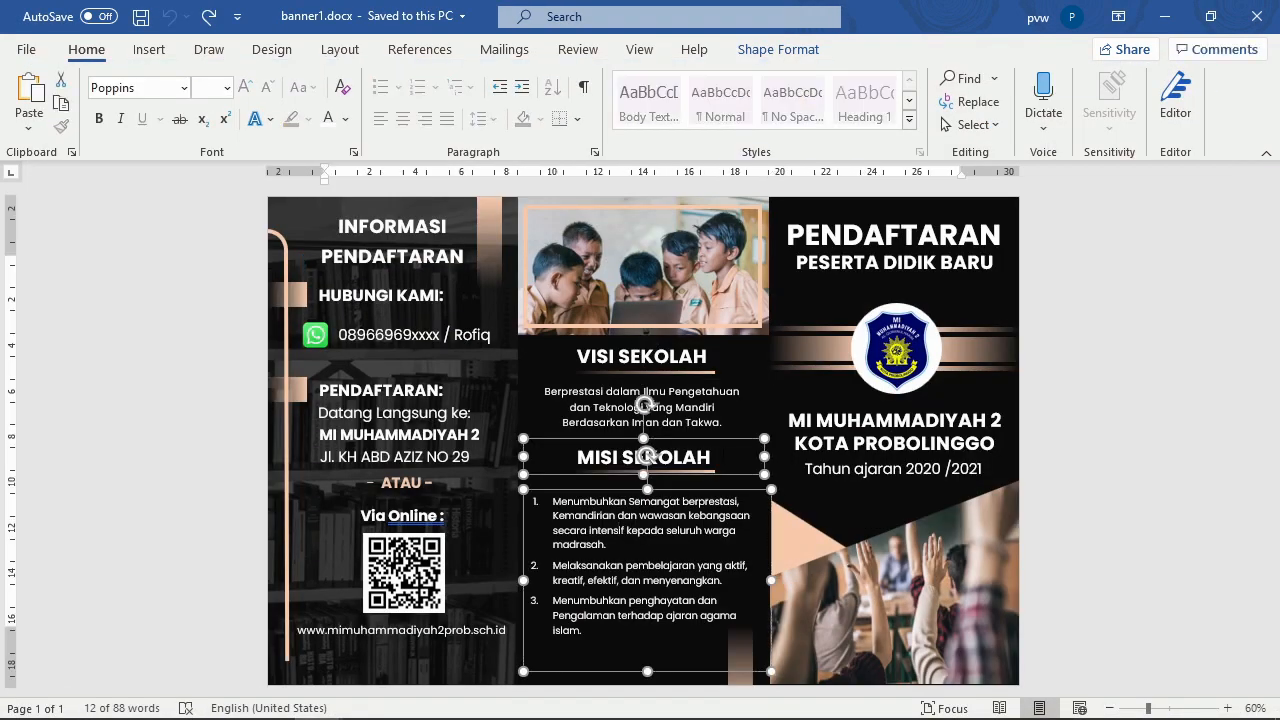
click(1164, 16)
key(ctrl+v)
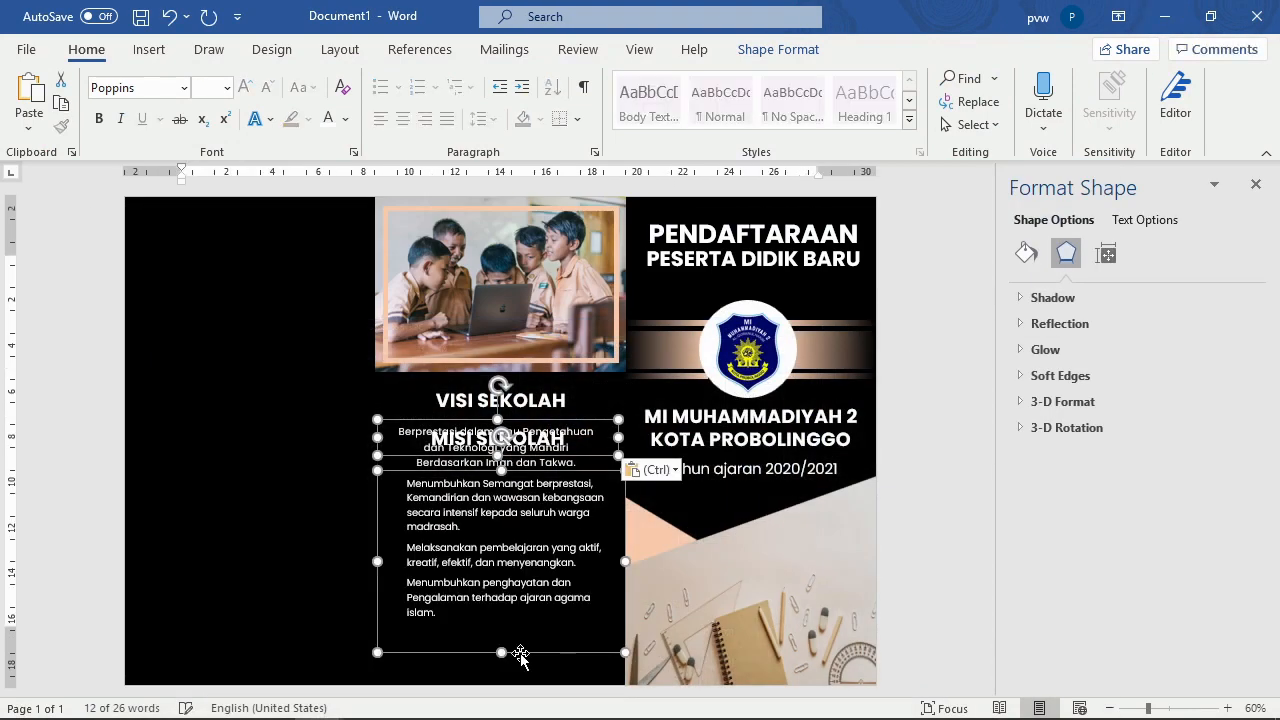
Step: Place the "MISI SEKOLAH" heading below the vision statement in the middle column, with the mission list directly beneath it
mouse_move(520, 655)
mouse_down()
mouse_move(515, 680)
mouse_move(517, 669)
mouse_up()
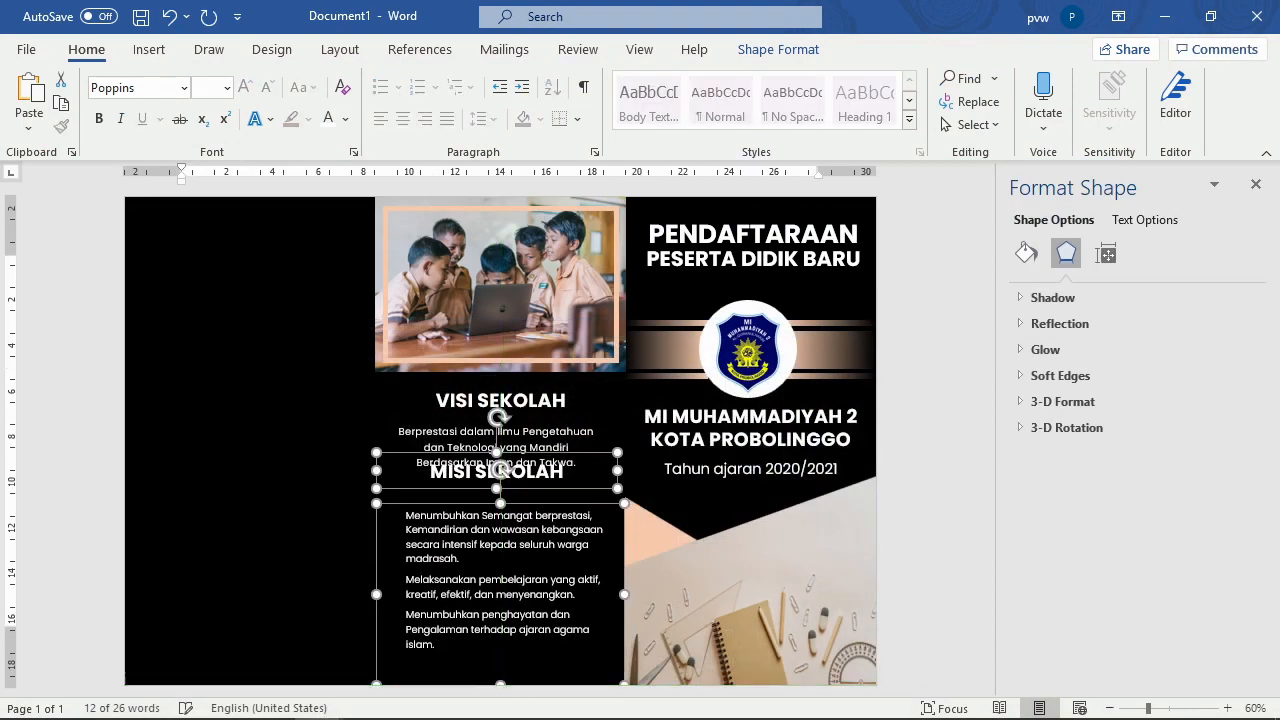
click(540, 529)
click(535, 472)
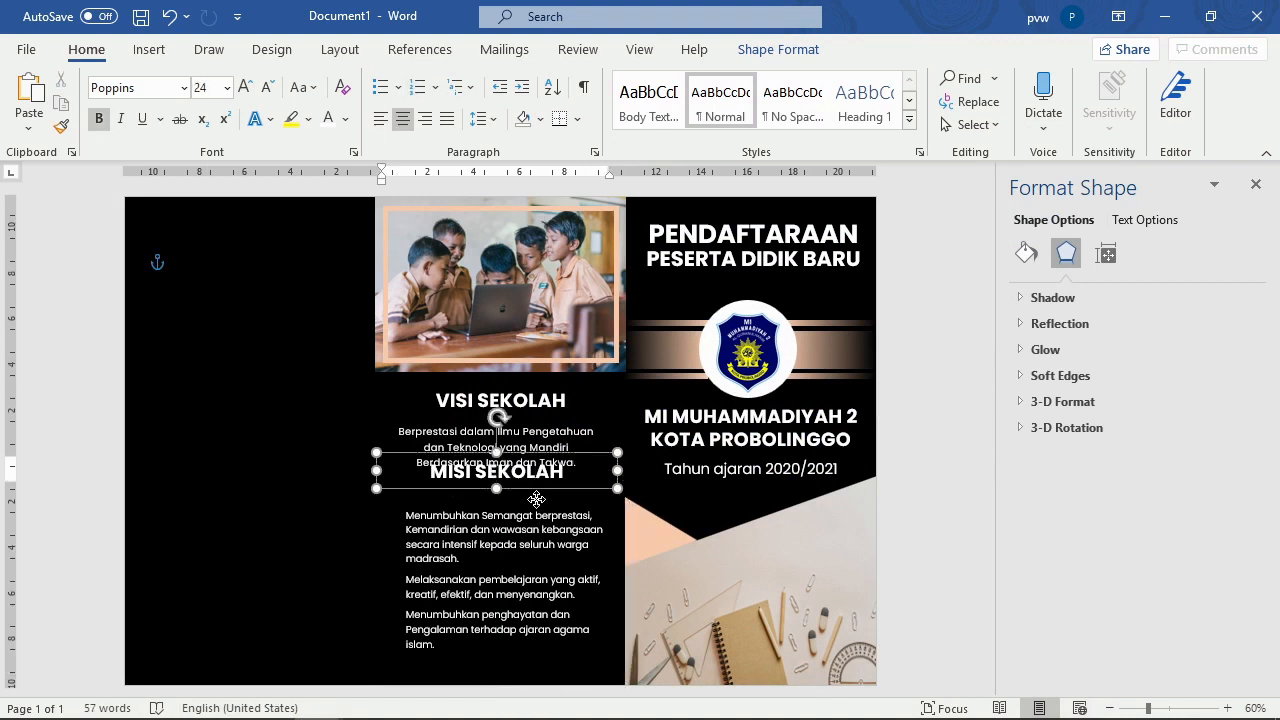
mouse_move(536, 488)
mouse_down()
mouse_move(541, 522)
mouse_move(535, 513)
mouse_up()
click(523, 579)
click(538, 487)
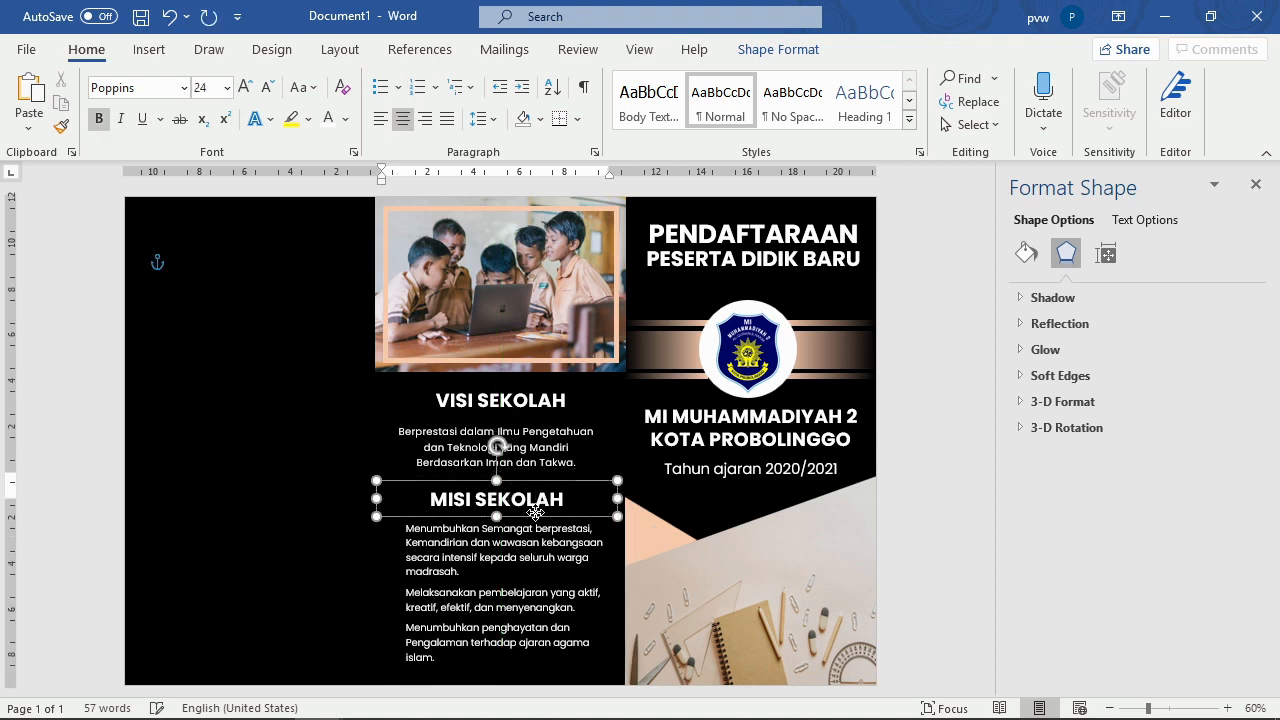
click(535, 592)
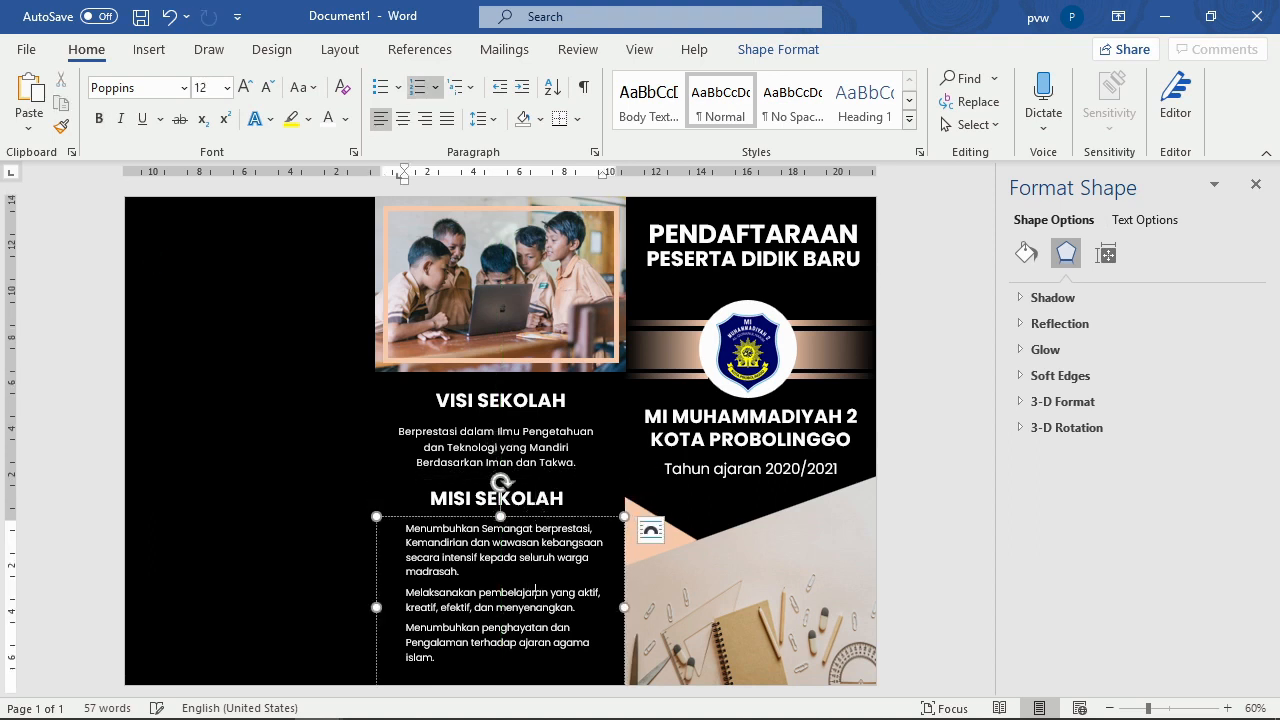
click(794, 468)
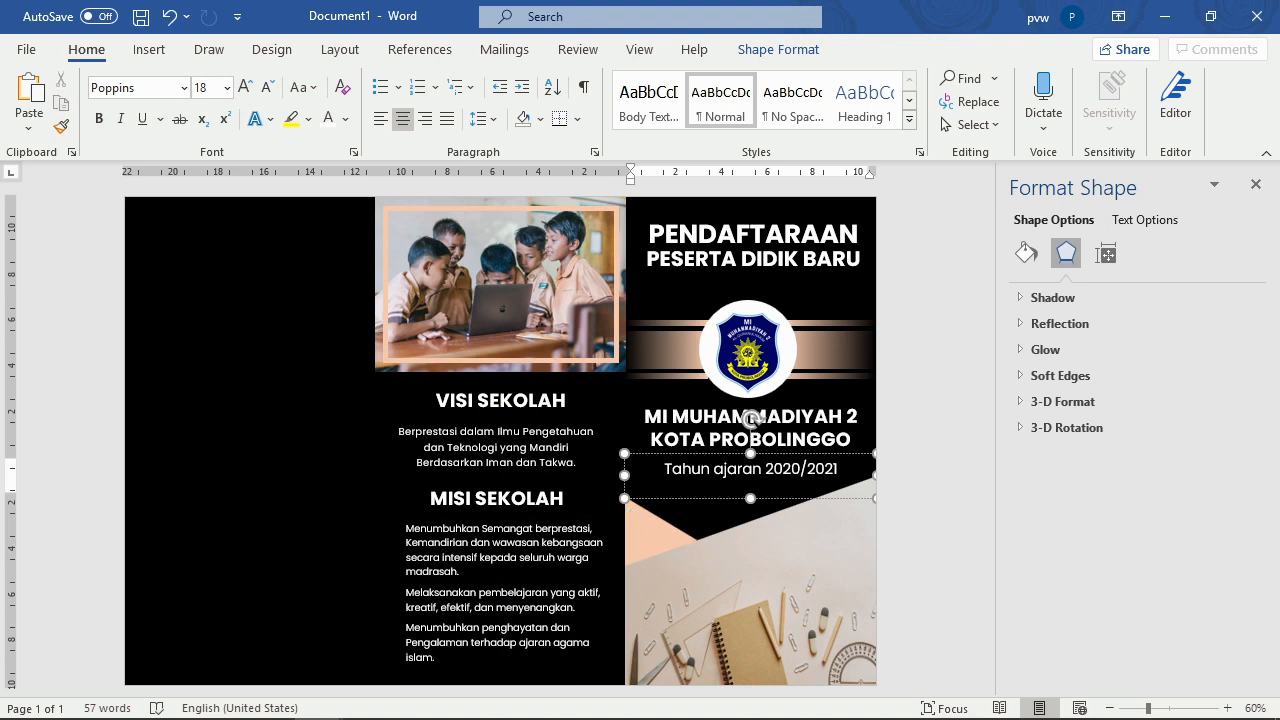
click(466, 557)
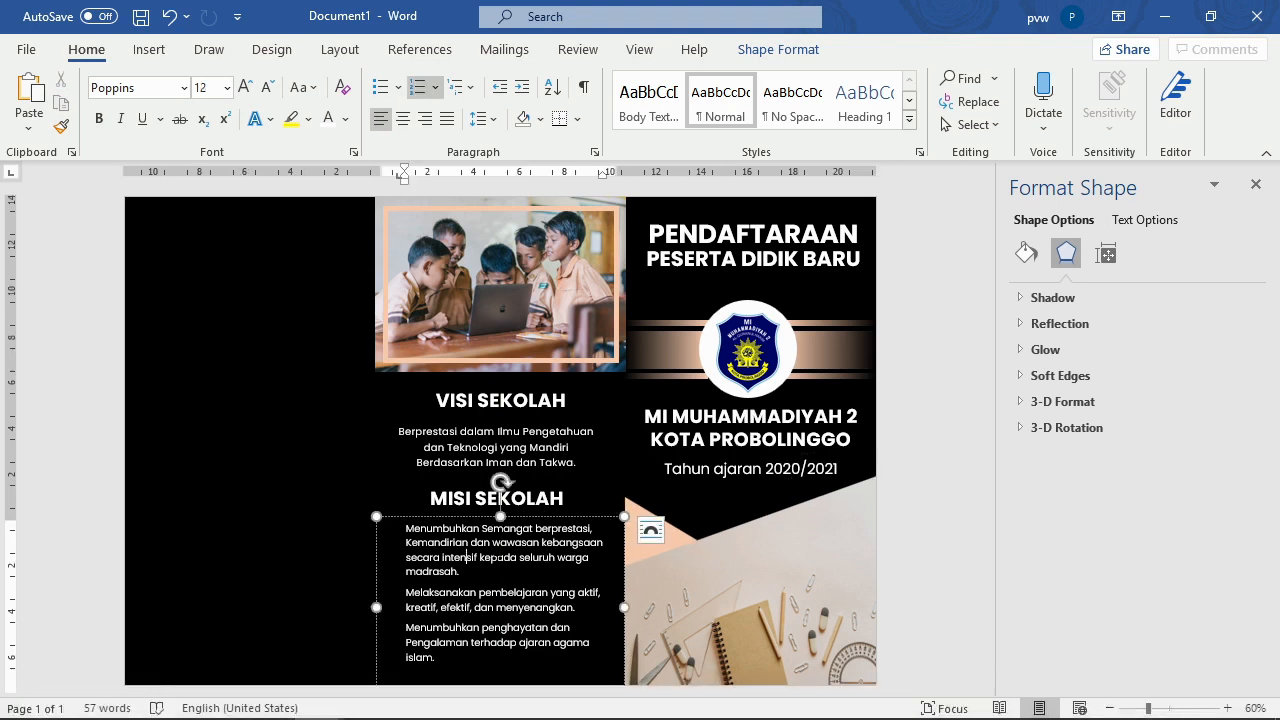
drag(436, 658, 470, 608)
click(432, 572)
click(578, 485)
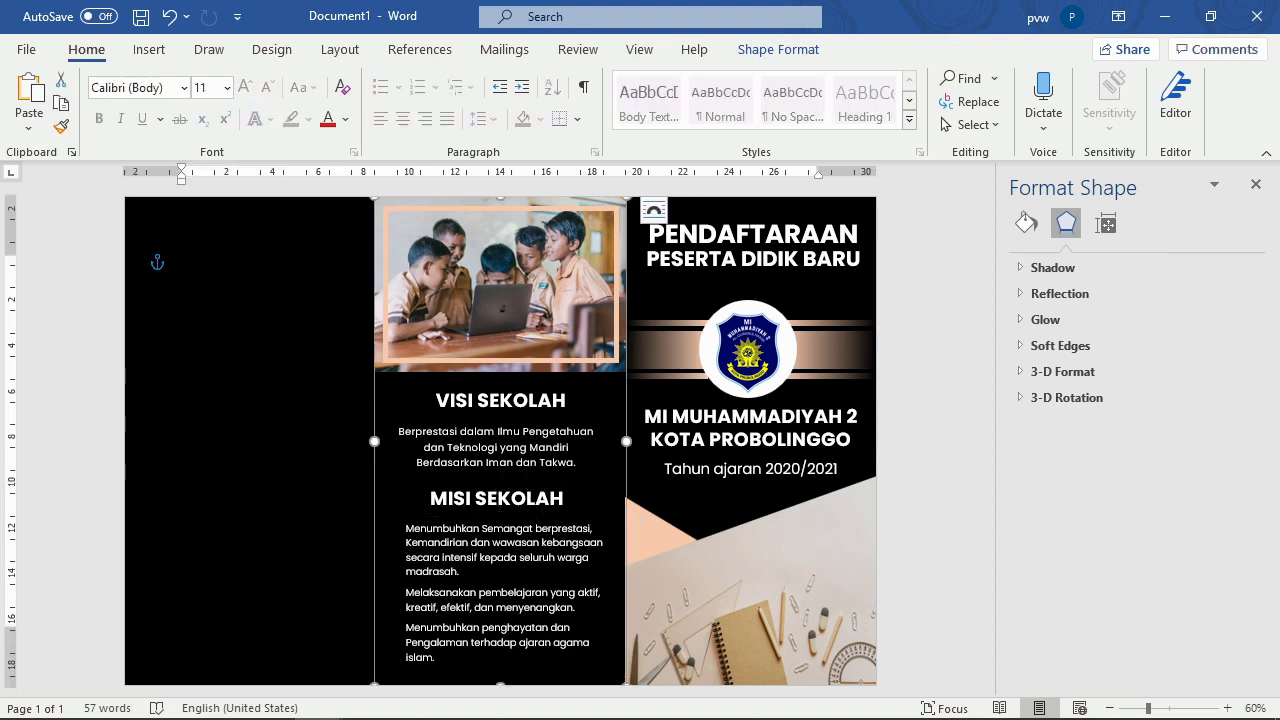
click(515, 542)
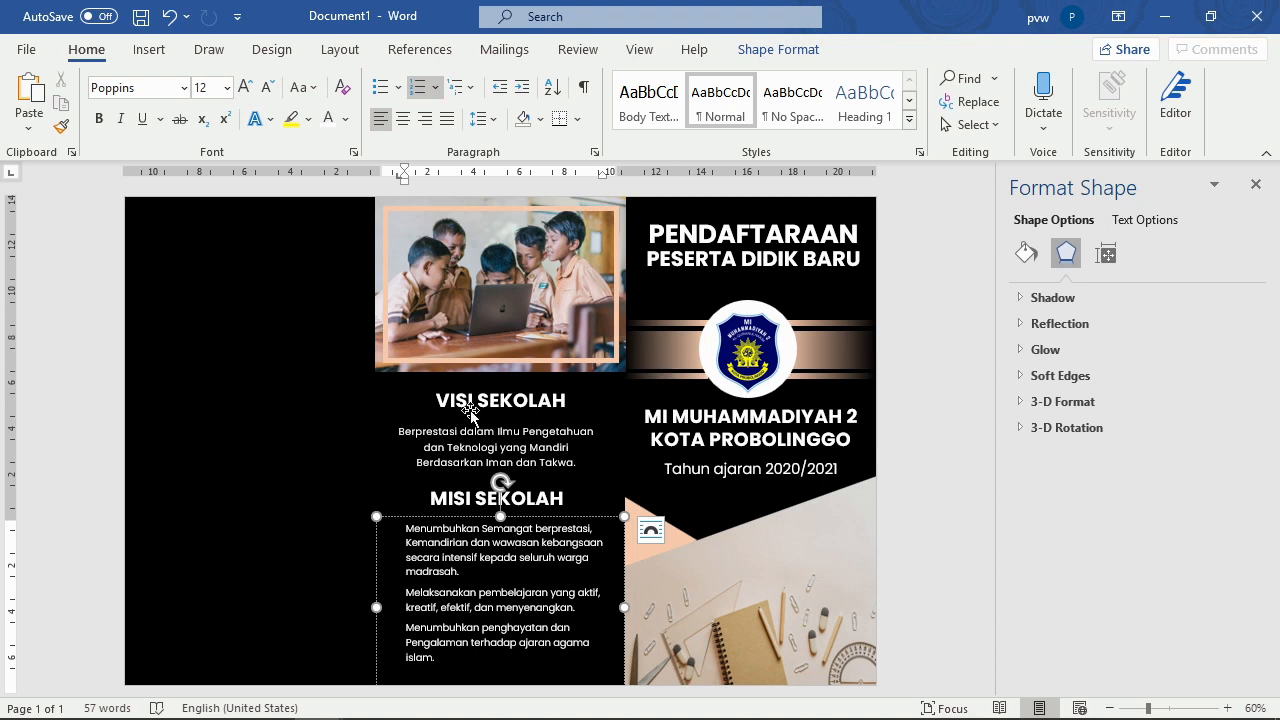
Step: Duplicate a thin gradient line from the logo band and fit the copy as an underline beneath the "VISI SEKOLAH" heading
click(671, 380)
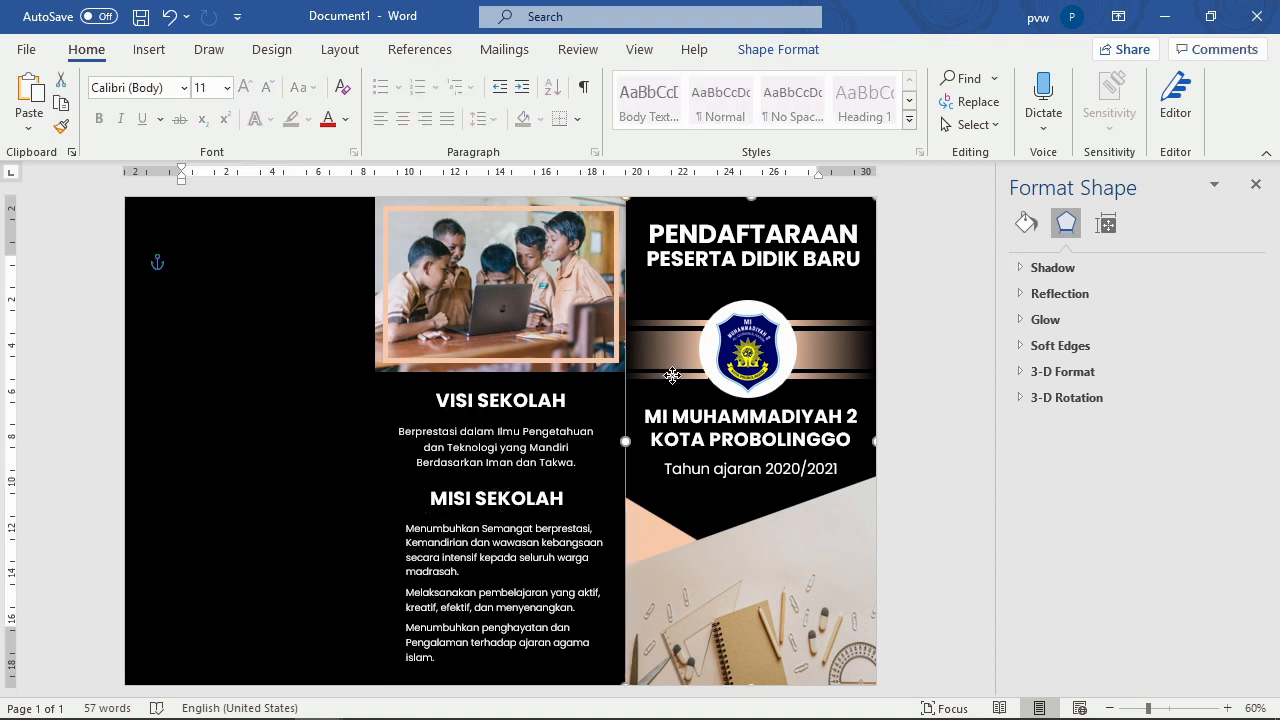
click(672, 376)
key(ctrl+v)
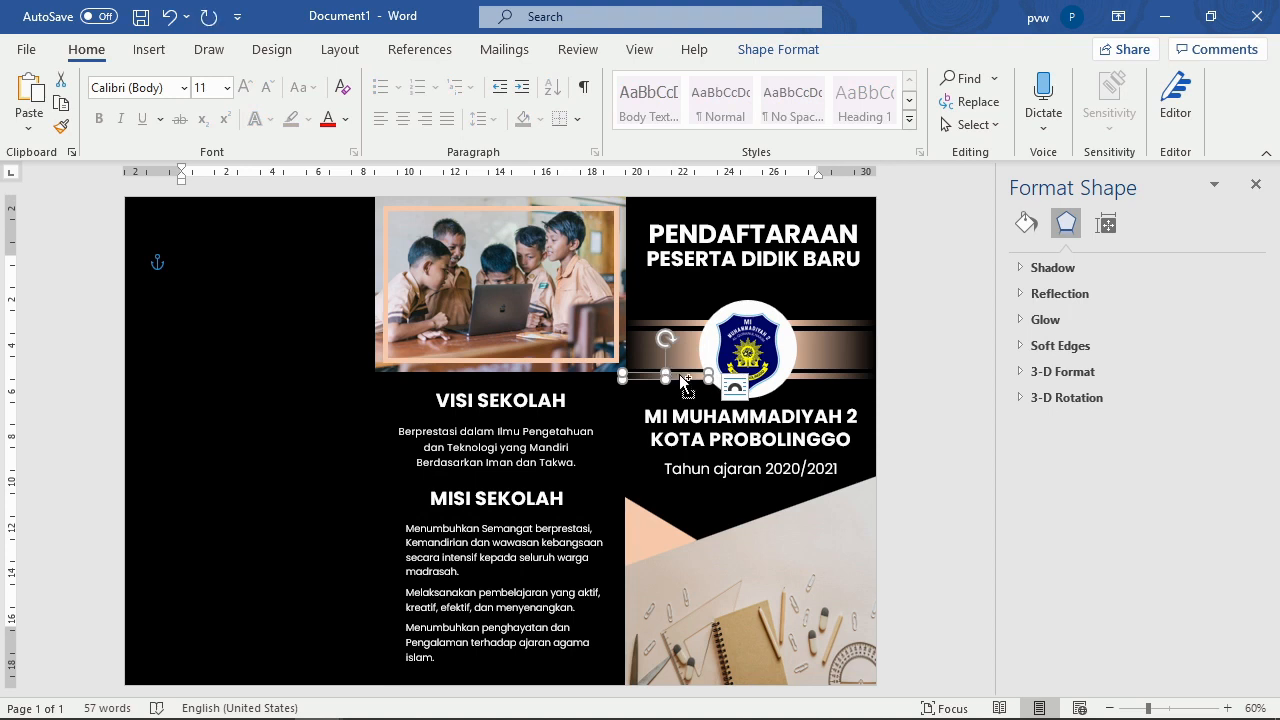
drag(690, 388, 576, 414)
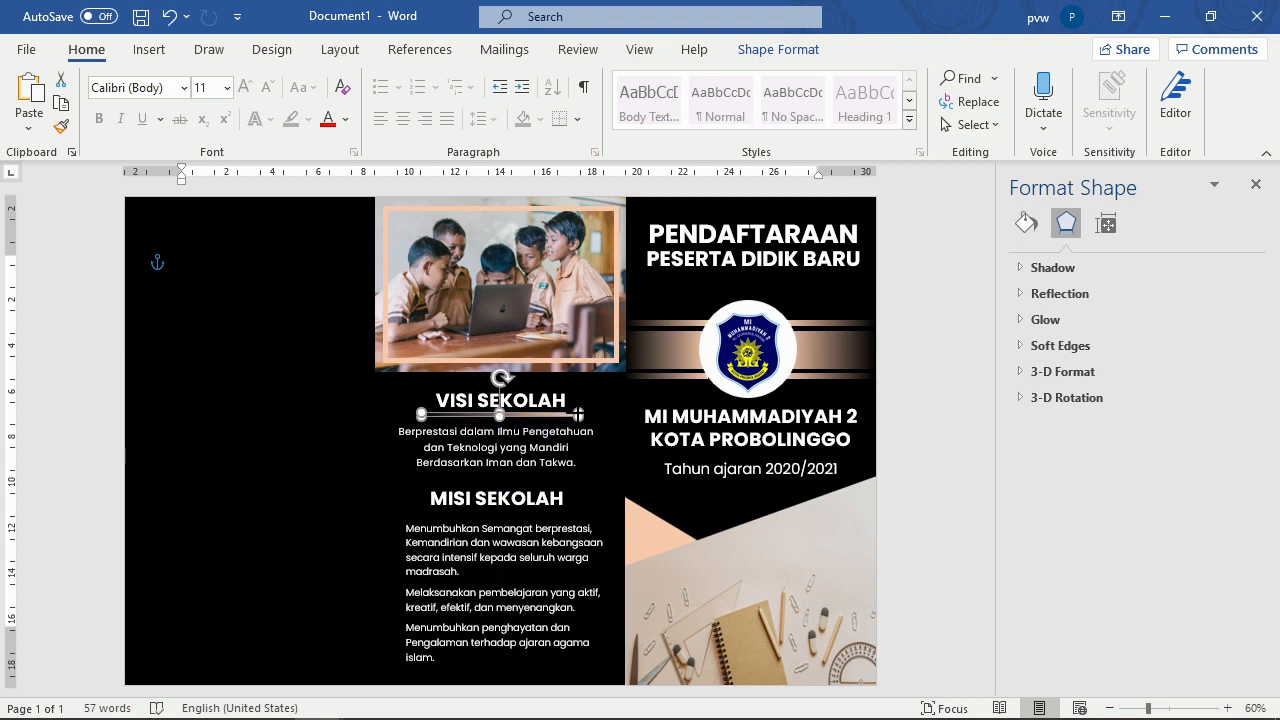
click(569, 447)
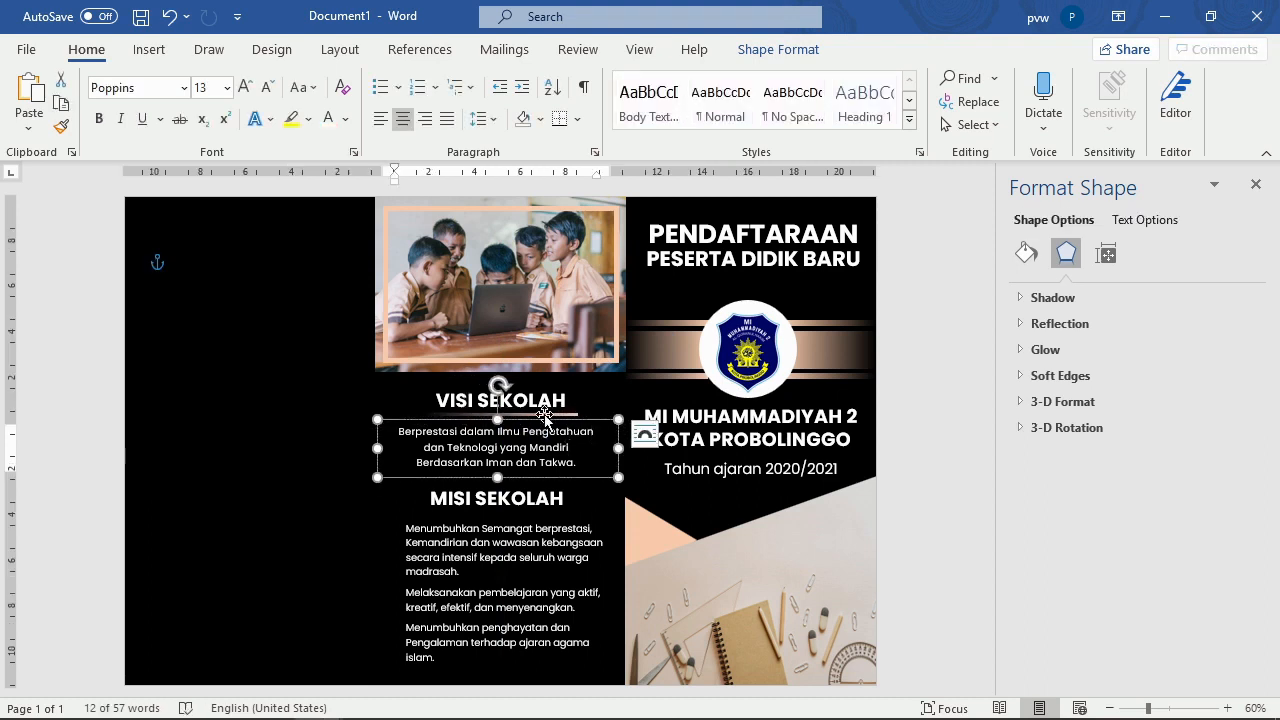
Step: Duplicate the gradient underline of "VISI SEKOLAH" and place the copy centred beneath the "MISI SEKOLAH" heading
click(545, 415)
click(550, 415)
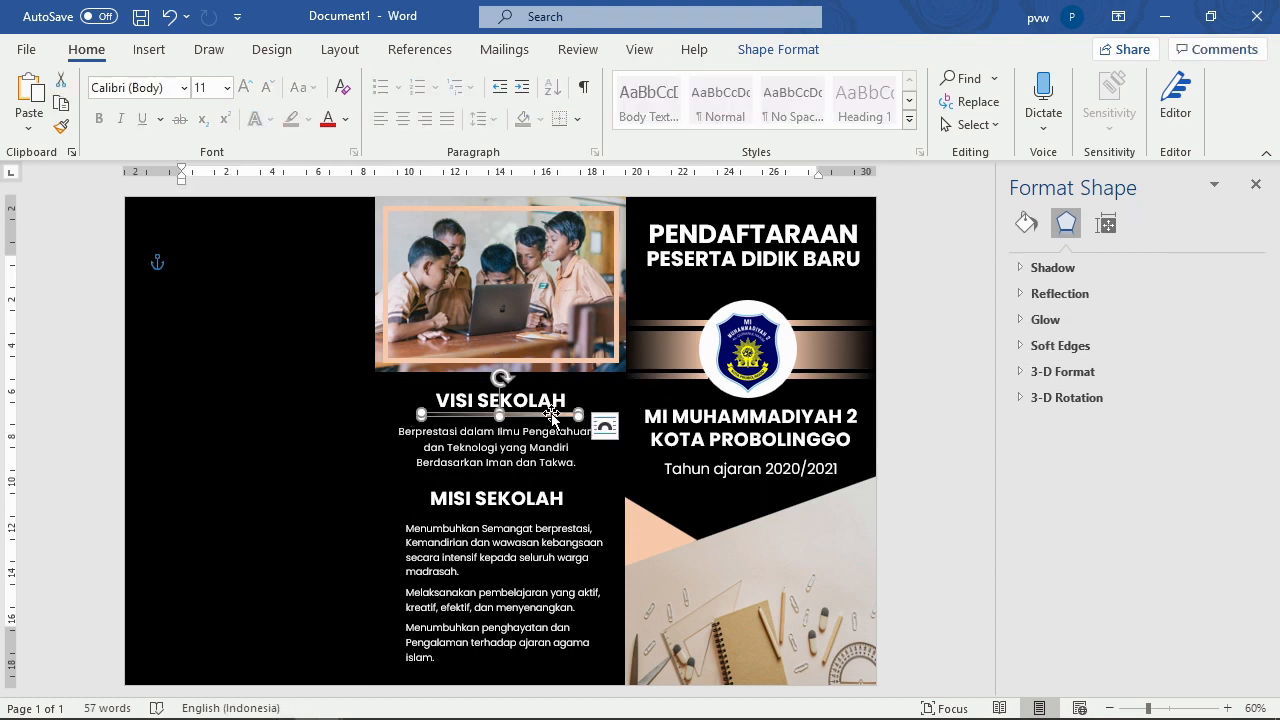
drag(551, 413, 554, 514)
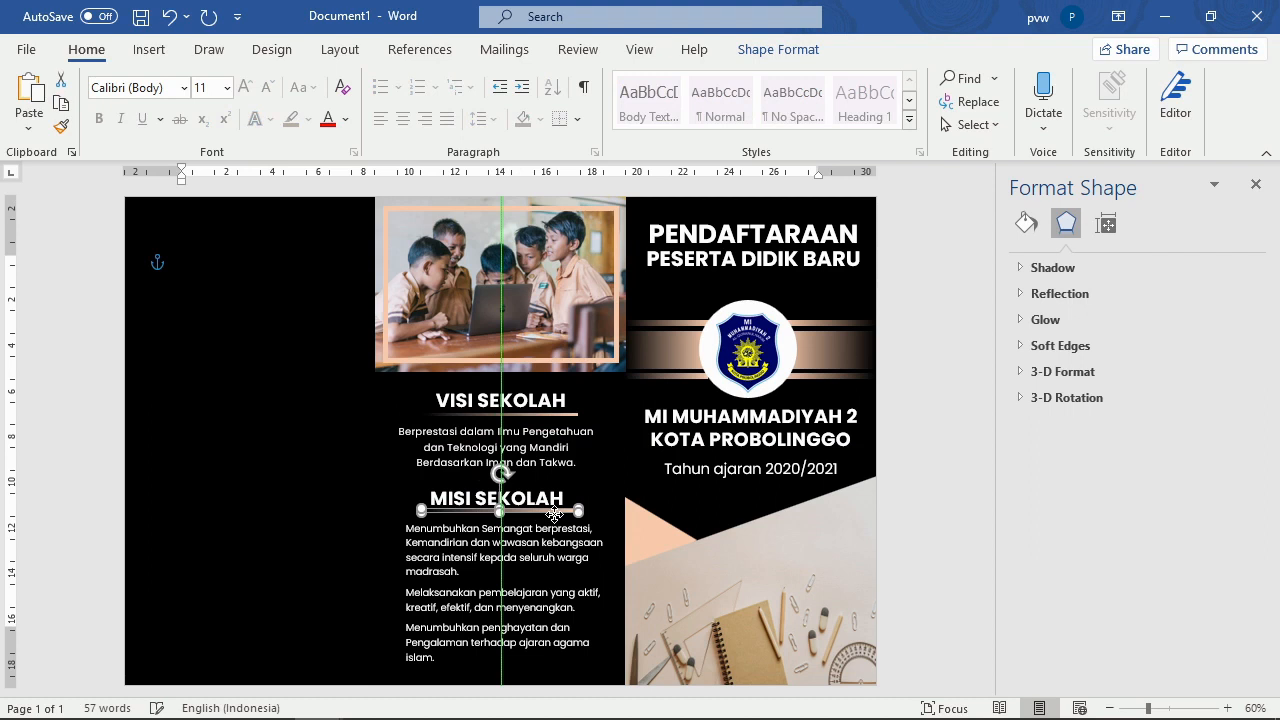
drag(554, 514, 554, 514)
click(538, 560)
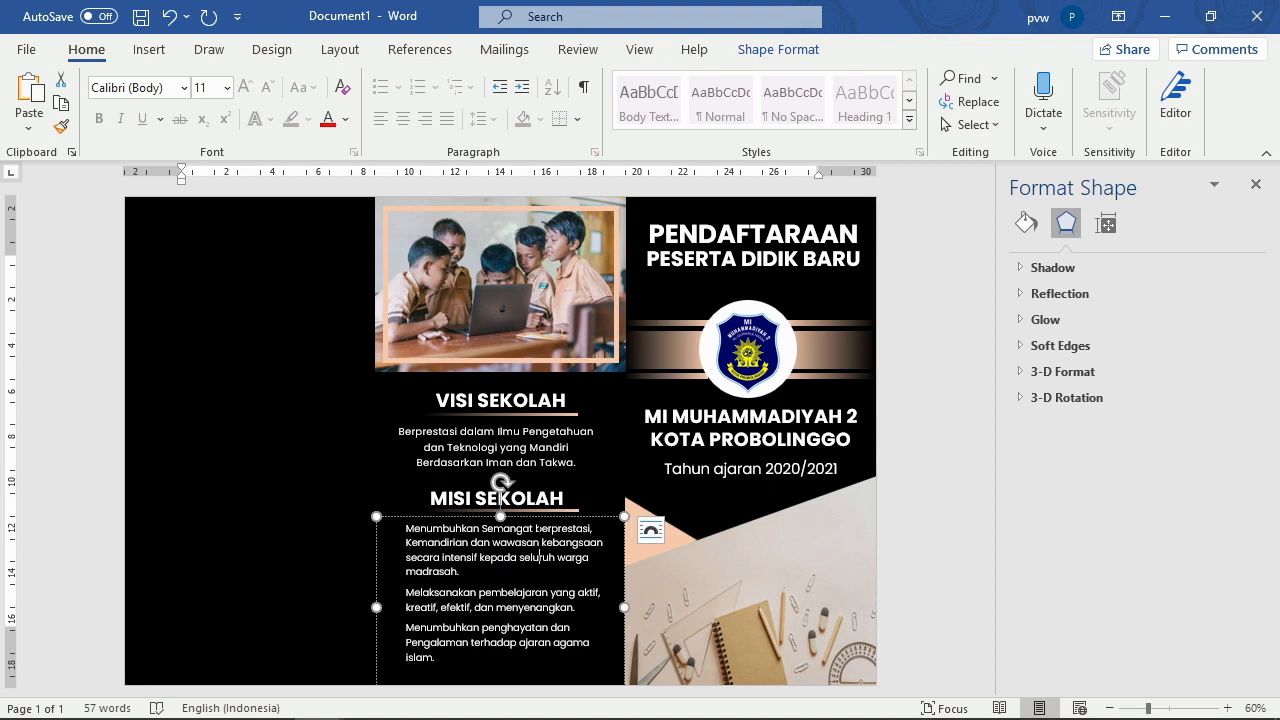
Step: Switch to banner1.docx to examine the layout of its registration information panel, and return to Document1
click(618, 441)
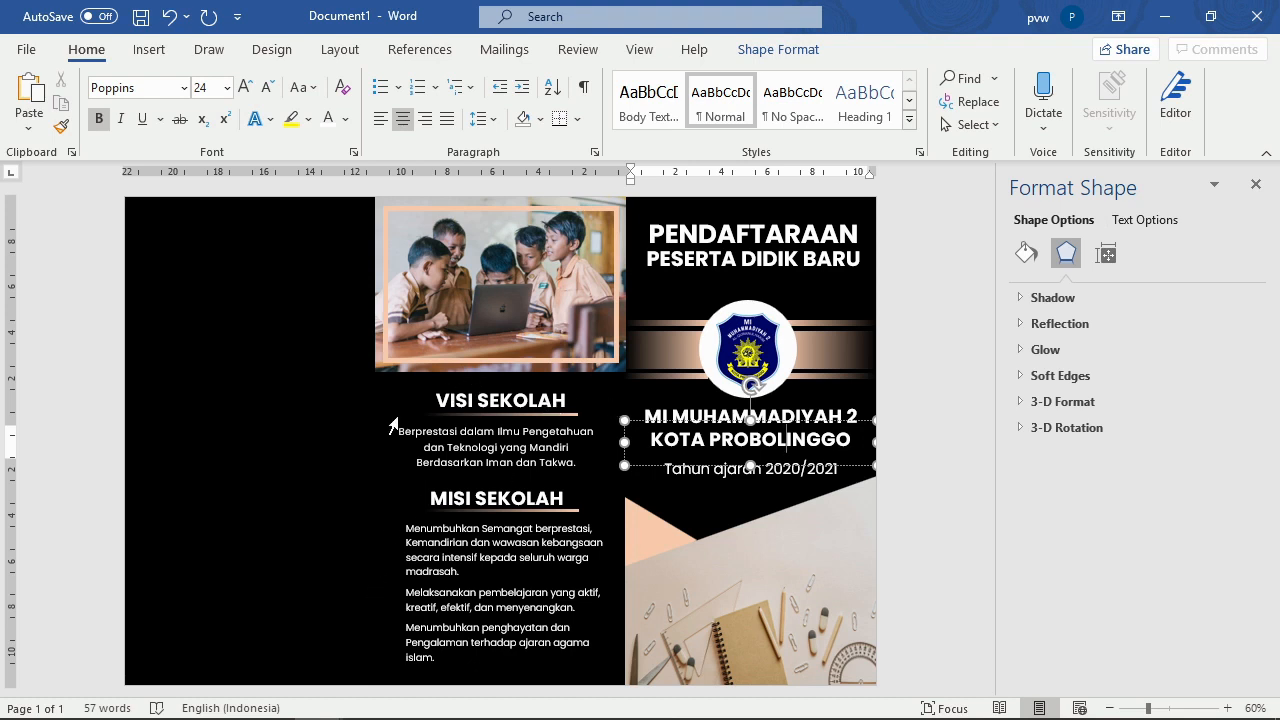
click(590, 477)
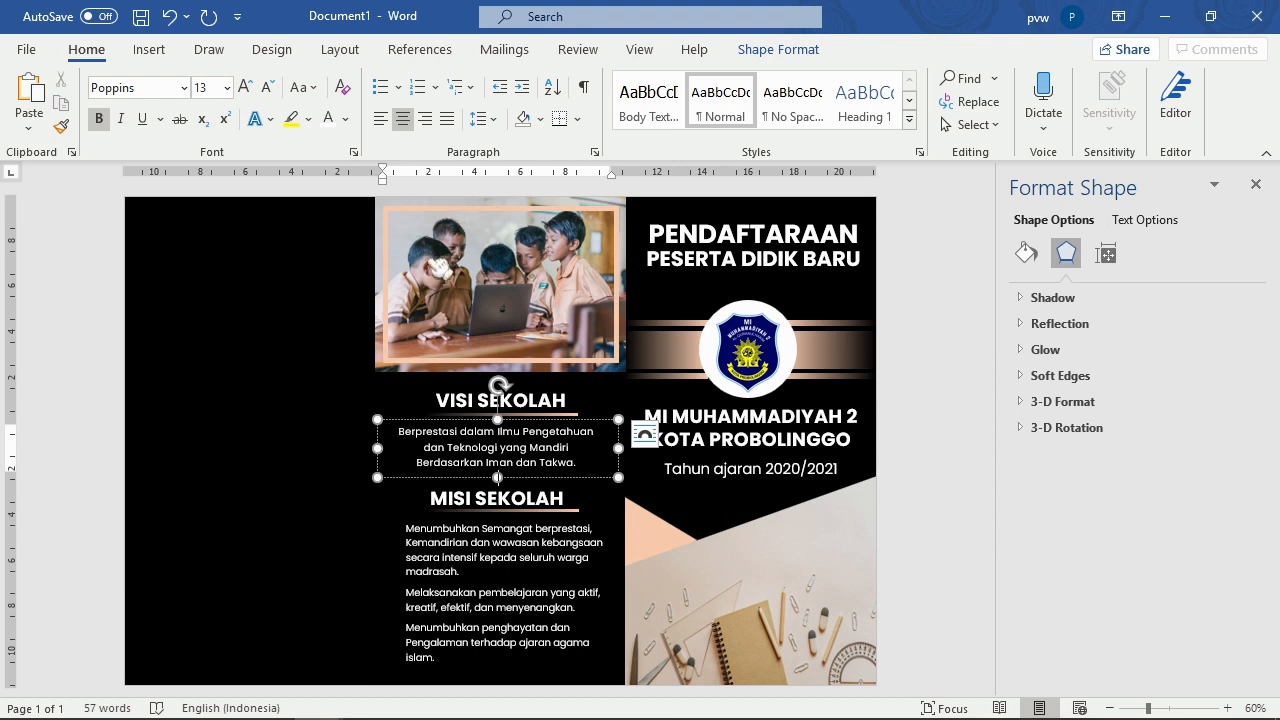
click(285, 291)
mouse_move(72, 717)
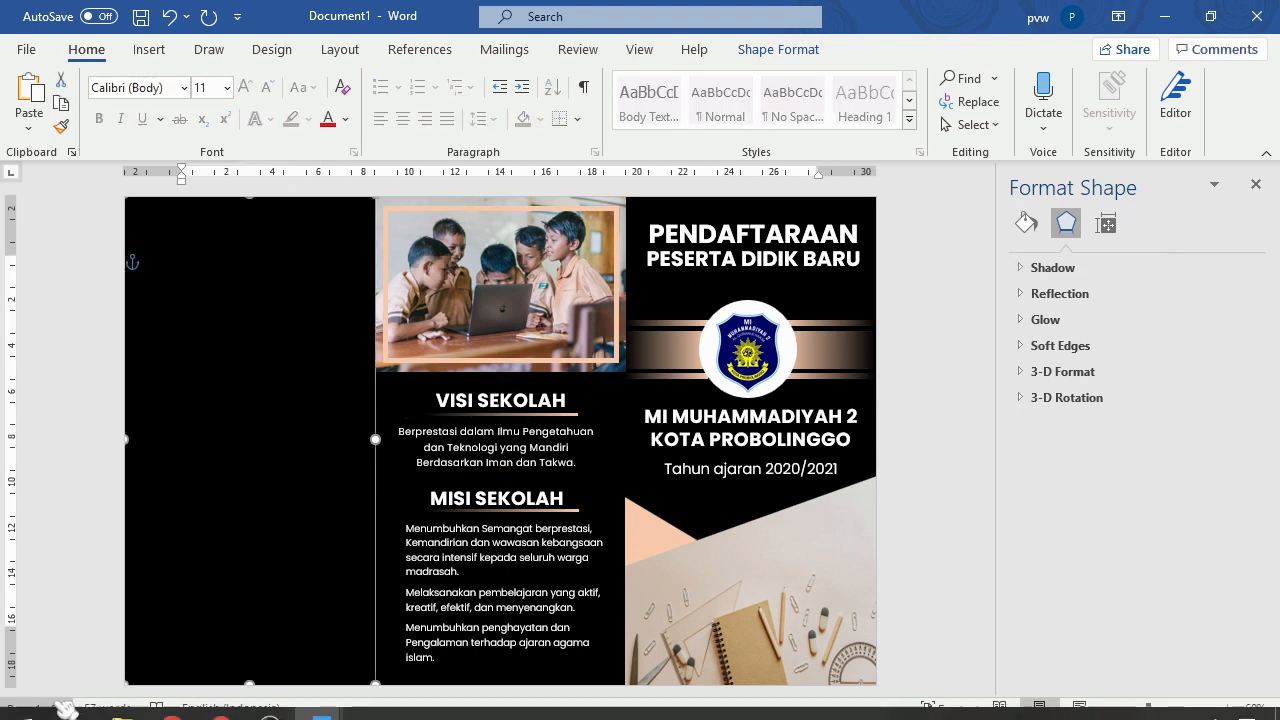
mouse_move(326, 700)
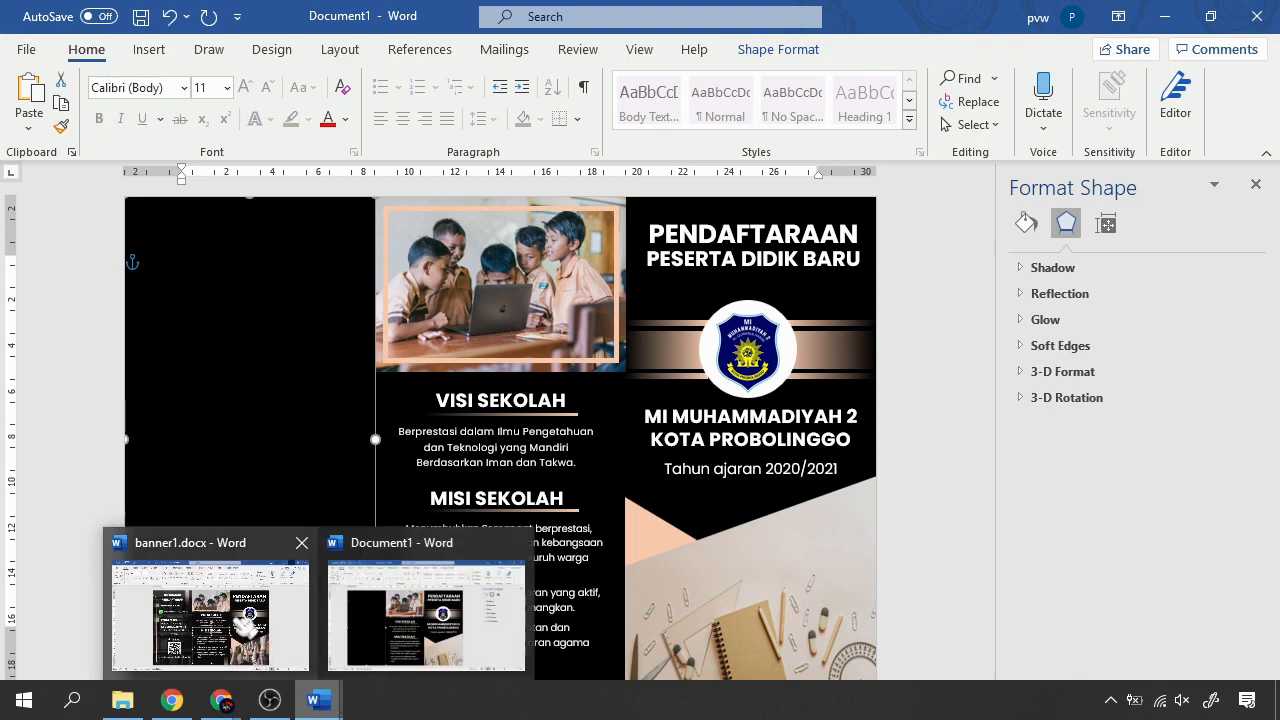
right_click(224, 600)
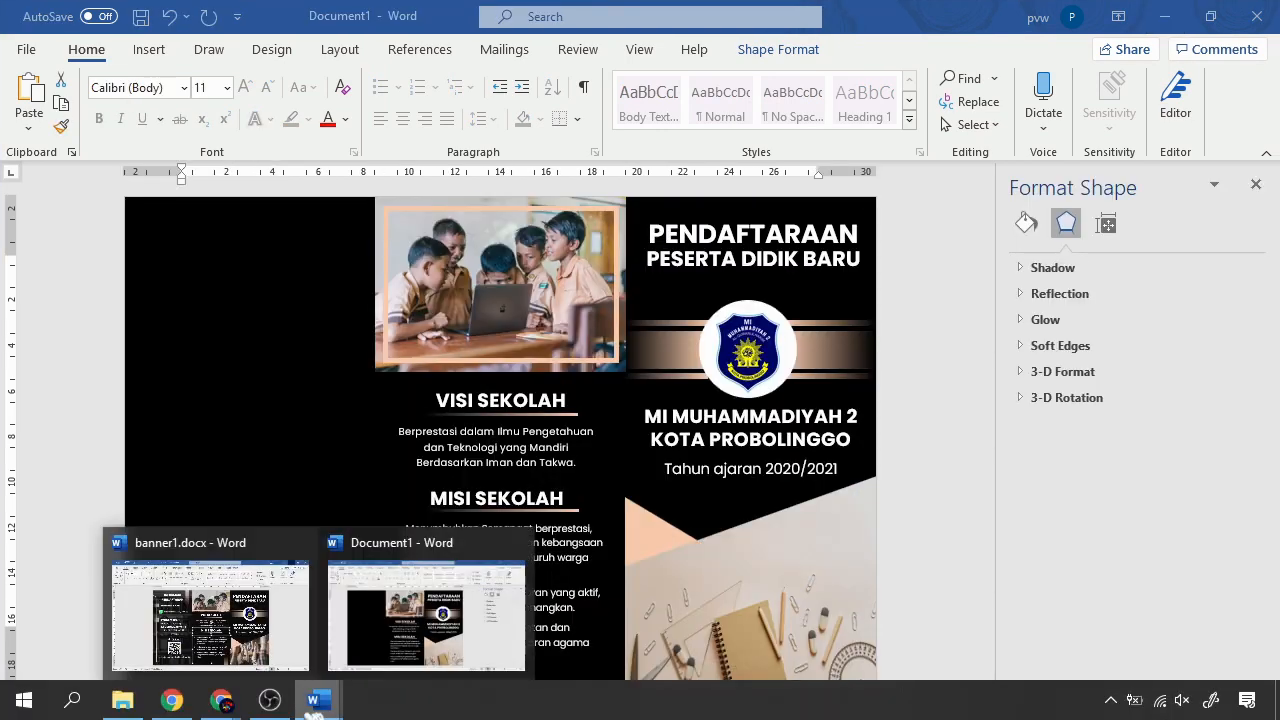
click(257, 623)
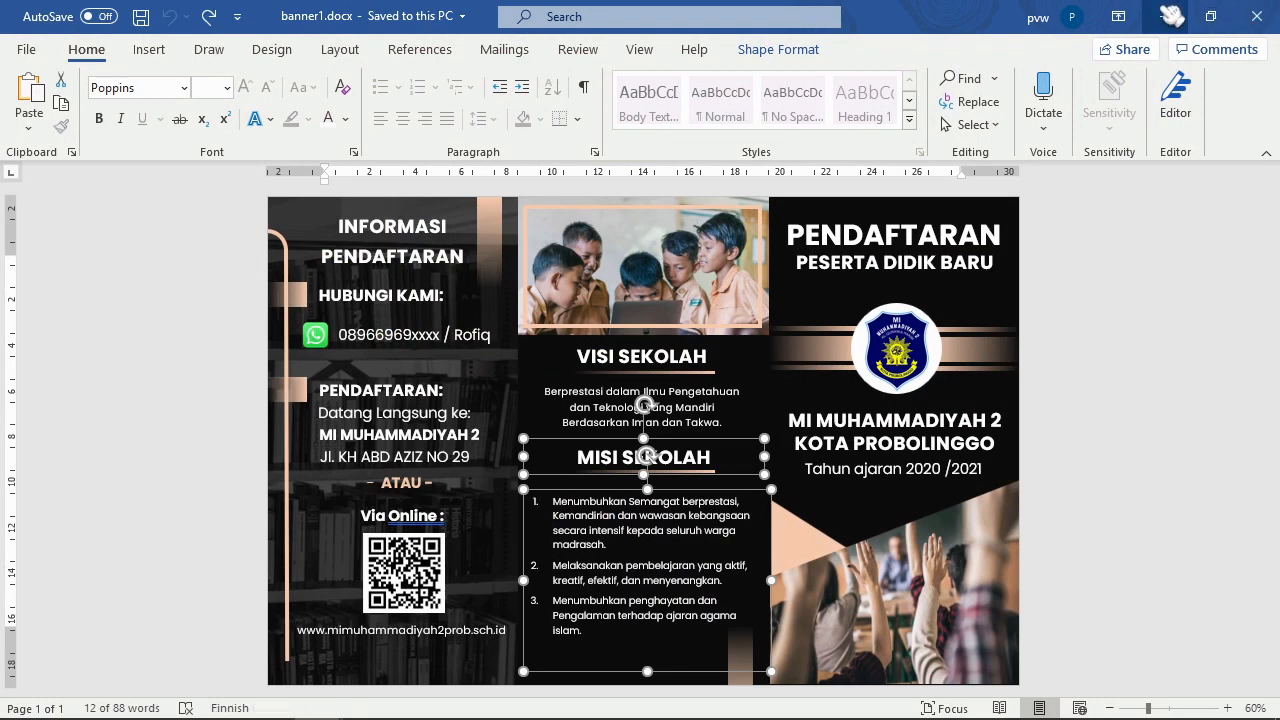
click(1165, 16)
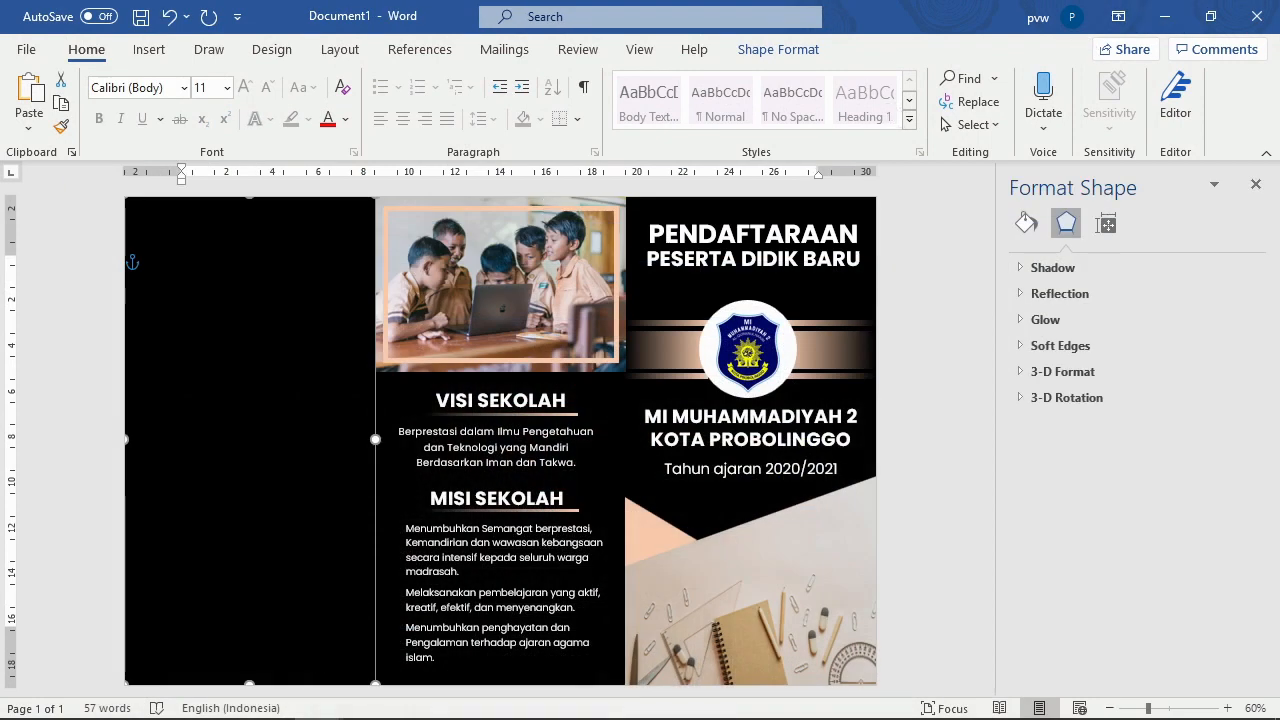
Step: Duplicate the "PENDAFTARAAN" title text box and place the copy at the top of the empty black left column
click(778, 256)
click(778, 256)
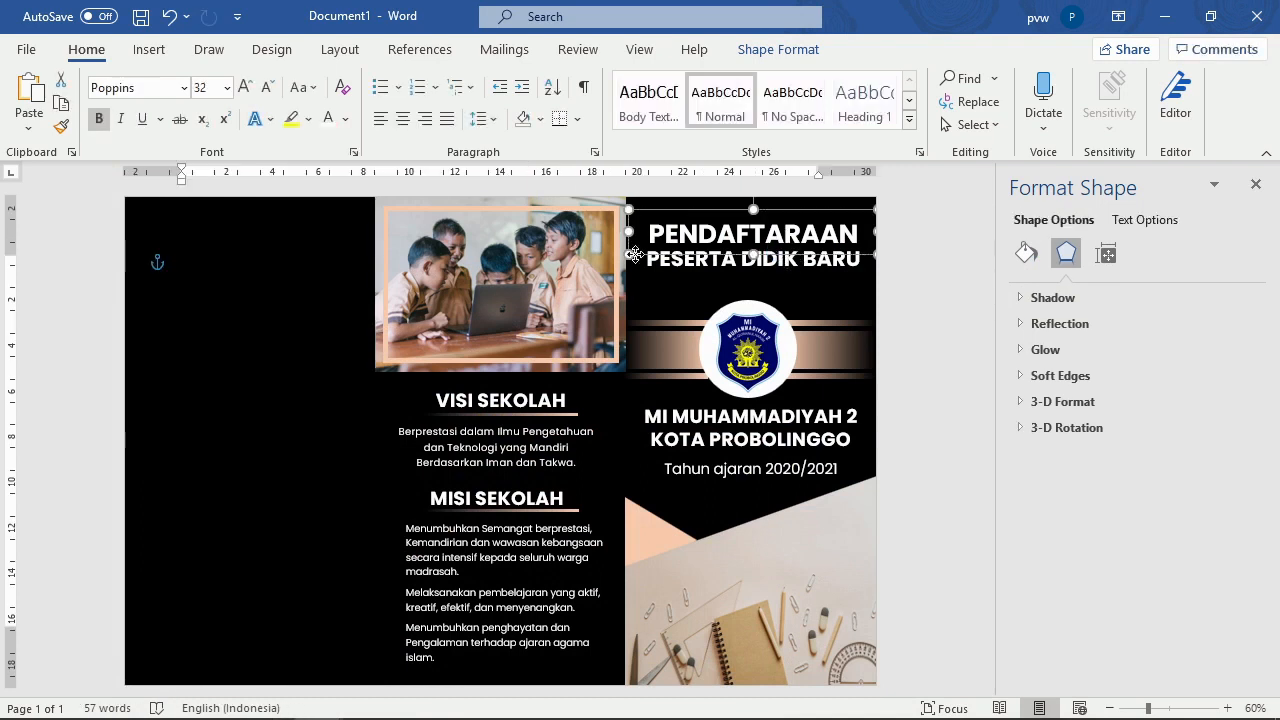
drag(634, 255, 192, 255)
key(ctrl+z)
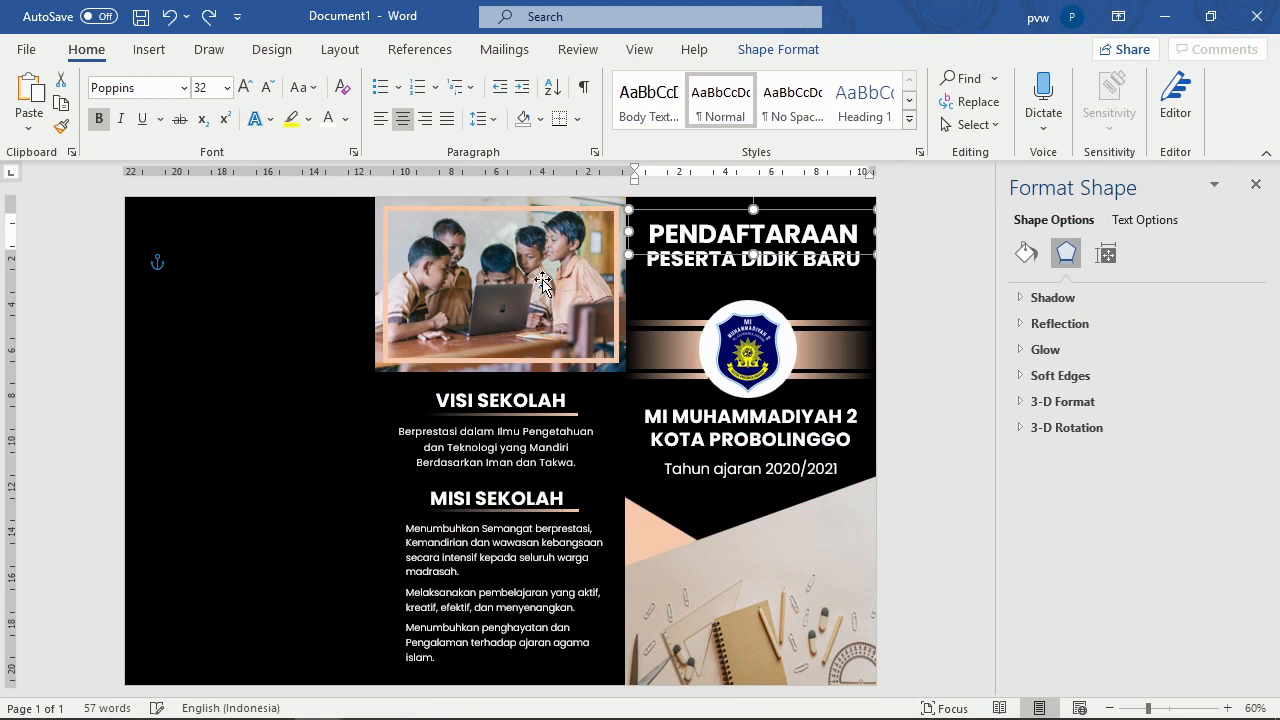
click(347, 308)
drag(291, 312, 66, 460)
key(ctrl+z)
key(ctrl+v)
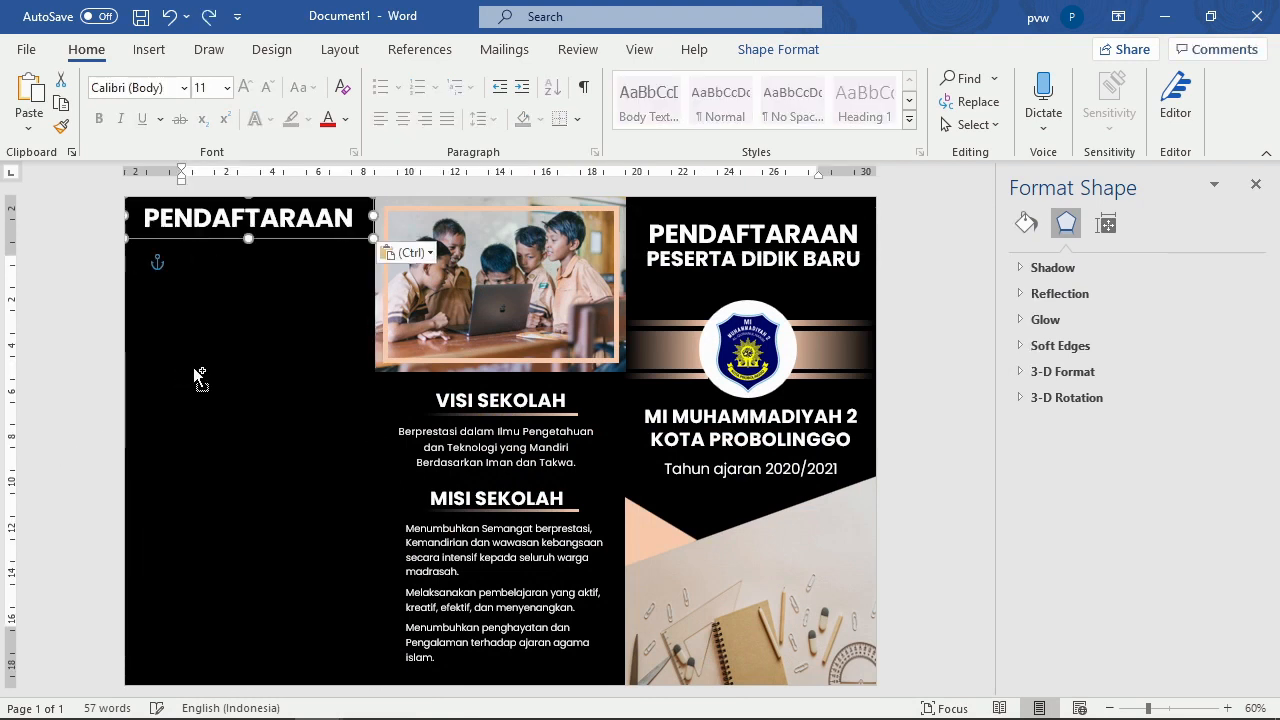
mouse_move(265, 237)
mouse_down()
mouse_move(268, 265)
mouse_move(274, 256)
mouse_up()
Step: Replace the text of the copied title in the left column with "INFORMASI"
double_click(283, 220)
click(284, 220)
double_click(287, 221)
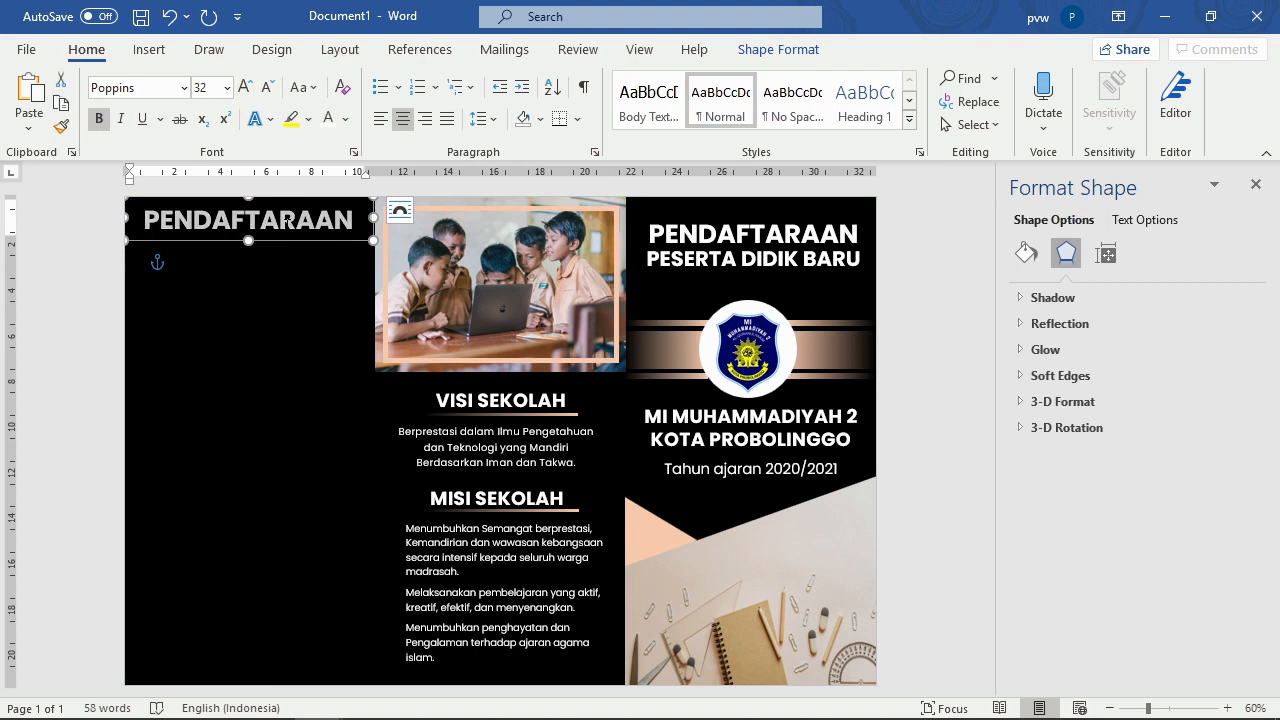
key(BackSpace)
text(info)
key(BackSpace)
key(BackSpace)
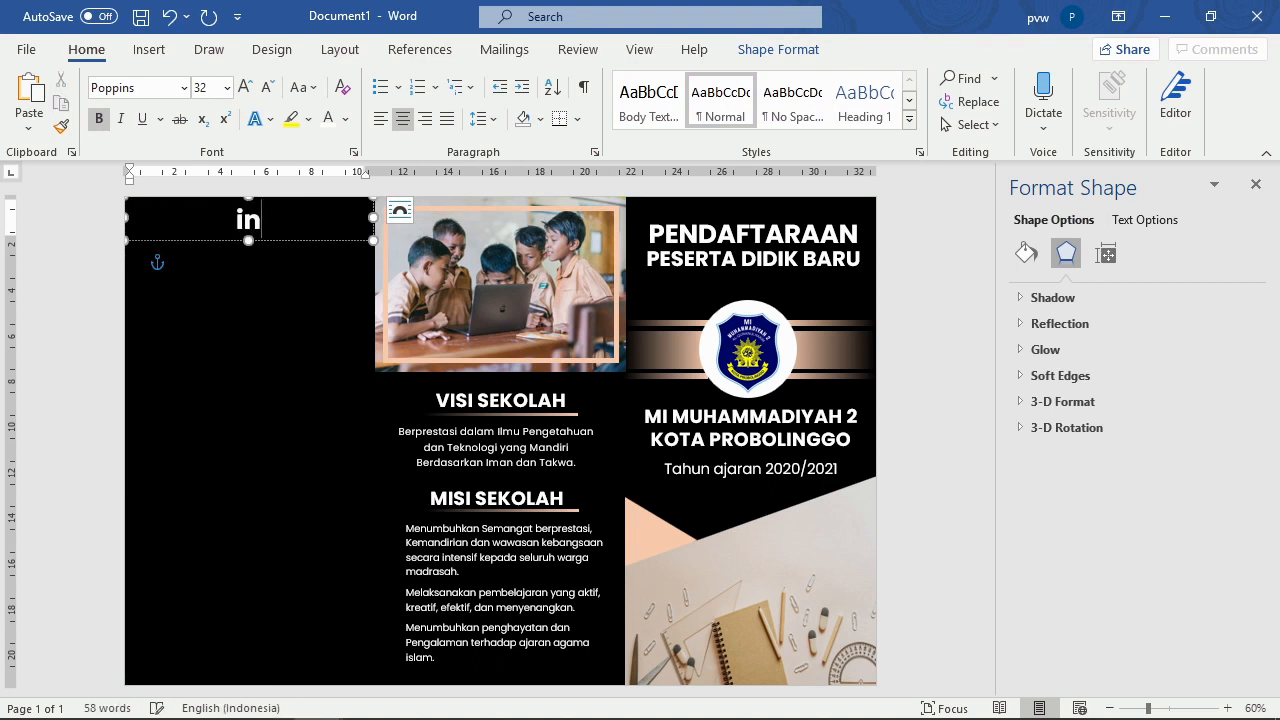
text(formasi)
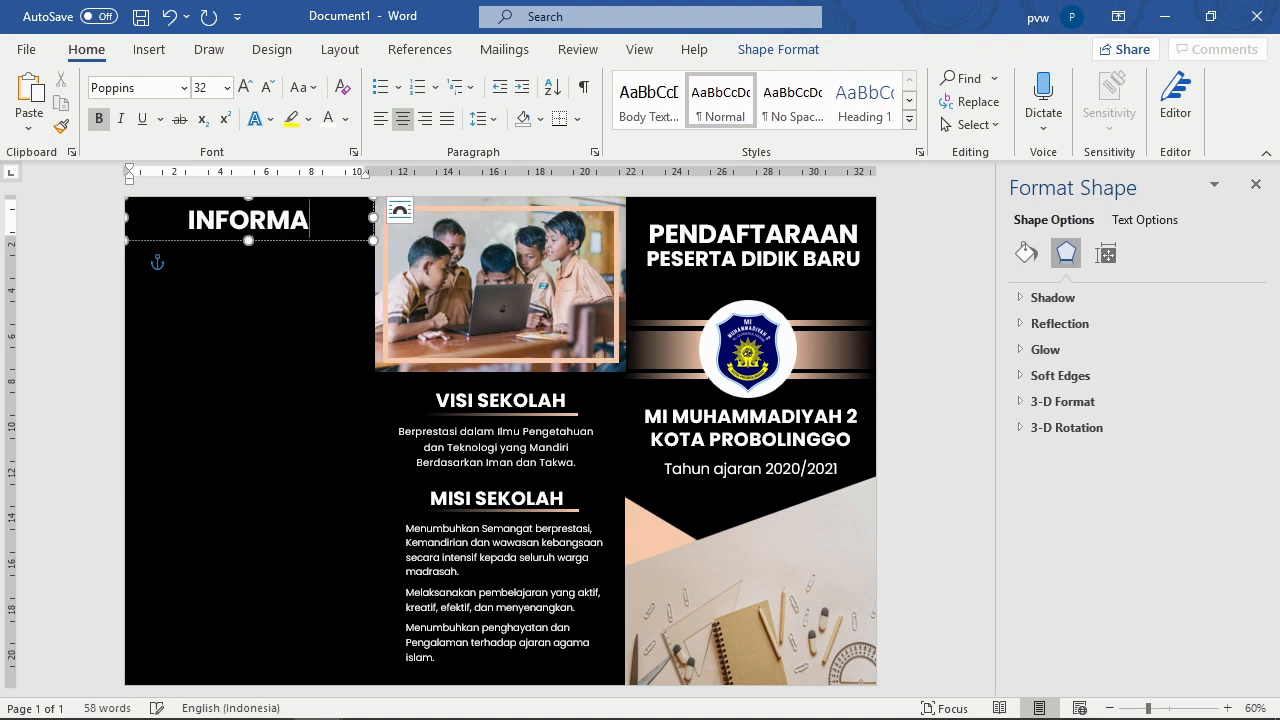
text( PE)
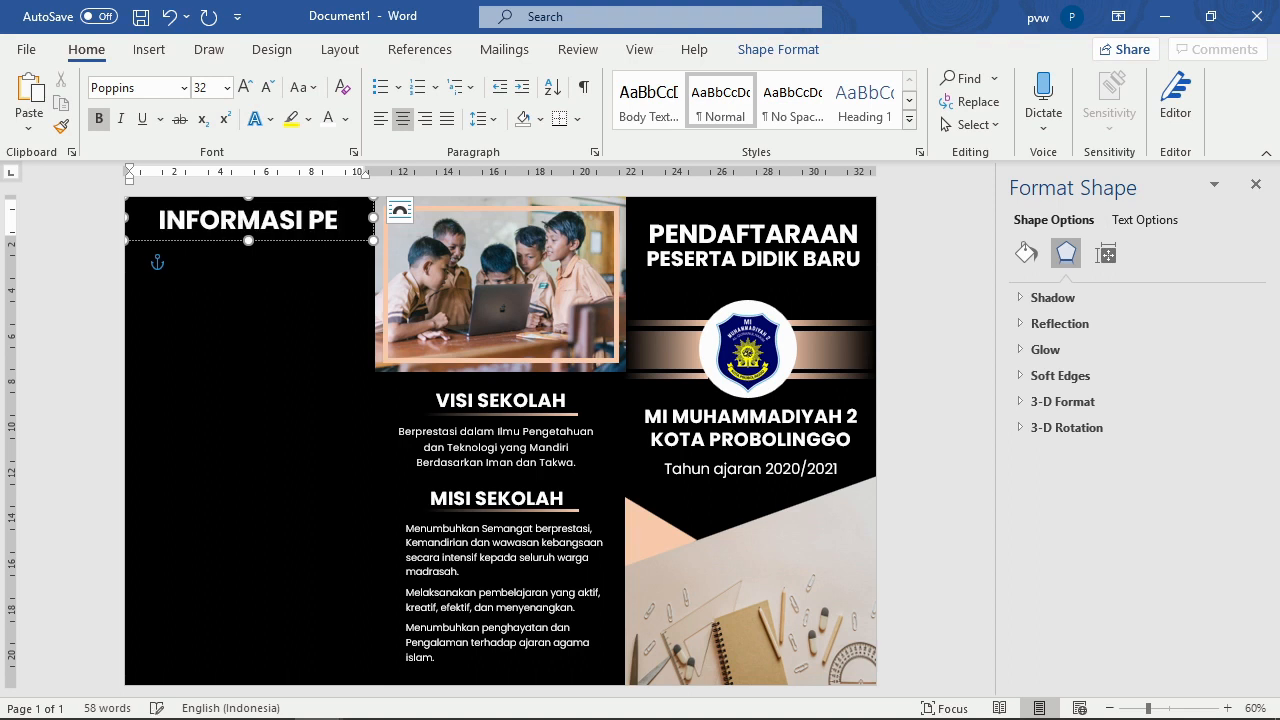
text(ND)
key(BackSpace)
key(BackSpace)
key(BackSpace)
key(BackSpace)
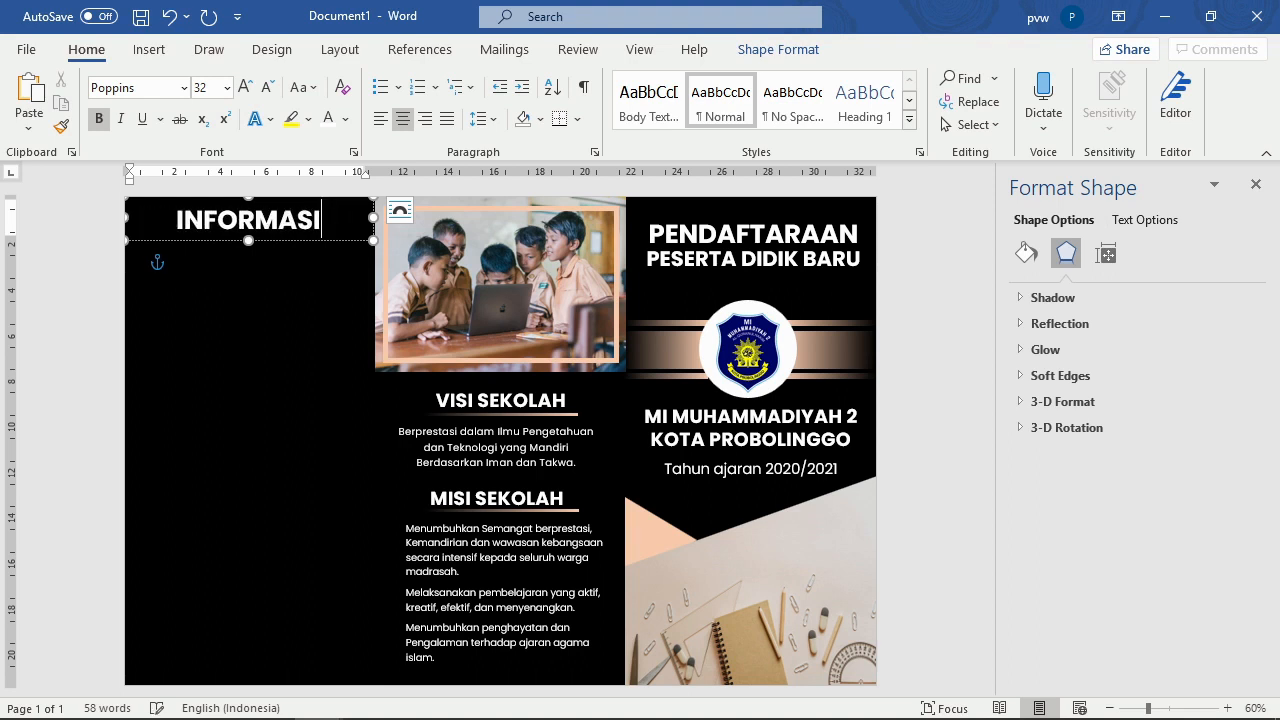
click(276, 240)
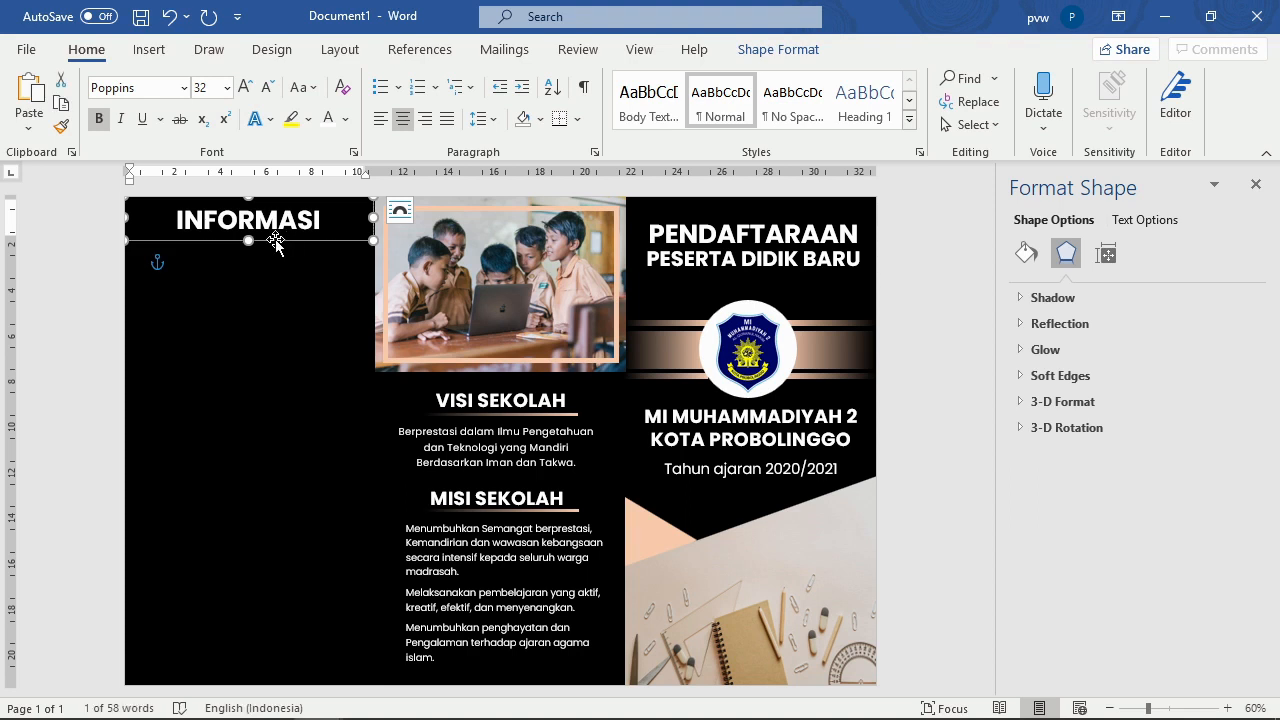
Step: Reduce the font size of the "INFORMASI" title in the left column to 28
key(ctrl+a)
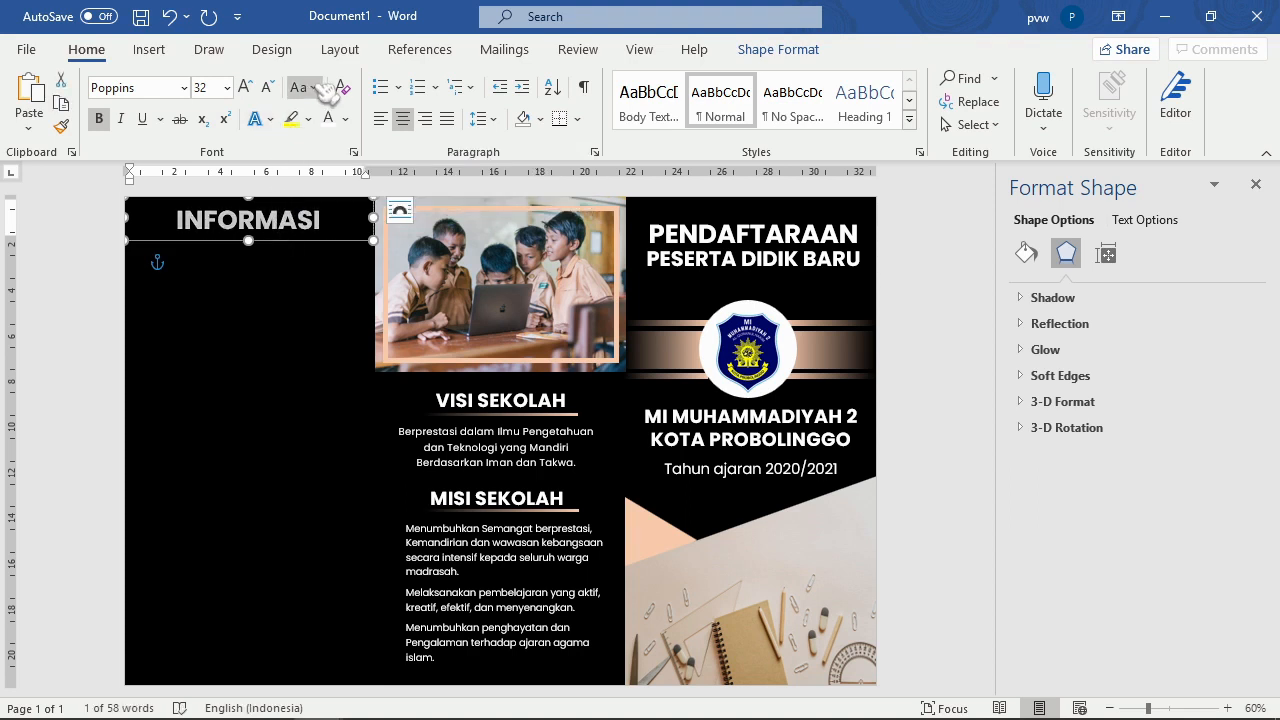
click(267, 88)
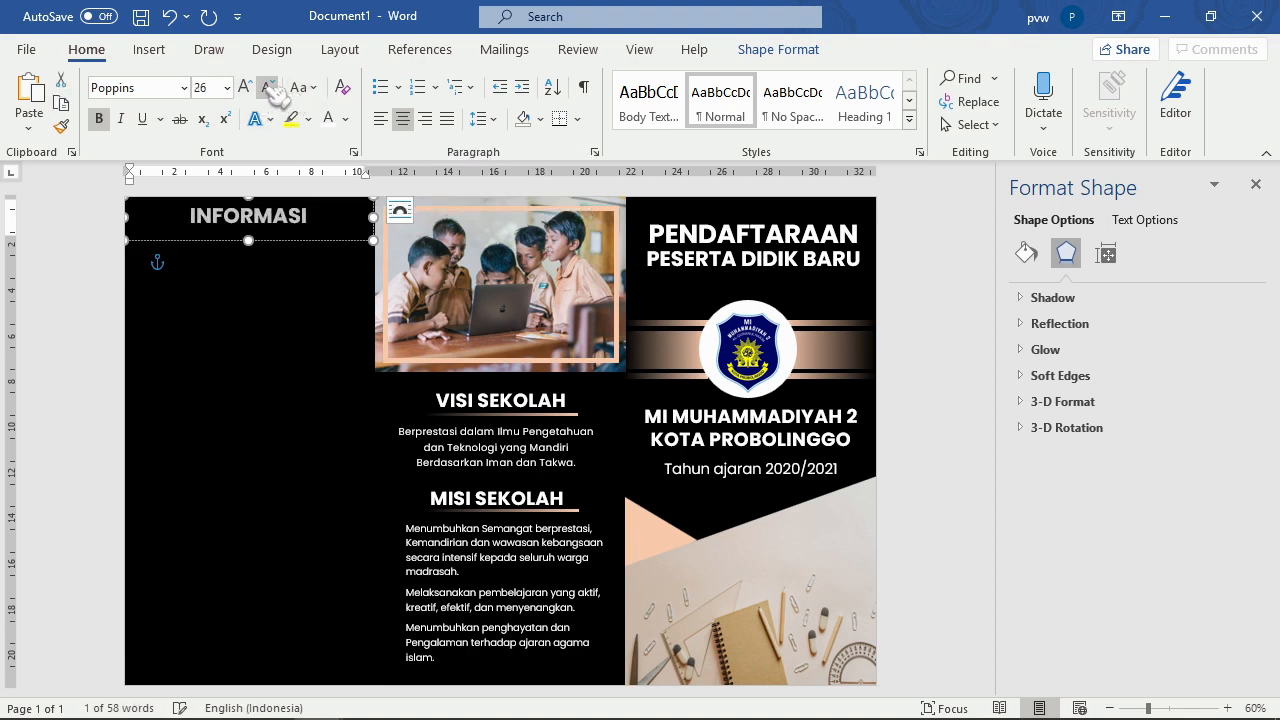
click(274, 243)
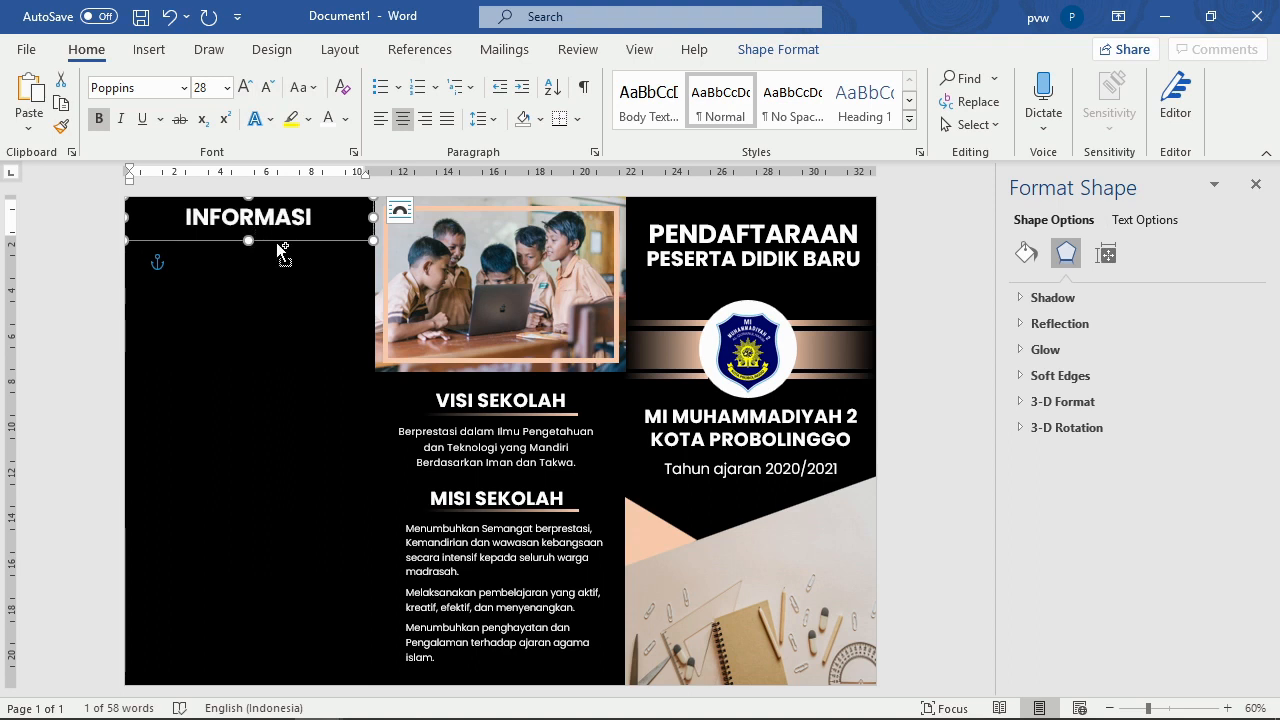
Step: Duplicate the "INFORMASI" title text box and place the copy directly beneath the original, aligned with it
key(ctrl+c)
key(ctrl+v)
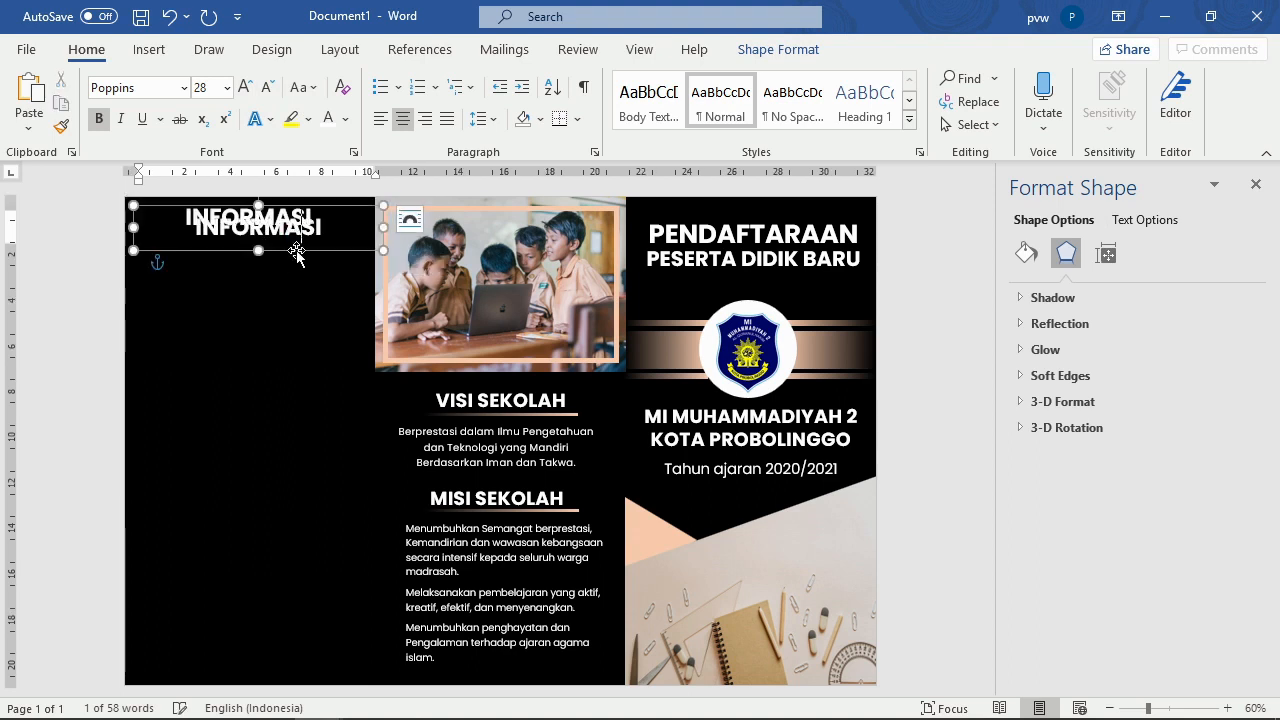
drag(296, 253, 287, 268)
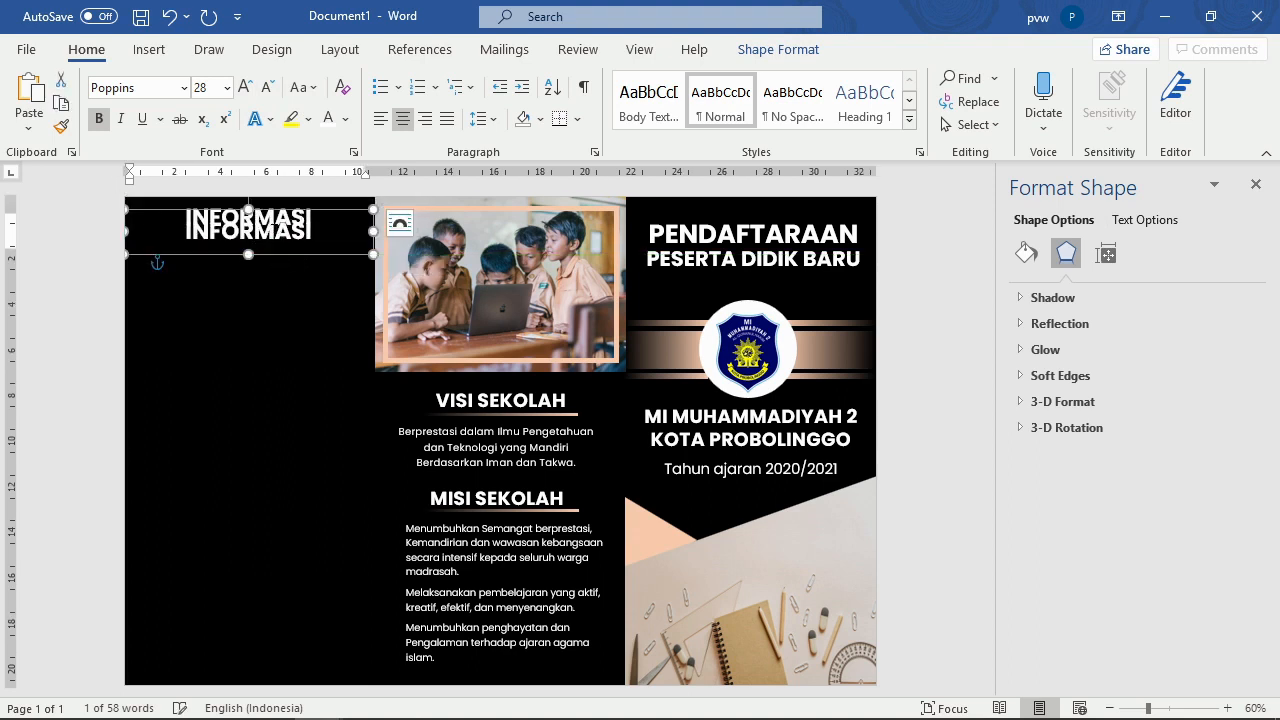
click(405, 222)
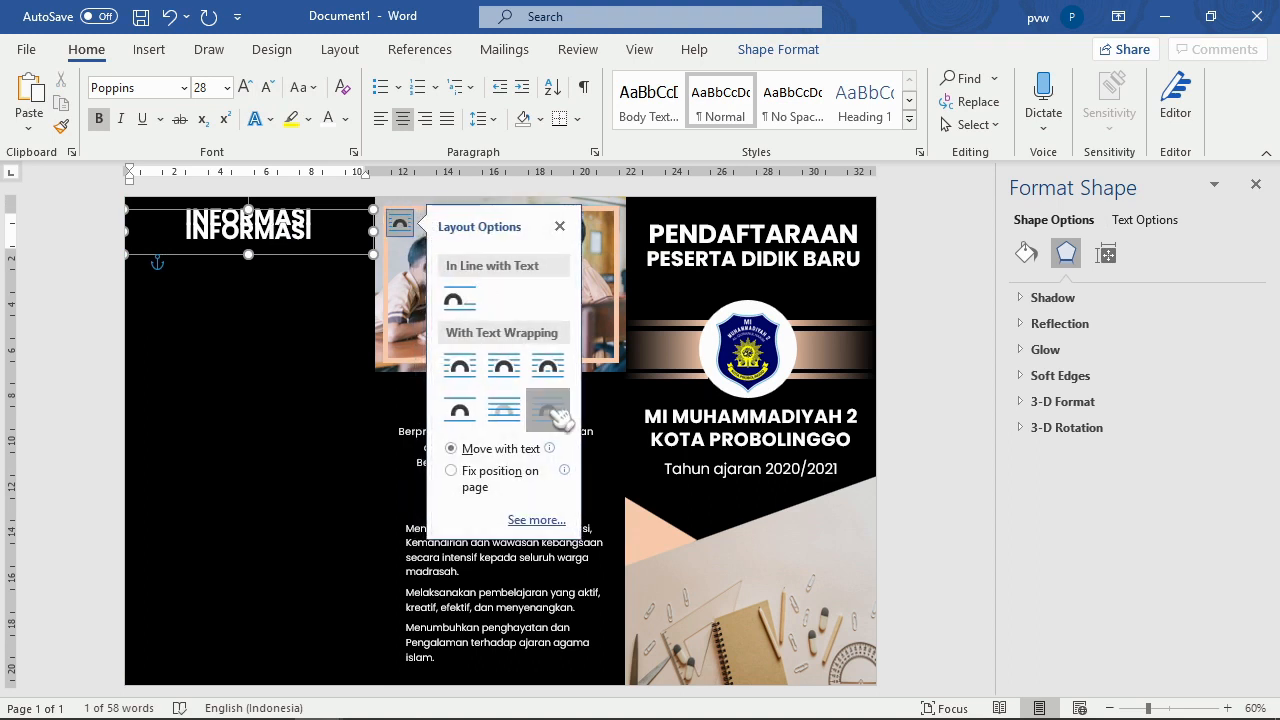
mouse_move(300, 264)
mouse_down()
mouse_move(297, 279)
mouse_move(294, 267)
mouse_up()
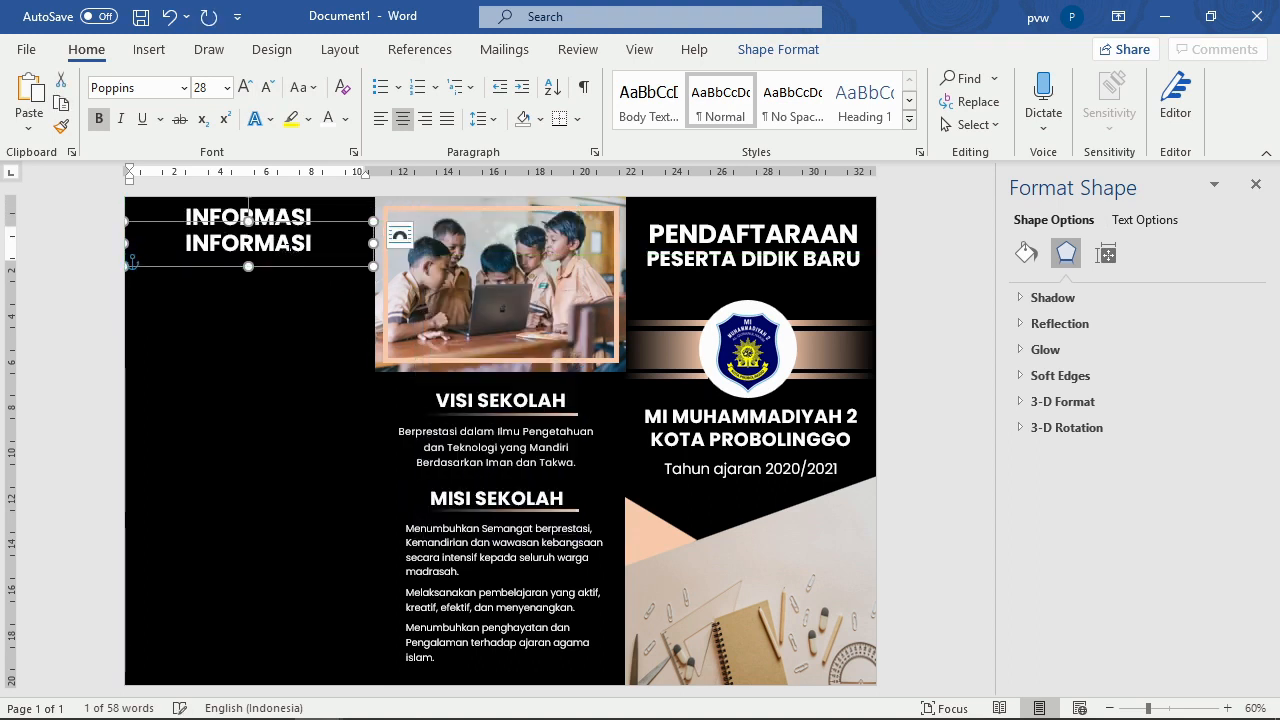
Step: Replace the text of the lower title copy in the left column with "PENDAFTARAN"
double_click(292, 246)
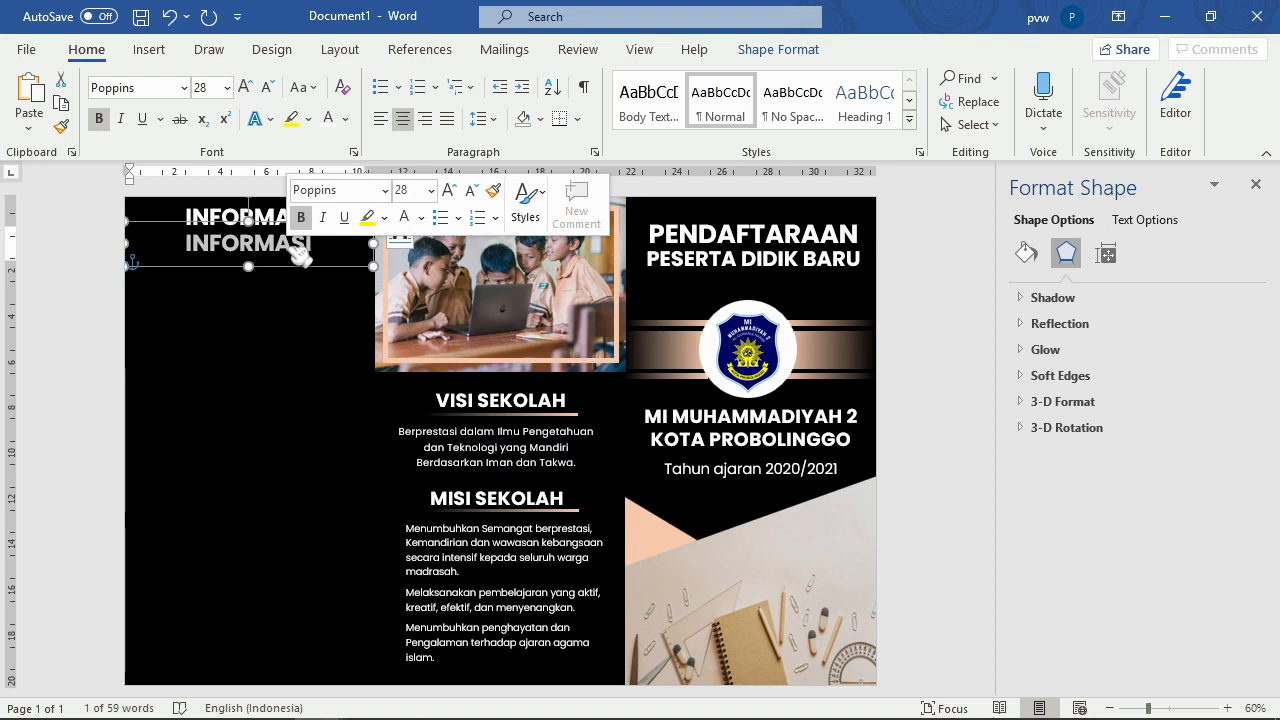
text(p)
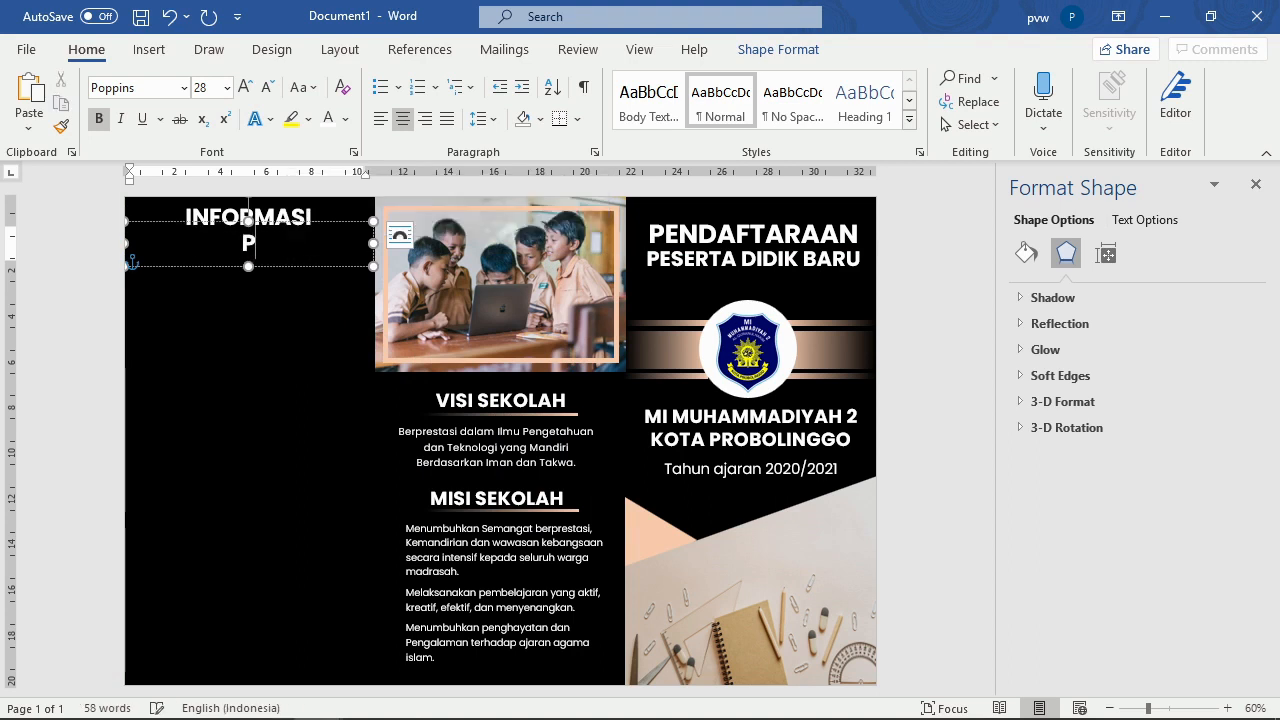
text(endaft)
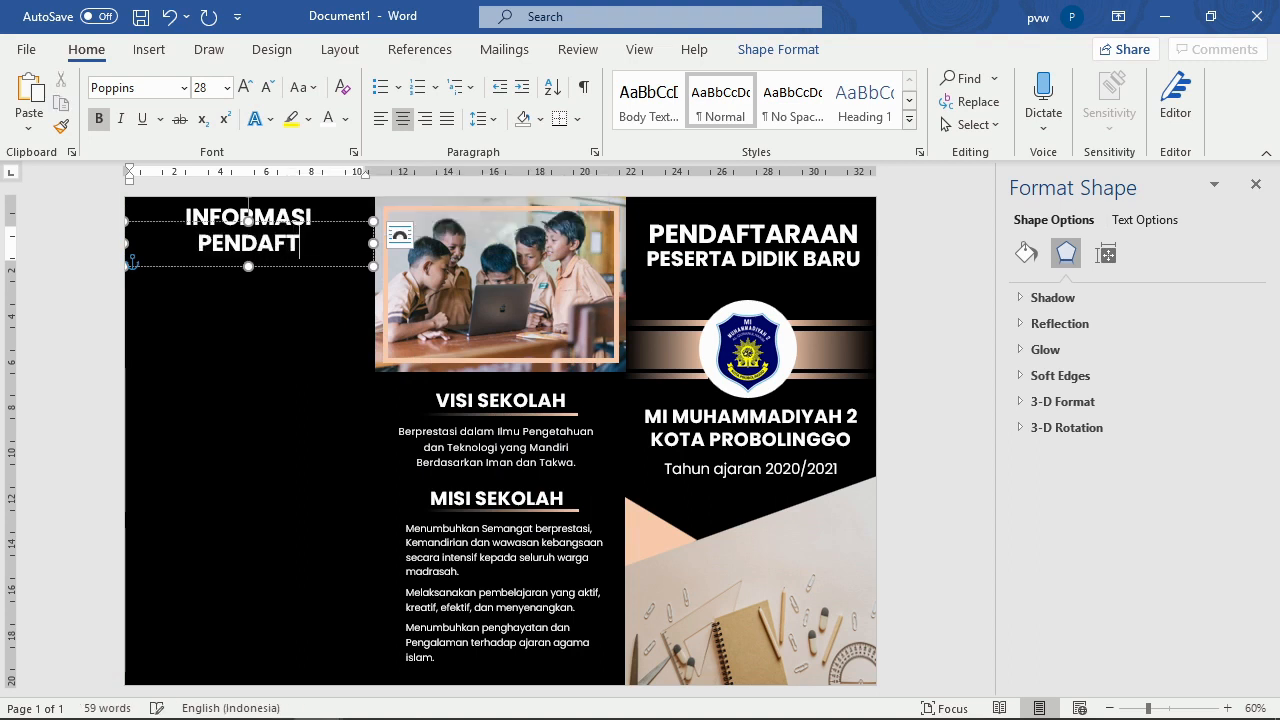
text(aran)
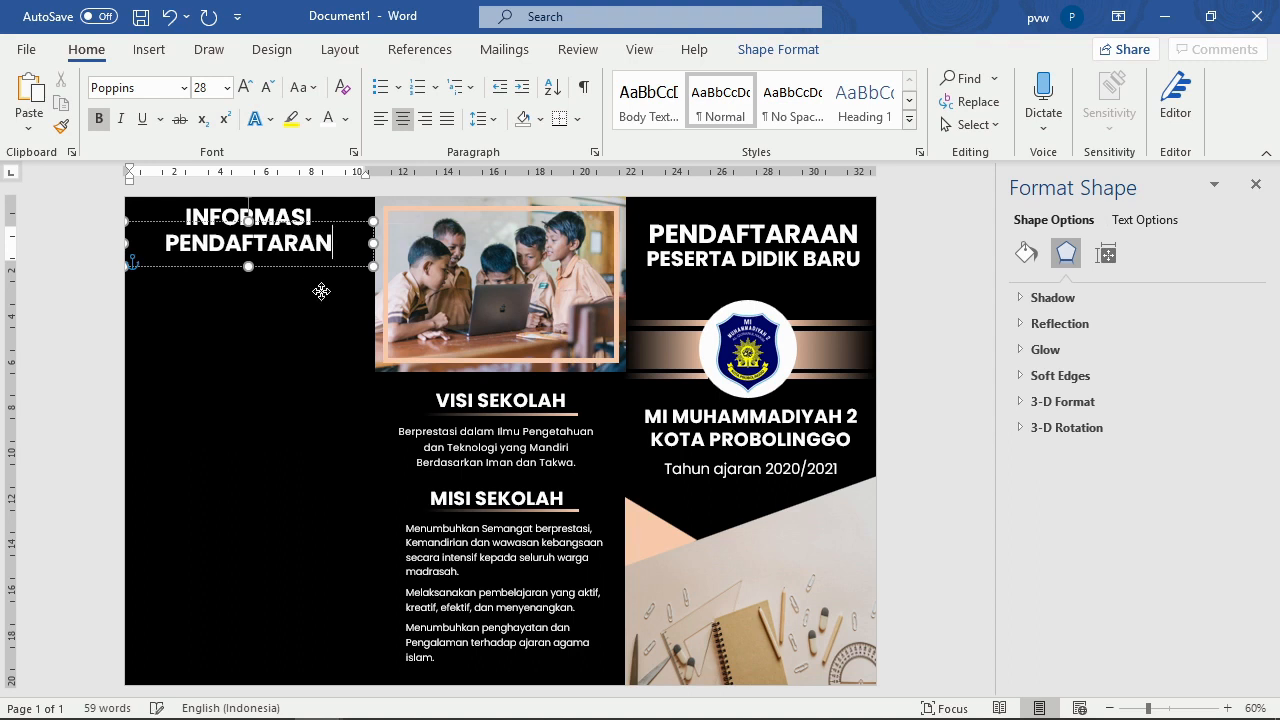
Step: Move the "INFORMASI" and "PENDAFTARAN" title lines slightly down together in the black left column
click(322, 294)
click(300, 245)
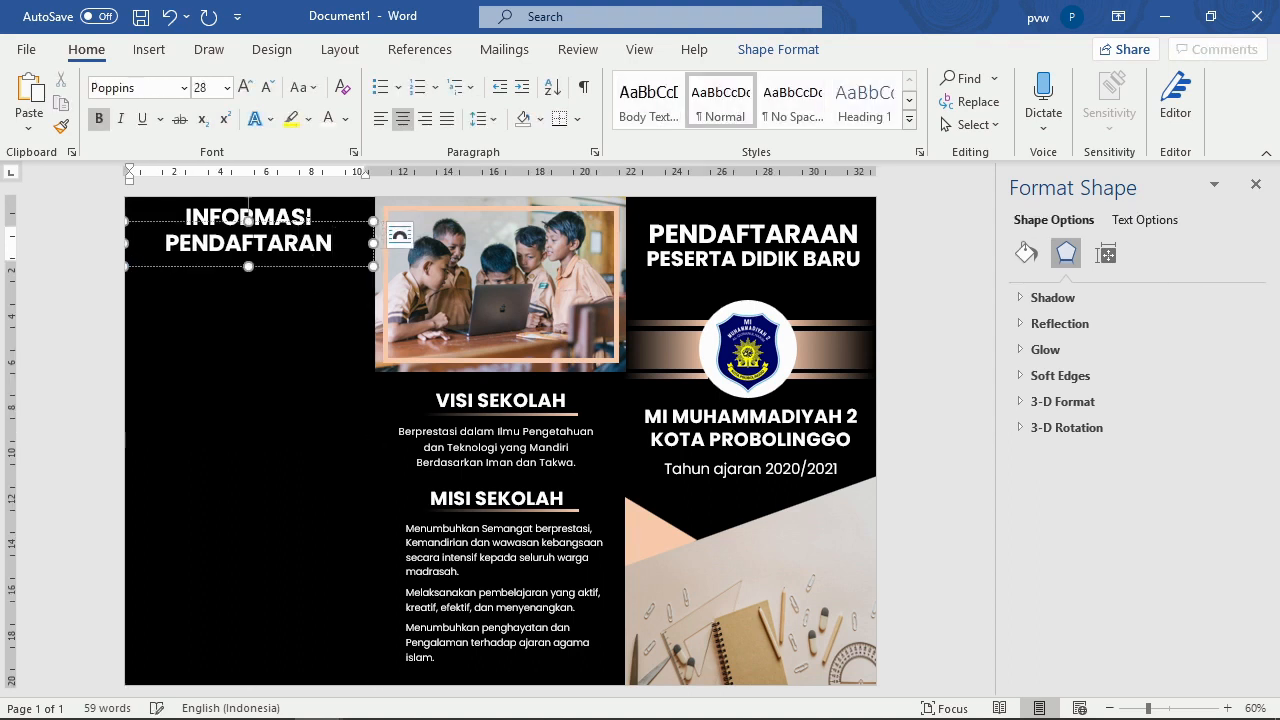
mouse_move(300, 267)
mouse_down()
mouse_move(294, 294)
mouse_move(299, 278)
mouse_up()
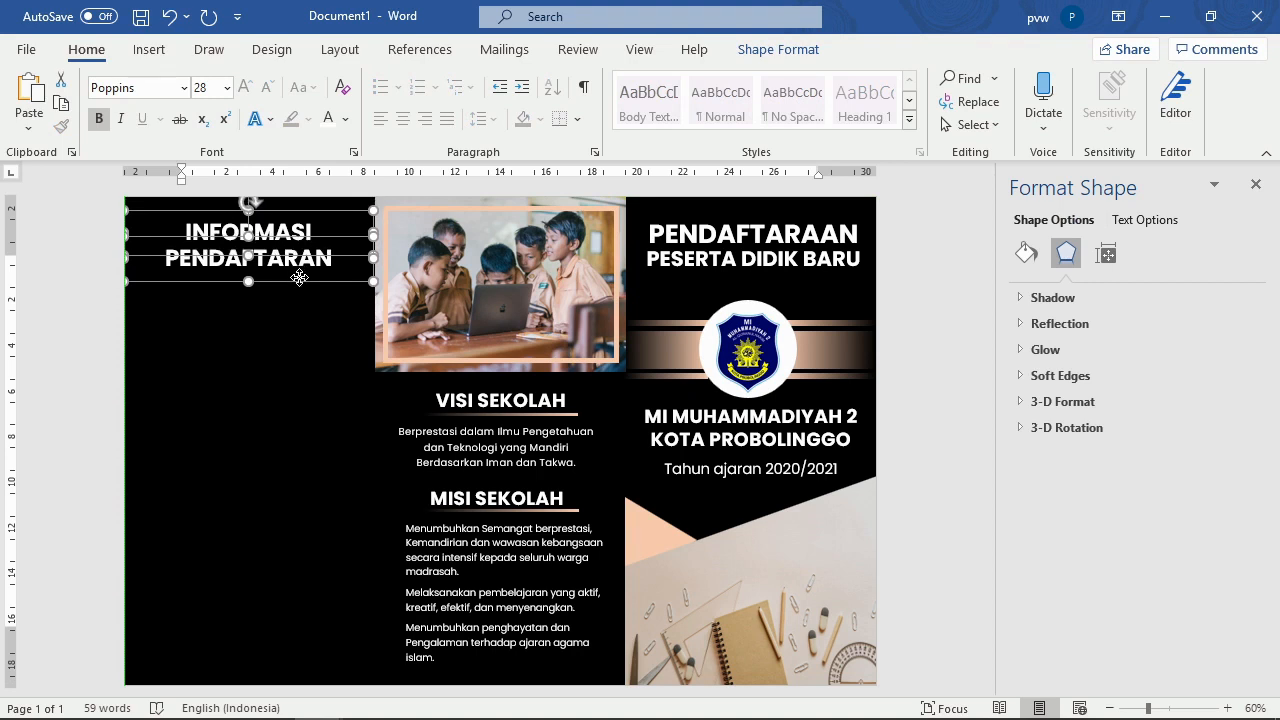
click(303, 302)
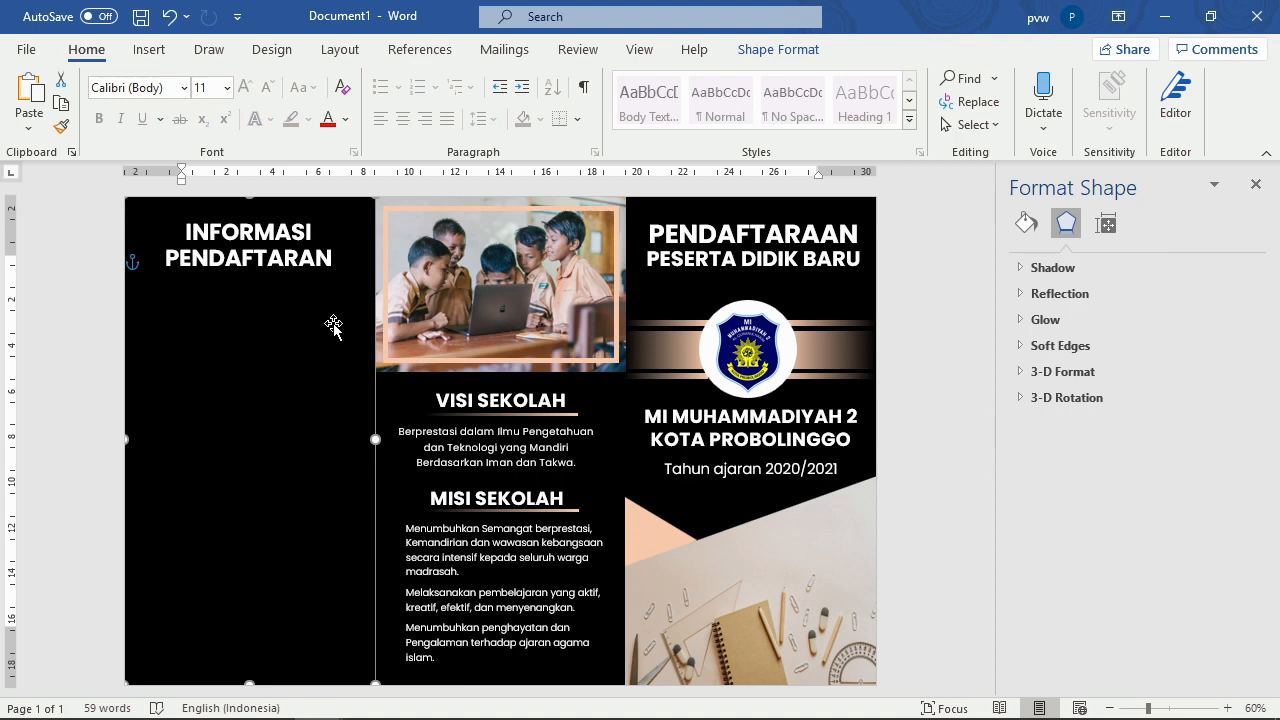
click(47, 322)
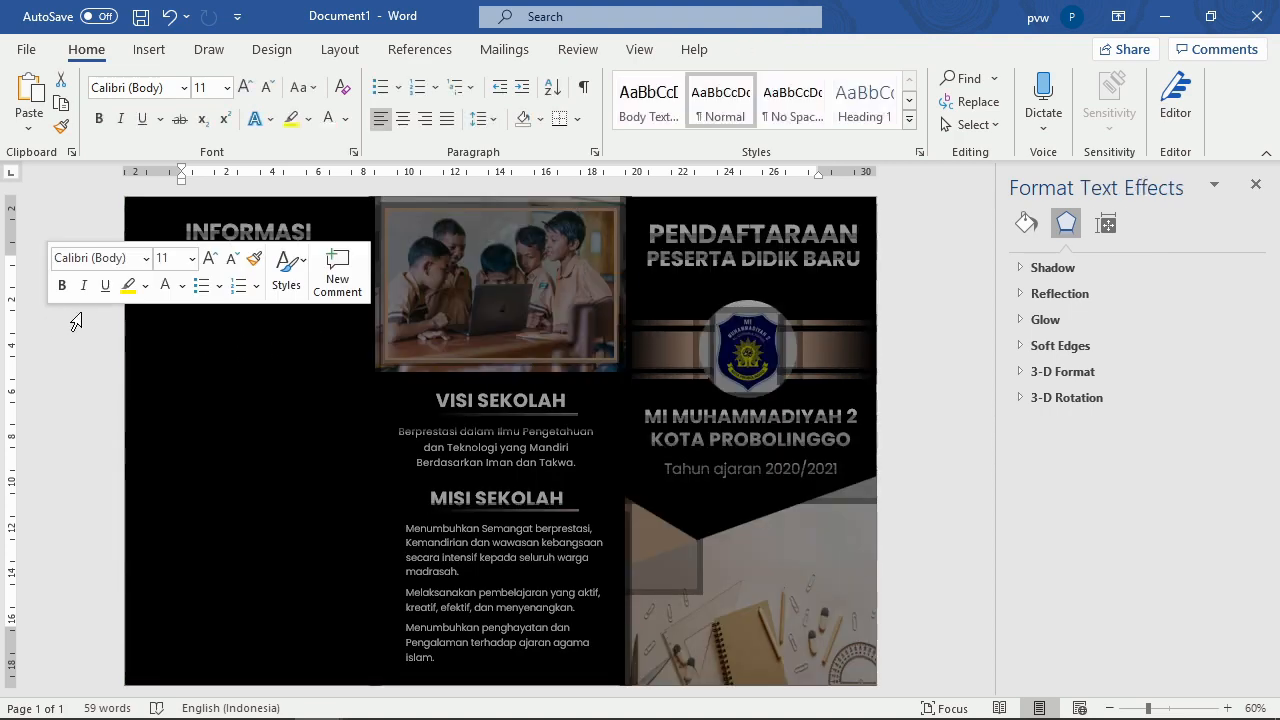
click(350, 402)
Step: Check in banner1.docx what follows the "INFORMASI PENDAFTARAN" title, and return to Document1
mouse_move(258, 717)
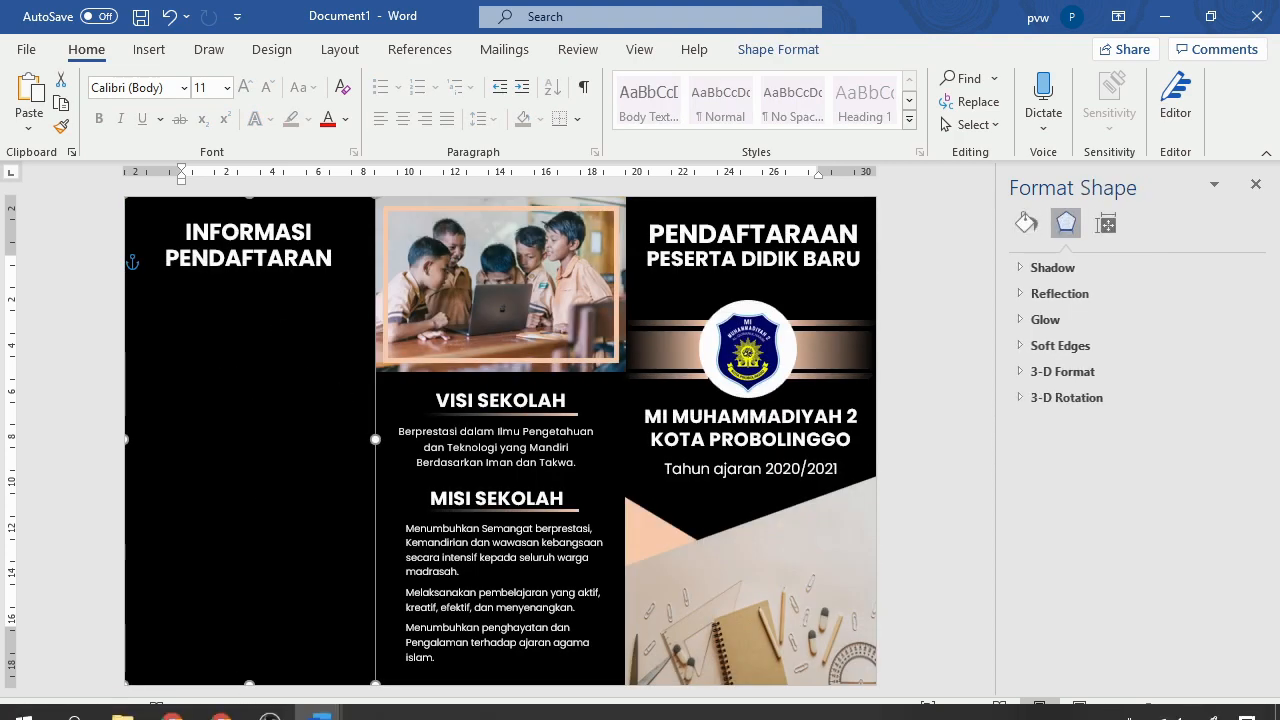
mouse_move(335, 706)
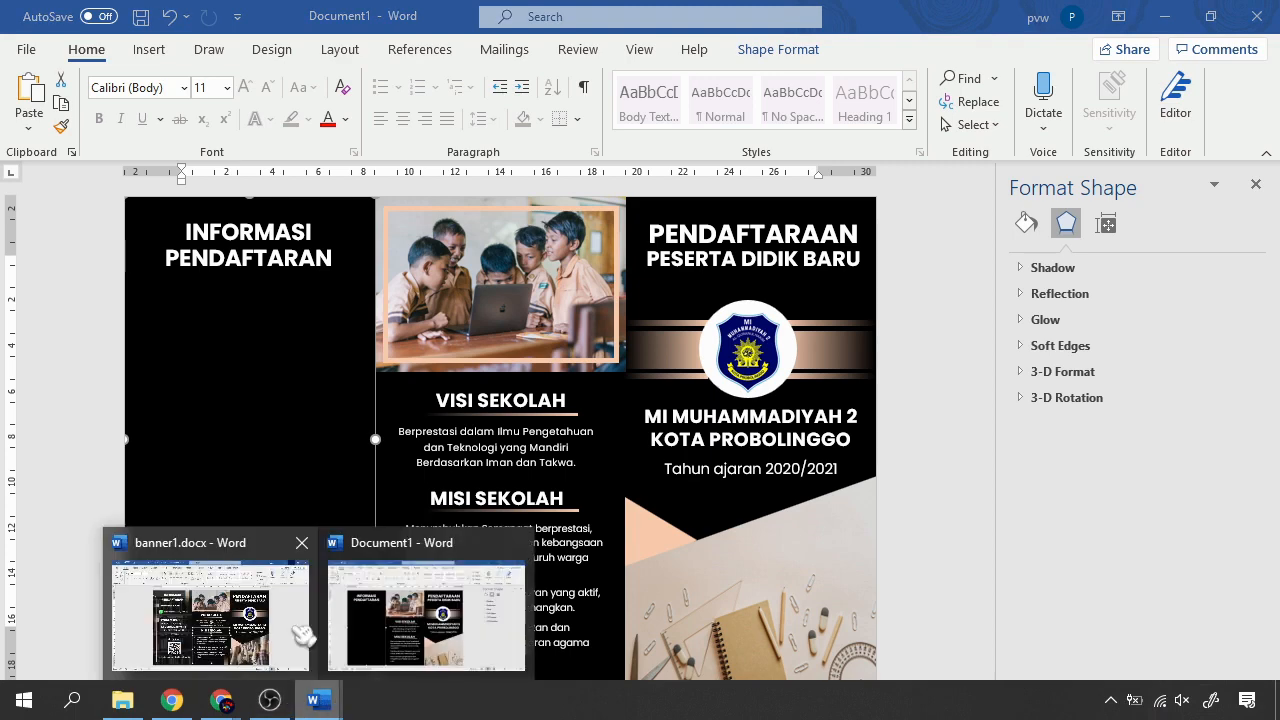
click(286, 623)
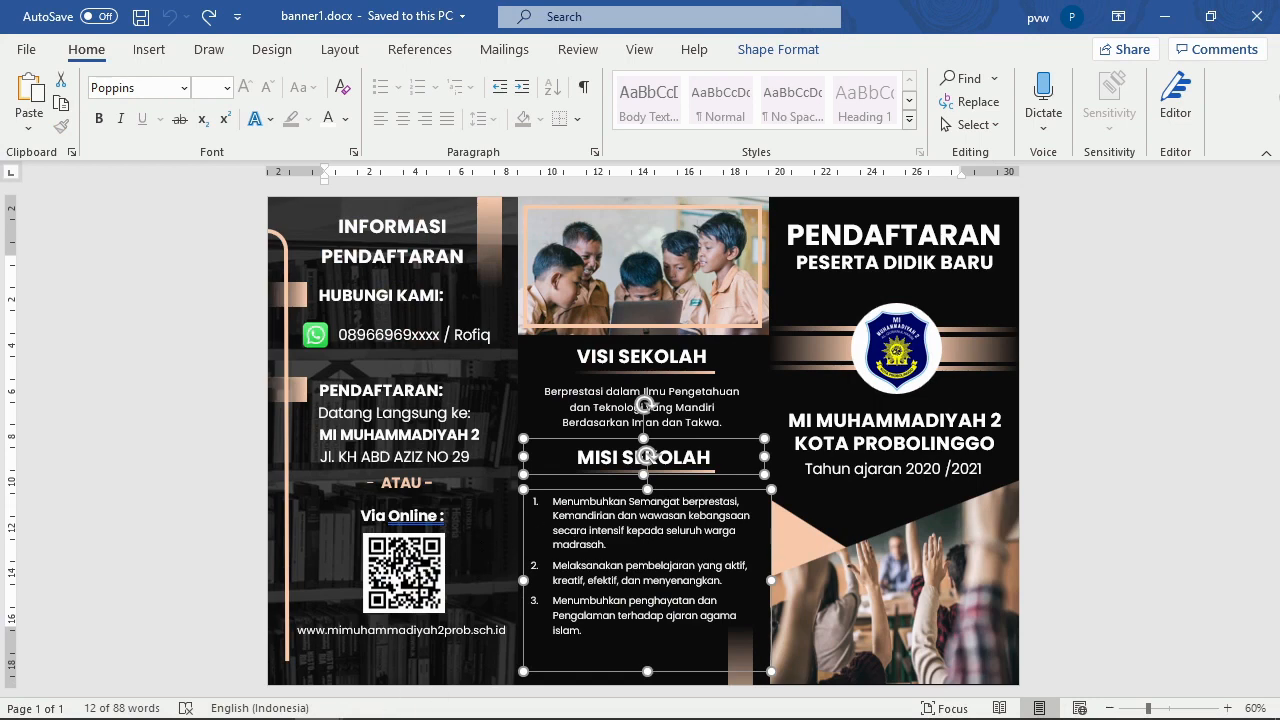
click(1170, 20)
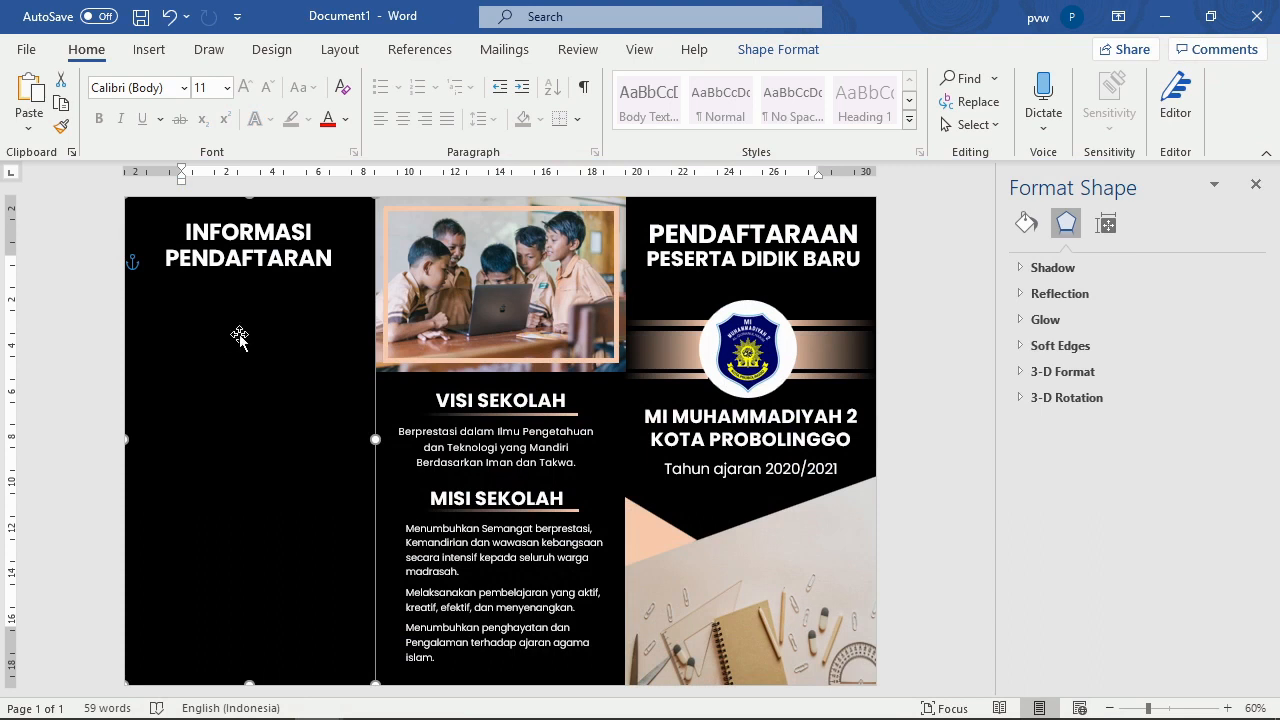
Step: Move the "VISI SEKOLAH" heading text box from the middle panel to just beneath the "PENDAFTARAN" title in the left column
click(226, 258)
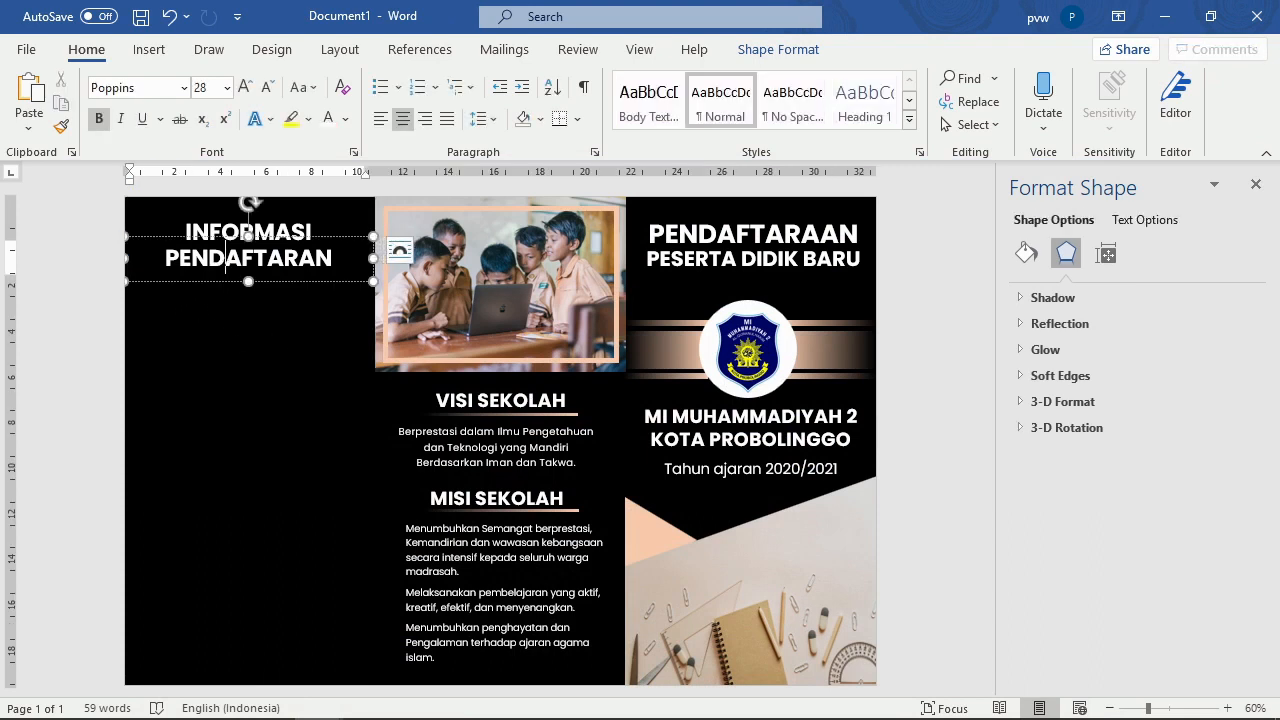
click(529, 400)
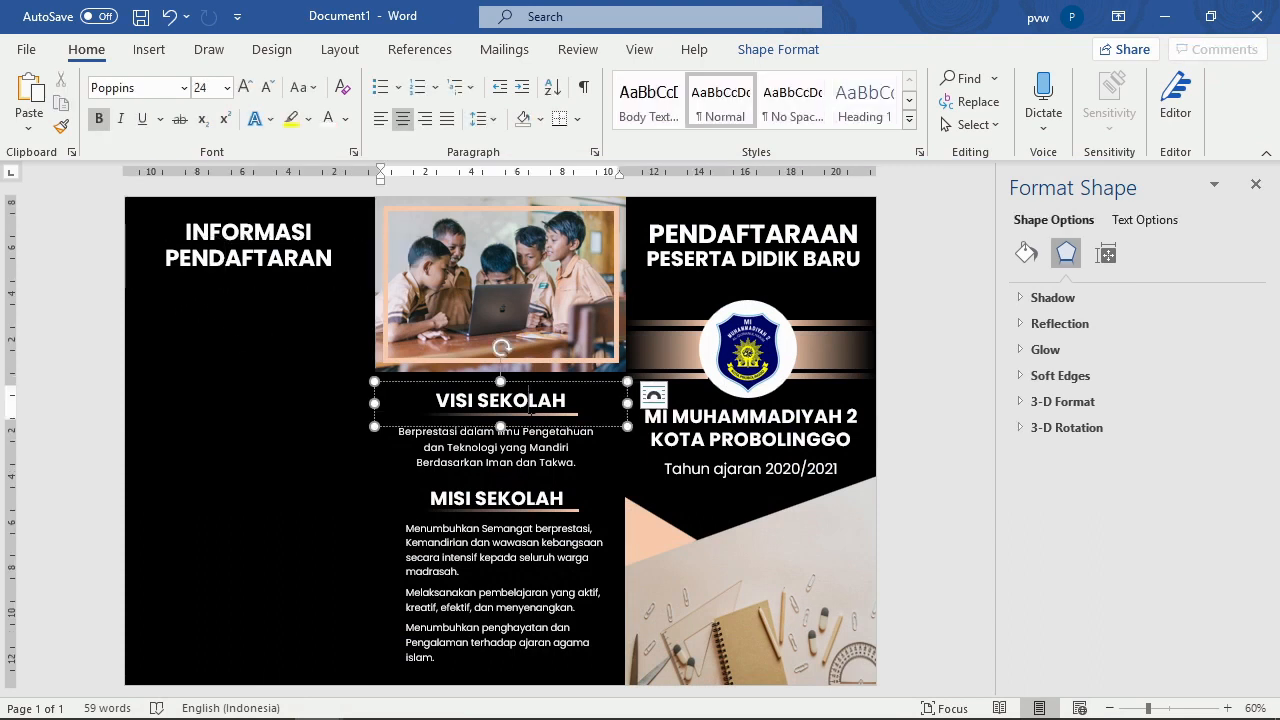
click(531, 426)
drag(531, 430, 259, 309)
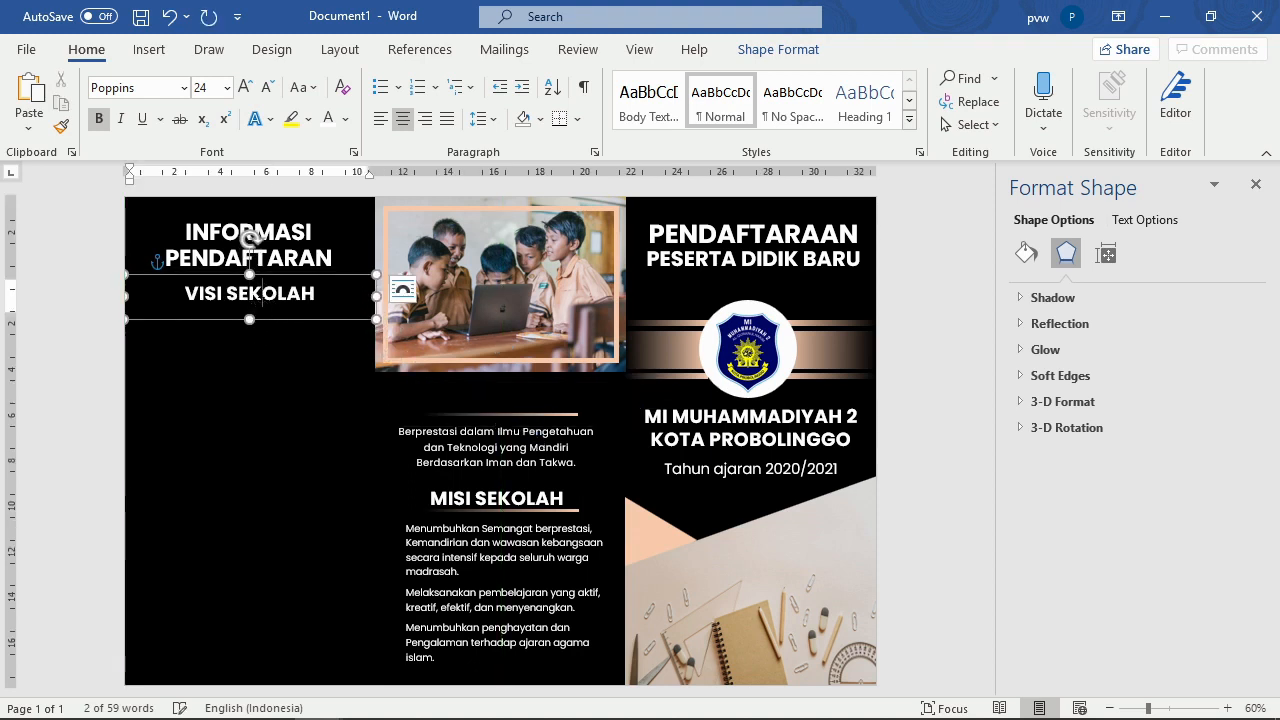
Step: Replace the text of the moved "VISI SEKOLAH" heading with "HUBUNGI KAMI :"
triple_click(263, 302)
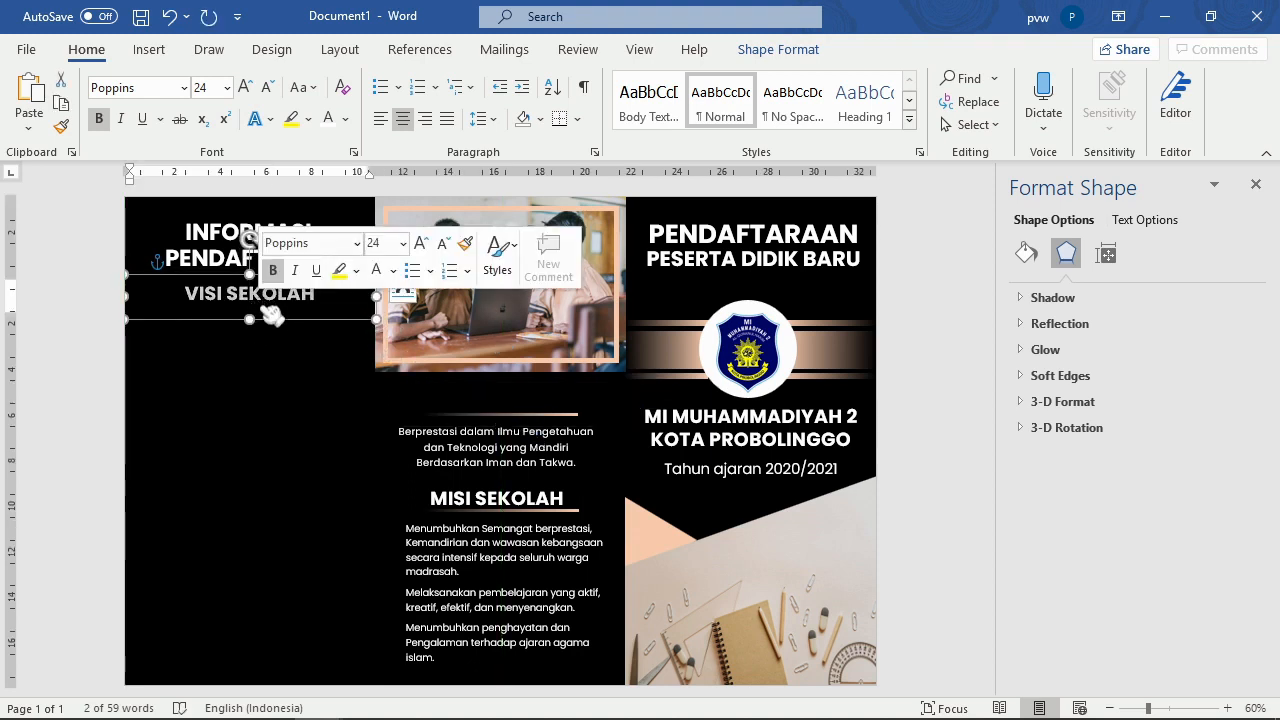
text(HUBUNG)
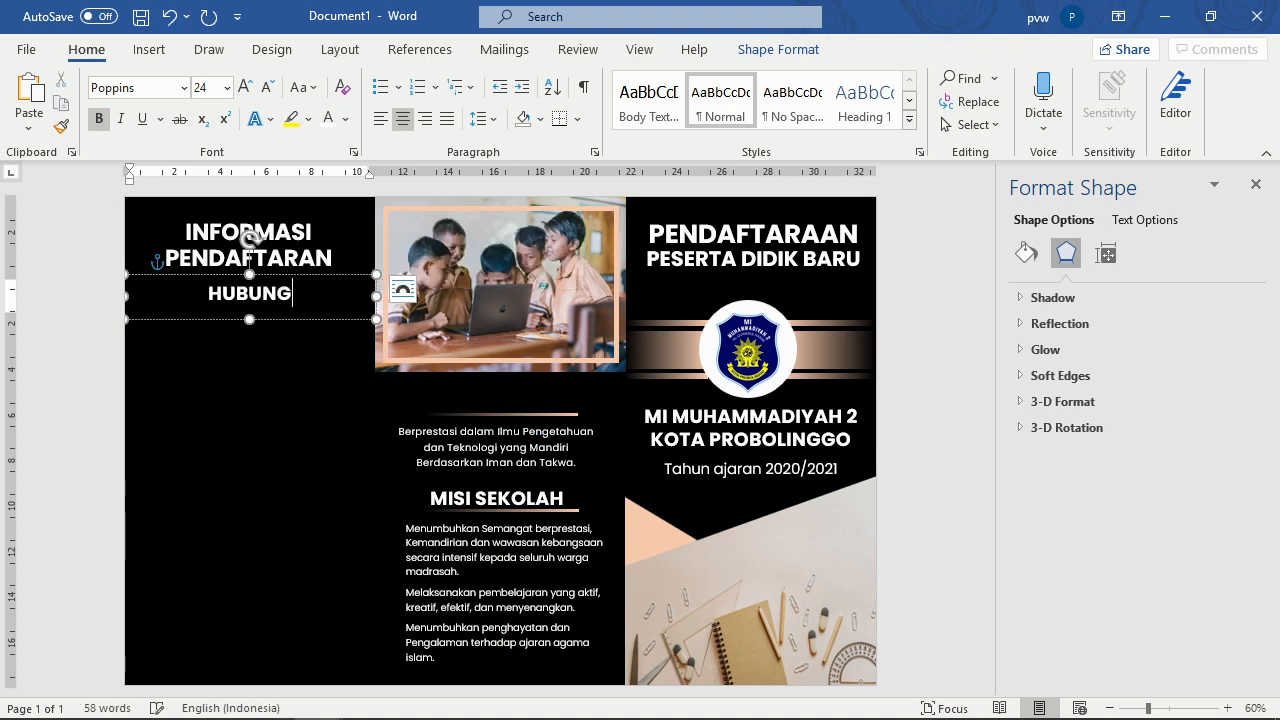
text(I KAMI)
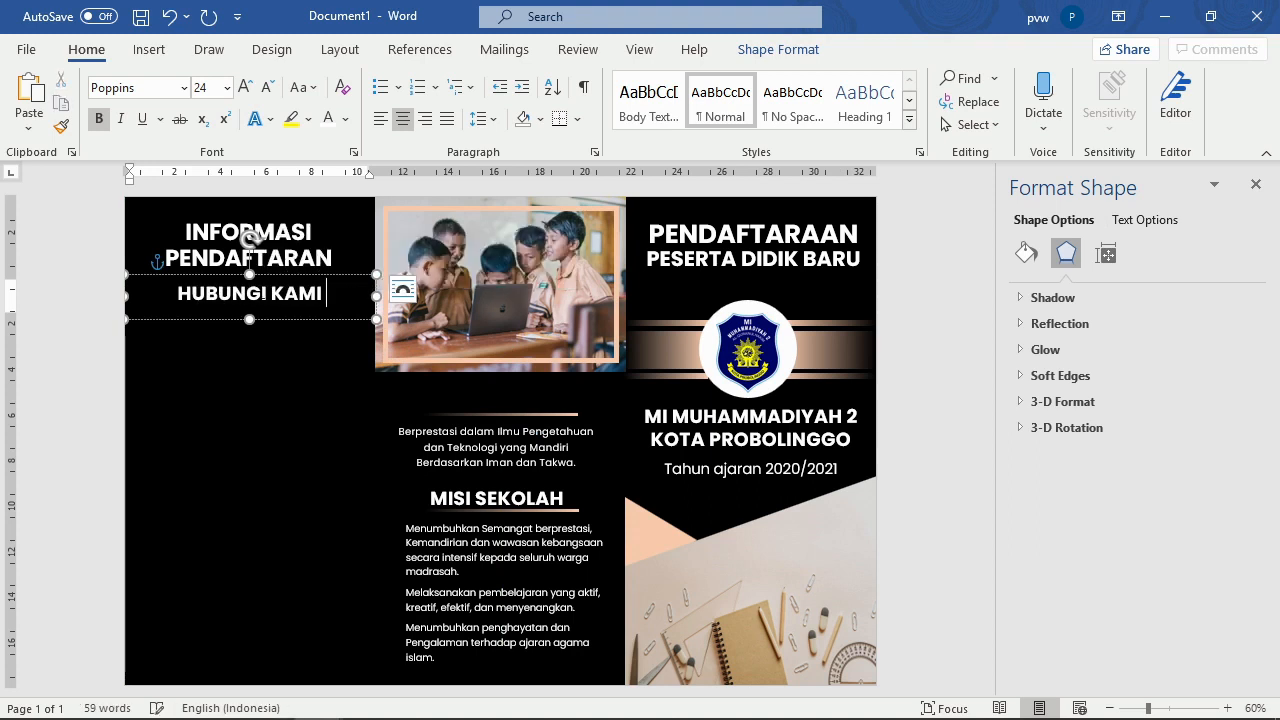
text( :)
Step: Remove the bold from the "HUBUNGI KAMI :" heading, set its font size to 20 and align it left
key(ctrl+a)
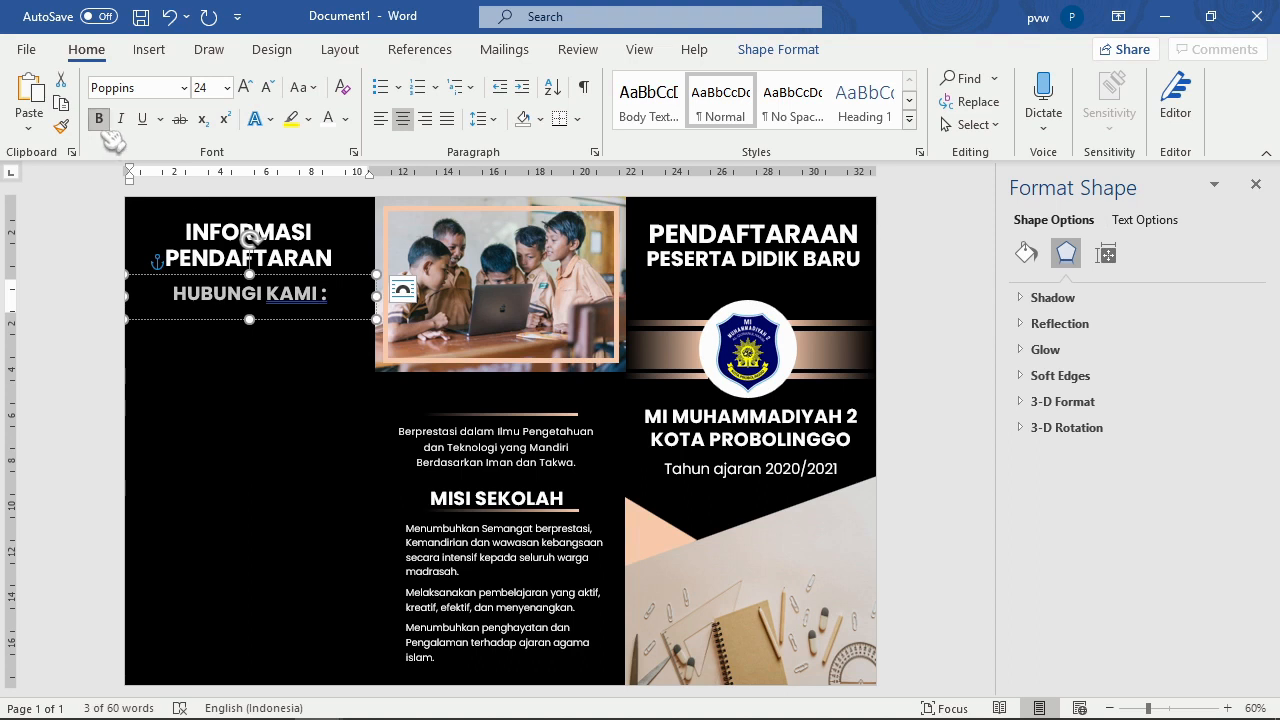
click(102, 122)
click(268, 90)
click(268, 90)
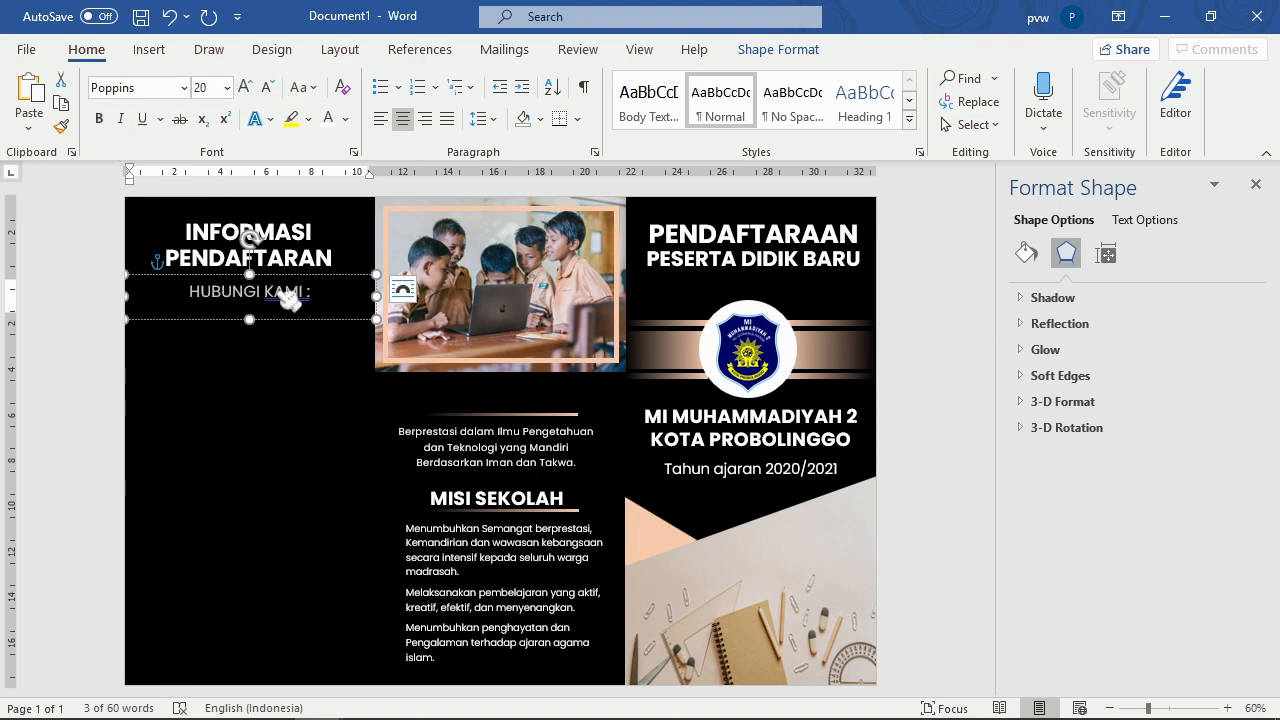
click(381, 119)
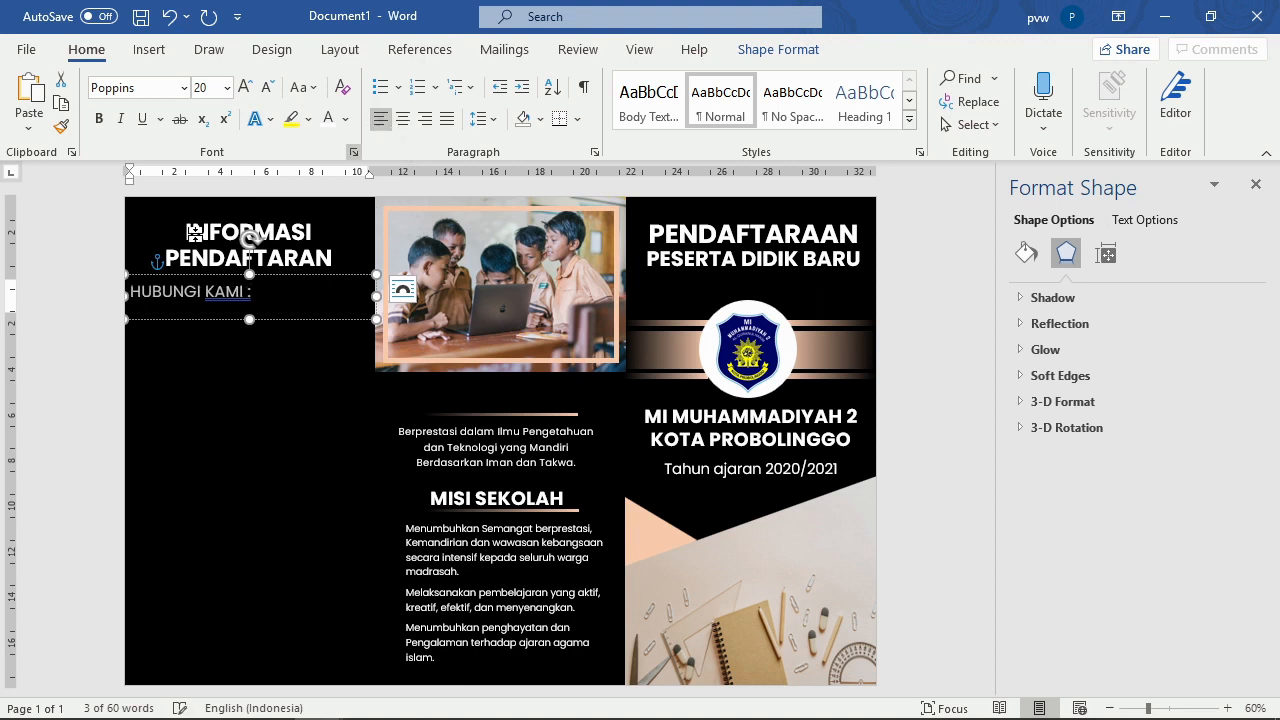
Step: Indent the "HUBUNGI KAMI" text box by narrowing it from its left edge, delete the space before the colon, and lower the box slightly
drag(126, 296, 157, 296)
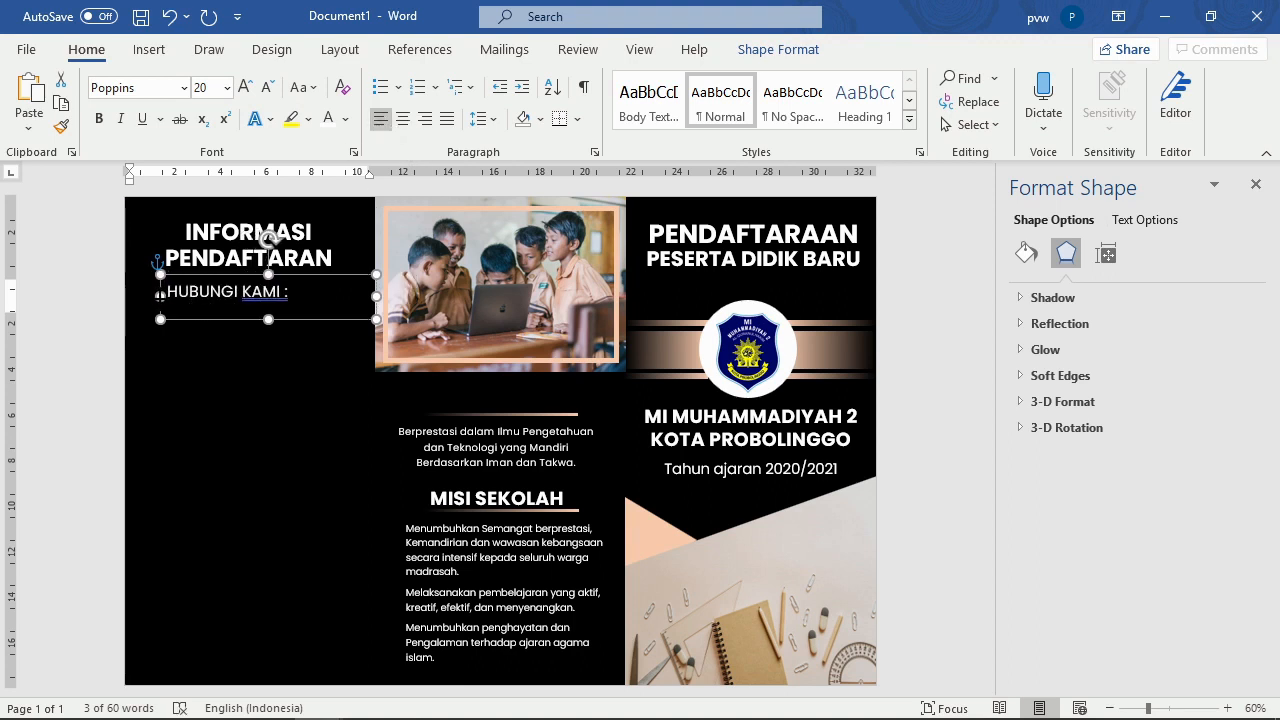
click(234, 372)
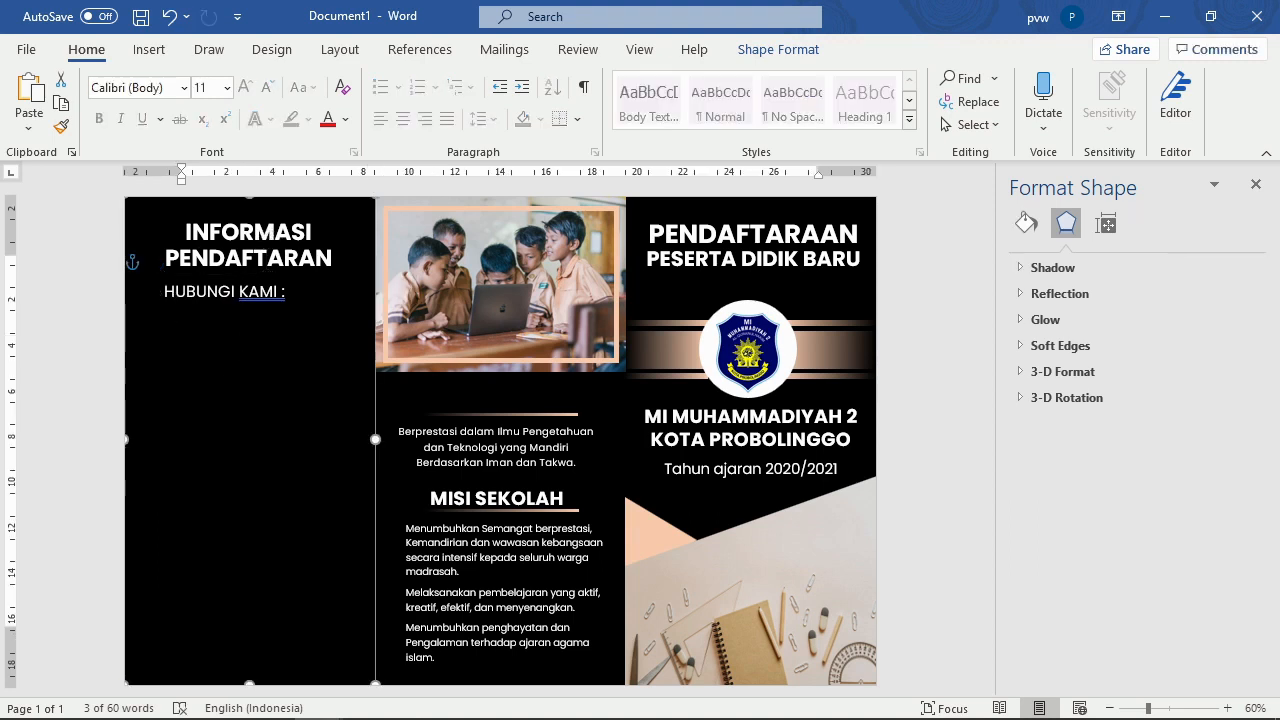
click(278, 292)
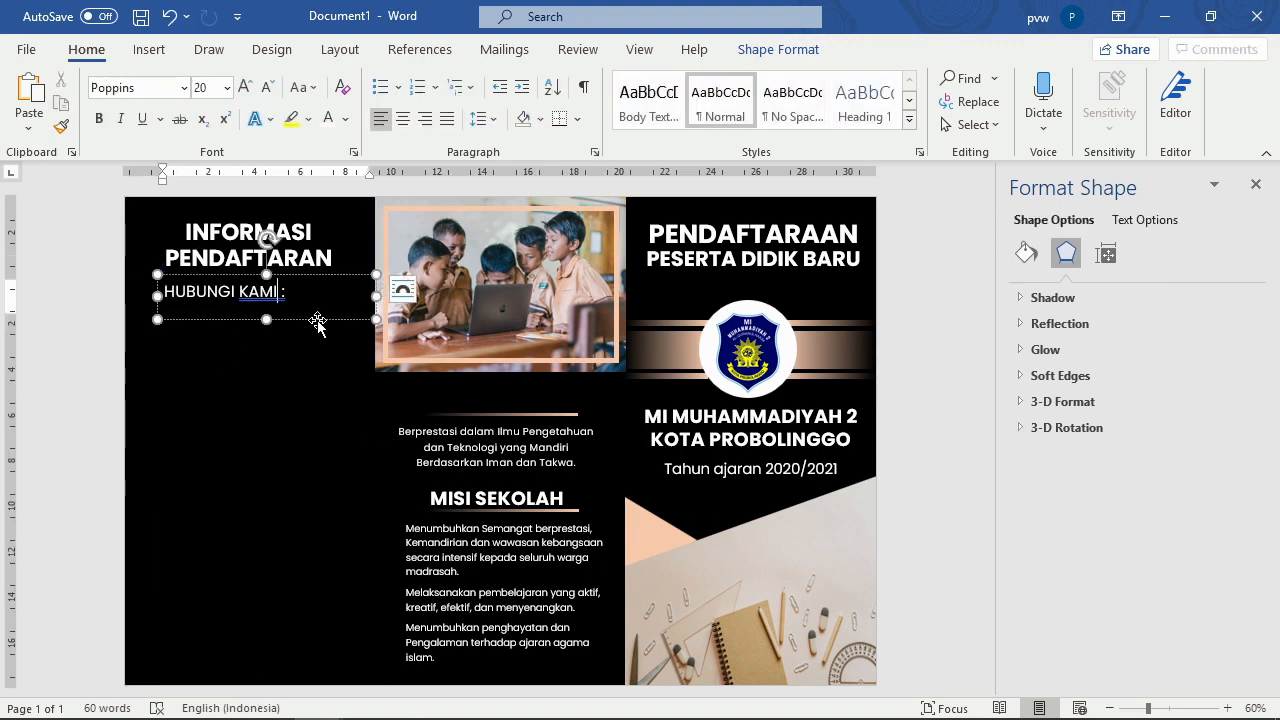
key(BackSpace)
drag(266, 319, 277, 314)
click(288, 334)
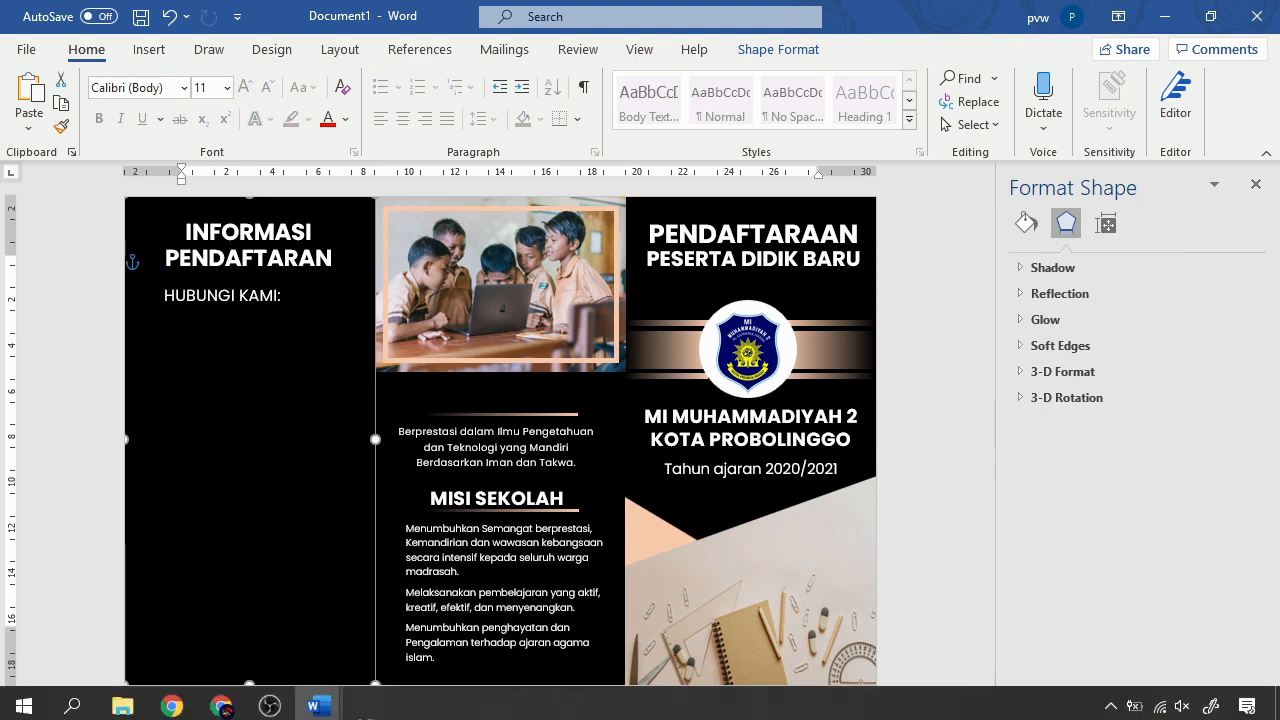
Step: Look at the contact details under "HUBUNGI KAMI:" in banner1.docx, and return to Document1
click(334, 711)
click(283, 651)
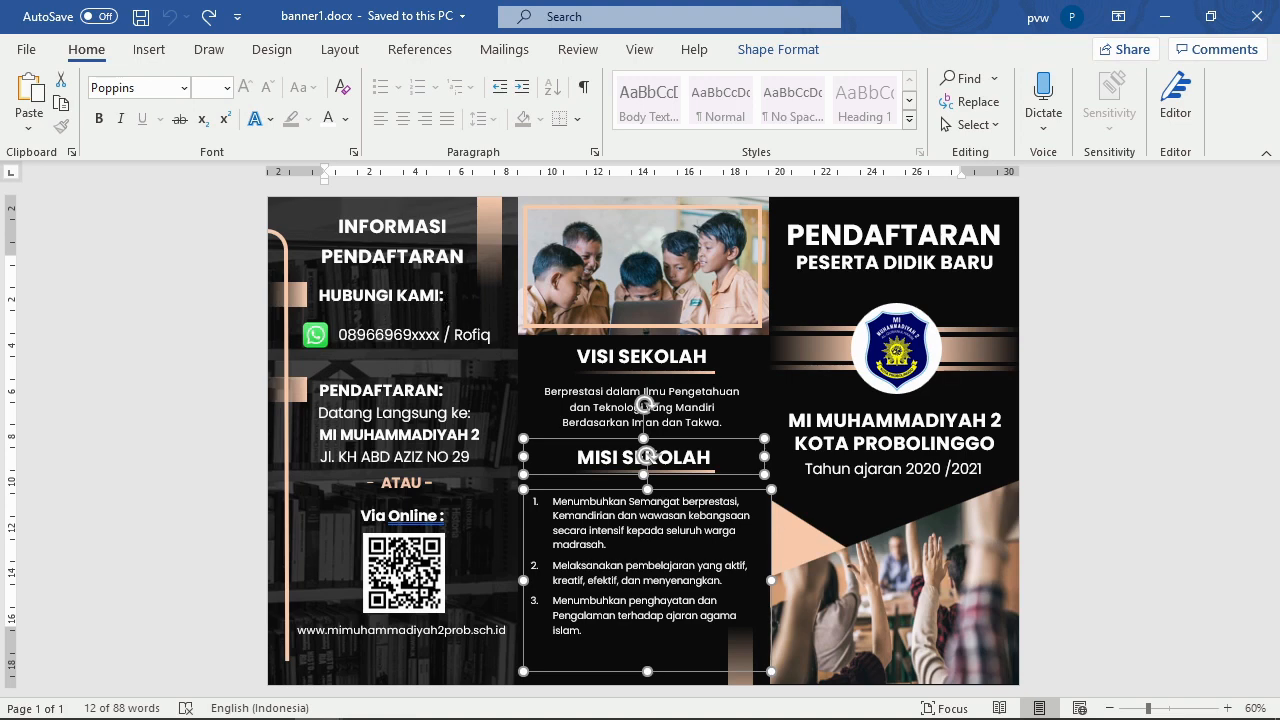
click(1176, 14)
Step: Switch to File Explorer, copy wa.png from the Disk Baru (H:) drive, and return to Document1
mouse_move(283, 707)
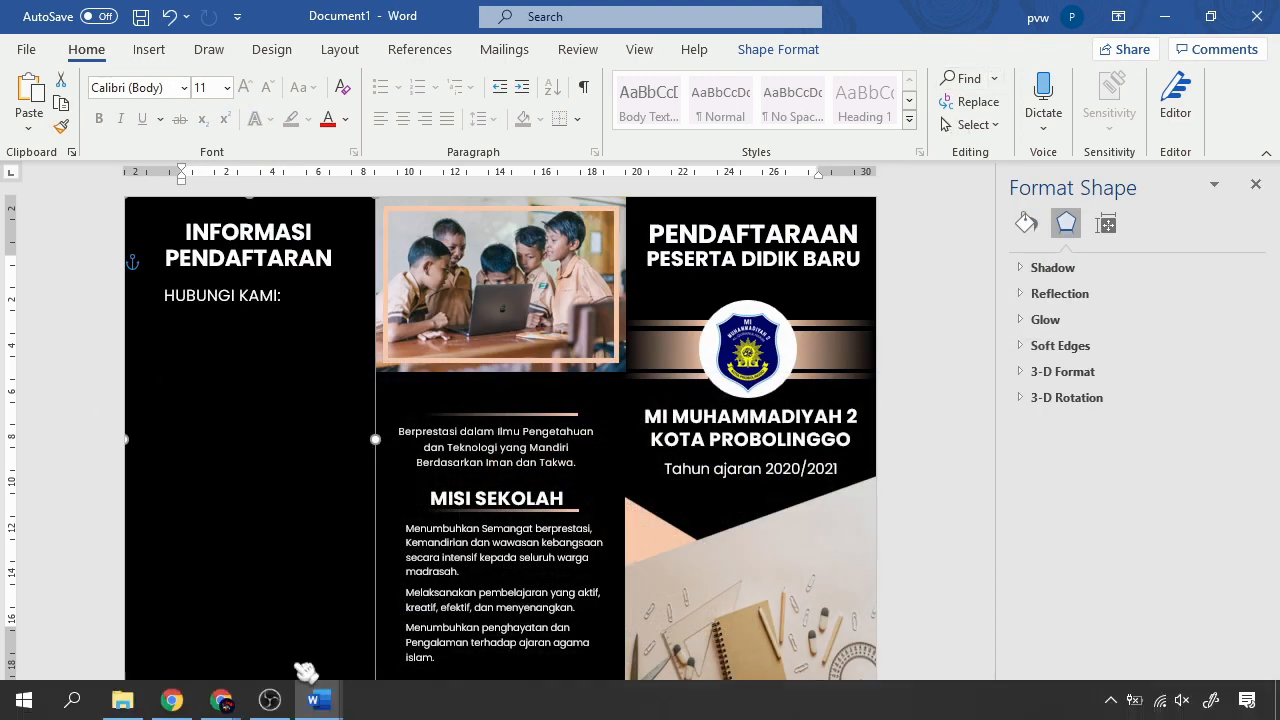
click(130, 703)
click(390, 392)
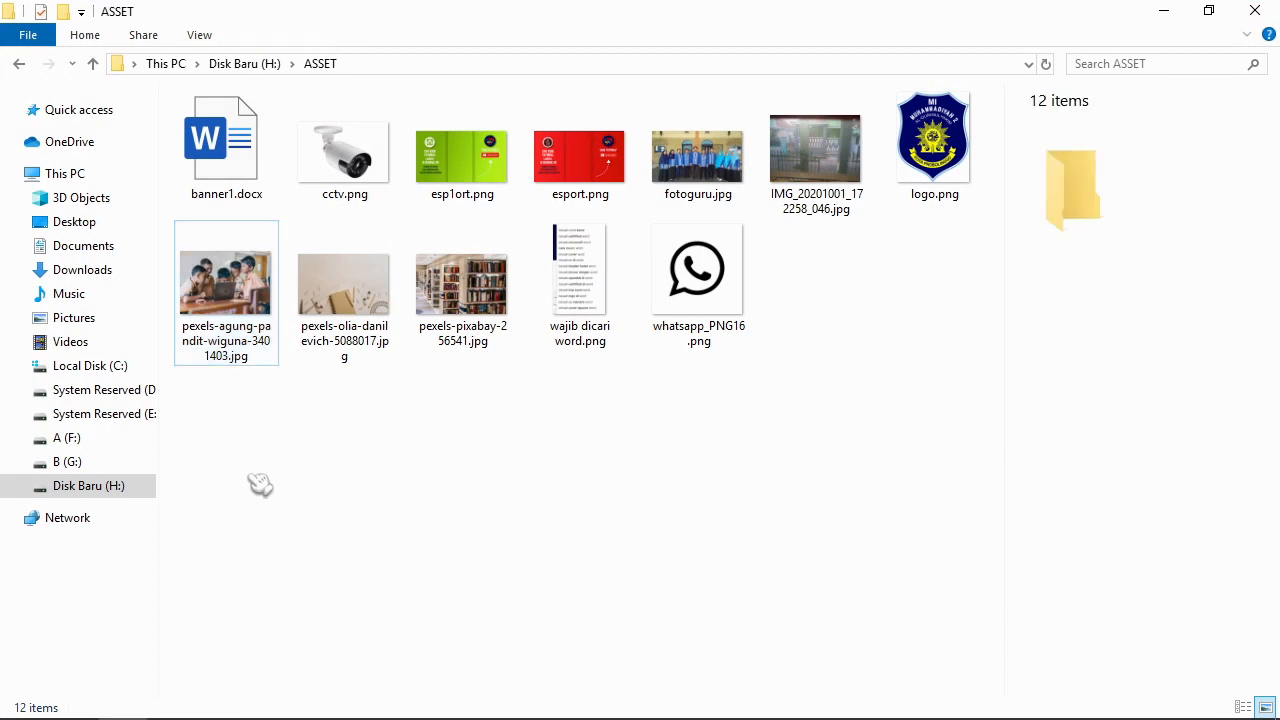
click(118, 500)
mouse_move(990, 162)
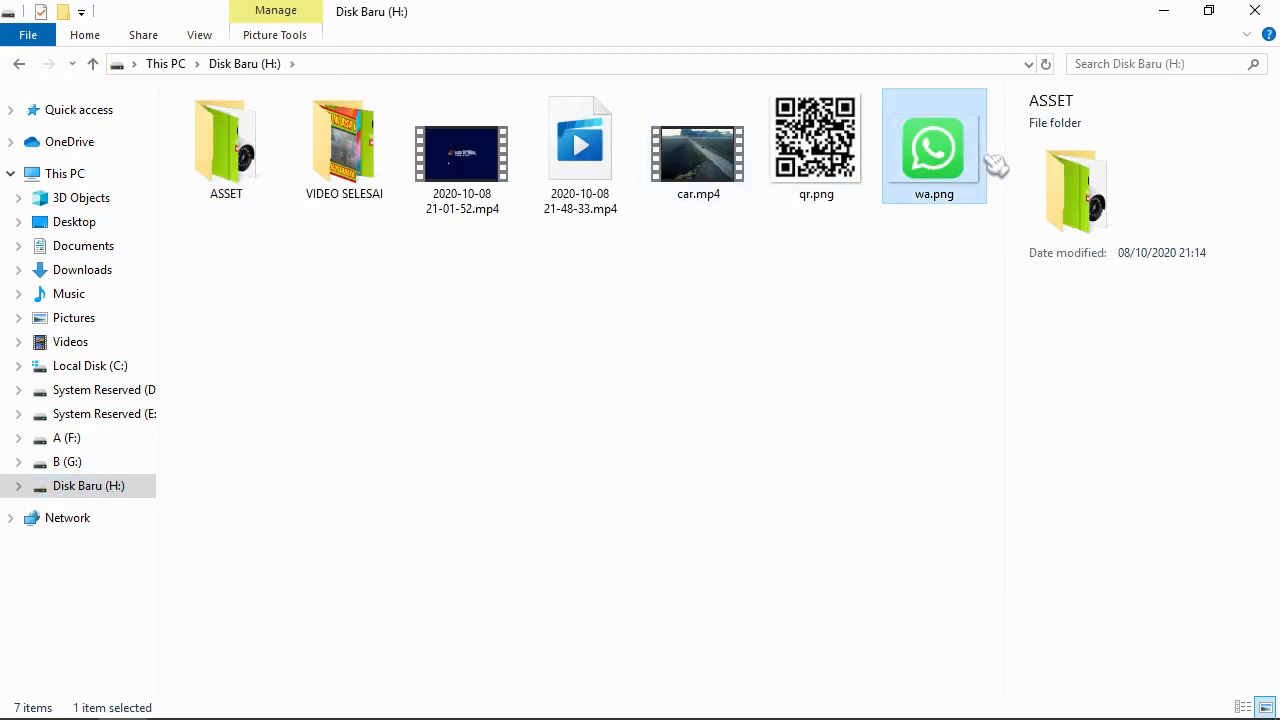
right_click(930, 197)
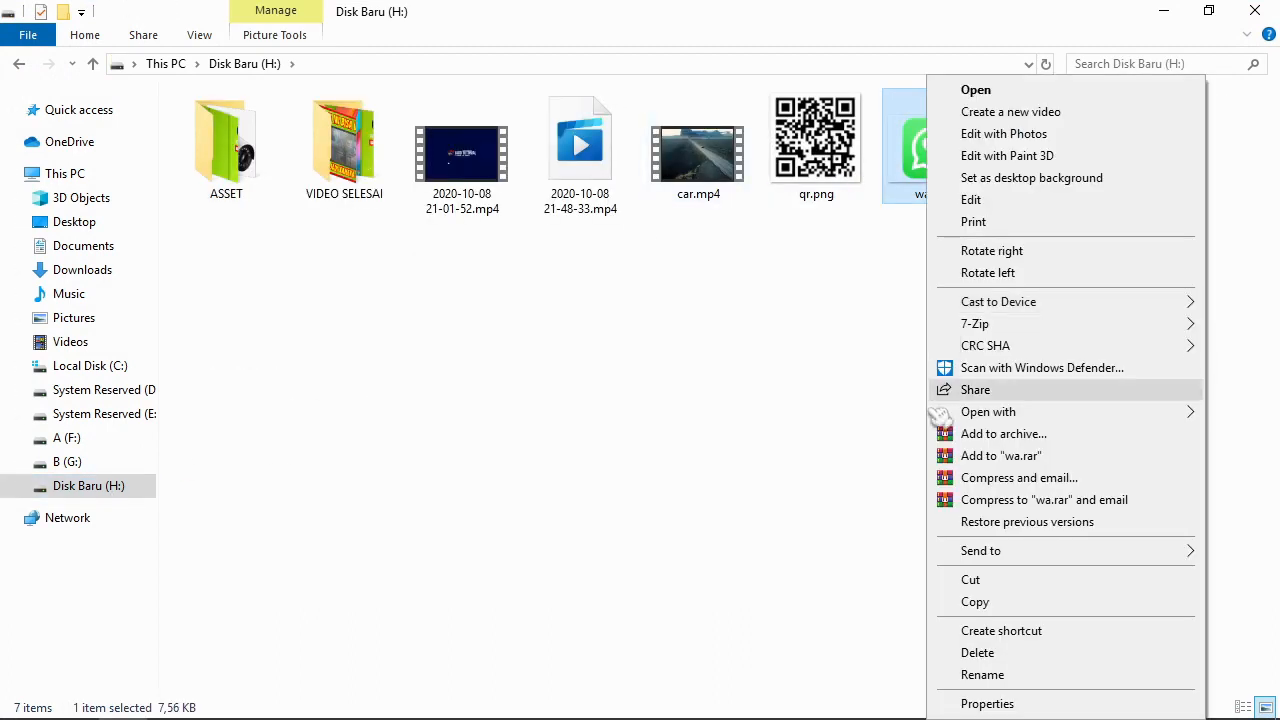
click(1003, 603)
click(1163, 11)
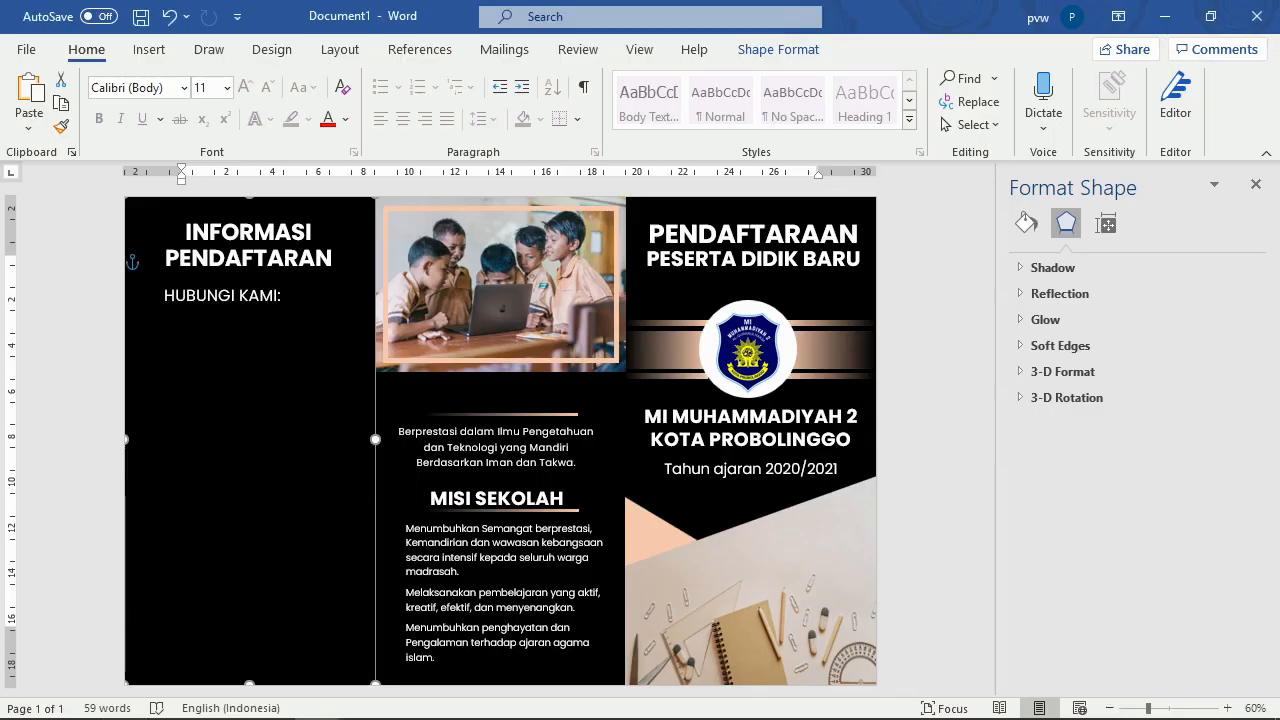
Step: Paste the WhatsApp icon into the black information panel and enlarge it to 4.99 cm by 6.6 cm
key(ctrl+v)
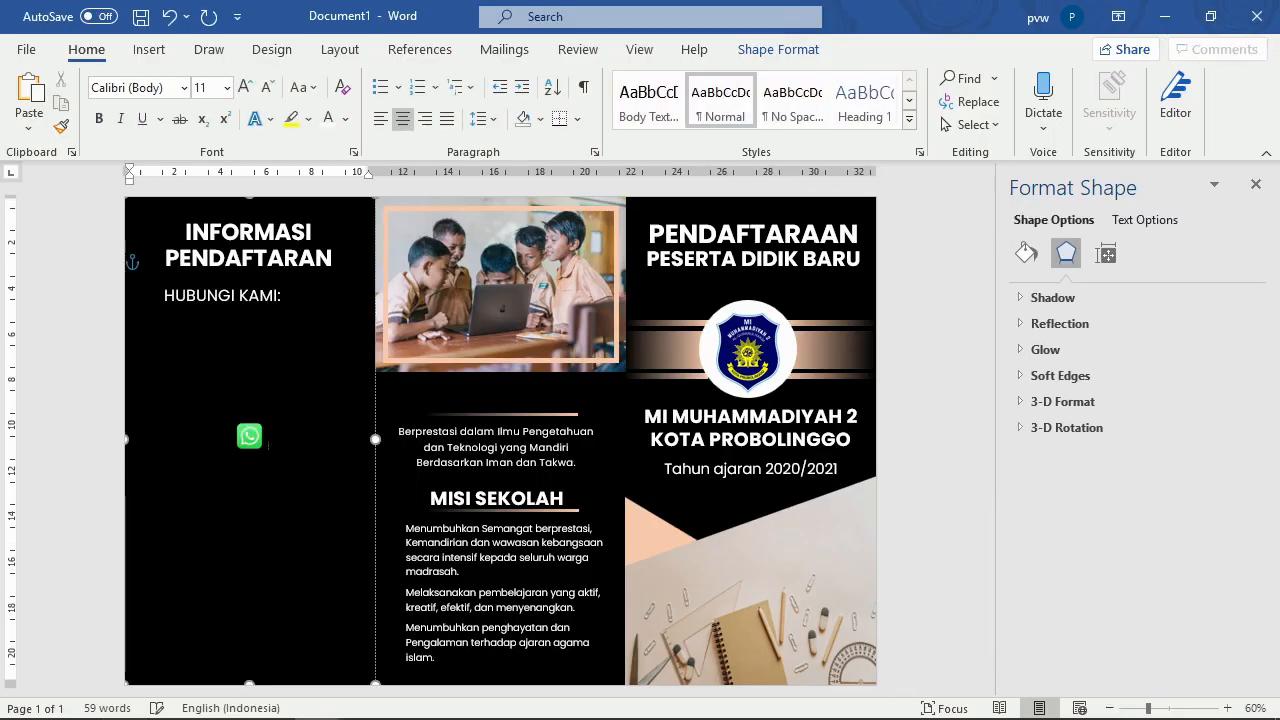
click(237, 436)
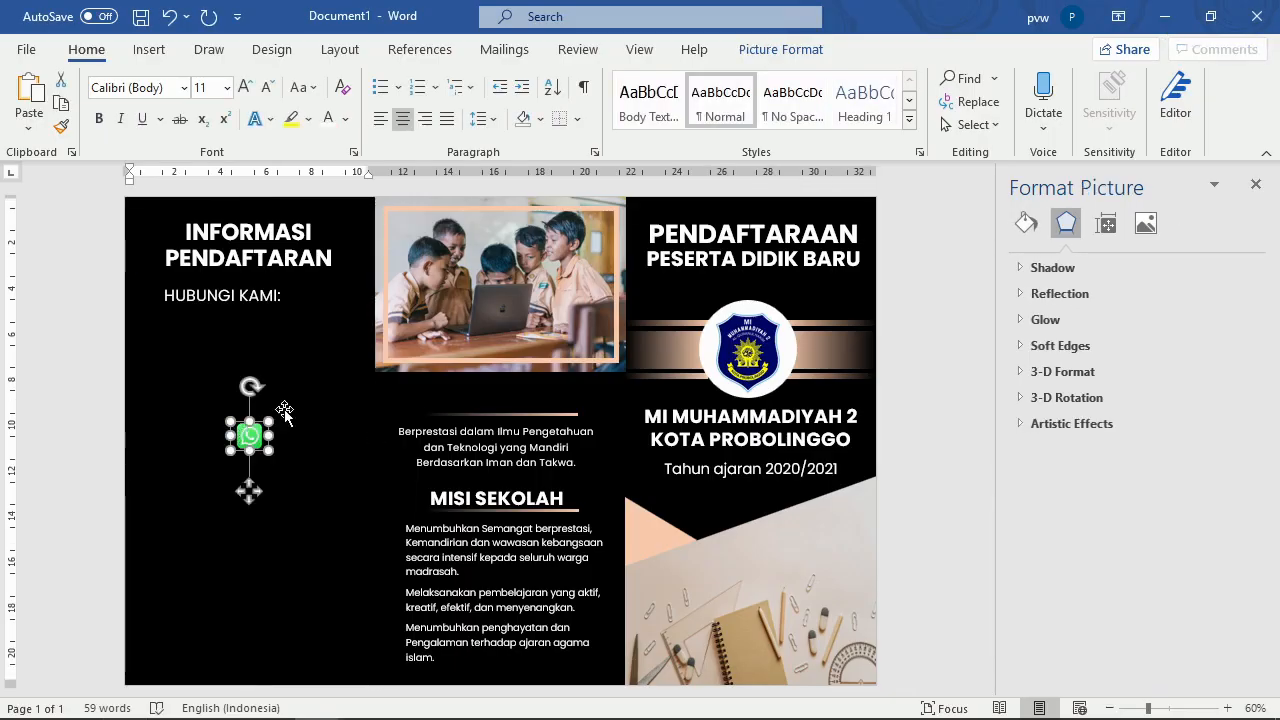
click(812, 50)
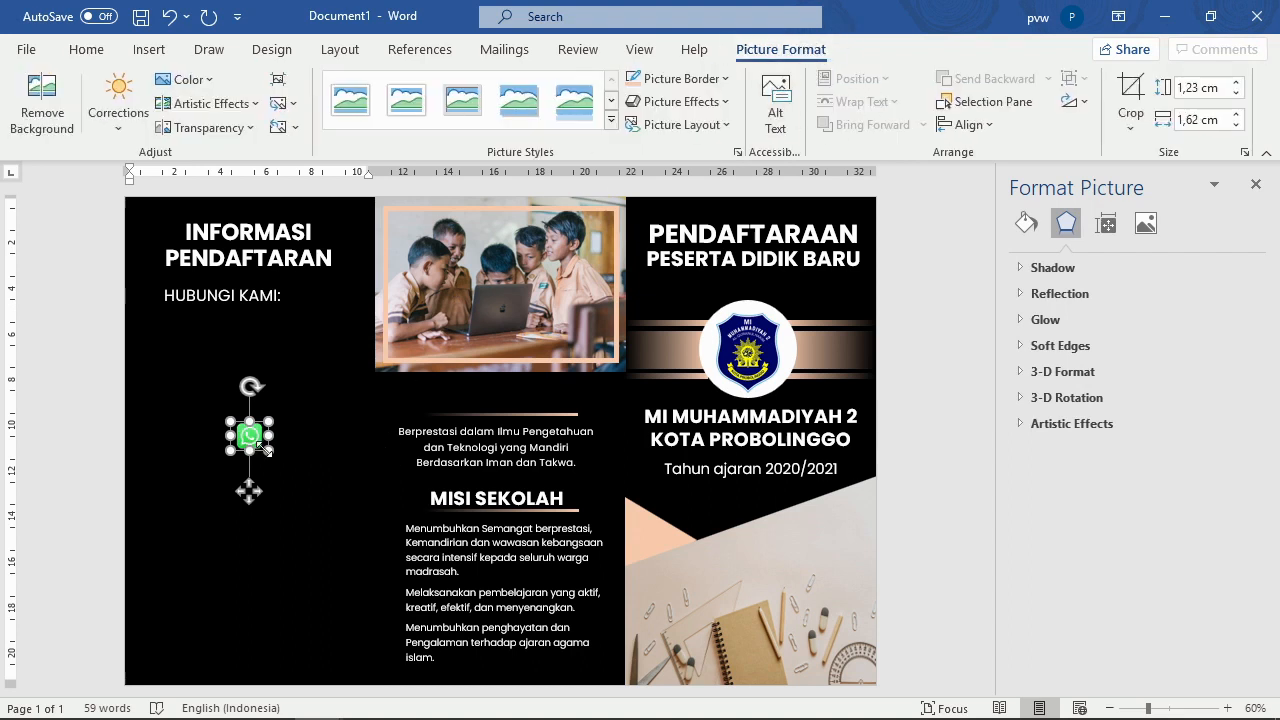
drag(265, 450, 325, 493)
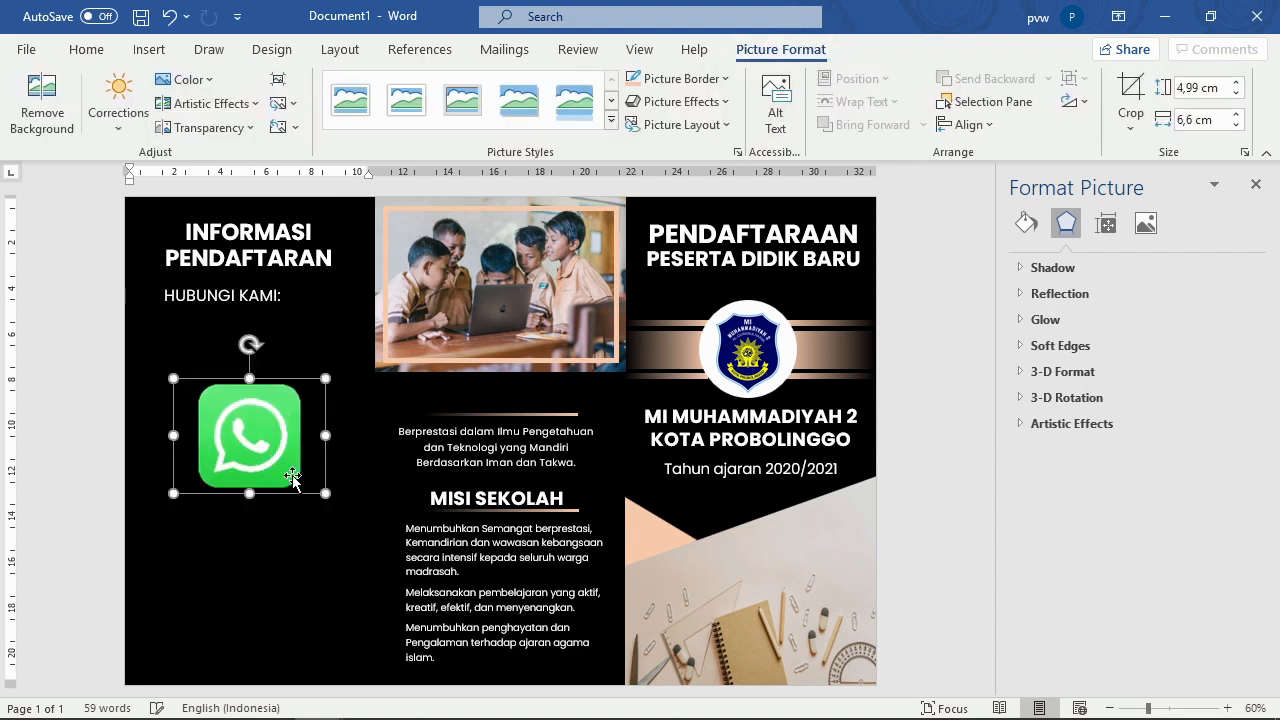
Step: Shrink the WhatsApp icon to 3.28 cm by 4.34 cm and delete it from the black panel
drag(235, 413, 262, 421)
right_click(255, 425)
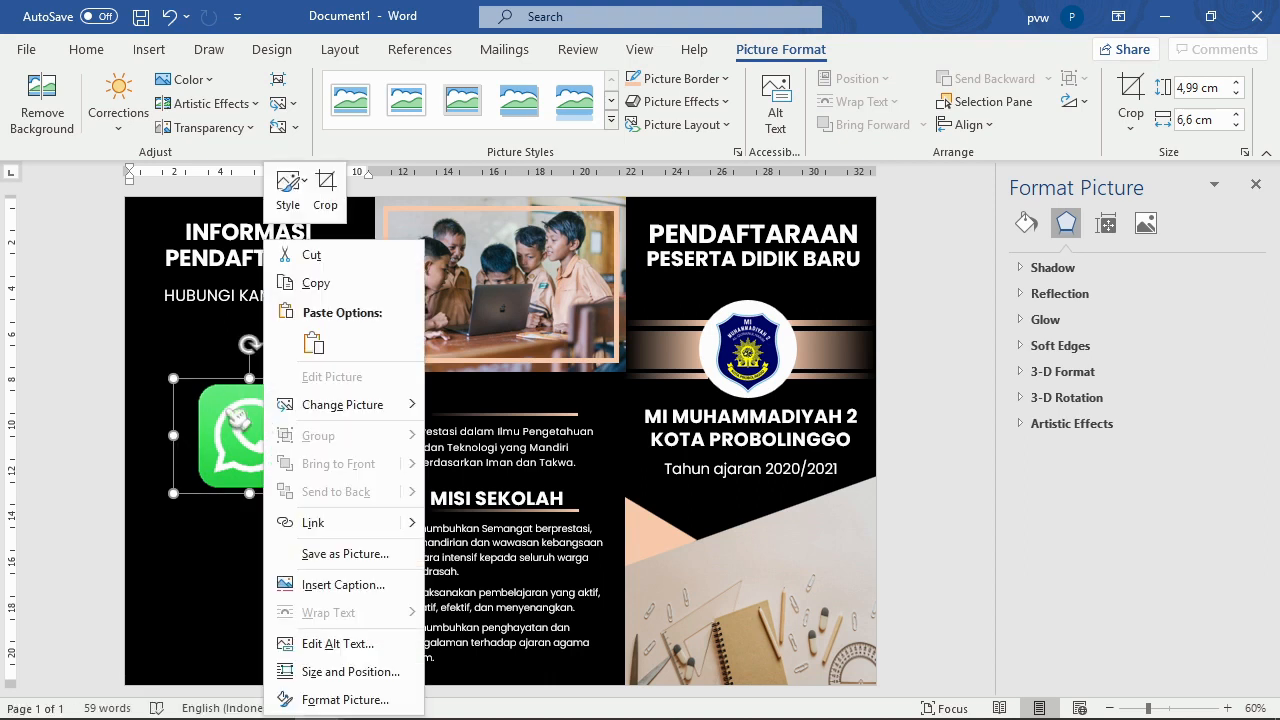
click(222, 418)
right_click(215, 433)
click(237, 427)
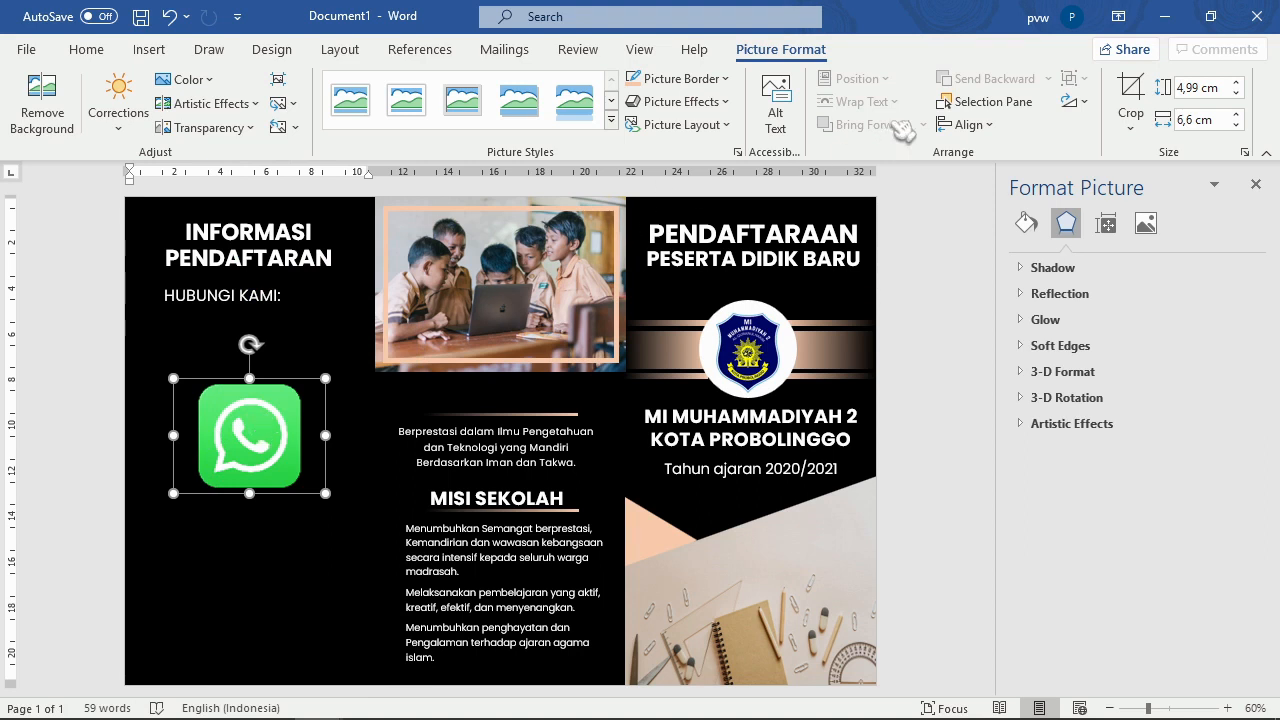
click(1026, 222)
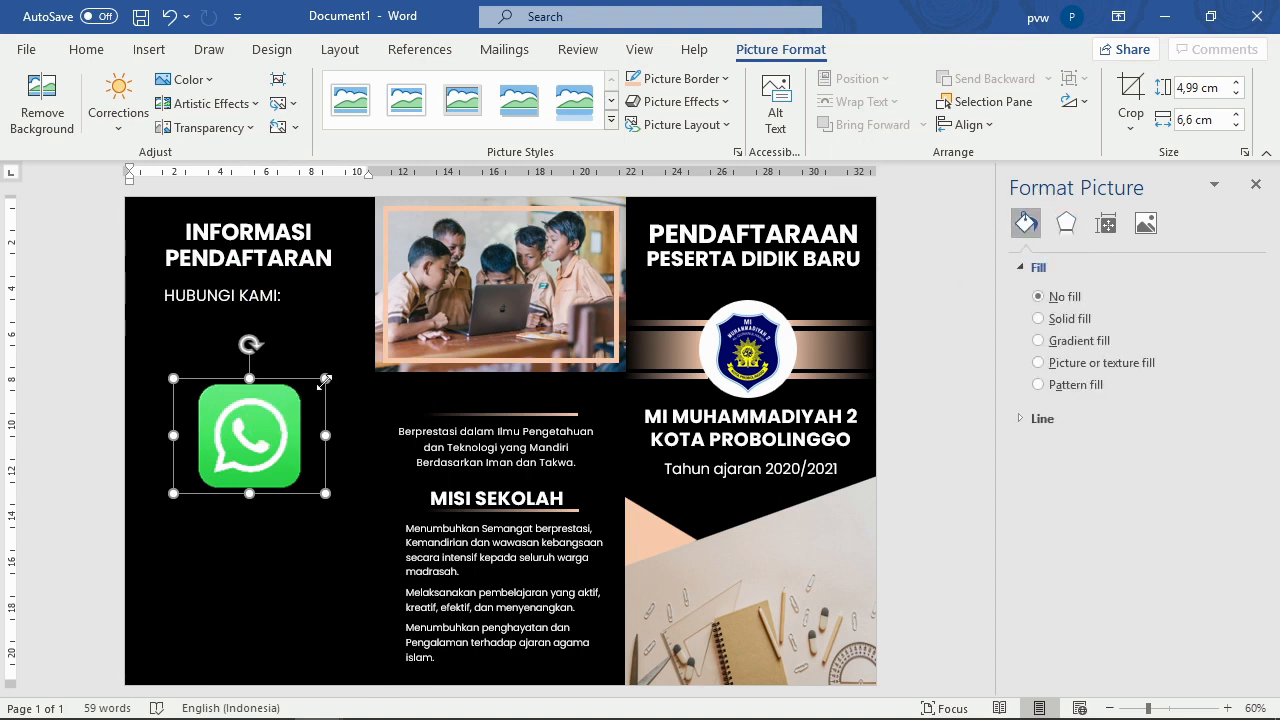
drag(324, 379, 301, 397)
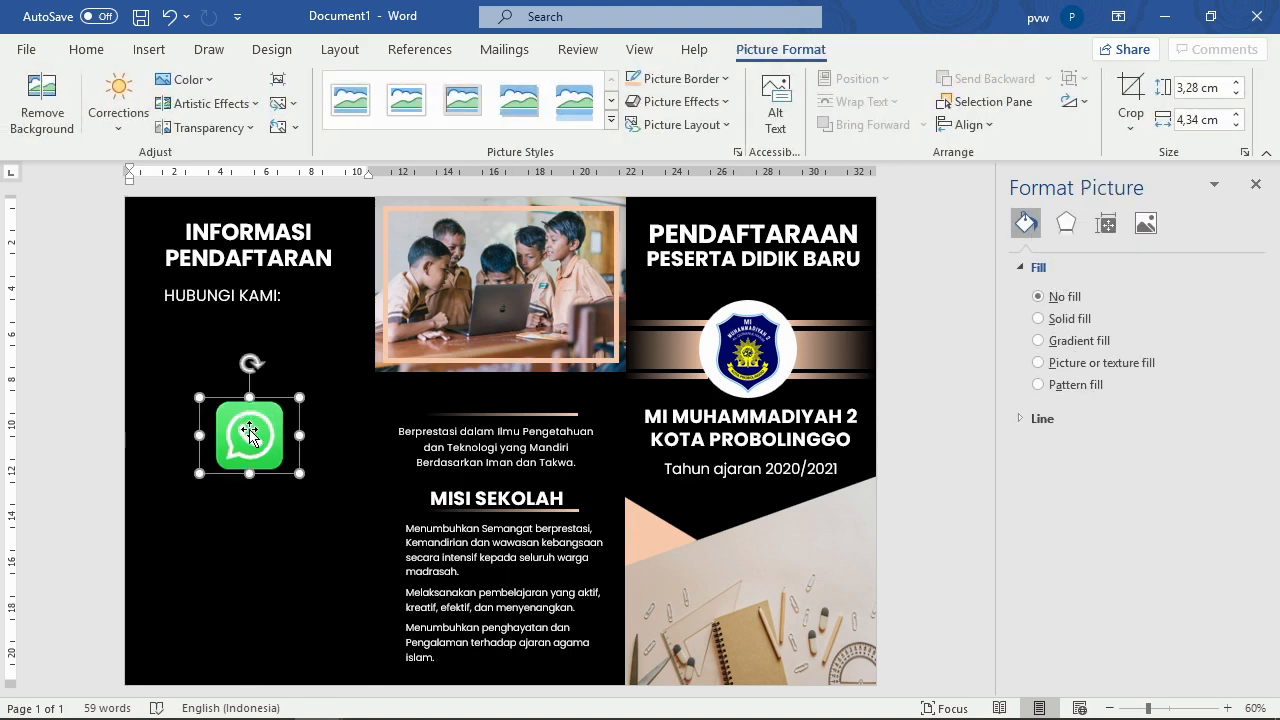
key(Delete)
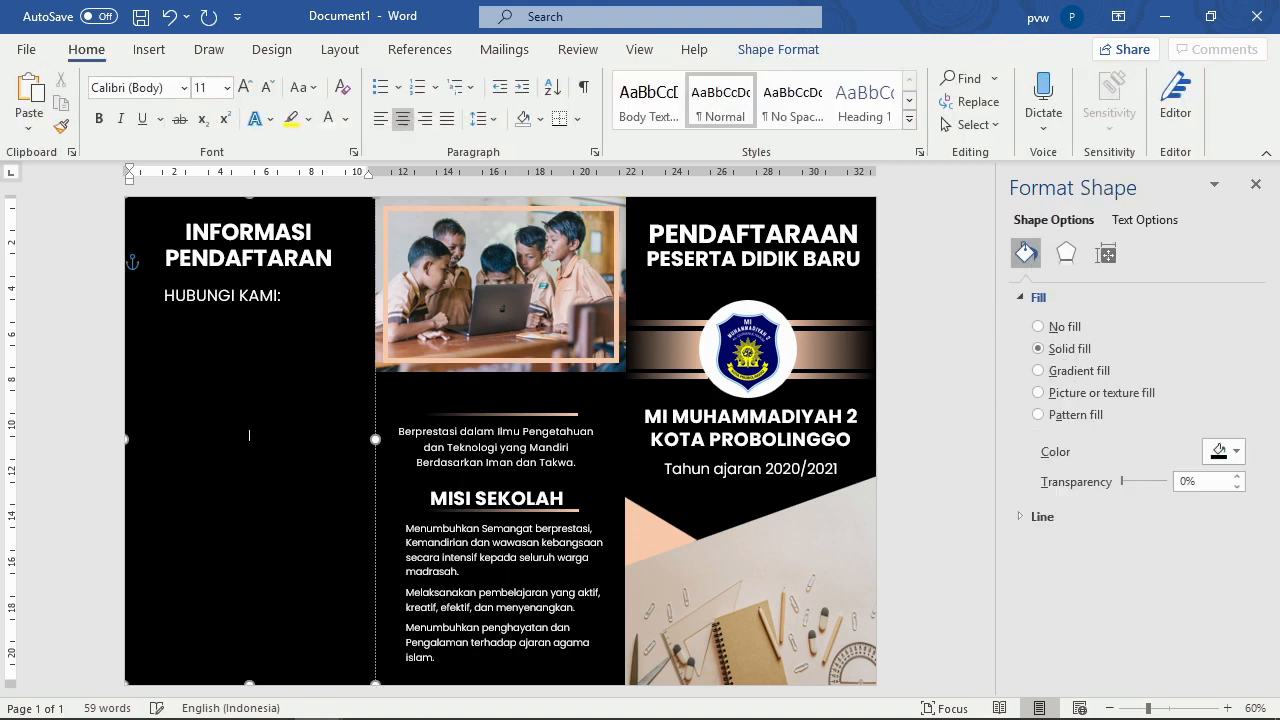
Step: Try pasting the WhatsApp icon into the text box below "MISI SEKOLAH", and undo the paste
click(488, 517)
key(ctrl+v)
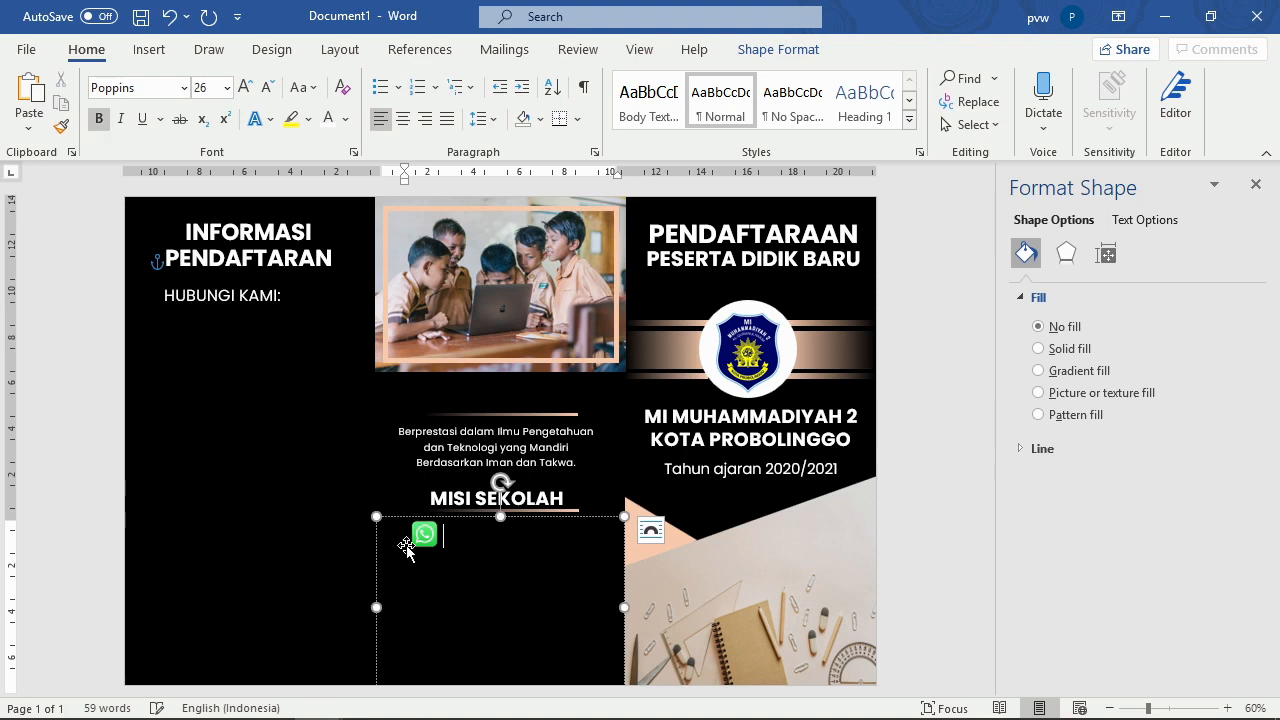
key(ctrl+z)
Step: Try to paste the WhatsApp icon into the page body outside the panel shapes, and undo the recent changes
click(917, 246)
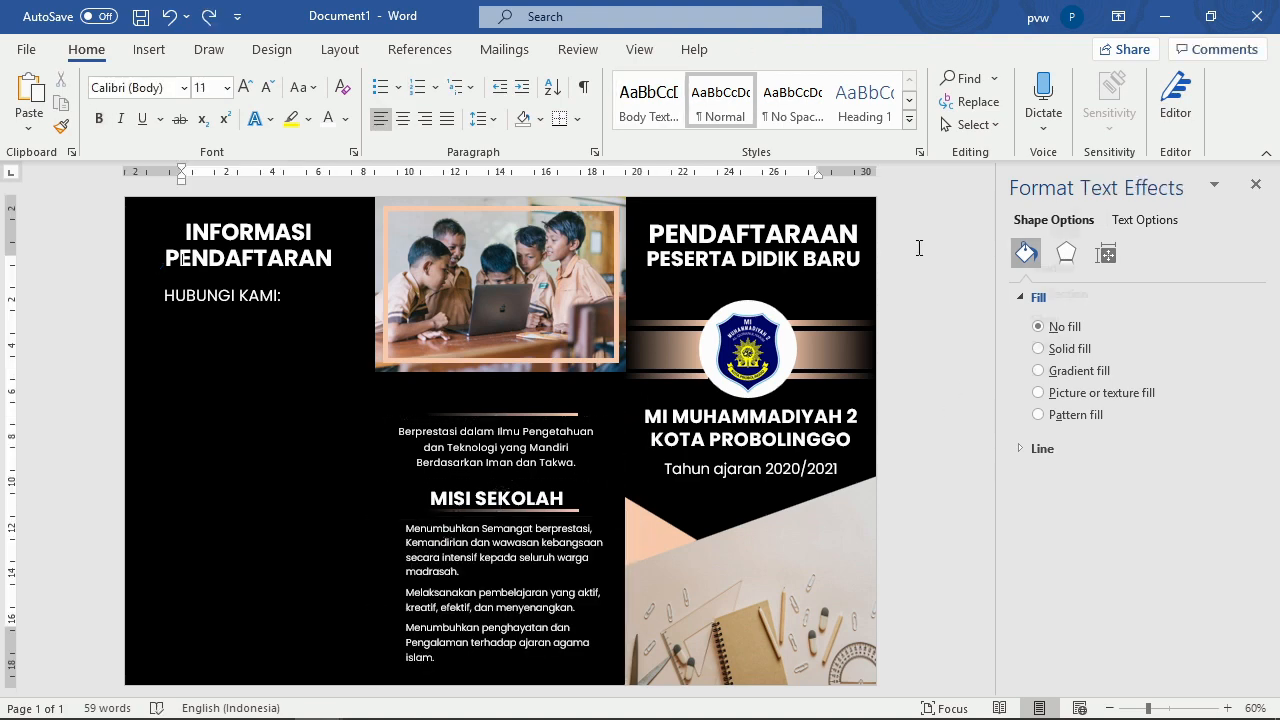
right_click(943, 325)
click(932, 339)
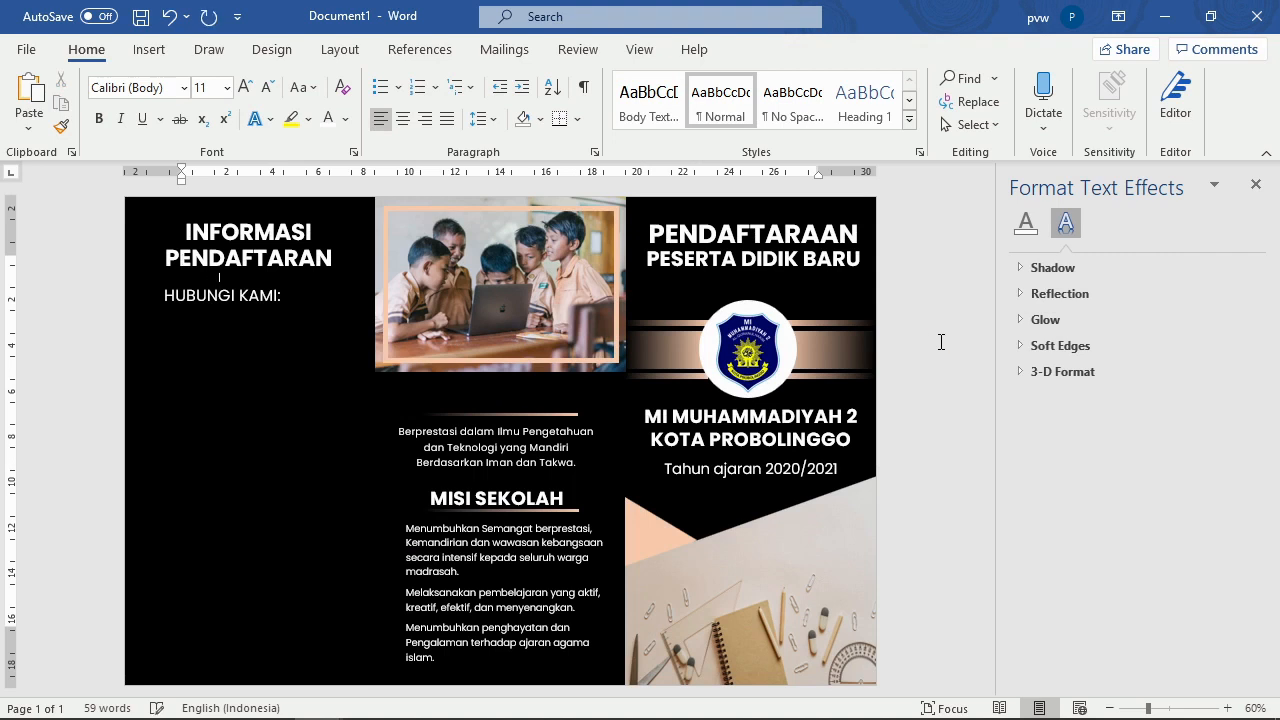
click(308, 362)
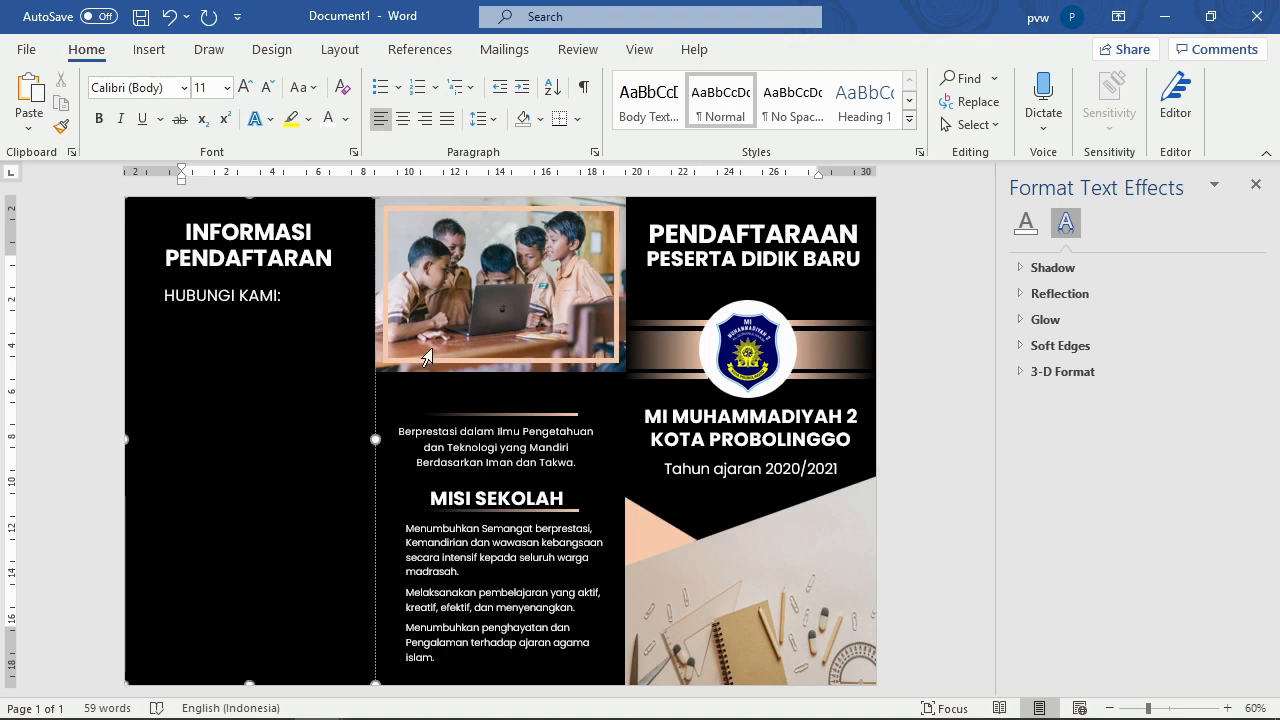
click(103, 400)
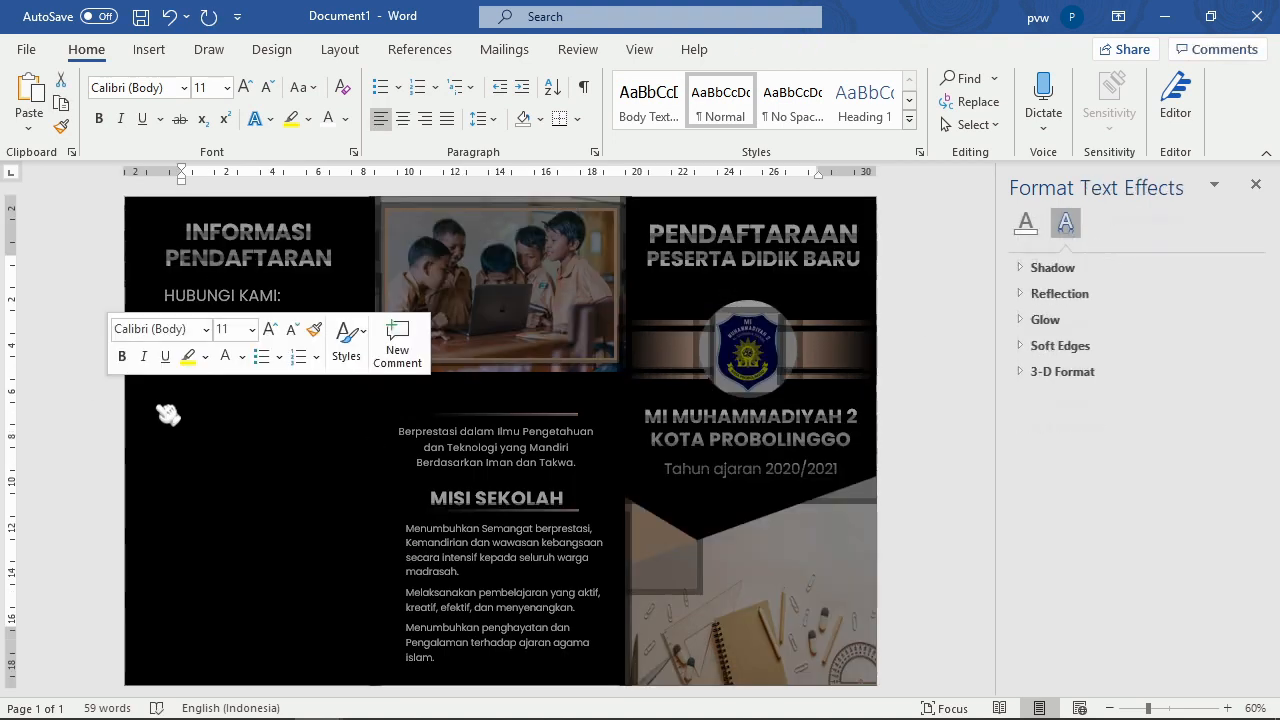
click(126, 424)
click(396, 432)
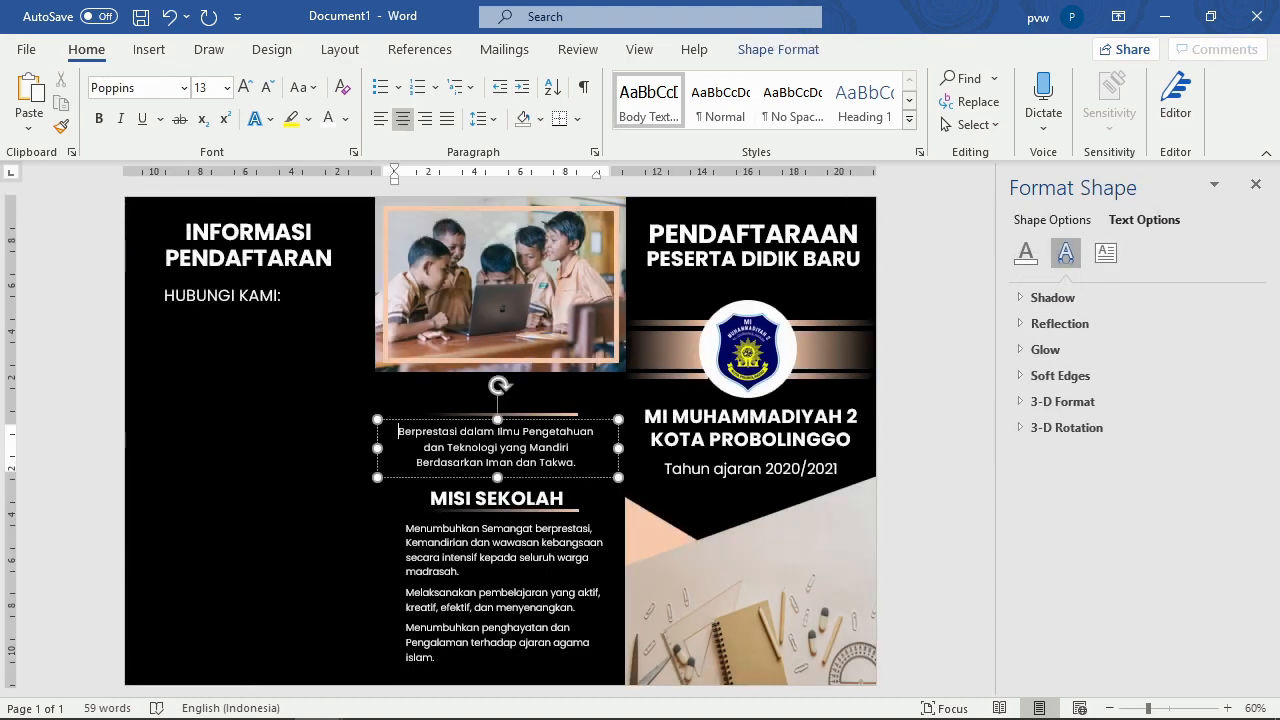
click(249, 434)
click(930, 440)
key(ctrl+v)
key(ctrl+z)
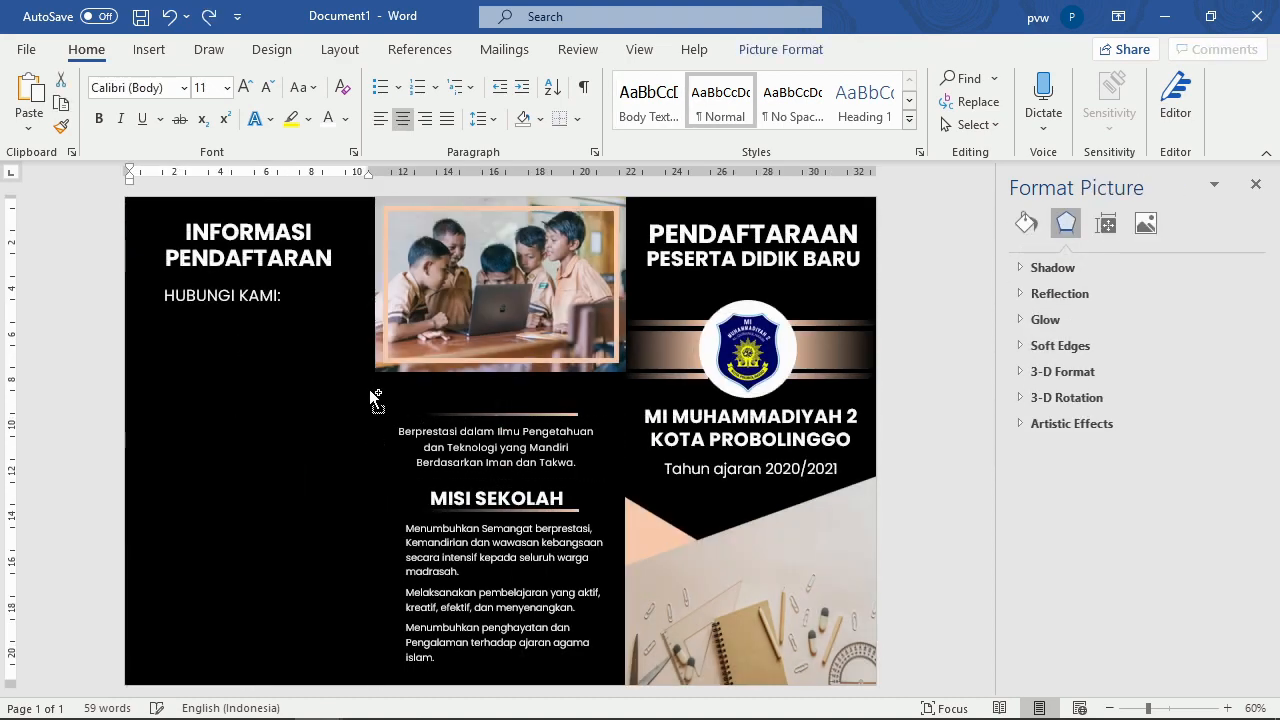
key(ctrl+z)
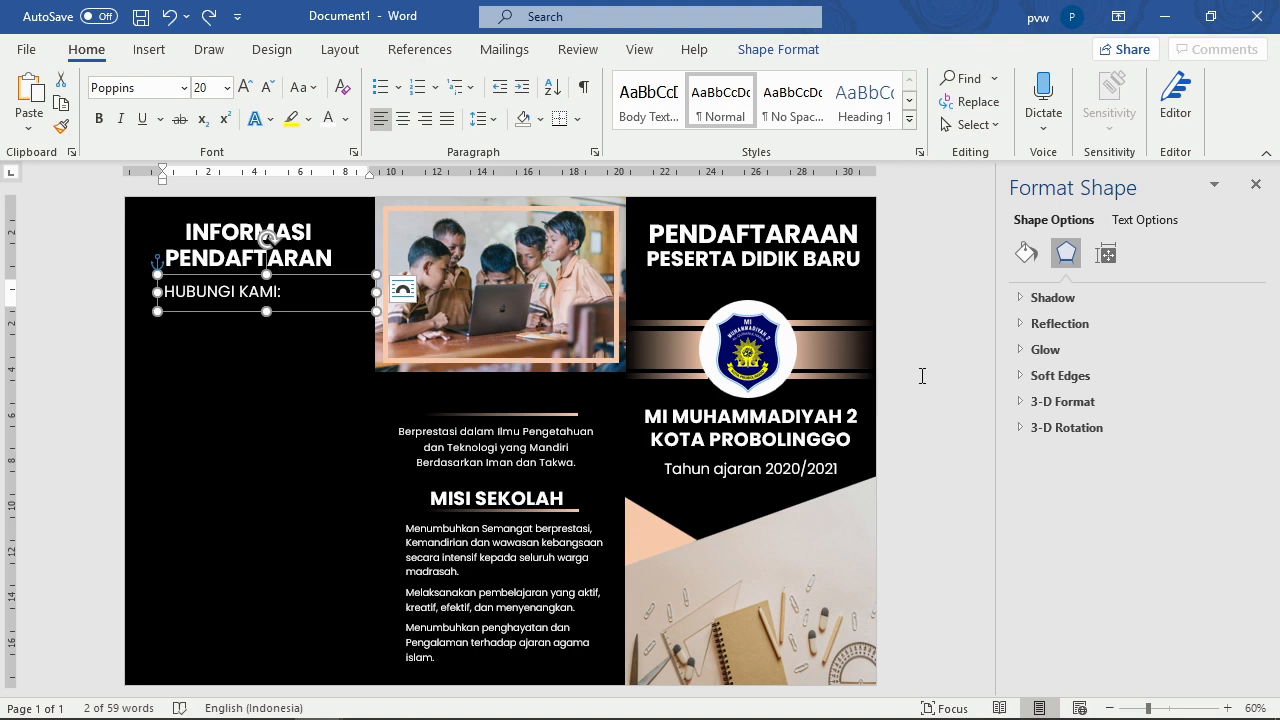
Step: Put the WhatsApp icon in the page body and move the black information panel aside to uncover it
click(920, 371)
drag(303, 414, 526, 438)
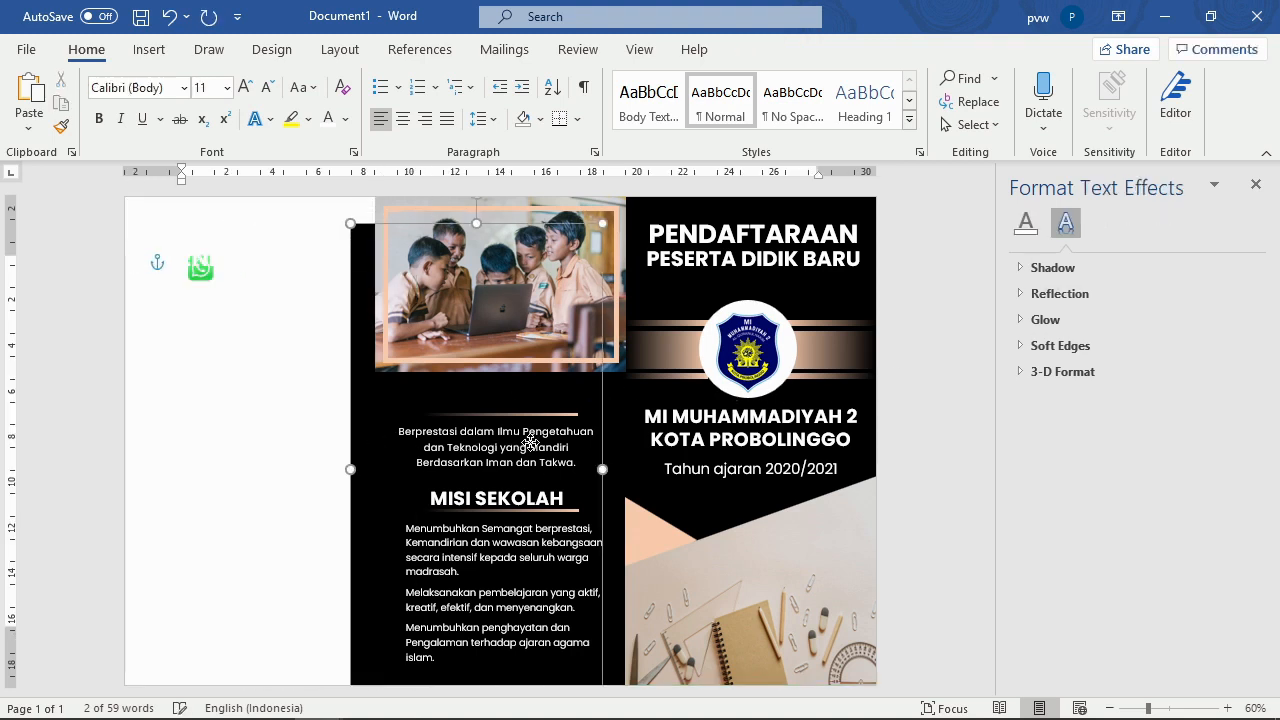
key(ctrl+z)
drag(292, 364, 477, 368)
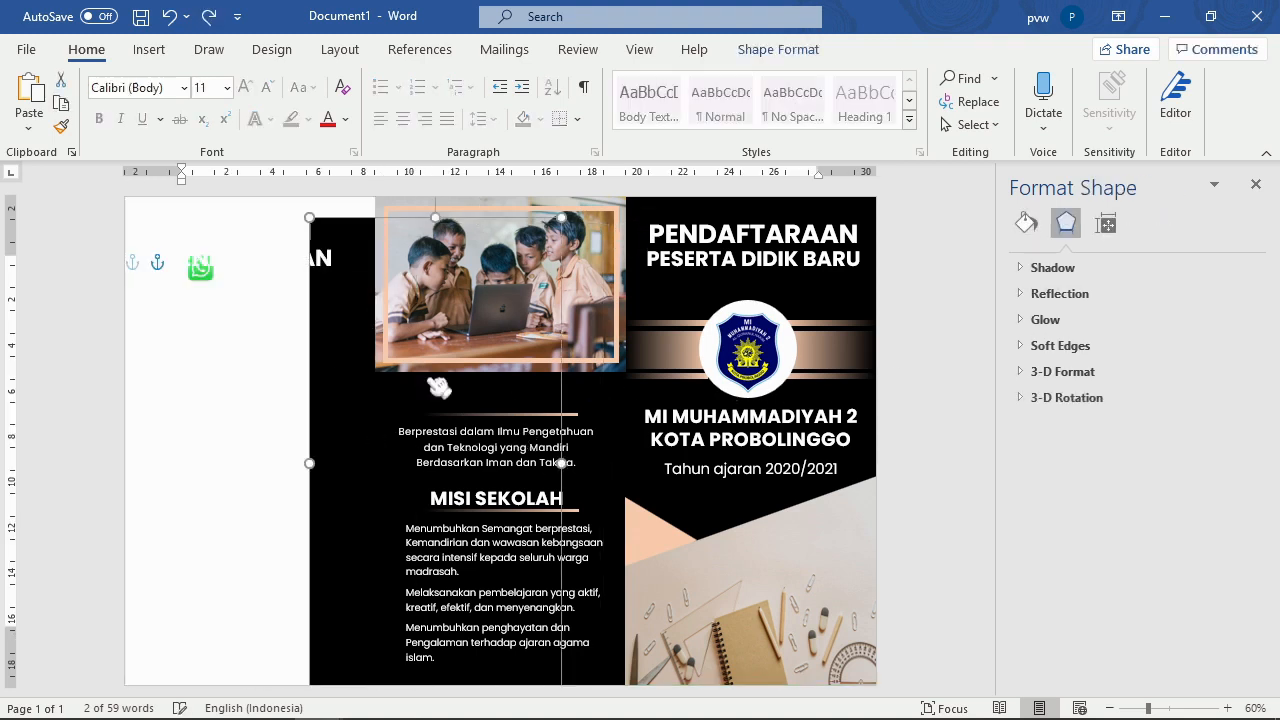
Step: Move the "PENDAFTARAN" heading's text box aside so it no longer covers the WhatsApp icon
click(201, 276)
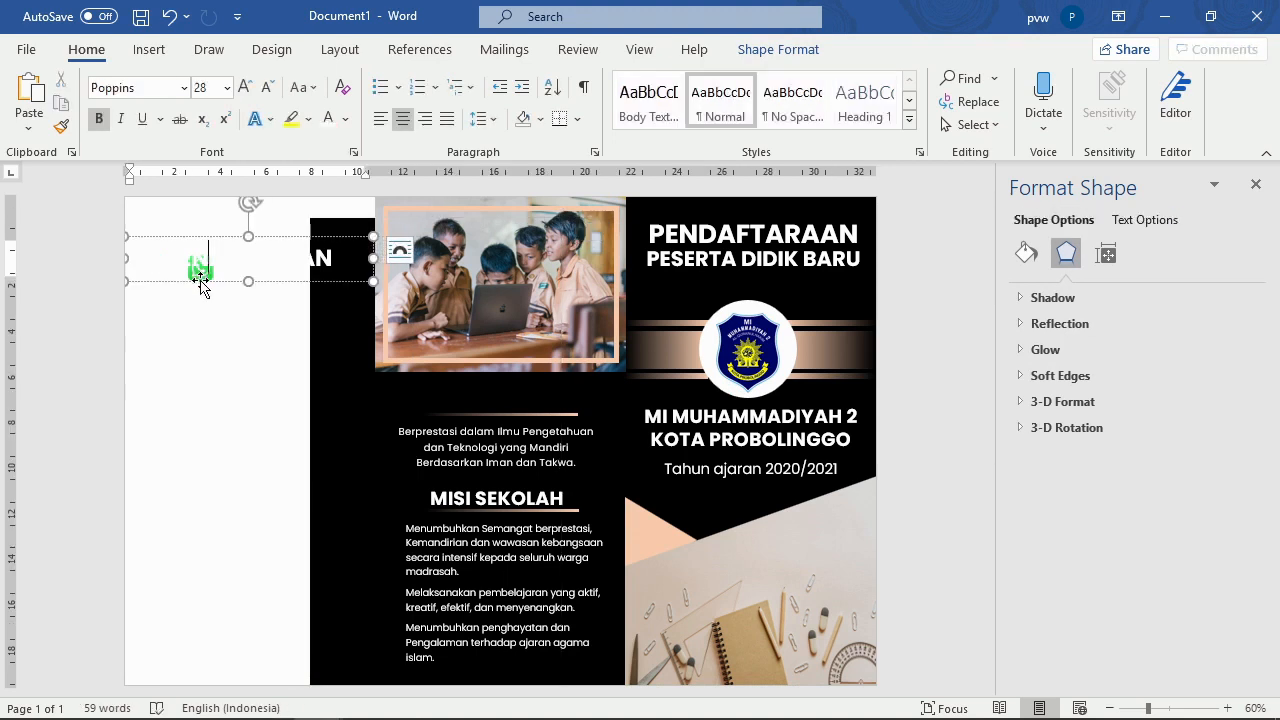
click(204, 288)
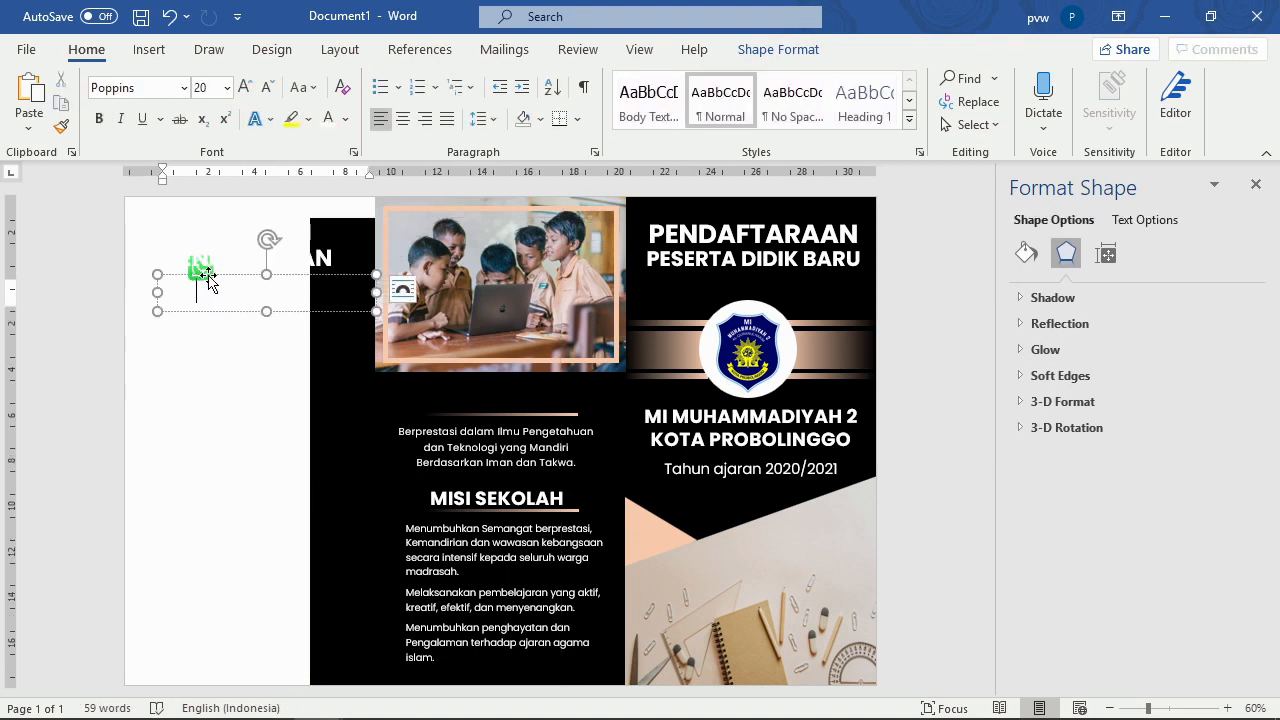
click(207, 279)
click(205, 266)
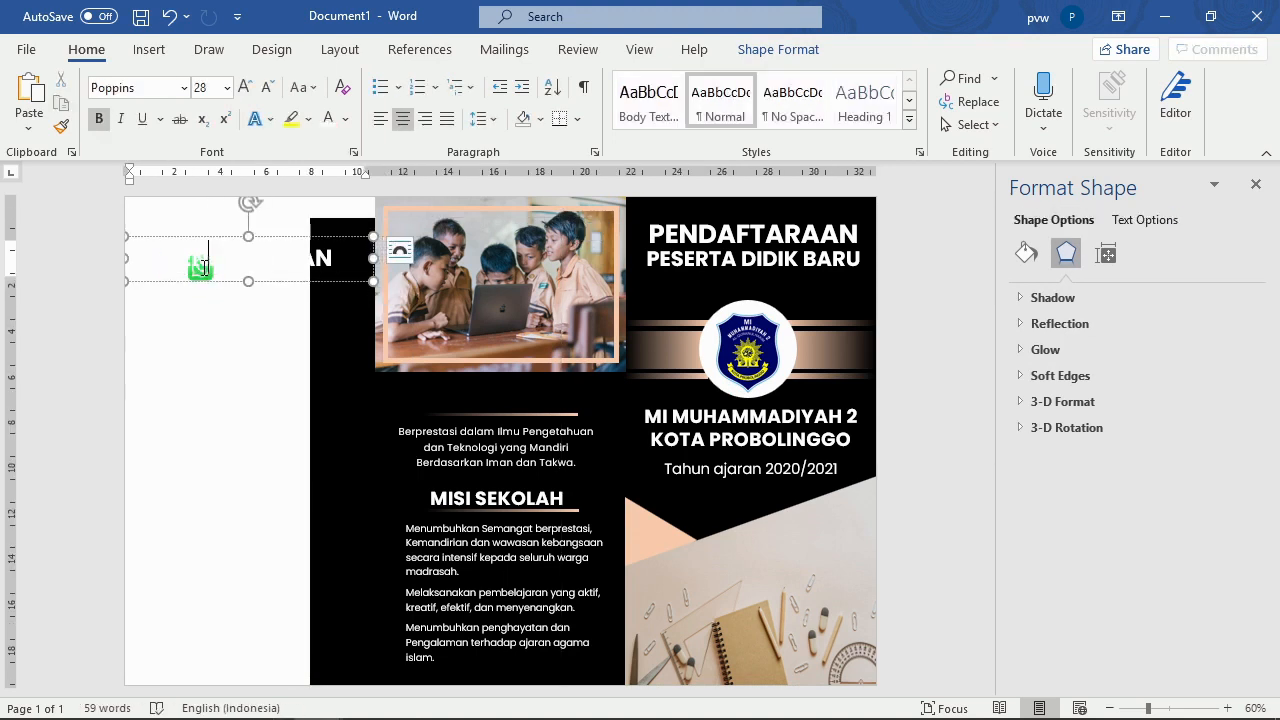
drag(201, 281, 321, 265)
Step: Select the WhatsApp icon and set its text wrapping so that it floats in front of the text
click(201, 267)
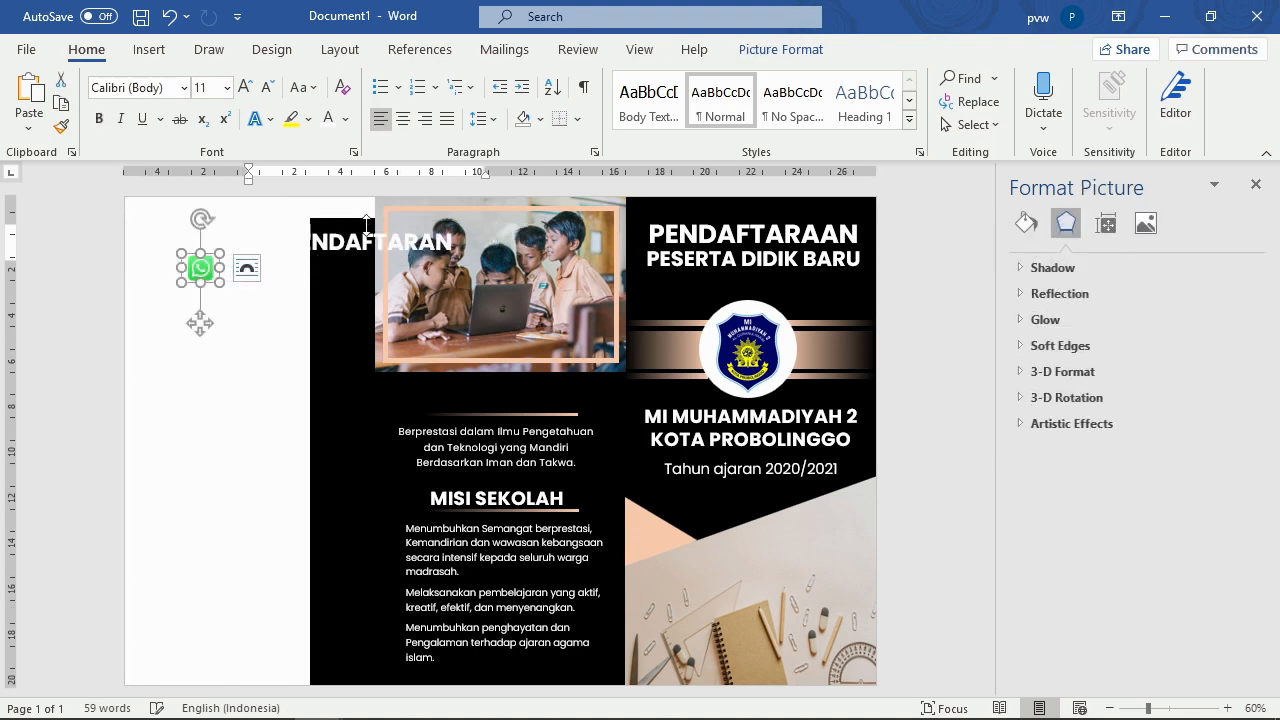
click(812, 50)
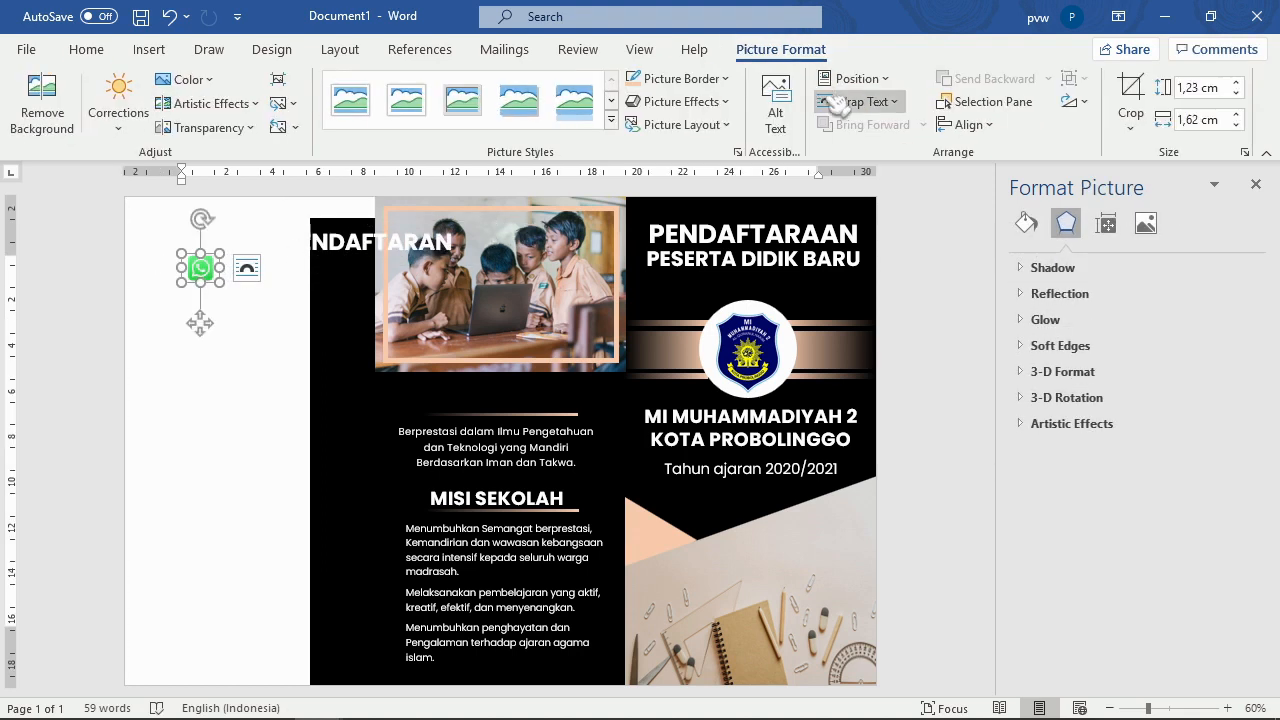
click(857, 101)
click(900, 302)
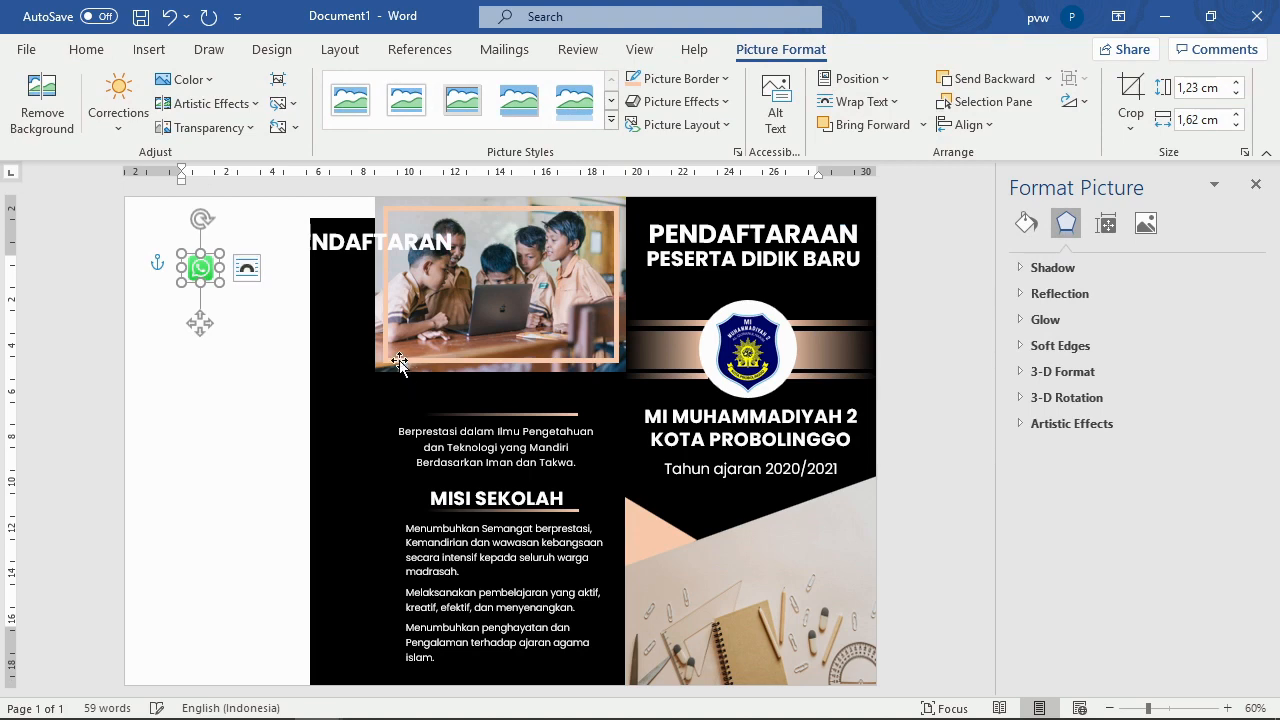
Step: Move the black panel back to the left third of the page and place the WhatsApp icon under "HUBUNGI KAMI:"
drag(336, 337, 141, 297)
click(201, 267)
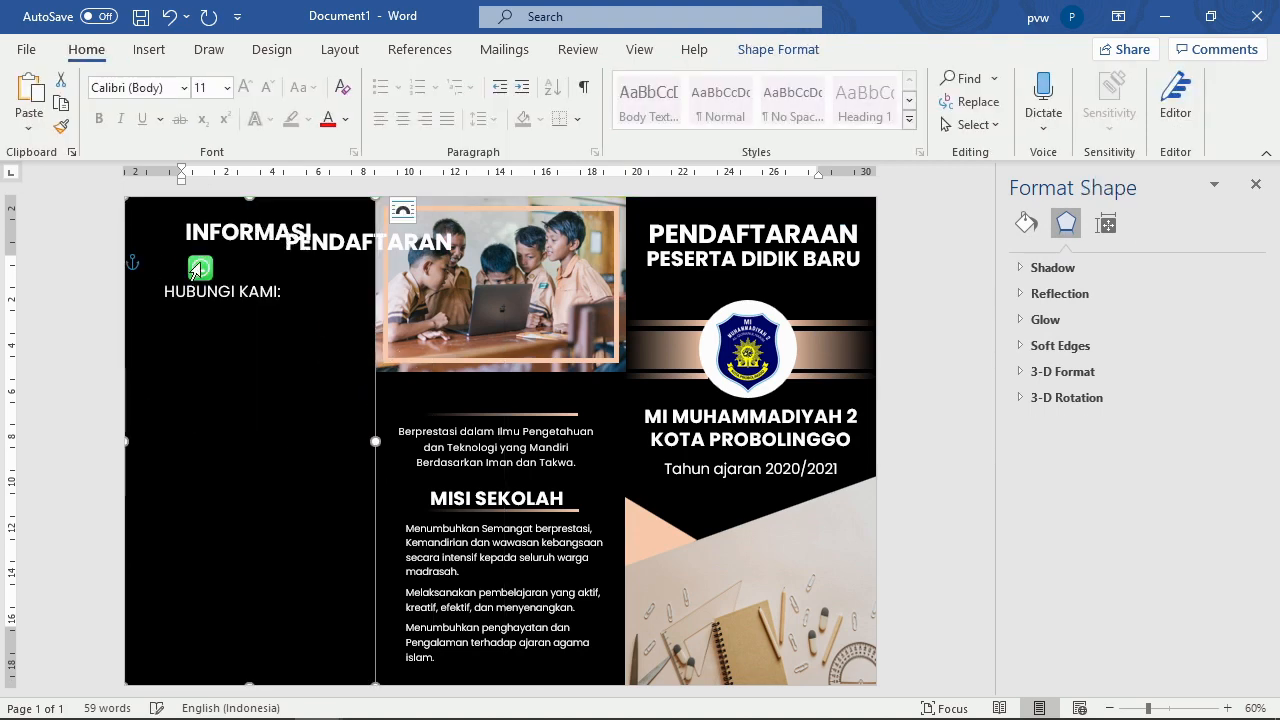
drag(201, 267, 177, 322)
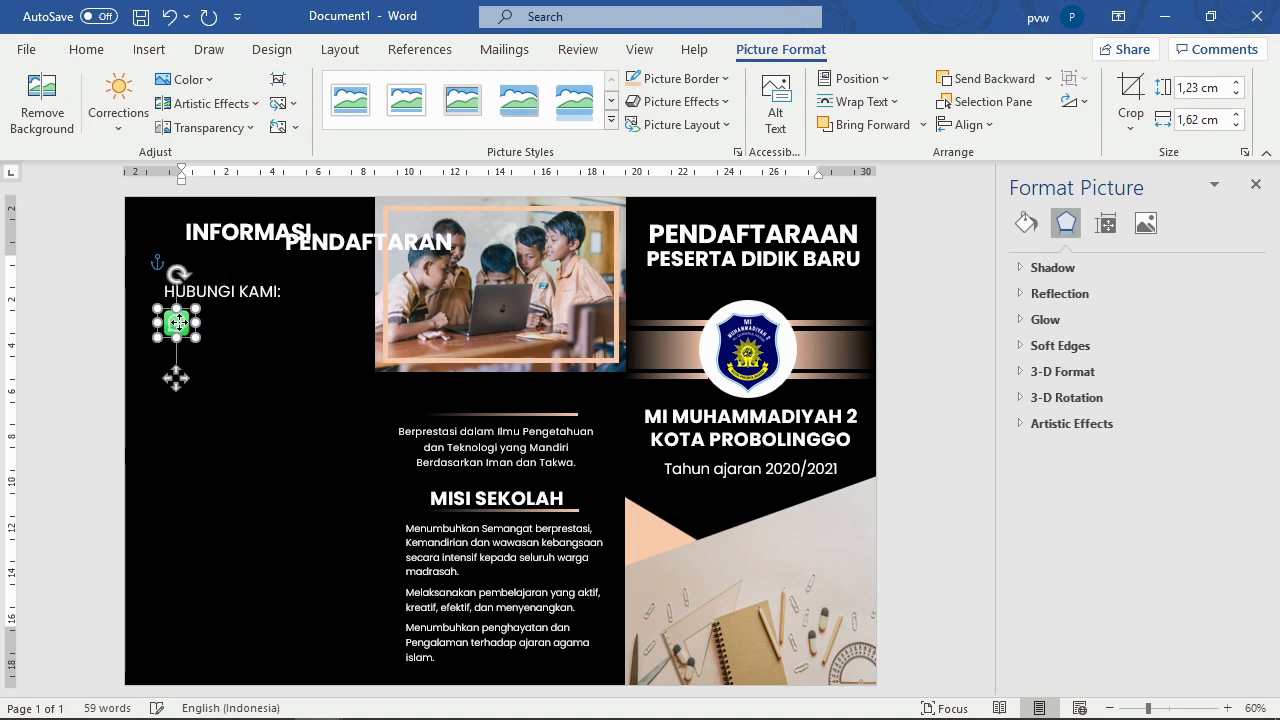
Step: Move the "PENDAFTARAN" heading back to its centred place directly under "INFORMASI"
click(323, 240)
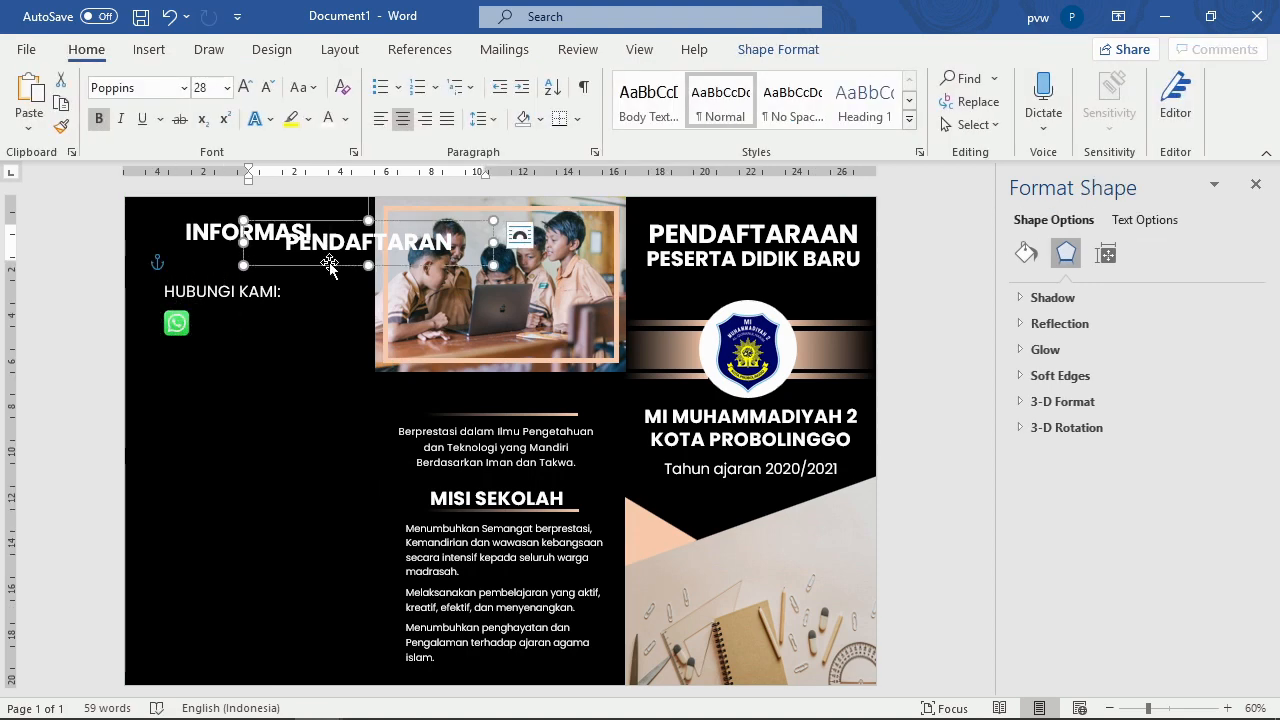
drag(291, 262, 171, 277)
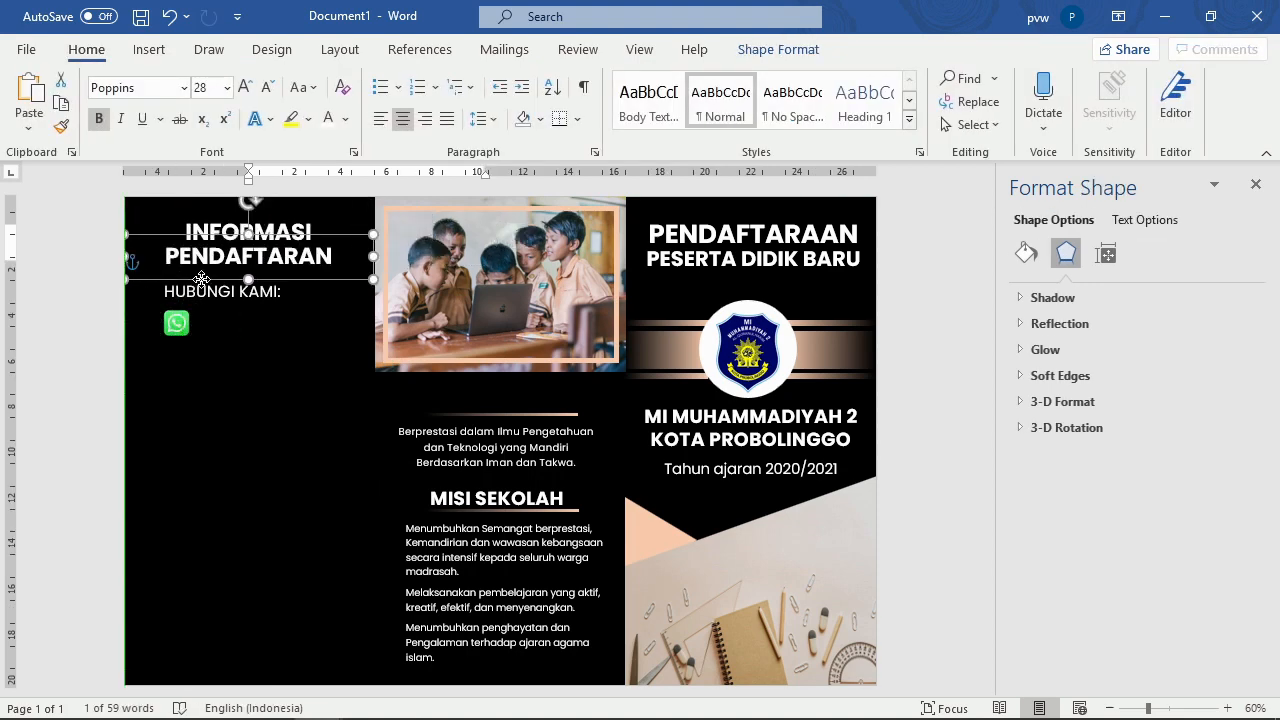
click(236, 327)
click(235, 325)
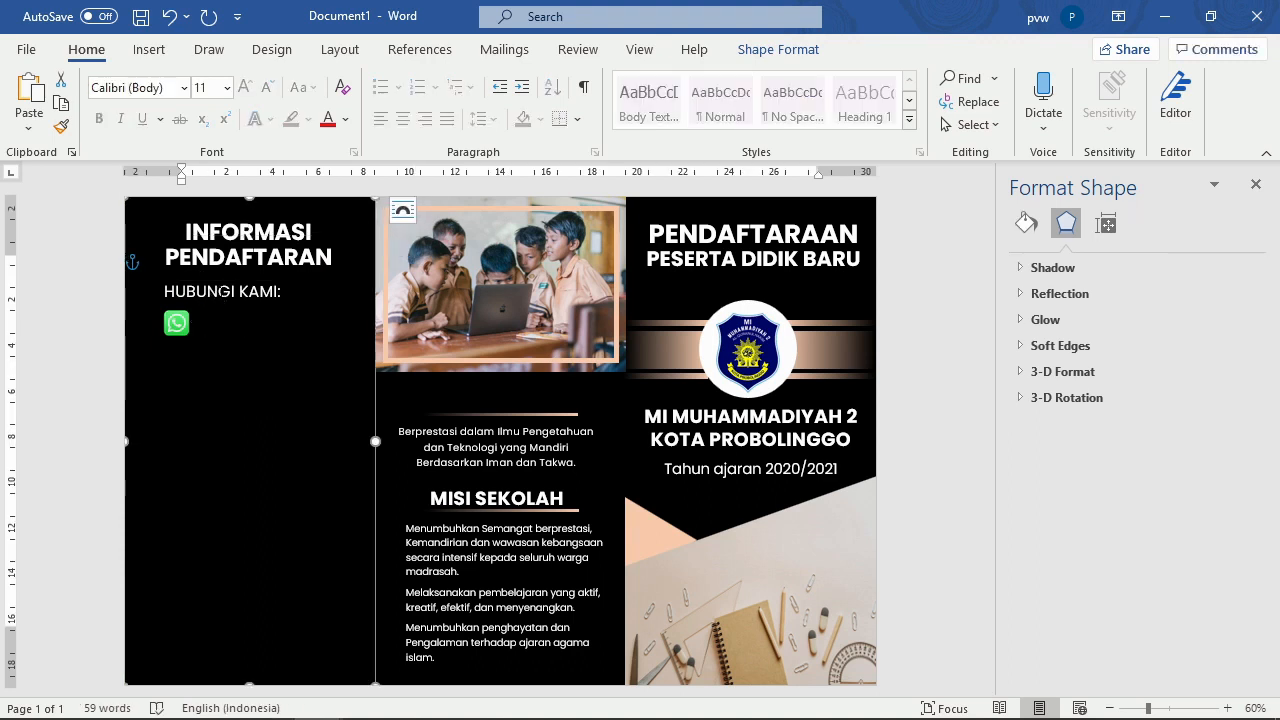
Step: Duplicate the "HUBUNGI KAMI:" text box, place the copy beside the WhatsApp icon, and replace its text with the contact's phone number and name
click(220, 291)
click(227, 313)
key(ctrl+c)
key(ctrl+v)
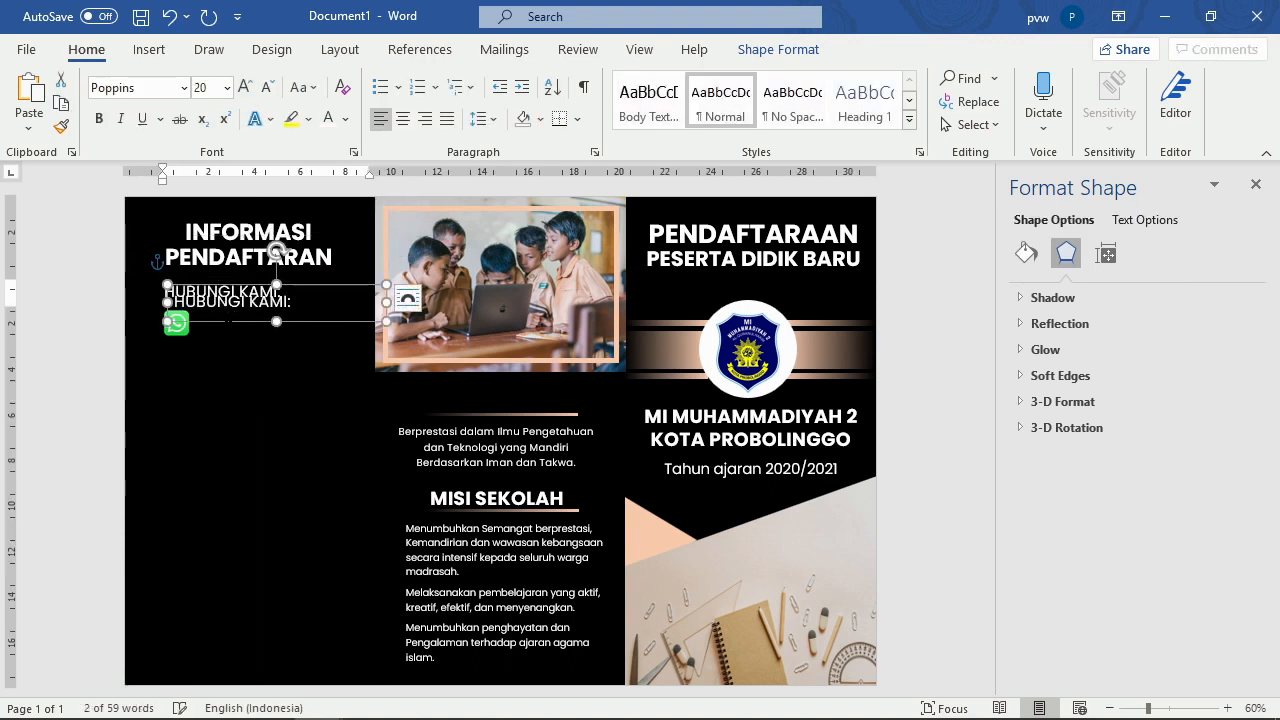
drag(224, 323, 259, 343)
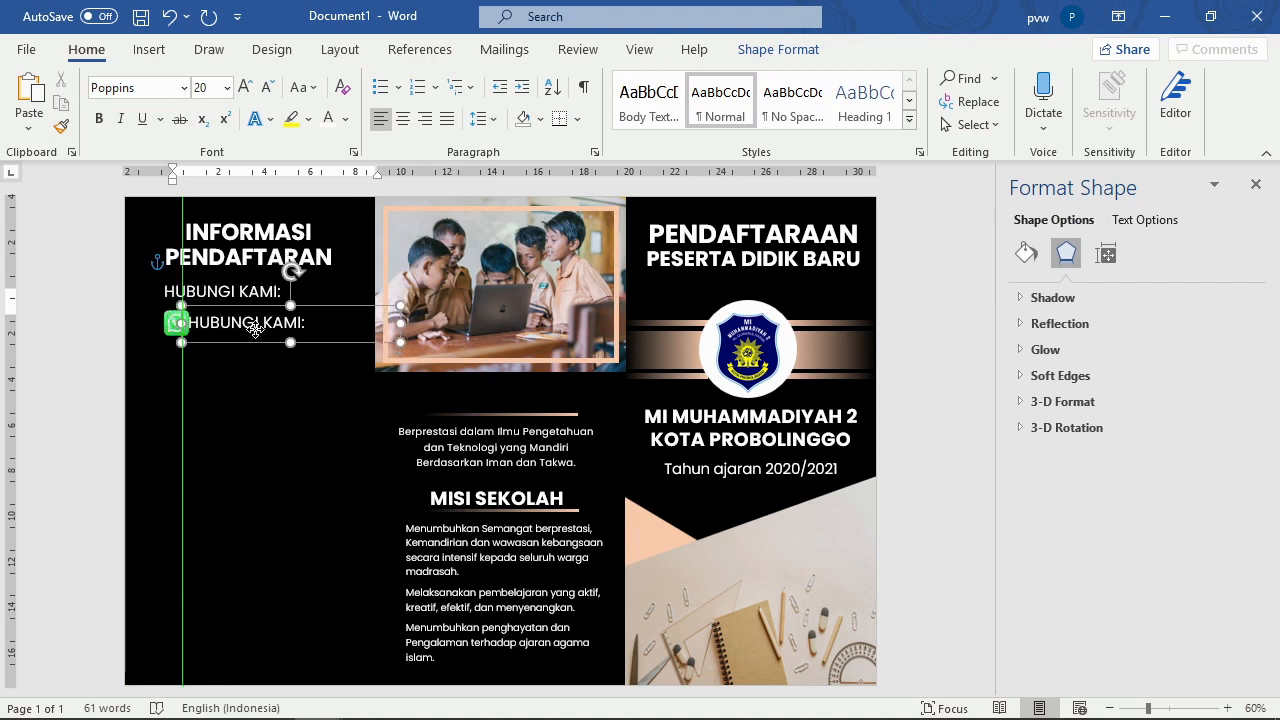
triple_click(256, 322)
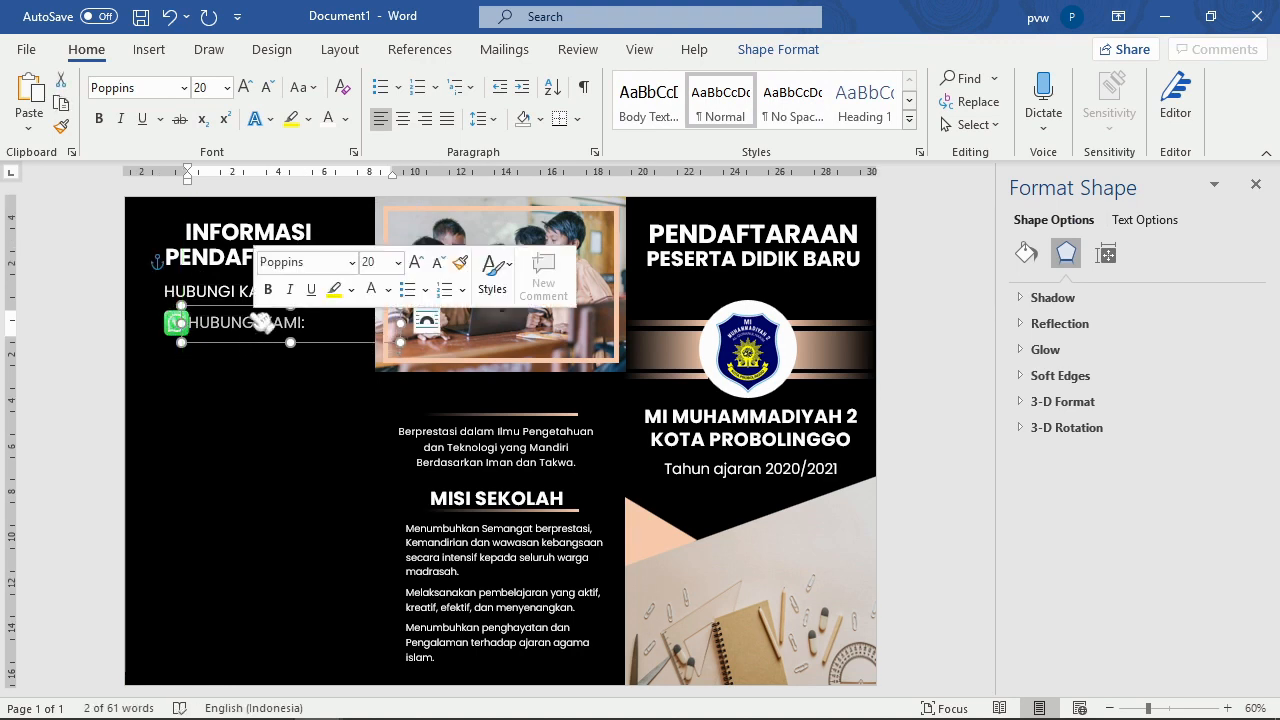
text(08969969XXX / Rofiq)
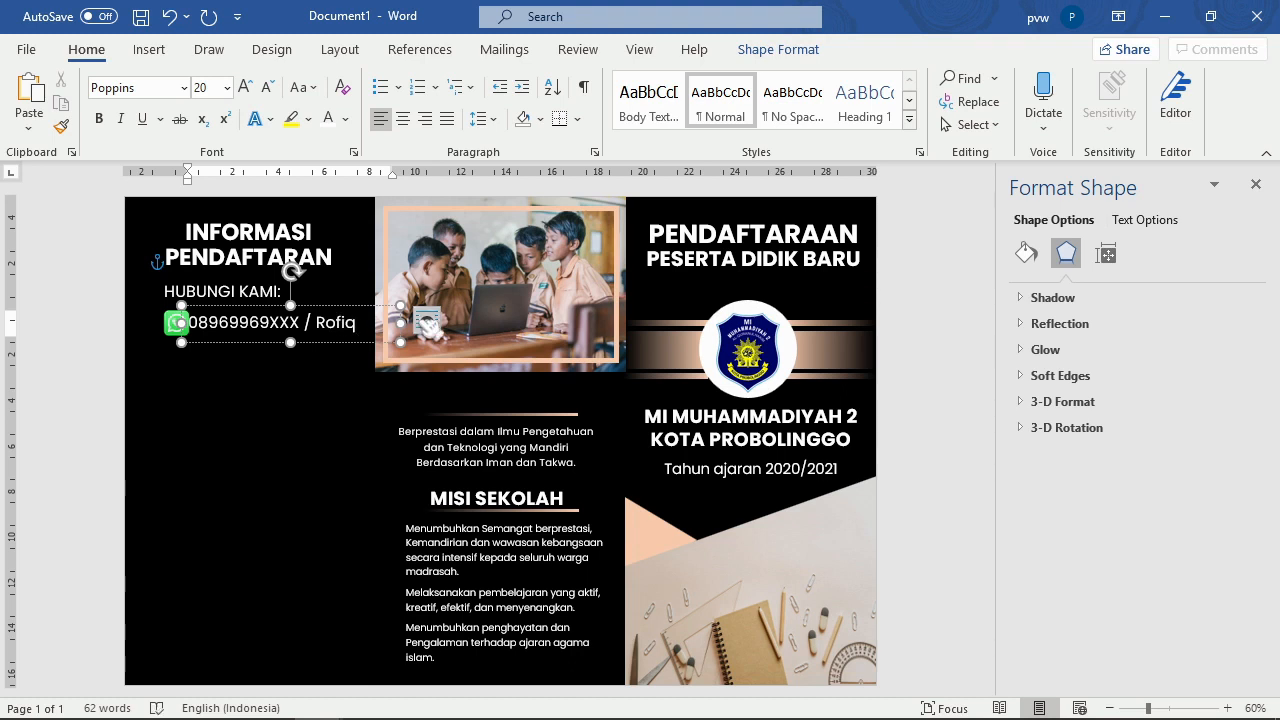
Step: Narrow the contact number's text box to fit the panel and nudge it slightly away from the WhatsApp icon, level with it
drag(400, 322, 368, 322)
click(302, 341)
key(Right)
key(Right)
key(Right)
key(Right)
key(Right)
key(Right)
key(Right)
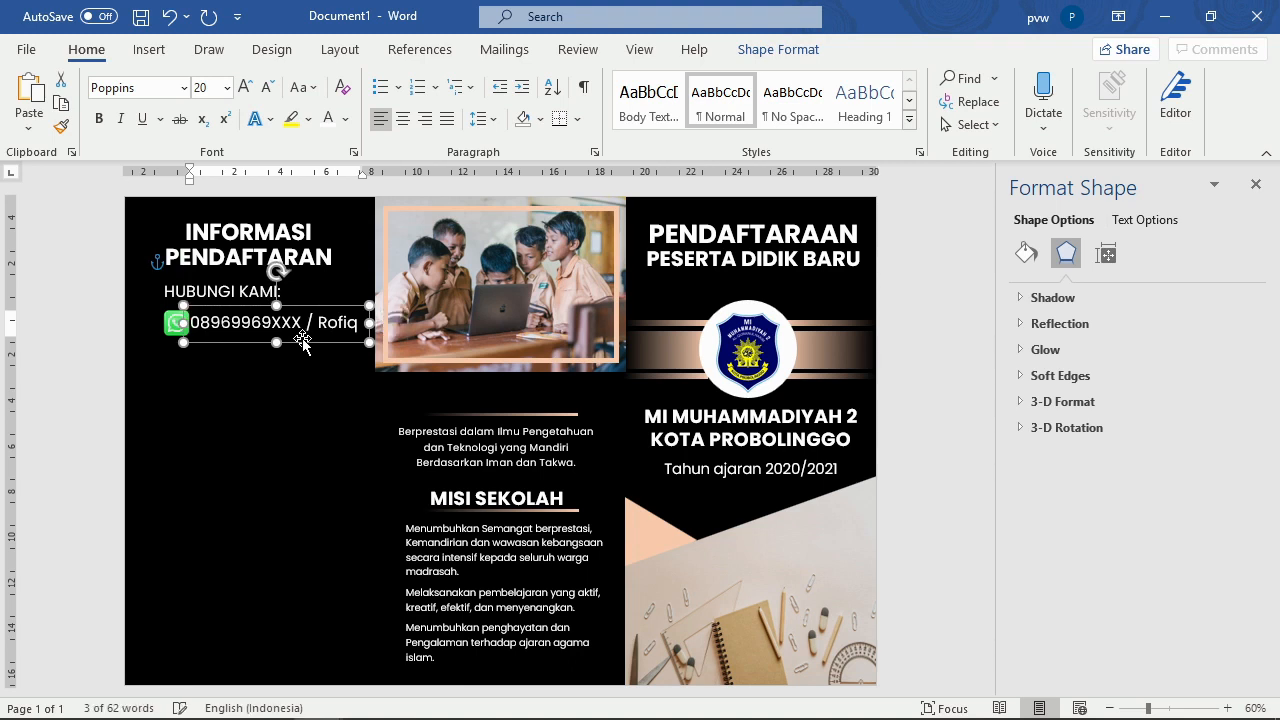
key(Up)
key(Left)
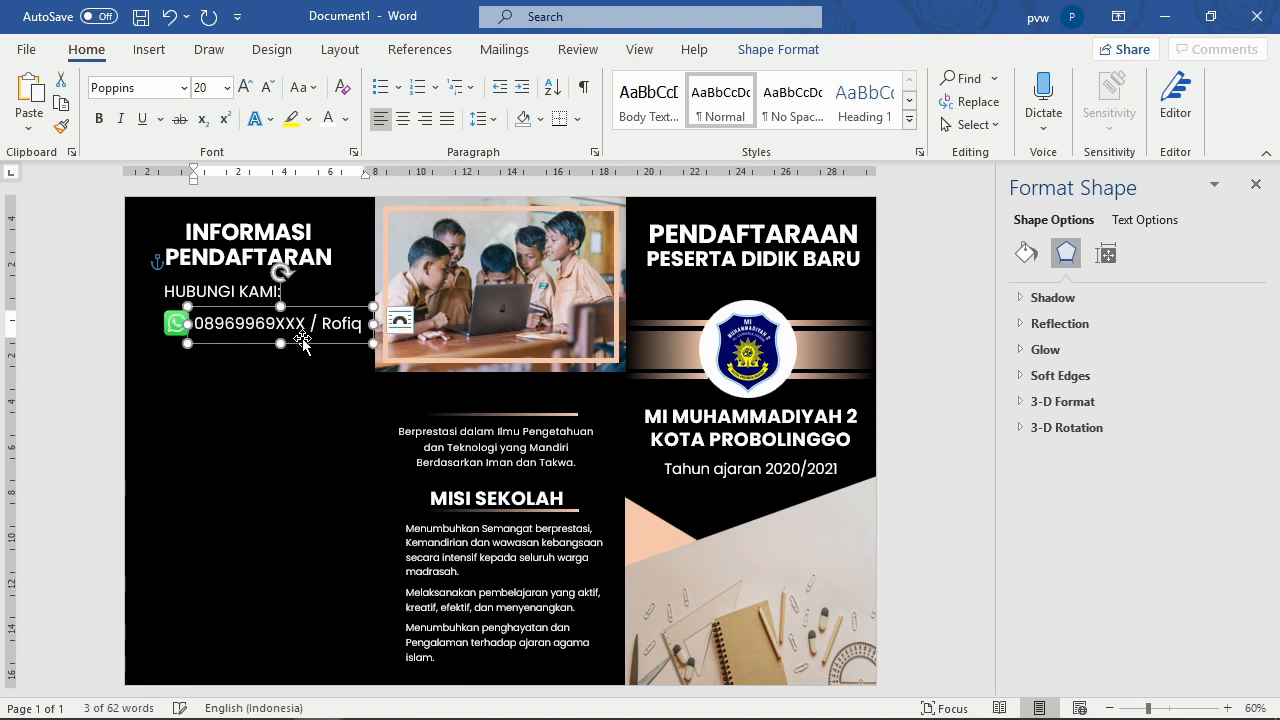
key(Down)
key(Down)
triple_click(34, 396)
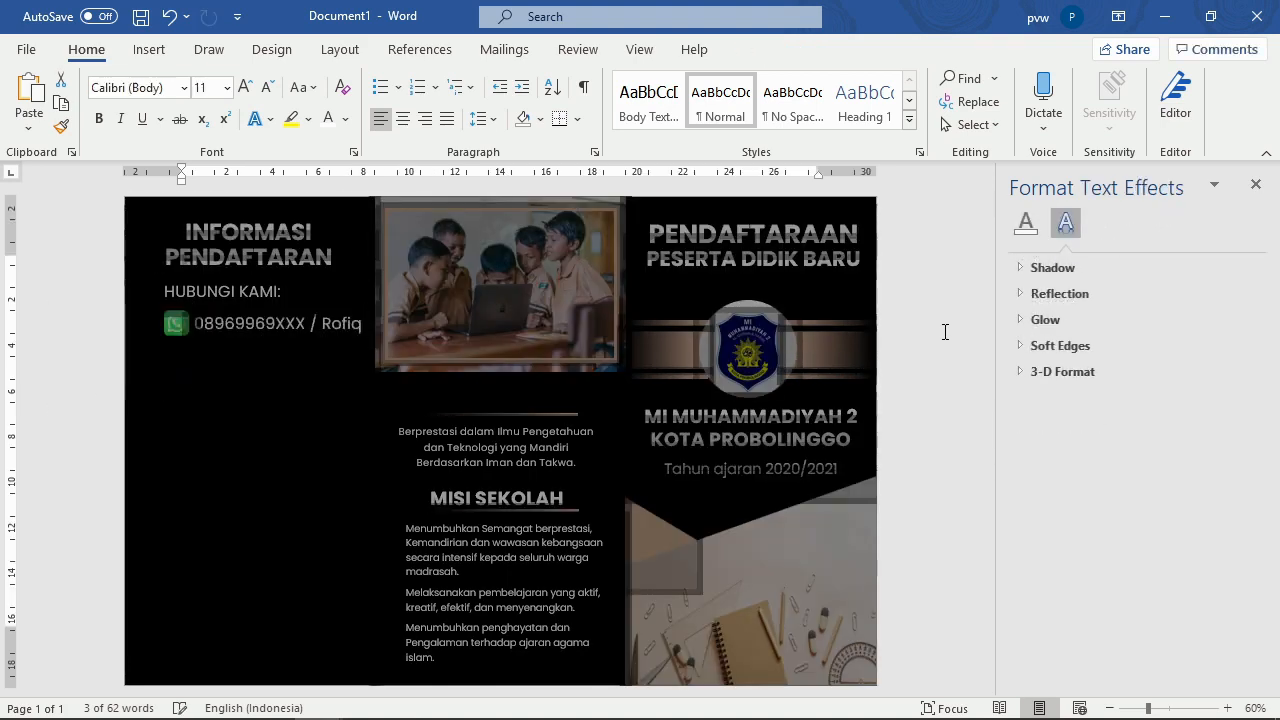
click(181, 257)
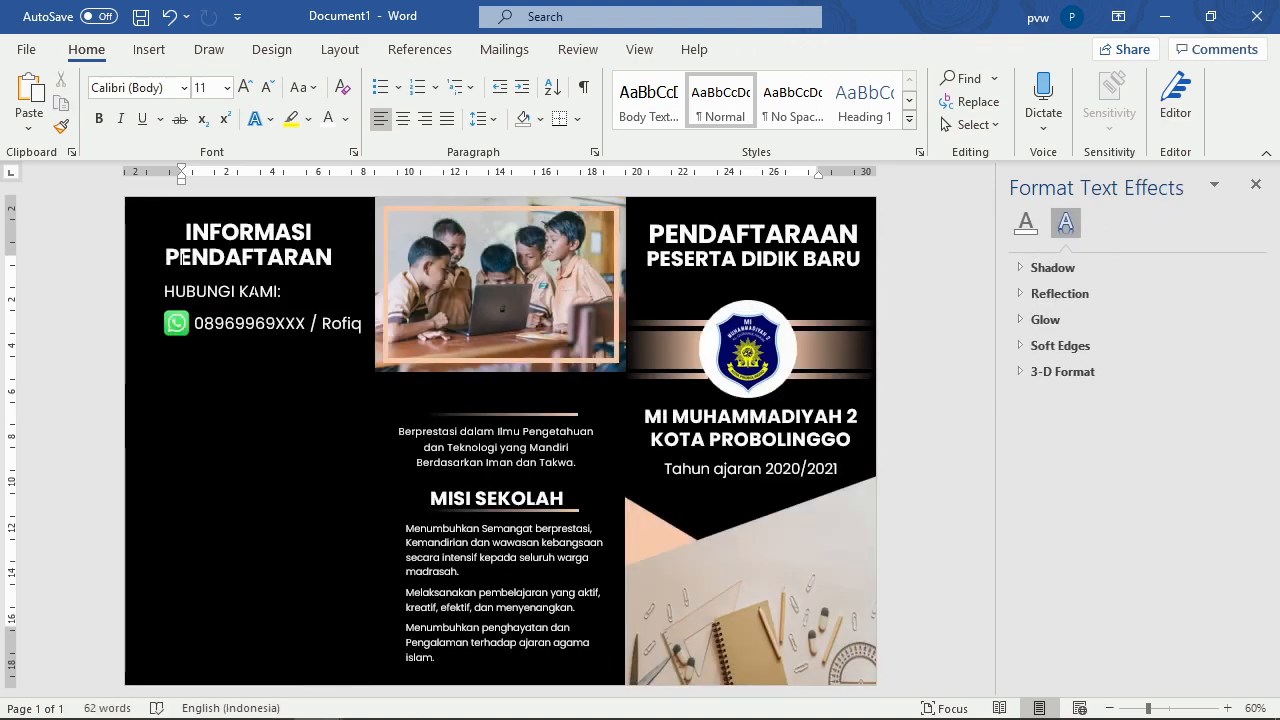
Step: Duplicate the "HUBUNGI KAMI:" text box into the empty space below the contact line and select the copy's text
click(224, 291)
click(247, 312)
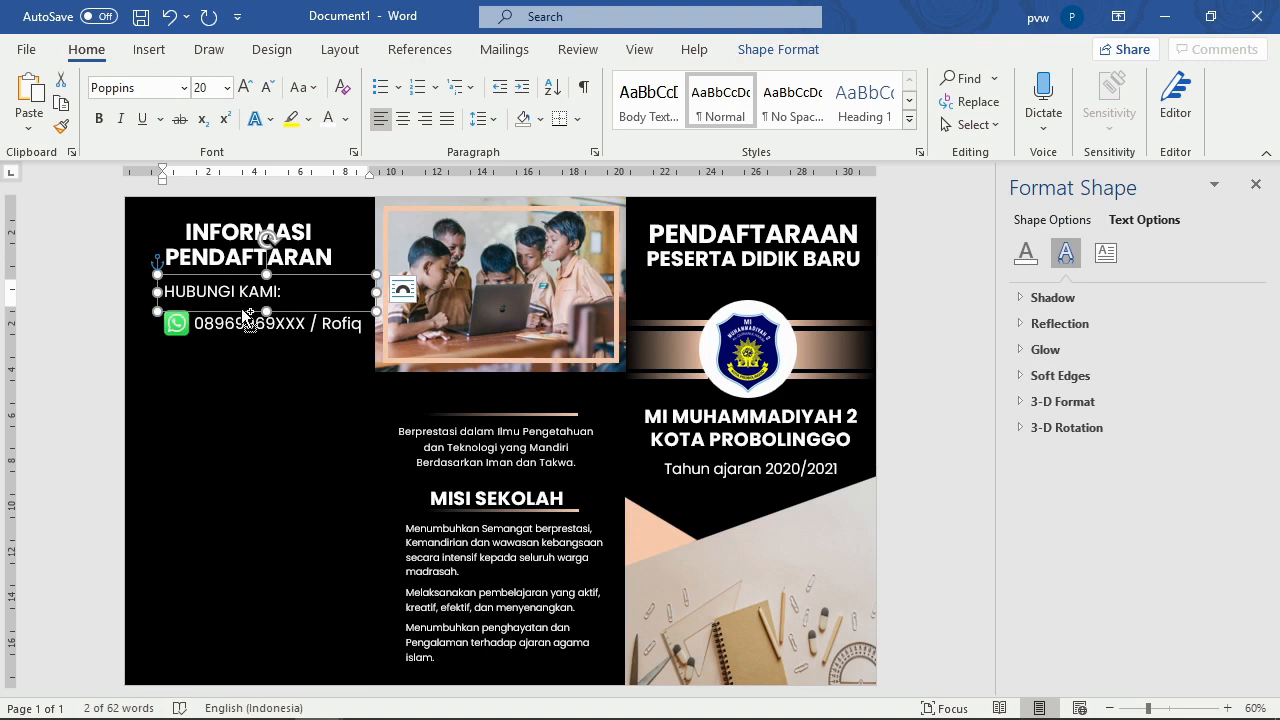
ctrl+drag(247, 313, 253, 407)
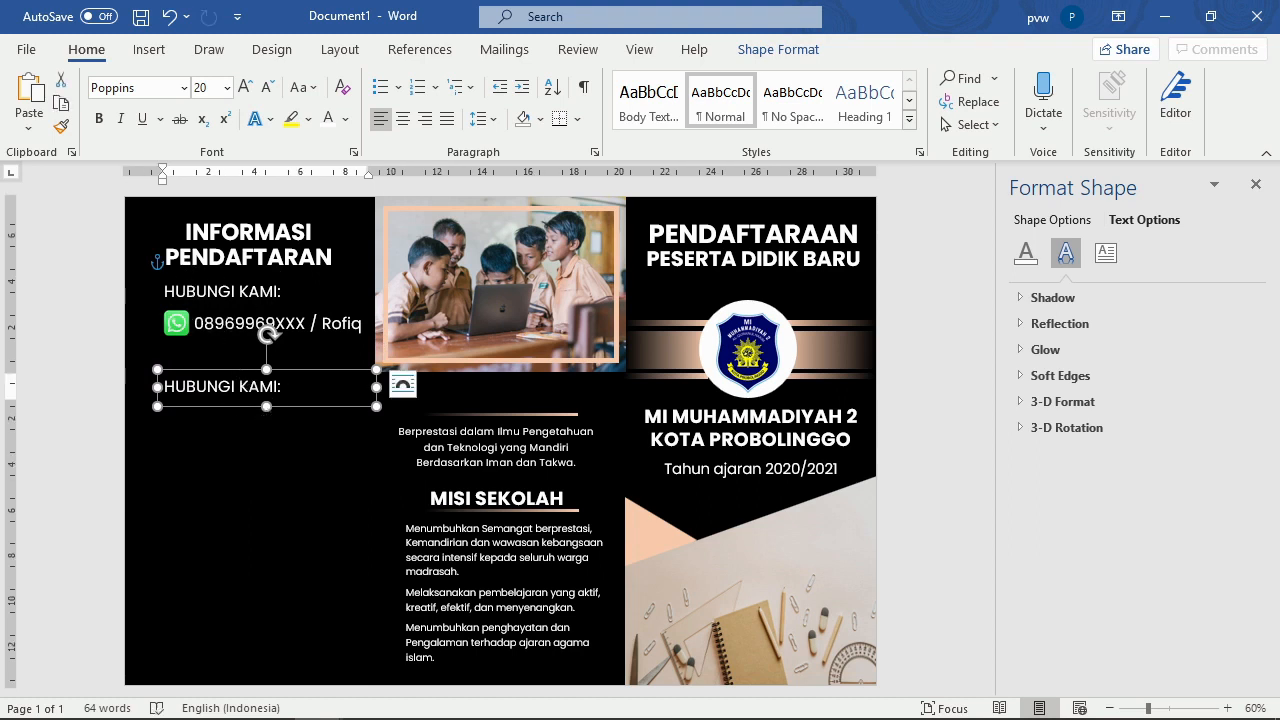
drag(242, 407, 204, 416)
triple_click(208, 395)
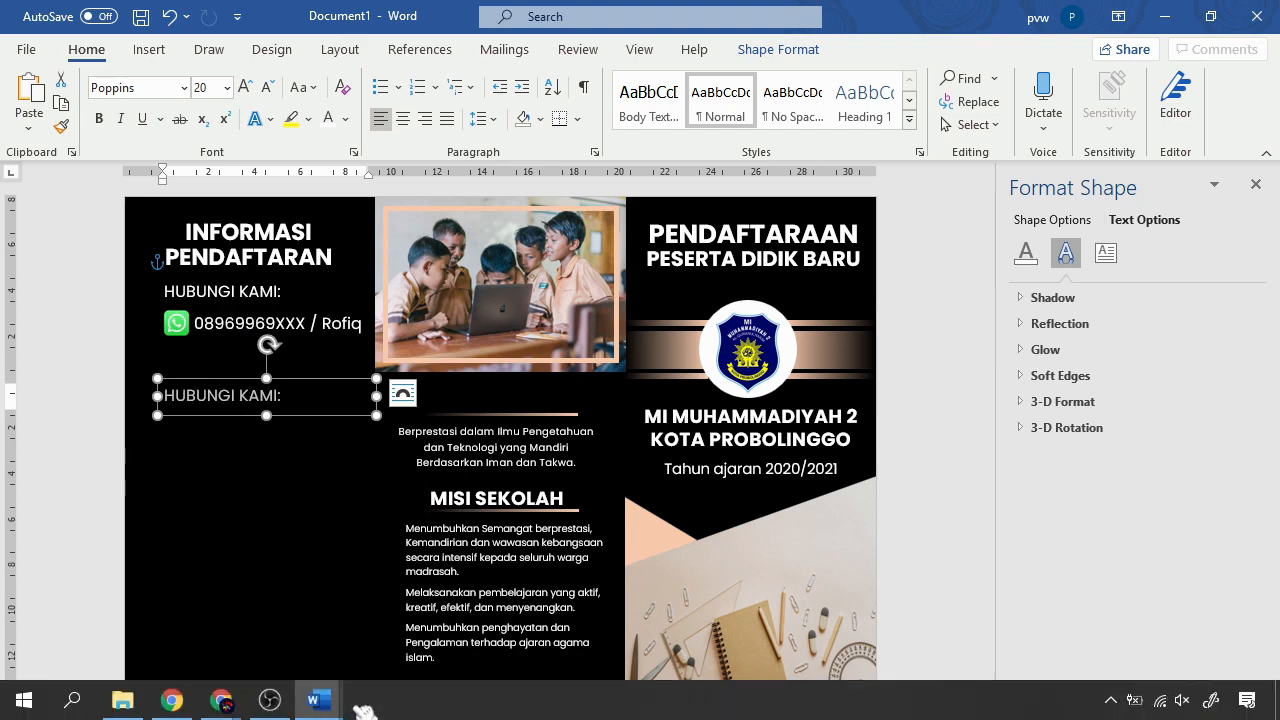
Step: Switch to banner1.docx and copy the "PENDAFTARAN:", "Datang Langsung ke:", "MI MUHAMMADIYAH 2" and street address text boxes together
mouse_move(316, 700)
click(206, 606)
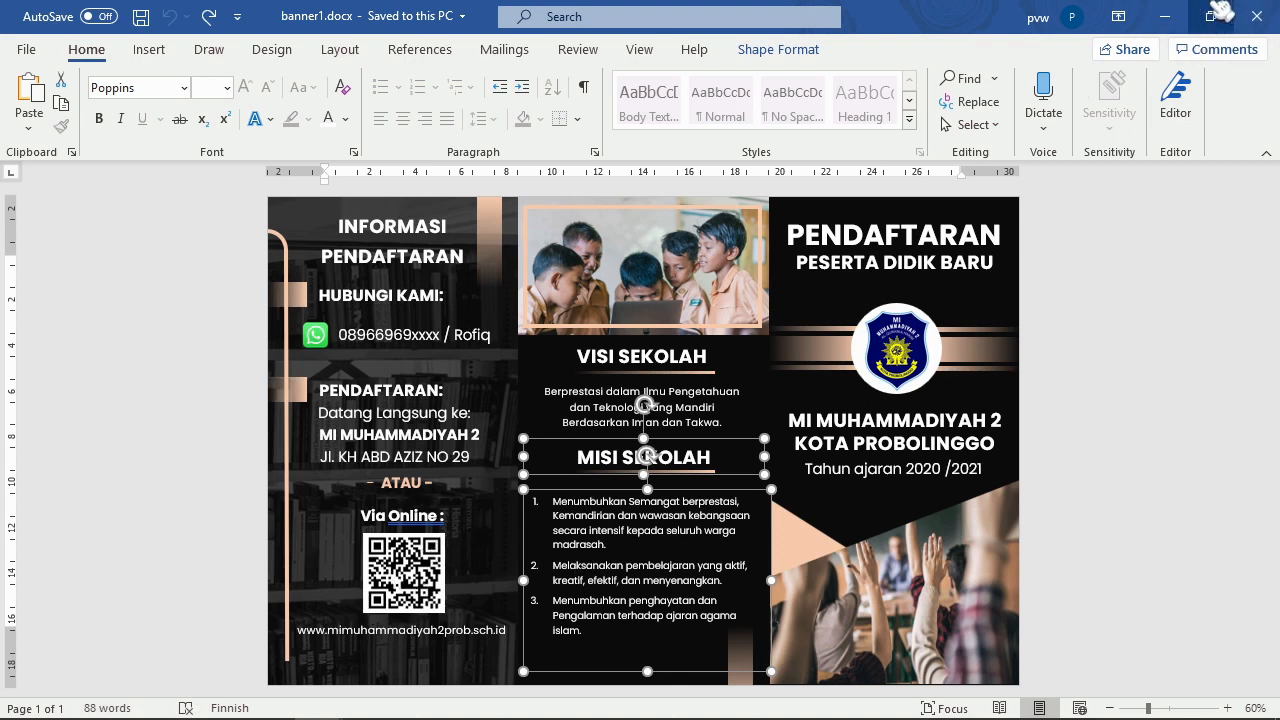
click(405, 413)
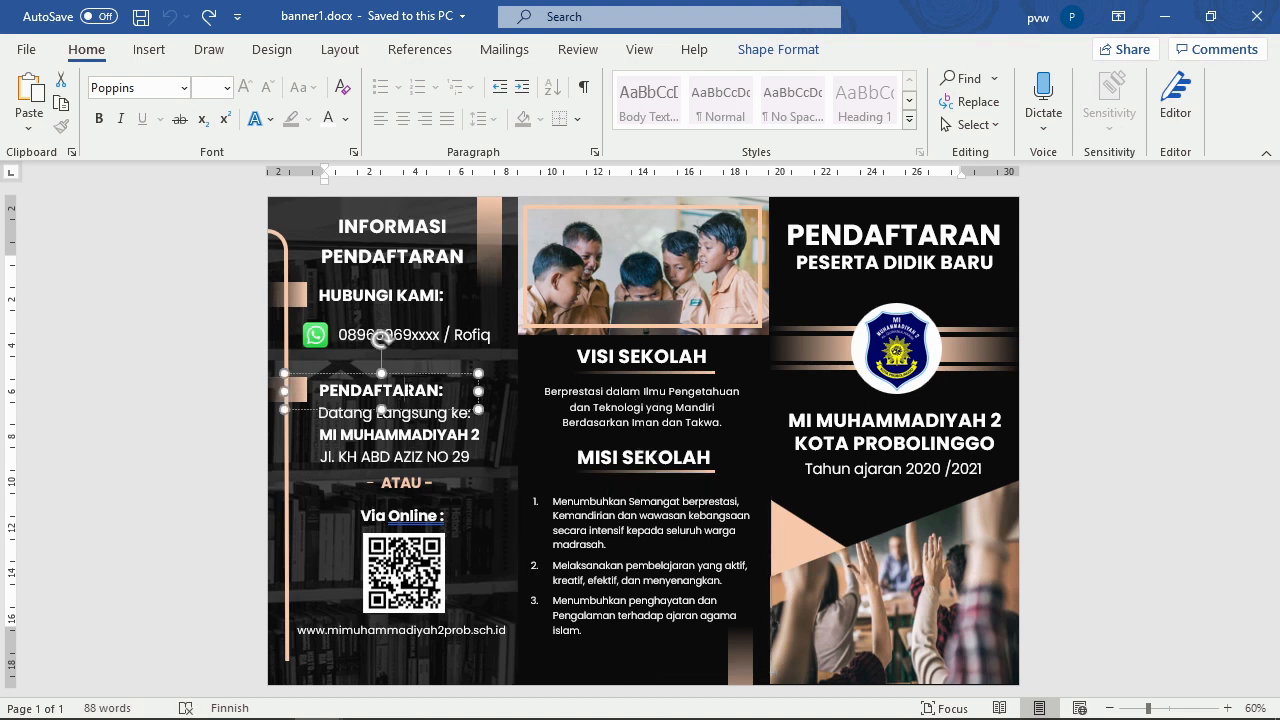
click(397, 434)
shift+click(437, 422)
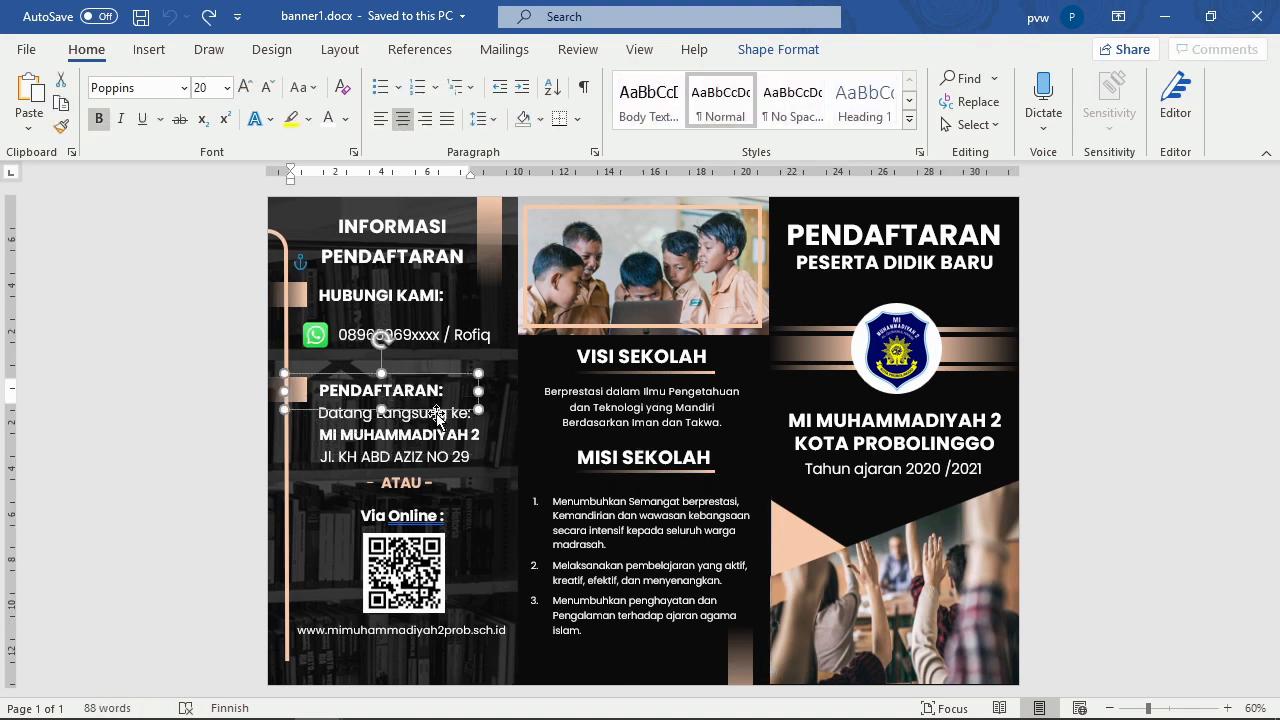
shift+click(437, 413)
shift+click(427, 440)
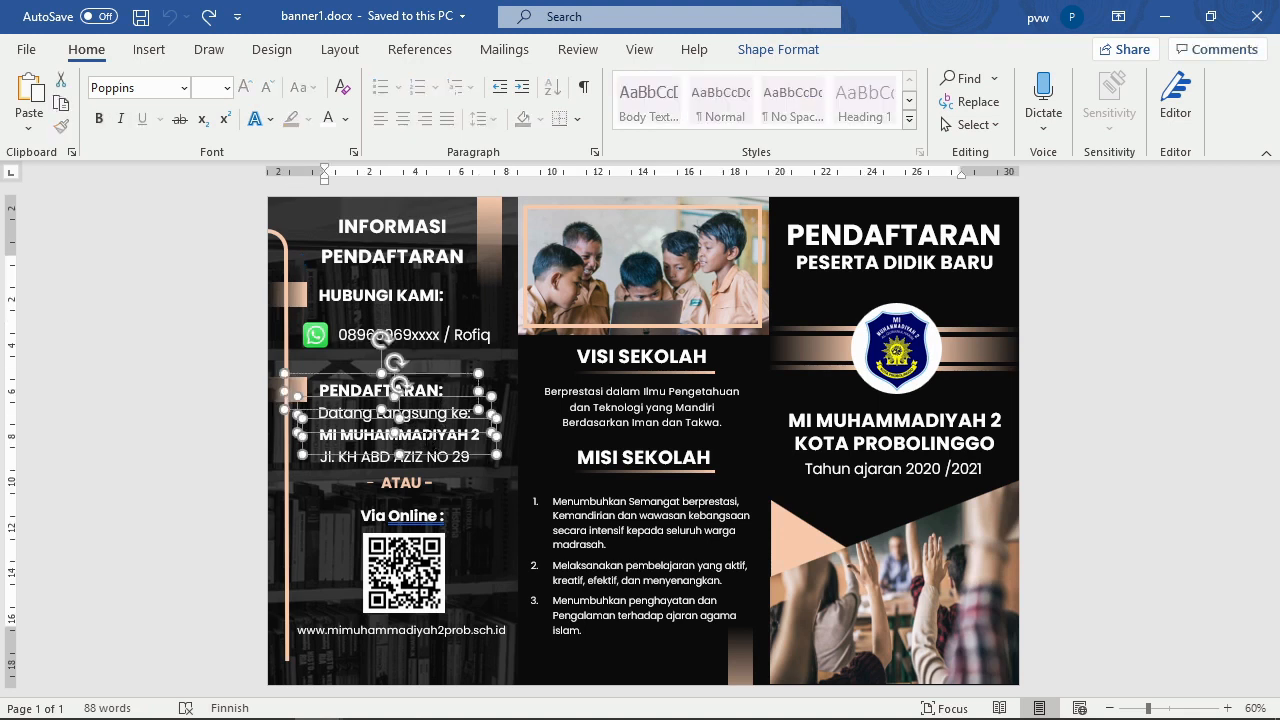
shift+click(445, 460)
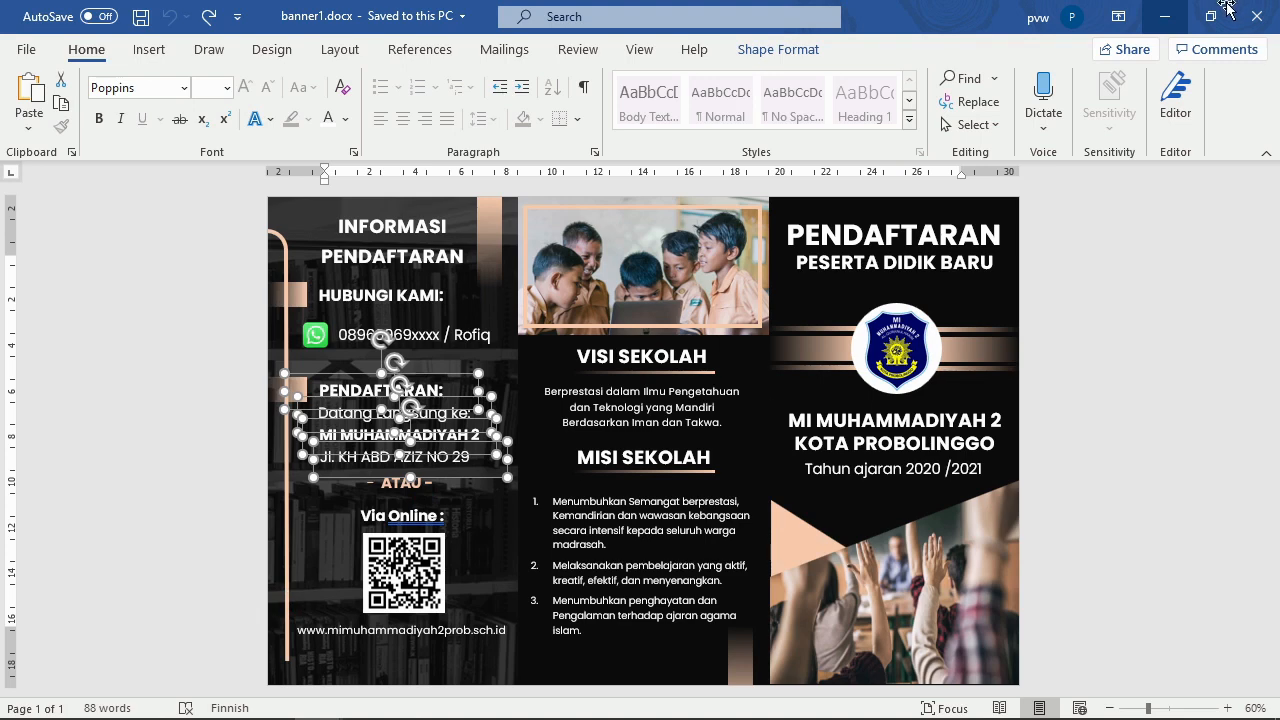
Step: Return to Document1, paste the four registration text boxes, and place them below the second "HUBUNGI KAMI:", aligned with its text
click(1179, 5)
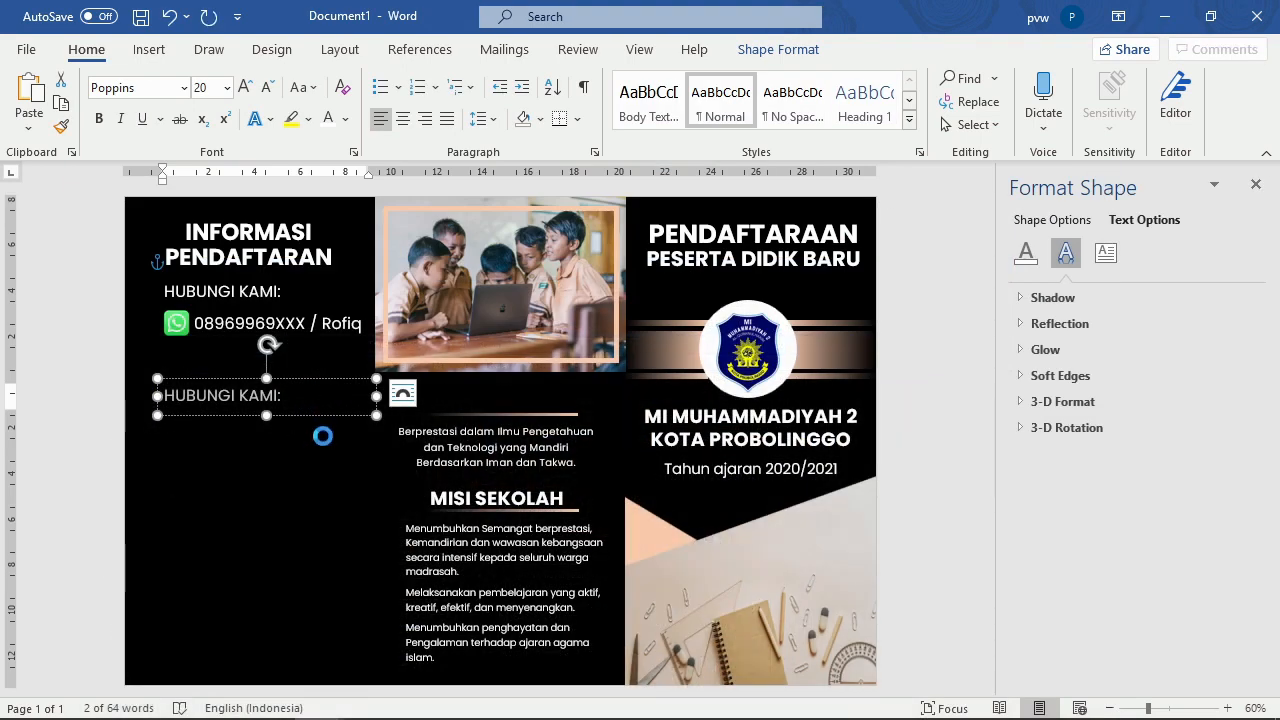
click(241, 456)
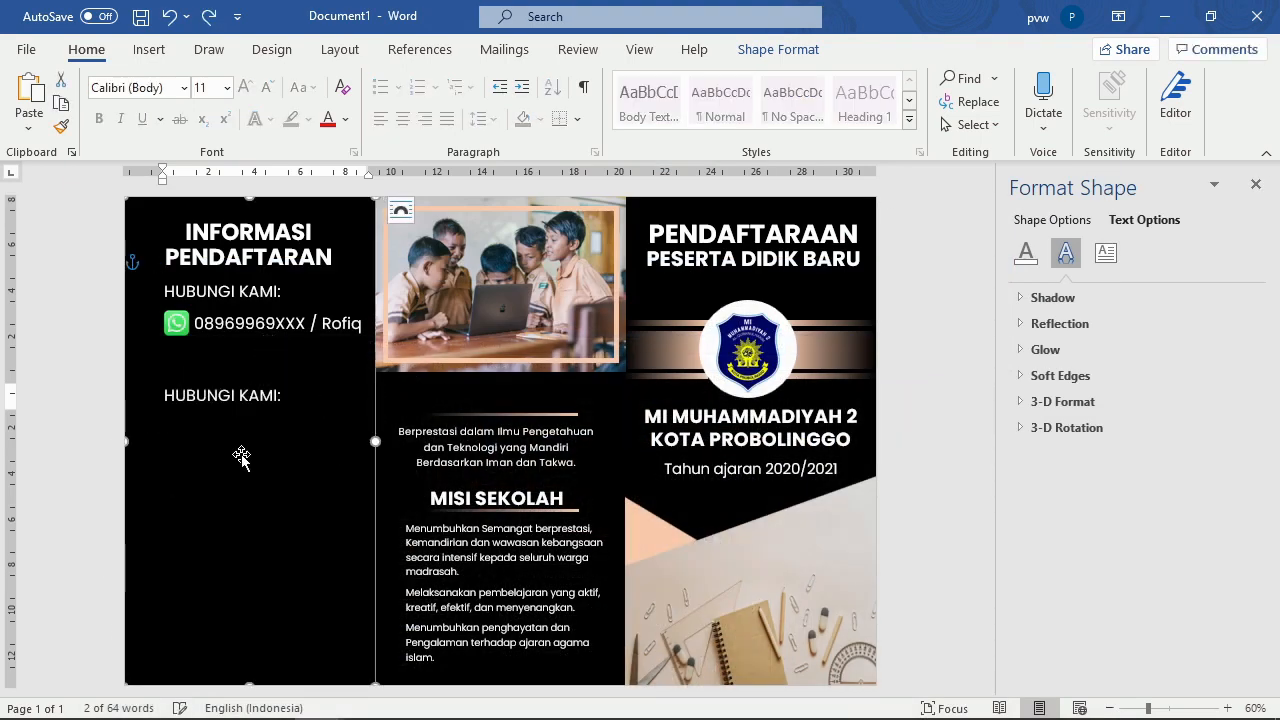
key(ctrl+v)
key(ctrl+z)
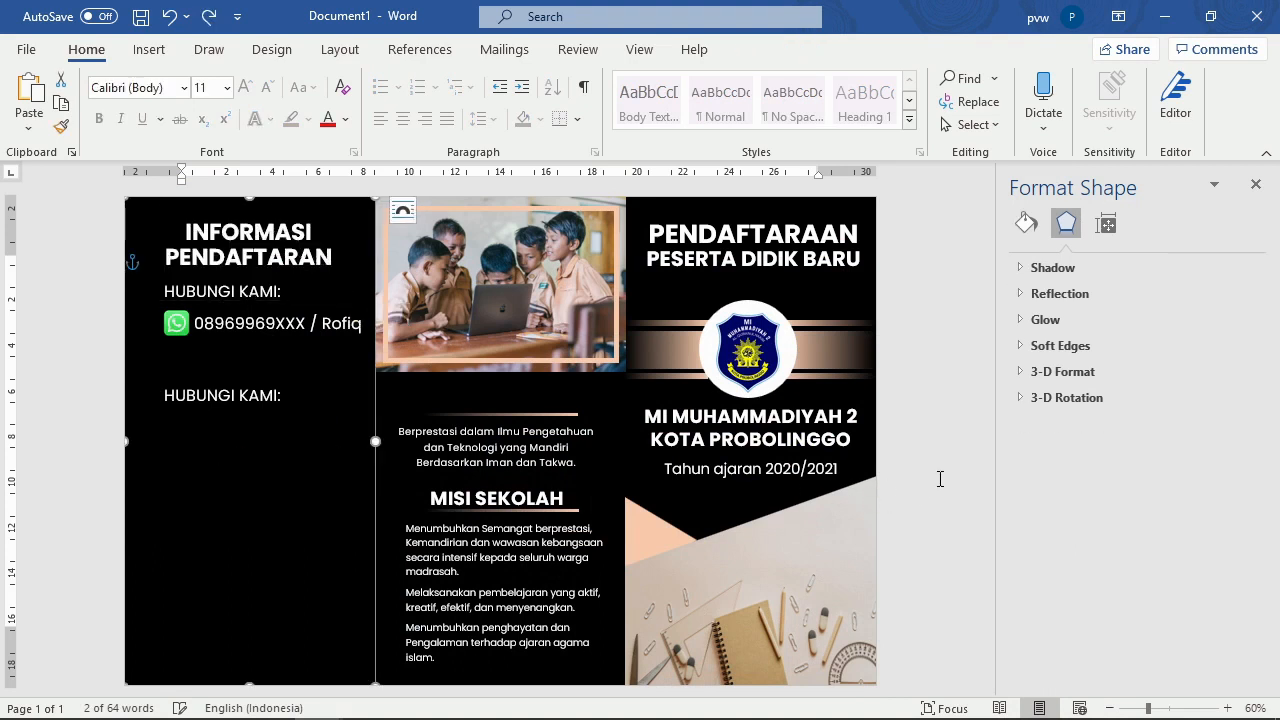
key(ctrl+v)
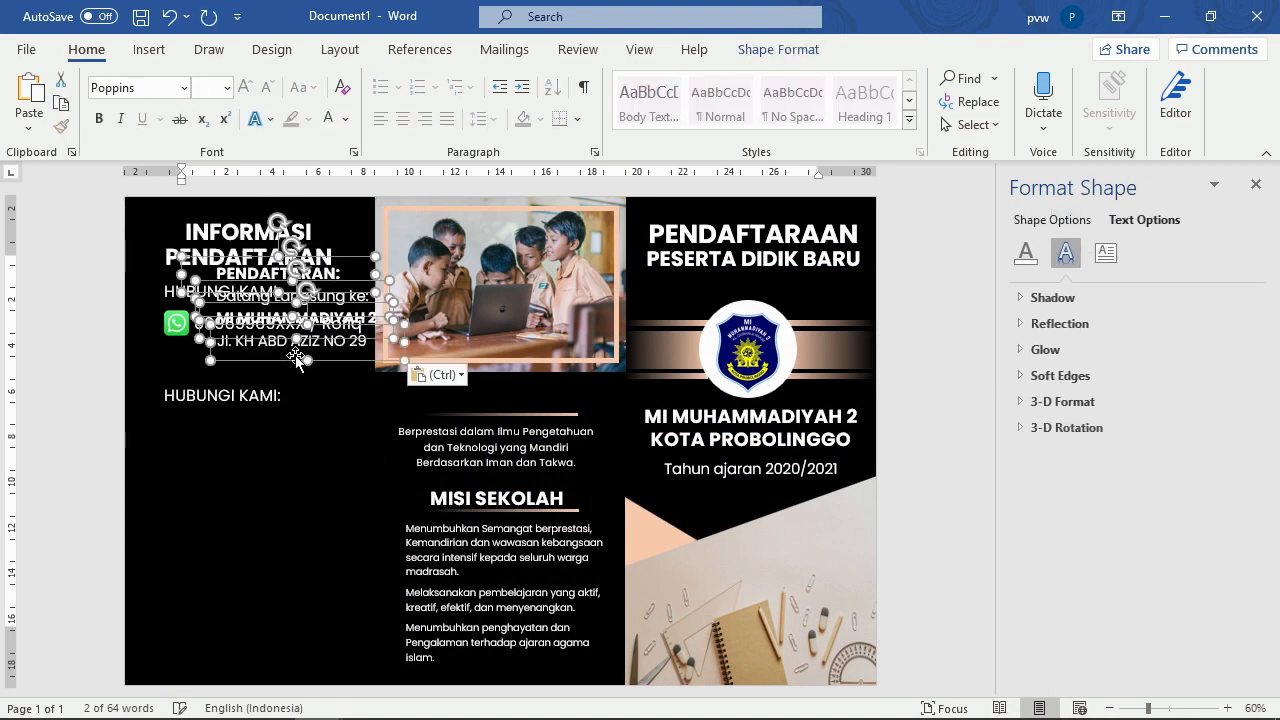
drag(295, 355, 250, 506)
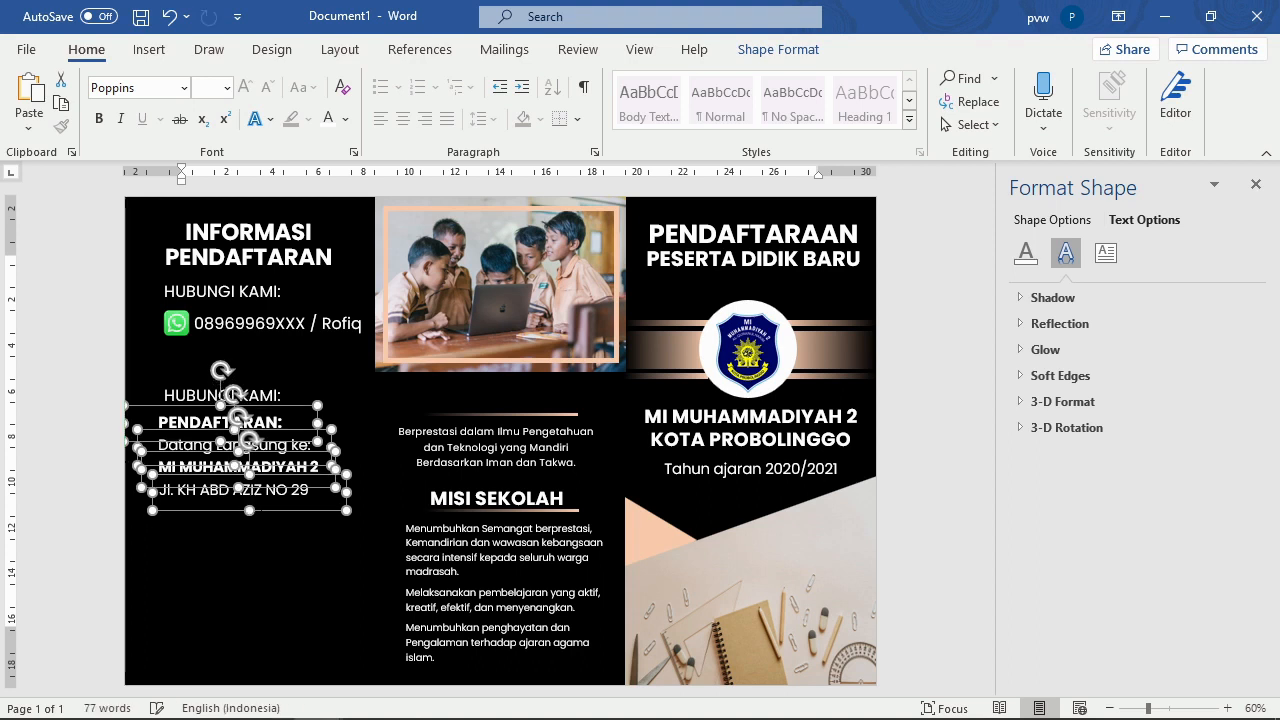
key(Right)
key(Right)
key(Right)
key(Right)
key(Up)
key(Up)
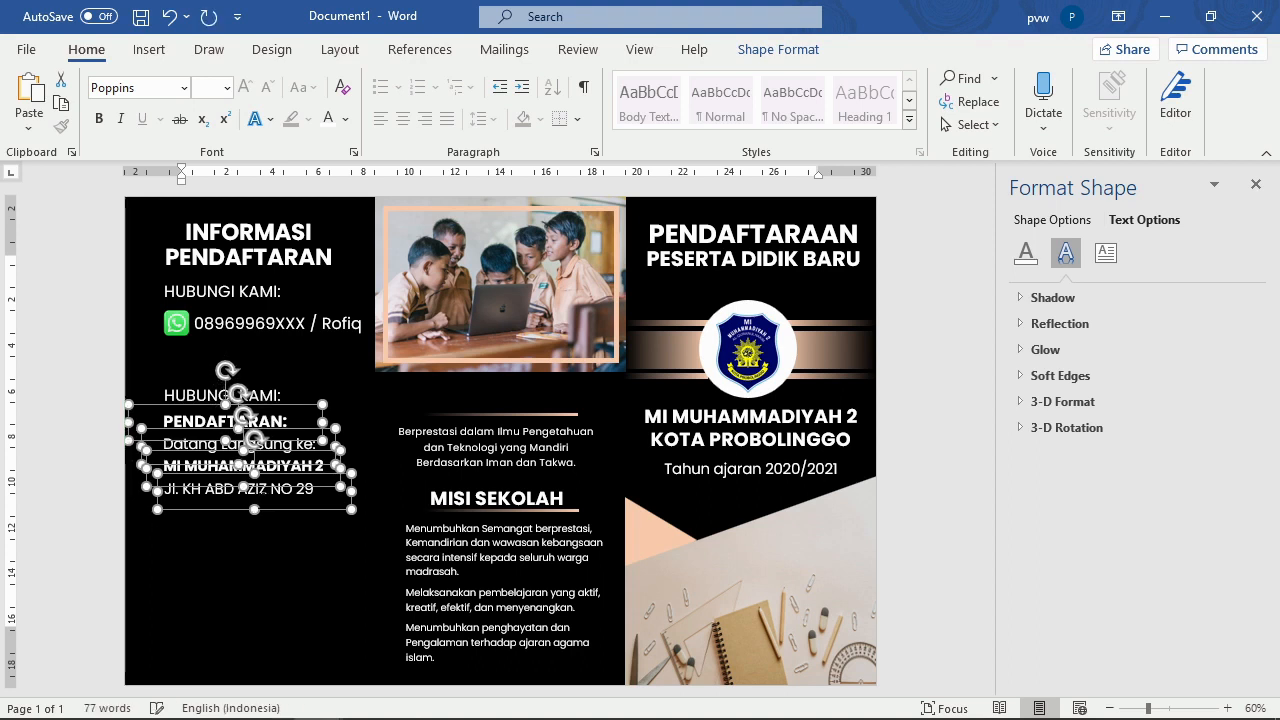
key(Up)
key(Up)
key(Up)
key(Up)
key(Up)
key(Up)
key(Up)
key(Up)
key(Up)
key(Up)
key(Up)
key(Up)
key(Up)
key(Up)
key(Up)
key(Up)
key(Up)
key(Up)
key(Up)
key(Up)
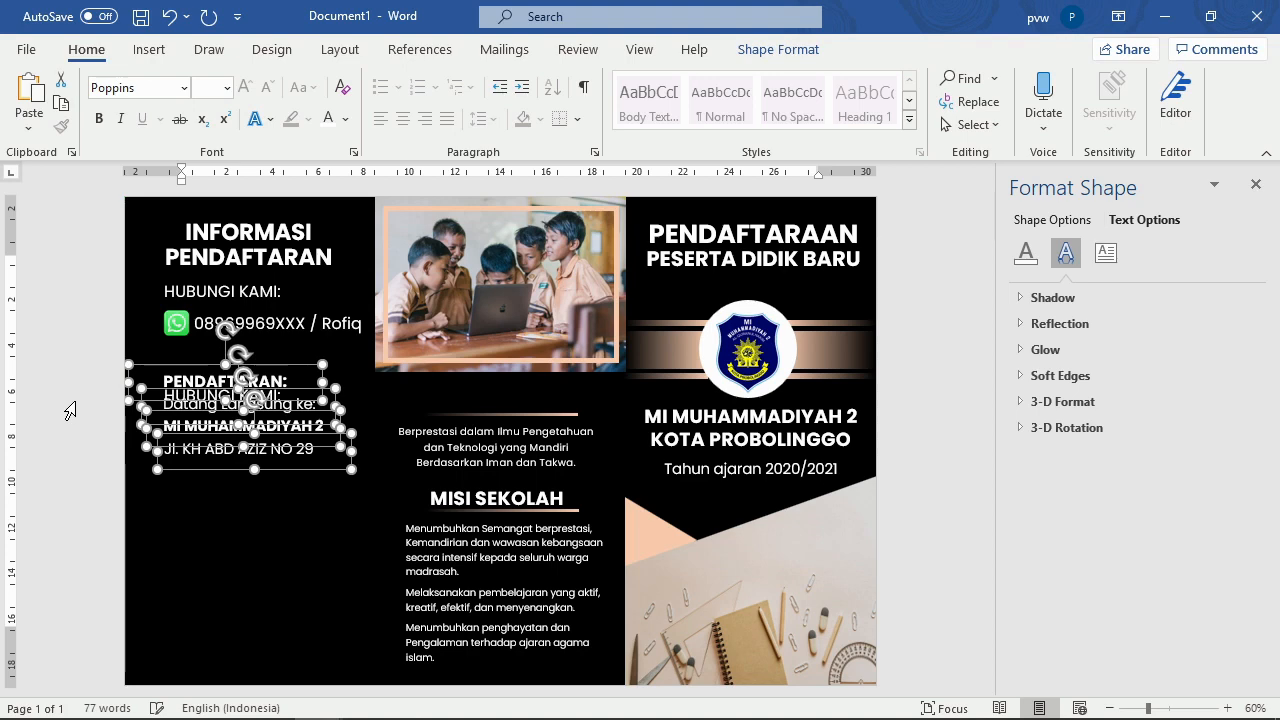
key(Down)
key(Down)
key(Down)
key(Down)
key(Down)
key(Down)
key(Down)
key(Down)
key(Down)
key(Down)
key(Down)
key(Down)
key(Down)
key(Down)
key(Down)
key(Down)
key(Down)
key(Down)
key(Down)
key(Down)
key(Down)
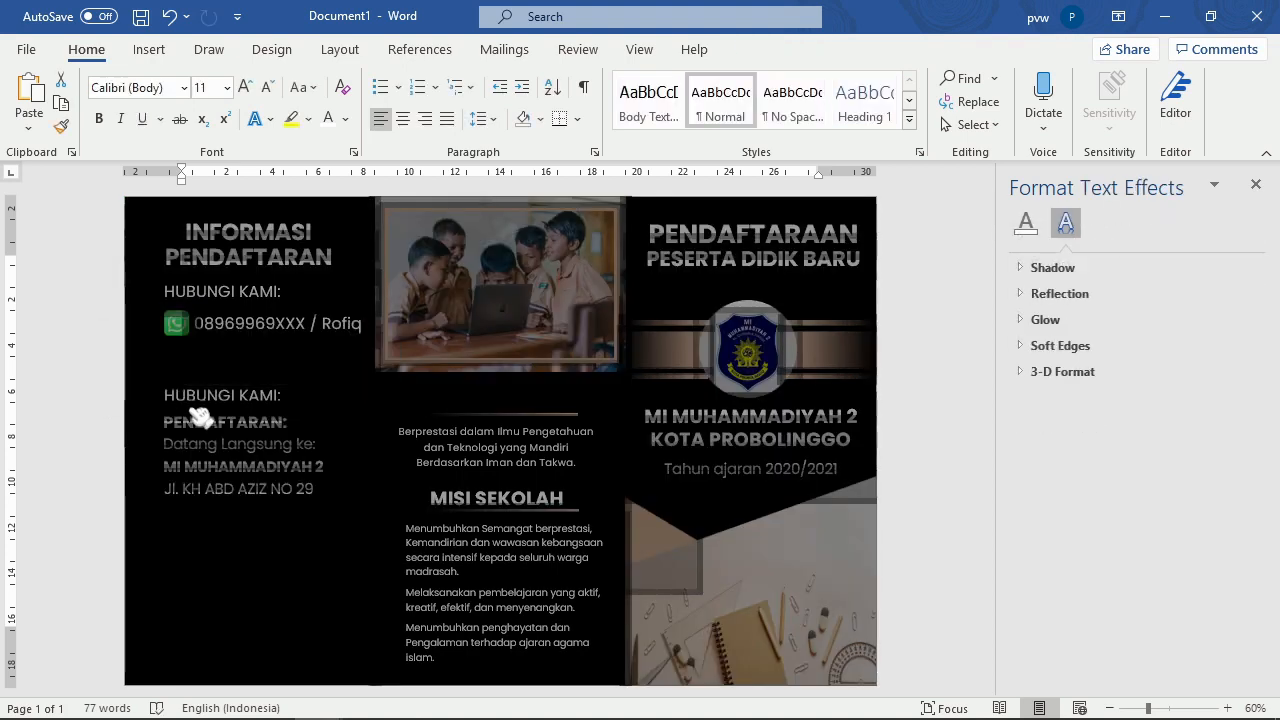
Step: Delete the duplicate "HUBUNGI KAMI:" text box above "PENDAFTARAN:"
click(197, 395)
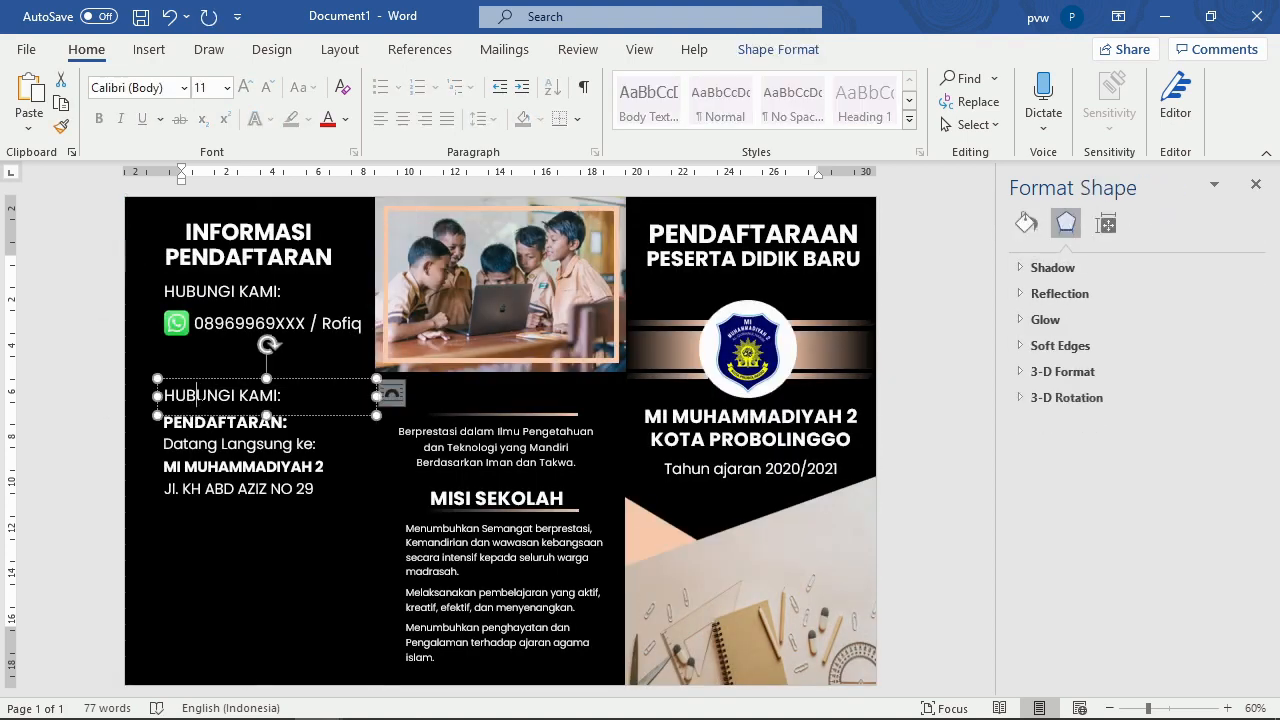
click(228, 380)
key(Delete)
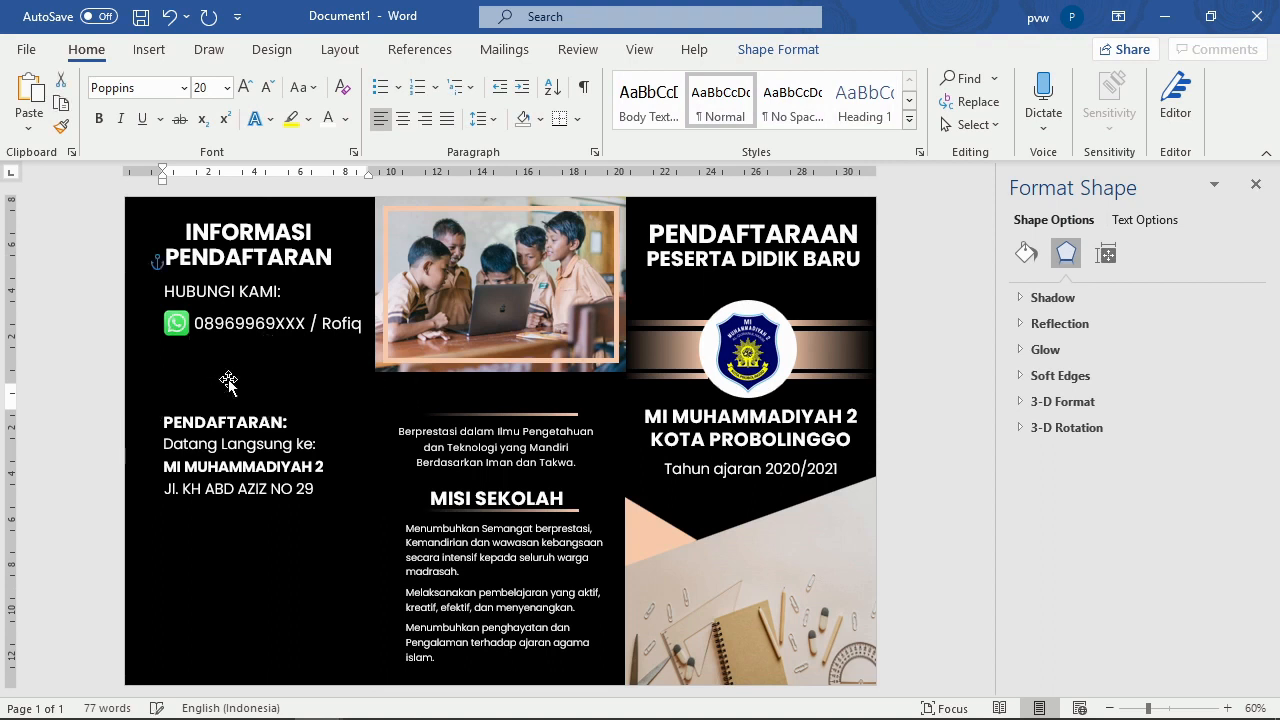
click(208, 422)
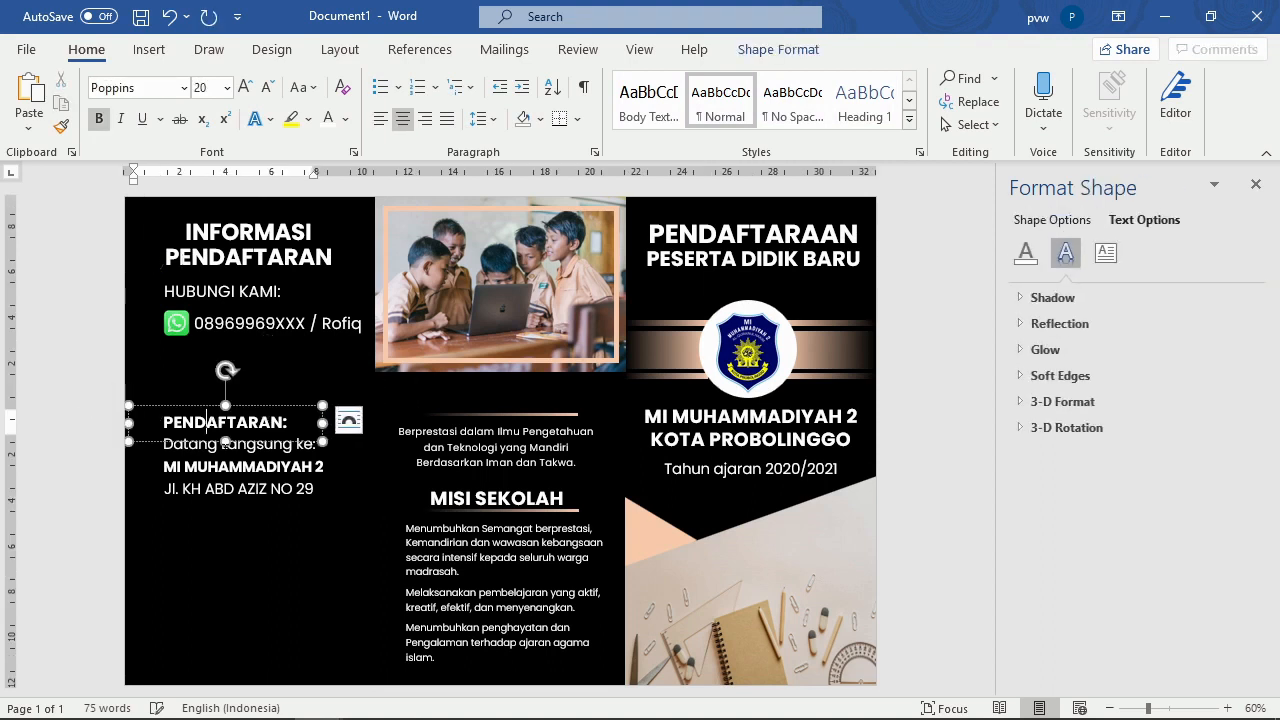
shift+click(265, 470)
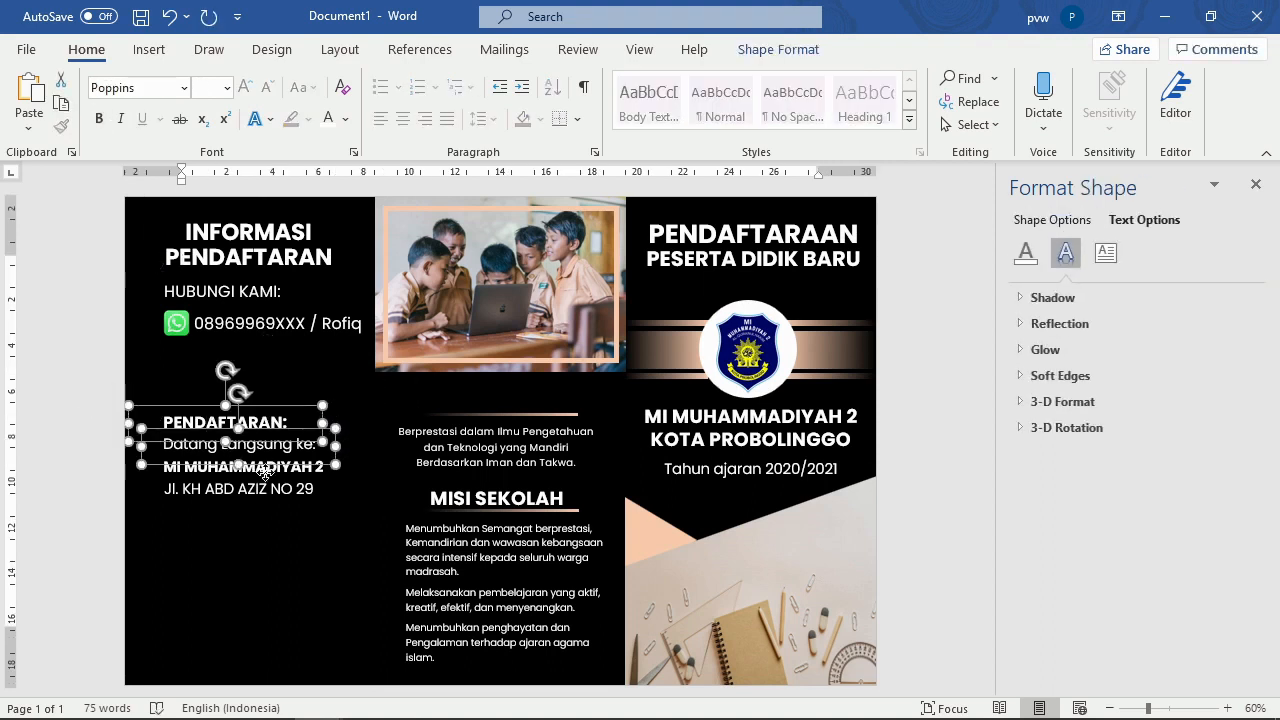
shift+click(266, 488)
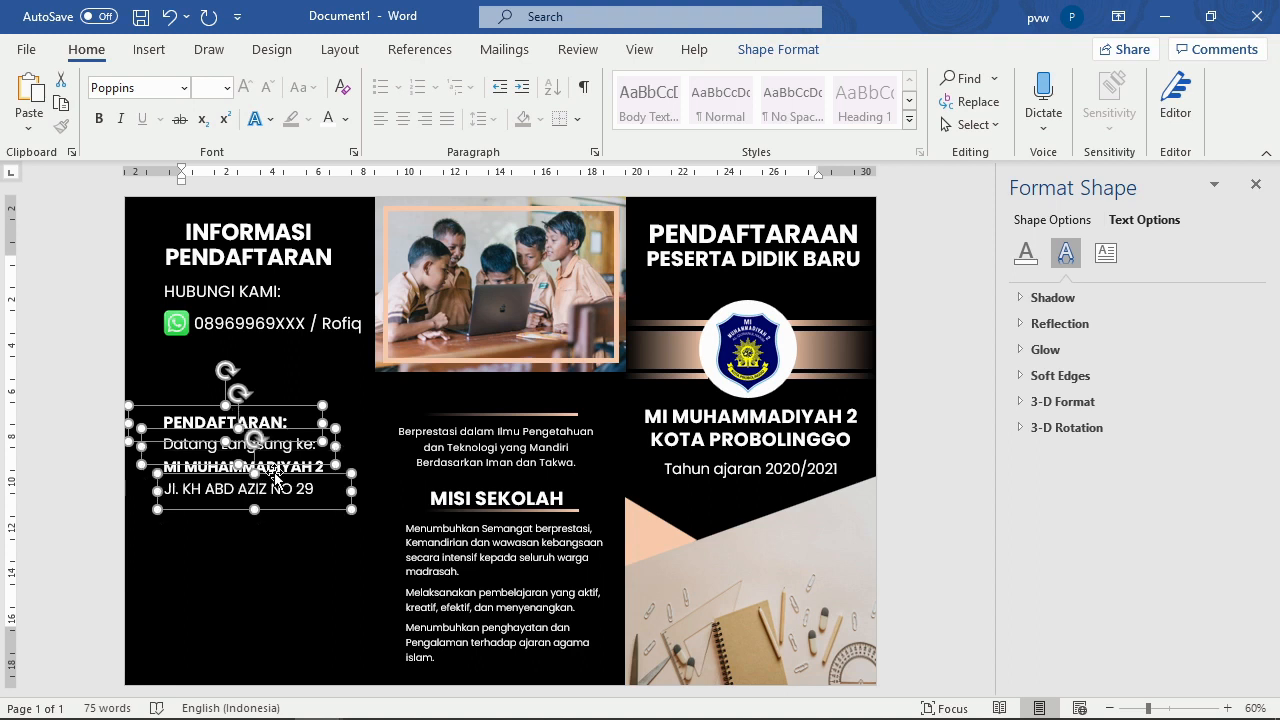
click(278, 525)
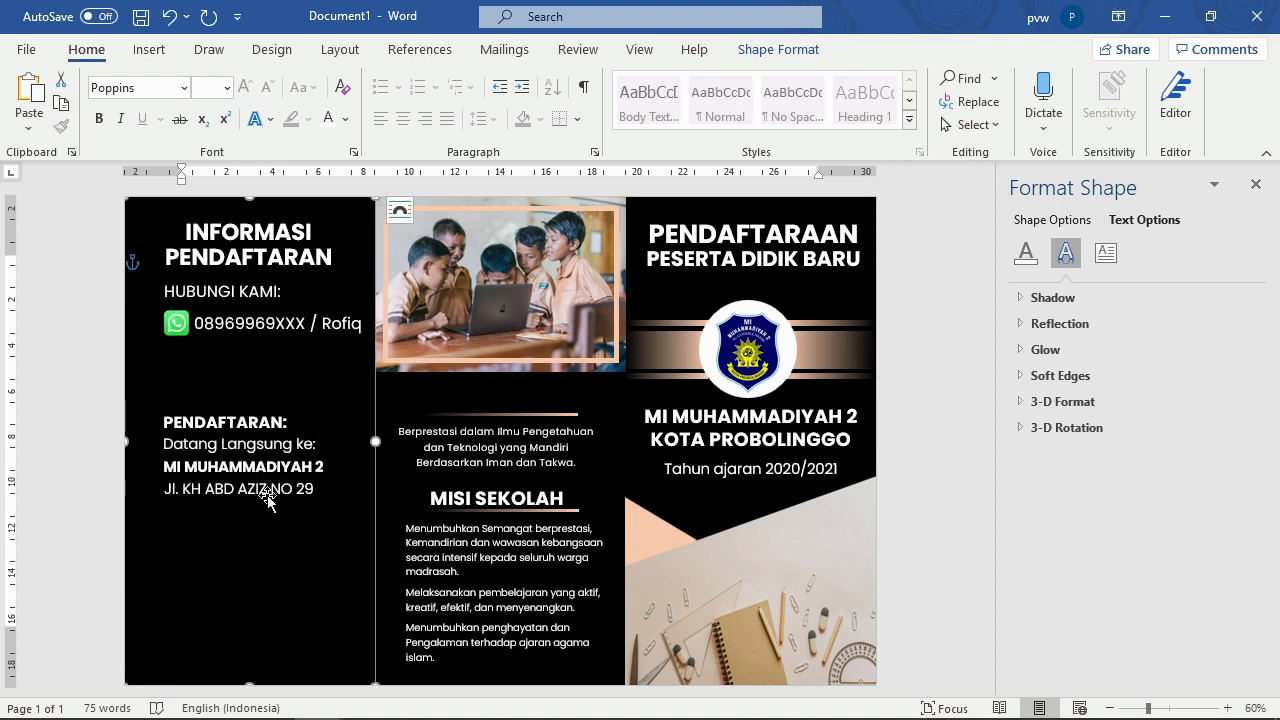
click(266, 490)
Step: Select all four registration text boxes together and move them up closer to the WhatsApp contact line
click(236, 421)
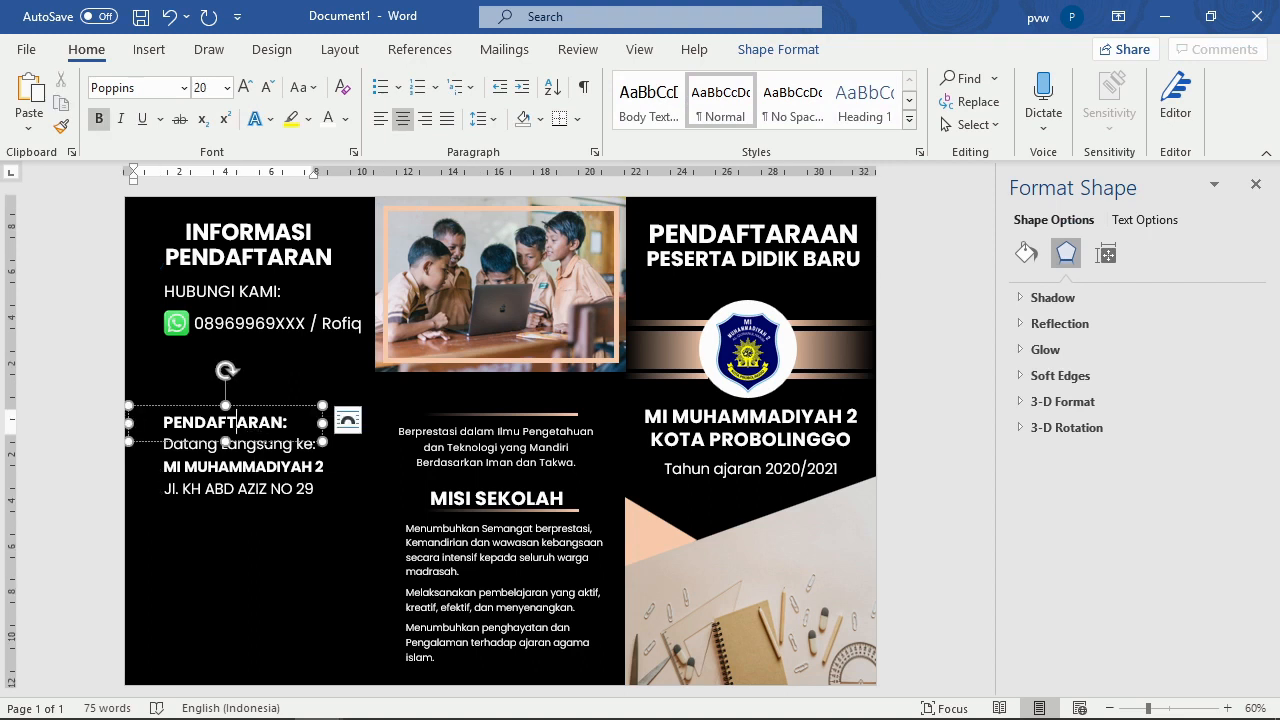
shift+click(284, 468)
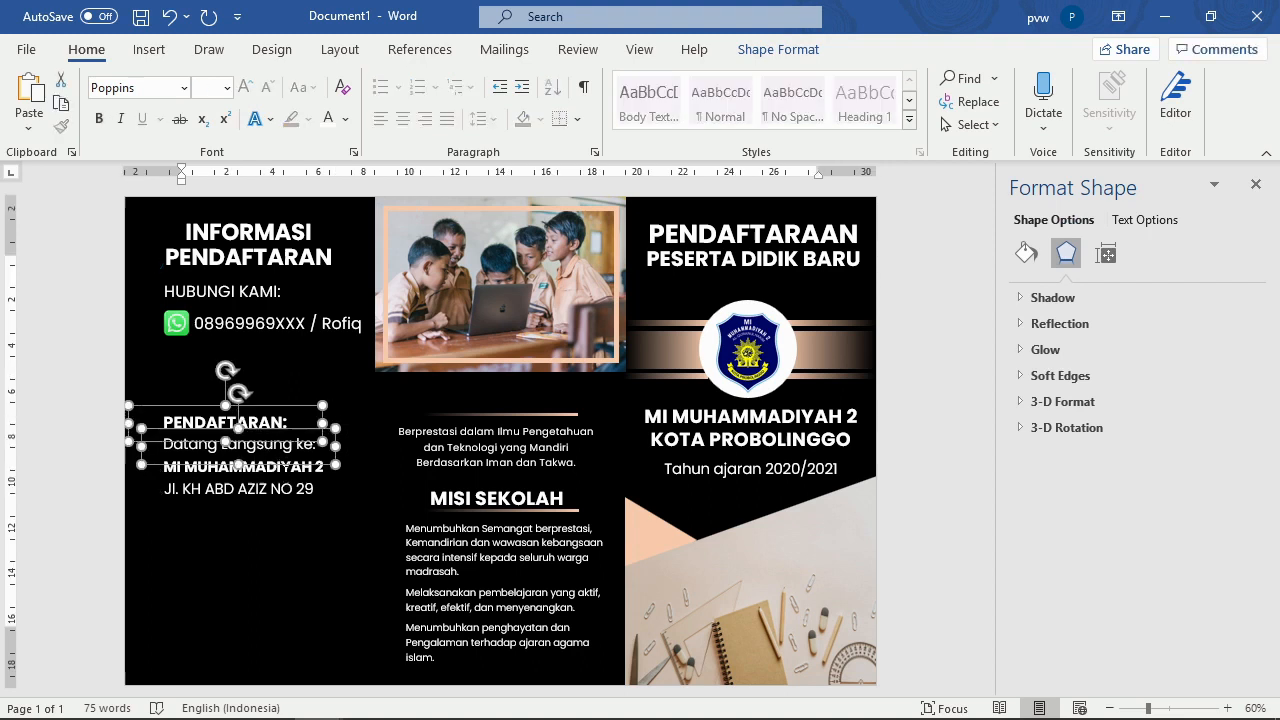
shift+click(282, 476)
shift+click(275, 489)
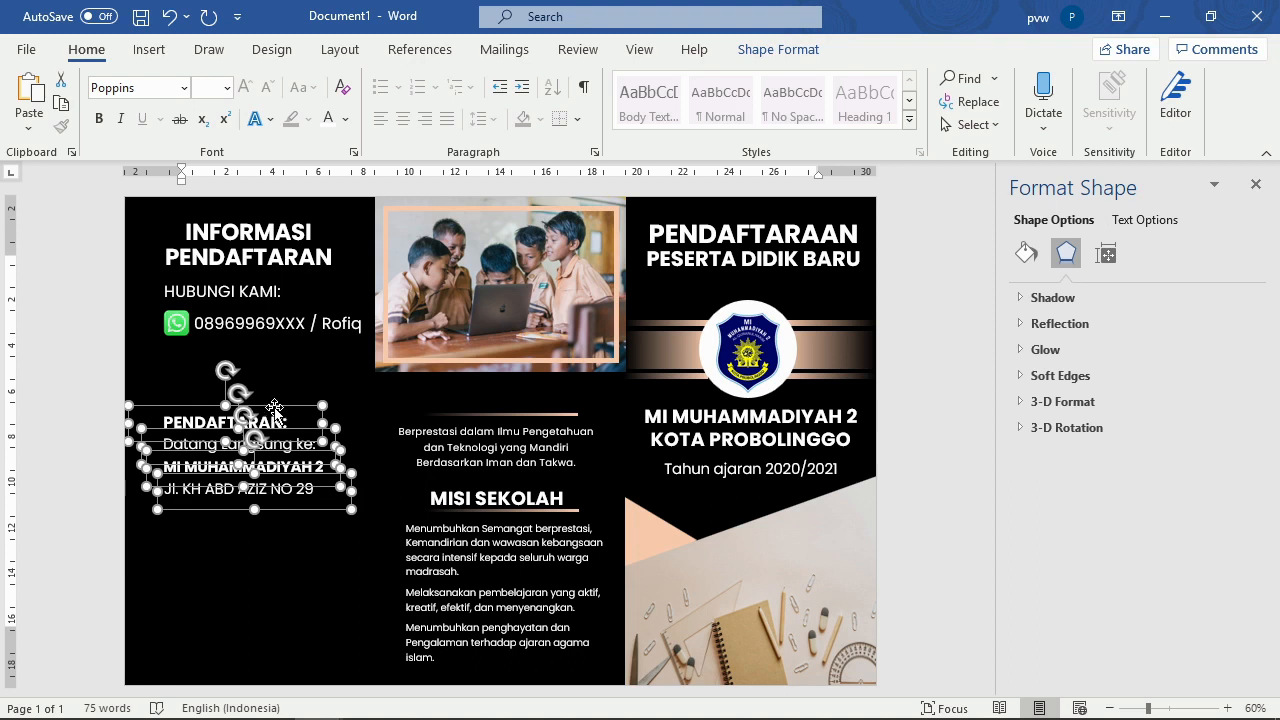
drag(274, 408, 275, 386)
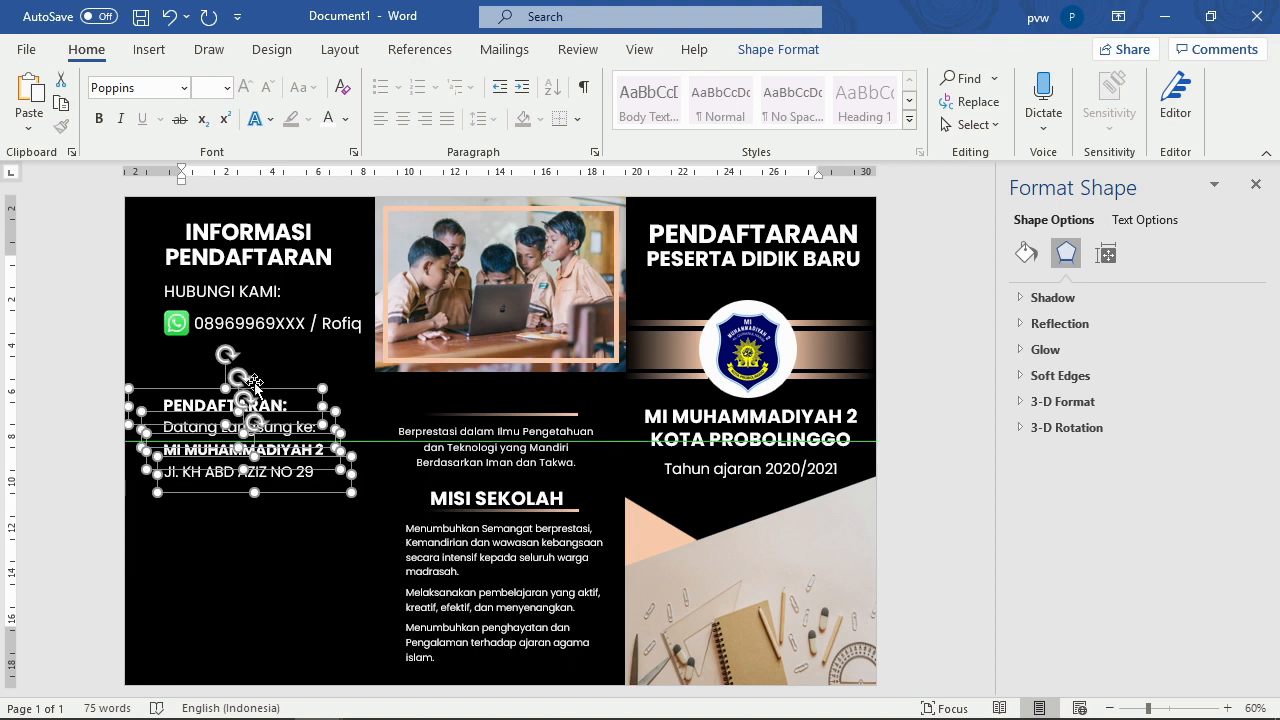
drag(299, 388, 298, 372)
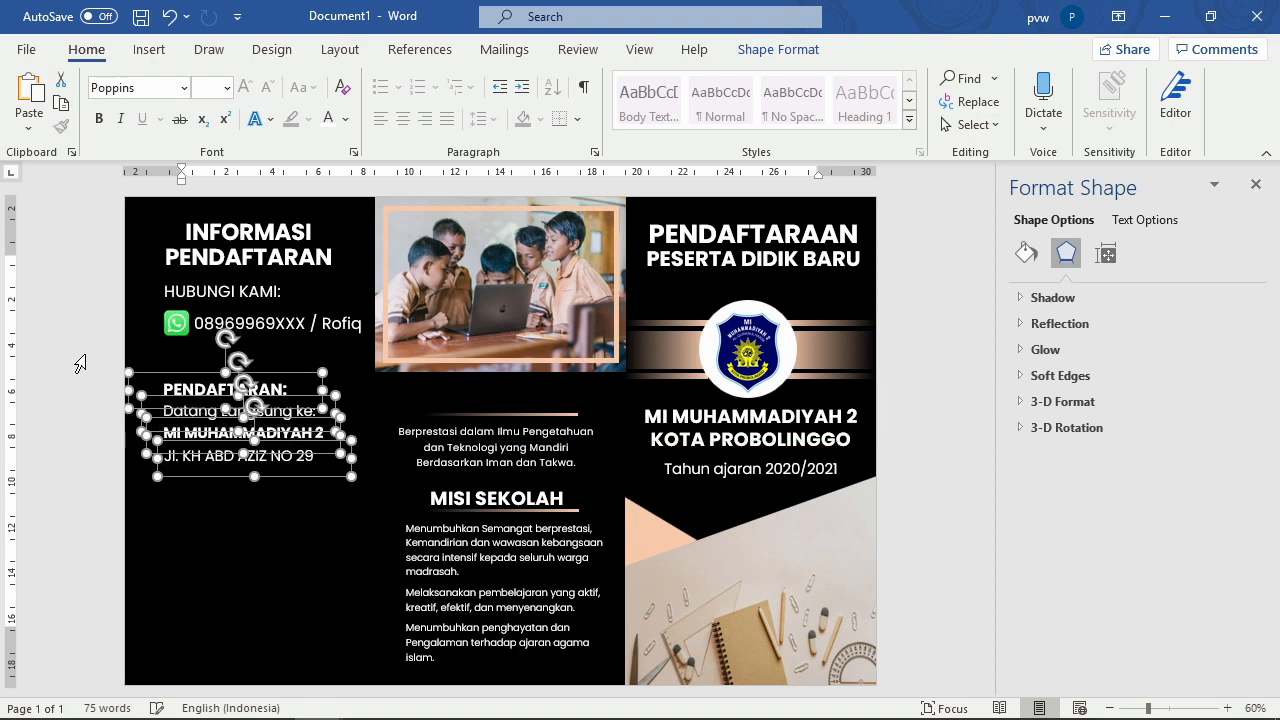
click(80, 363)
click(320, 512)
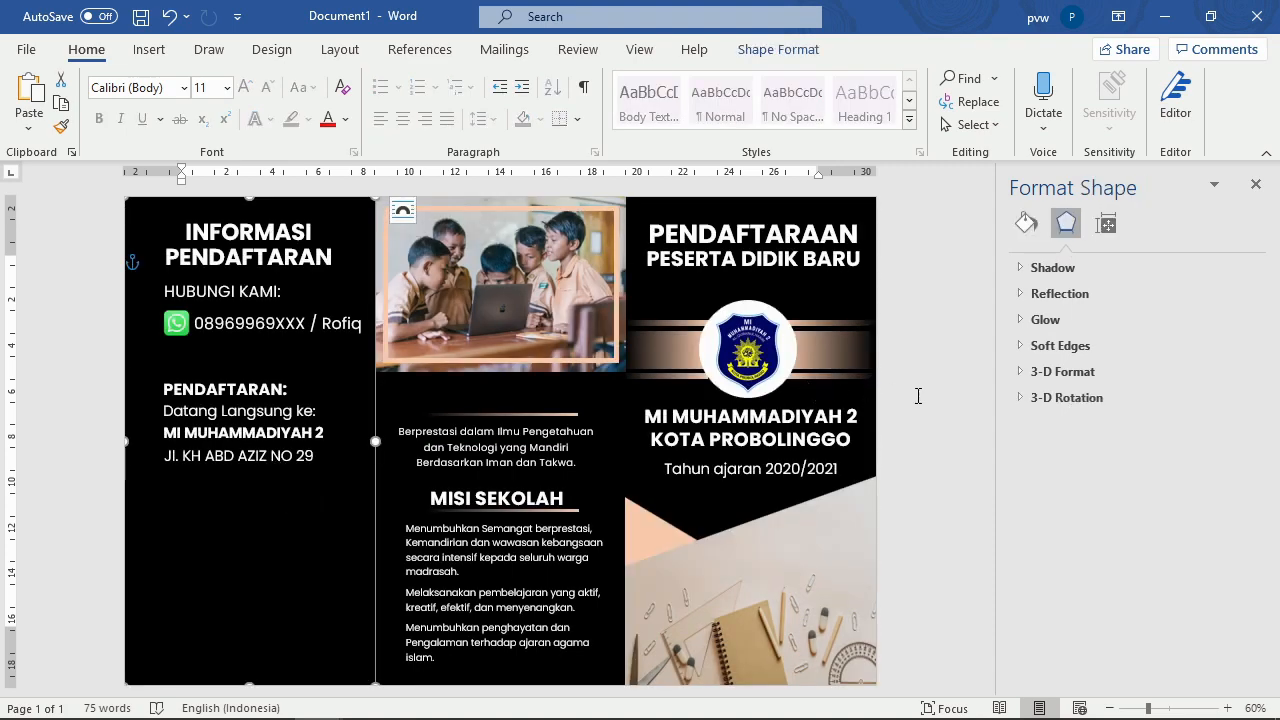
click(74, 491)
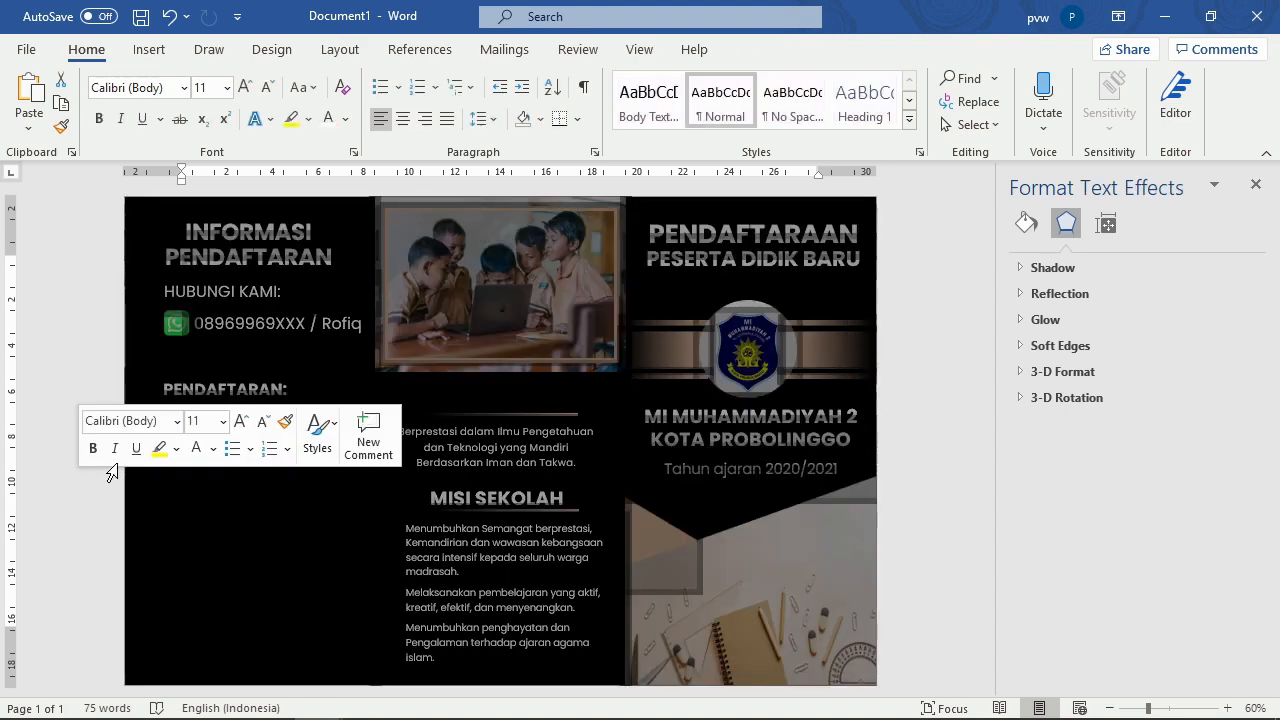
click(850, 321)
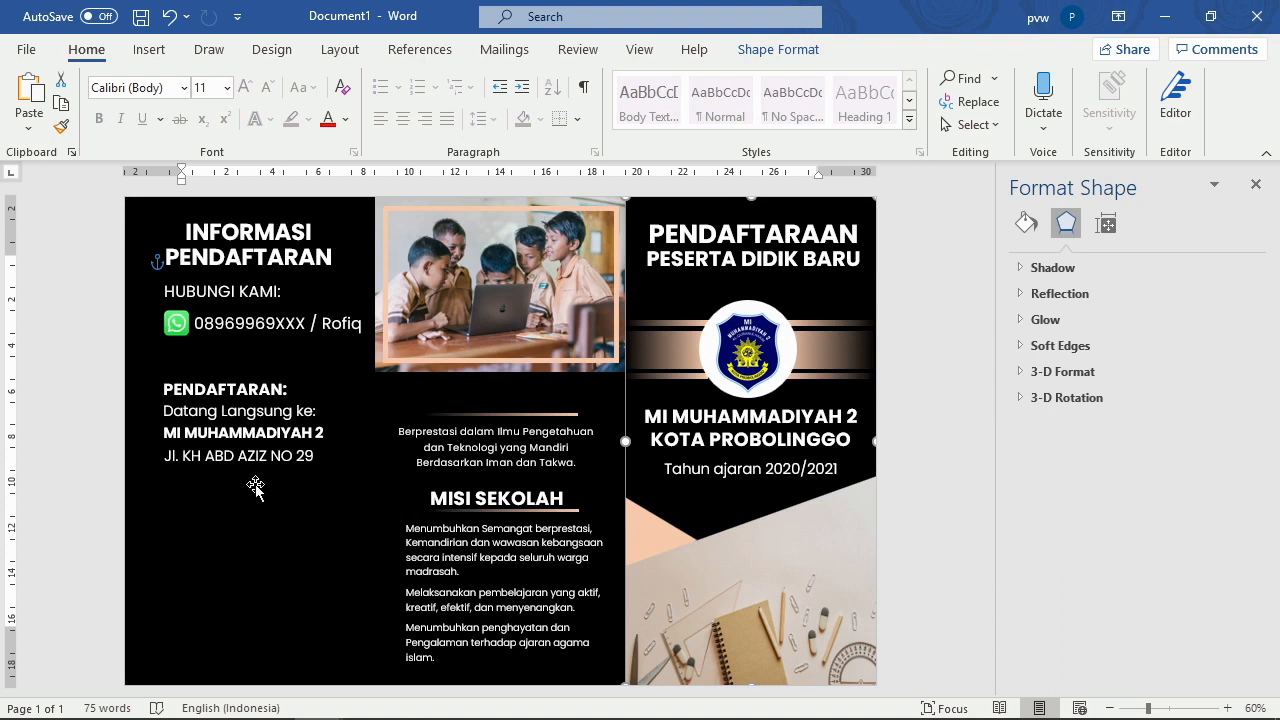
Step: Switch to File Explorer, copy qr.png from Disk Baru (H:), and return to Document1 in Word
click(122, 700)
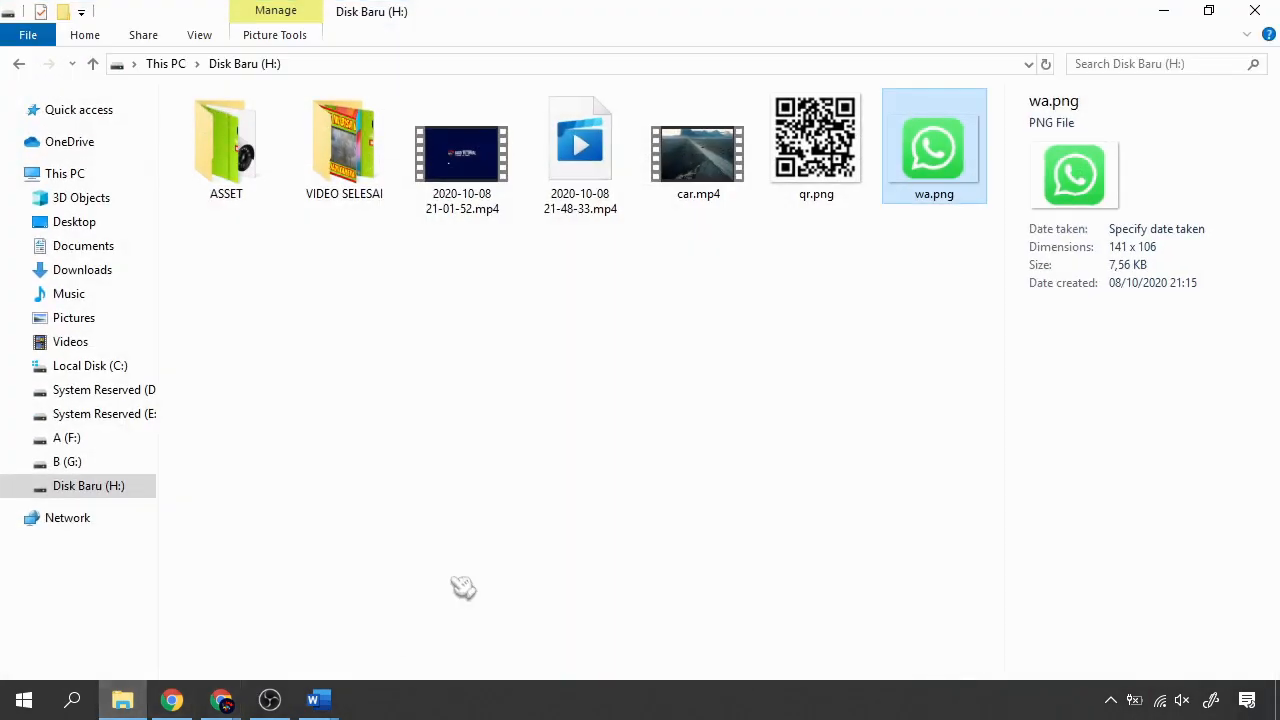
click(845, 188)
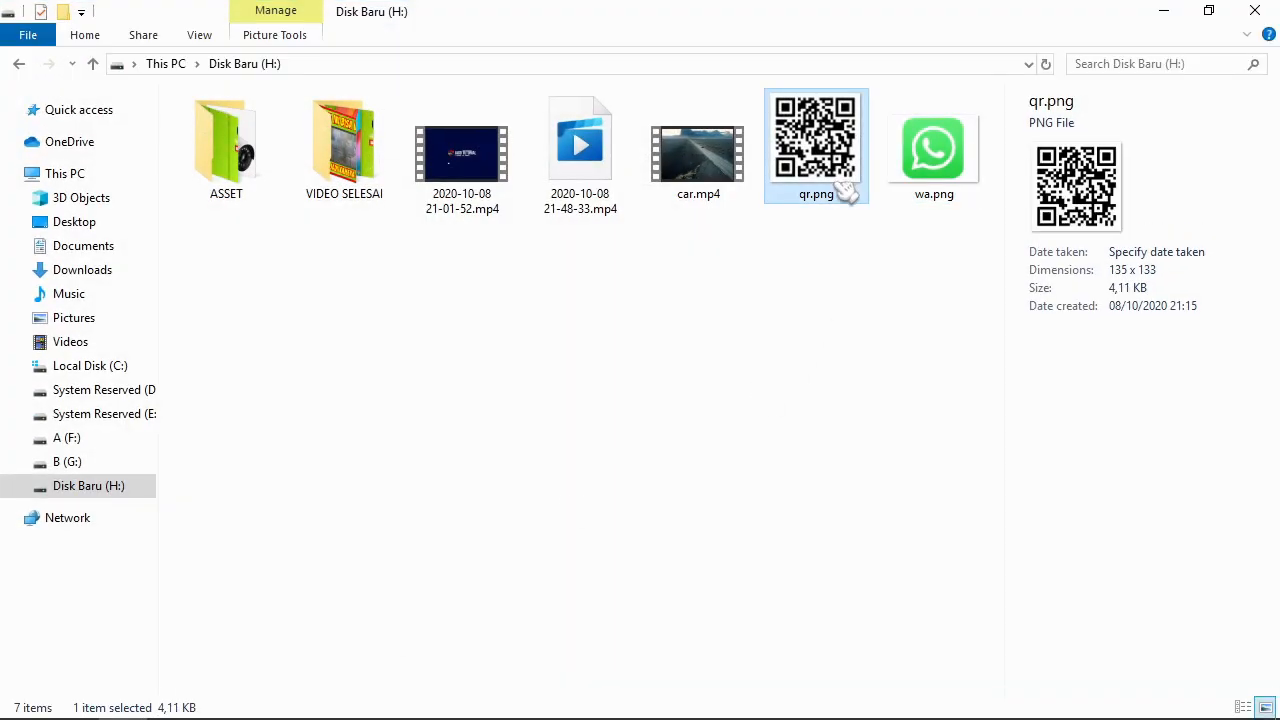
click(1166, 11)
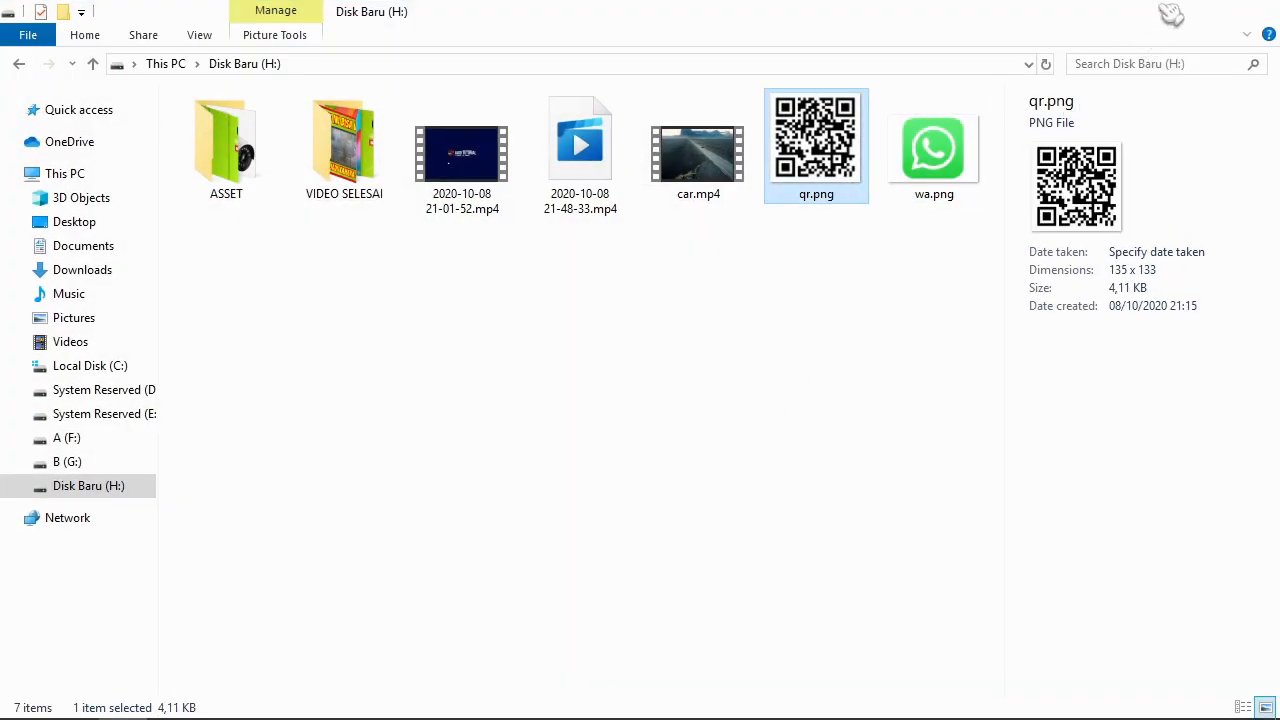
key(ctrl+v)
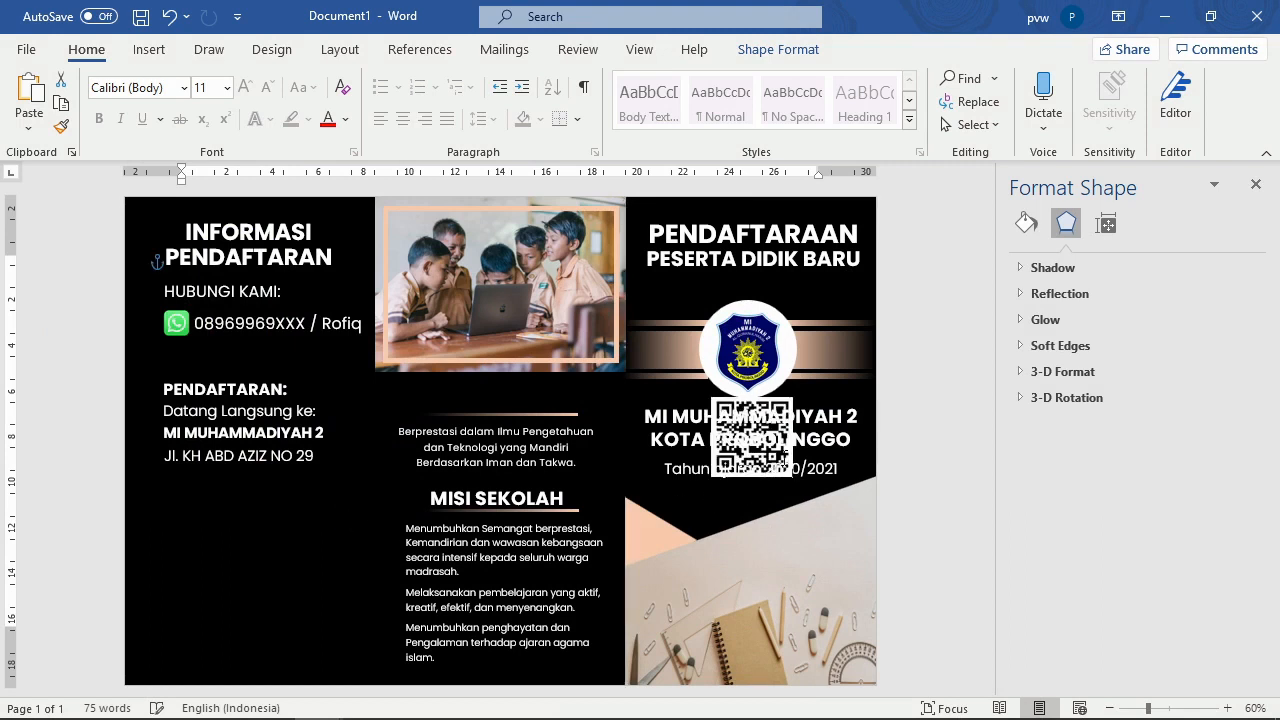
key(ctrl+z)
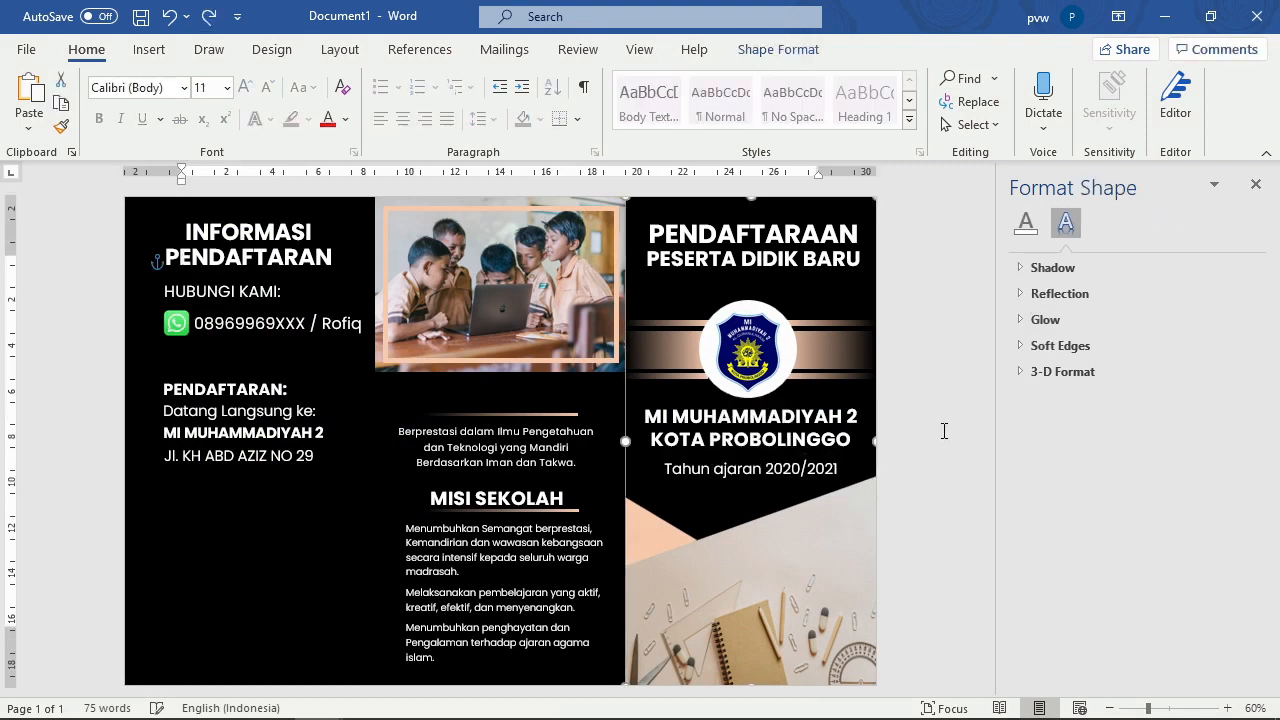
key(ctrl+z)
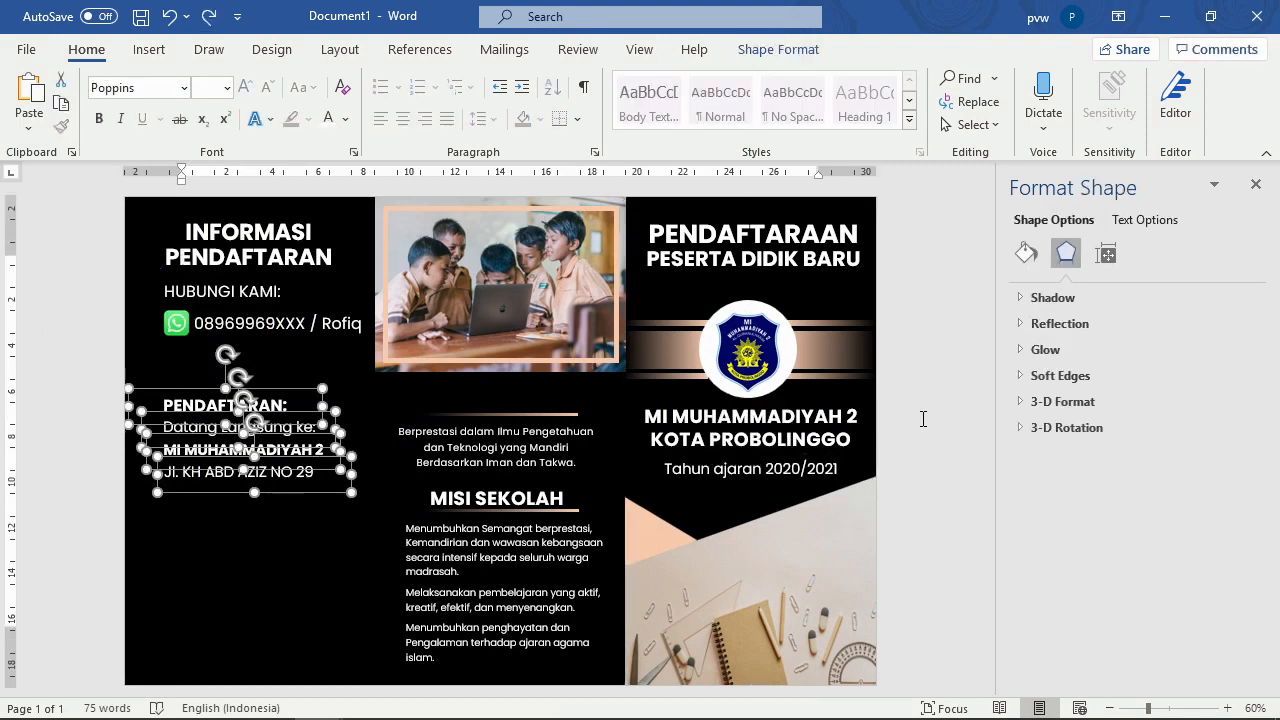
key(ctrl+y)
Step: Paste the QR code picture with no shape selected and shift the registration panel's black background aside to uncover it
click(923, 419)
key(ctrl+v)
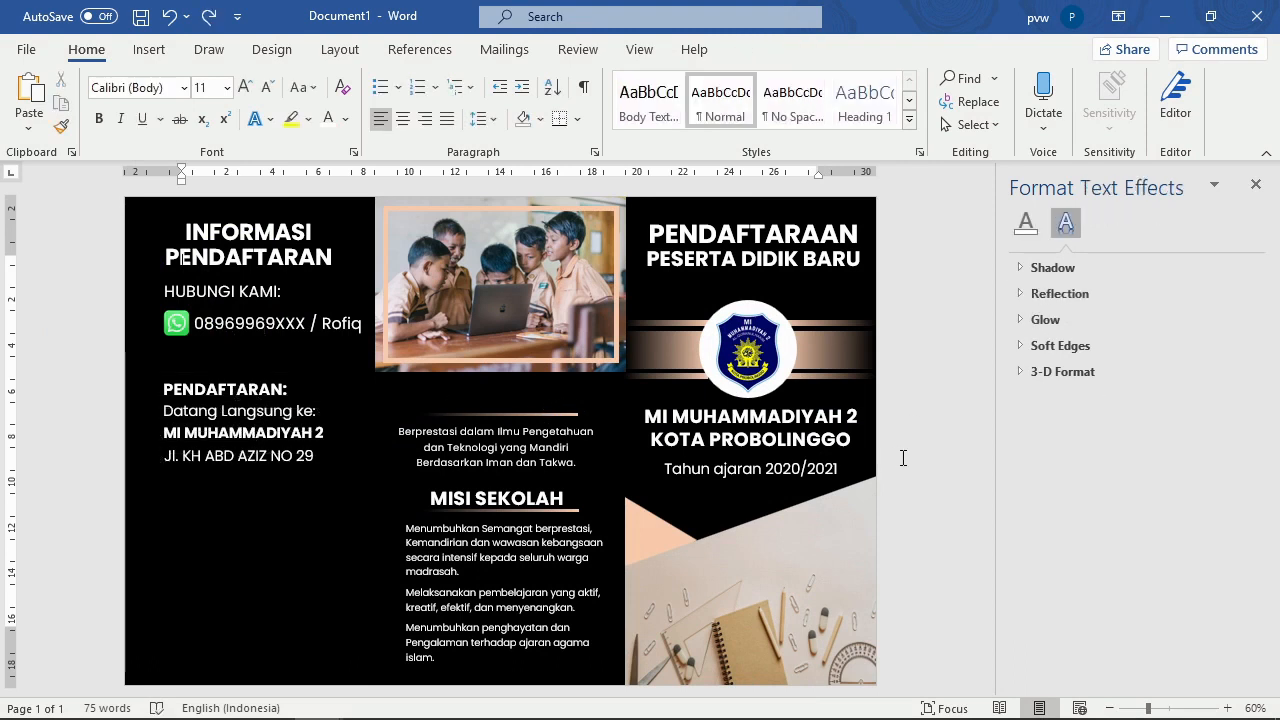
click(264, 323)
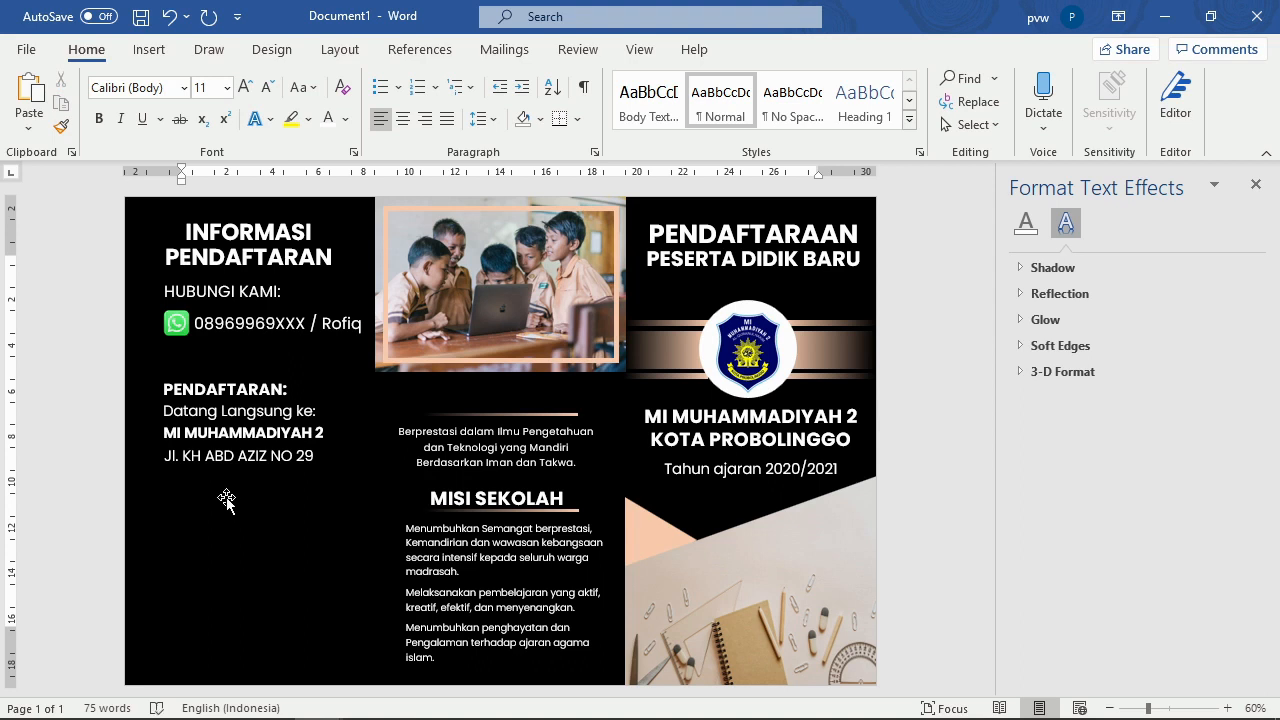
drag(226, 500, 376, 500)
click(248, 301)
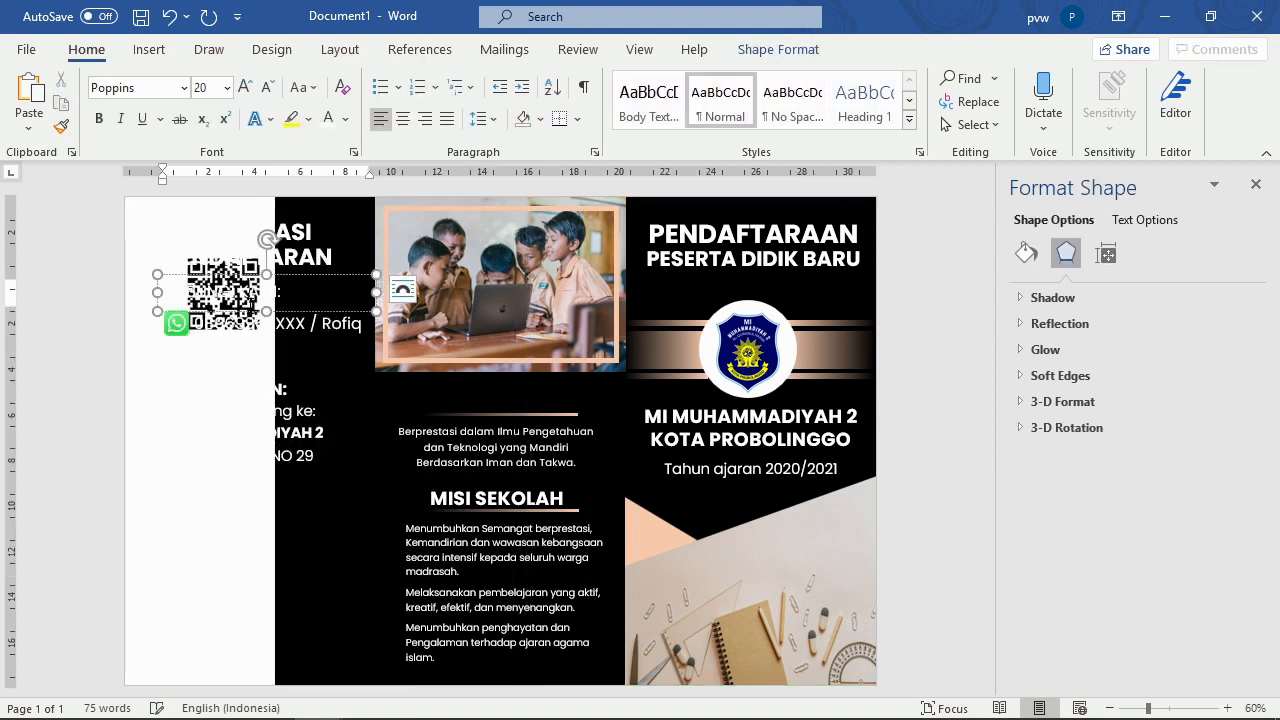
Step: Move the "PENDAFTARAN" heading off the QR code and set the picture's text wrapping to In Front of Text
click(232, 334)
click(186, 250)
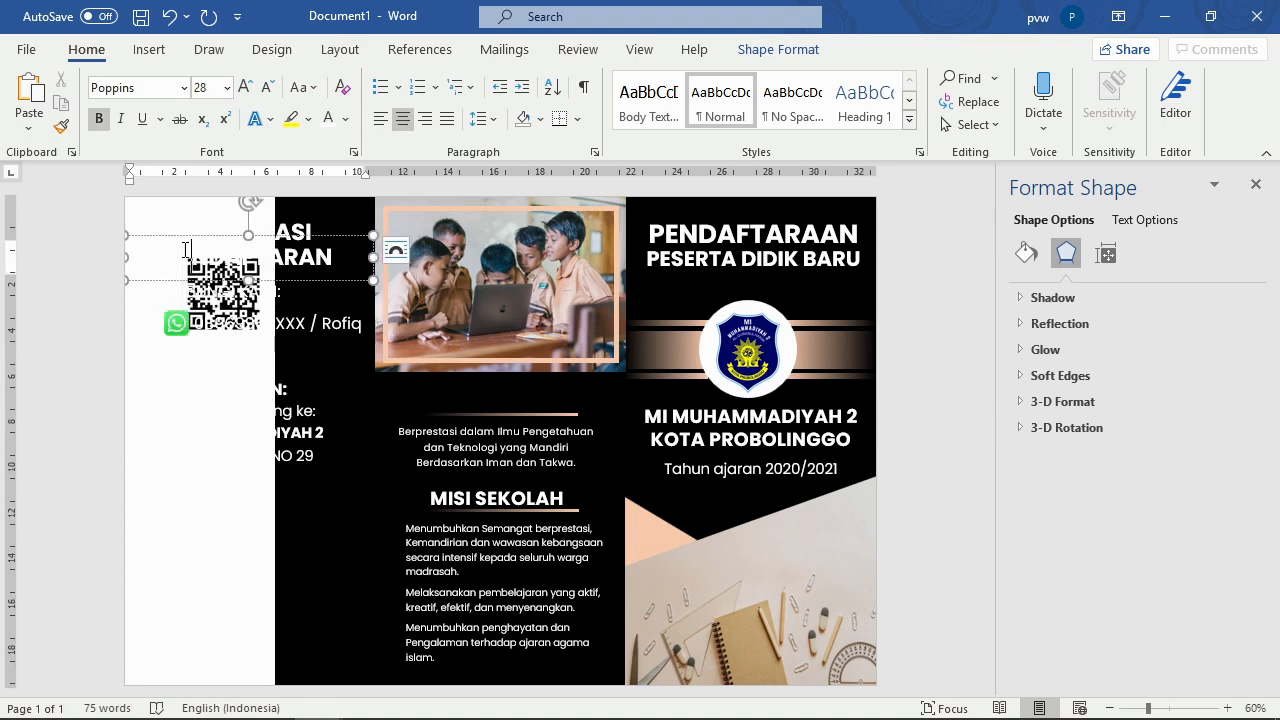
drag(175, 281, 293, 254)
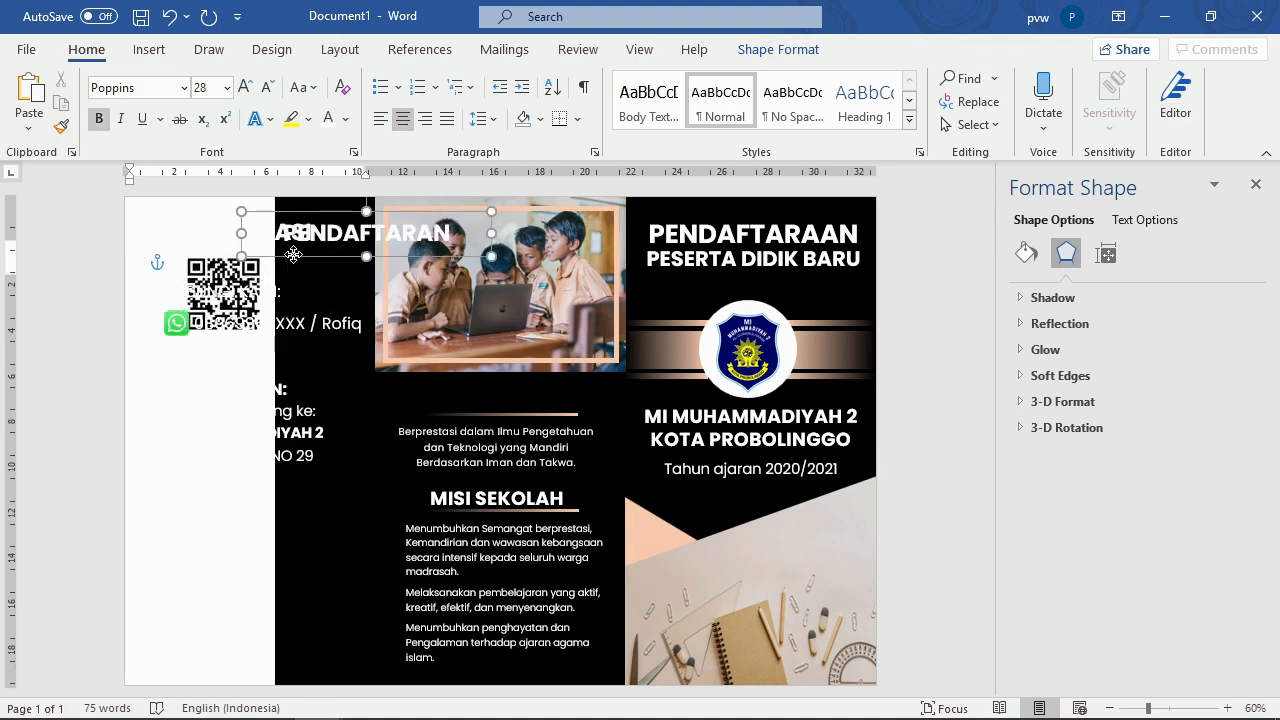
click(193, 275)
click(780, 49)
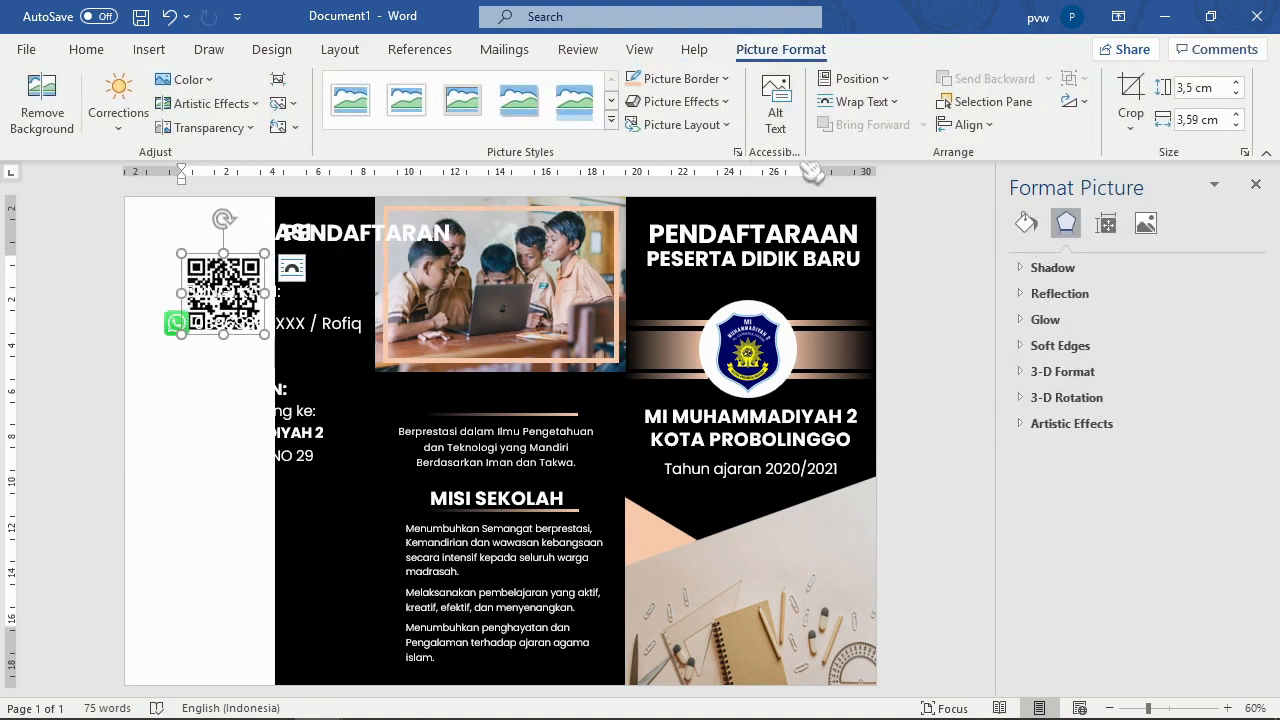
click(858, 101)
click(893, 302)
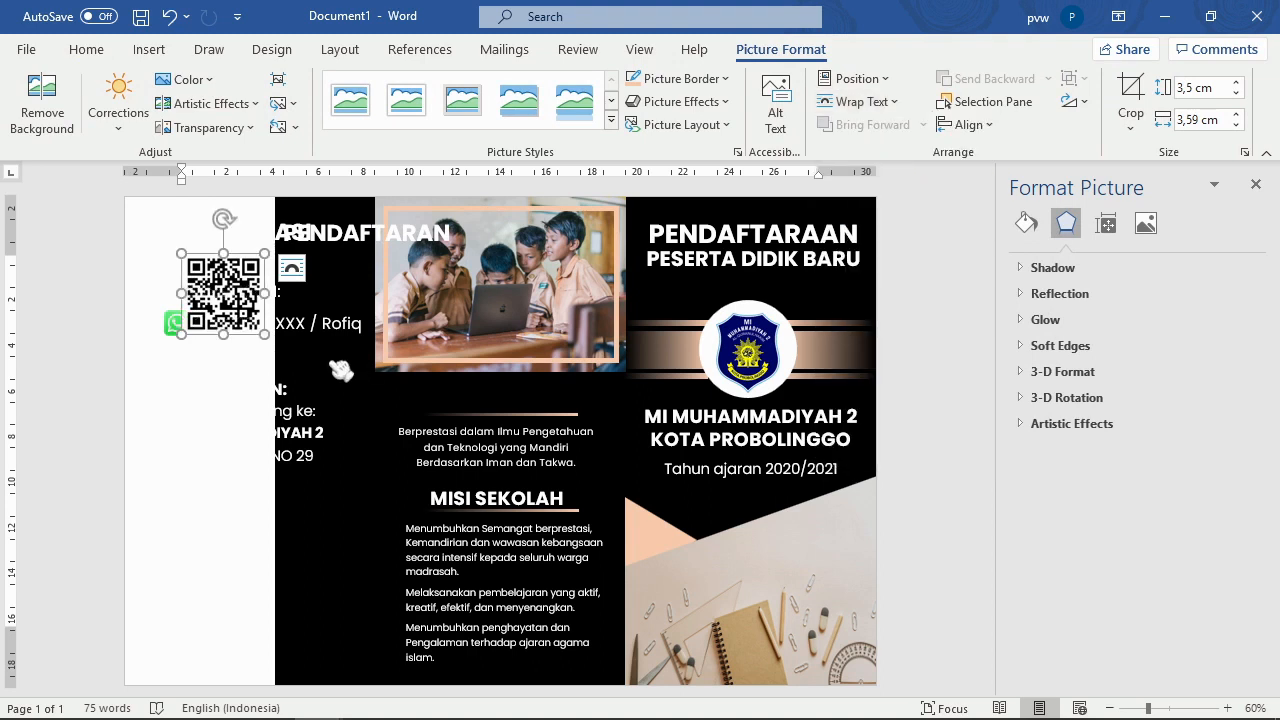
Step: Move the QR code down over the registration text, and return the black background and "PENDAFTARAN" heading to their places
drag(224, 290, 207, 422)
drag(336, 400, 186, 399)
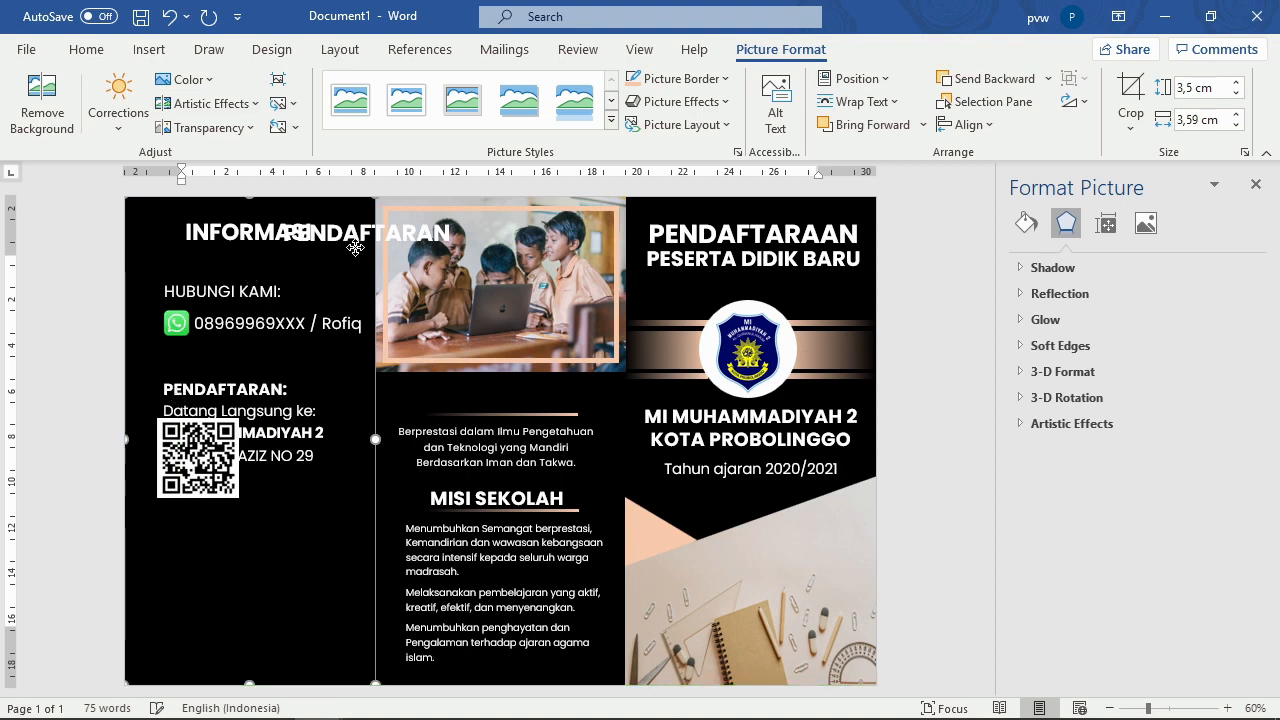
click(381, 229)
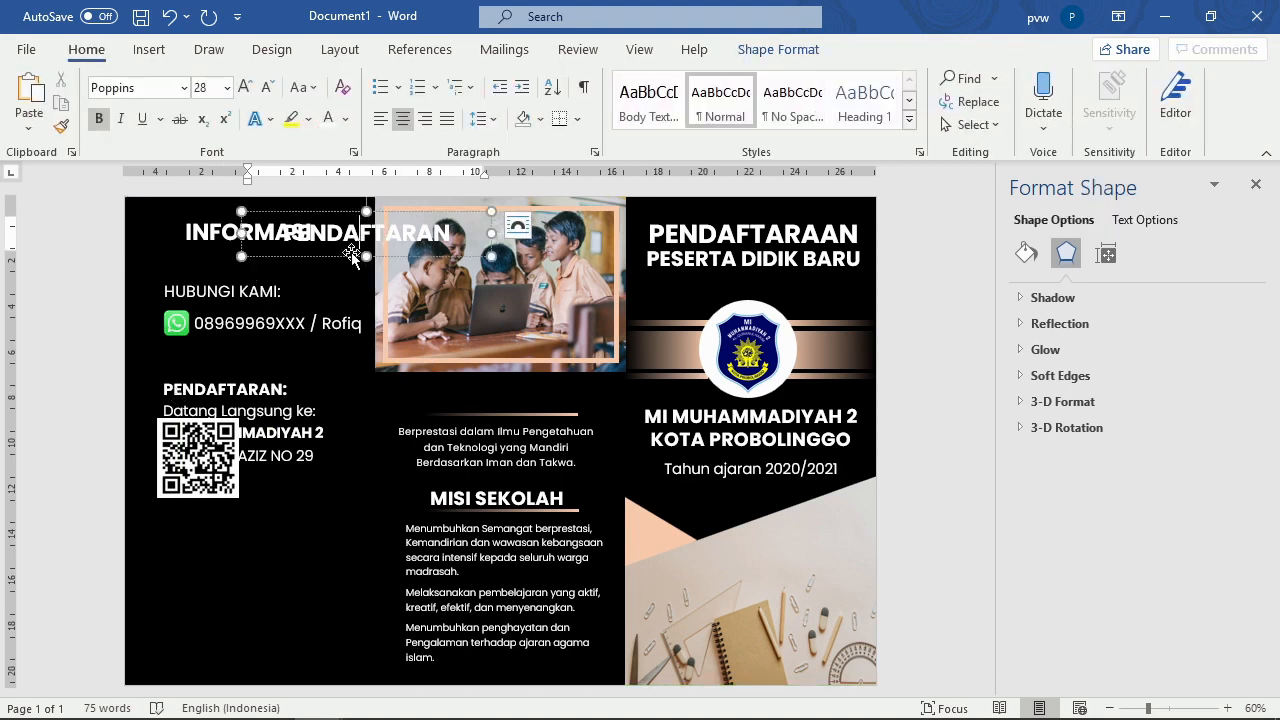
drag(354, 251, 236, 278)
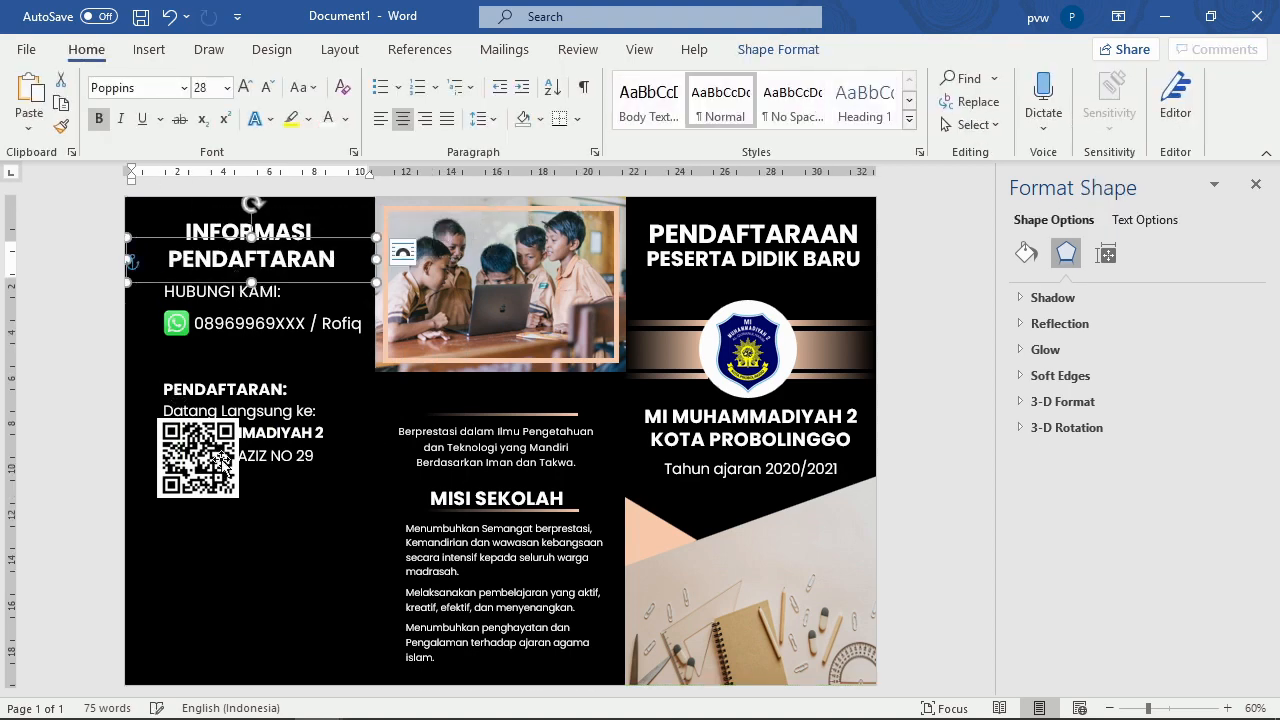
Step: Place the QR code picture directly below the street address, roughly centred in the registration panel
drag(213, 495, 272, 540)
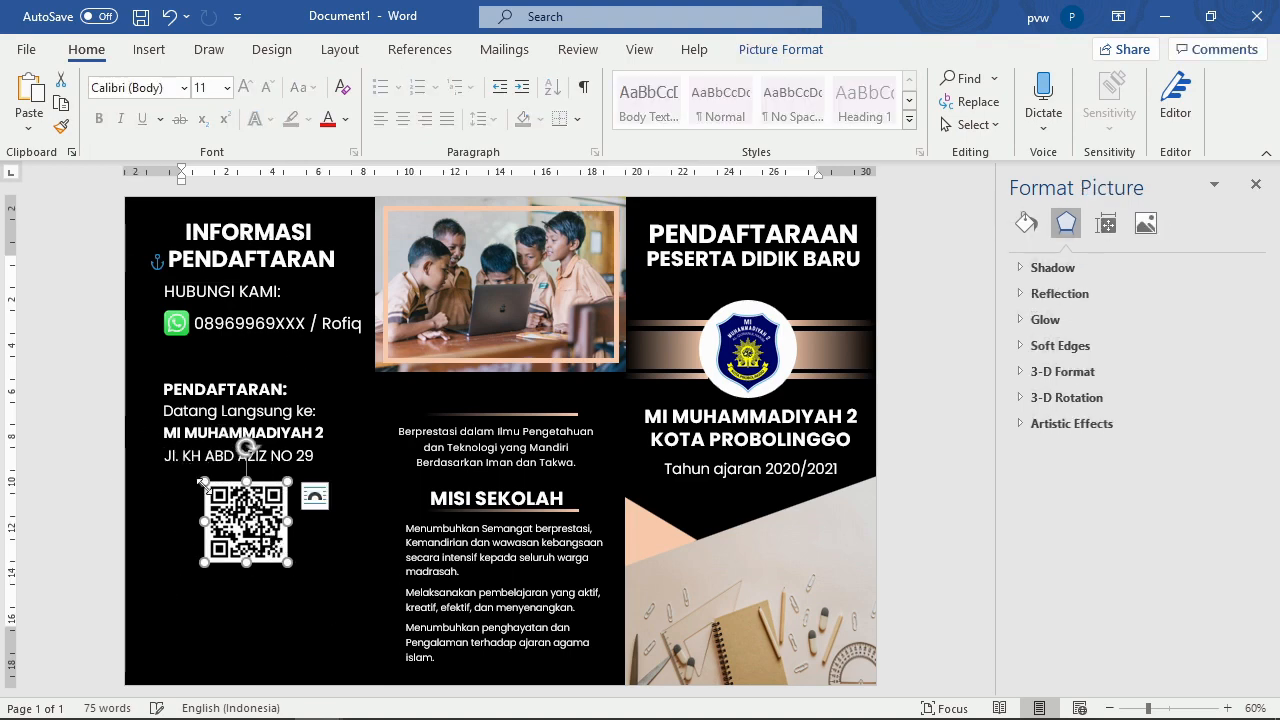
click(80, 474)
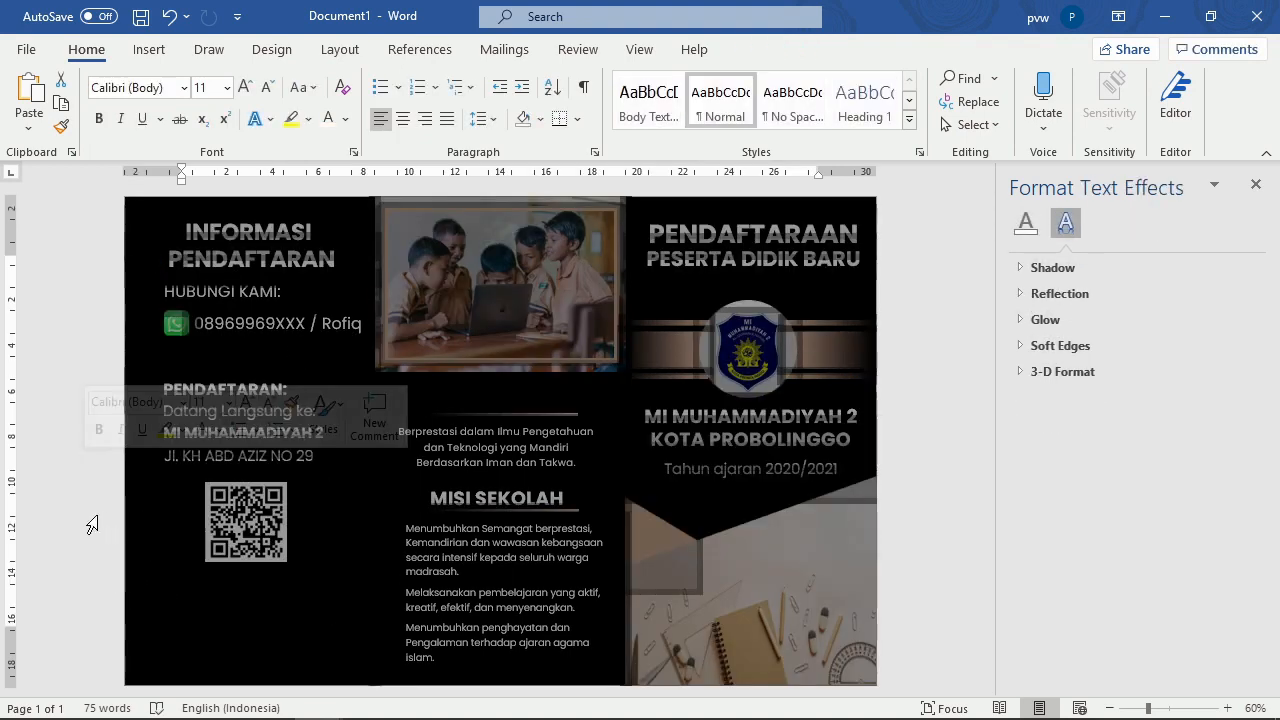
click(284, 540)
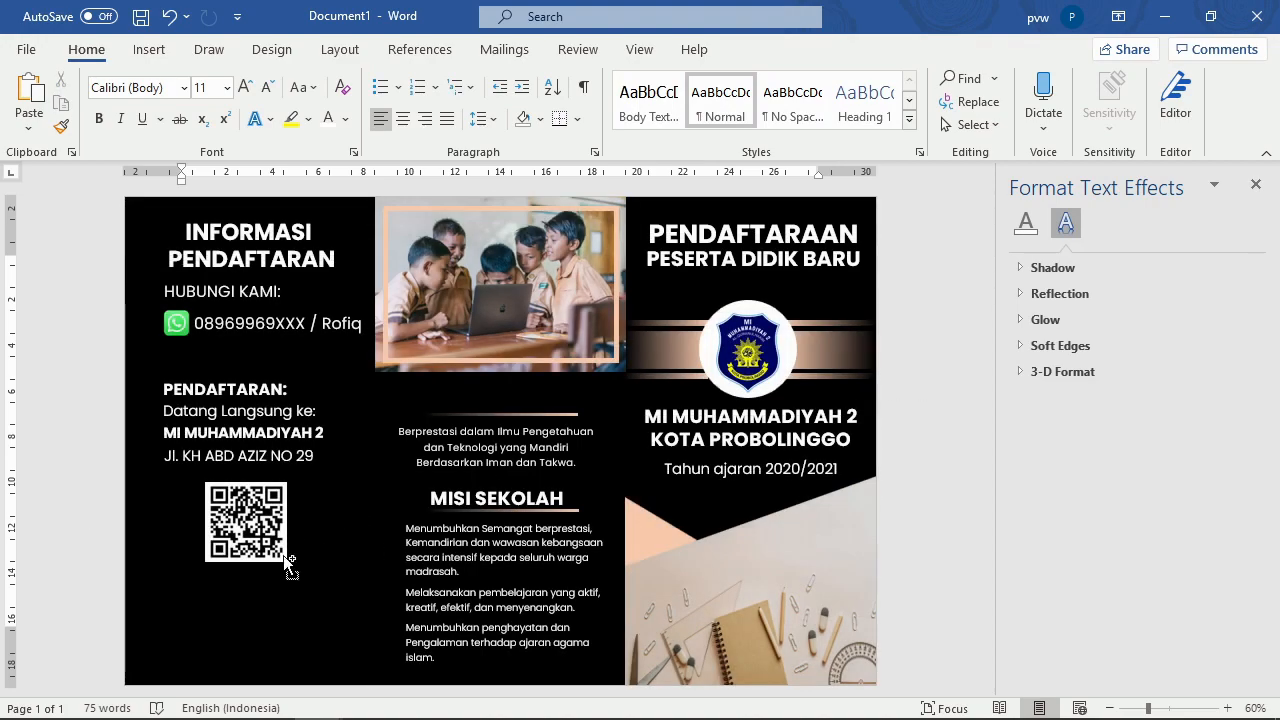
Step: Copy the website address text box below the QR code in banner1.docx and paste it into Document1
ctrl+scroll(245, 530, up, 2)
scroll(245, 531, down, 3)
ctrl+scroll(160, 505, up, 2)
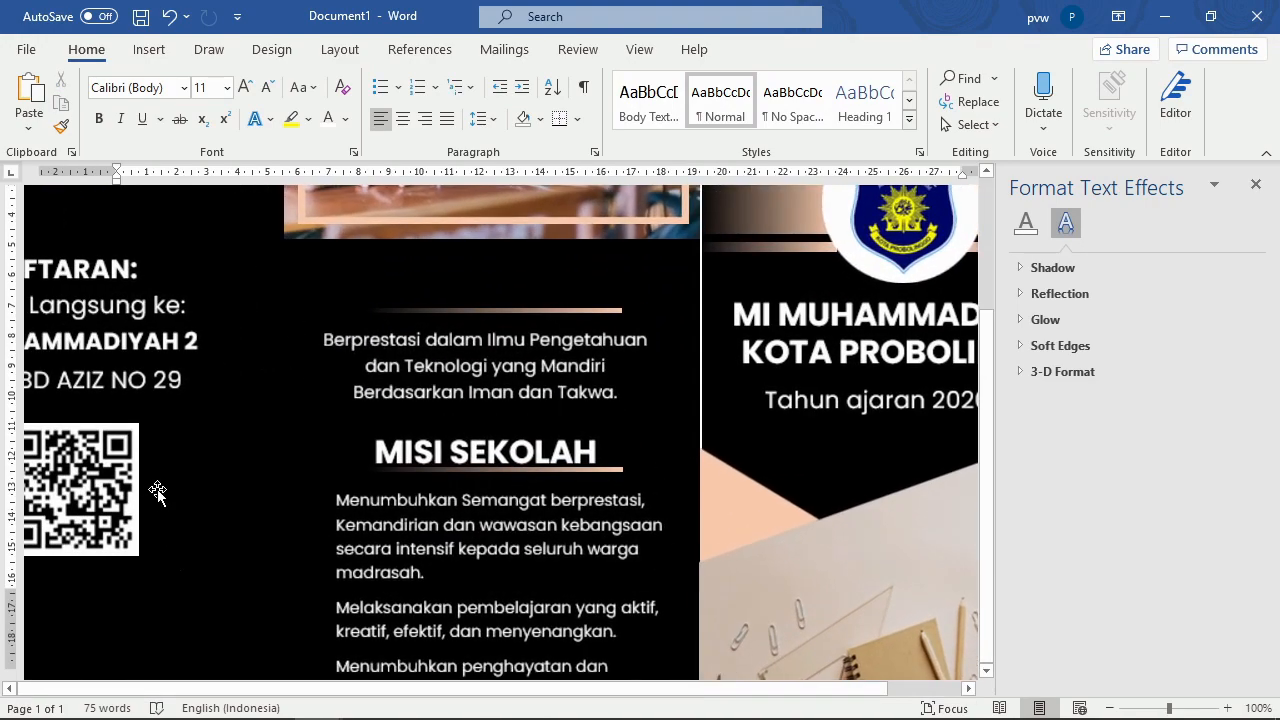
drag(504, 690, 212, 690)
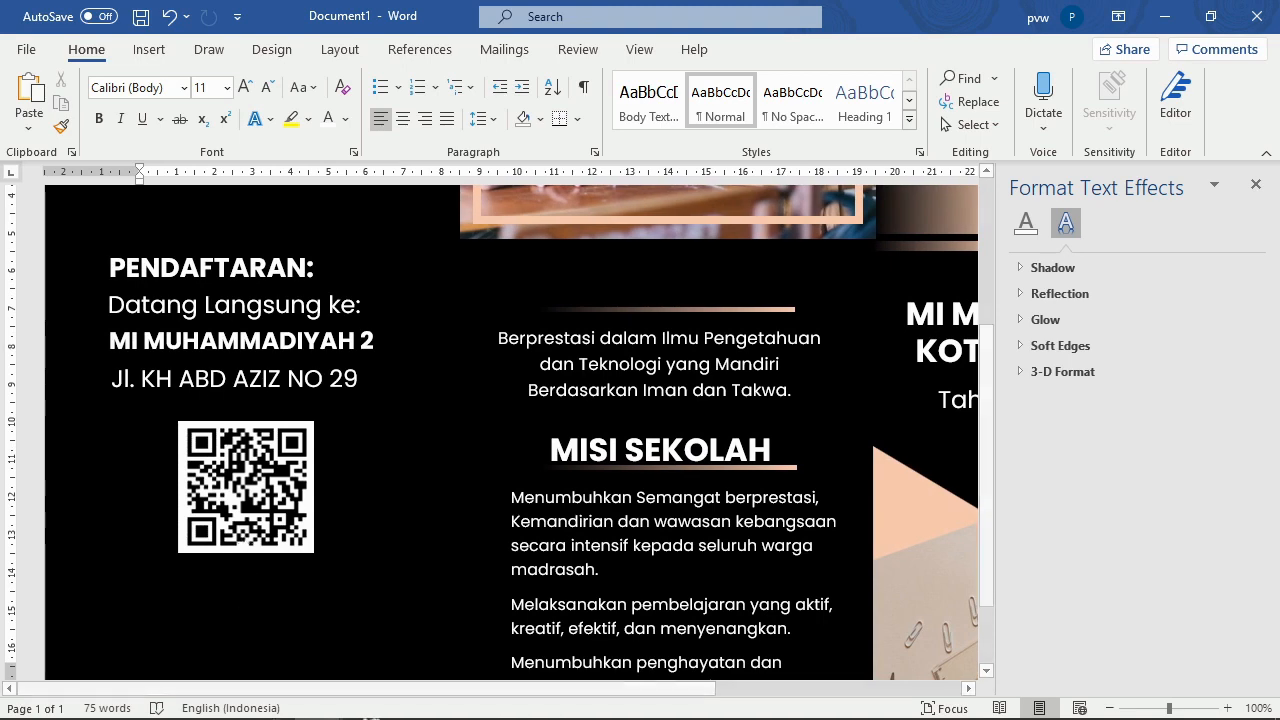
mouse_move(205, 716)
mouse_move(318, 700)
click(255, 645)
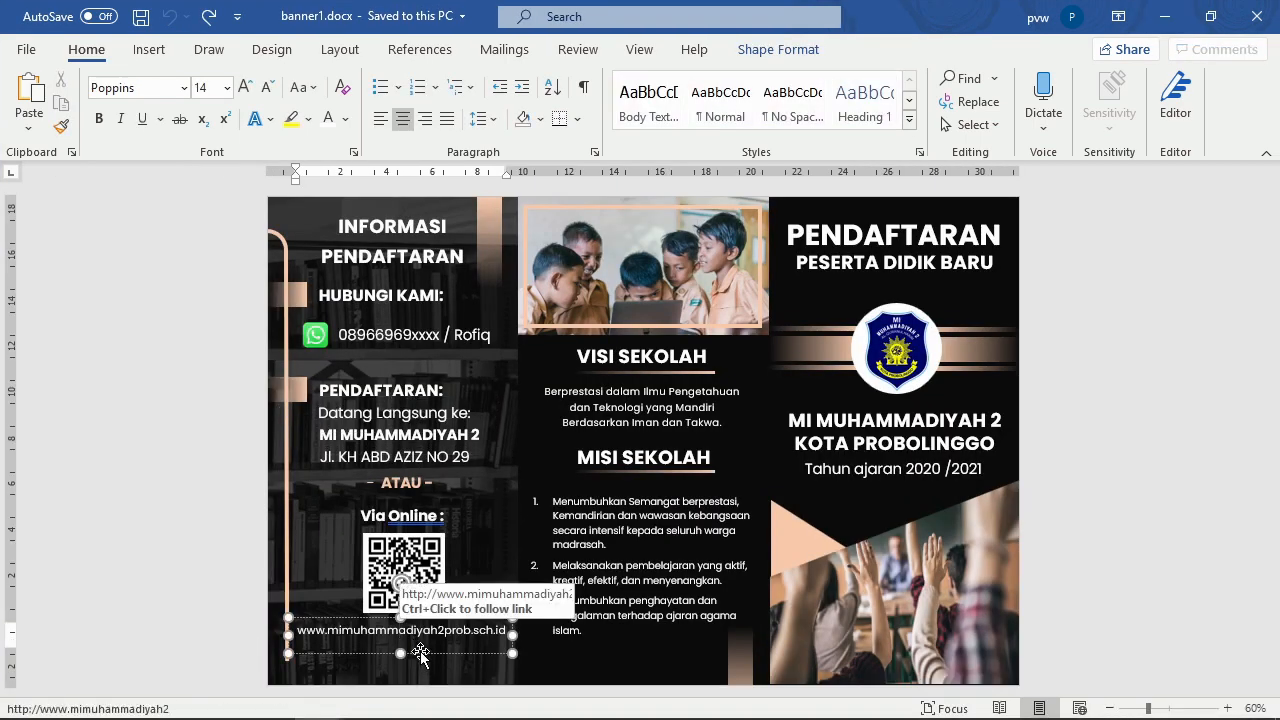
click(420, 654)
click(1164, 16)
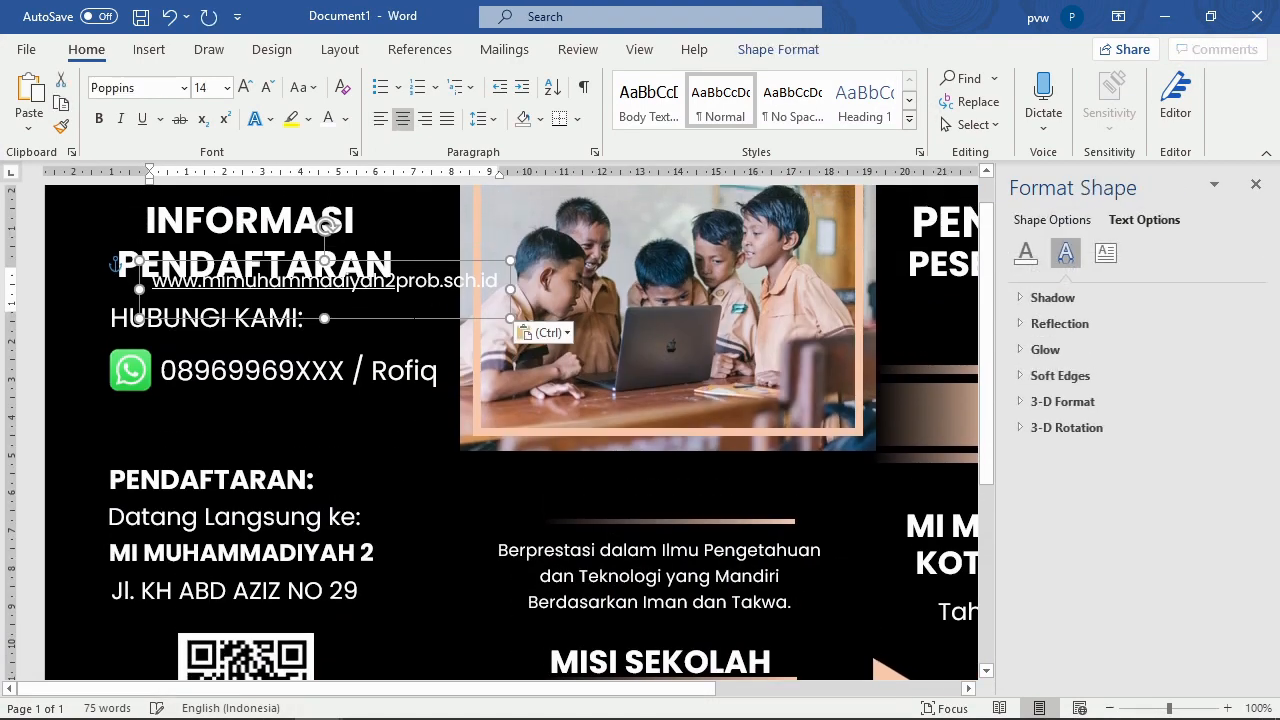
Step: Move the pasted website address text box down to just below the QR code in the registration panel
drag(409, 319, 394, 683)
key(ctrl+z)
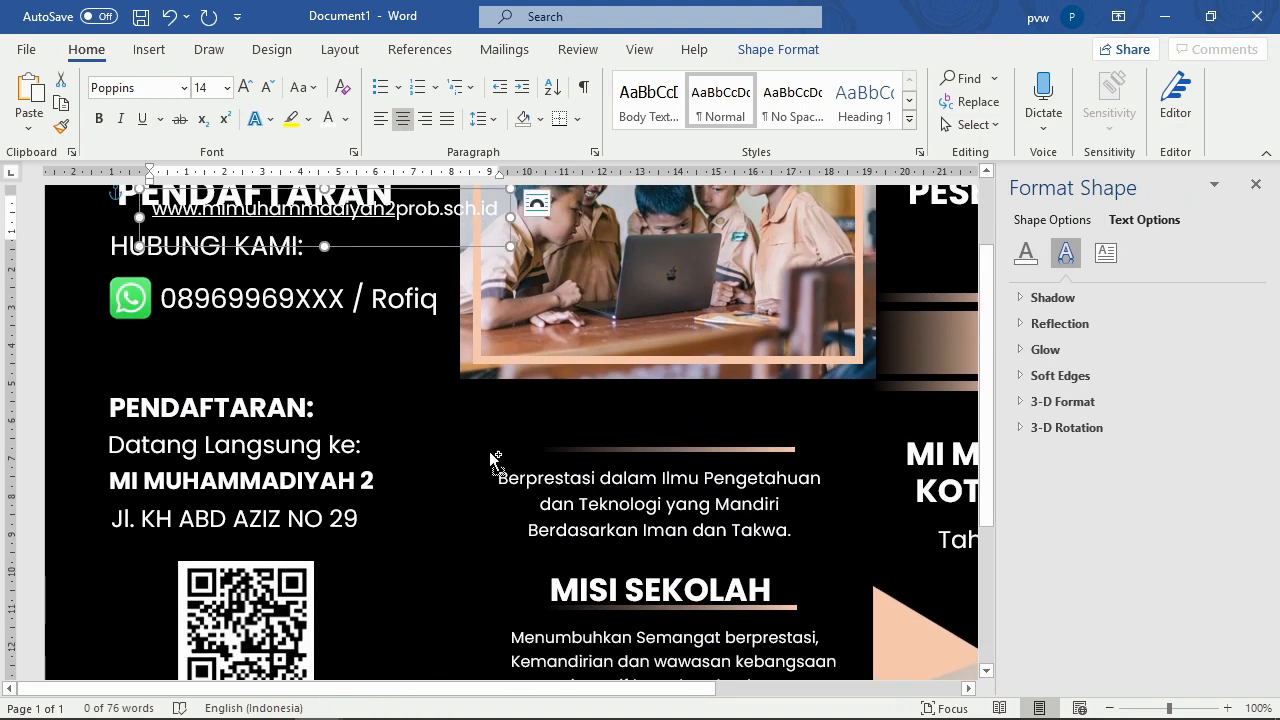
scroll(490, 455, down, 6)
scroll(333, 550, up, 2)
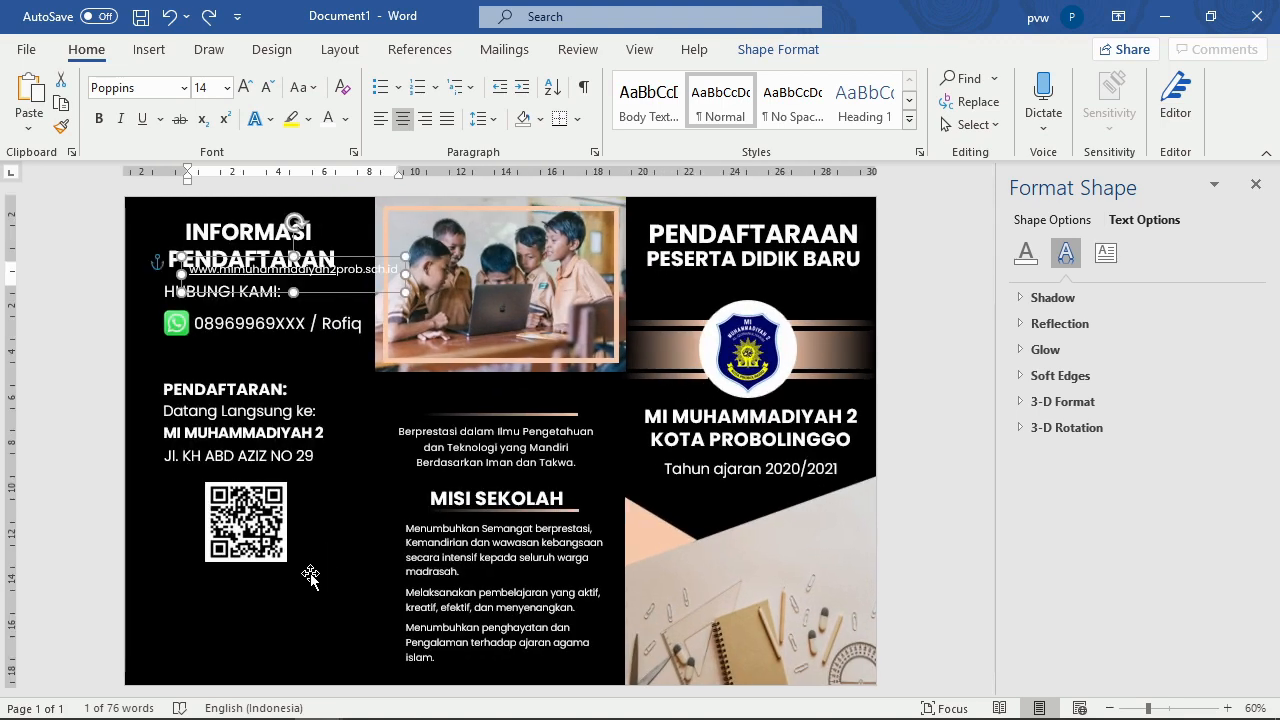
click(309, 574)
click(345, 292)
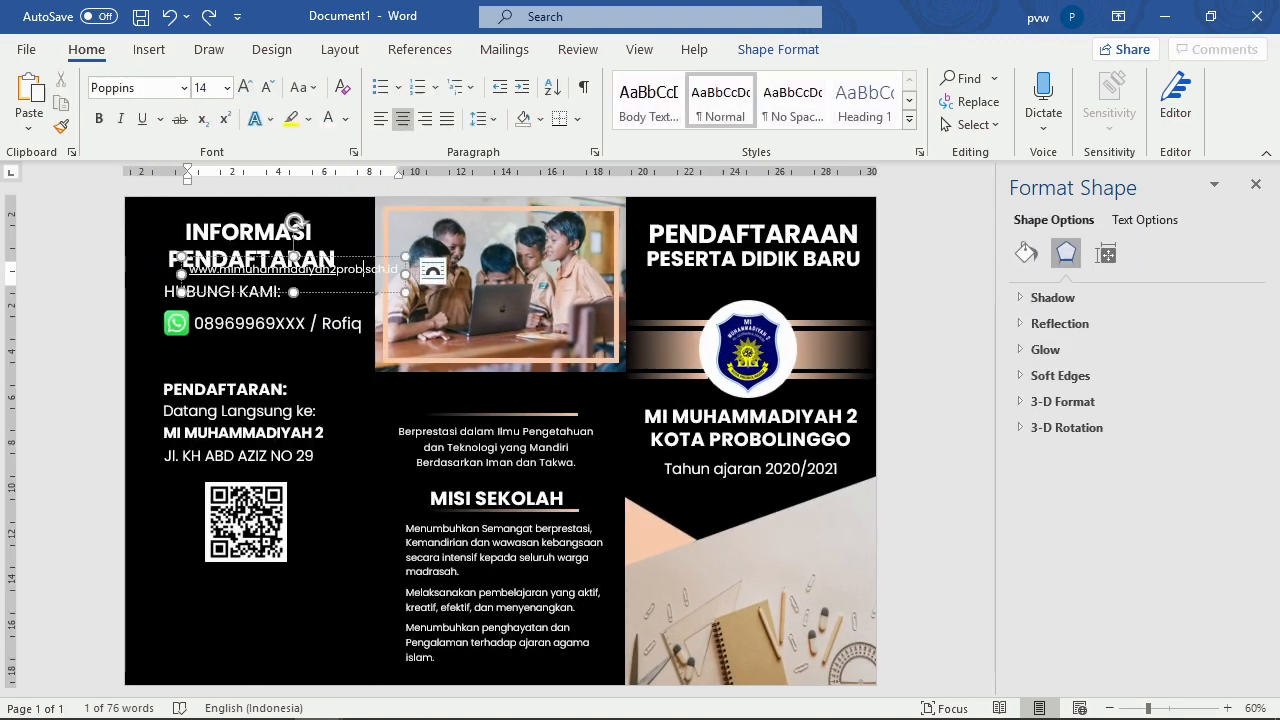
drag(348, 294, 306, 607)
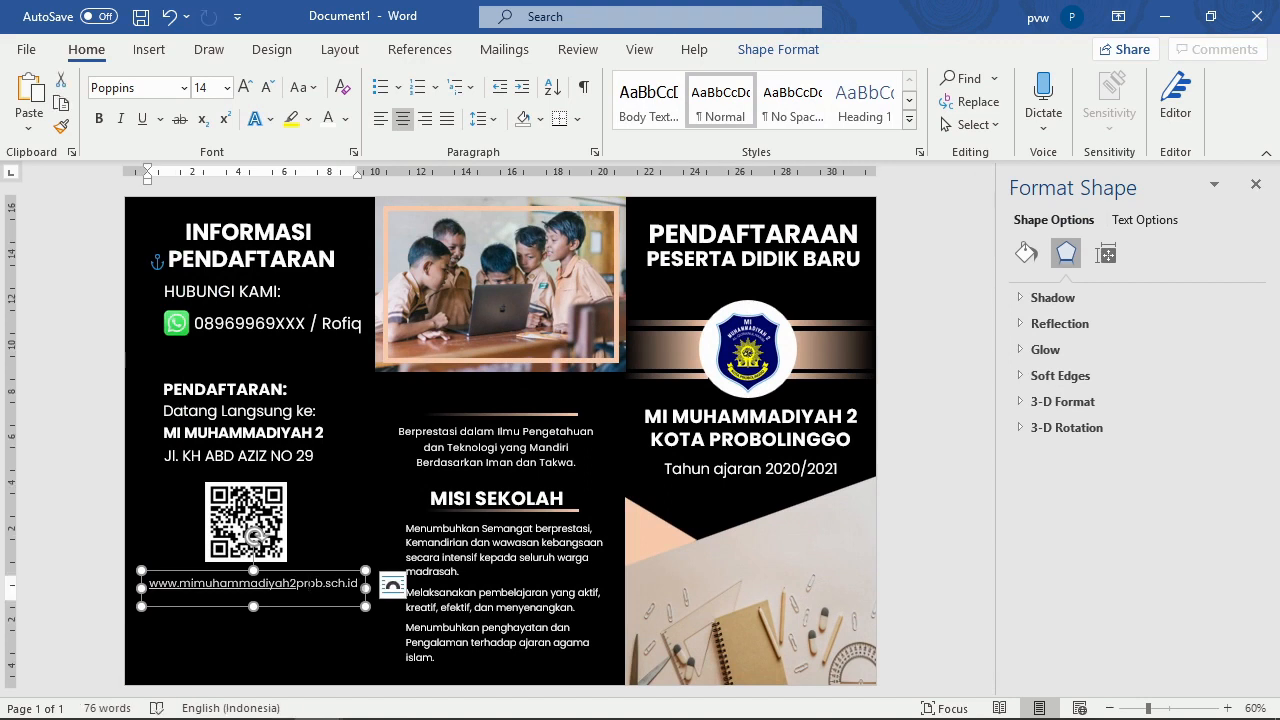
Step: Remove the underline from the website address text below the QR code and deselect its text box
click(148, 120)
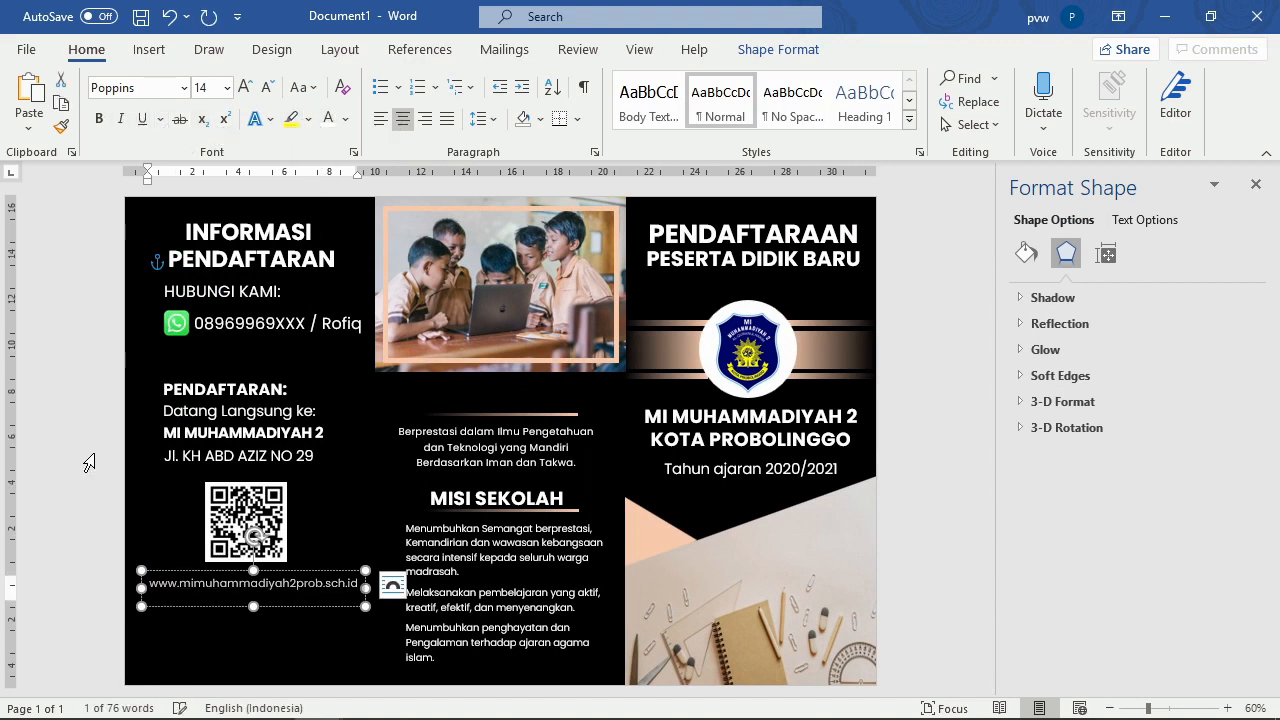
click(339, 543)
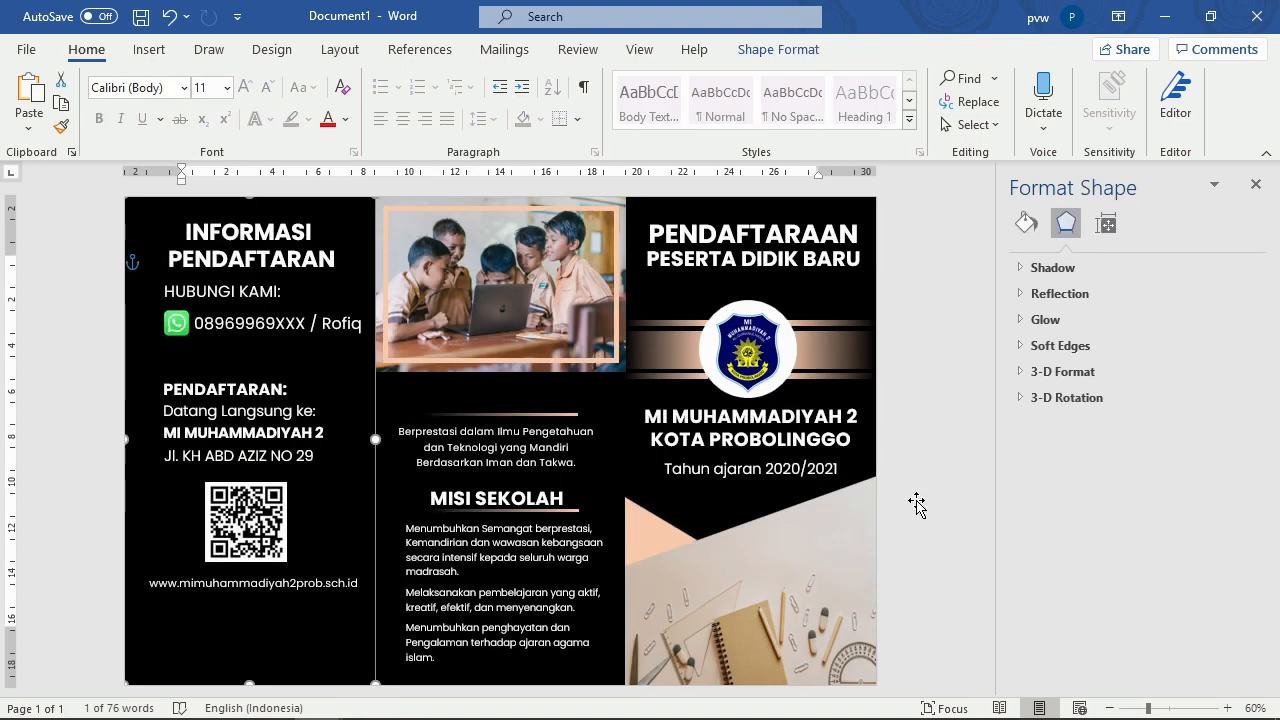
click(917, 506)
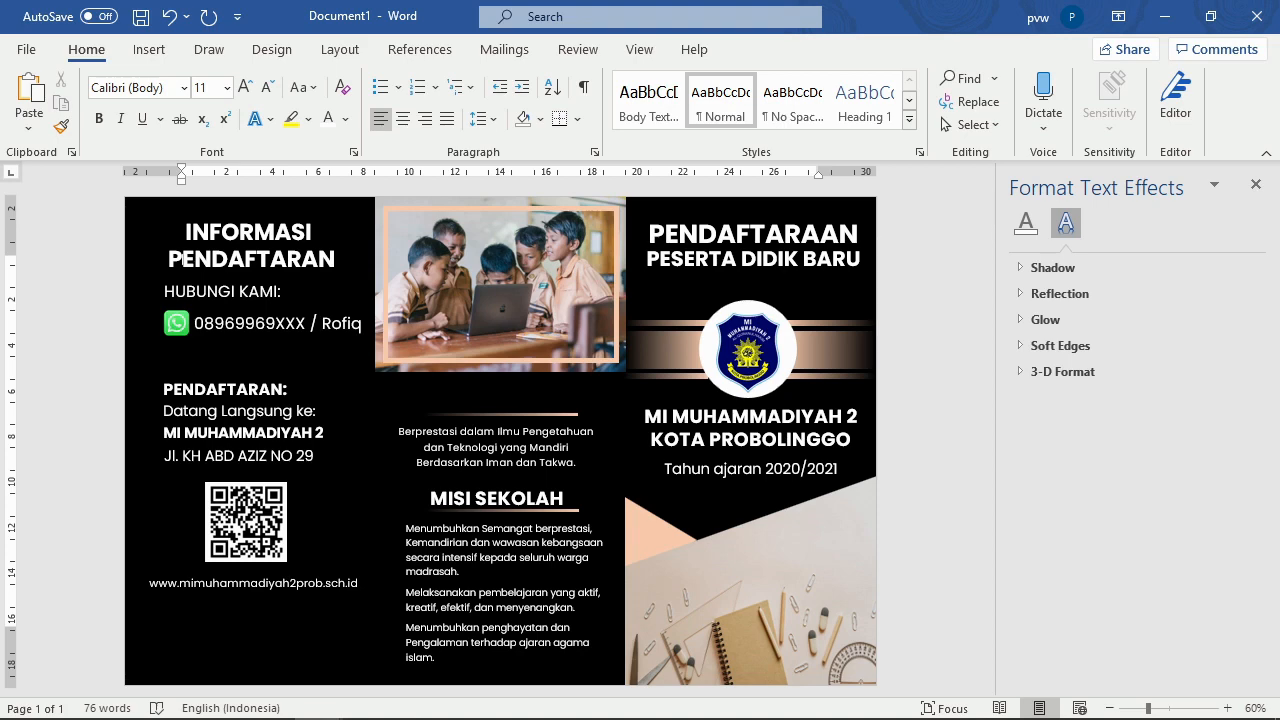
click(220, 582)
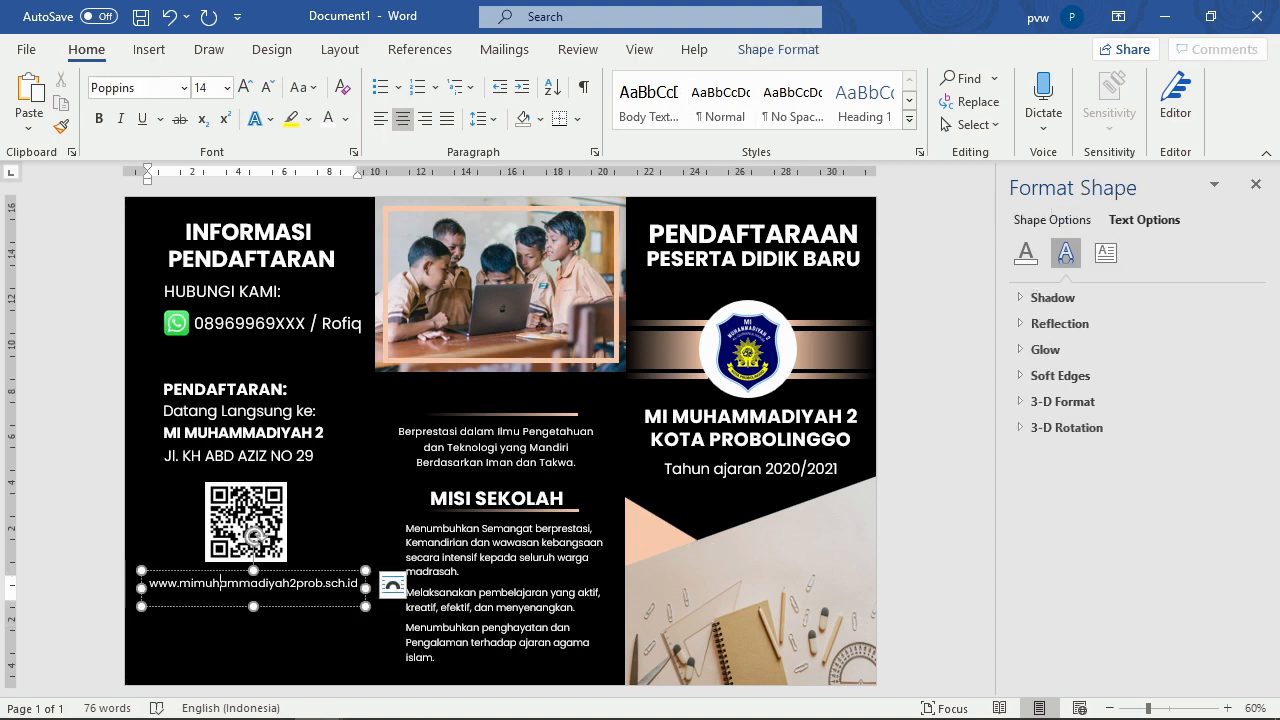
click(100, 512)
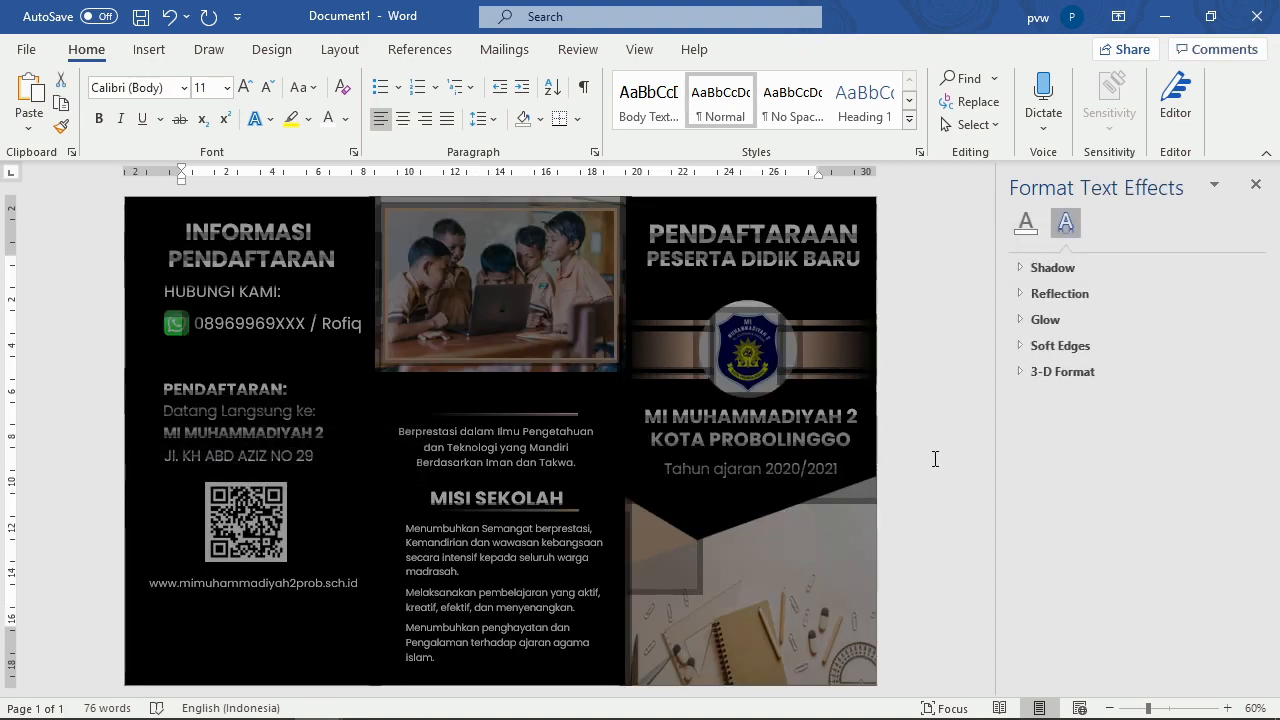
Step: Check the registration panel in banner1.docx, then draw a vertical line about 17.65 cm long along the left side of Document1's registration panel
click(935, 459)
mouse_move(318, 700)
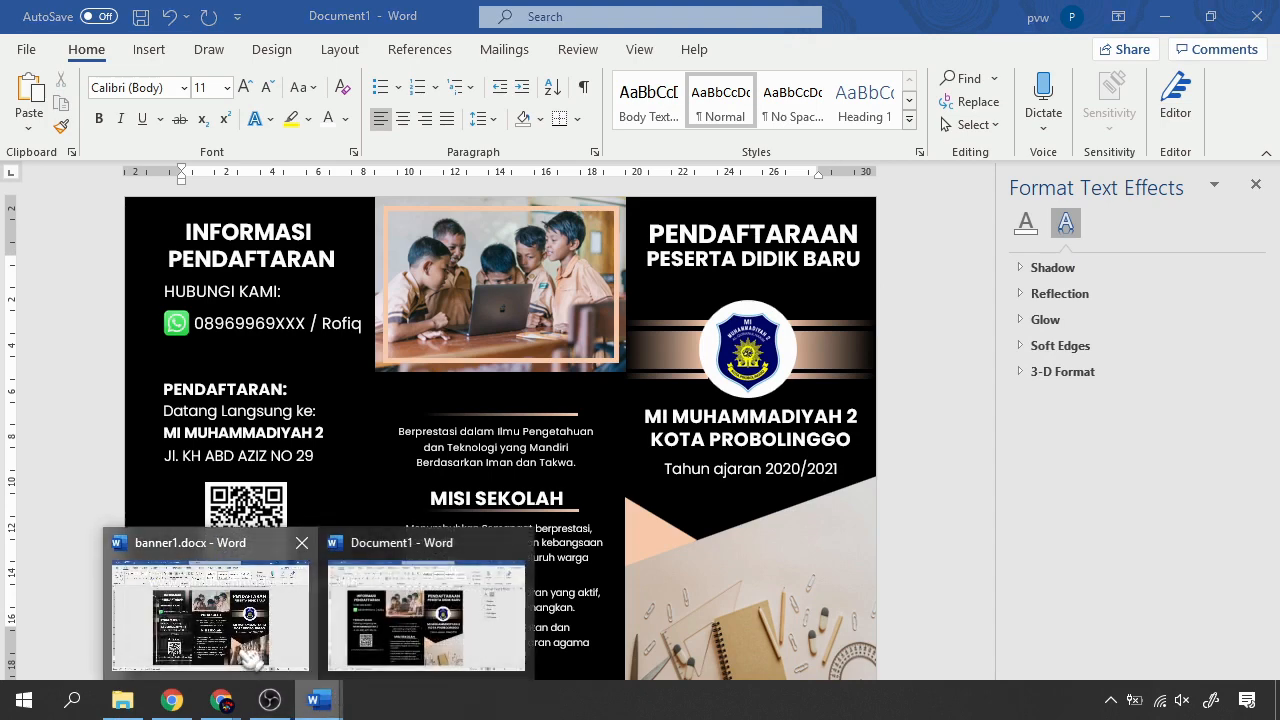
click(250, 655)
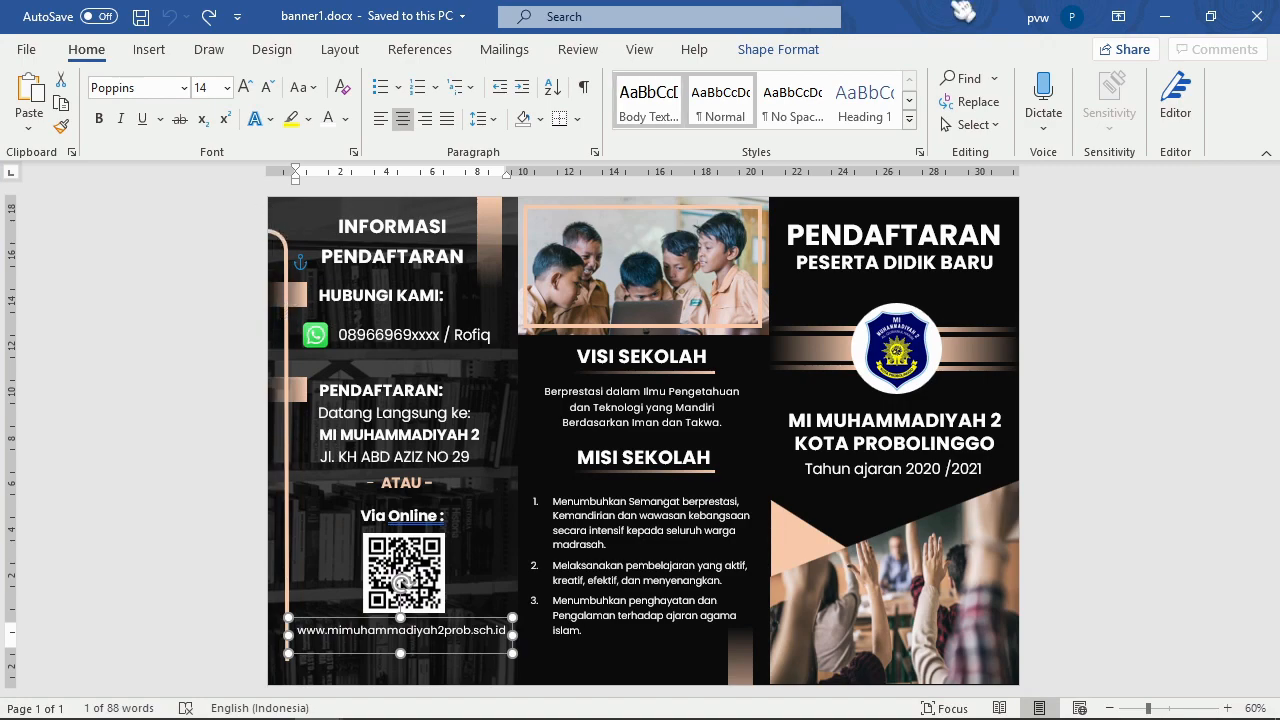
click(1168, 14)
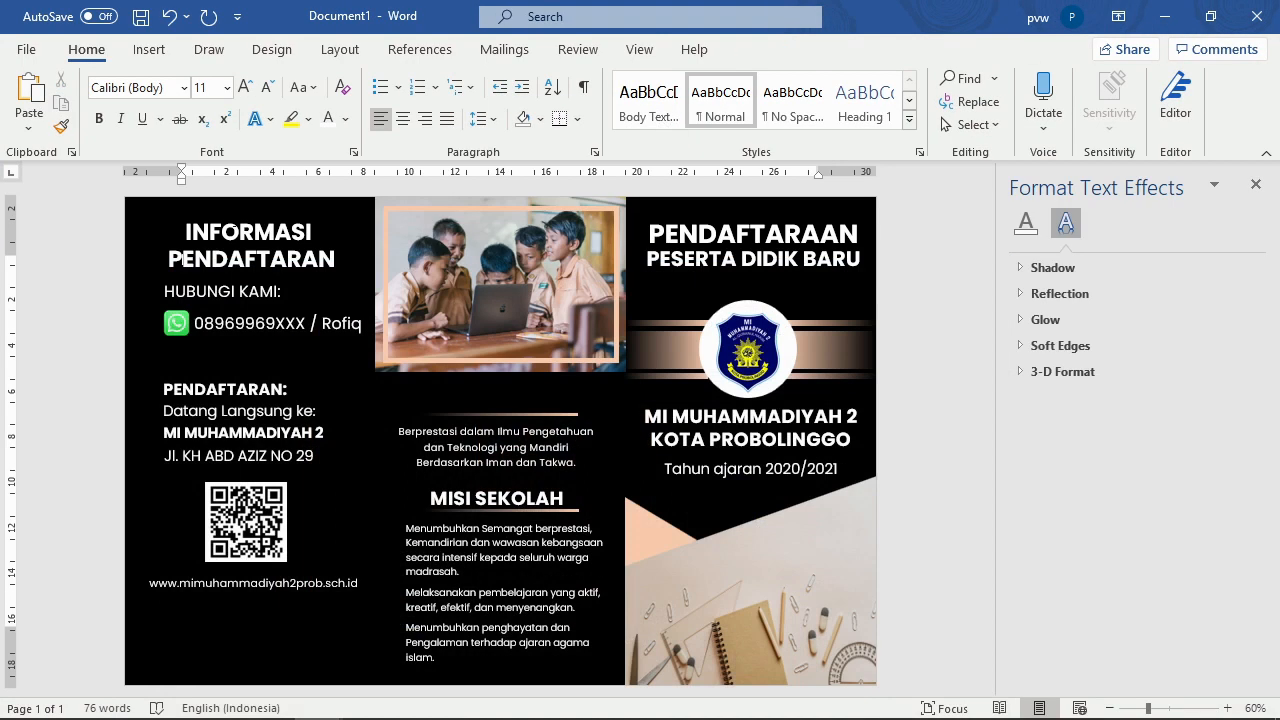
click(149, 49)
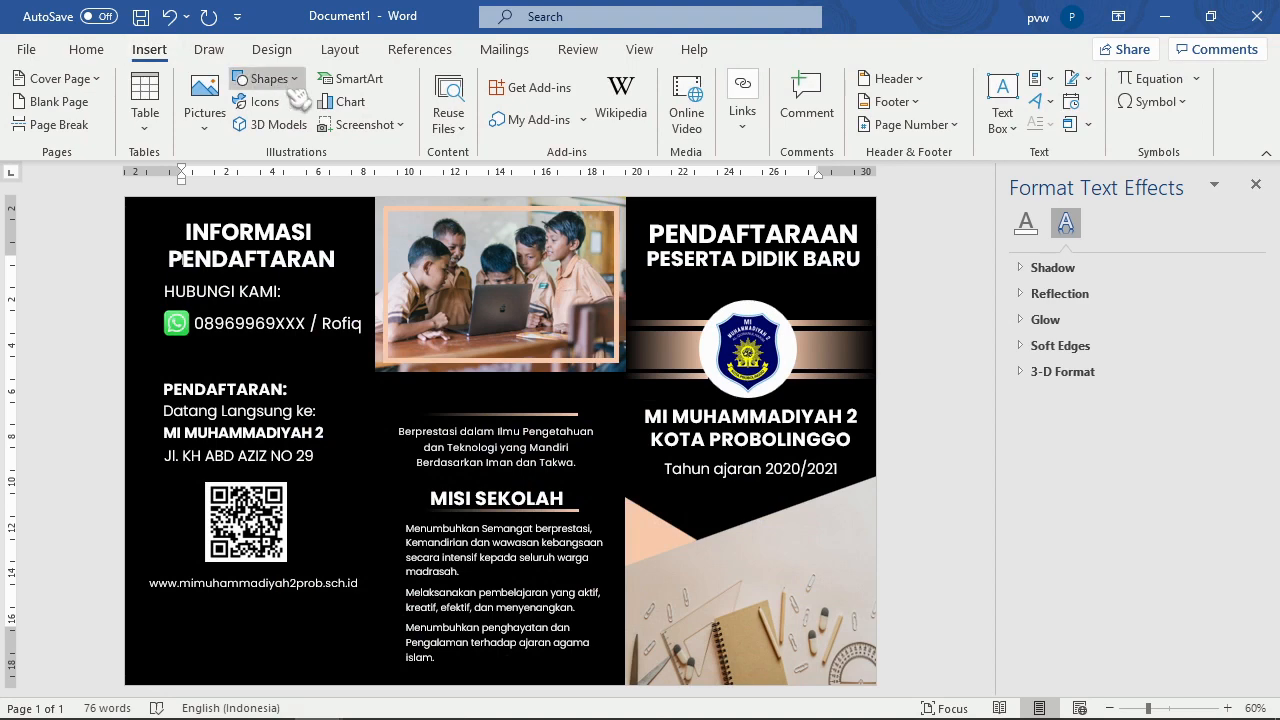
click(268, 79)
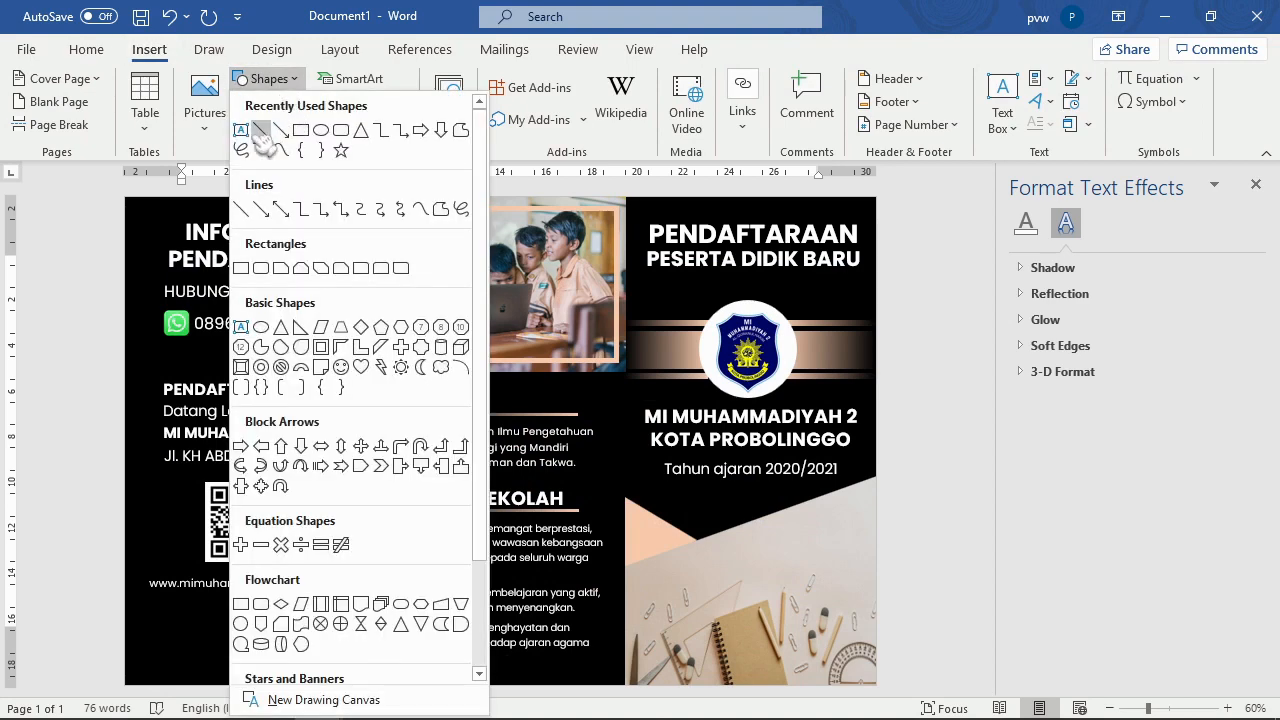
click(260, 130)
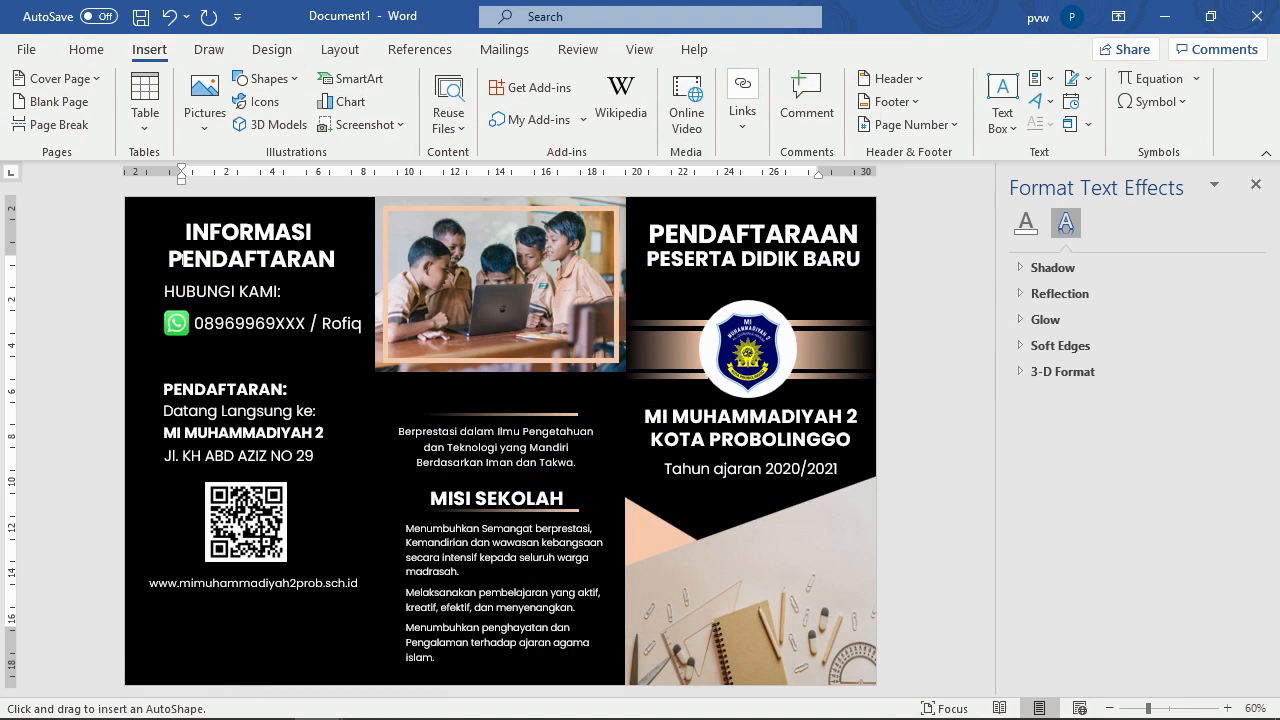
drag(147, 226, 146, 612)
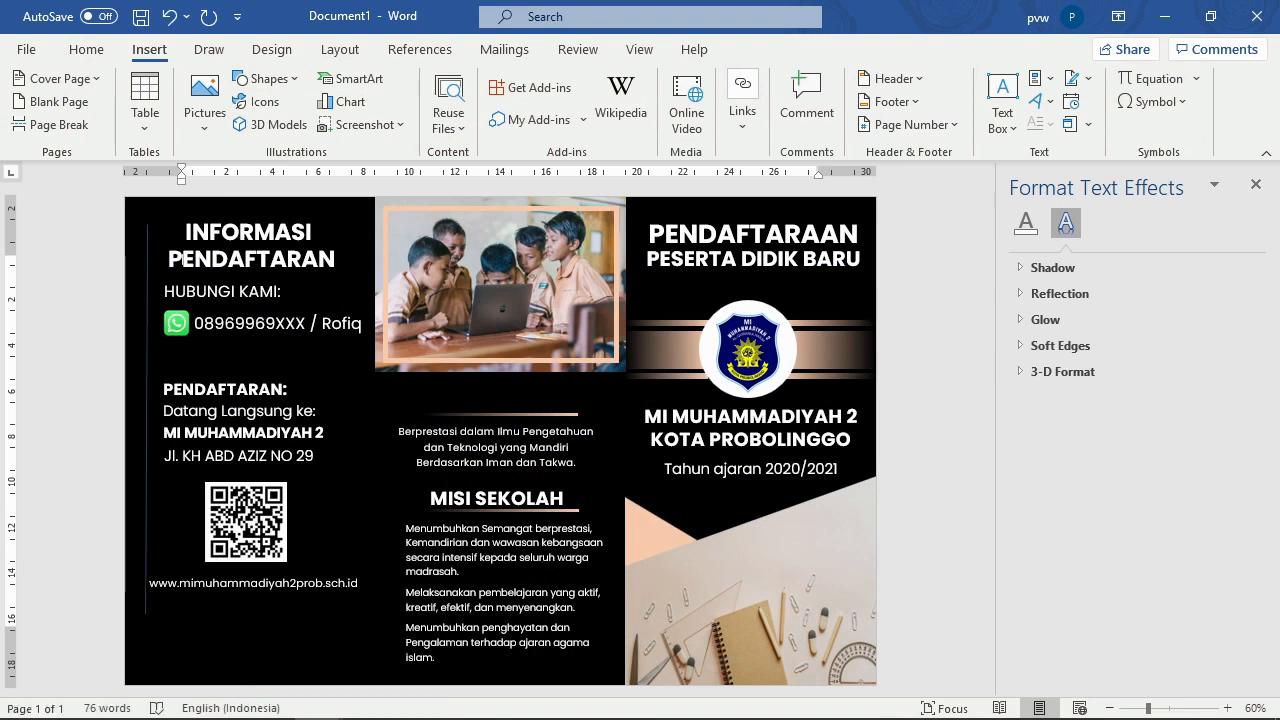
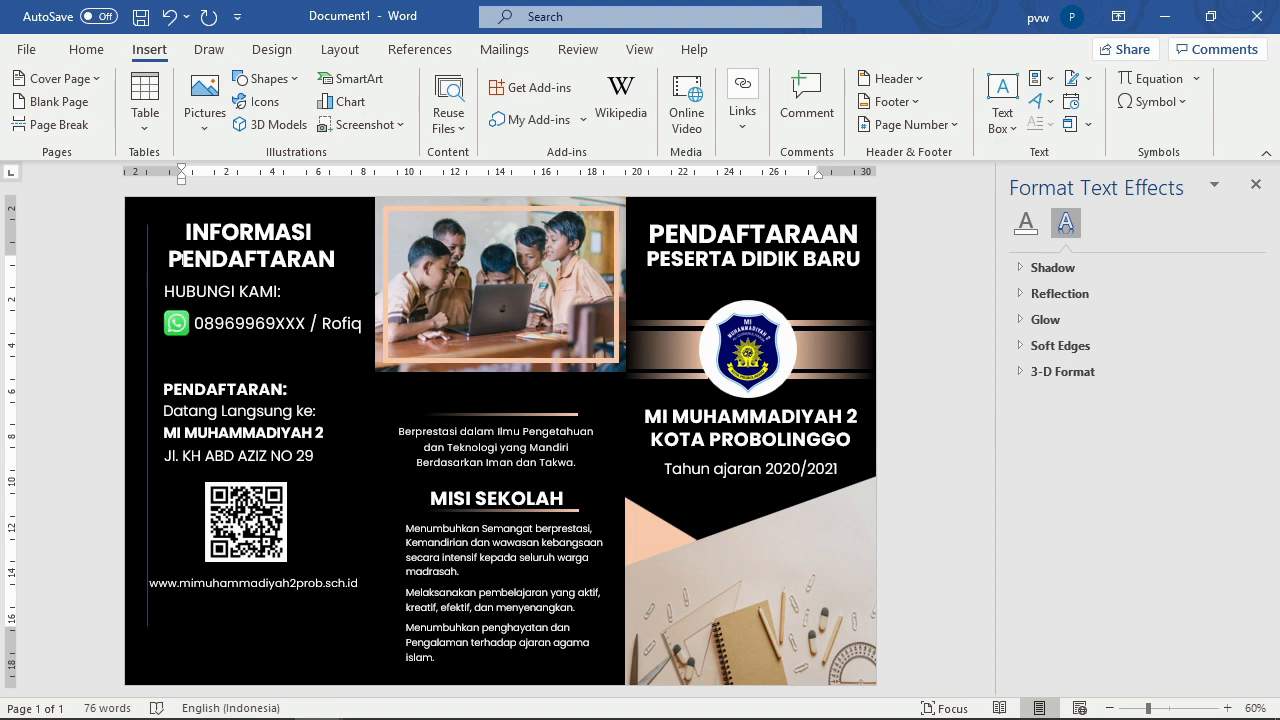
drag(146, 612, 147, 627)
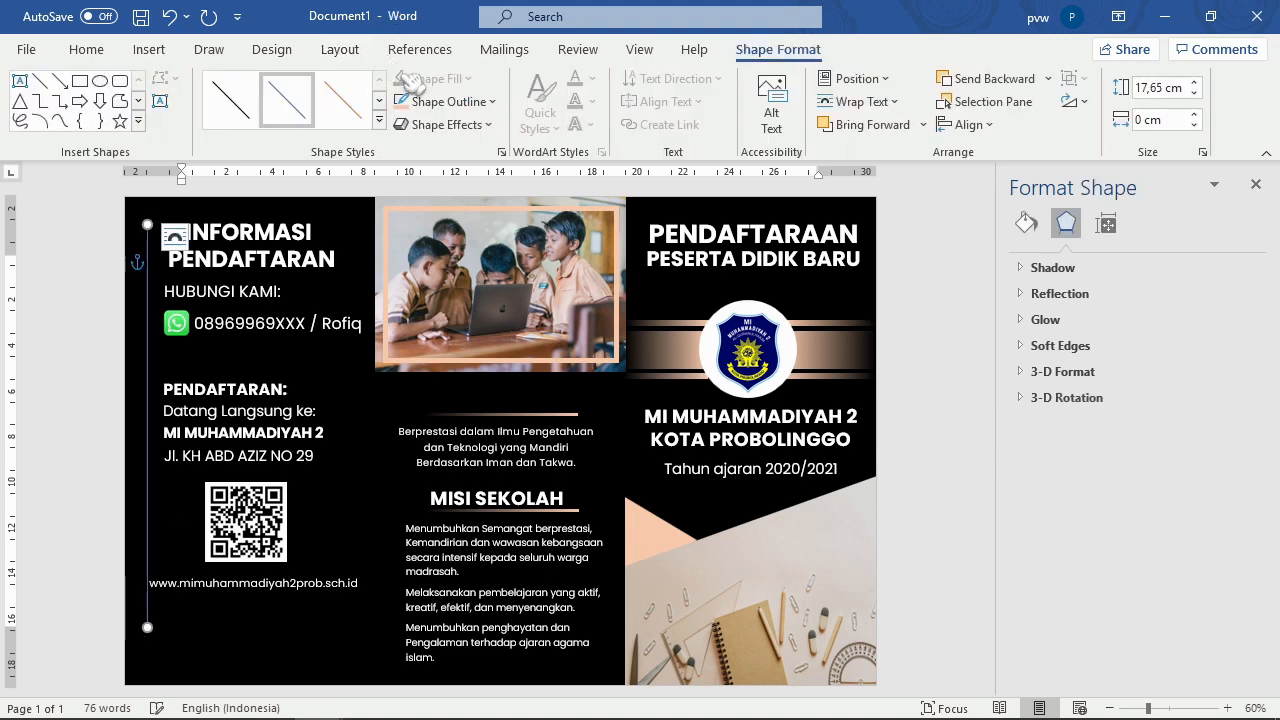
Step: Give the vertical line in the registration panel a light orange outline with a weight of 4½ pt
click(445, 101)
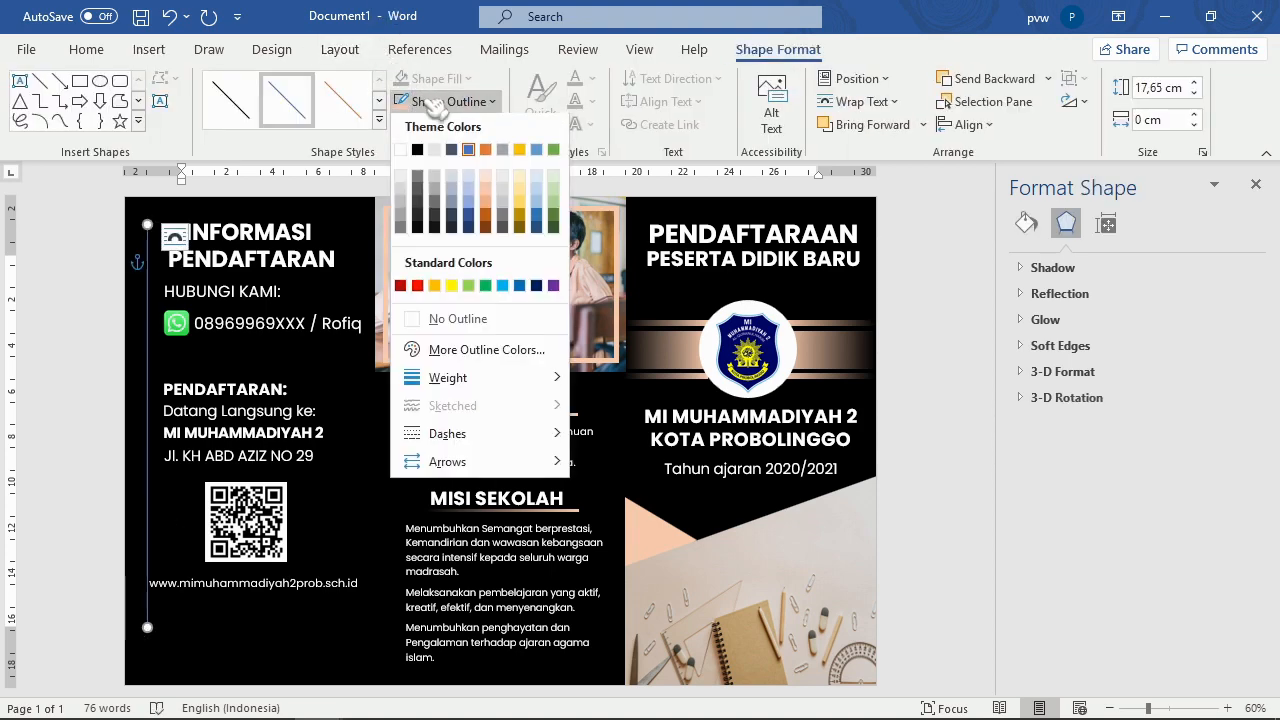
click(502, 195)
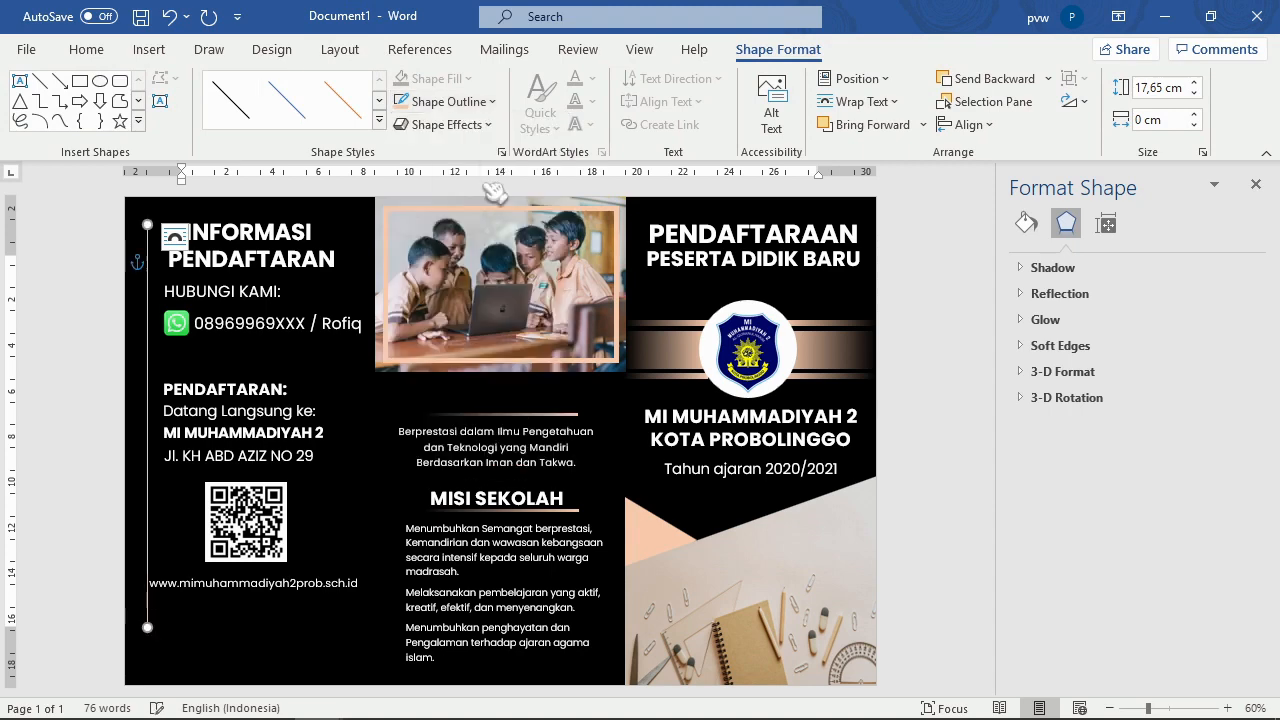
click(482, 106)
mouse_move(470, 381)
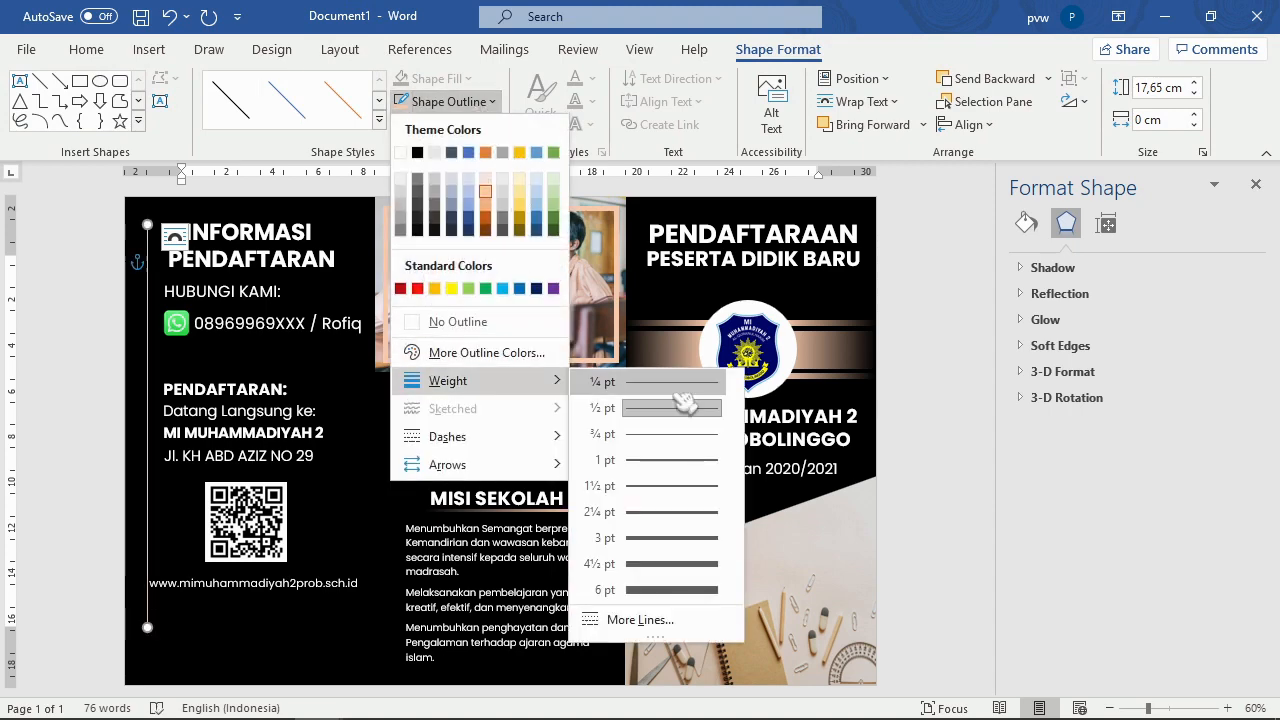
click(657, 566)
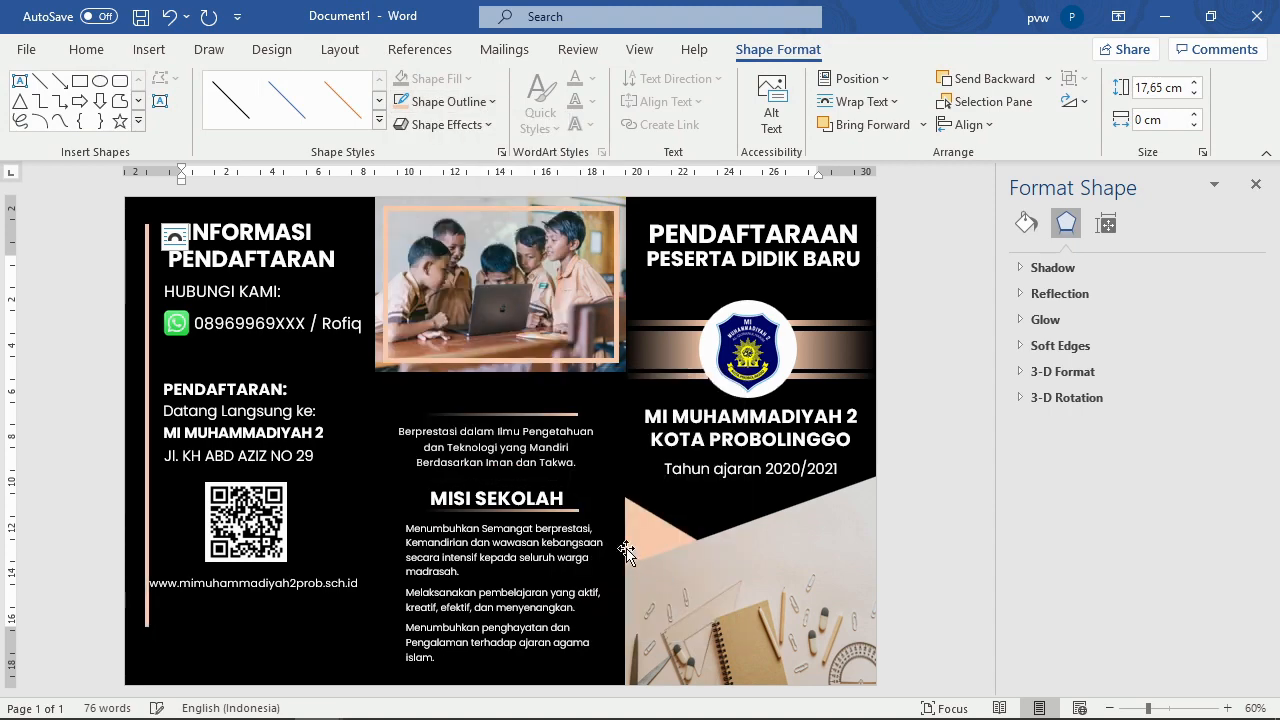
Step: Shift the website address text box slightly to the right so it clears the vertical line
click(296, 588)
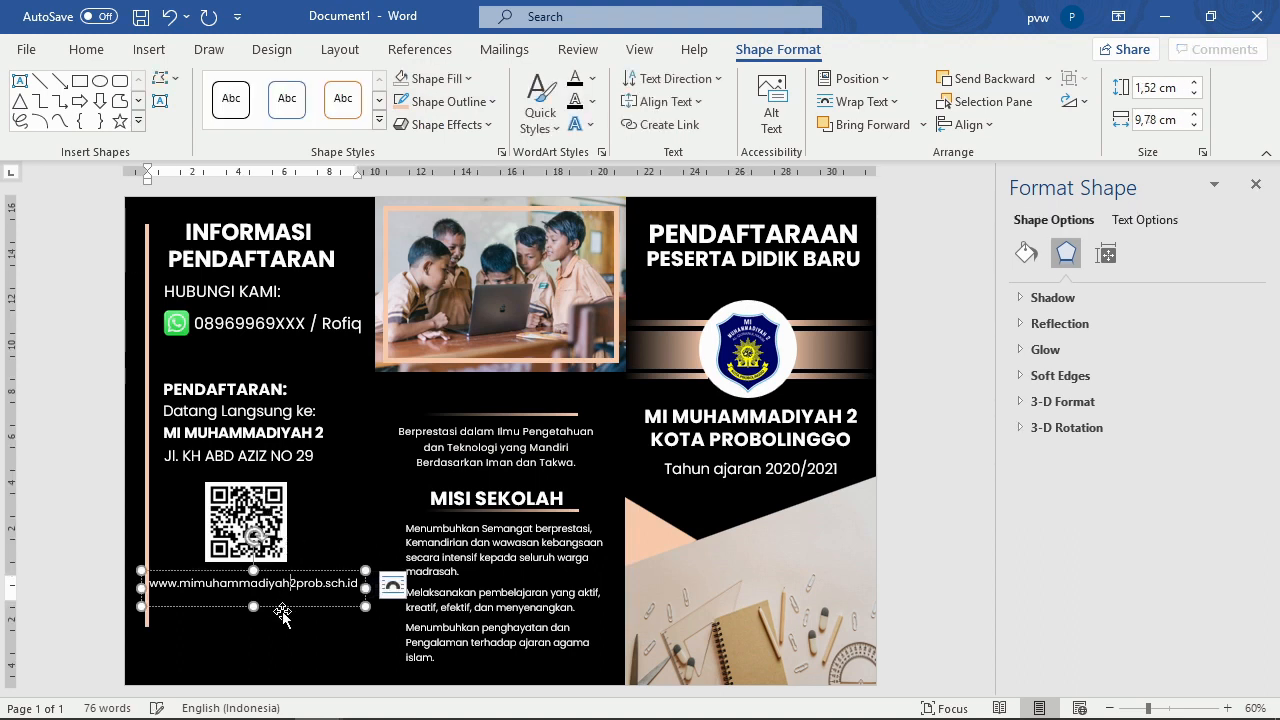
click(290, 606)
drag(296, 610, 305, 608)
Step: Move the vertical line down so it starts beside the PENDAFTARAN heading and ends near the bottom of the panel
click(144, 490)
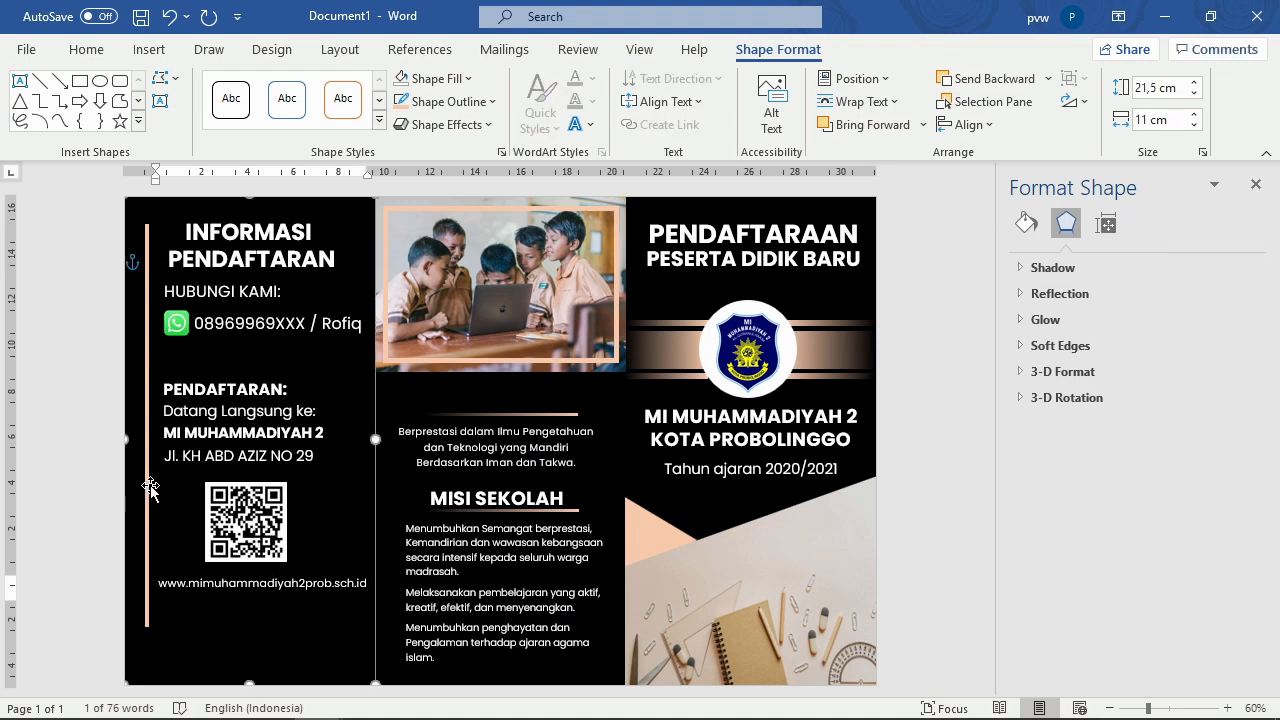
click(147, 480)
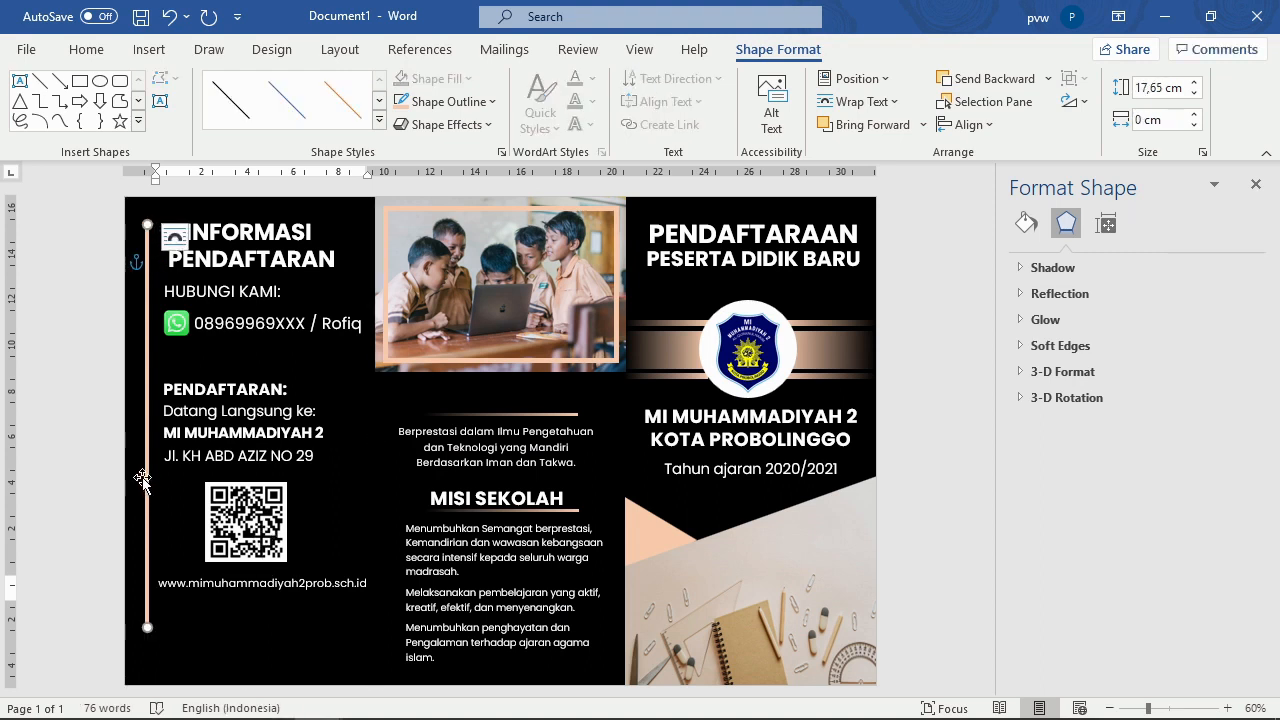
key(Down)
key(Down)
key(Down)
key(Down)
key(Down)
key(Down)
key(Down)
key(Down)
key(Down)
key(Down)
key(Down)
key(Down)
key(Down)
key(Down)
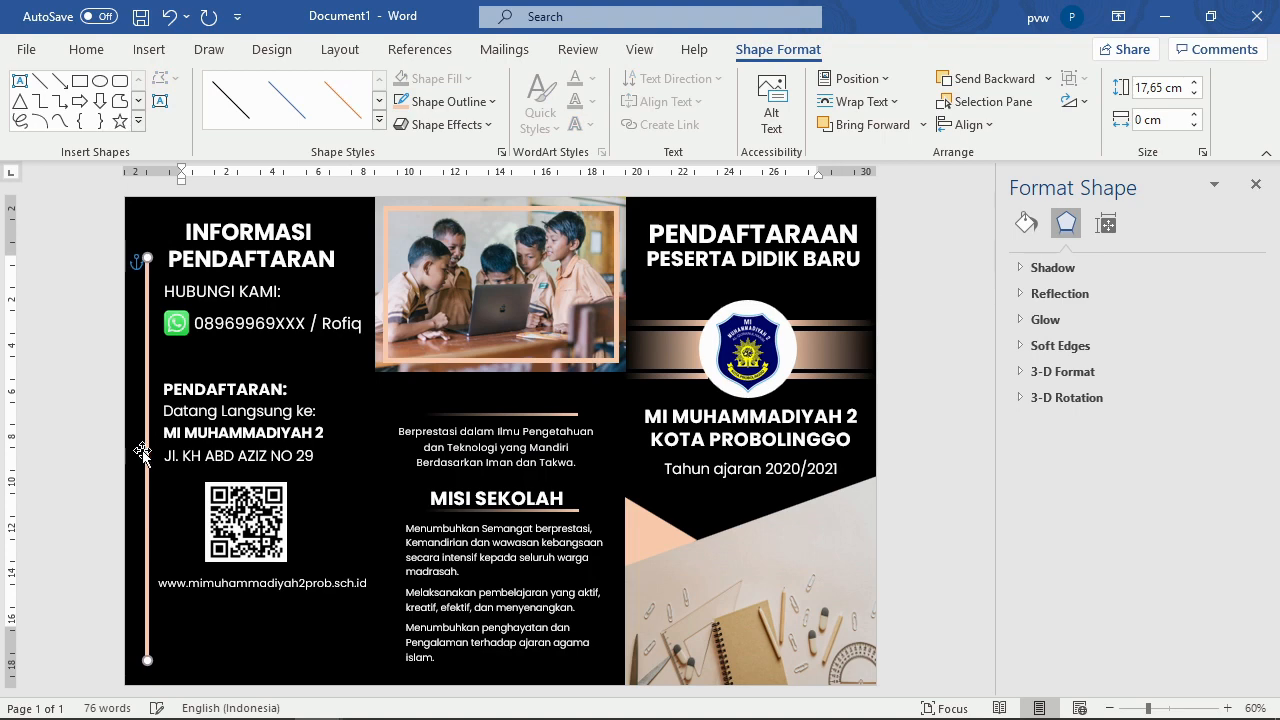
key(Up)
key(Up)
key(Up)
Step: Check the curved line in banner1.docx, then draw an arc about 1.31 cm high and 1.49 cm wide above the vertical line in Document1
mouse_move(291, 711)
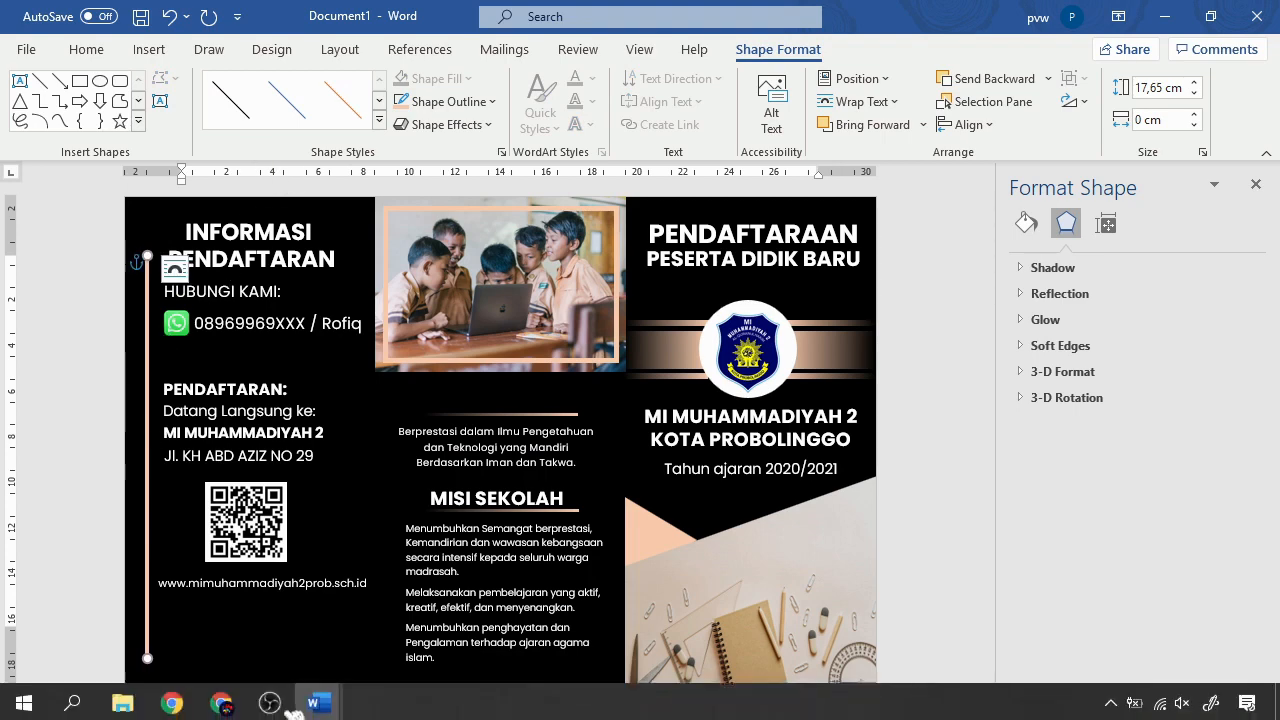
click(285, 648)
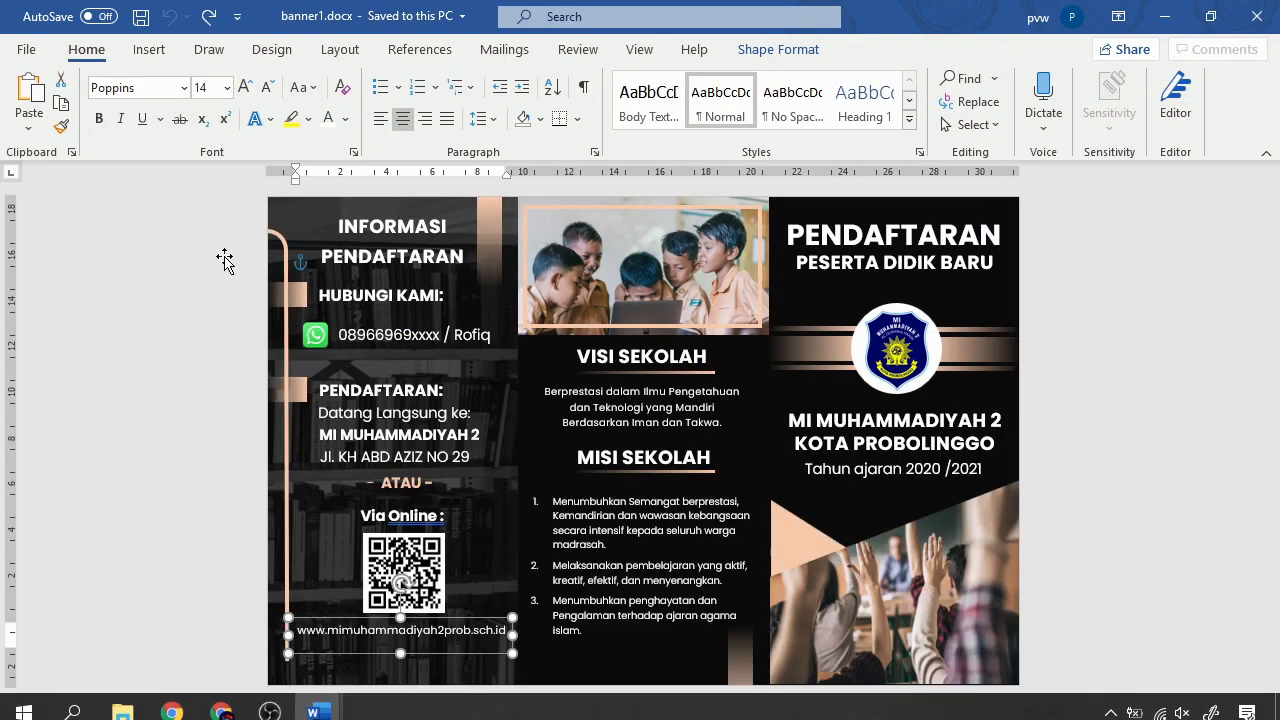
click(1160, 14)
click(160, 50)
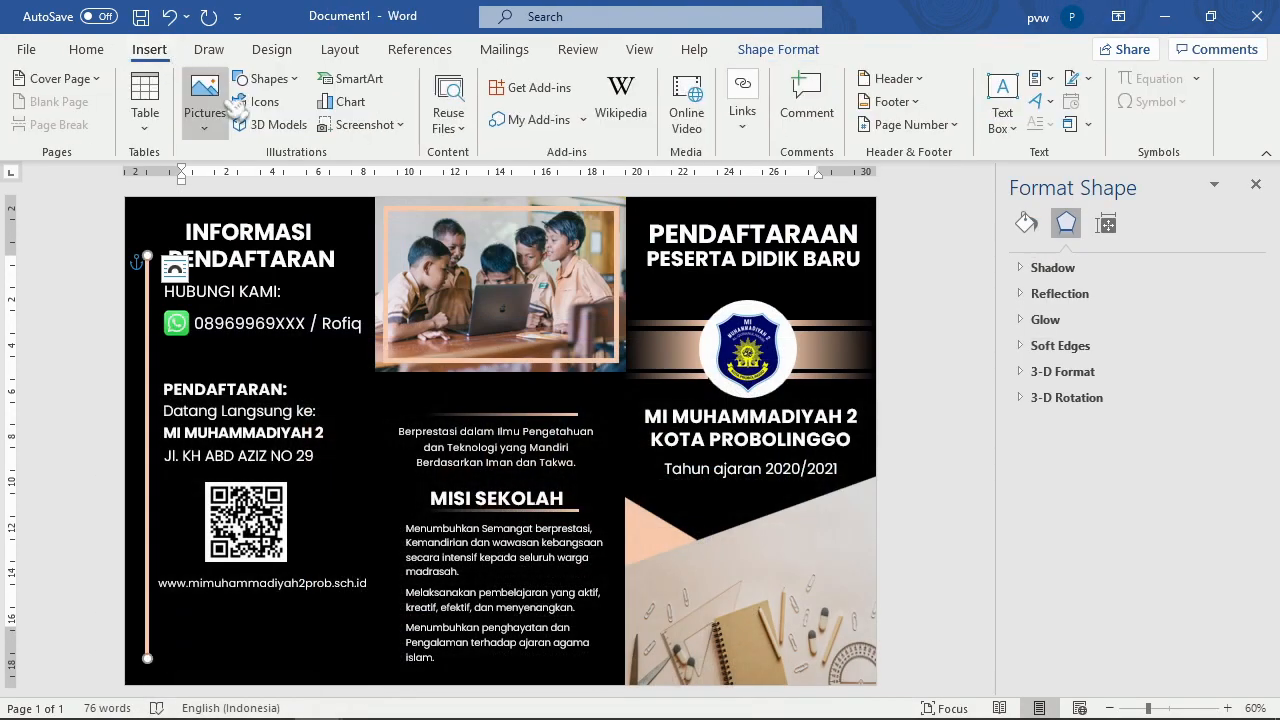
click(266, 78)
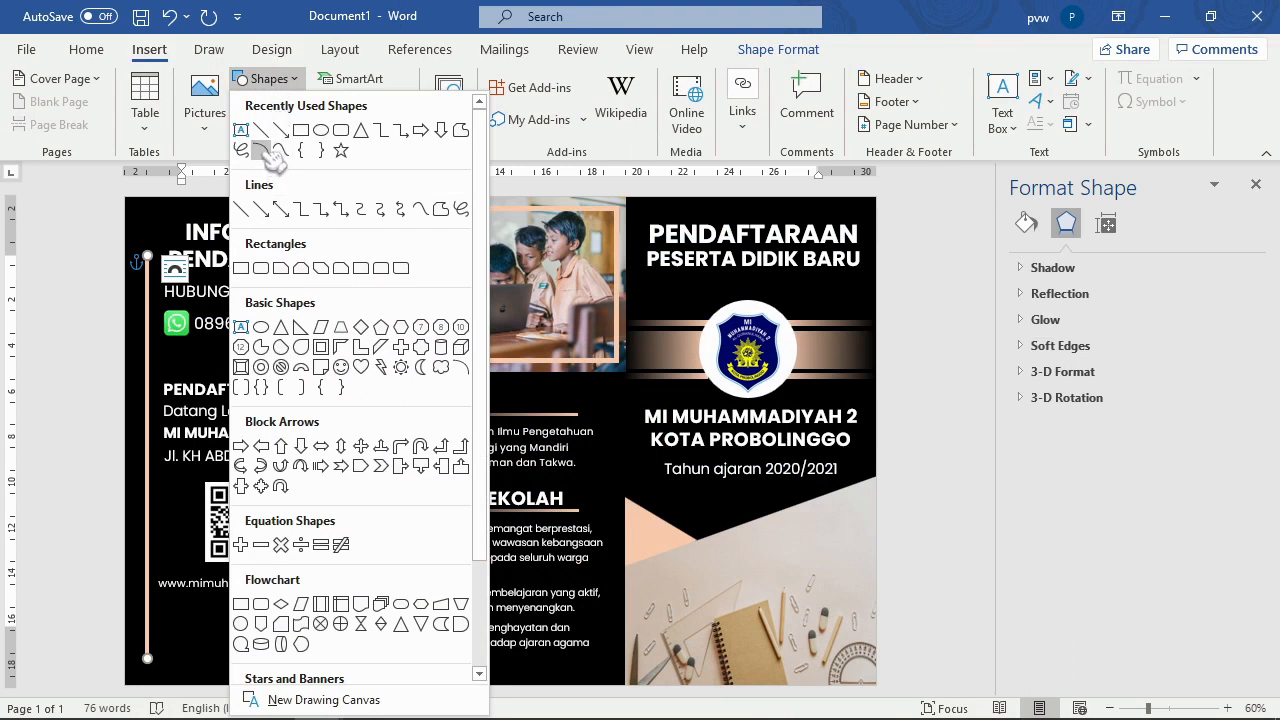
click(262, 150)
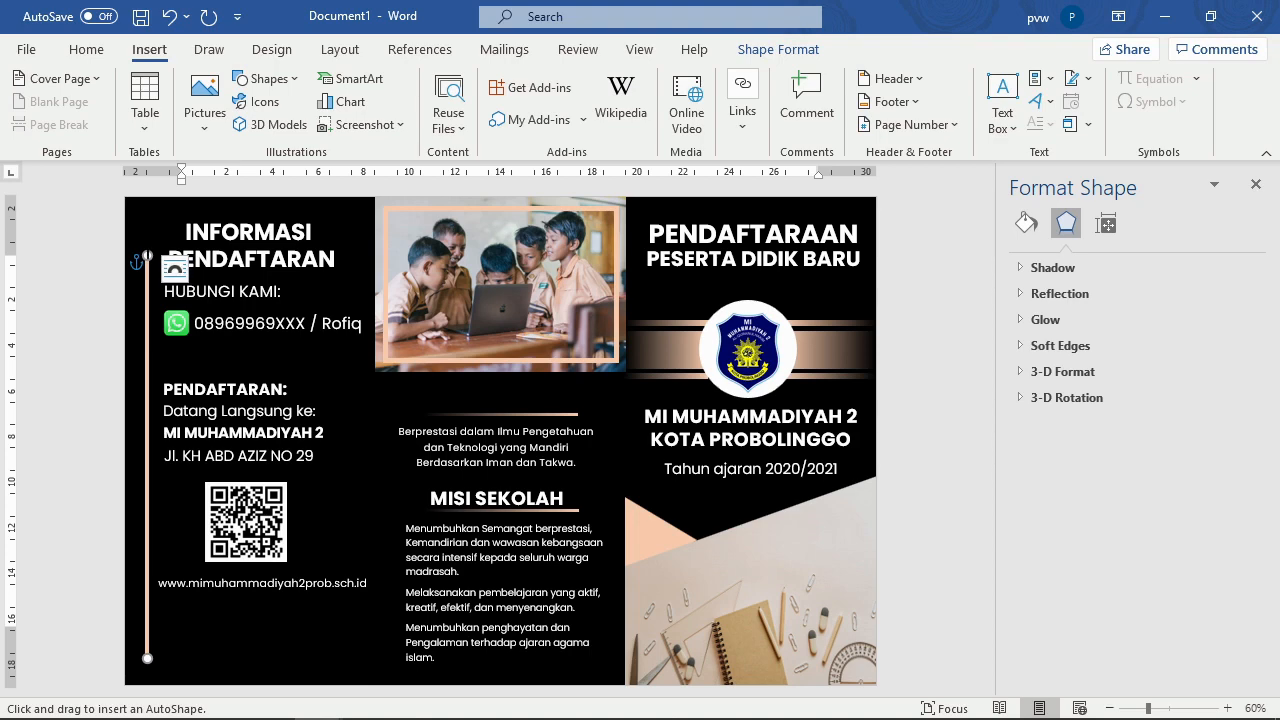
drag(136, 217, 158, 230)
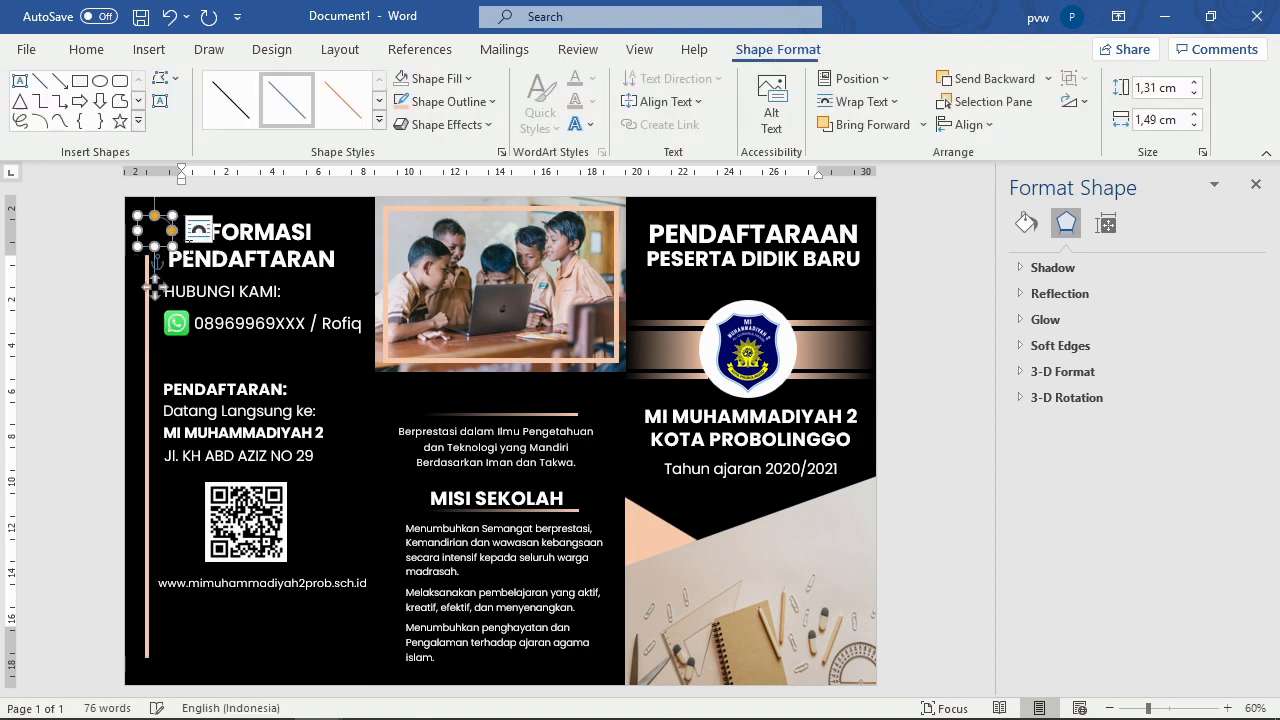
Step: Give the arc above the vertical line a light orange outline with a weight of 4½ pt
click(447, 104)
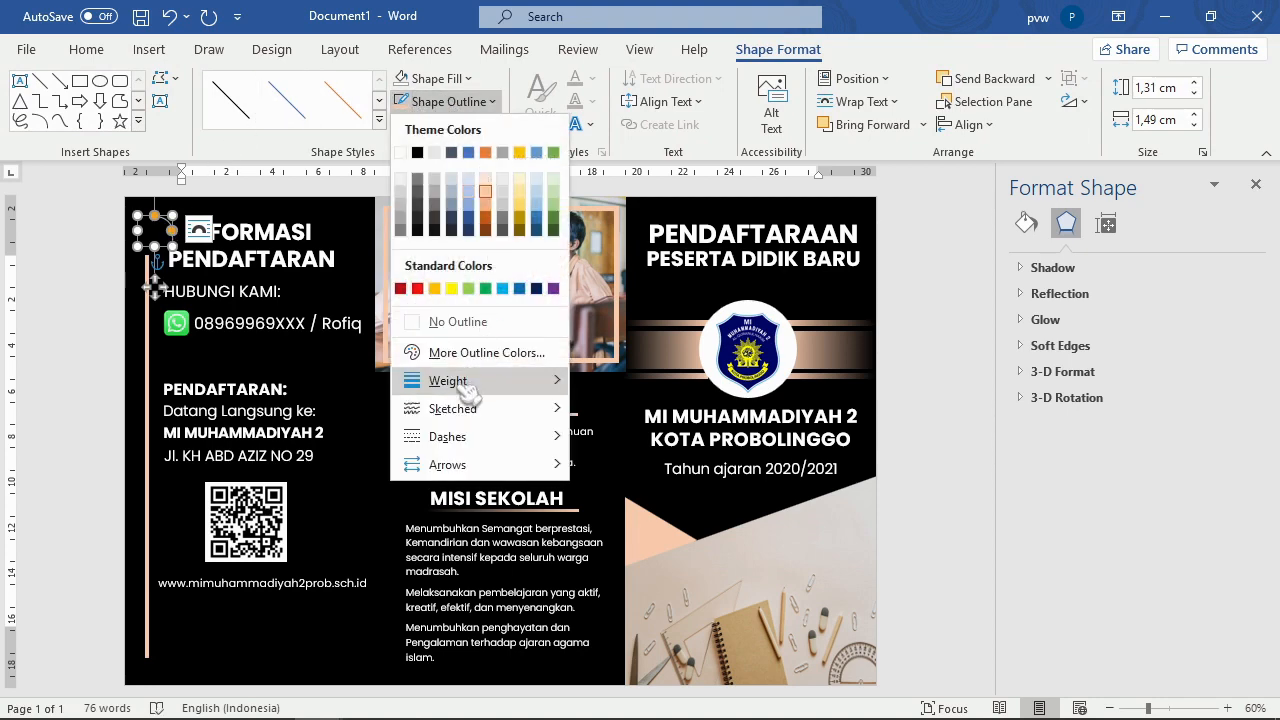
mouse_move(490, 383)
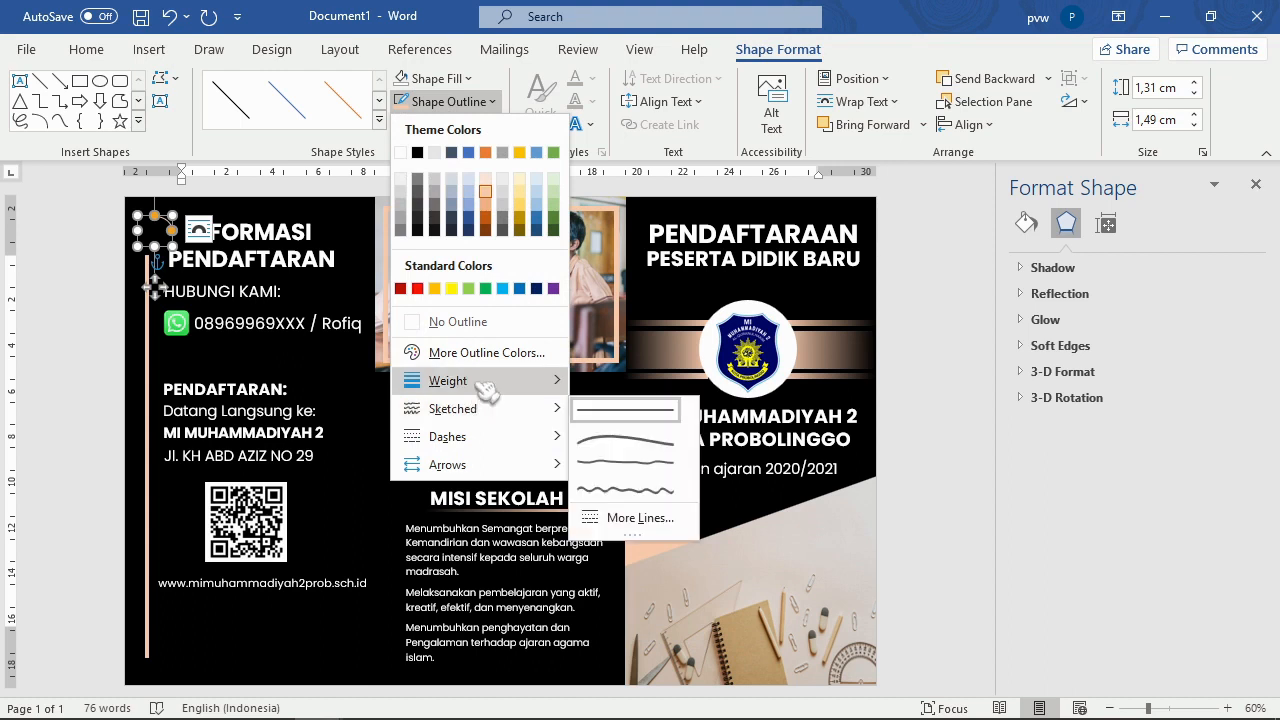
click(635, 564)
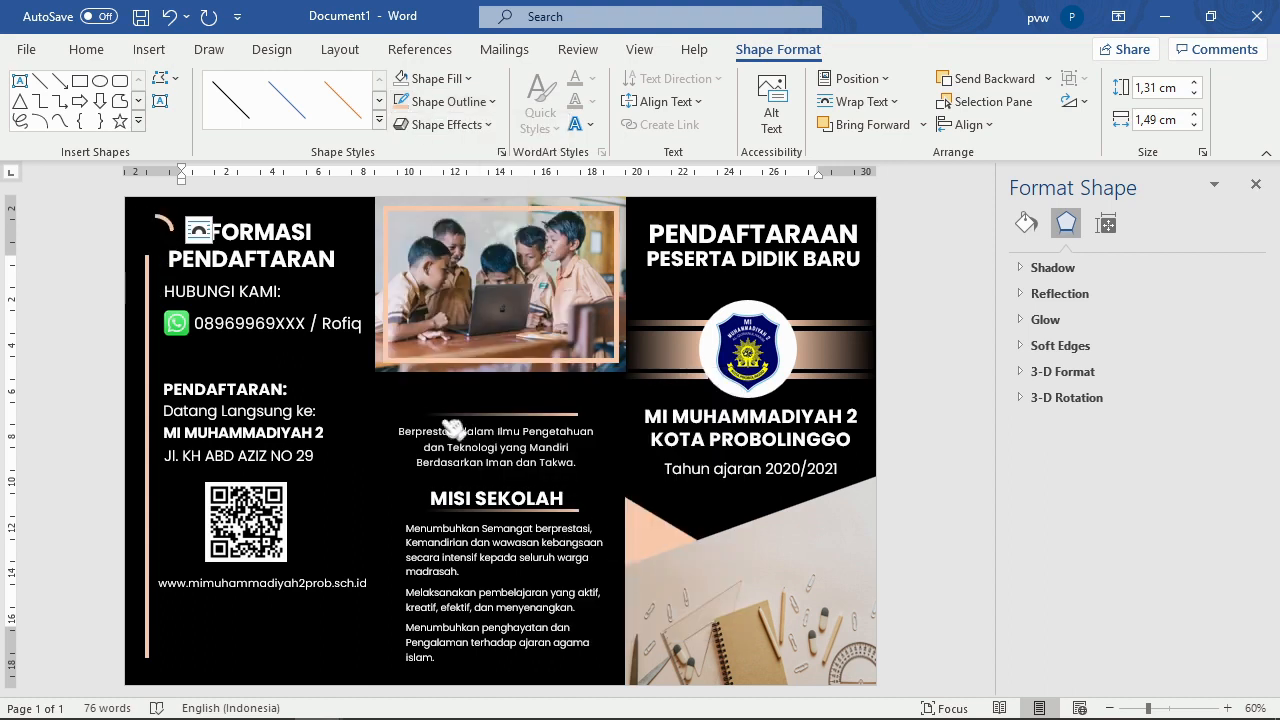
Step: Enlarge the arc to about 2.09 by 2.37 cm and join its lower end to the top of the vertical line at the panel's left edge
click(163, 219)
drag(175, 236, 195, 271)
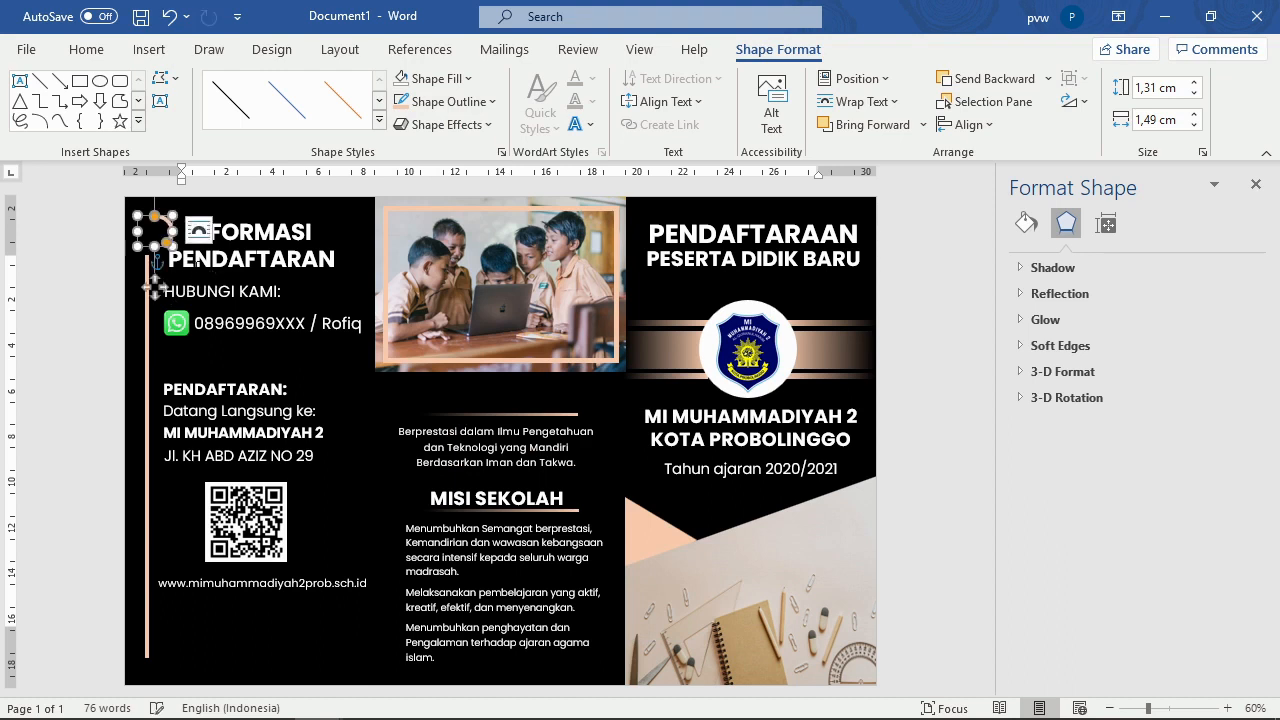
key(ctrl+z)
drag(173, 246, 144, 236)
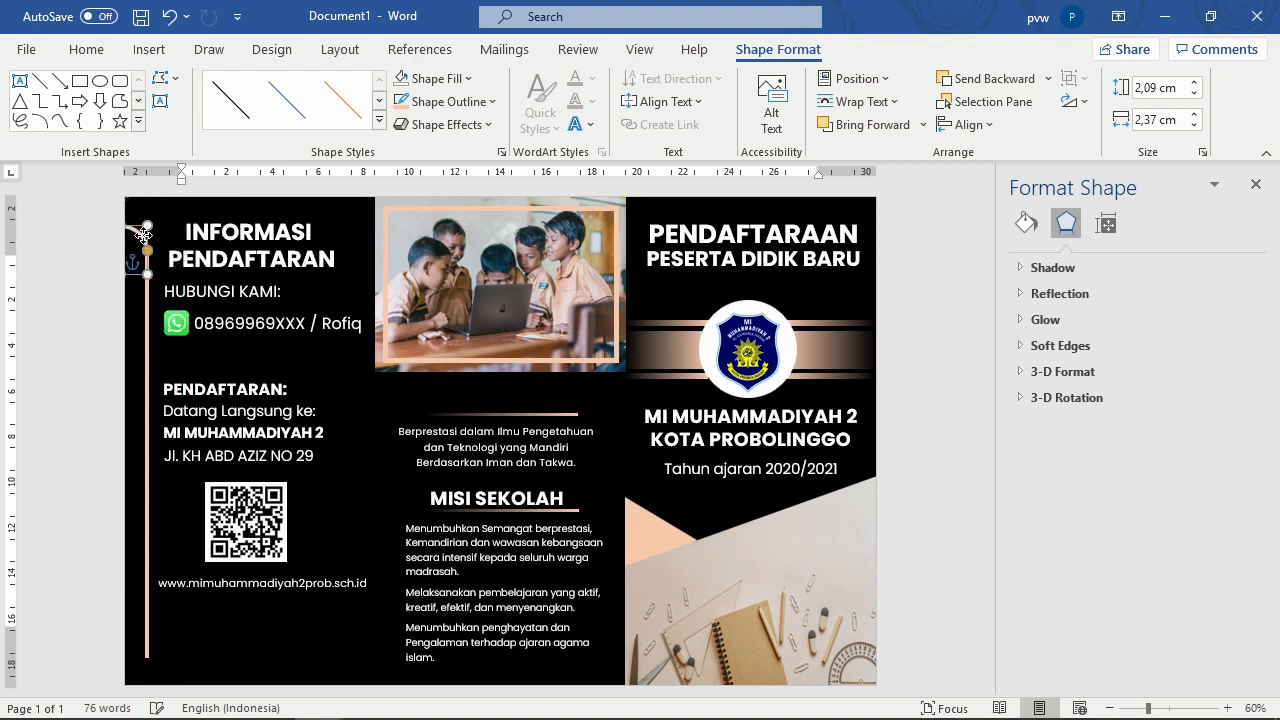
click(196, 291)
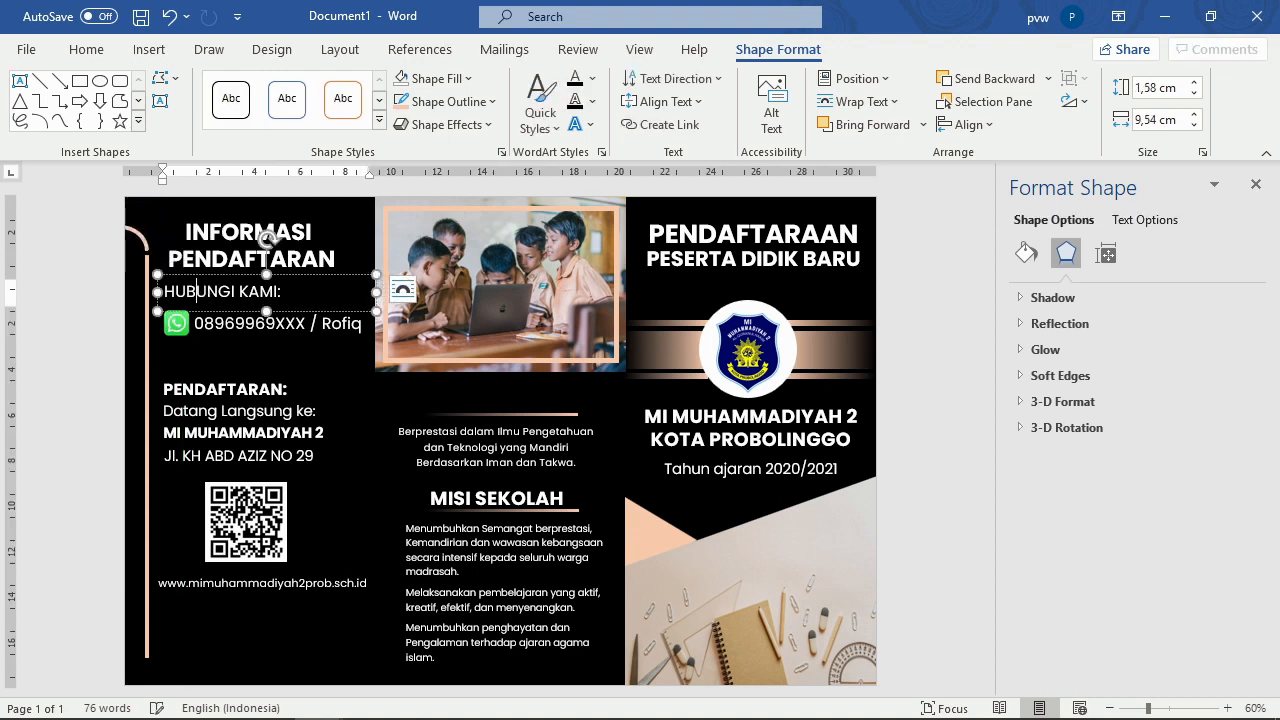
click(140, 238)
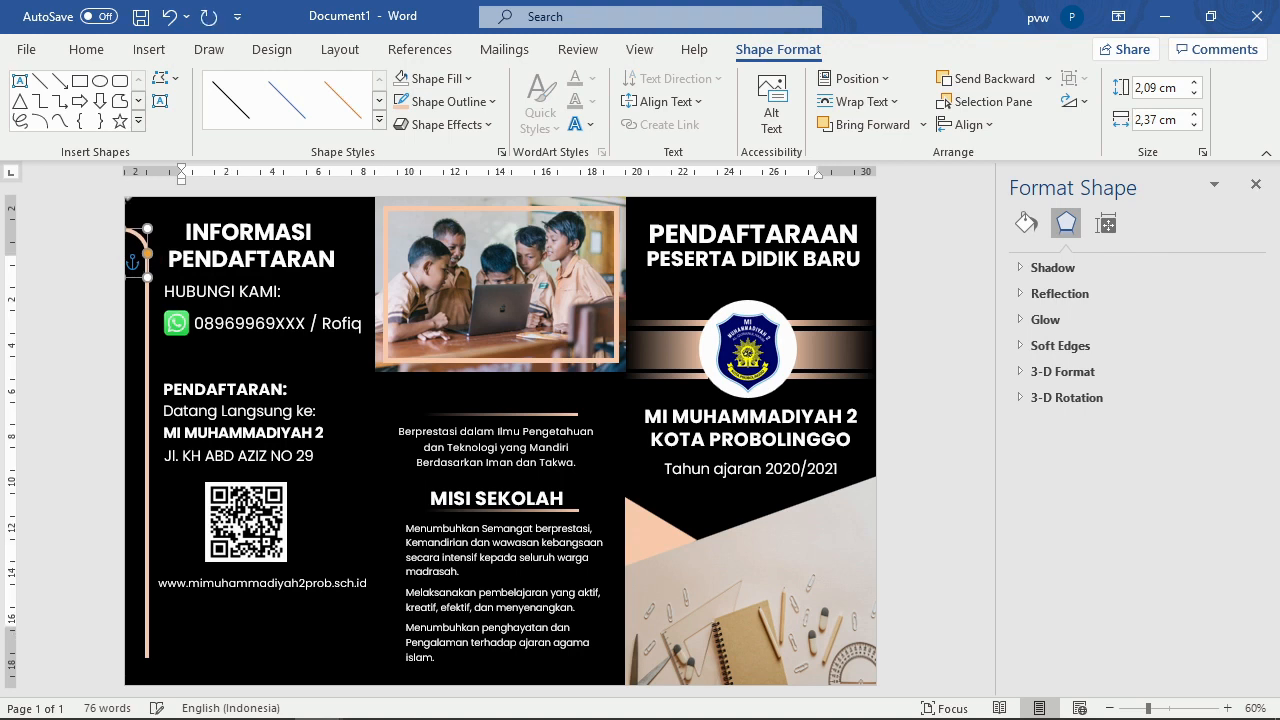
click(244, 258)
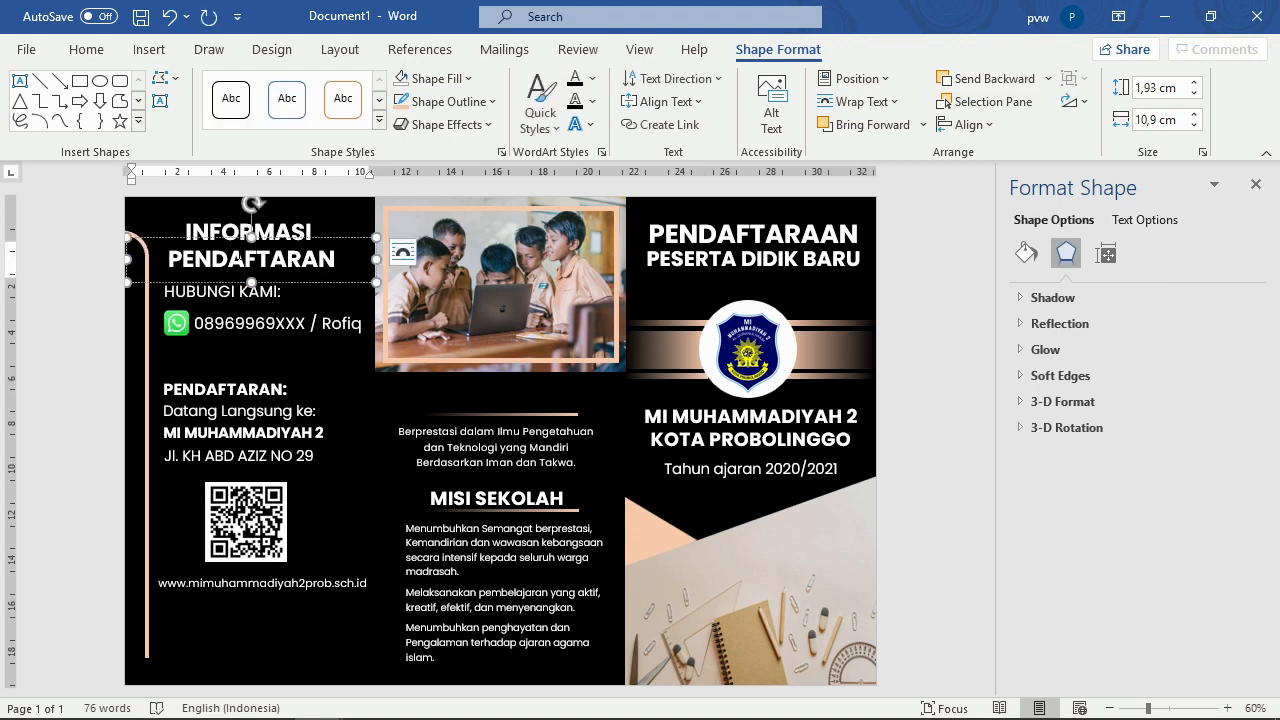
Step: Duplicate the gradient bar left of the school logo, shrink the copy to about 0.88 by 1.71 cm and place it beside the WhatsApp icon
click(276, 323)
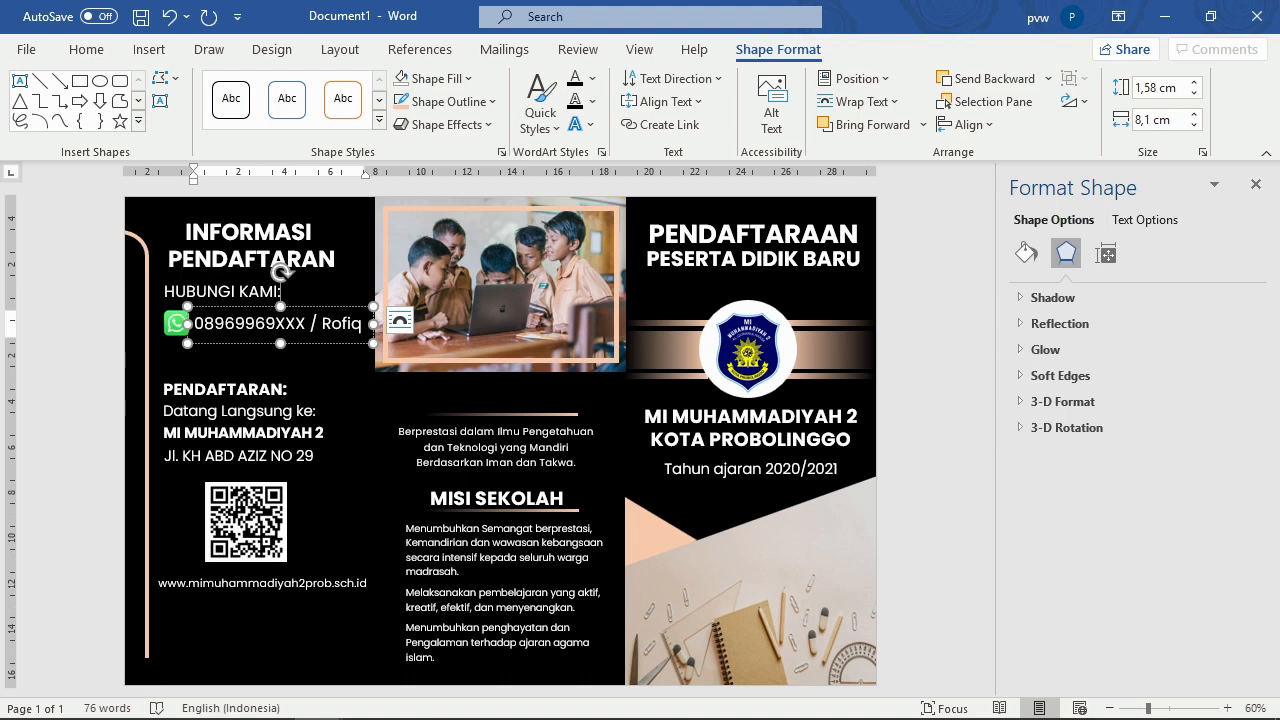
click(278, 376)
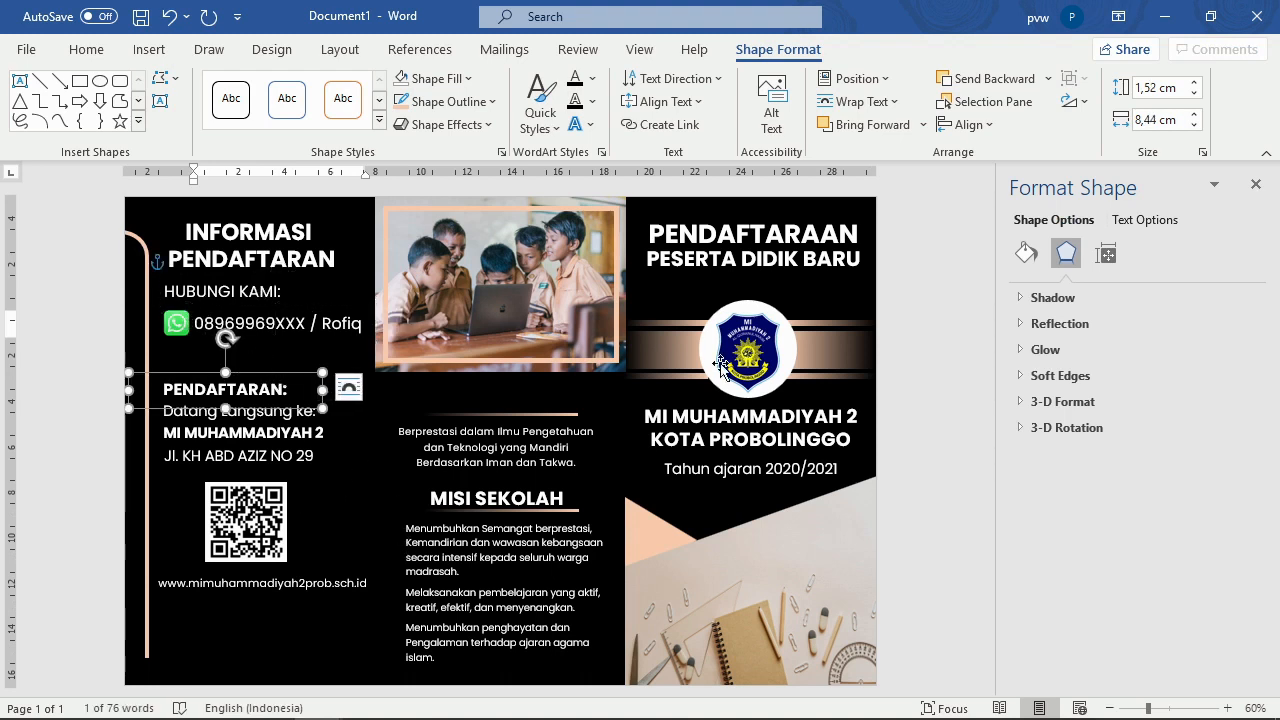
click(662, 347)
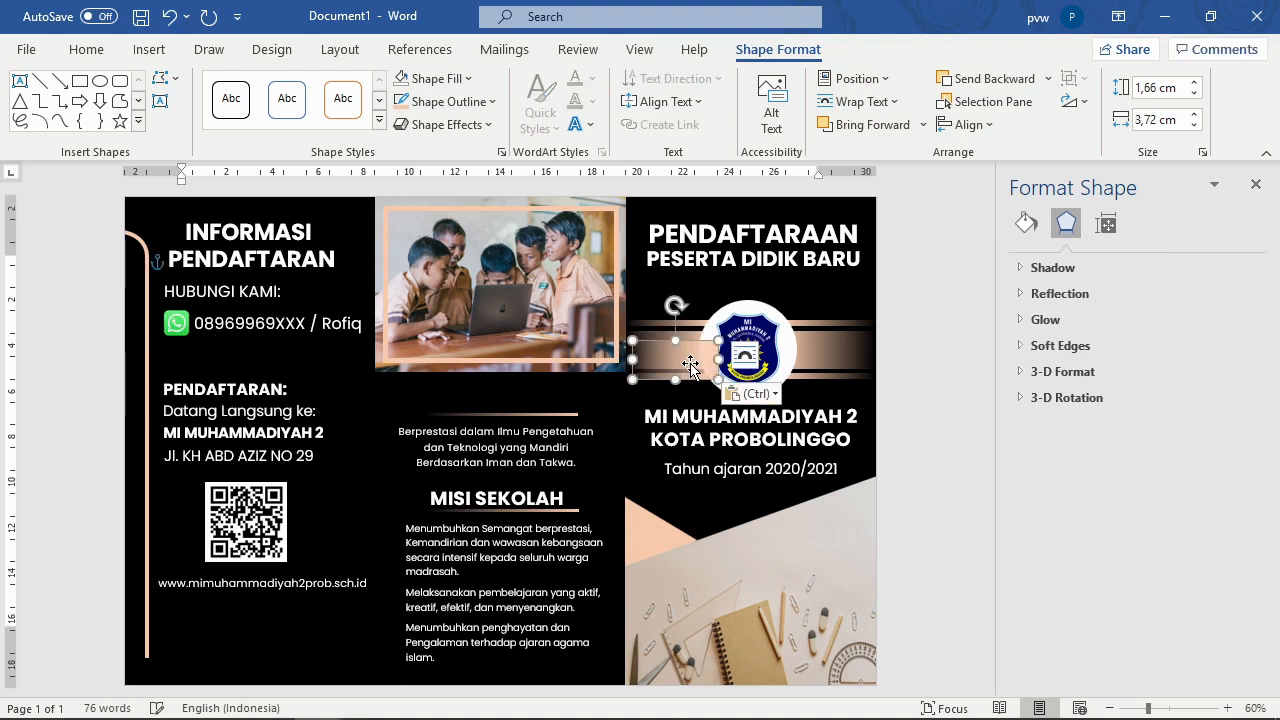
drag(676, 366, 152, 323)
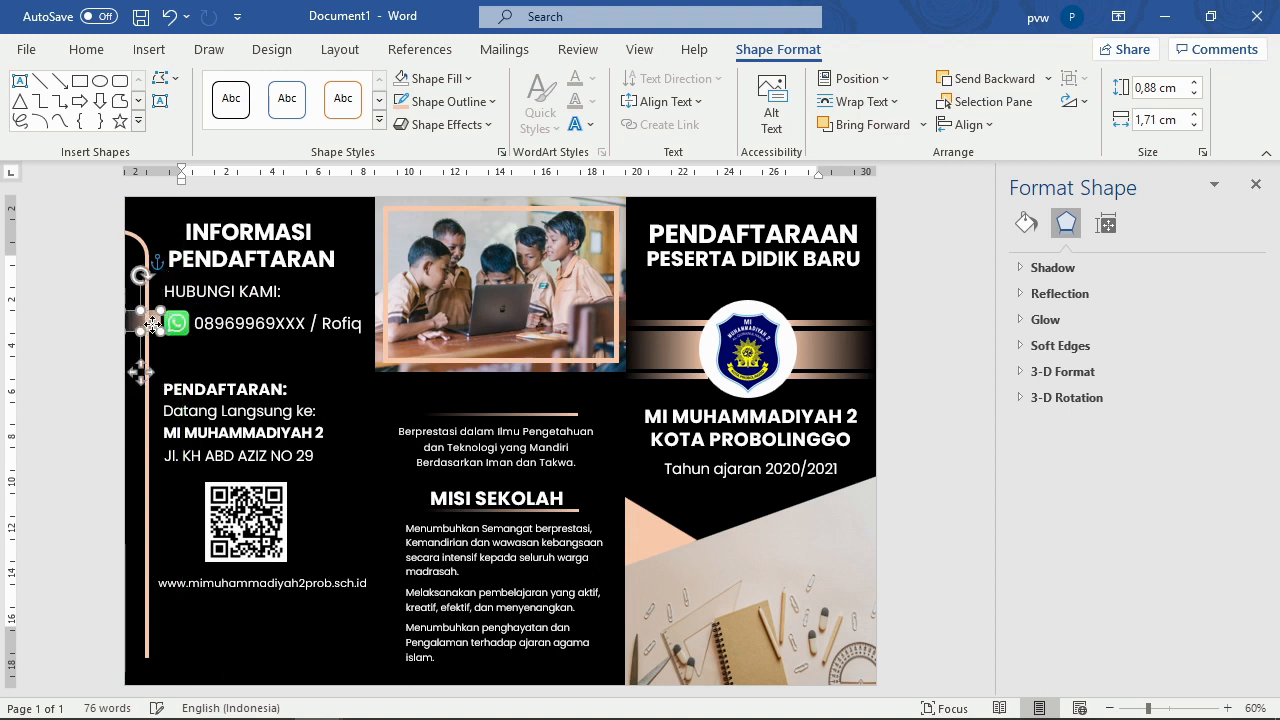
Step: Duplicate the small gradient bar, place the copy beside the PENDAFTARAN: heading, and move the original up beside HUBUNGI KAMI:
click(192, 355)
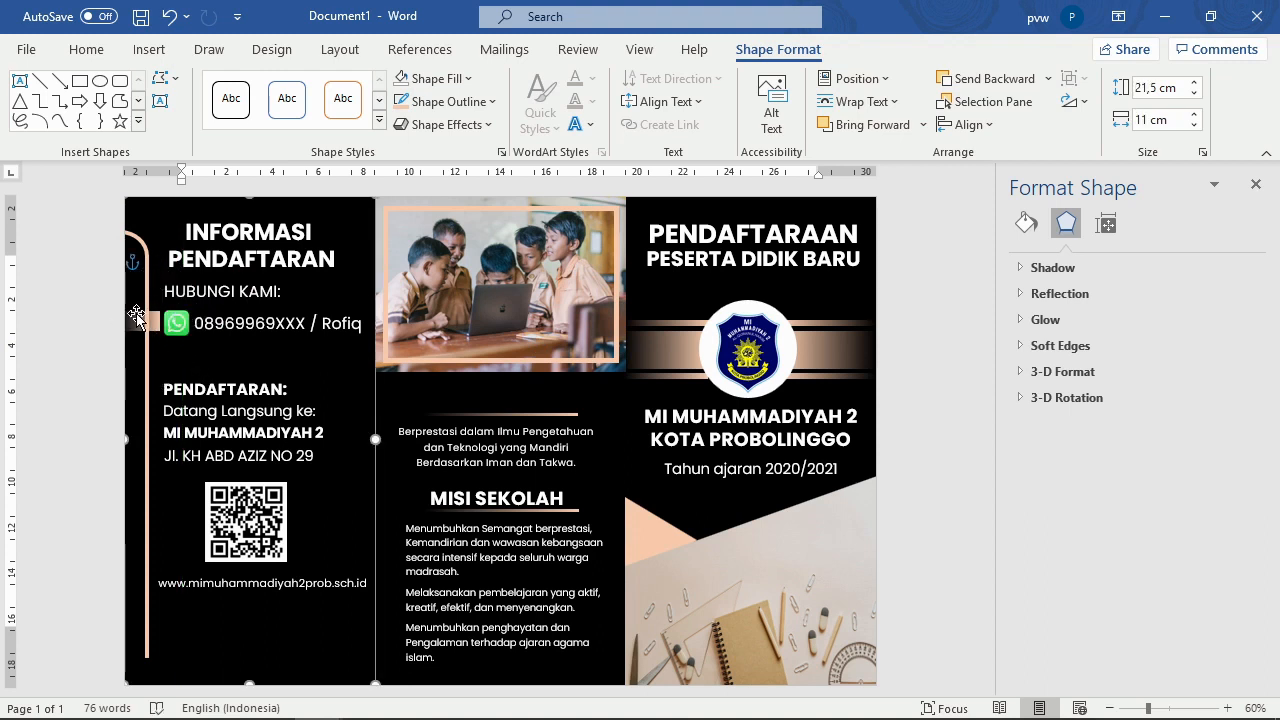
click(137, 317)
key(ctrl+v)
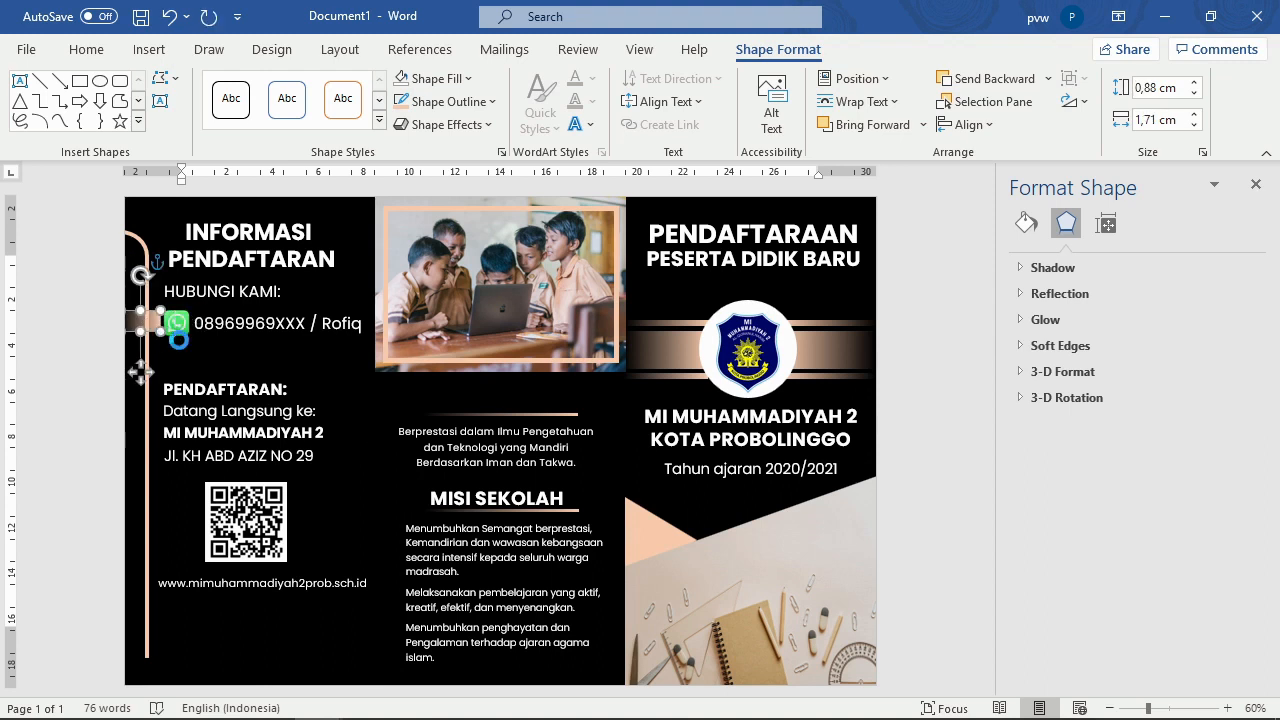
drag(160, 336, 149, 392)
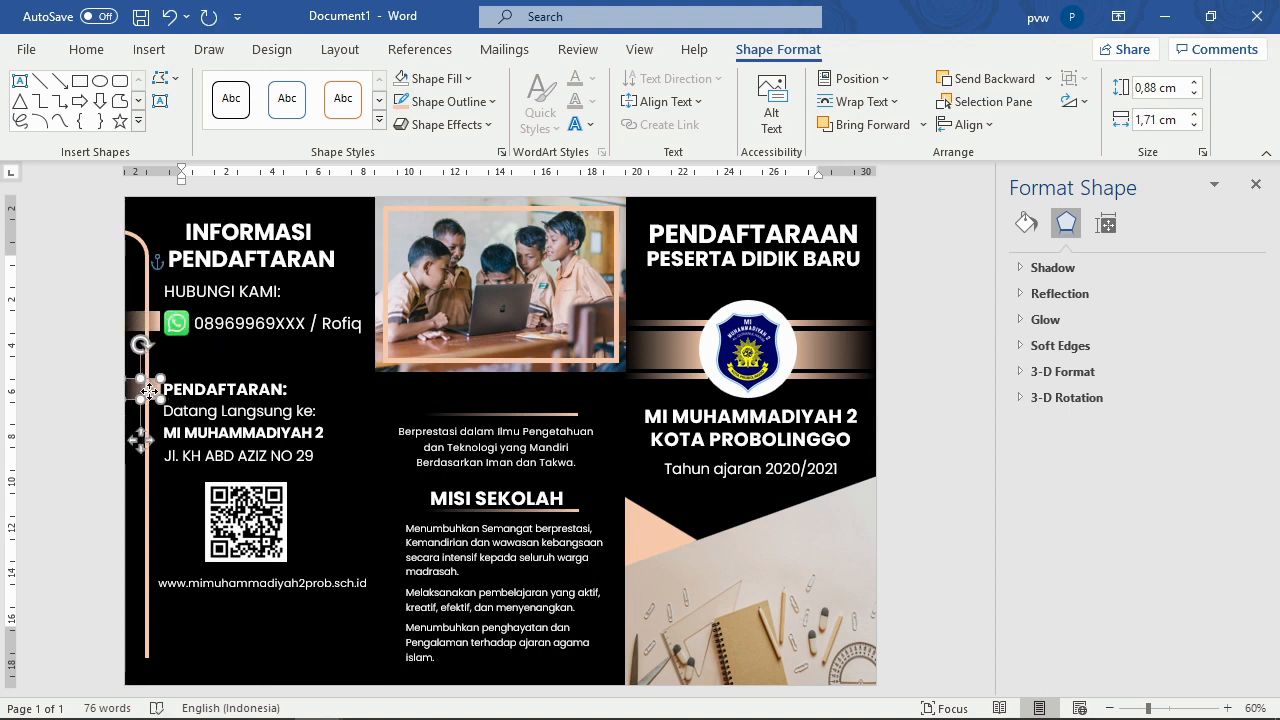
click(256, 360)
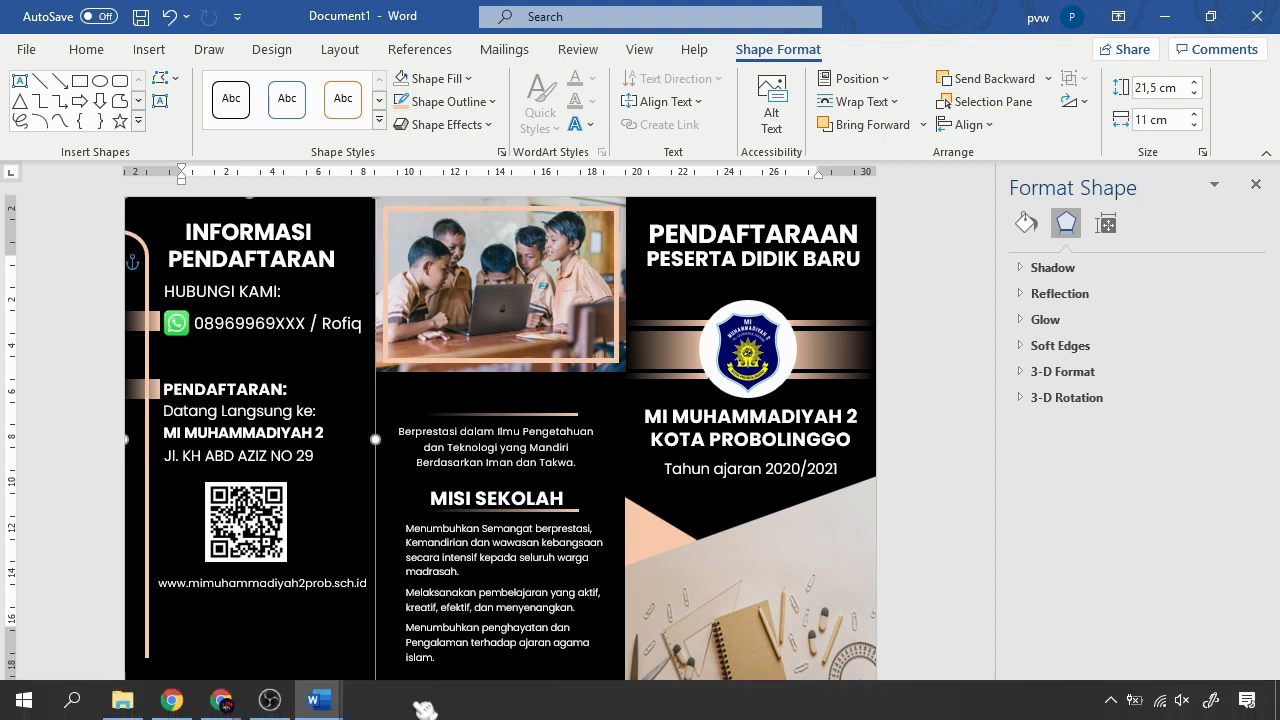
drag(142, 320, 136, 291)
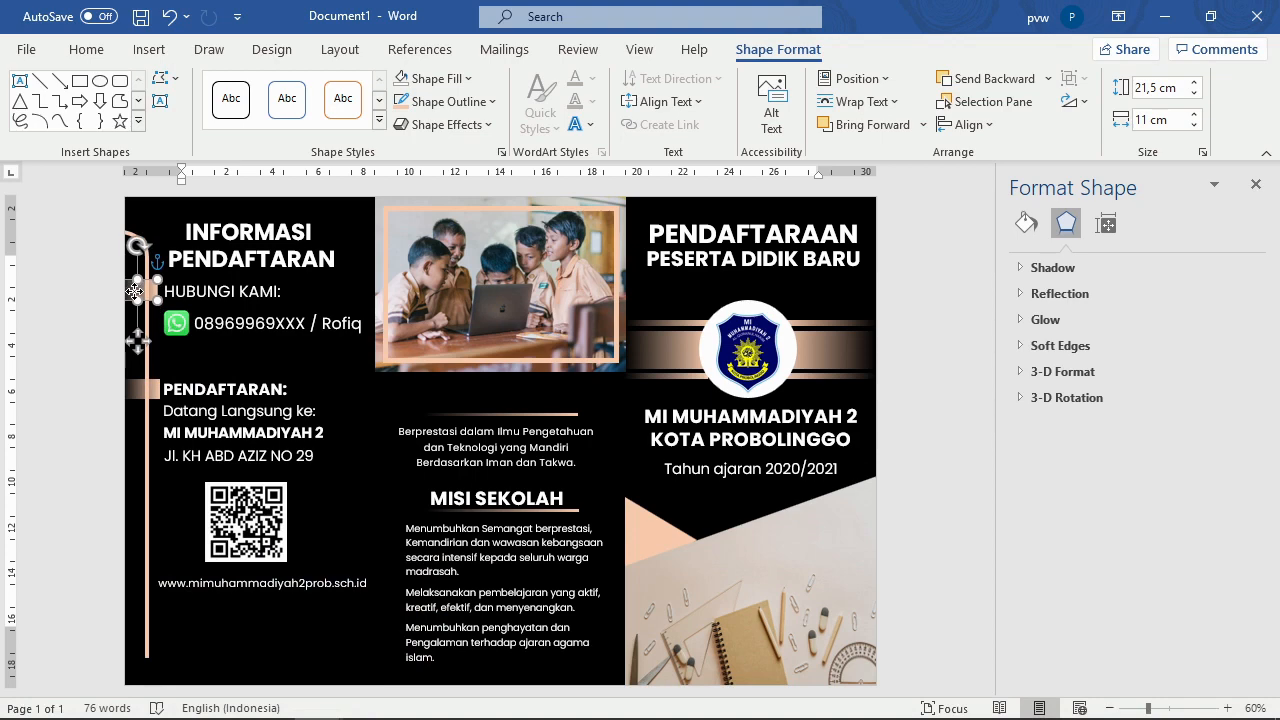
click(246, 355)
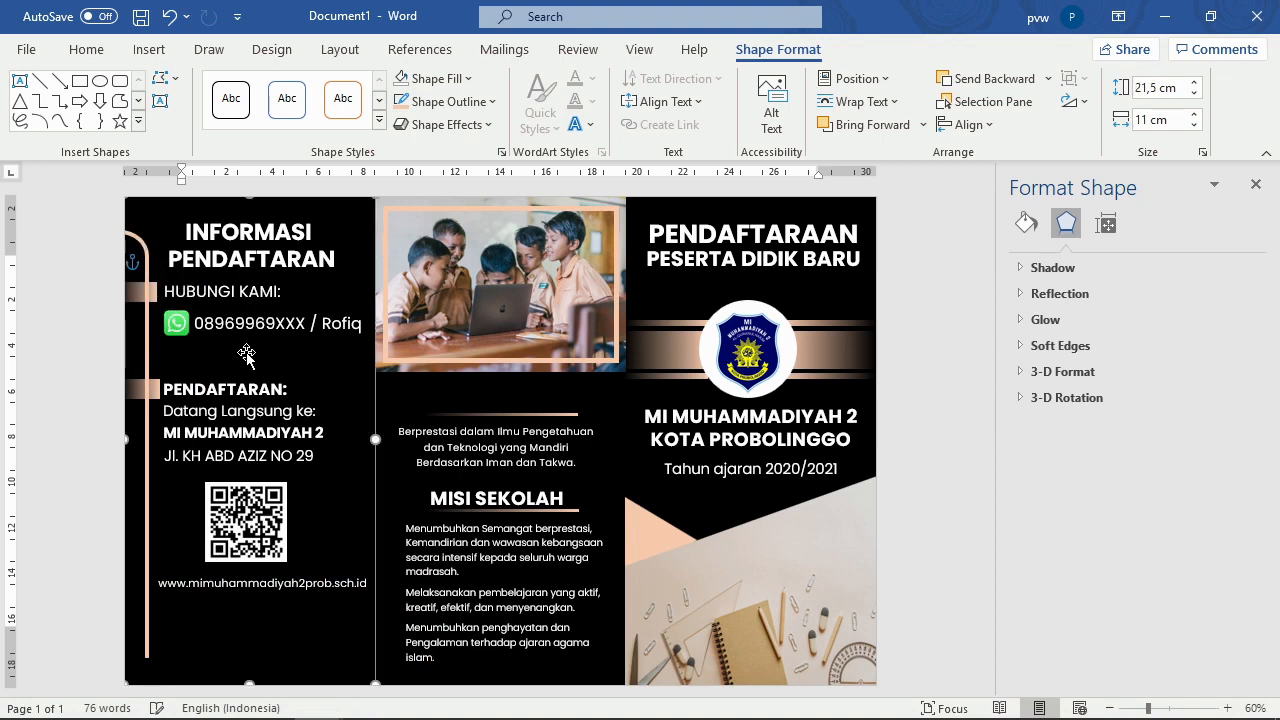
click(900, 465)
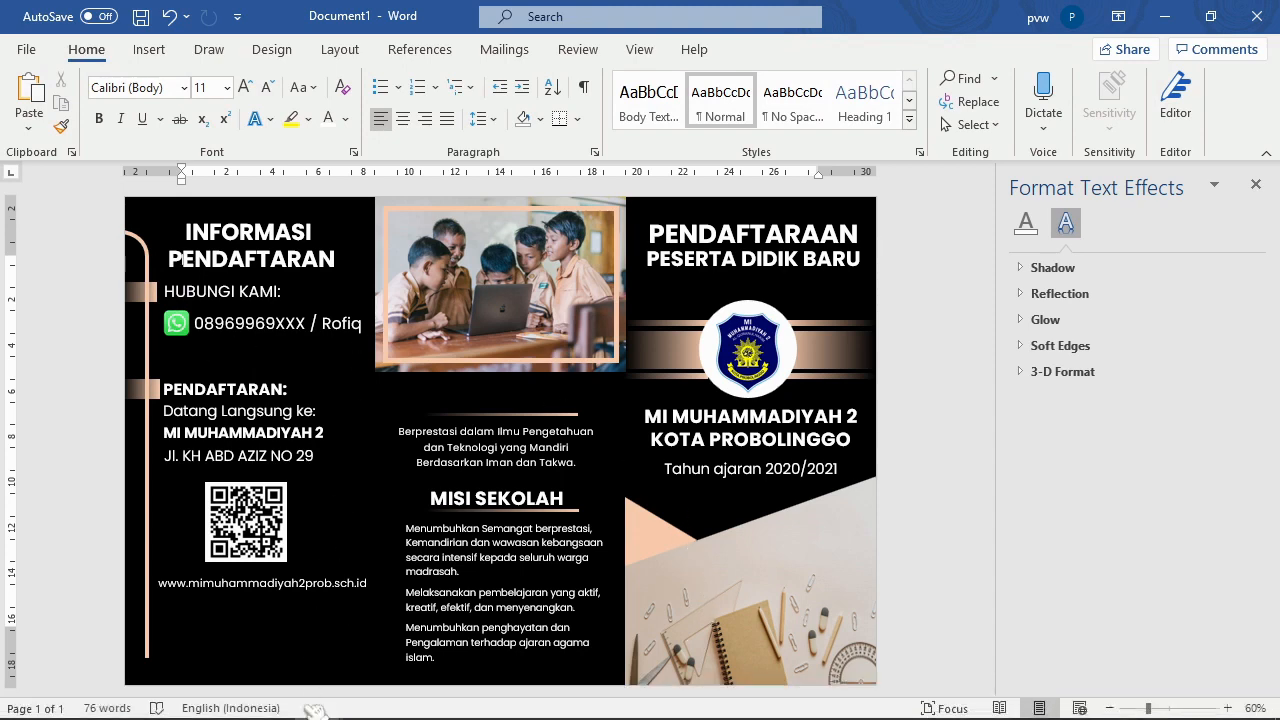
Step: Check the gradient bars in banner1.docx, then place an upright copy of the logo's gradient bar in the registration panel's upper right corner in Document1
mouse_move(318, 700)
click(270, 640)
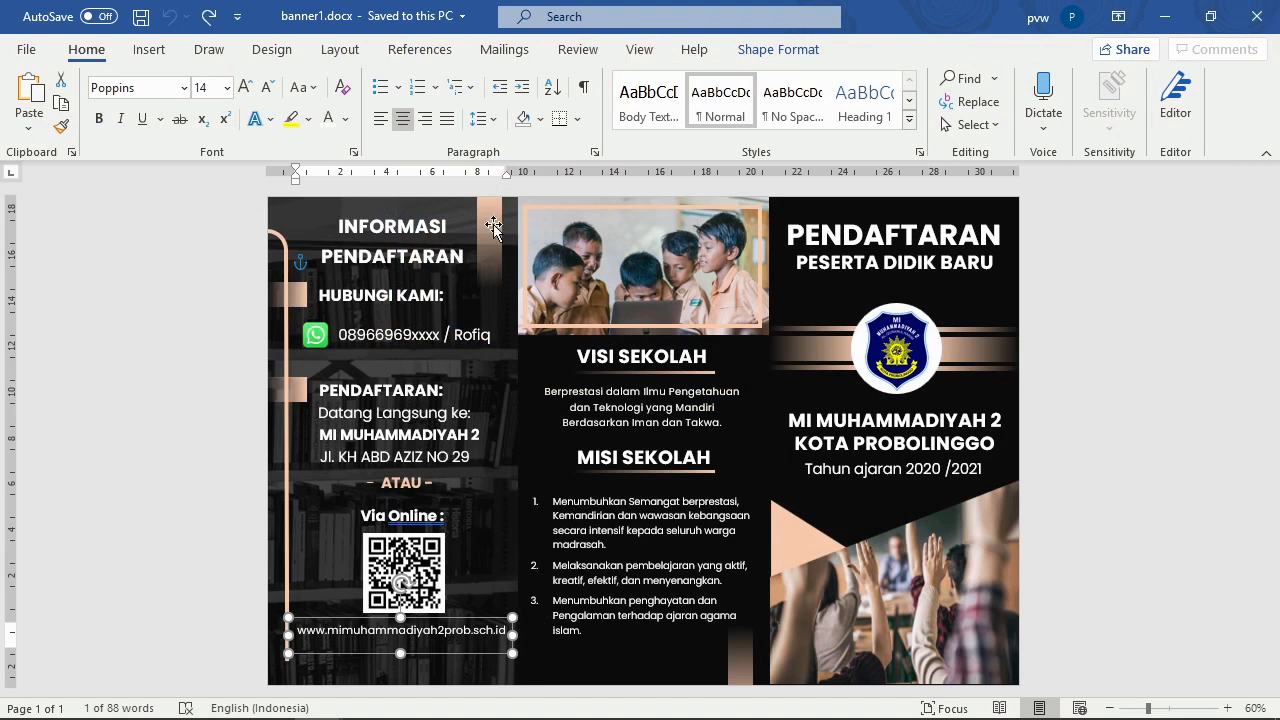
click(1164, 16)
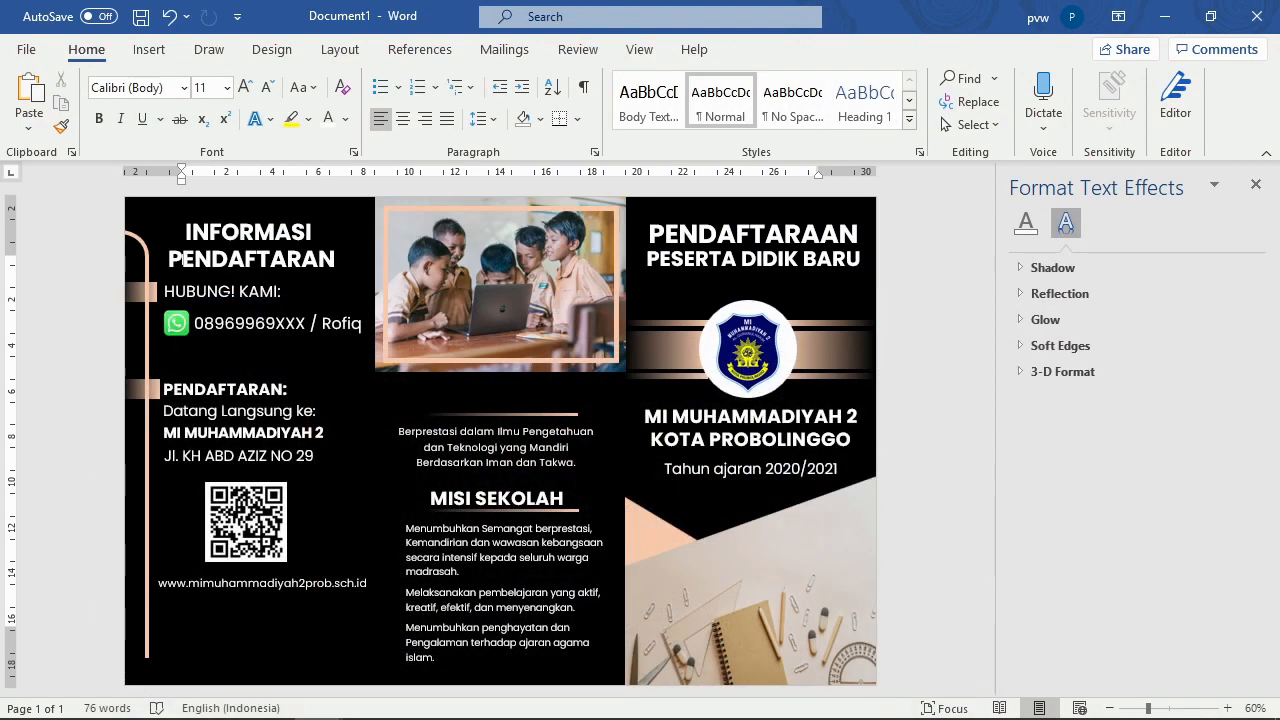
click(651, 342)
drag(670, 365, 337, 382)
drag(333, 313, 432, 388)
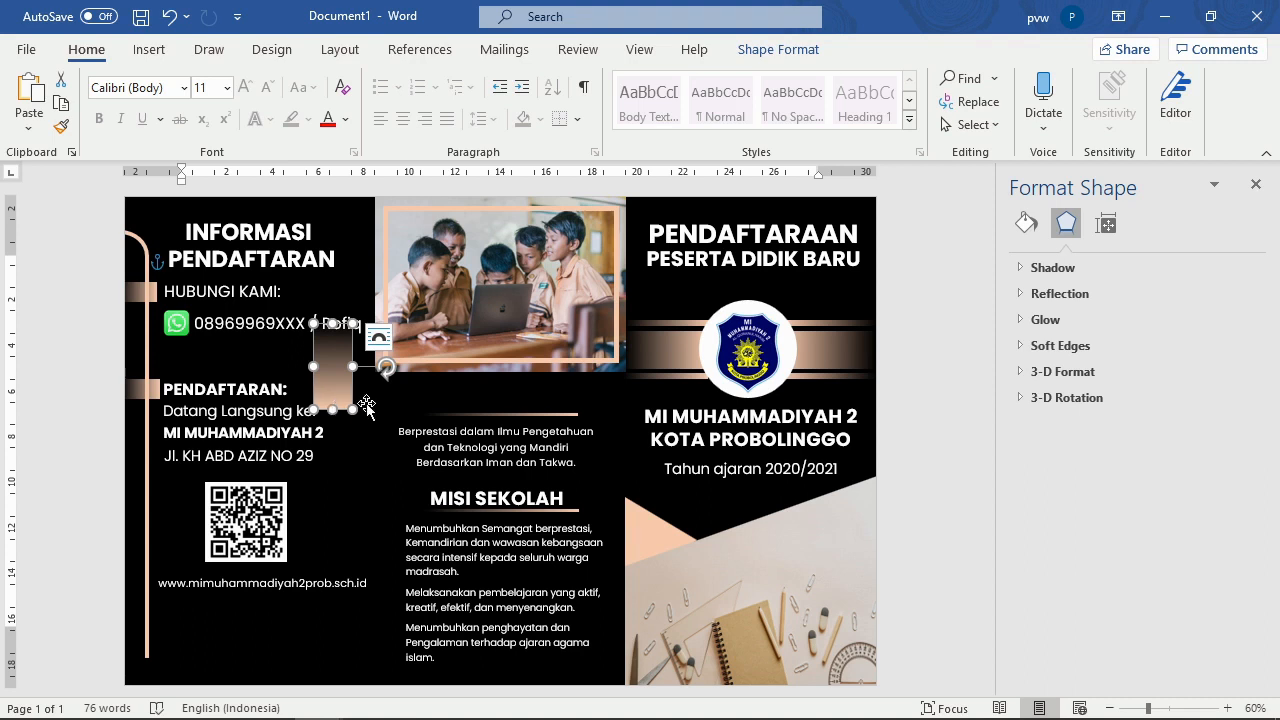
drag(357, 411, 350, 254)
click(338, 380)
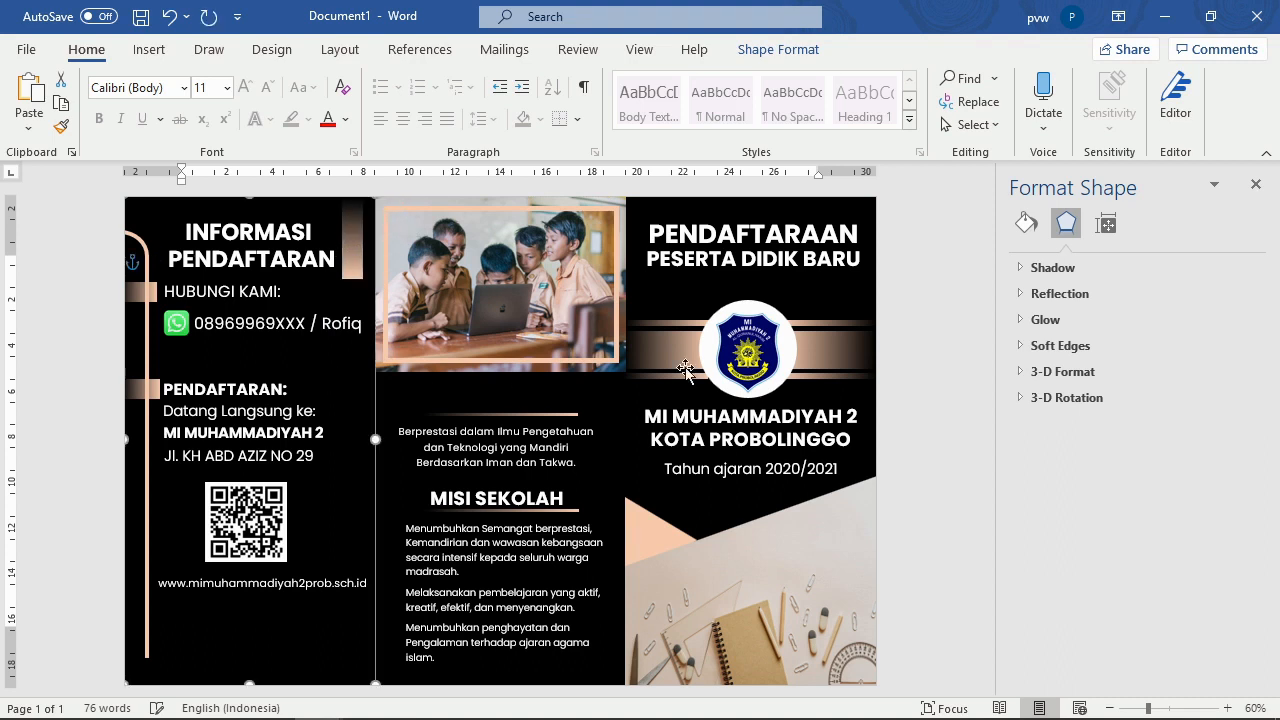
click(891, 345)
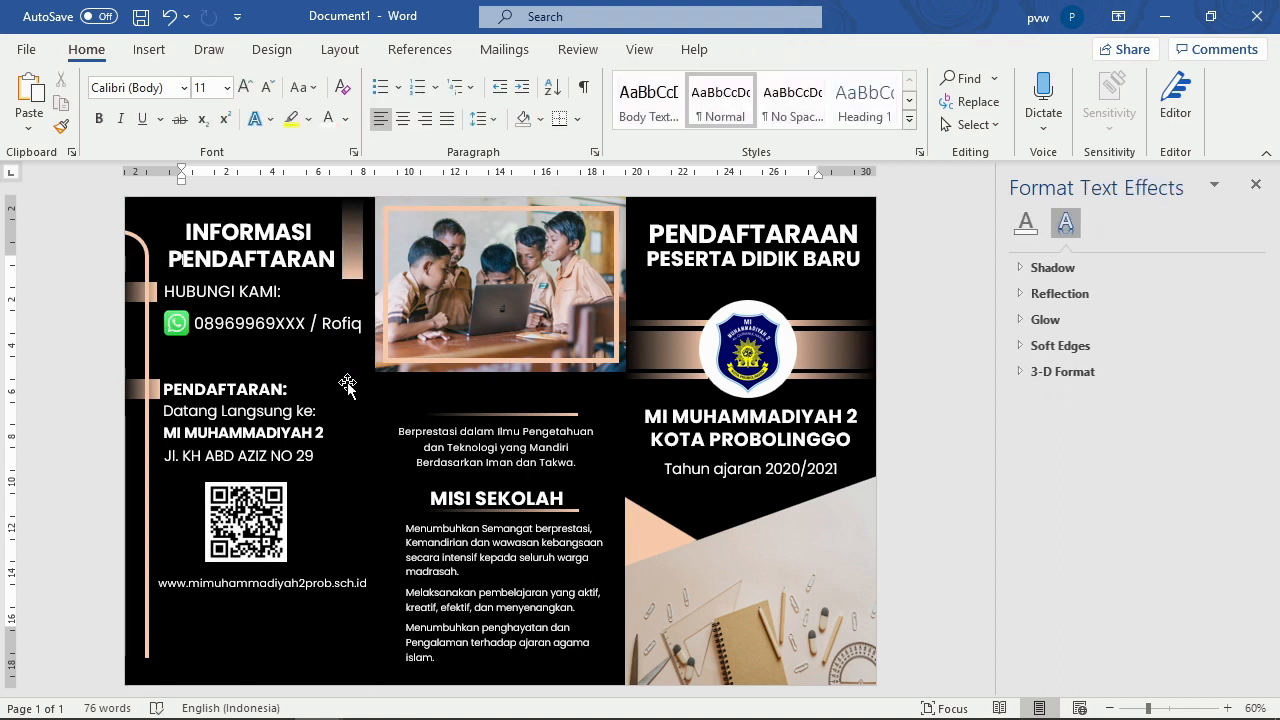
Step: Copy the library photo pexels-pixabay-256541.jpg from the ASSET folder on Disk Baru (H:) in File Explorer and paste it into Document1 in Word
click(122, 700)
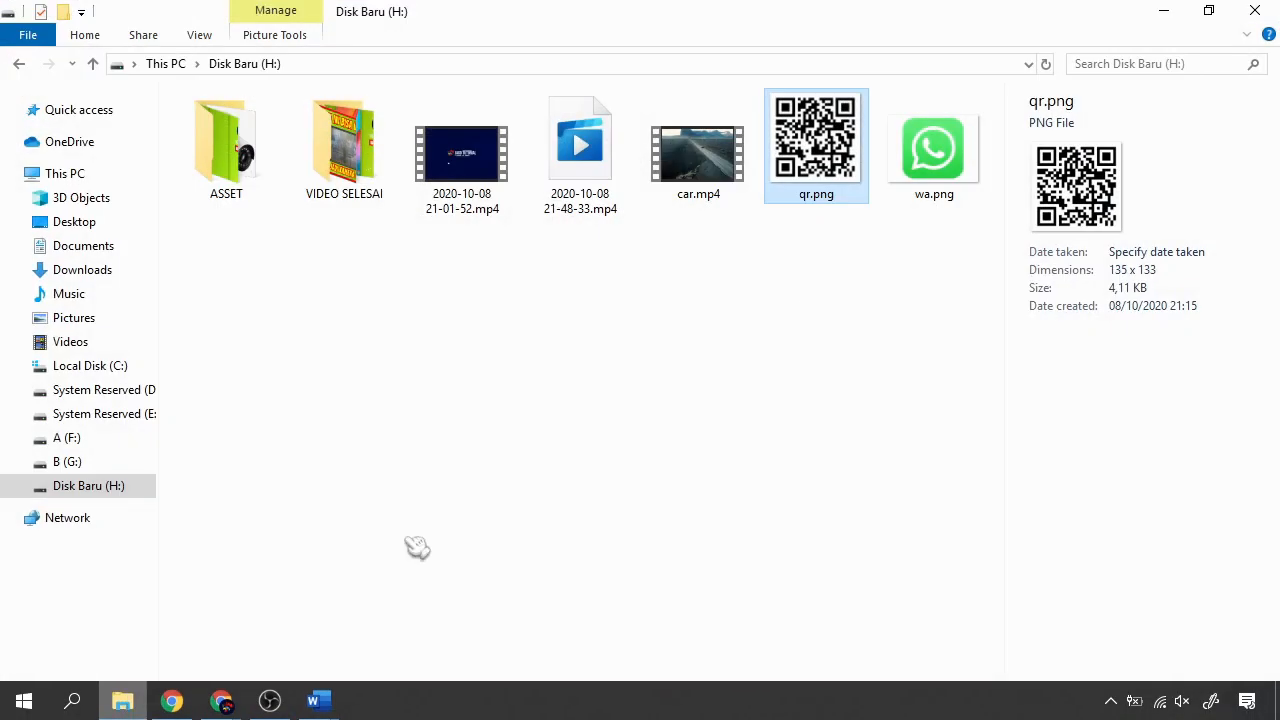
click(689, 317)
double_click(274, 163)
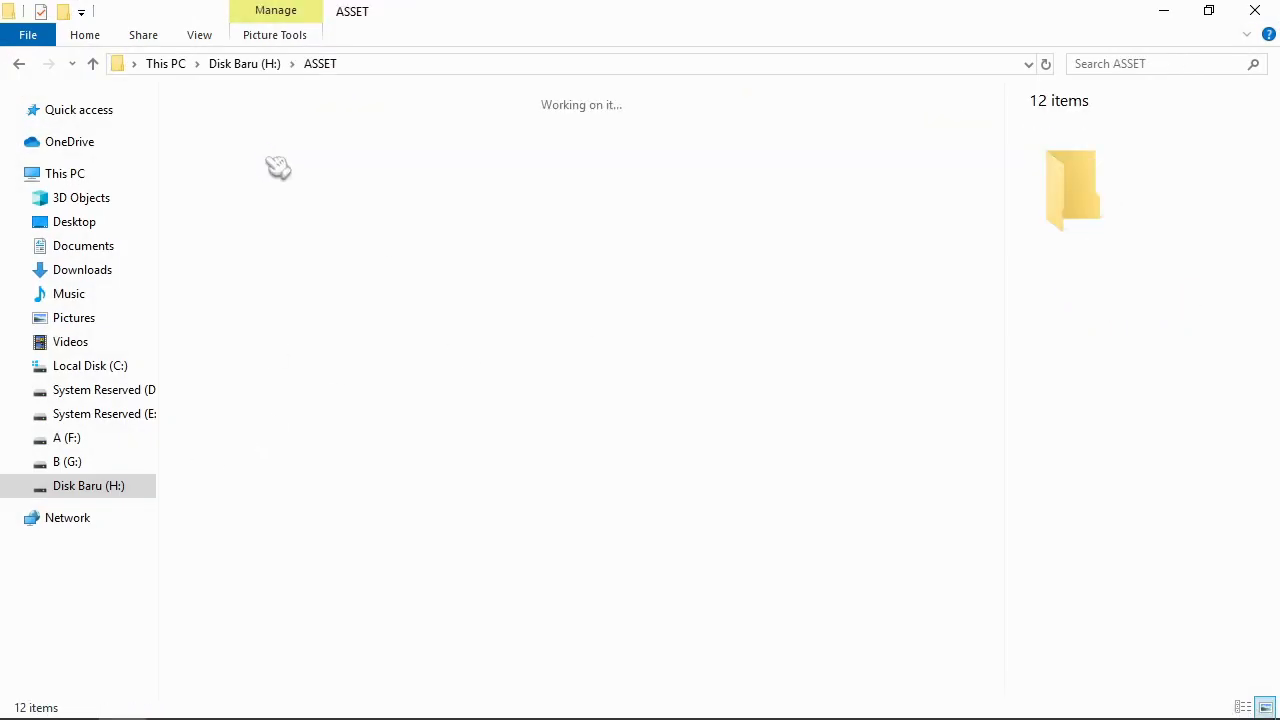
click(450, 315)
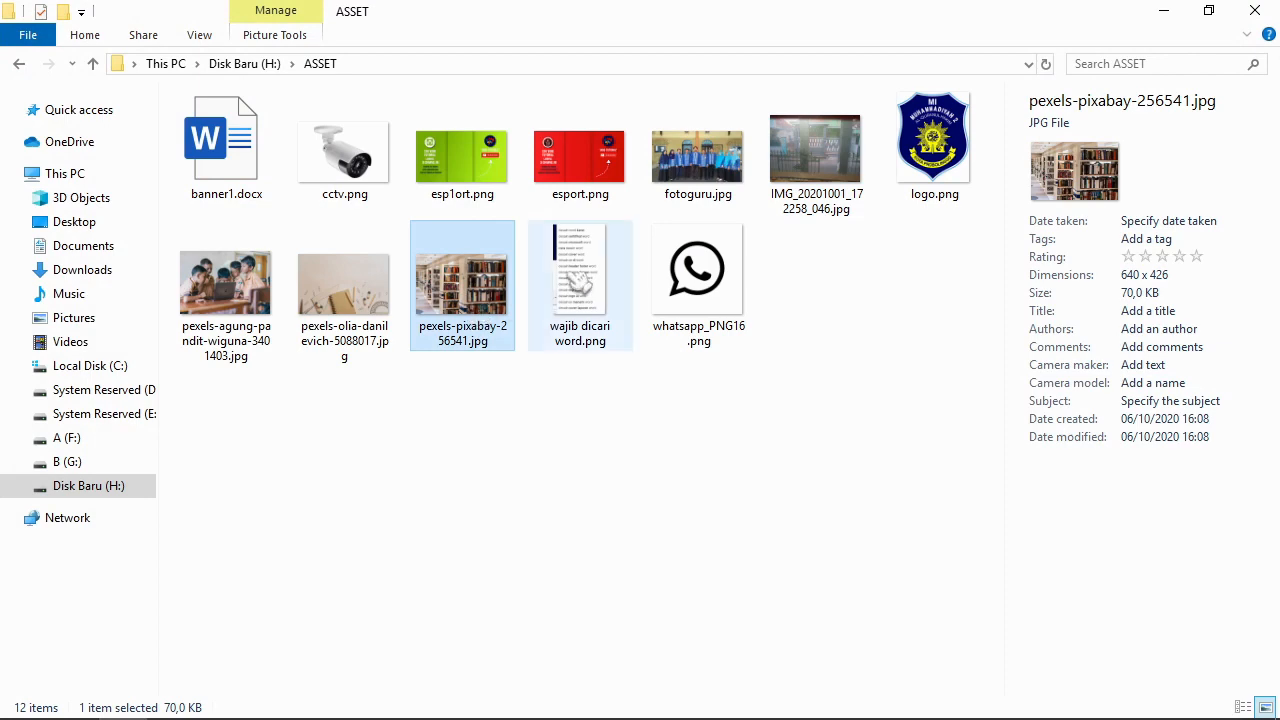
click(1165, 11)
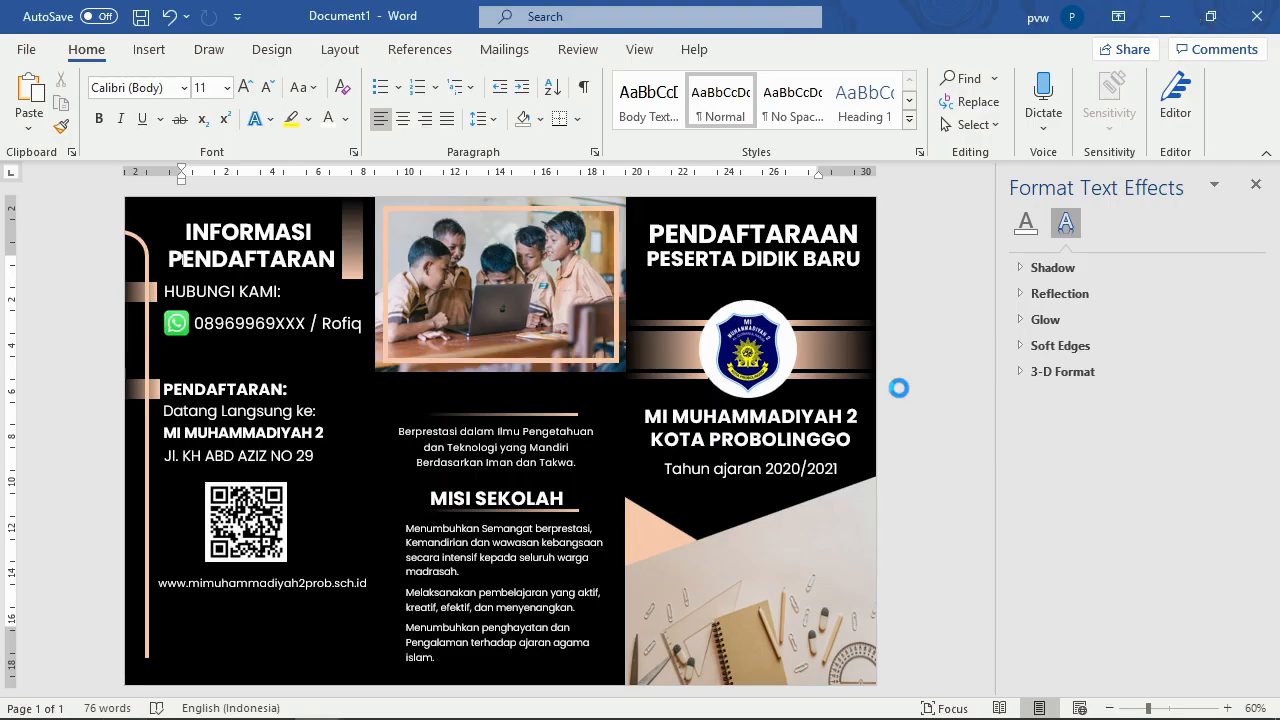
Step: Try moving the registration panel's black background aside to reach the pasted library photo, then undo the move
drag(314, 490, 599, 460)
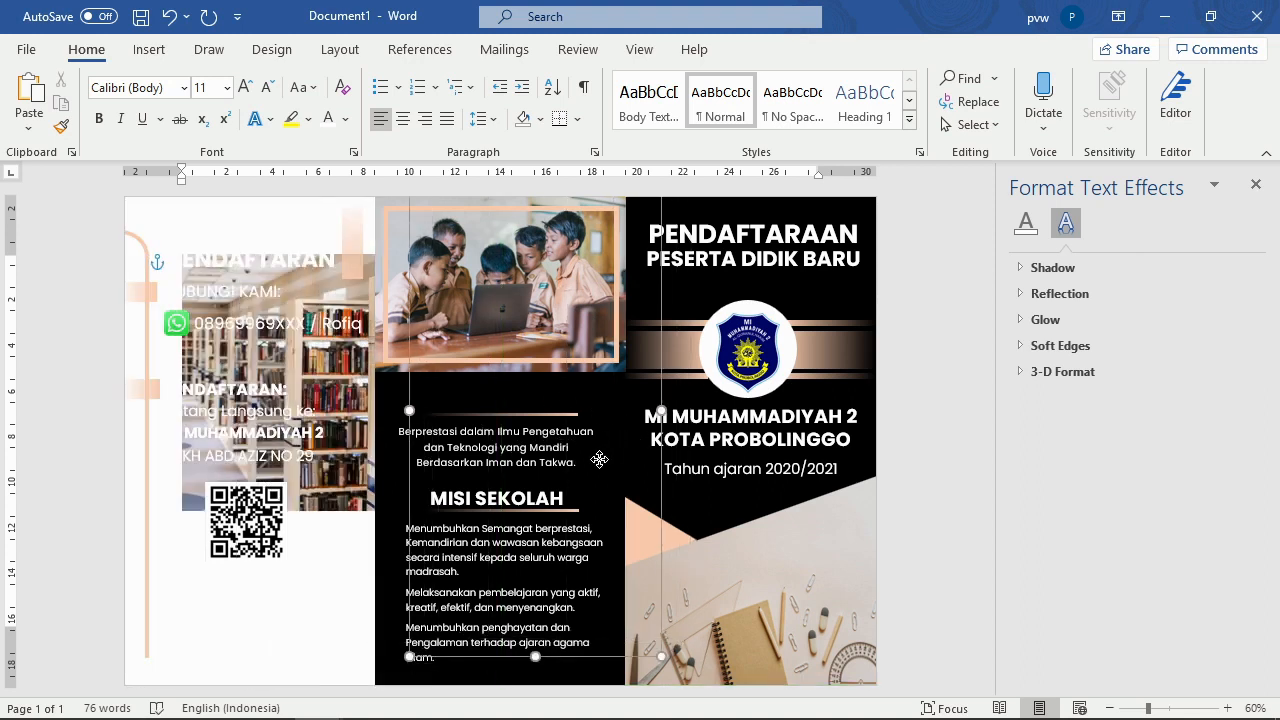
click(355, 494)
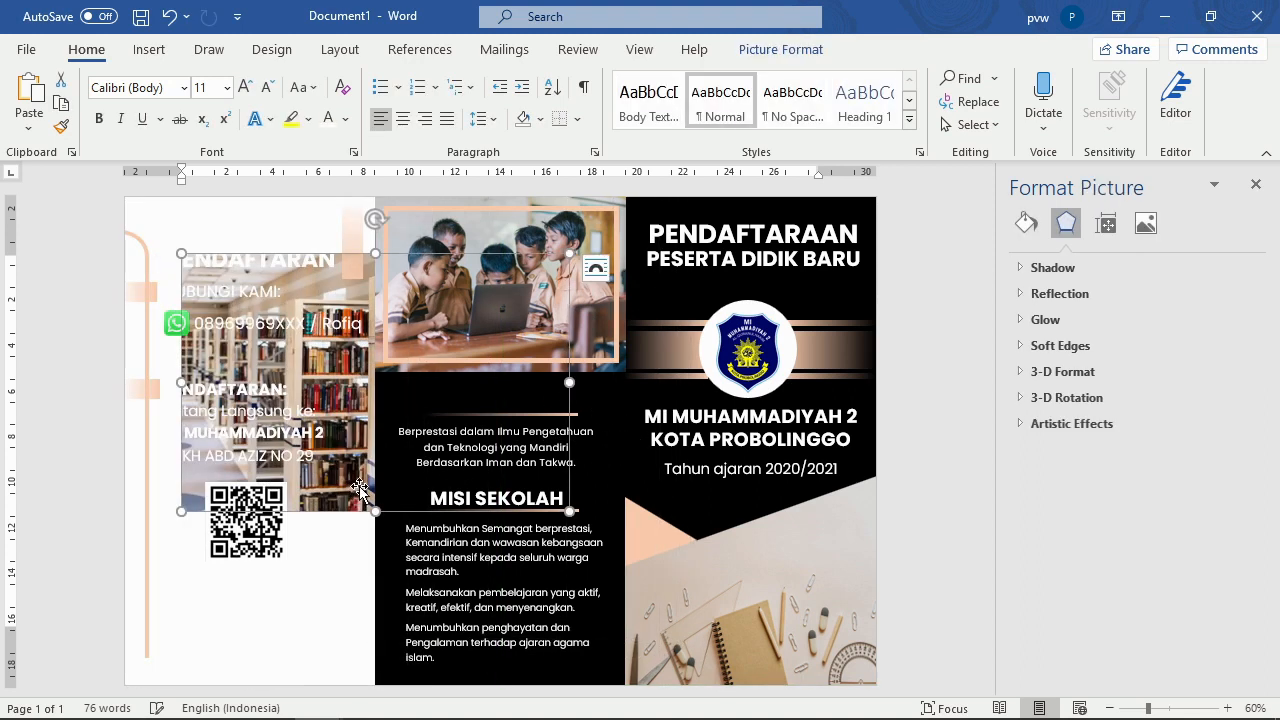
key(ctrl+z)
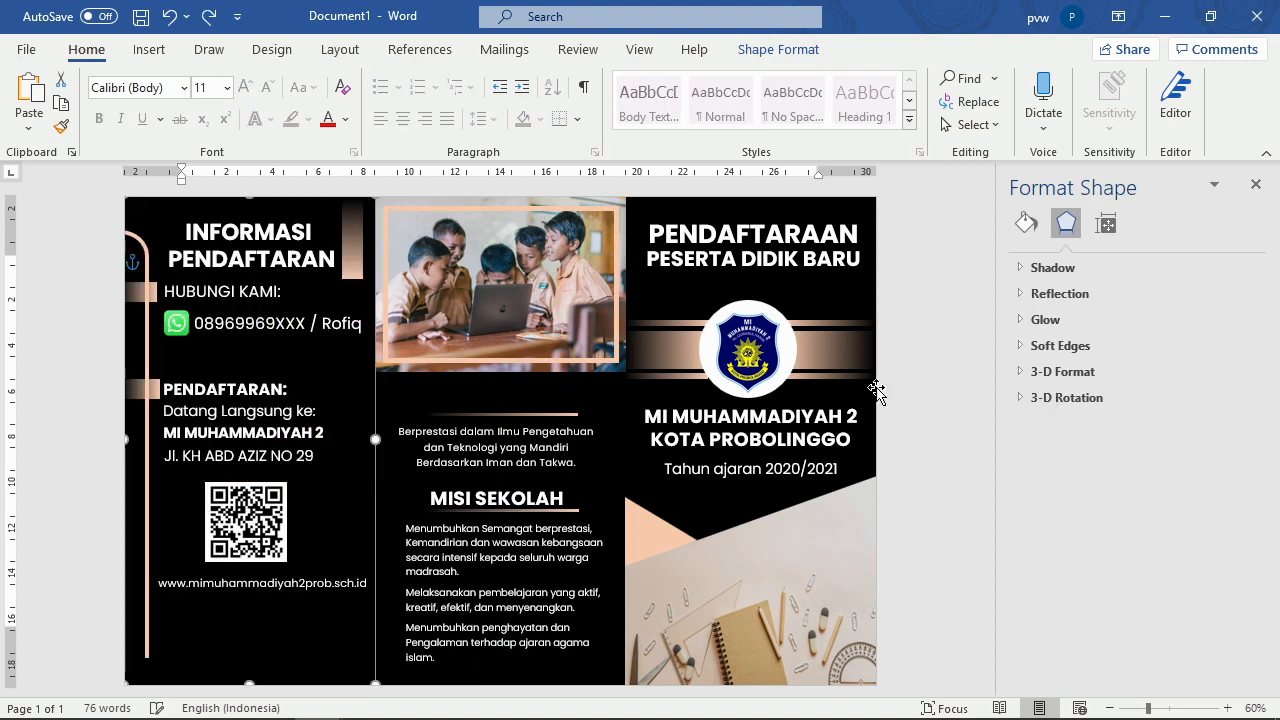
click(568, 503)
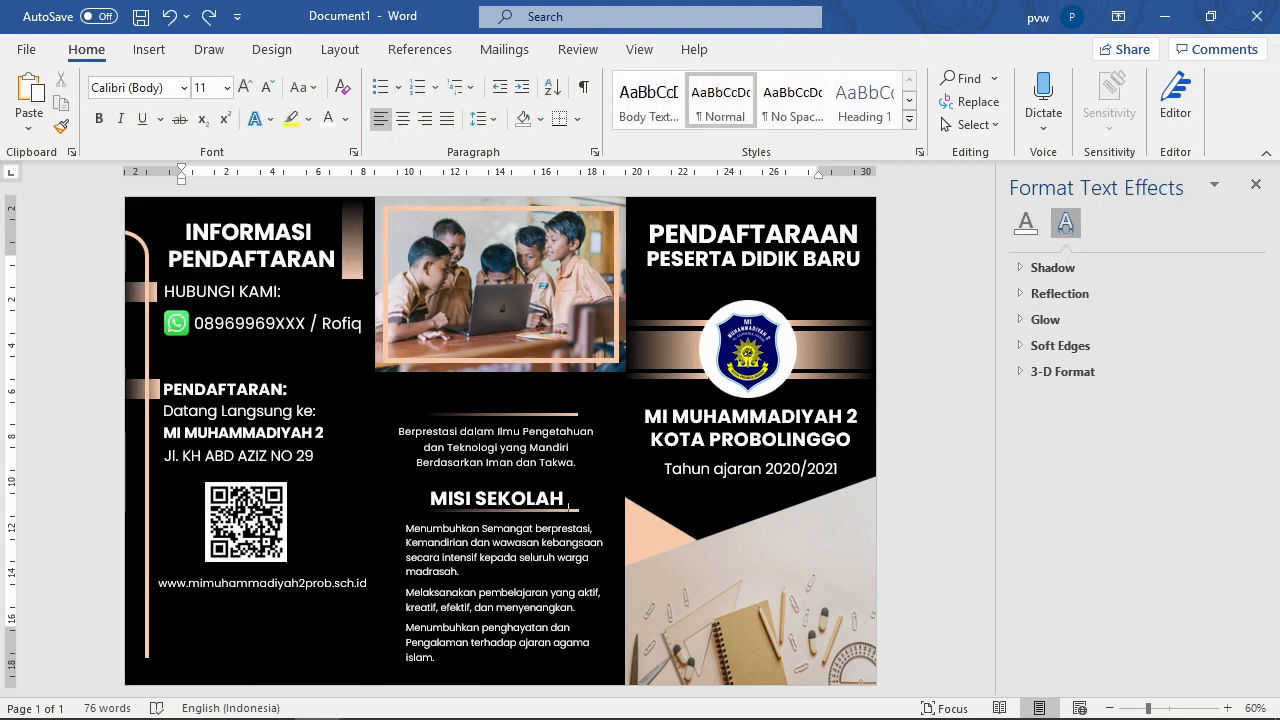
Step: Set the text wrapping of the registration panel's black background to Behind Text
click(351, 478)
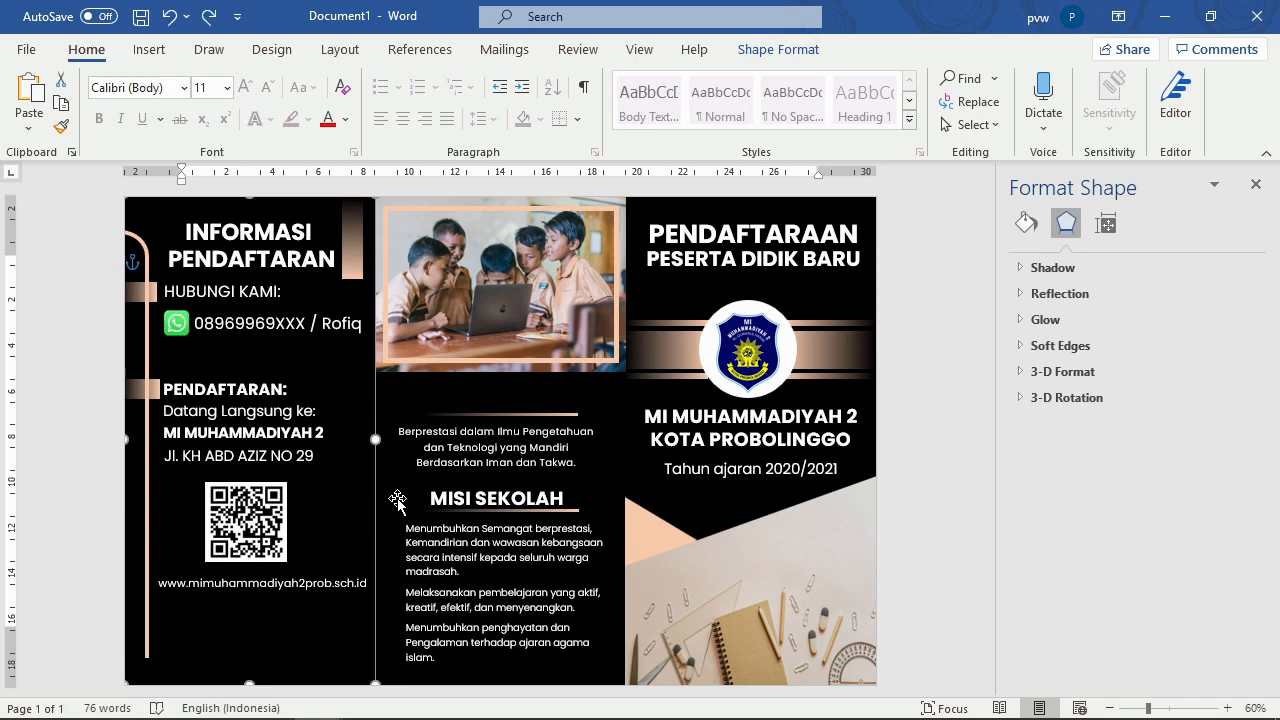
click(786, 50)
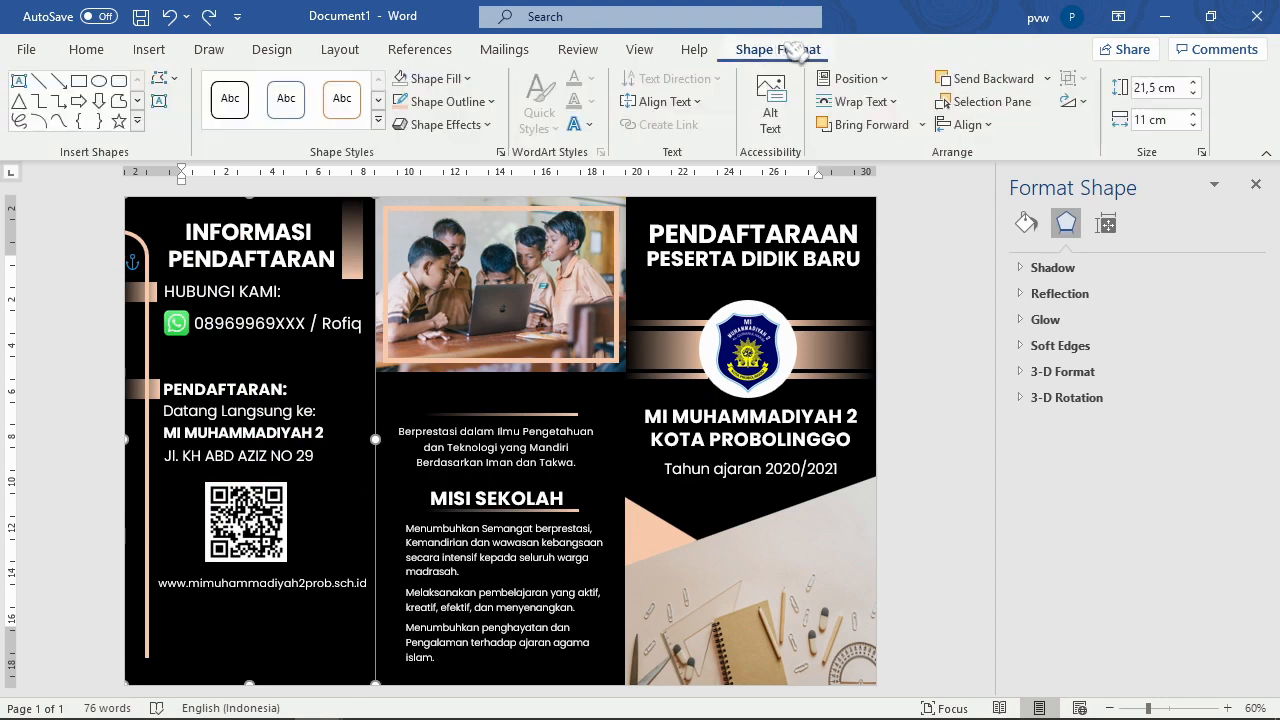
click(856, 101)
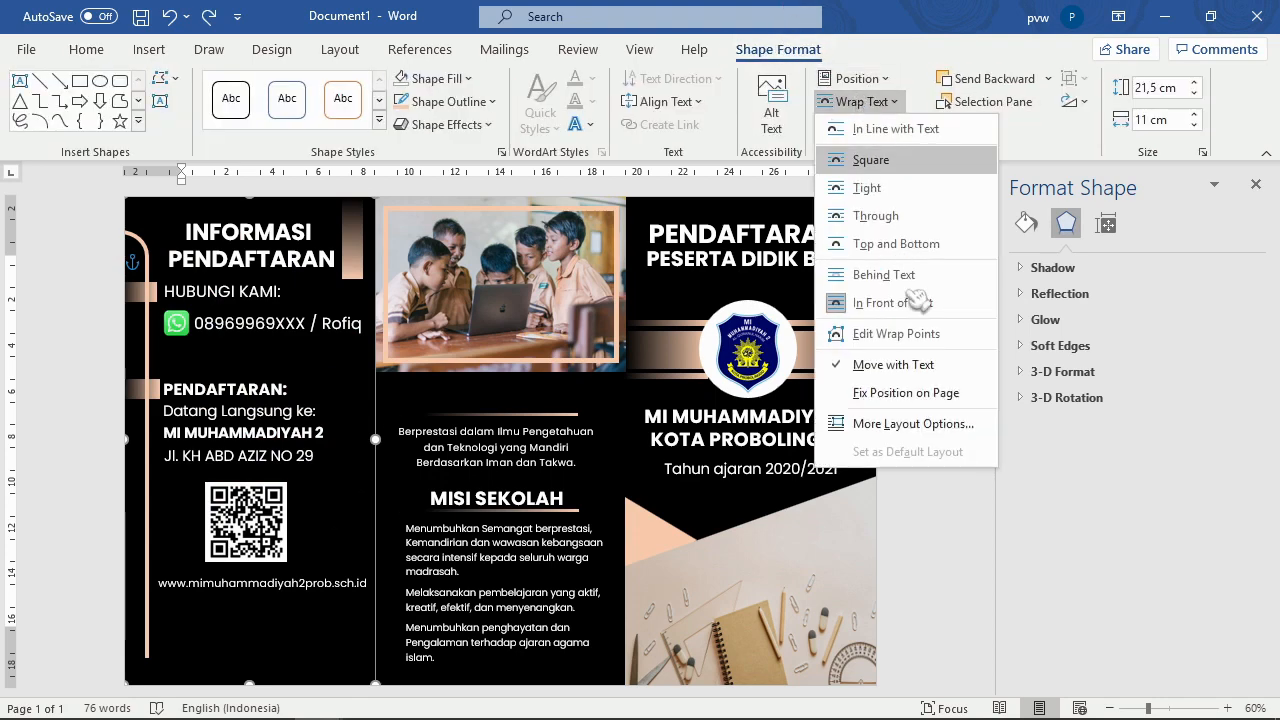
click(890, 276)
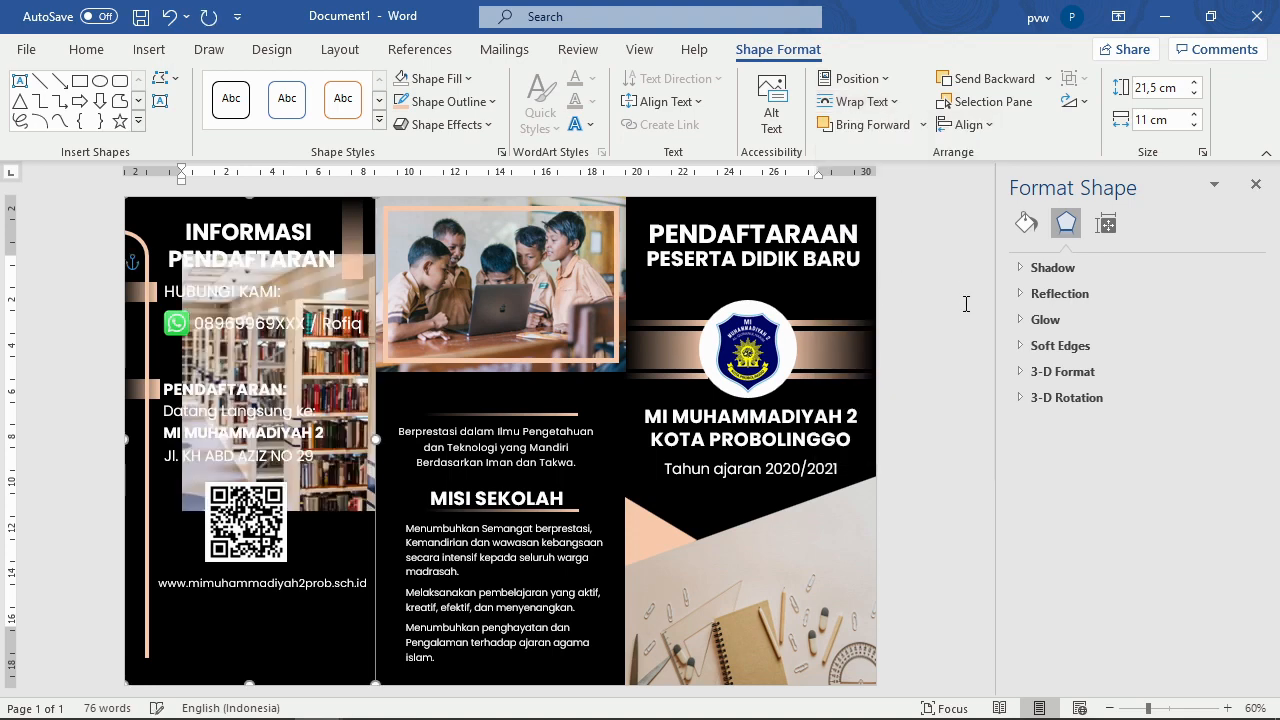
click(966, 304)
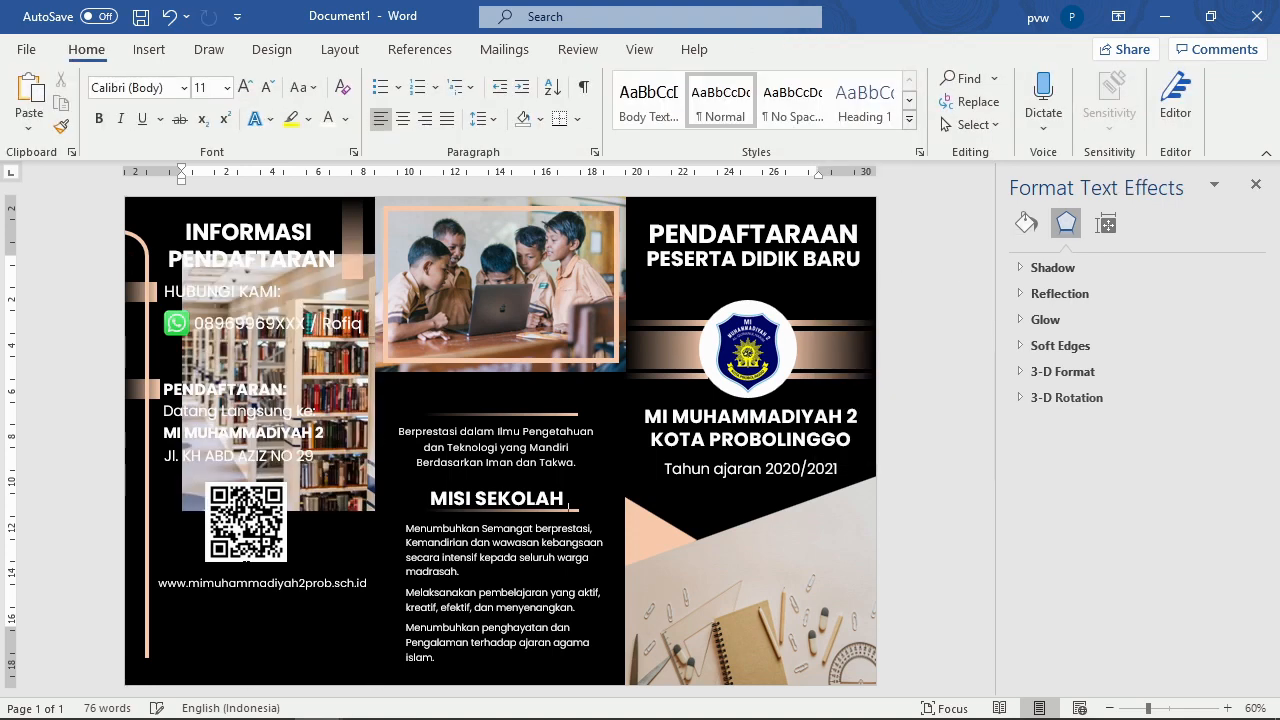
Step: Try Behind Text wrapping on the library photo, then set its wrapping to In Front of Text
click(359, 506)
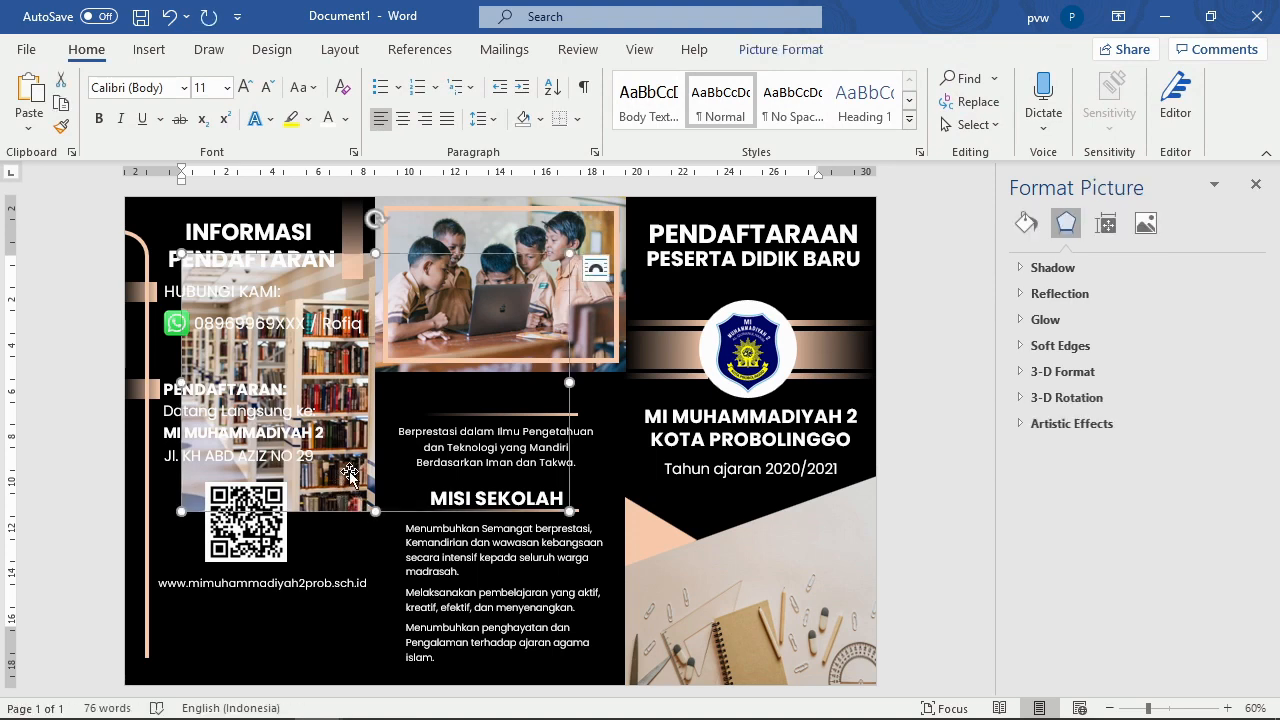
click(596, 268)
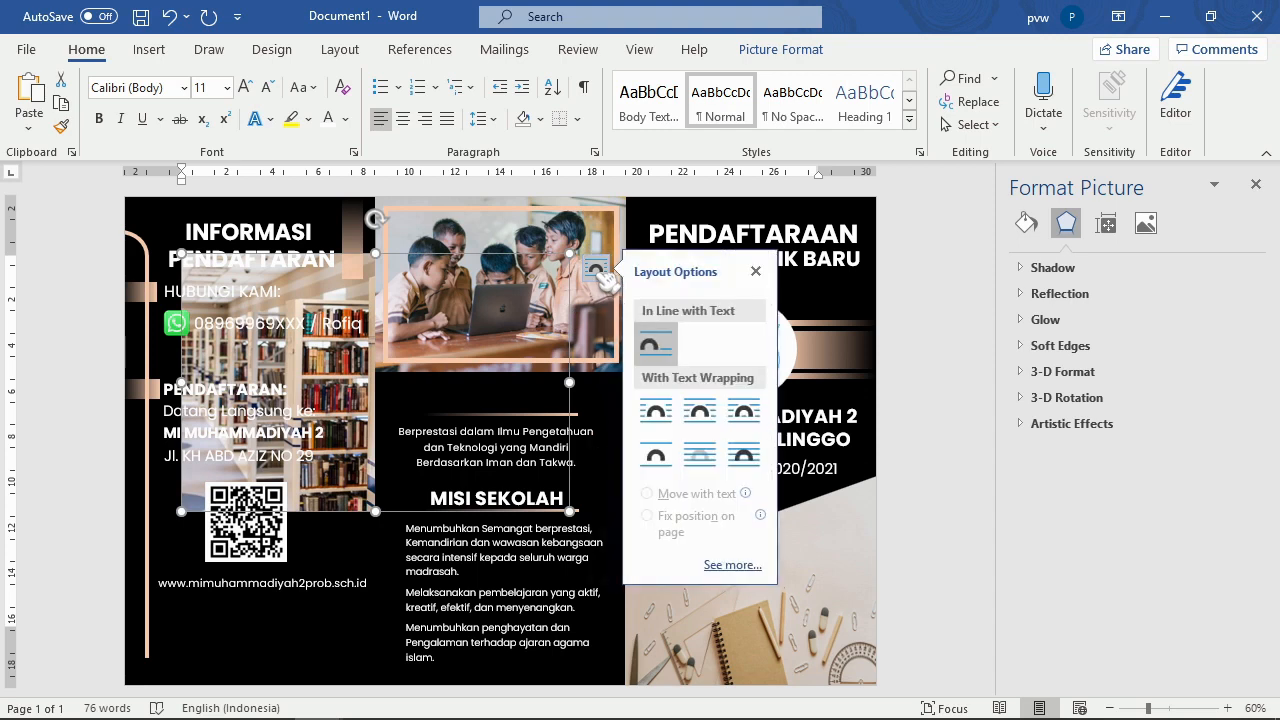
click(742, 458)
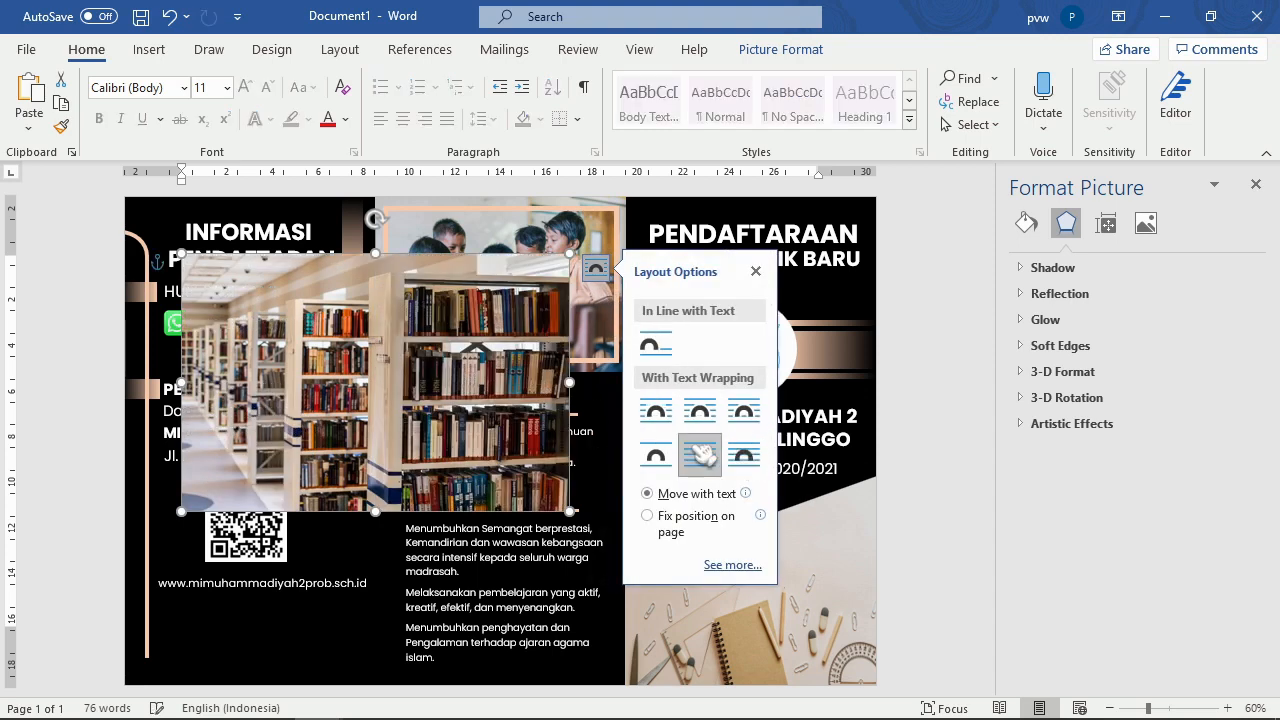
click(702, 455)
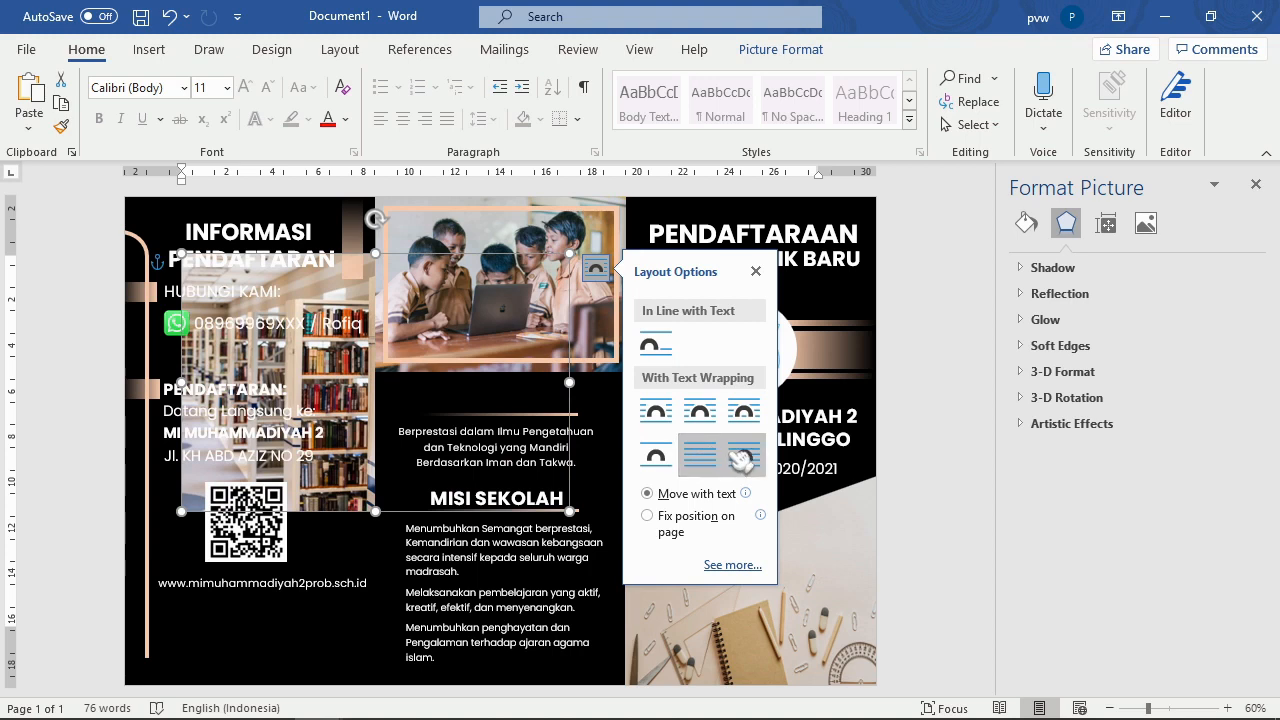
click(743, 456)
click(890, 450)
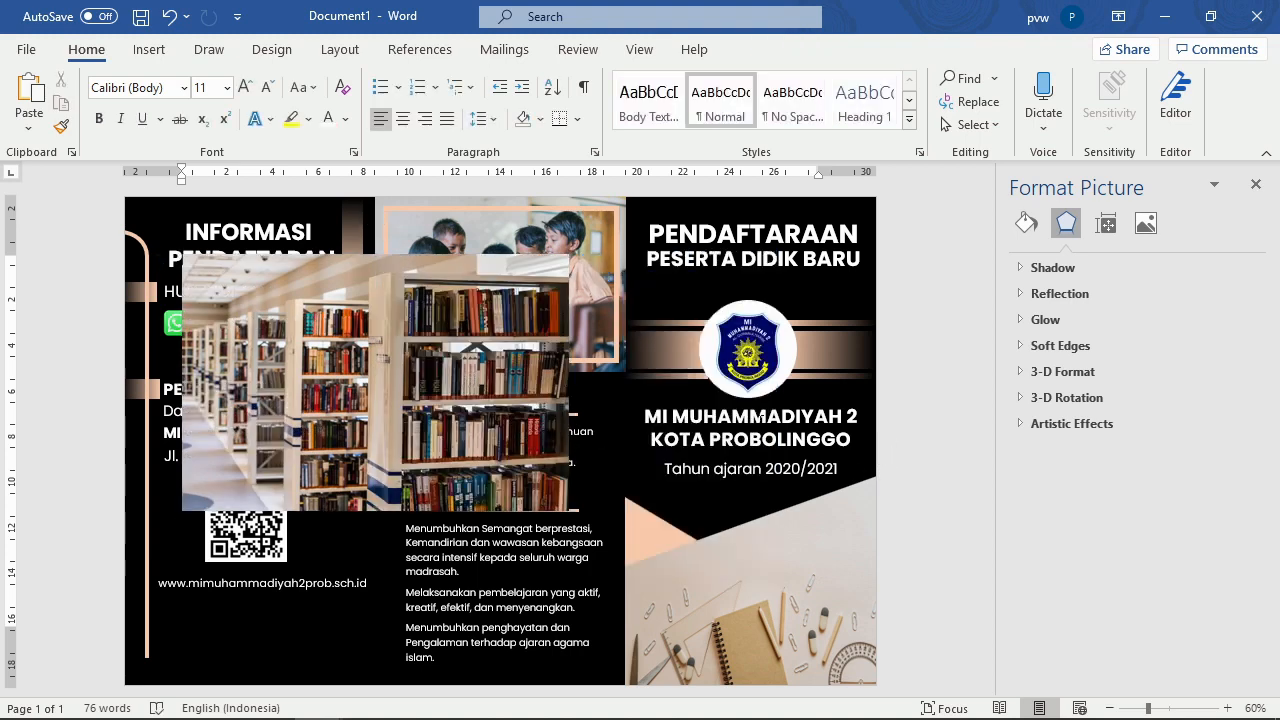
Step: Enlarge the library photo to about 21.64 cm high by 32.58 cm wide and position it over the registration panel
drag(510, 452, 319, 391)
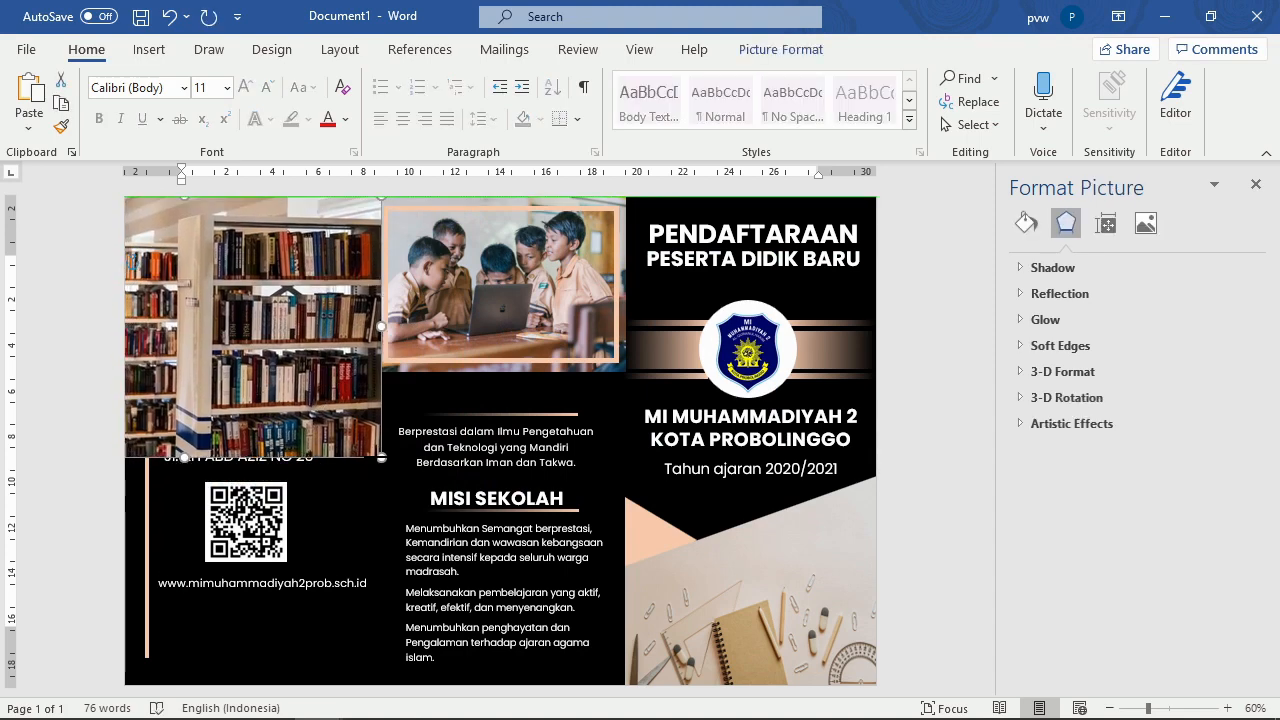
drag(376, 458, 726, 688)
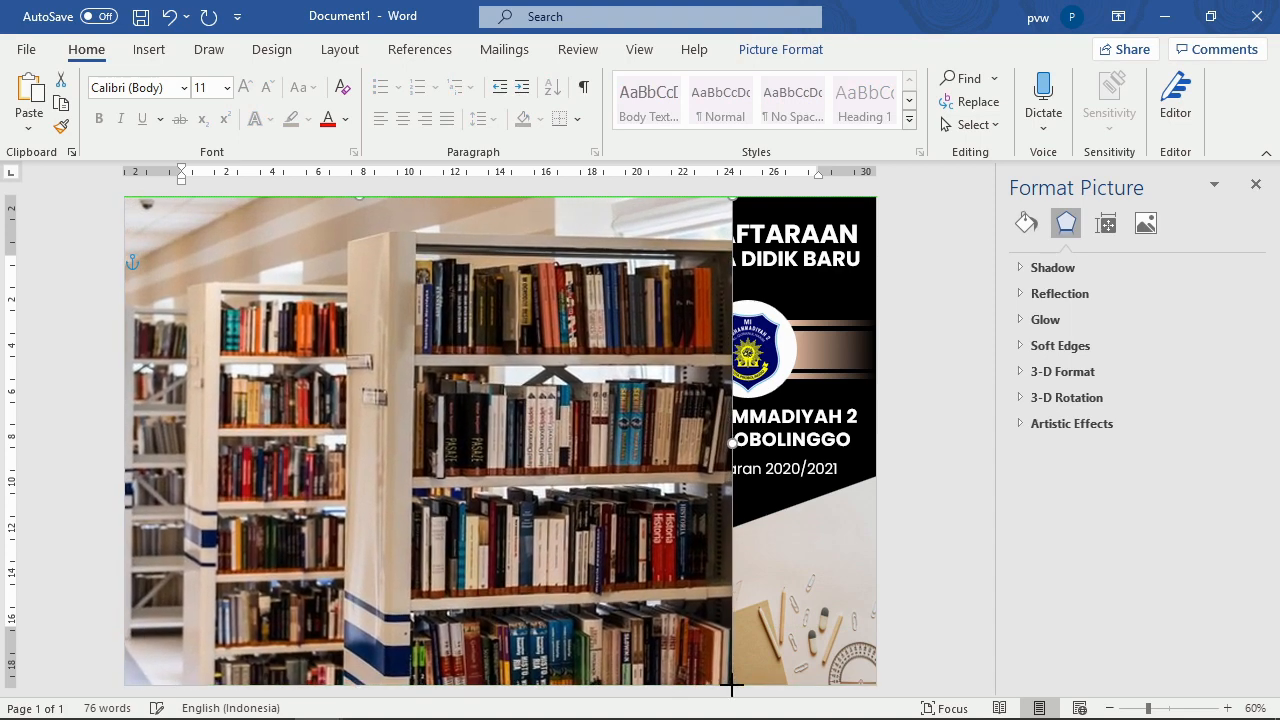
drag(660, 527, 307, 528)
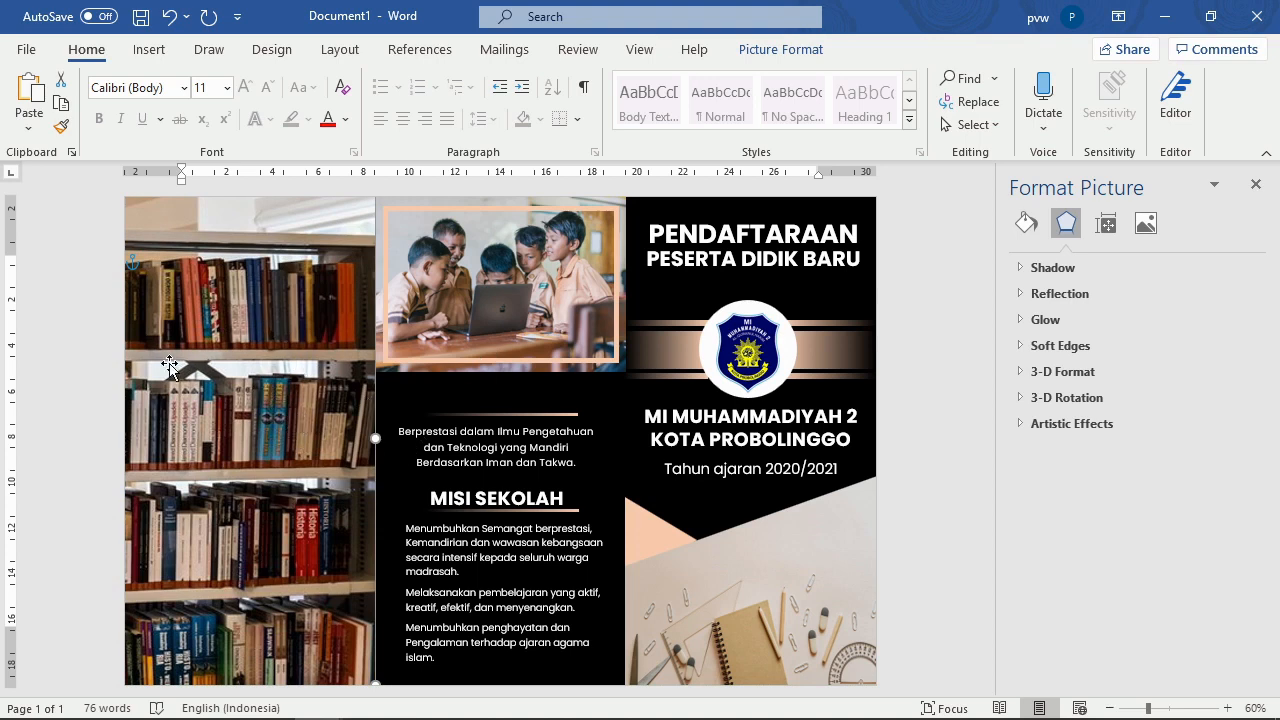
drag(235, 354, 322, 340)
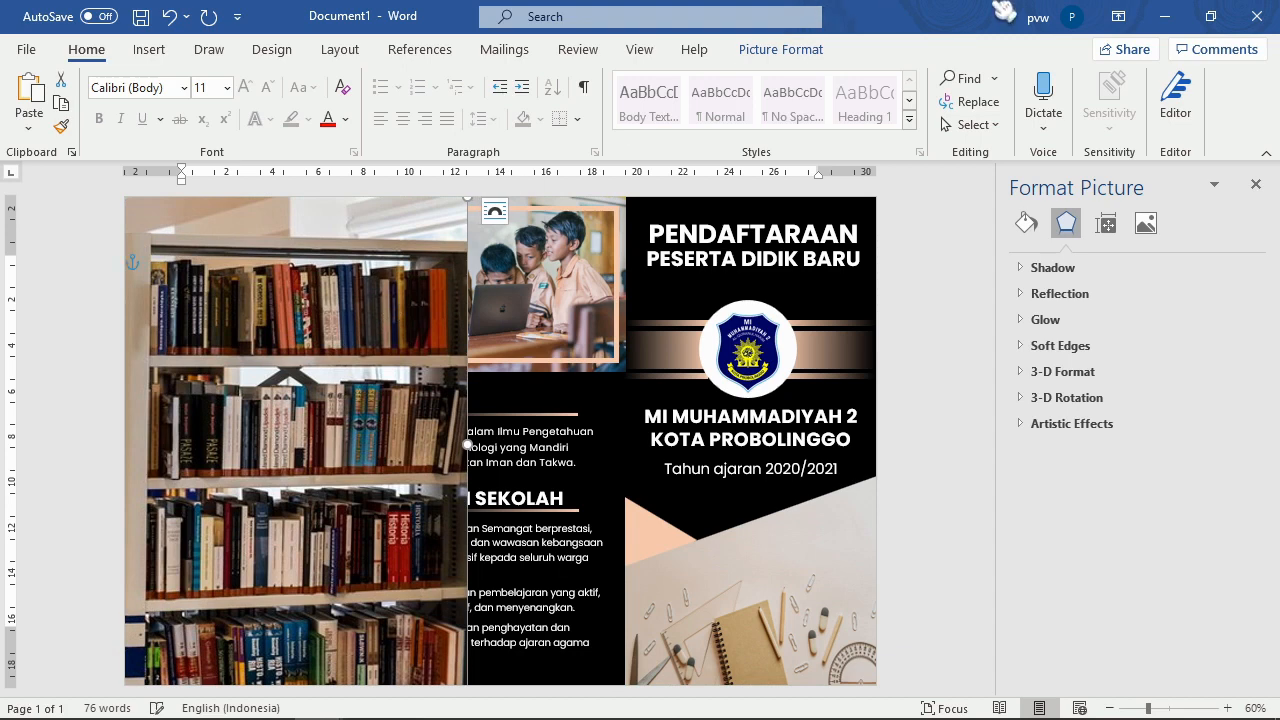
Step: Send the library photo backward repeatedly until it sits behind the registration panel's bars, text and QR code
click(806, 56)
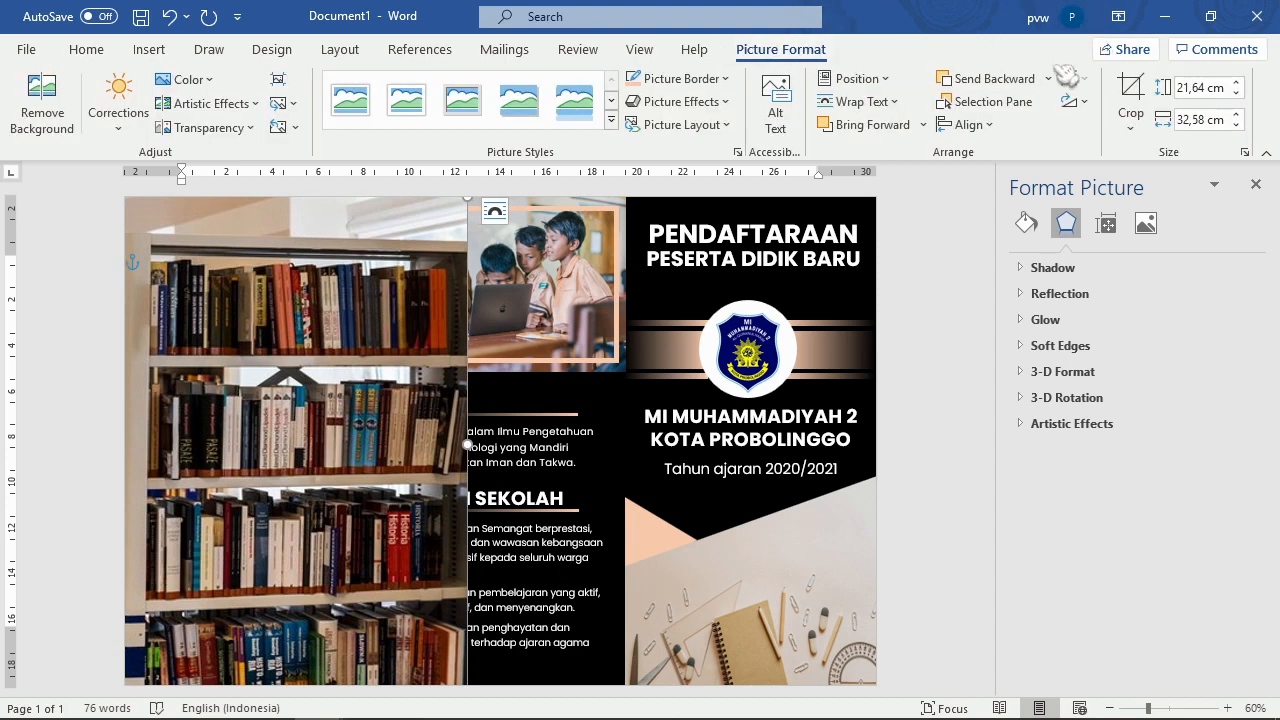
click(1002, 80)
click(1002, 80)
click(1002, 80)
click(1002, 80)
click(1002, 80)
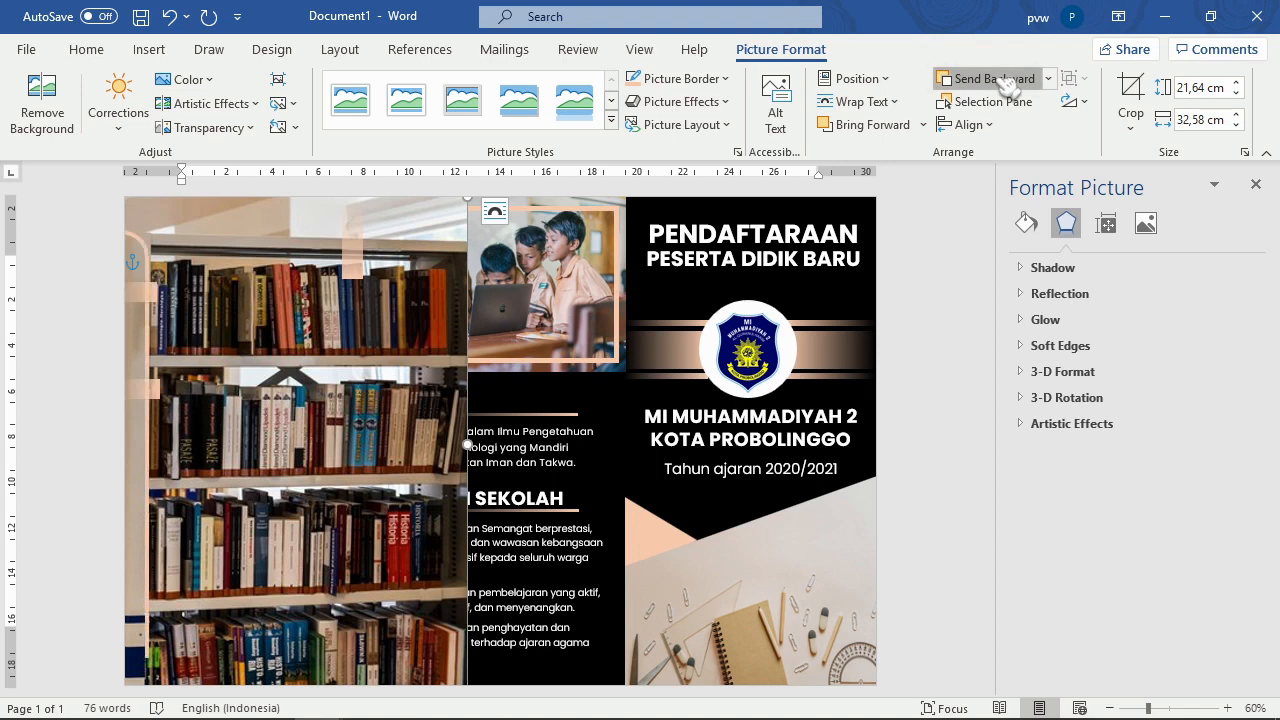
click(1005, 84)
click(1005, 84)
click(1005, 84)
click(1005, 84)
click(1006, 86)
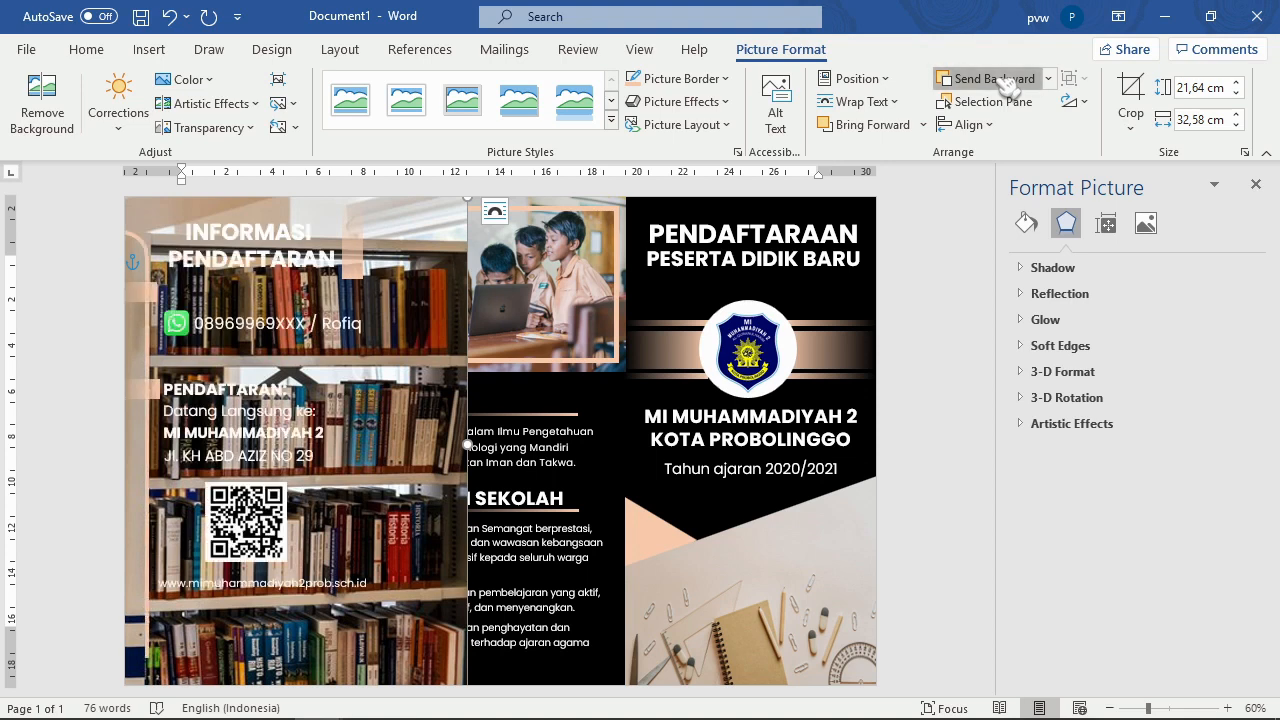
click(1006, 86)
click(1006, 86)
click(1008, 88)
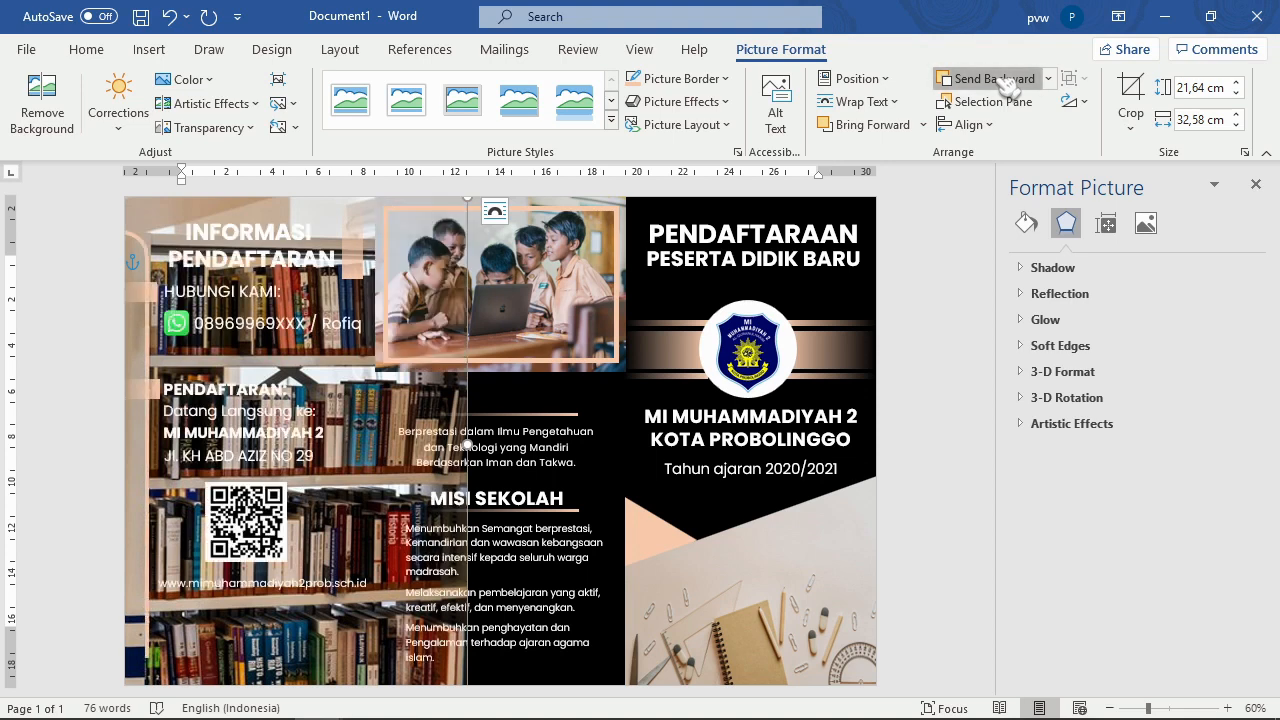
click(1003, 82)
click(1003, 82)
click(1003, 82)
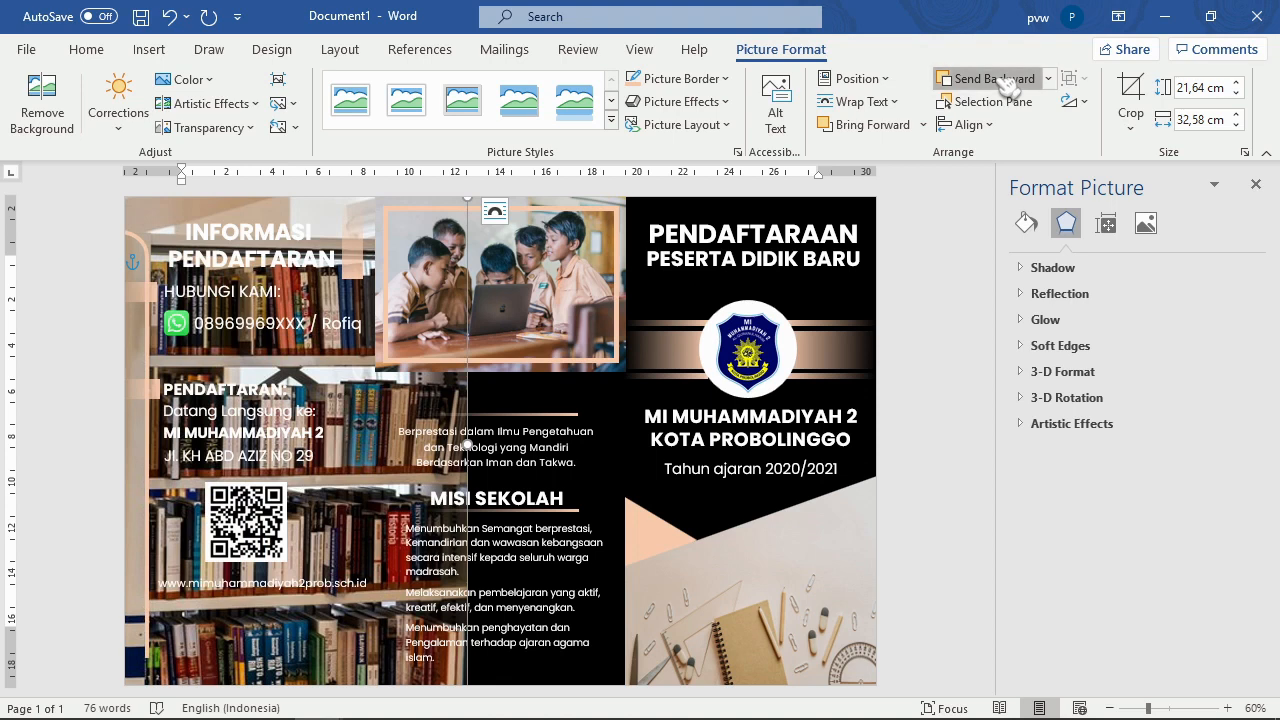
Step: Try In Front of Text wrapping on the middle panel's black background
click(603, 396)
right_click(605, 398)
click(775, 49)
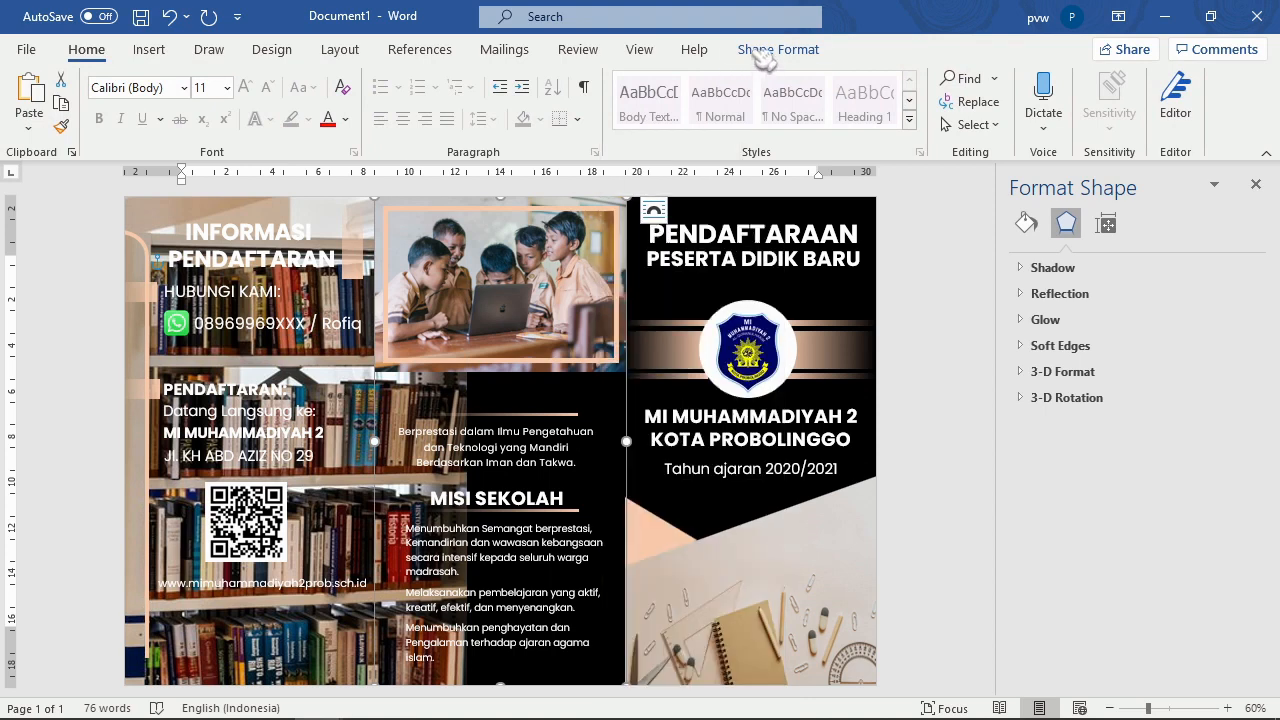
click(778, 49)
click(858, 101)
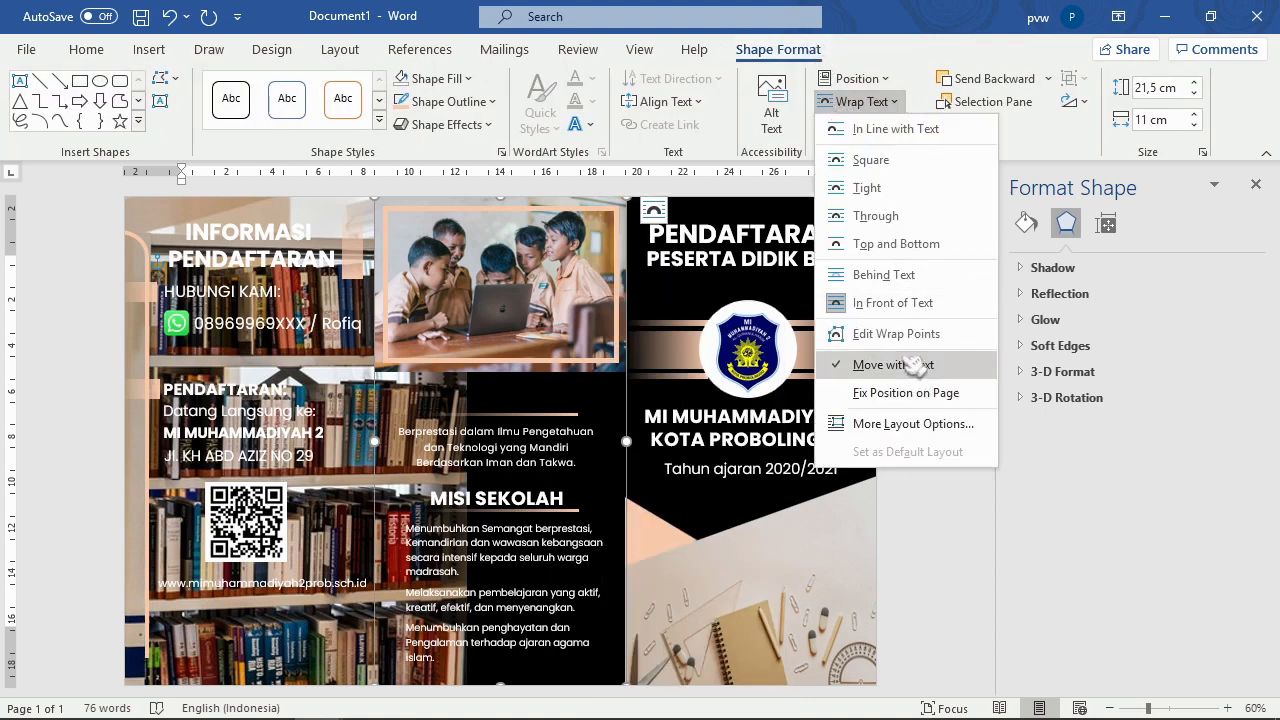
click(900, 302)
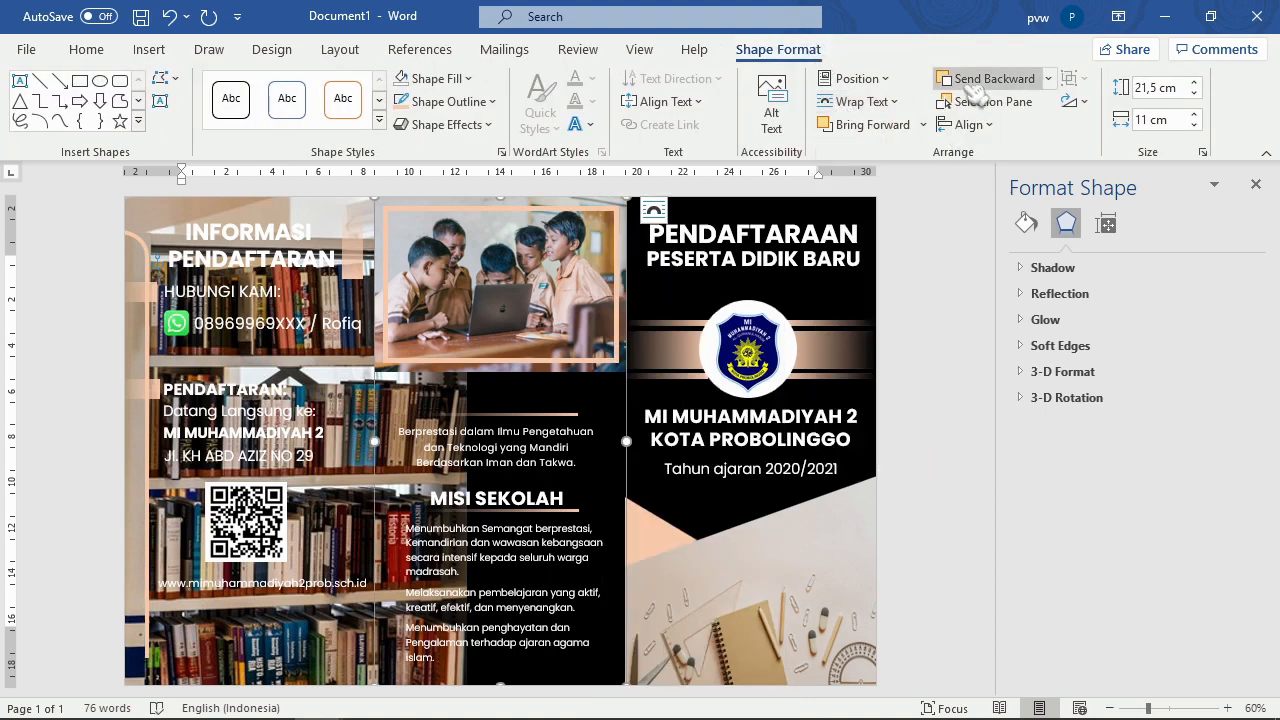
click(964, 327)
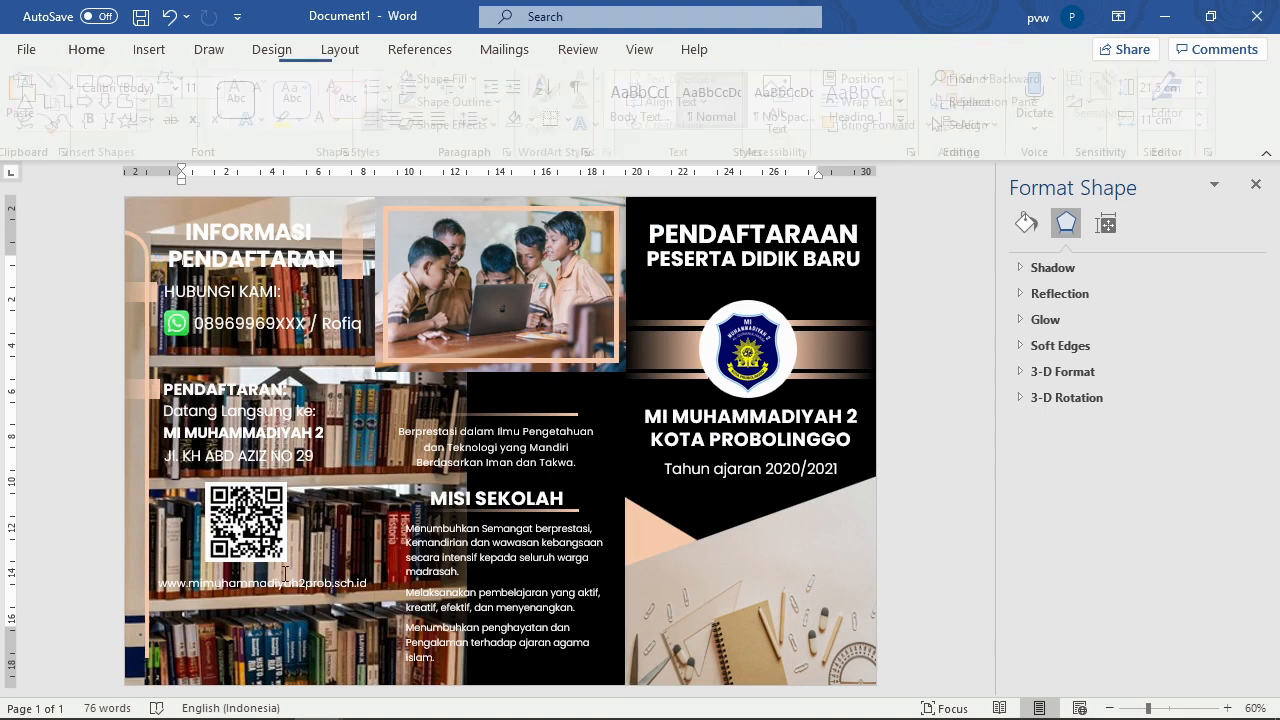
Step: Send the library photo to the back of the stacking order
click(332, 524)
click(779, 50)
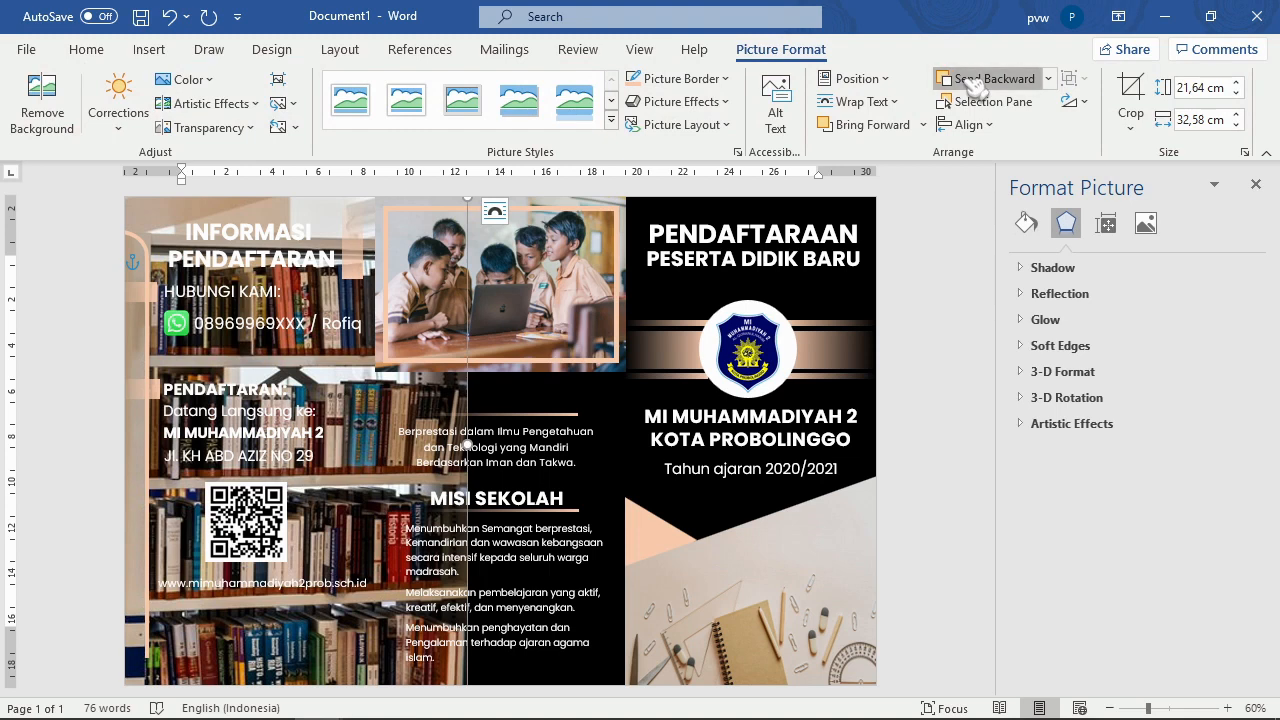
click(1047, 79)
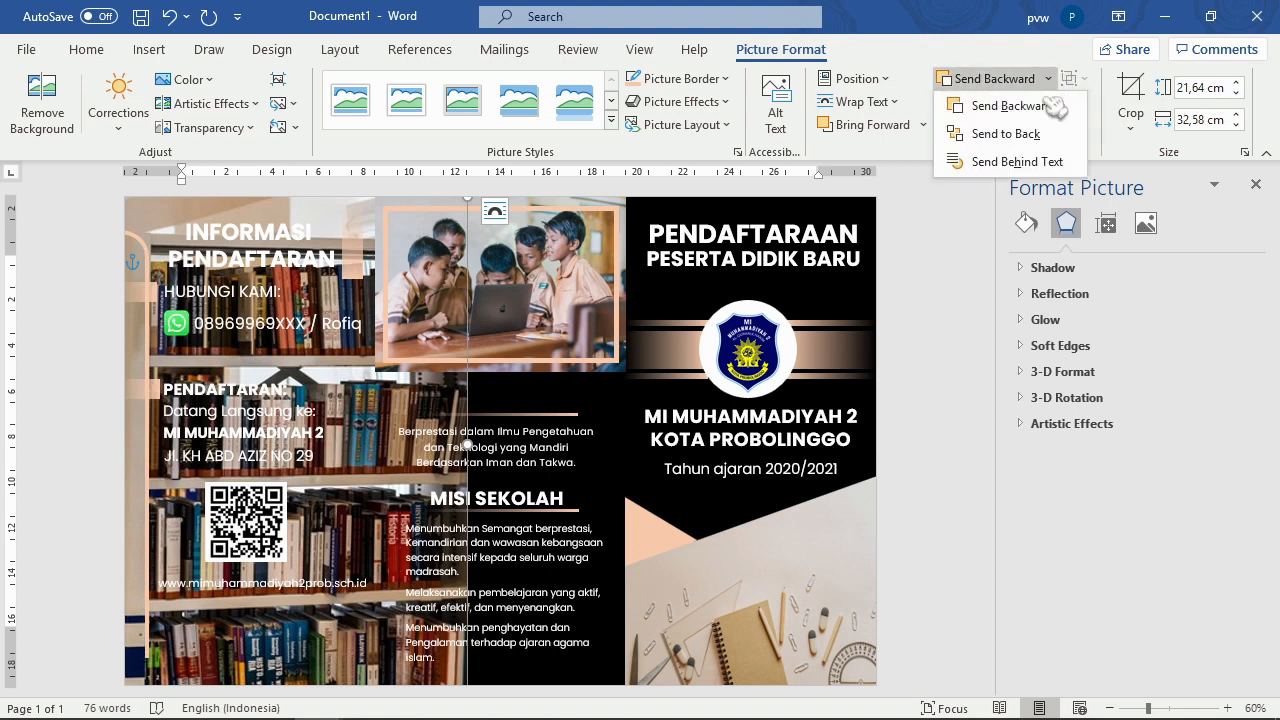
click(1026, 135)
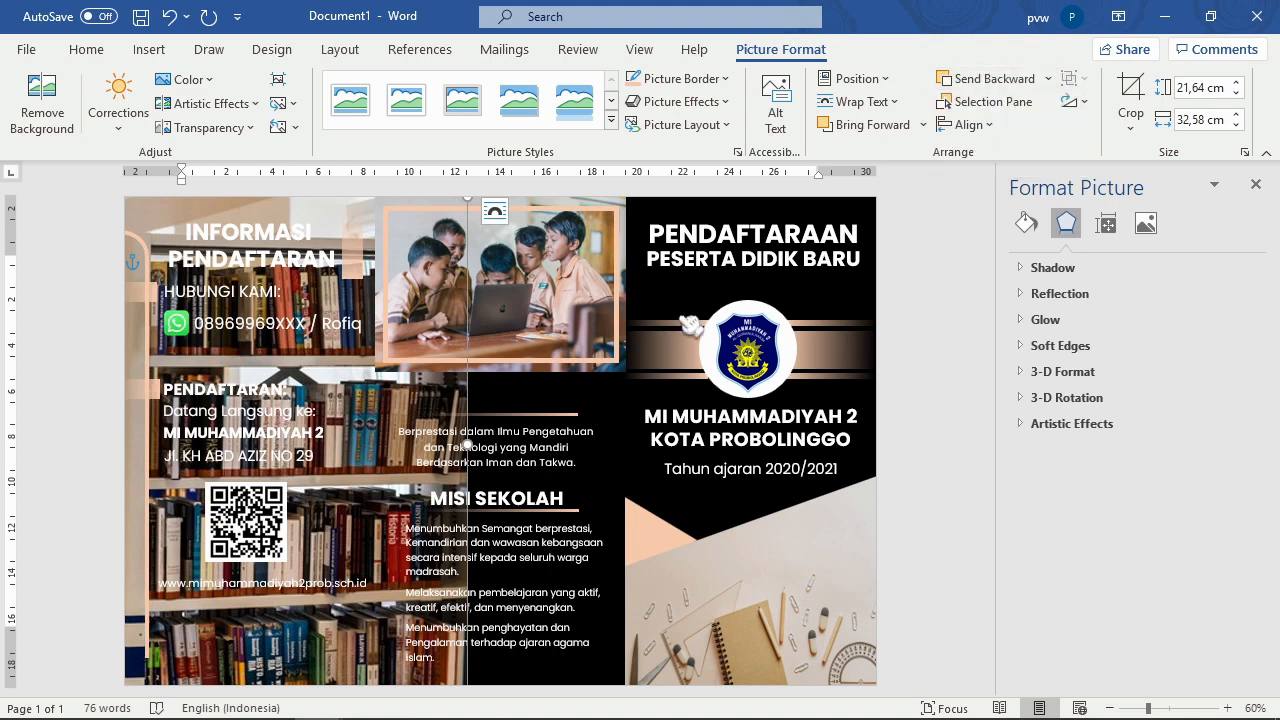
click(893, 294)
Step: Try bringing the middle panel's black background forward repeatedly and then to the front
click(612, 420)
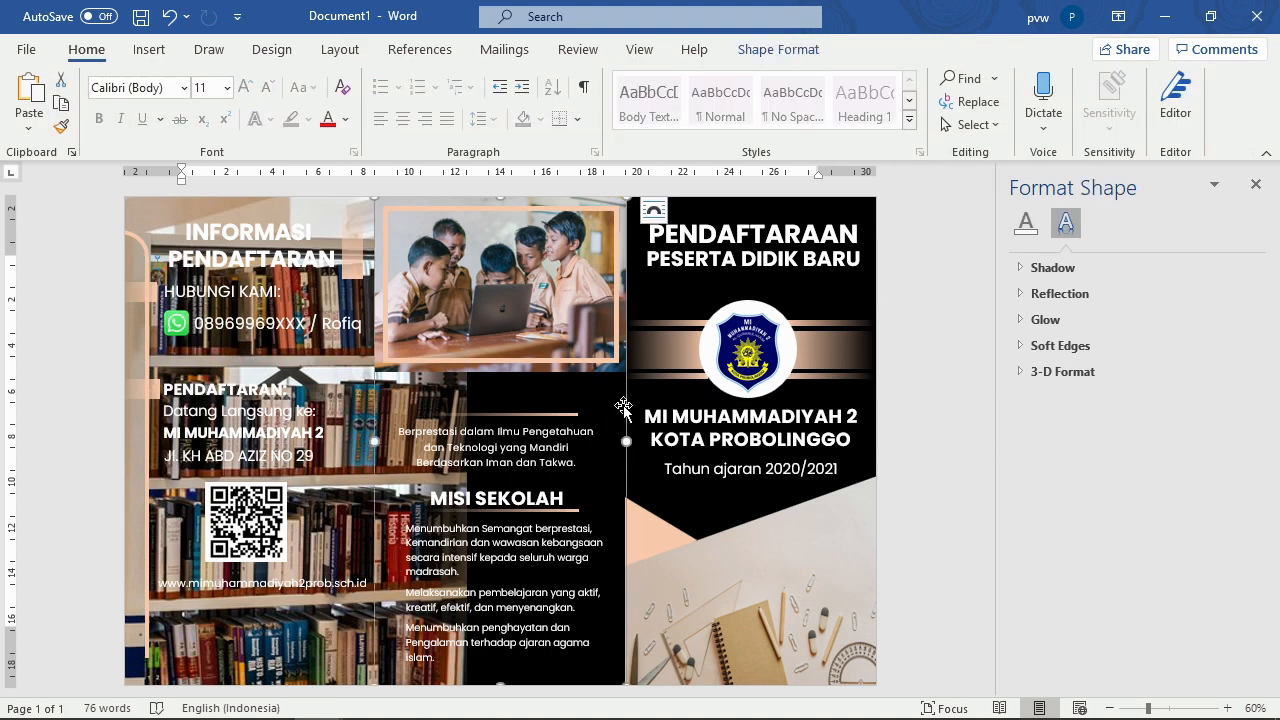
click(806, 50)
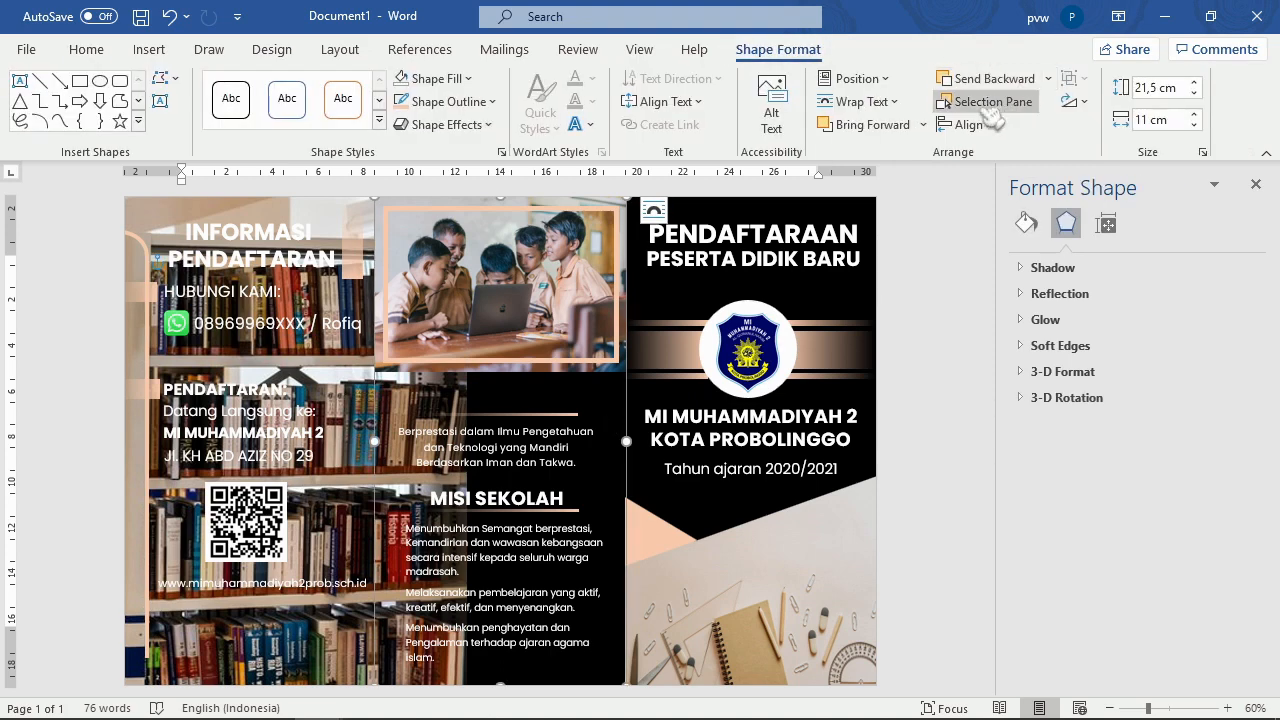
click(874, 129)
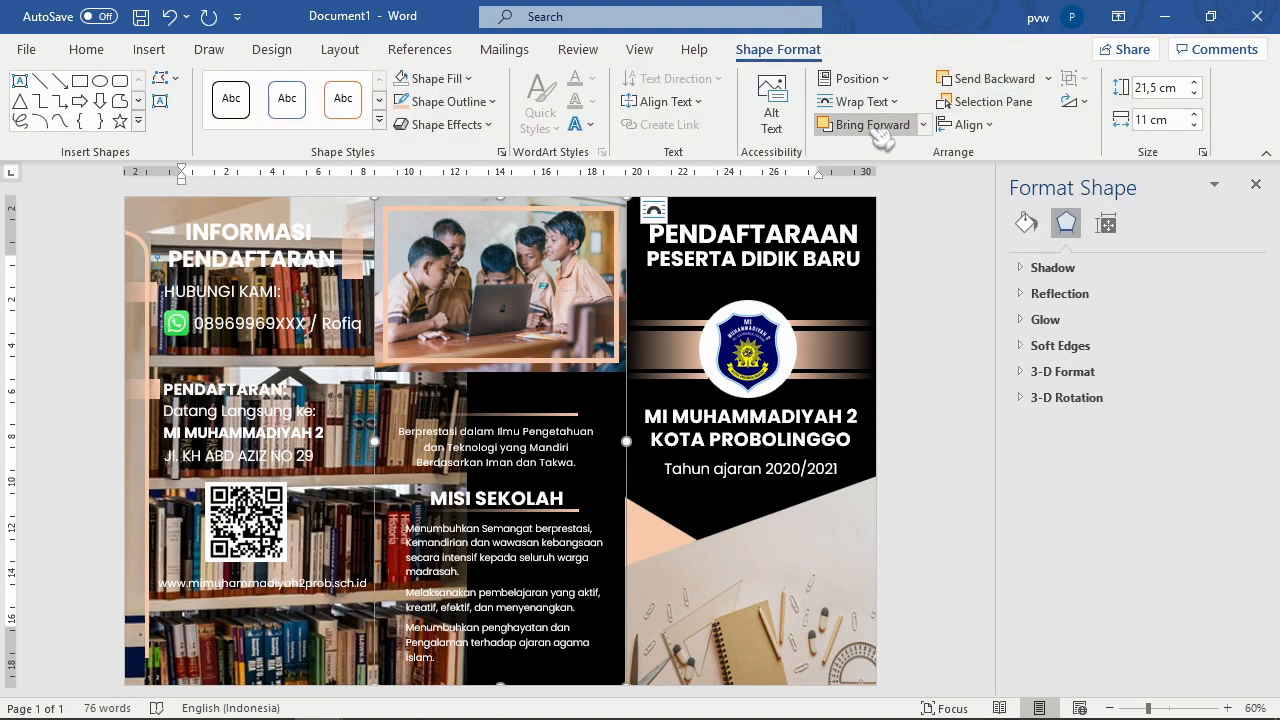
click(874, 129)
click(874, 129)
click(874, 129)
click(874, 129)
click(874, 129)
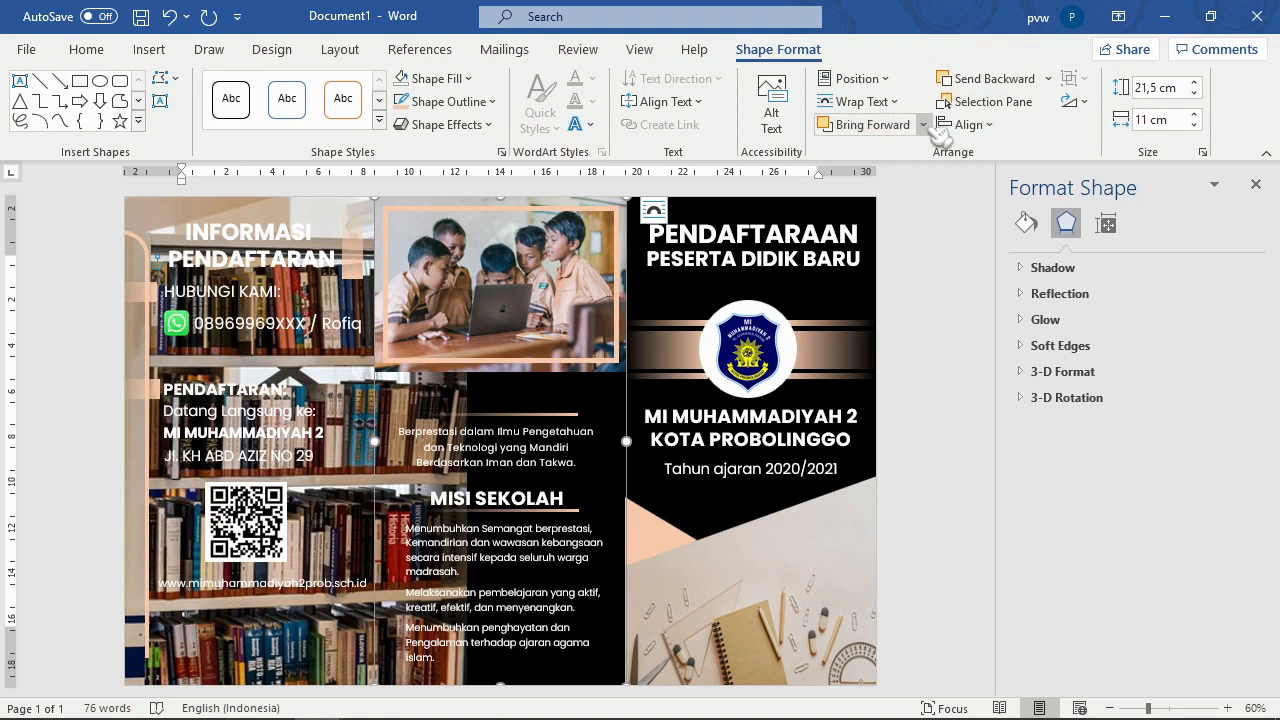
click(923, 124)
click(910, 177)
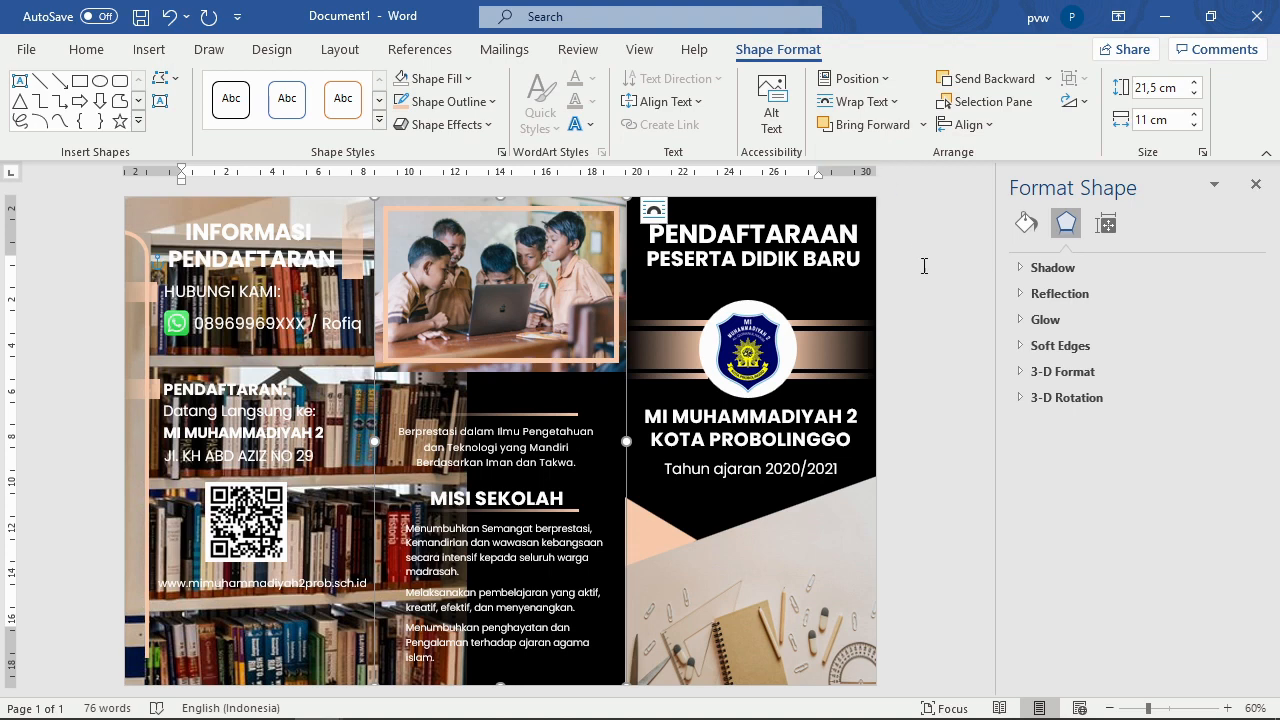
click(920, 266)
Step: Set the text wrapping of the middle panel's black background to In Front of Text
click(612, 397)
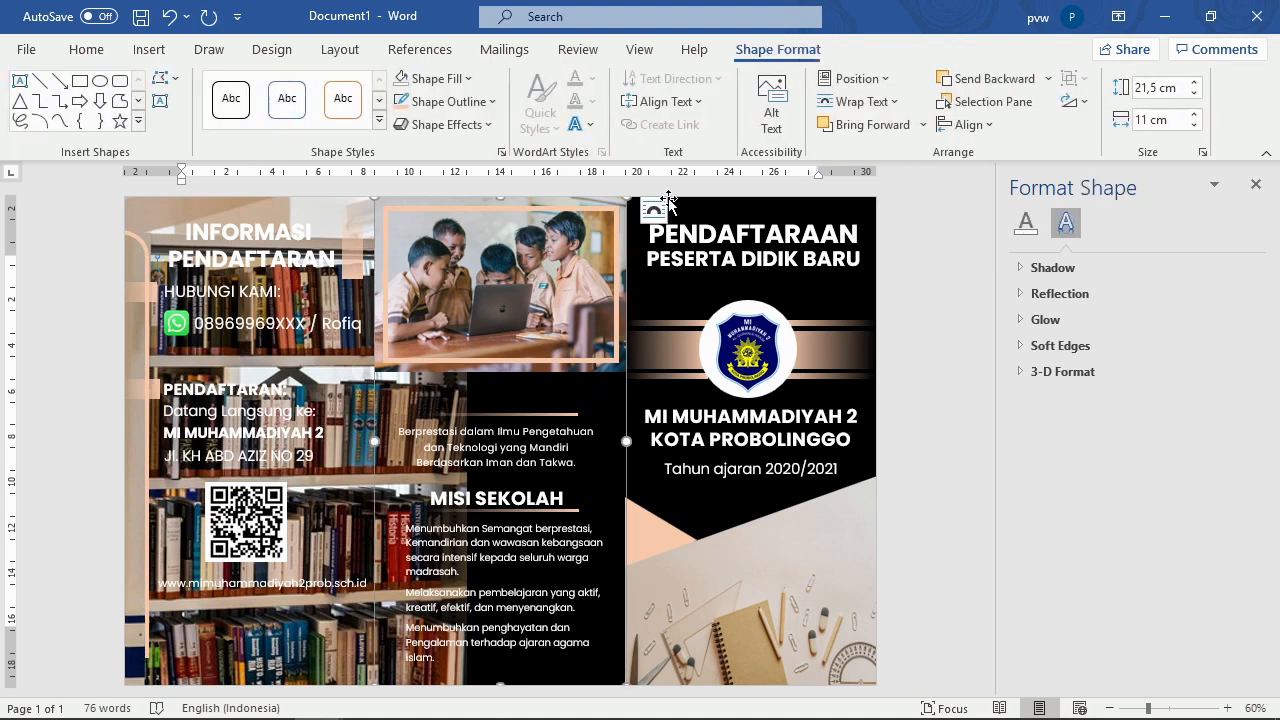
click(593, 374)
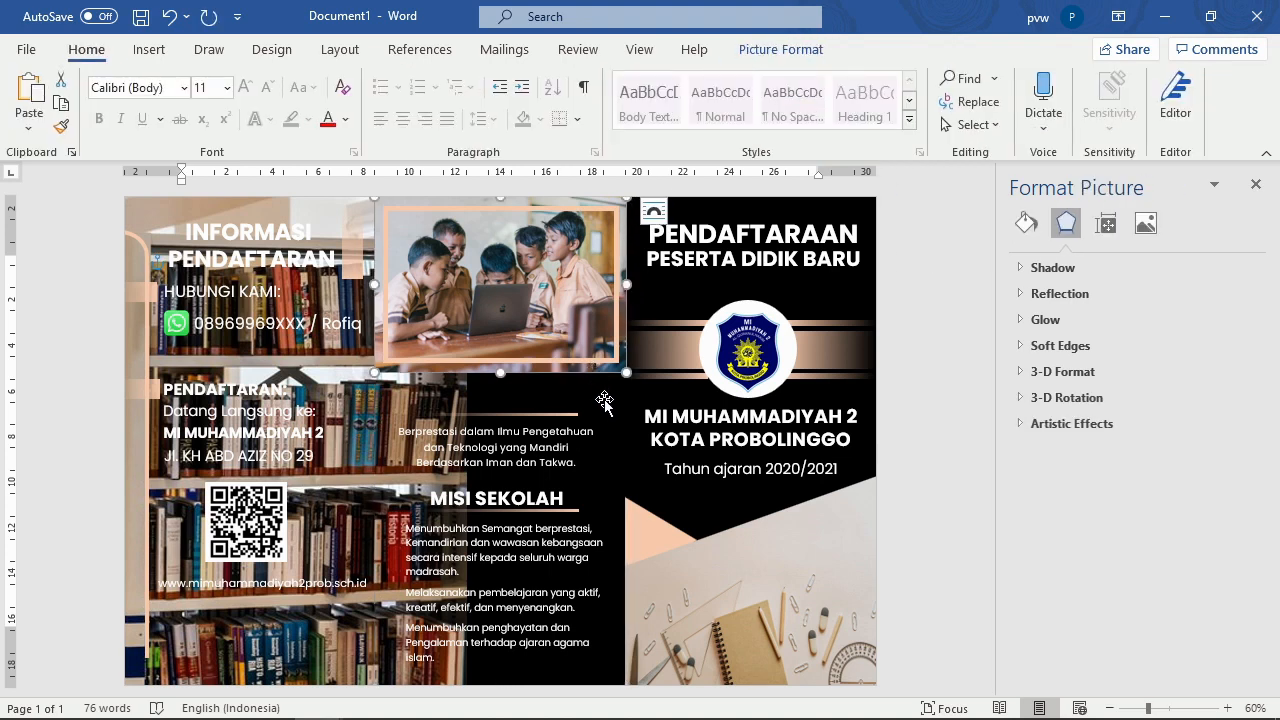
click(605, 399)
click(653, 210)
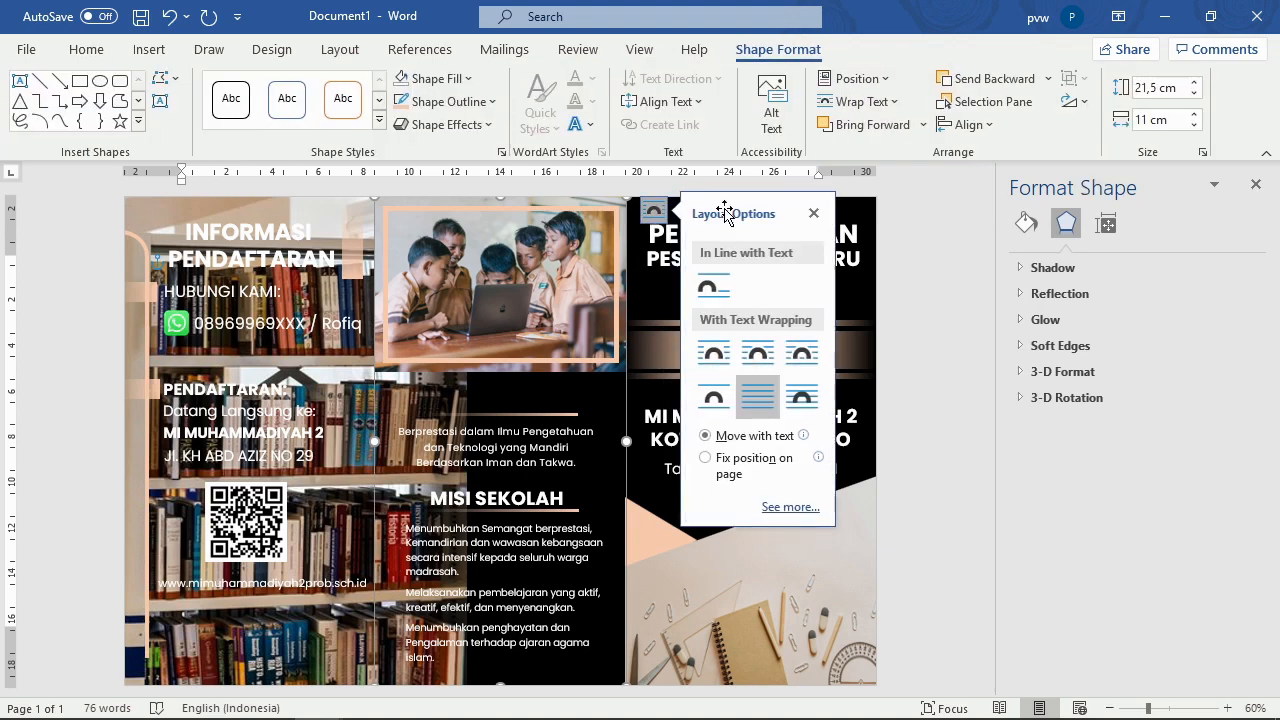
click(801, 397)
click(945, 355)
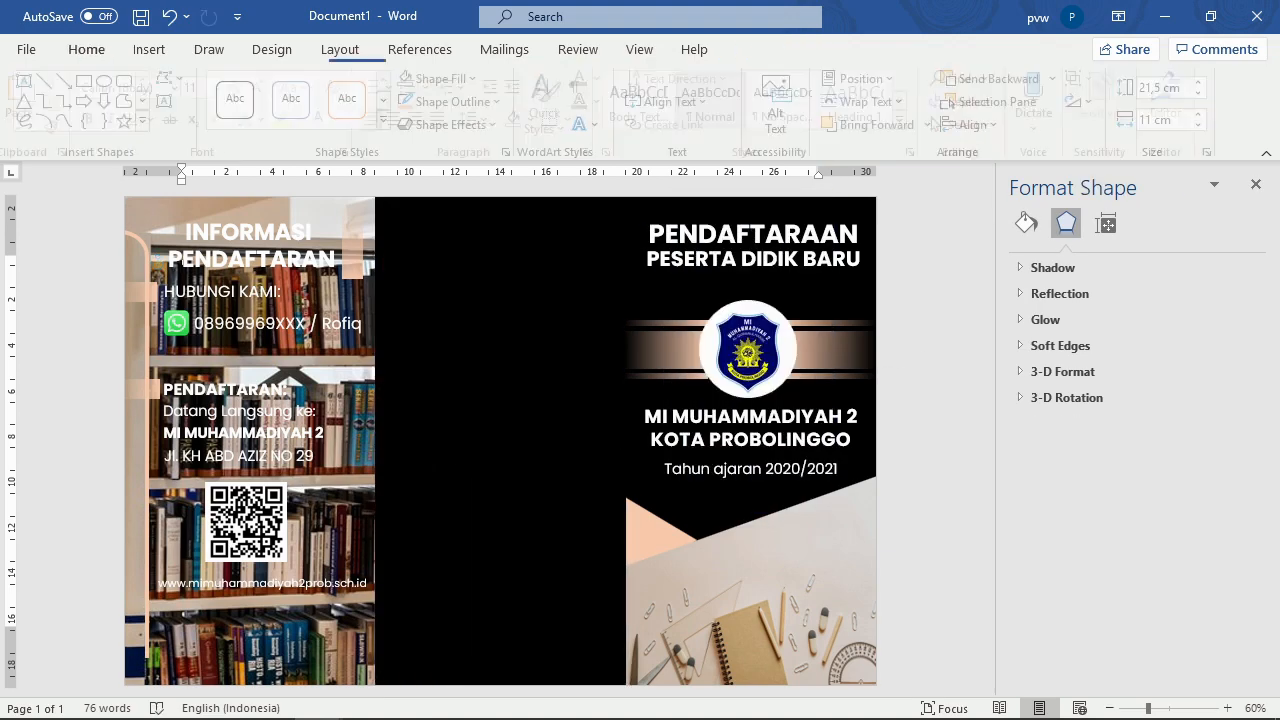
Step: Send the middle panel's black background backward until it lies behind the panel's text and the students' photo
click(551, 346)
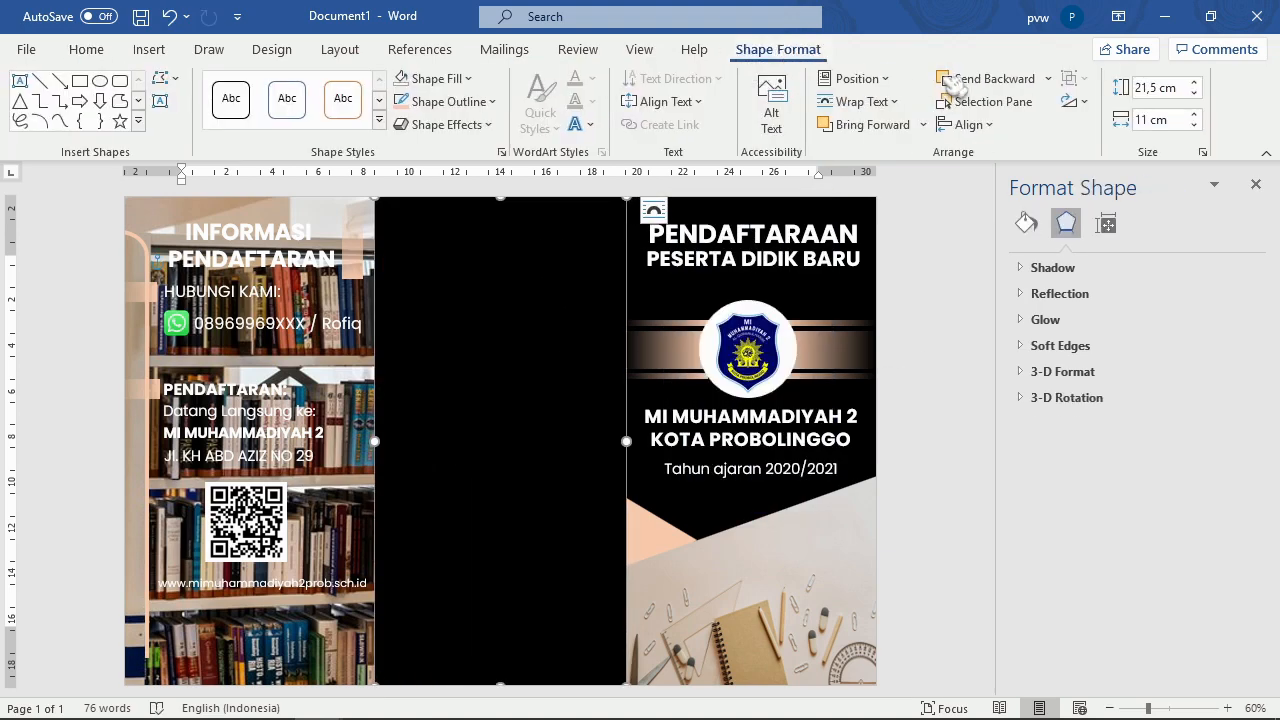
click(1010, 80)
click(1010, 80)
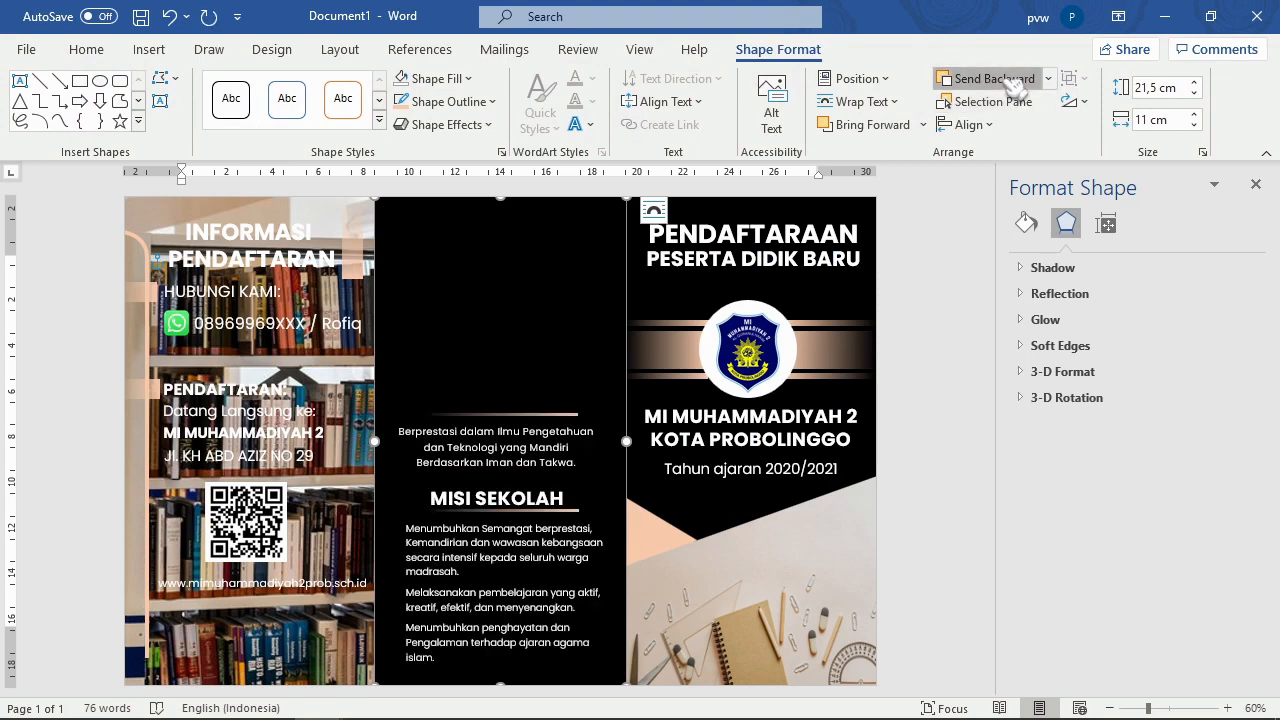
click(1010, 80)
click(967, 255)
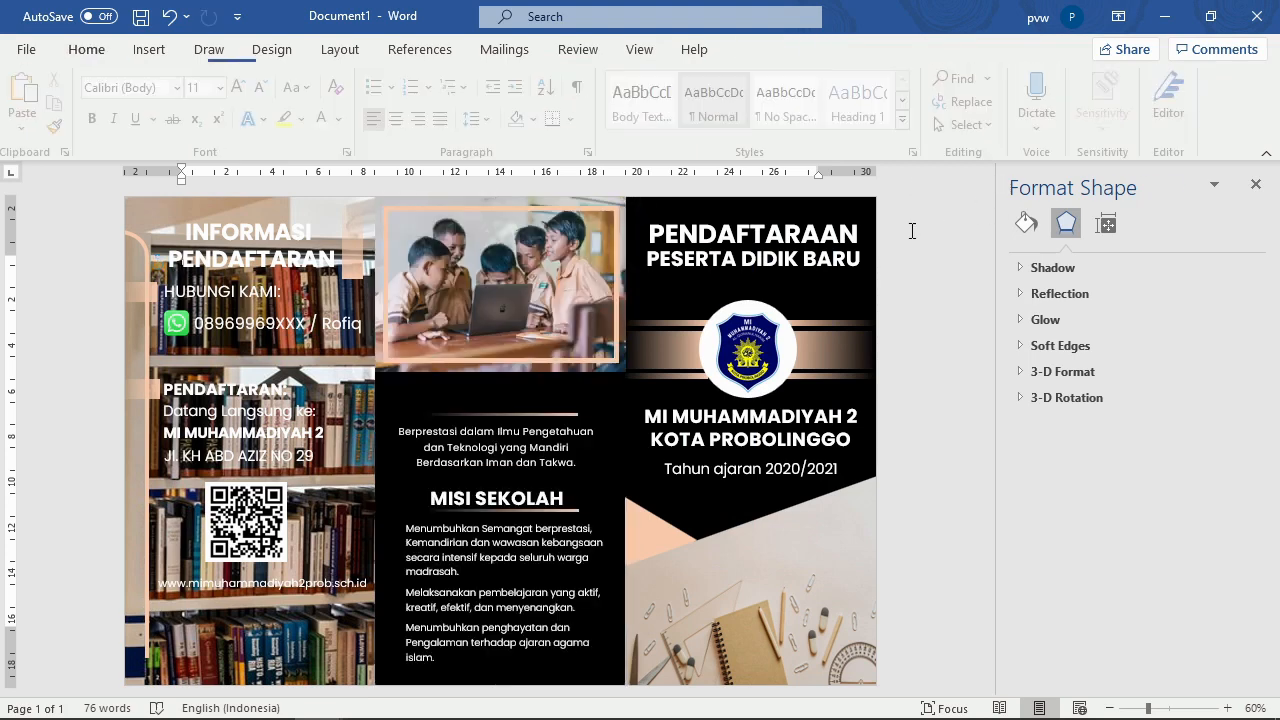
Step: Shift the library photo to the right so its aisle section fills the registration panel
drag(297, 649, 647, 612)
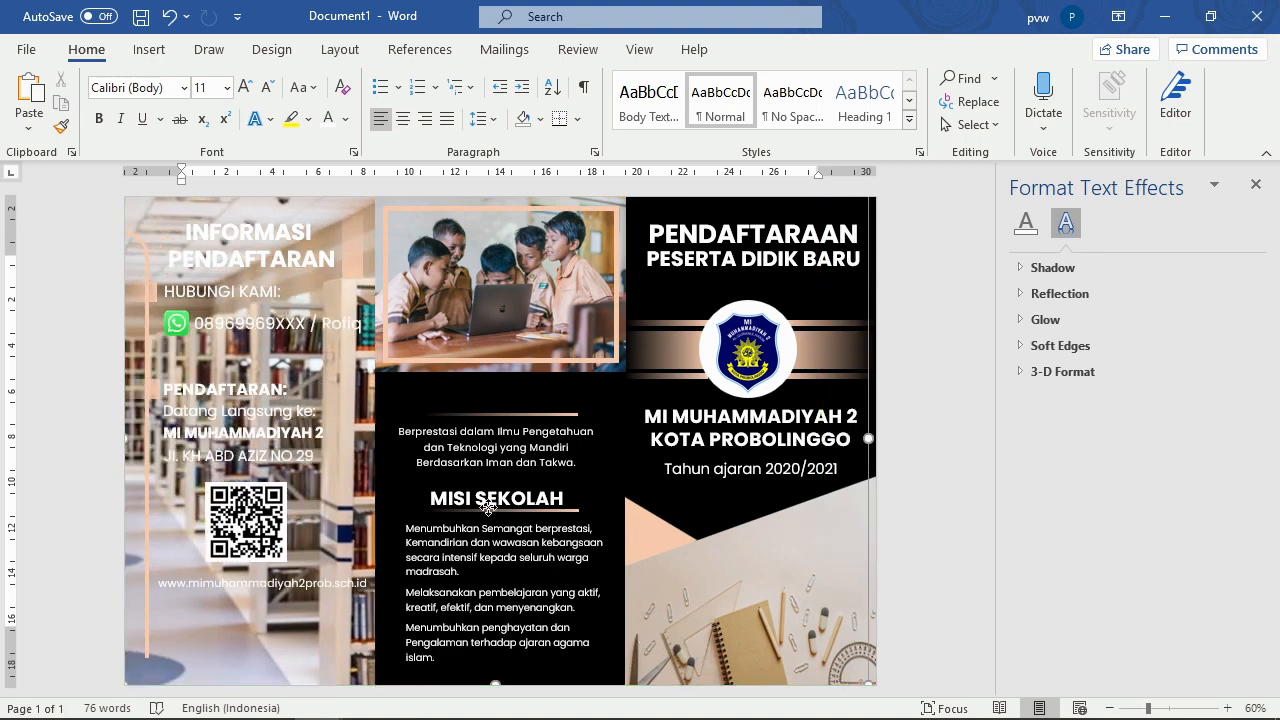
click(462, 483)
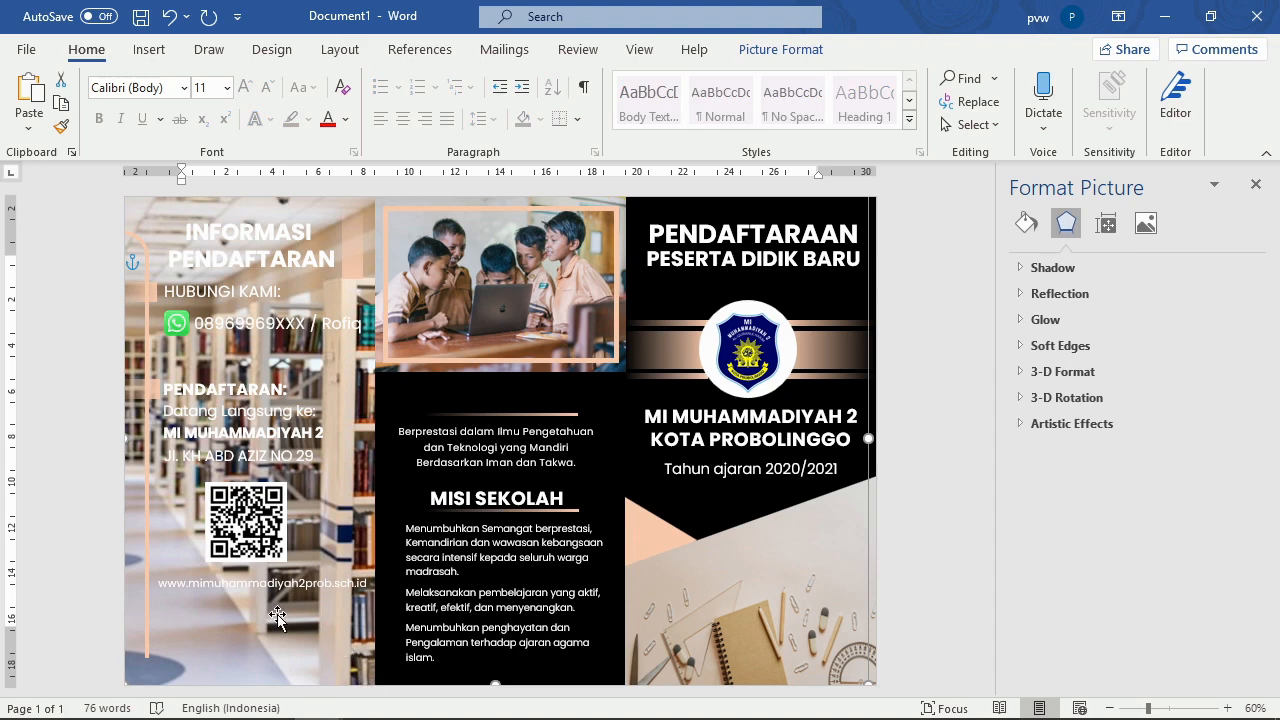
Step: Recolor the library photo to Grayscale and set its transparency to 80%
click(808, 52)
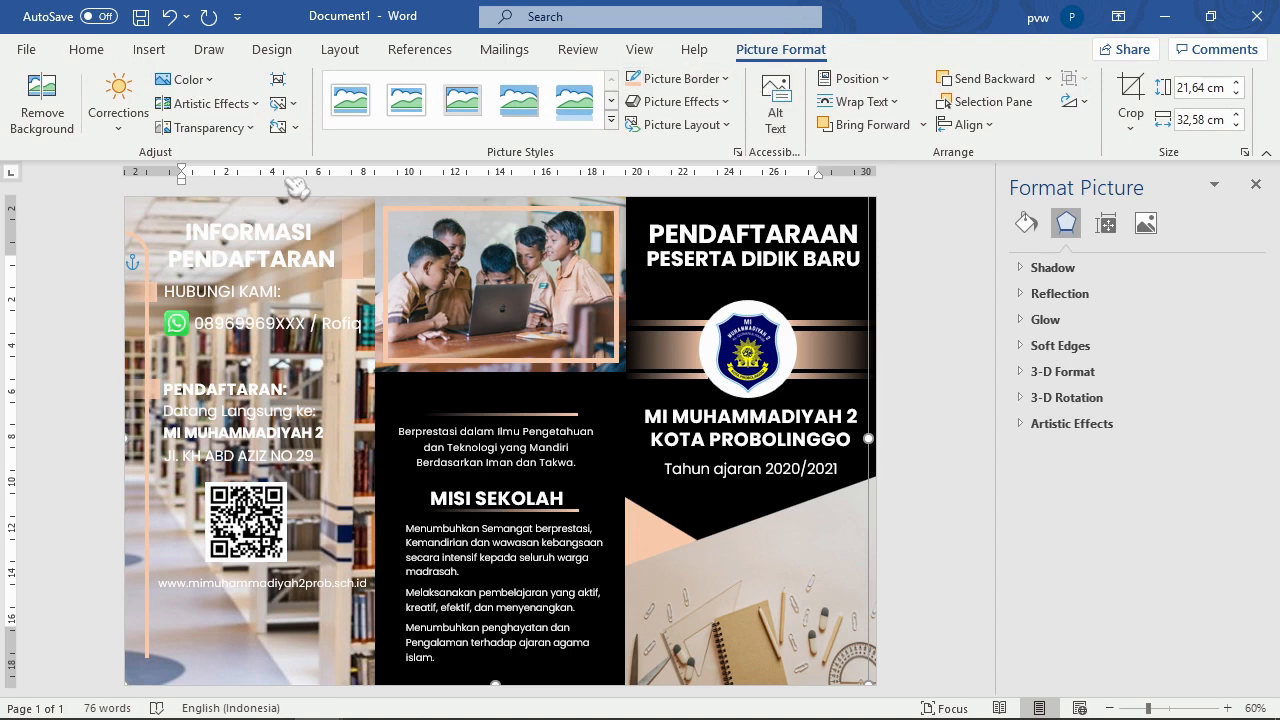
click(197, 80)
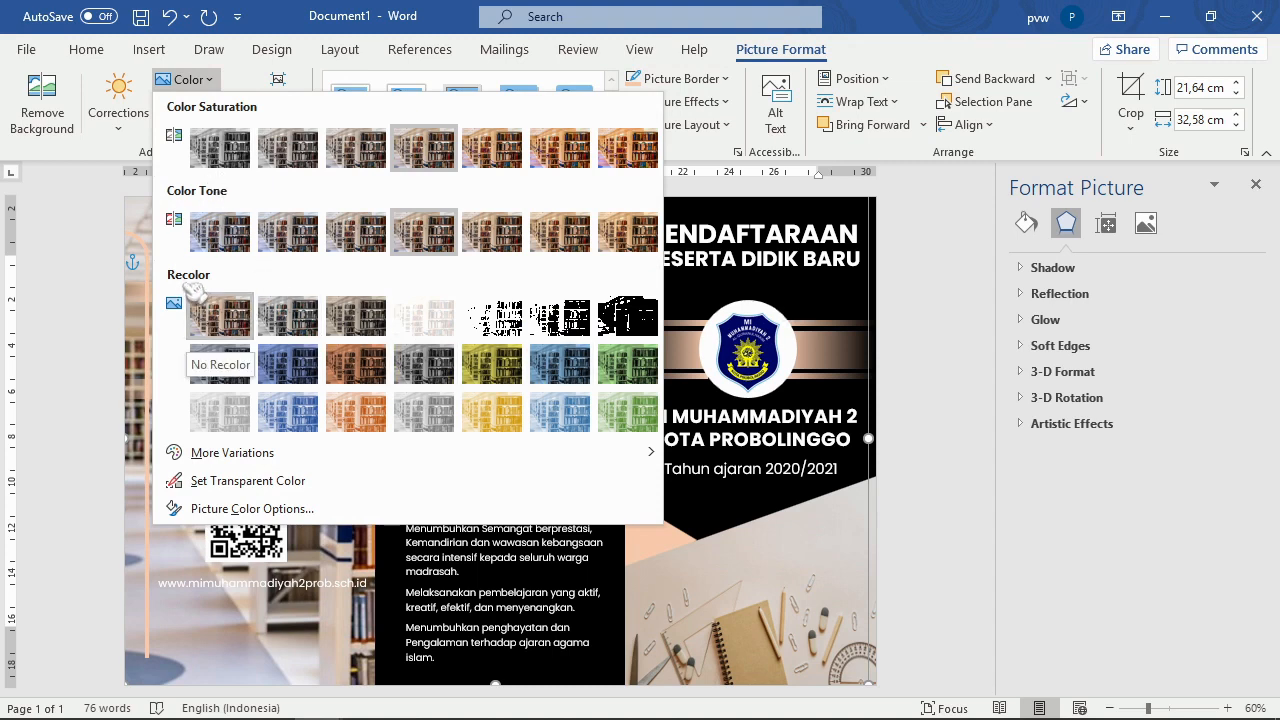
click(287, 316)
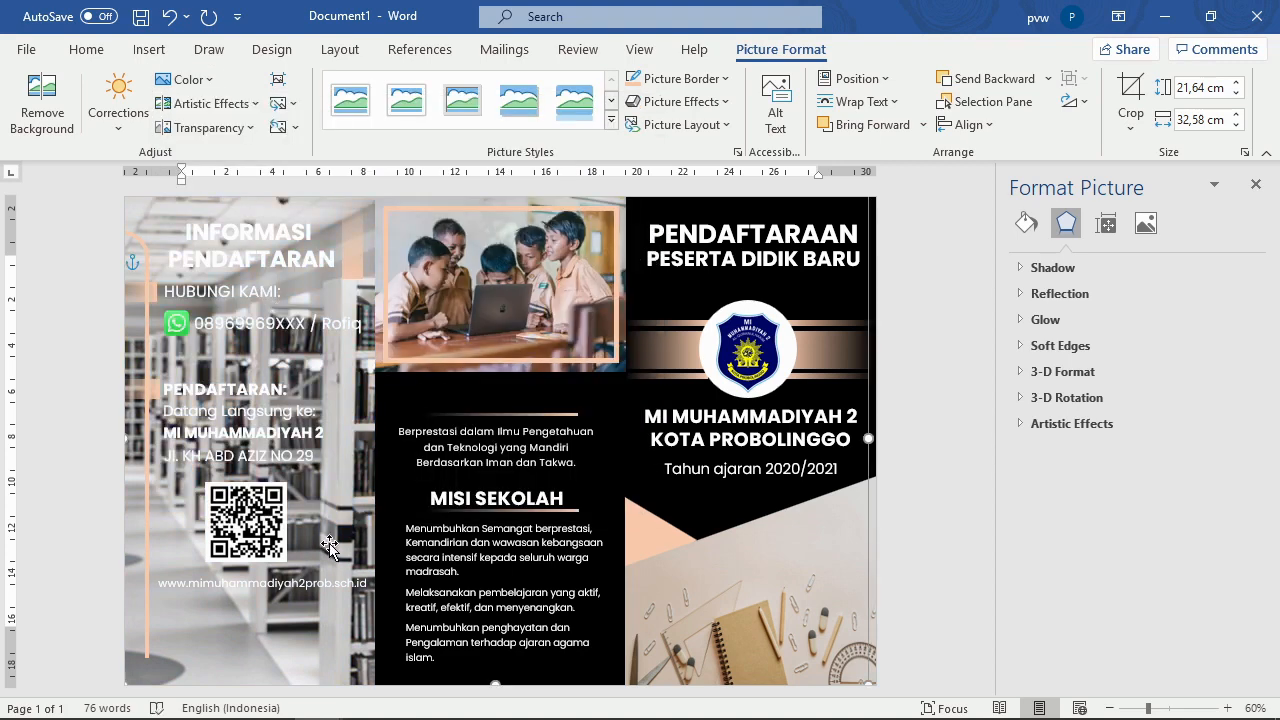
click(252, 128)
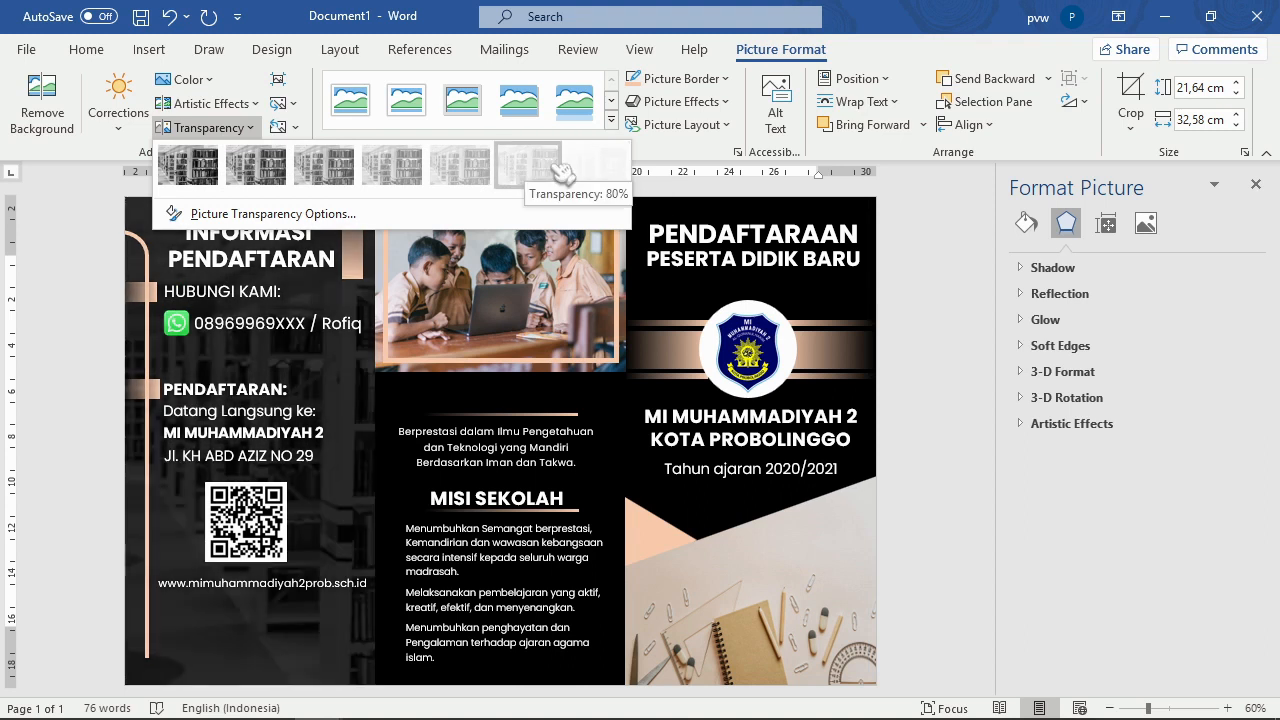
click(553, 173)
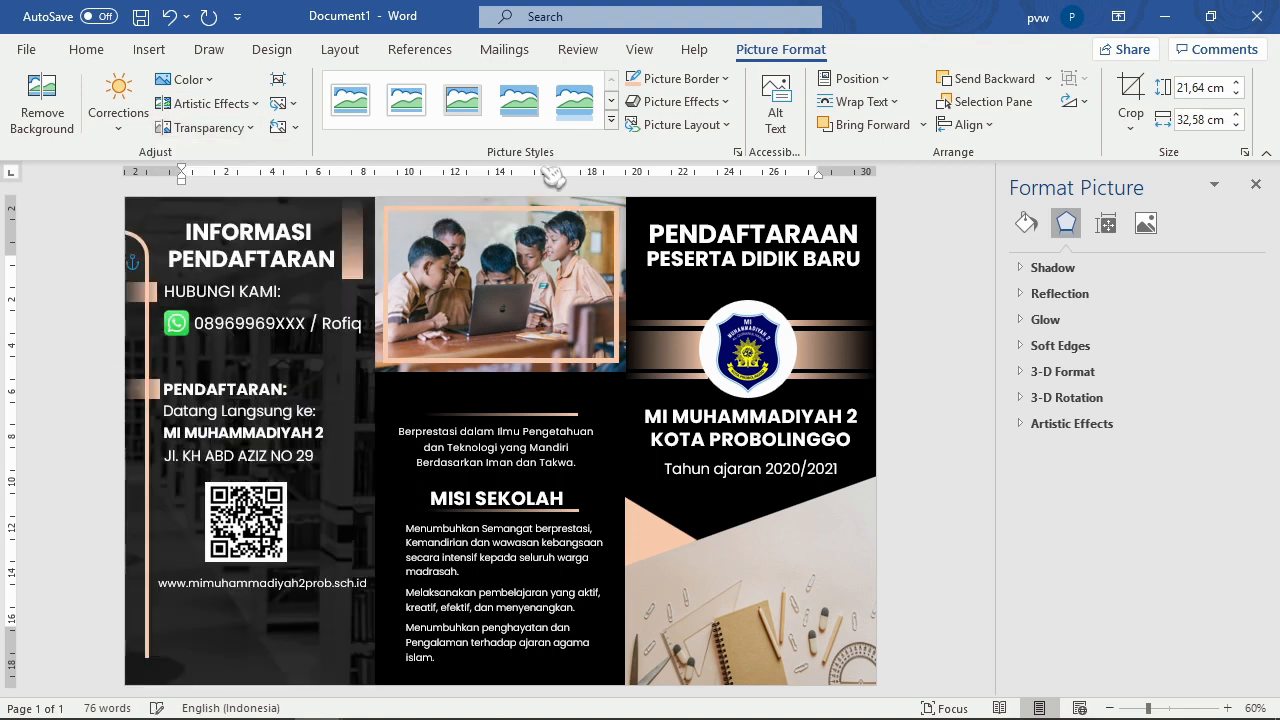
Step: Deselect the library photo and close its formatting pane
click(931, 297)
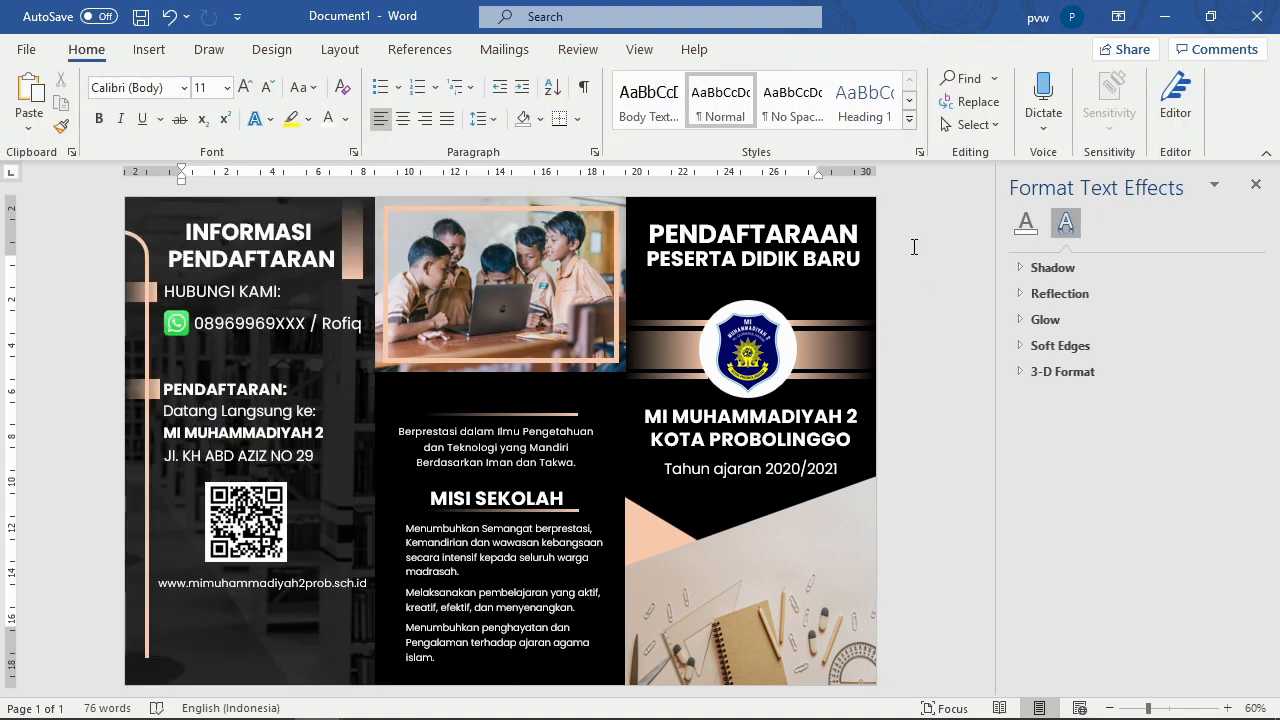
click(1256, 184)
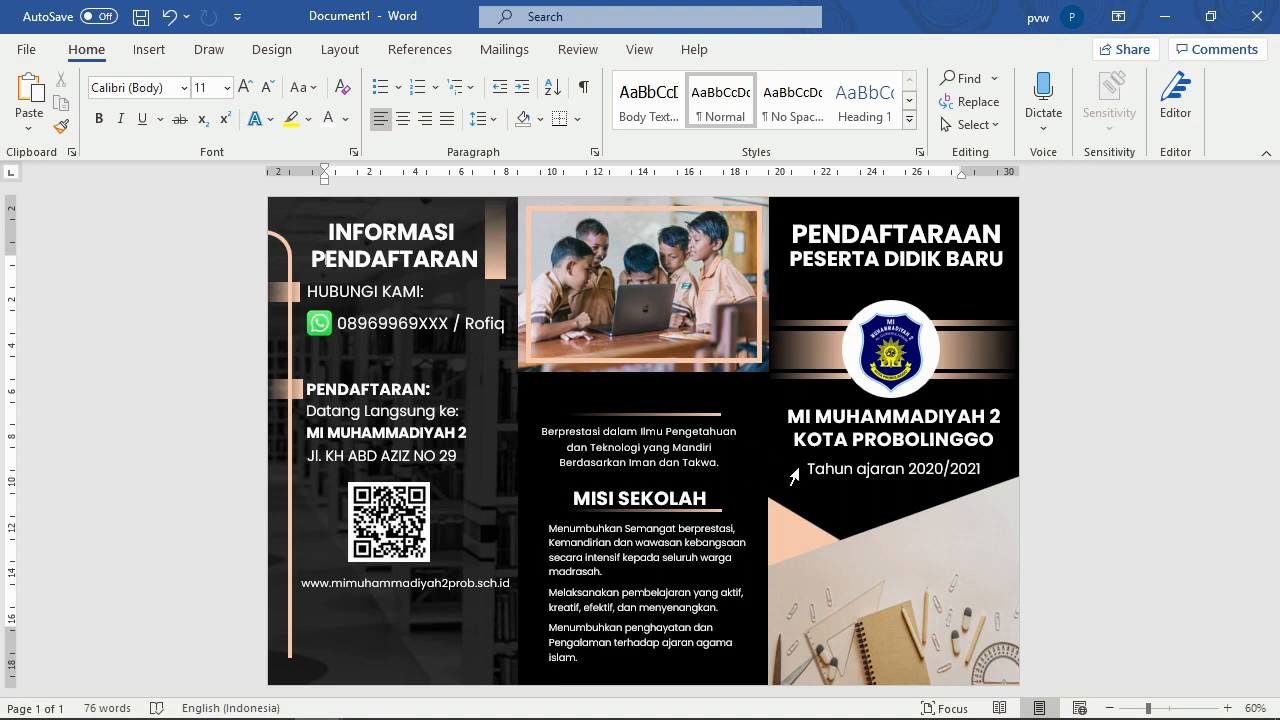
Step: Try to send the middle panel's black background further backward, and undo the last move
click(646, 386)
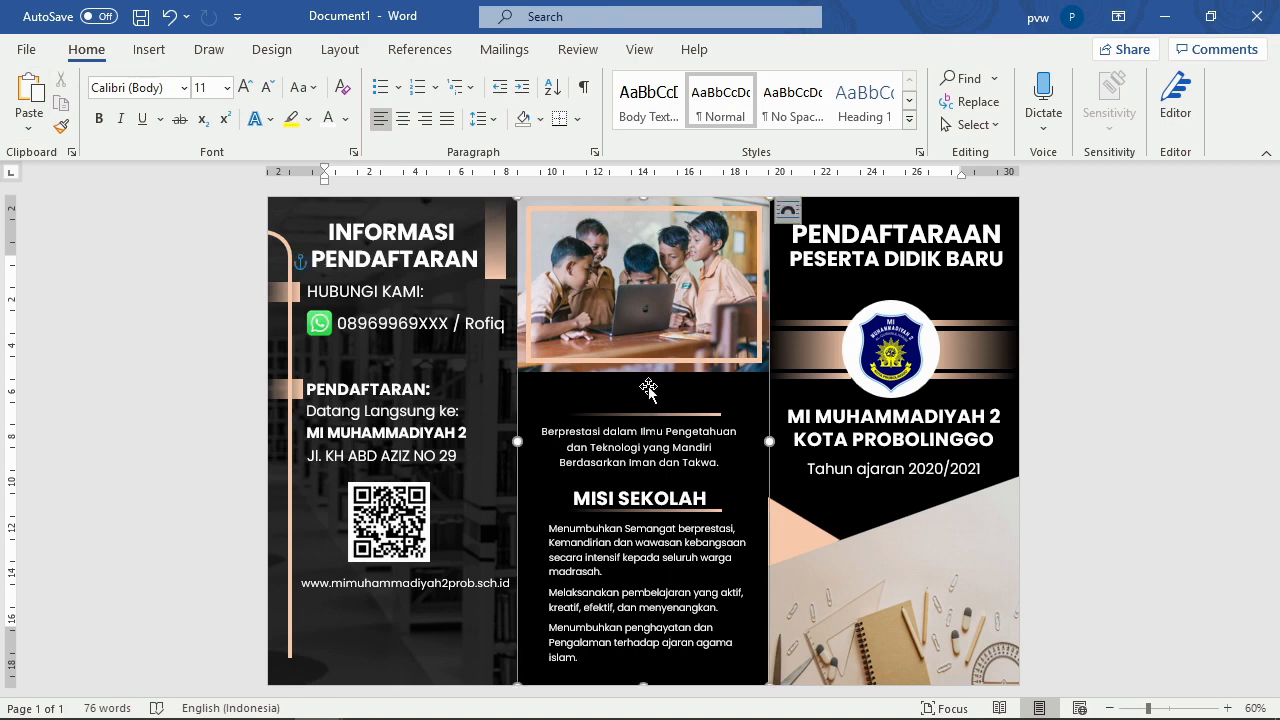
click(780, 50)
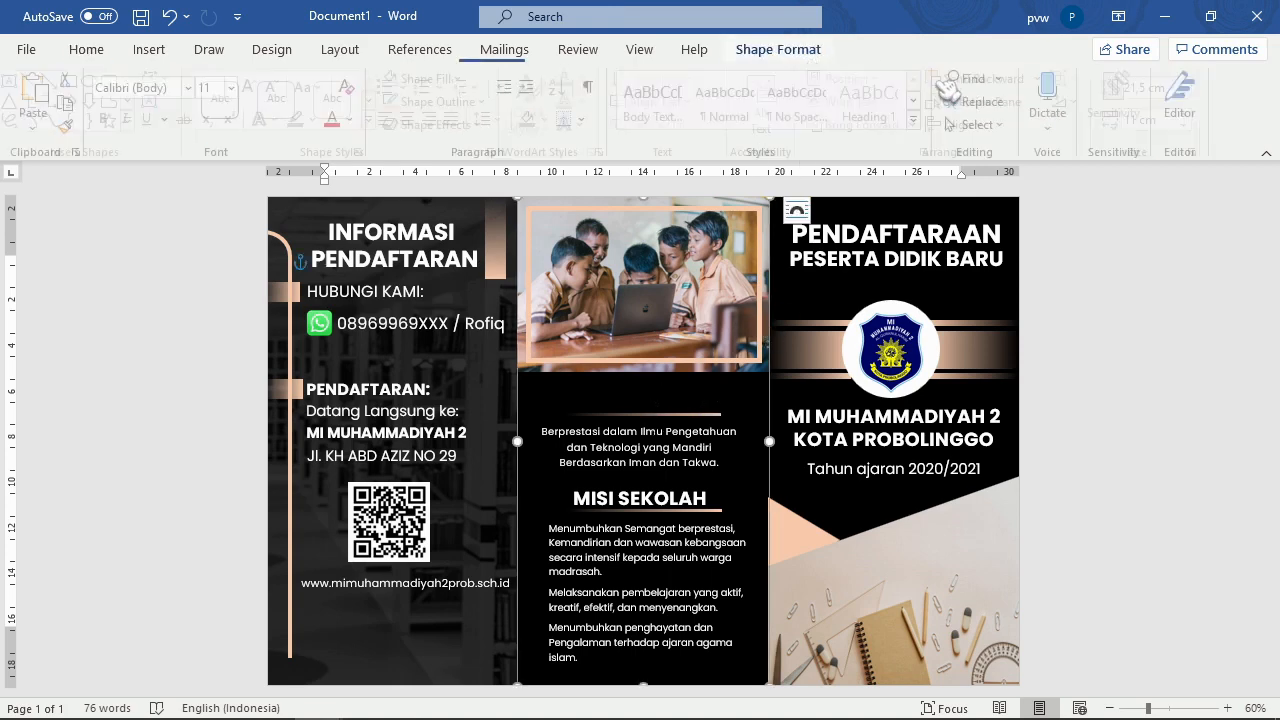
click(968, 80)
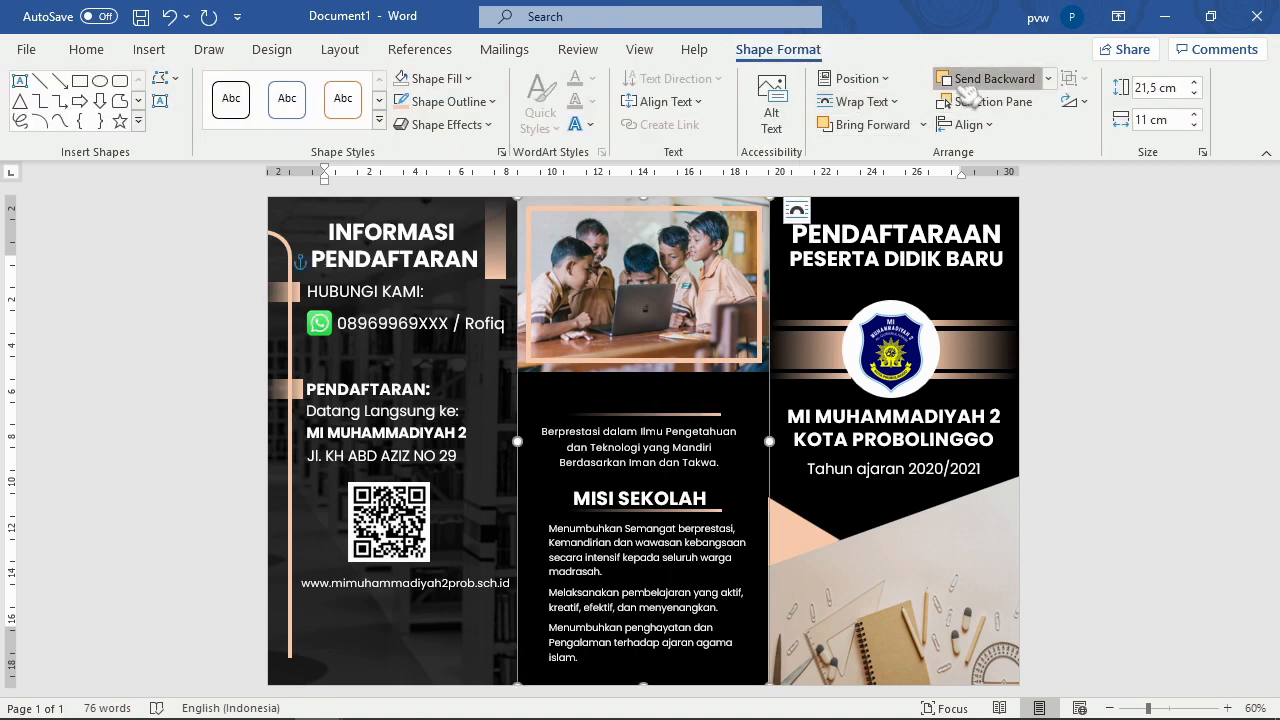
click(968, 80)
click(968, 80)
click(968, 80)
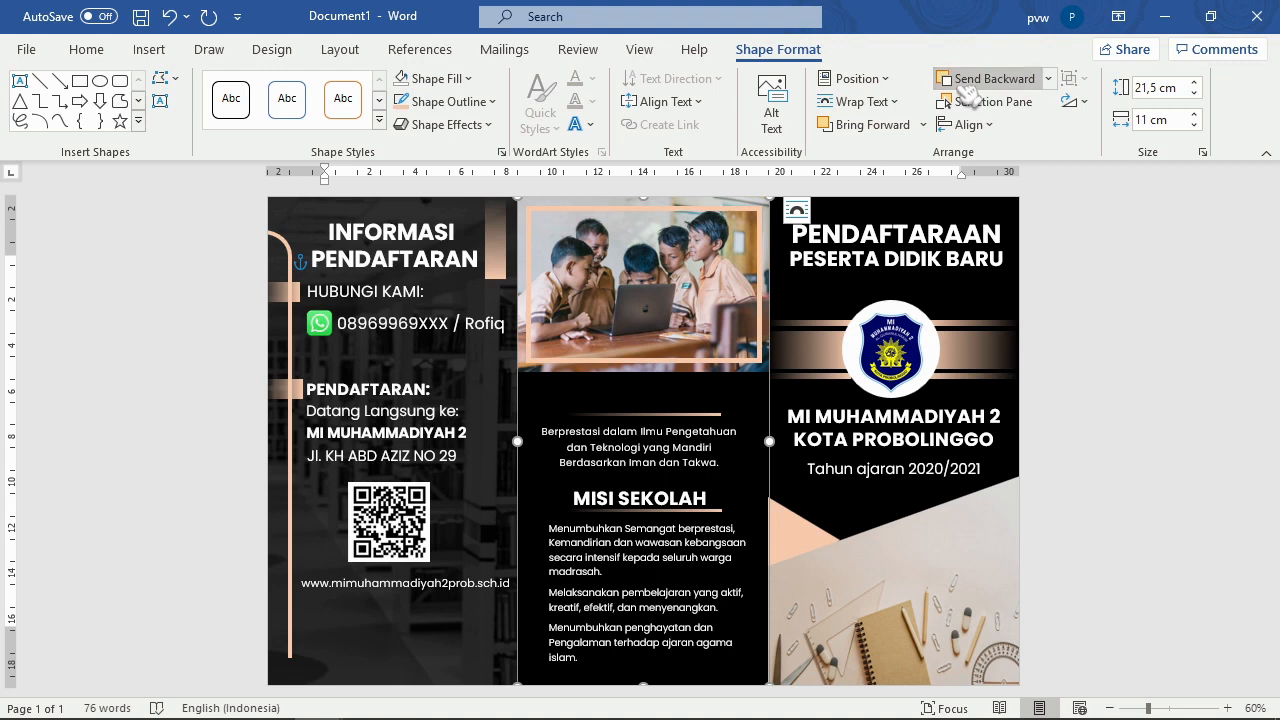
click(968, 80)
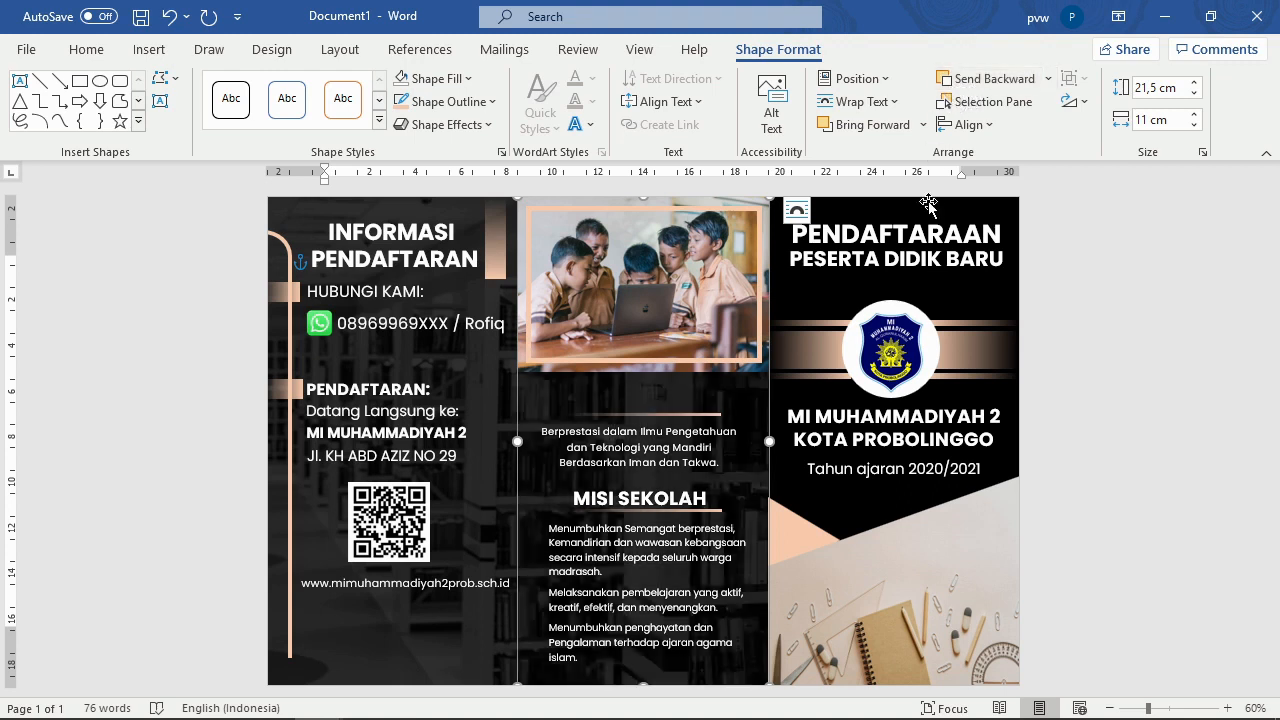
key(ctrl+z)
click(1107, 369)
Step: Duplicate the MISI SEKOLAH heading and place the copy above the vision text, just below the students' photo
click(704, 510)
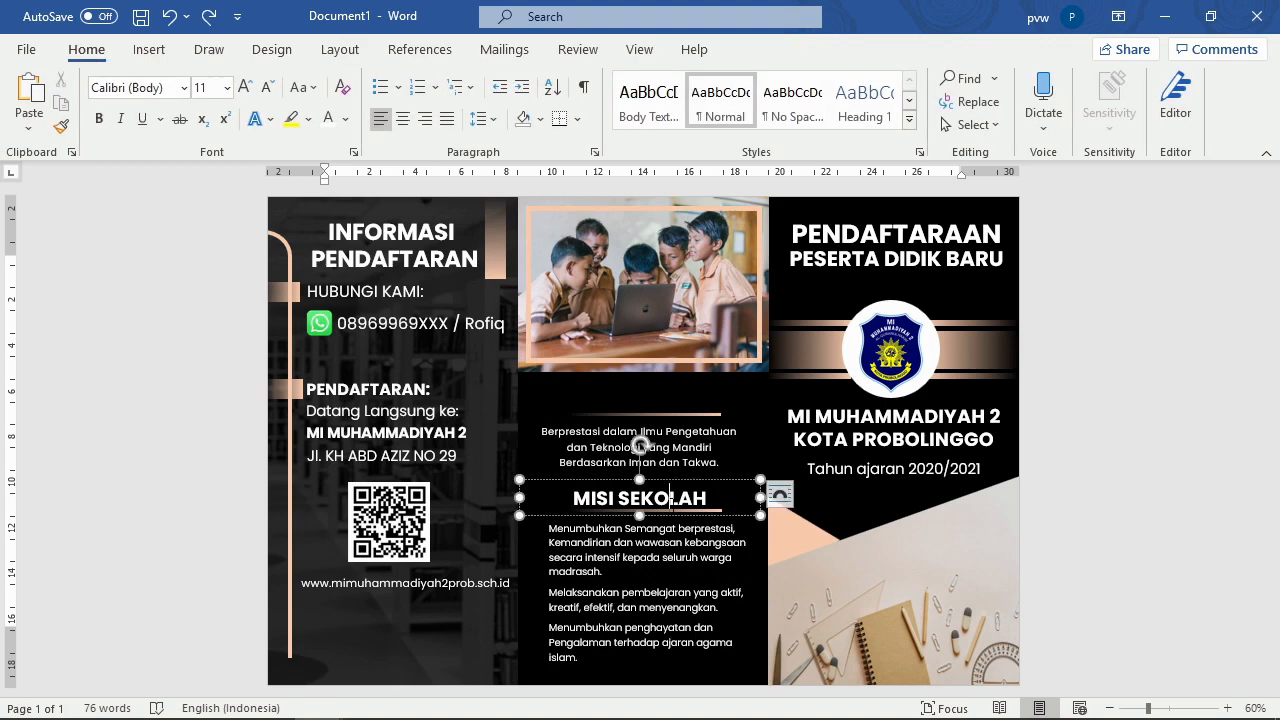
click(706, 515)
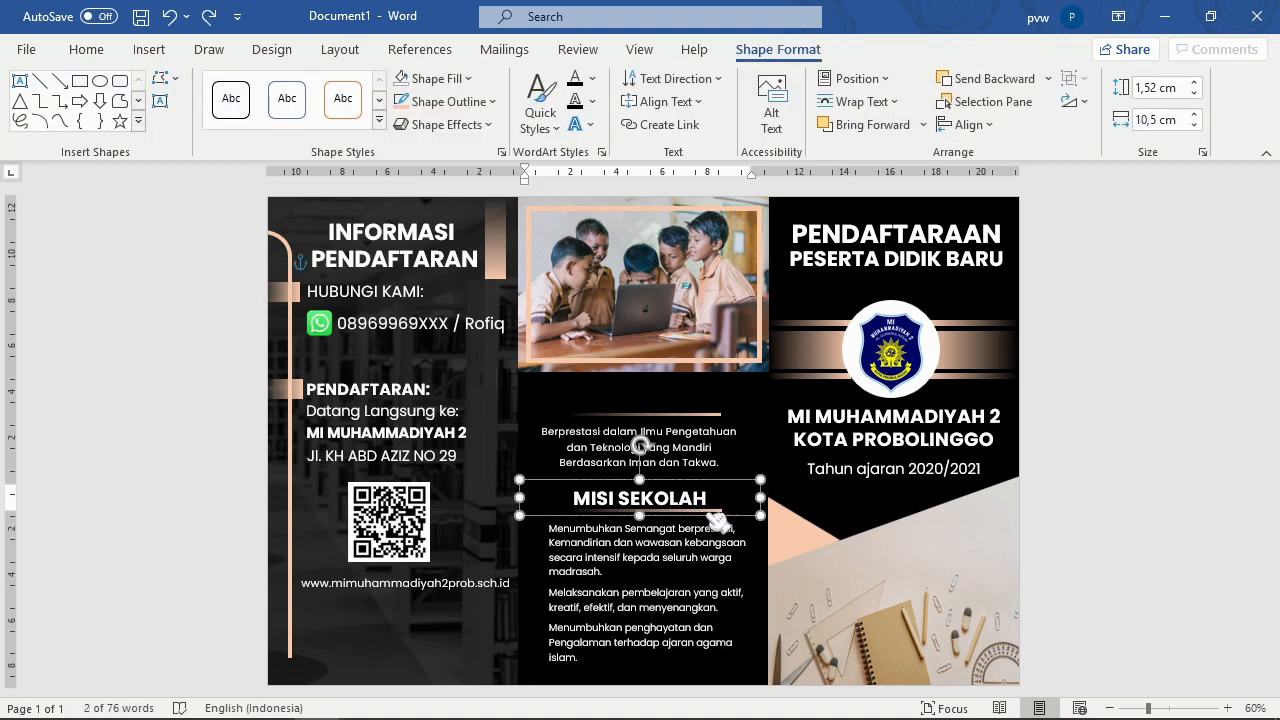
key(ctrl+d)
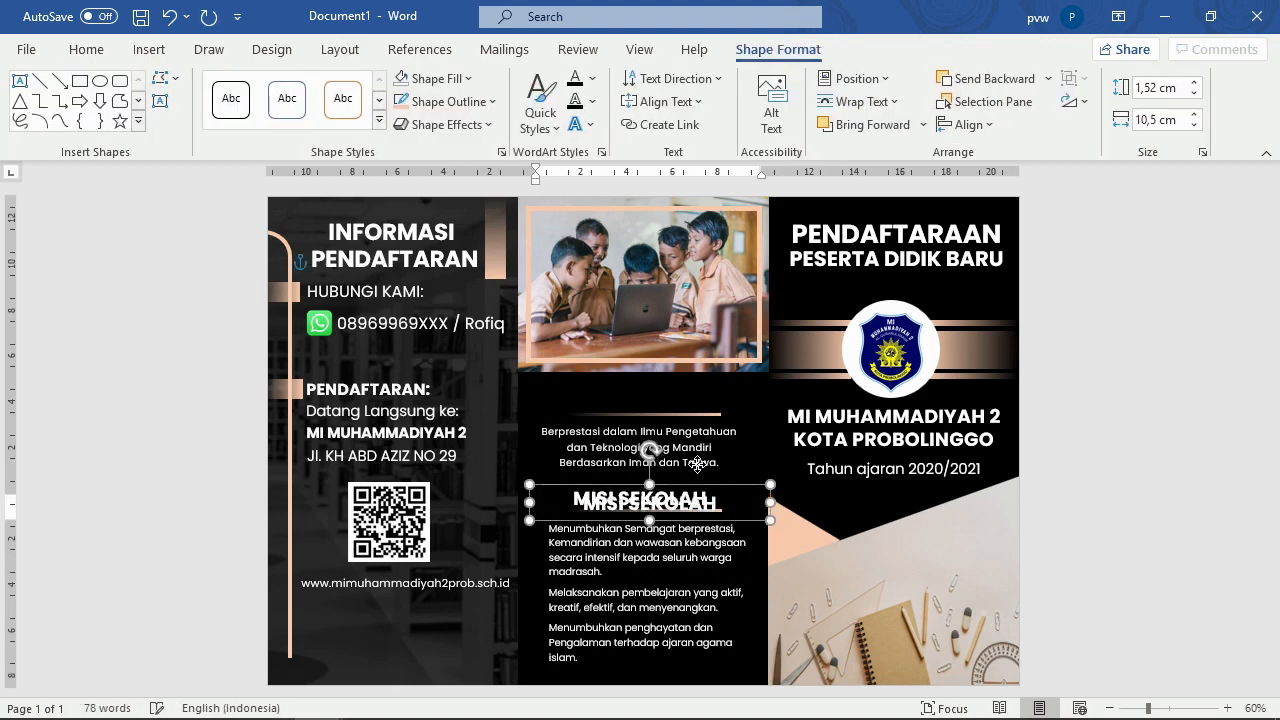
drag(698, 525, 693, 412)
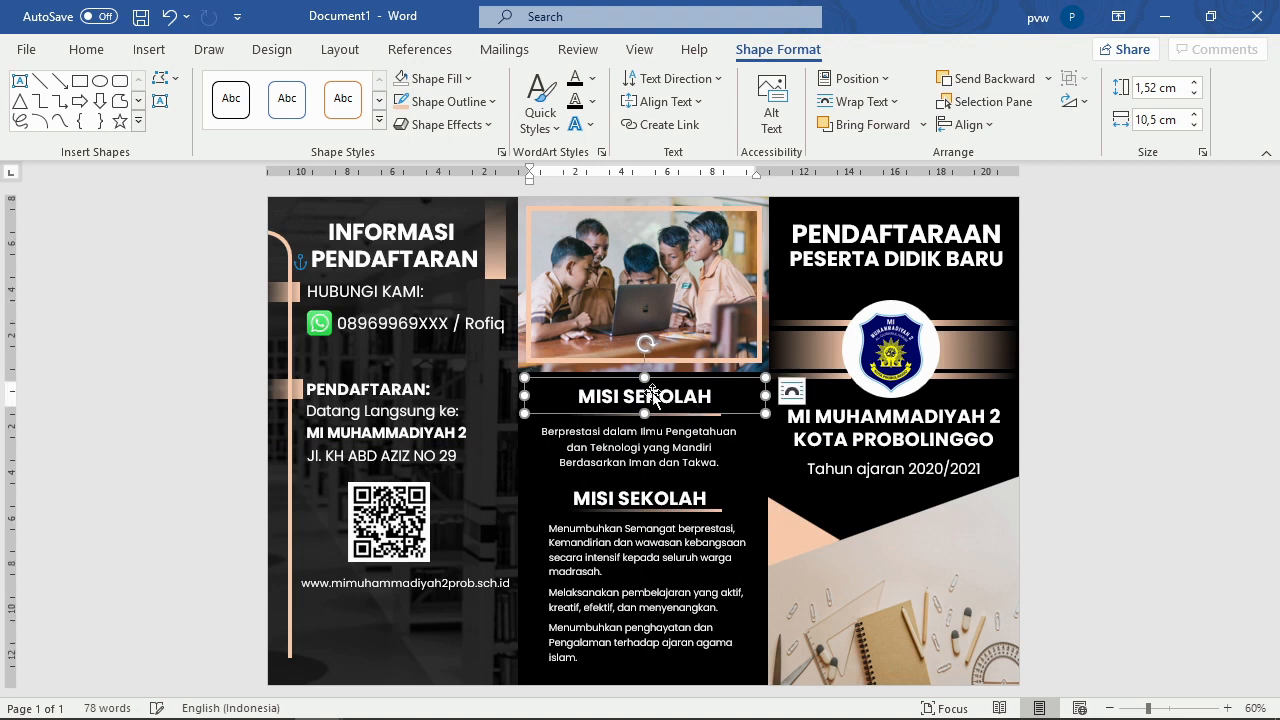
Step: Change the duplicated heading's text to VISI SEKOLAH
double_click(596, 396)
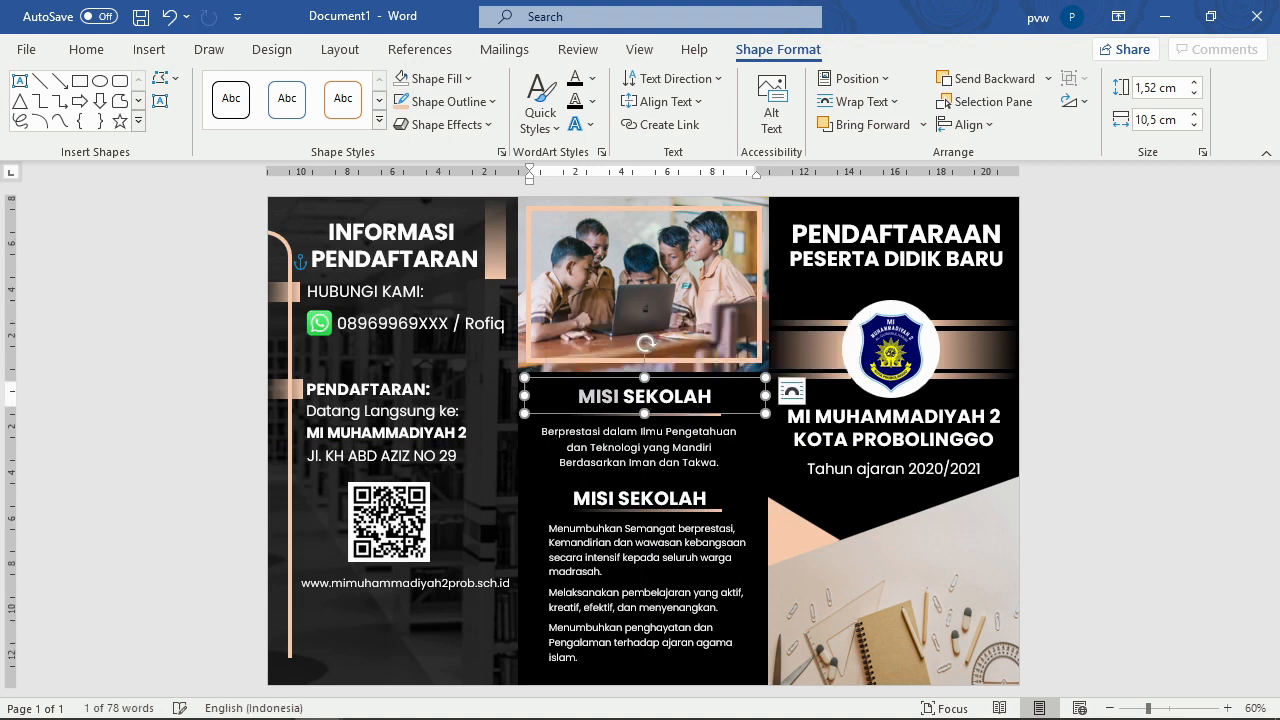
text(vi)
key(BackSpace)
key(BackSpace)
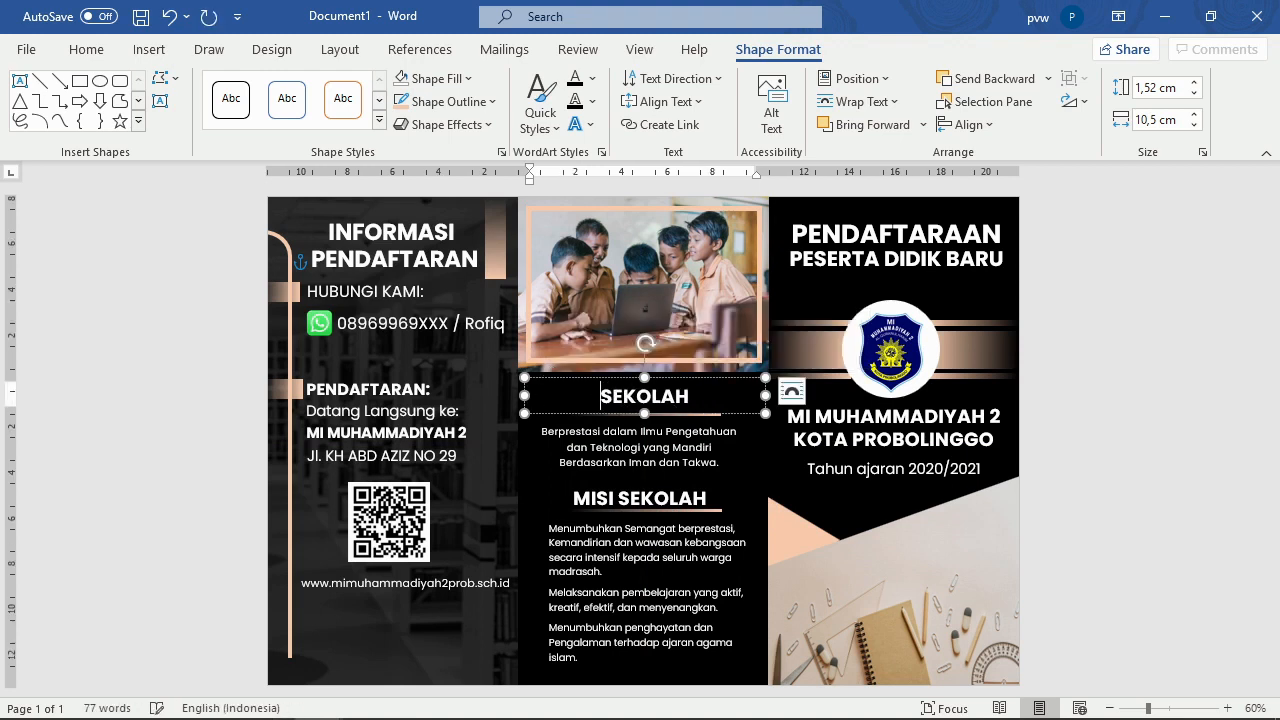
text(VIS)
key(BackSpace)
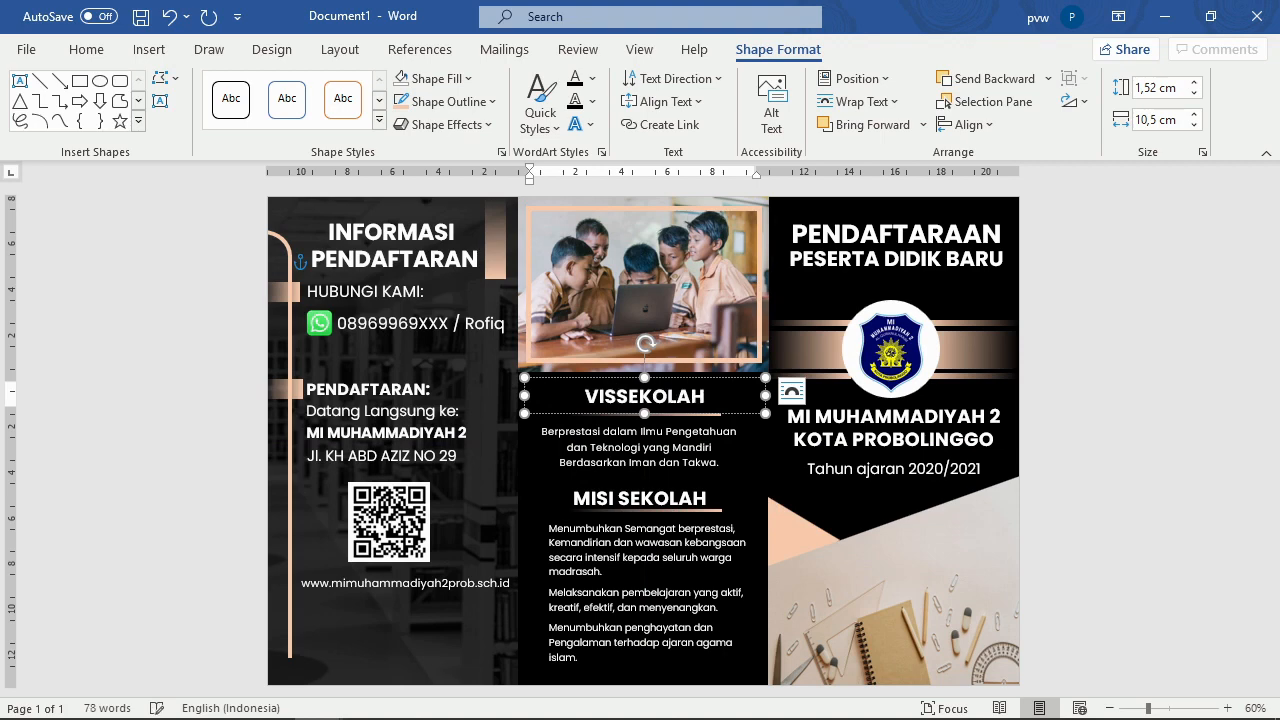
text(I)
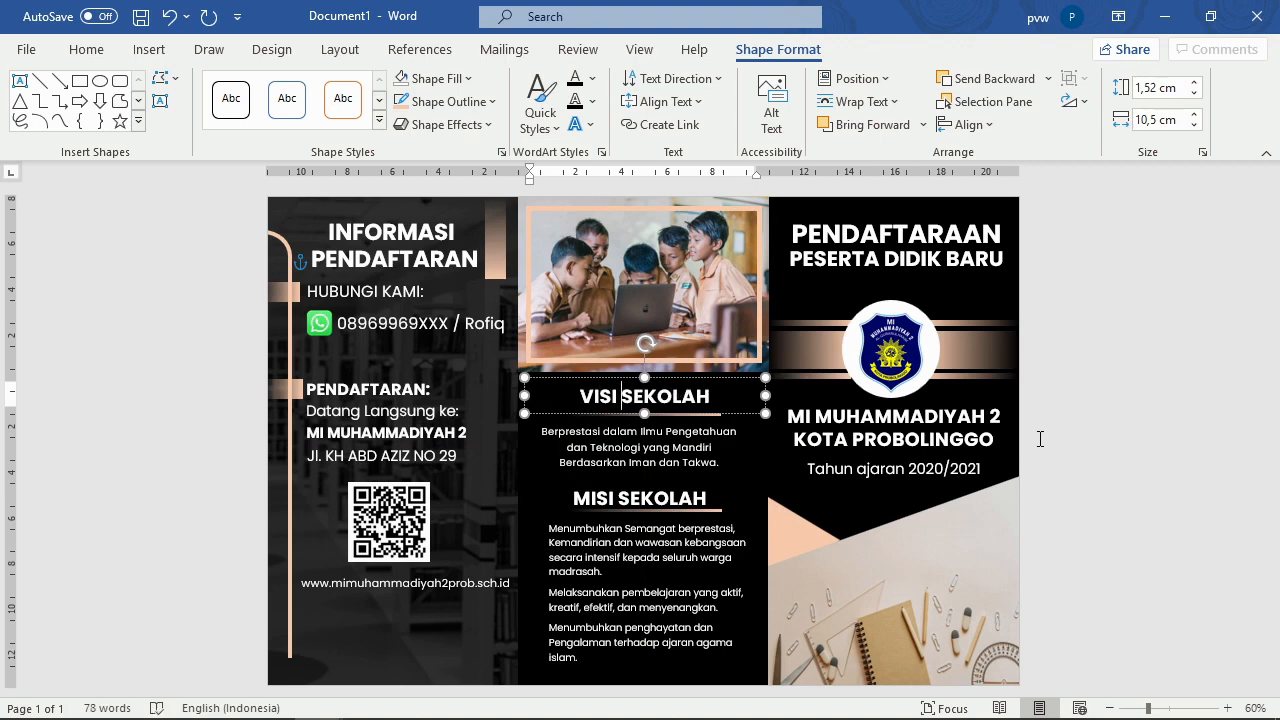
click(1038, 431)
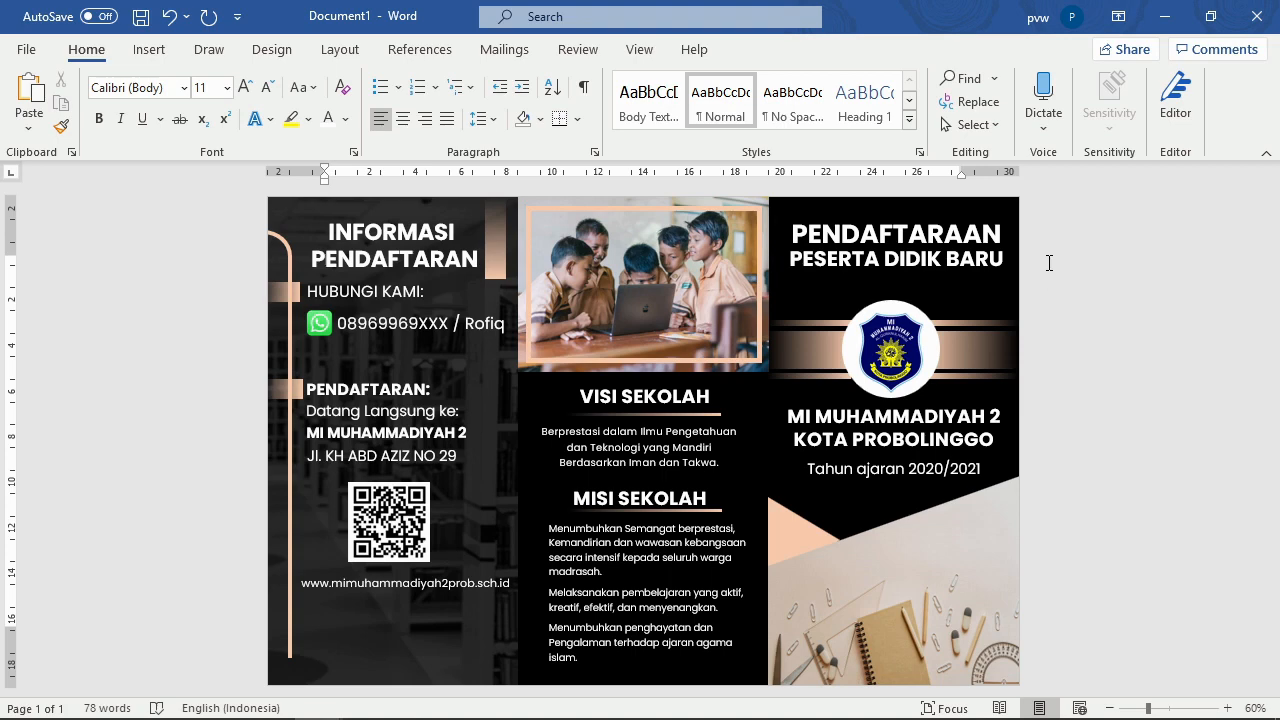
Step: Export the brochure as a PDF named BANNER.PDF in the root of Disk Baru (H:)
click(28, 50)
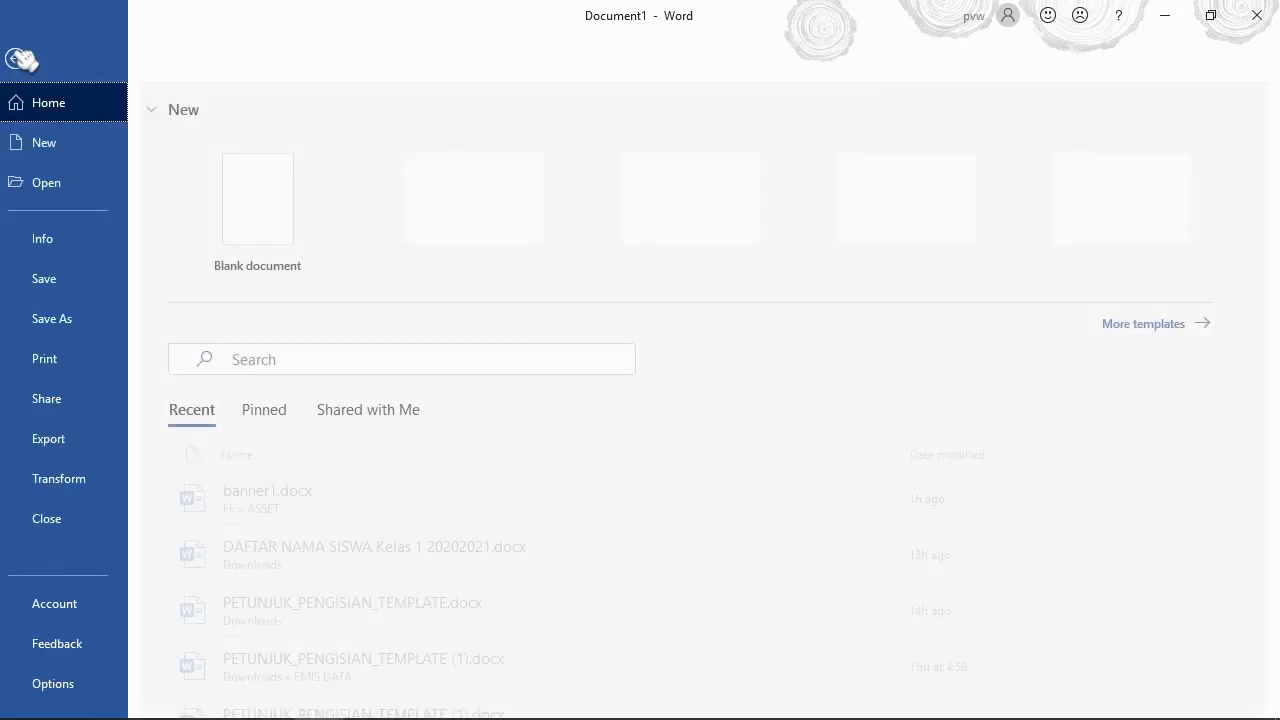
click(26, 59)
click(26, 52)
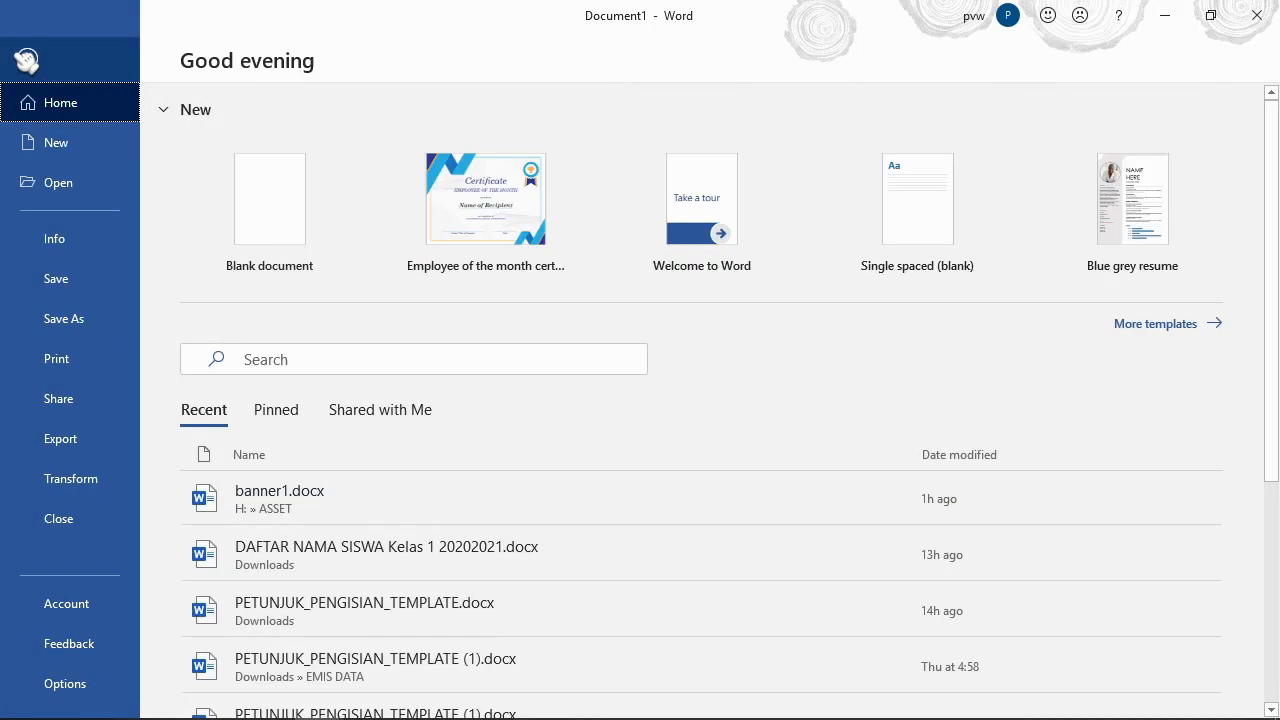
click(62, 437)
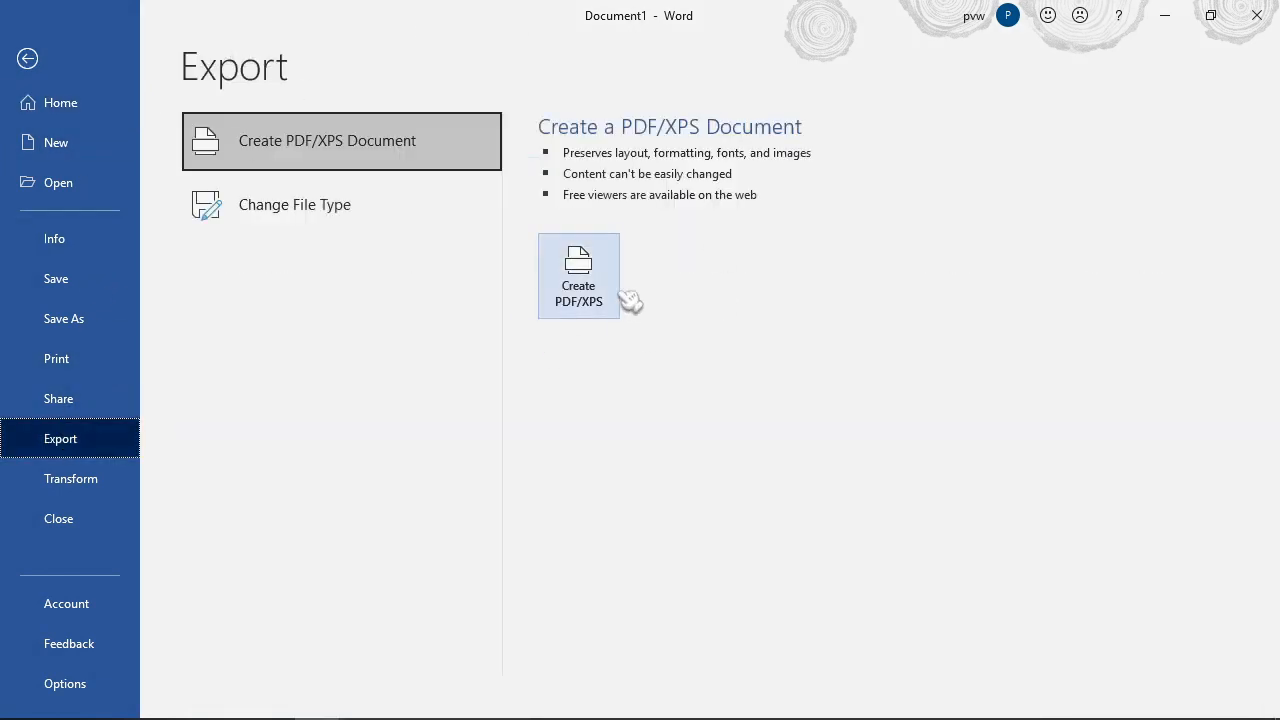
click(612, 292)
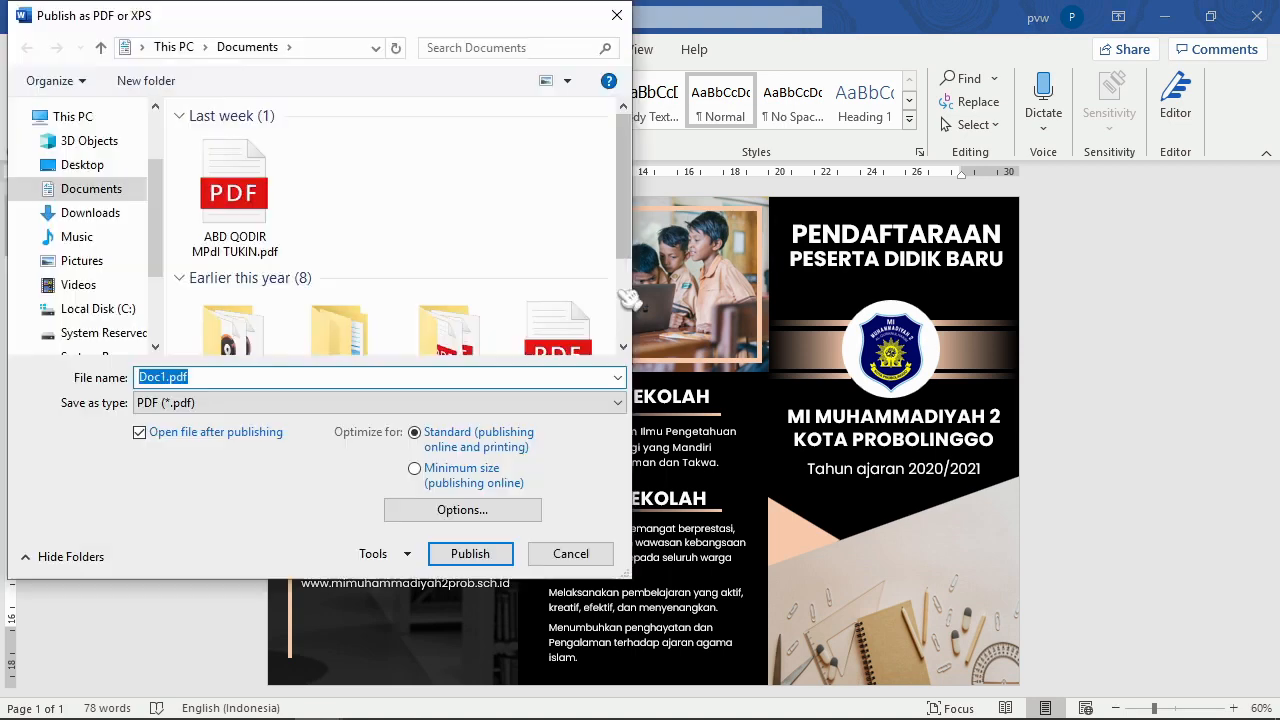
scroll(100, 250, down, 3)
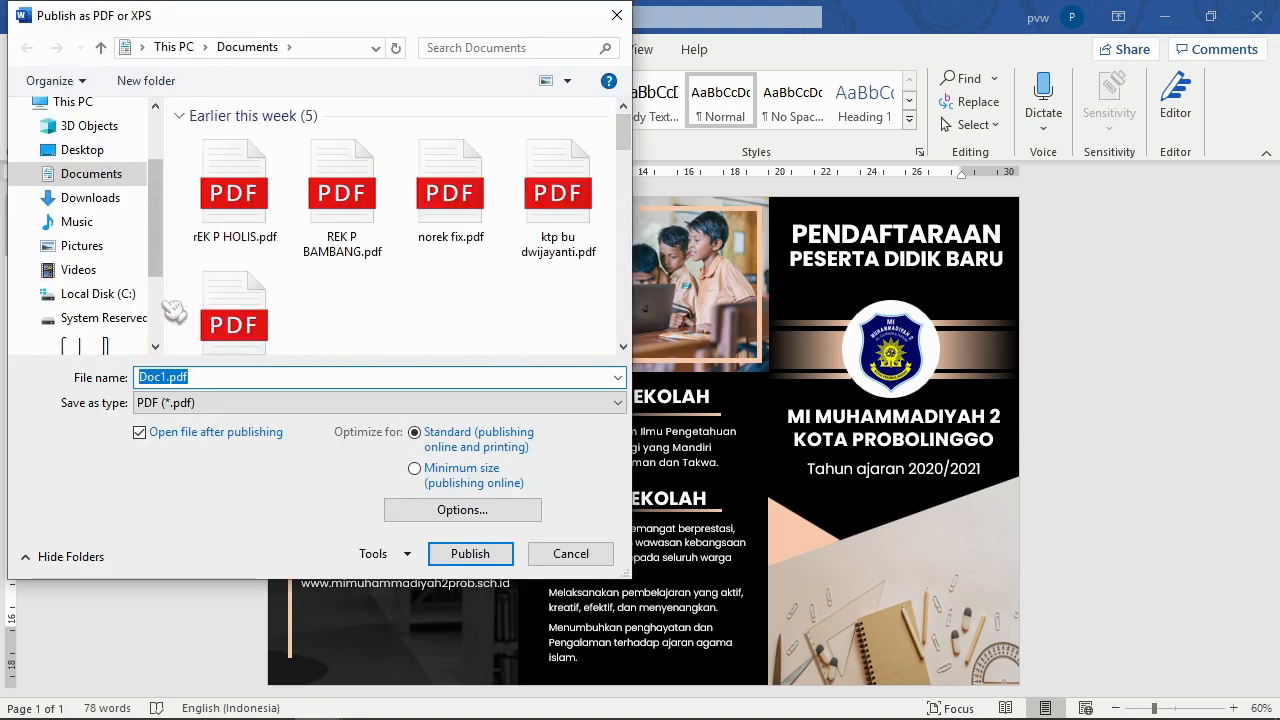
click(96, 300)
click(202, 376)
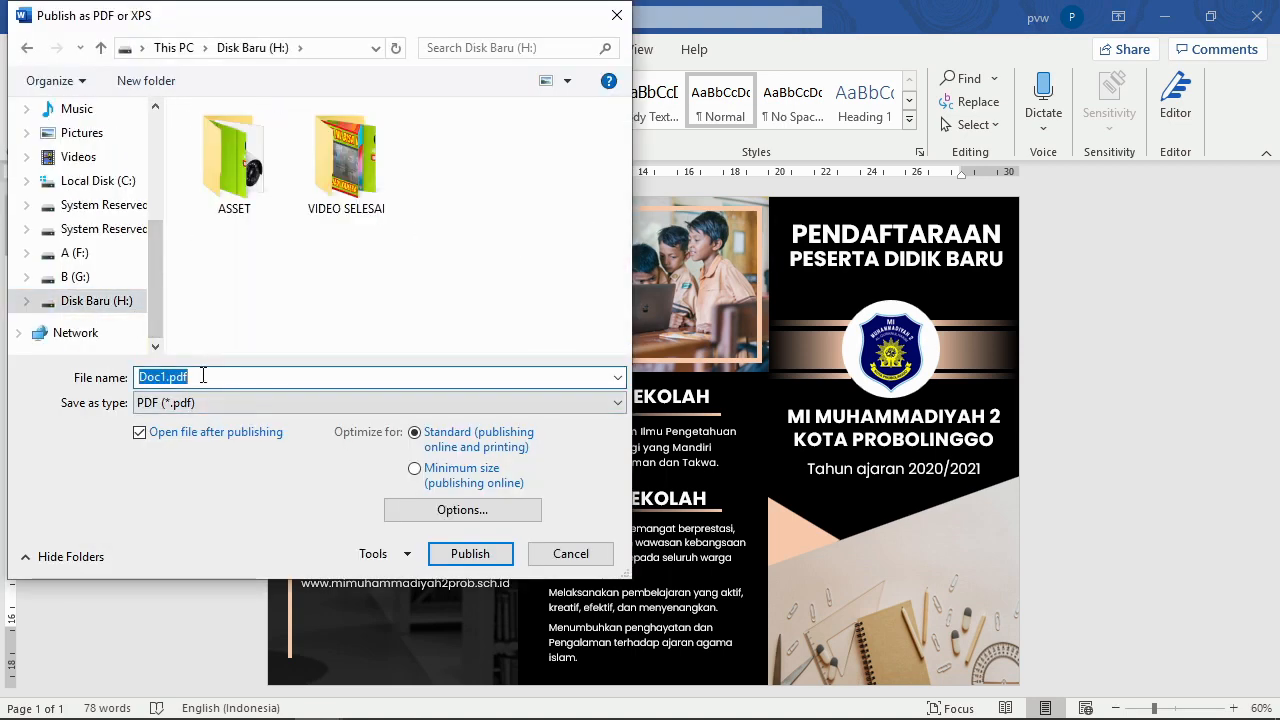
text(BANNER.PDF)
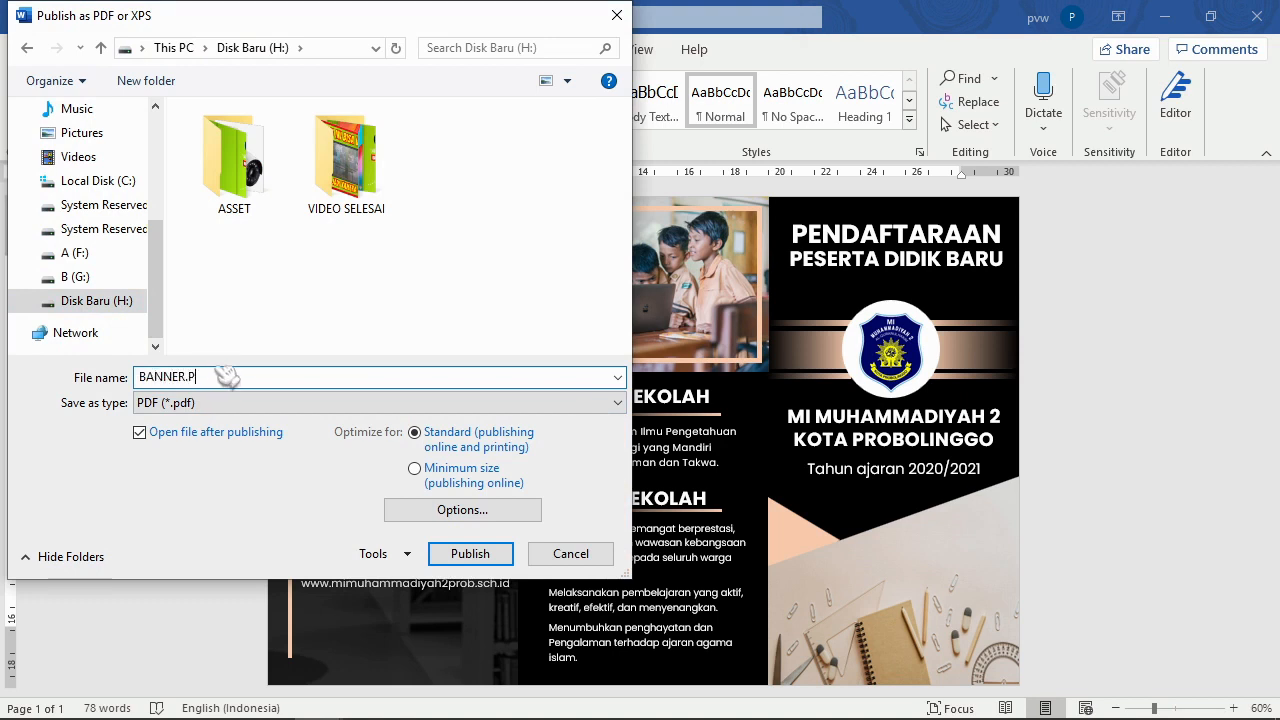
click(495, 553)
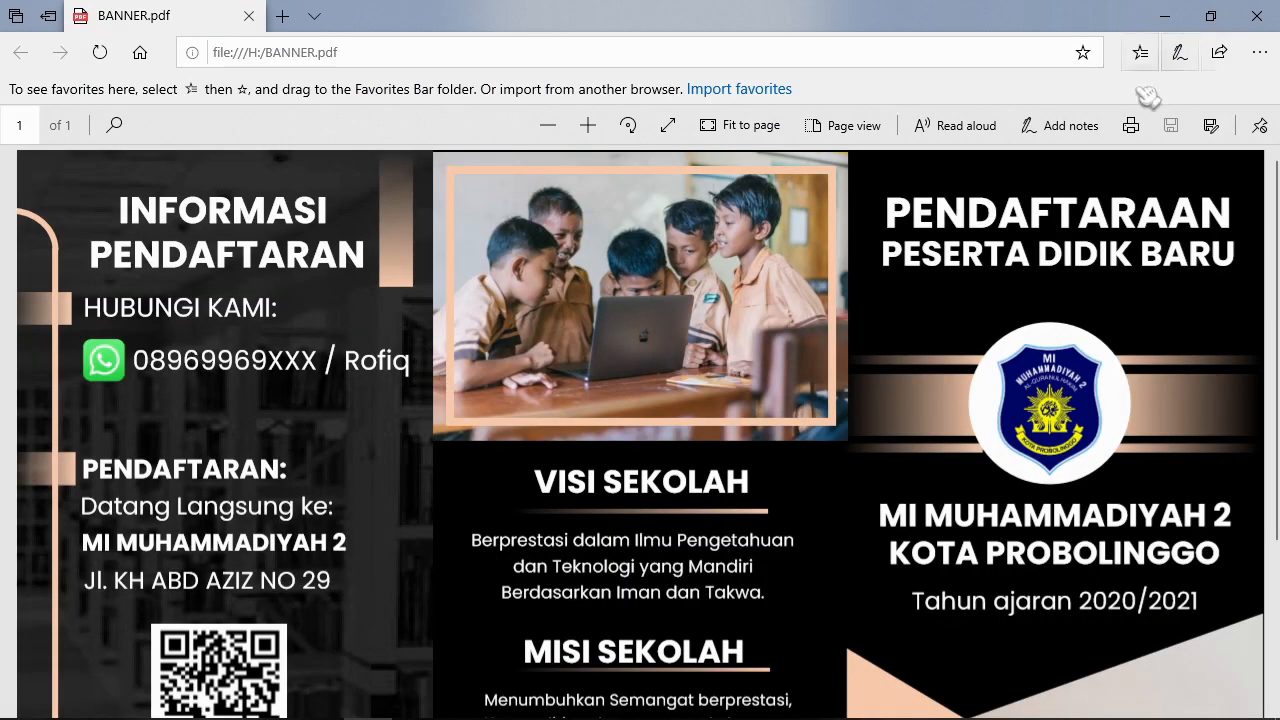
Step: Examine all three panels of the published PDF from top to bottom, dismissing the default browser prompt
scroll(858, 675, down, 3)
scroll(840, 655, up, 3)
scroll(818, 635, down, 3)
scroll(818, 635, up, 3)
scroll(800, 606, down, 3)
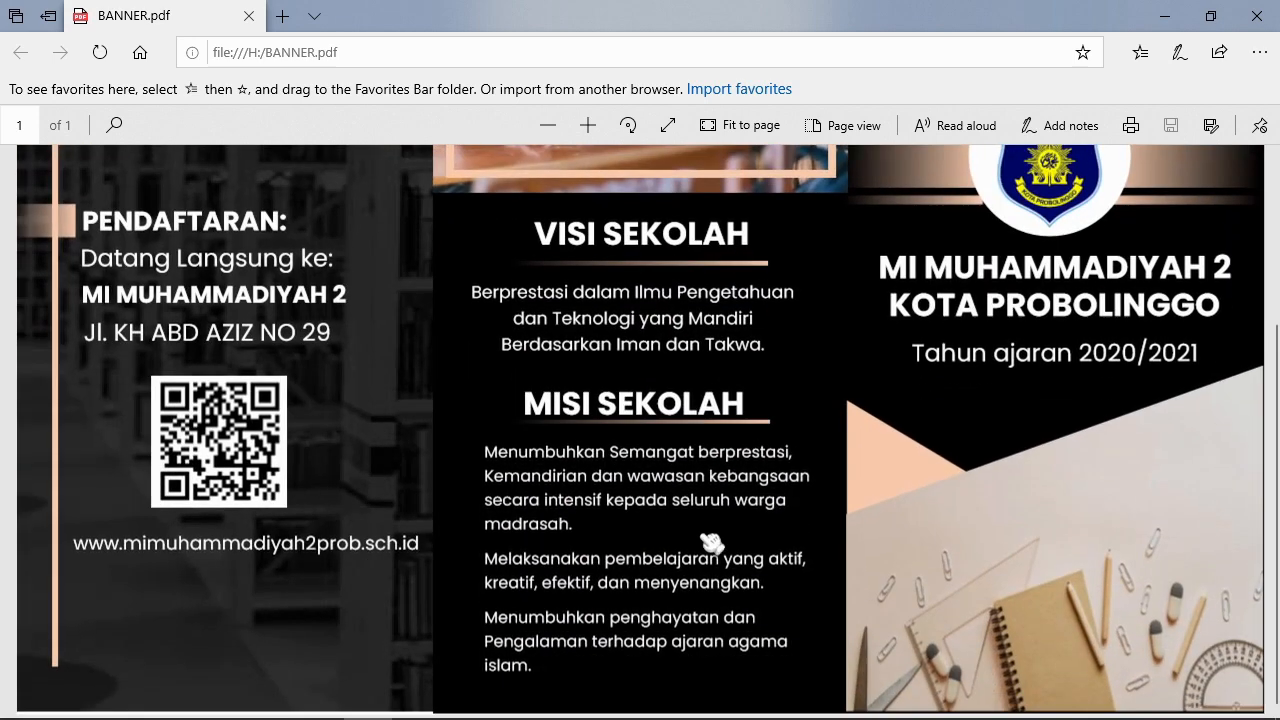
scroll(780, 600, up, 2)
scroll(710, 555, down, 2)
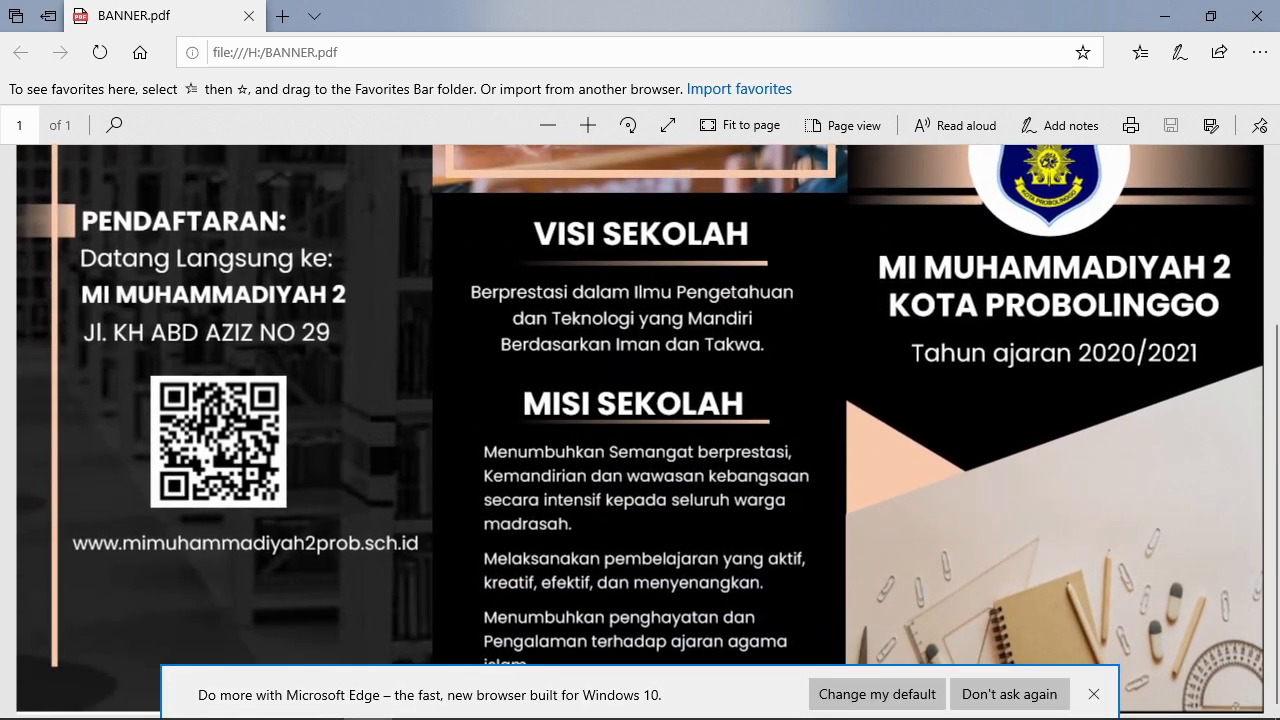
click(1094, 693)
scroll(1090, 660, up, 3)
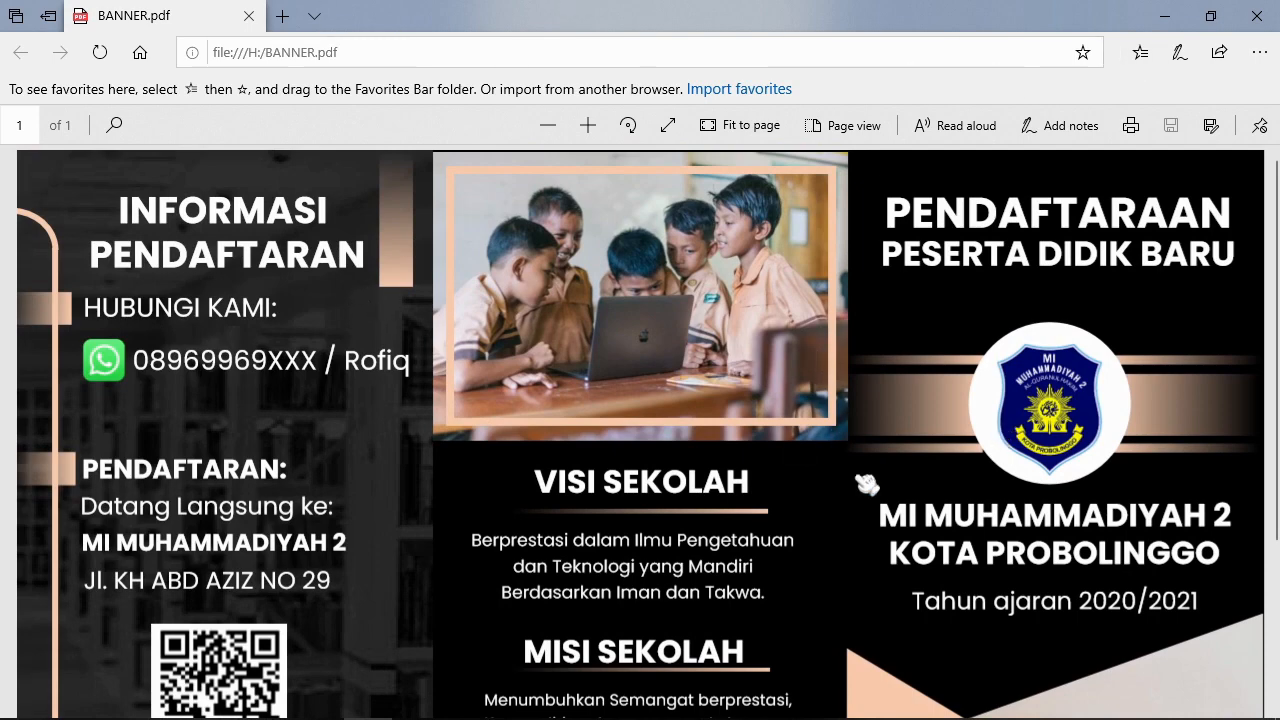
scroll(867, 486, down, 3)
scroll(1030, 595, up, 3)
scroll(630, 592, down, 3)
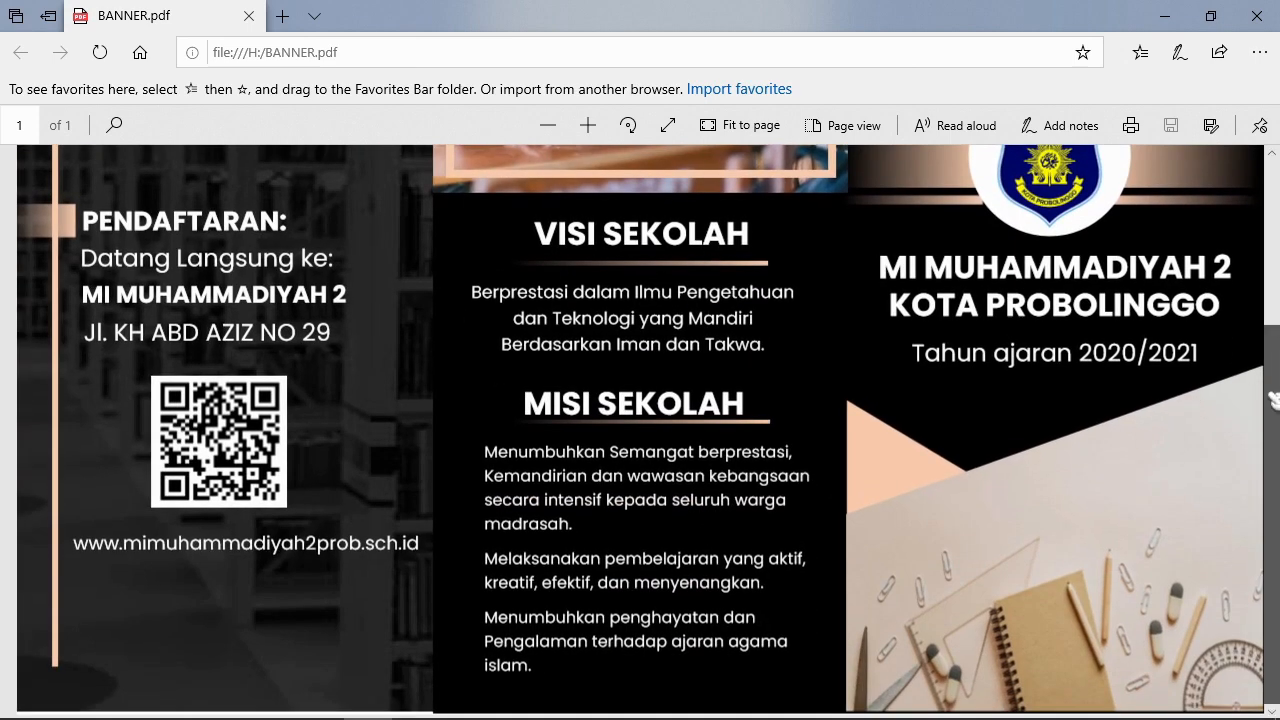
scroll(1273, 400, up, 3)
scroll(1273, 400, down, 3)
scroll(1272, 430, up, 3)
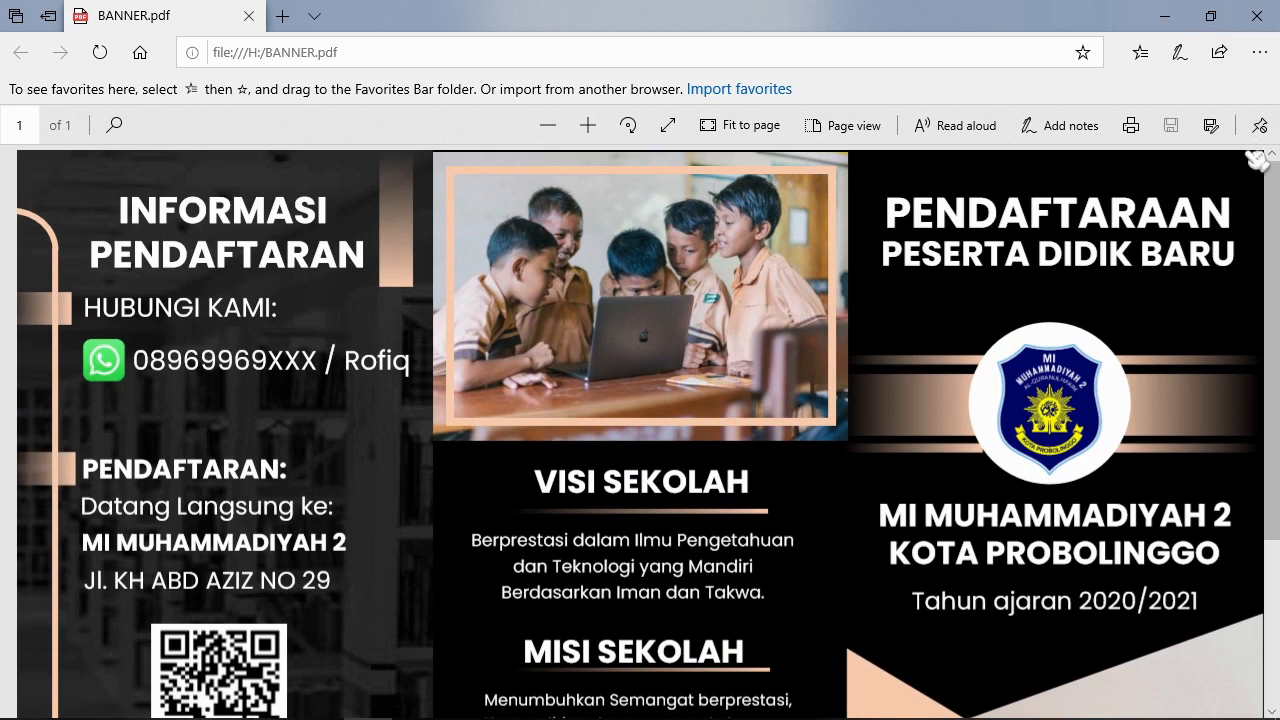
scroll(1257, 160, down, 3)
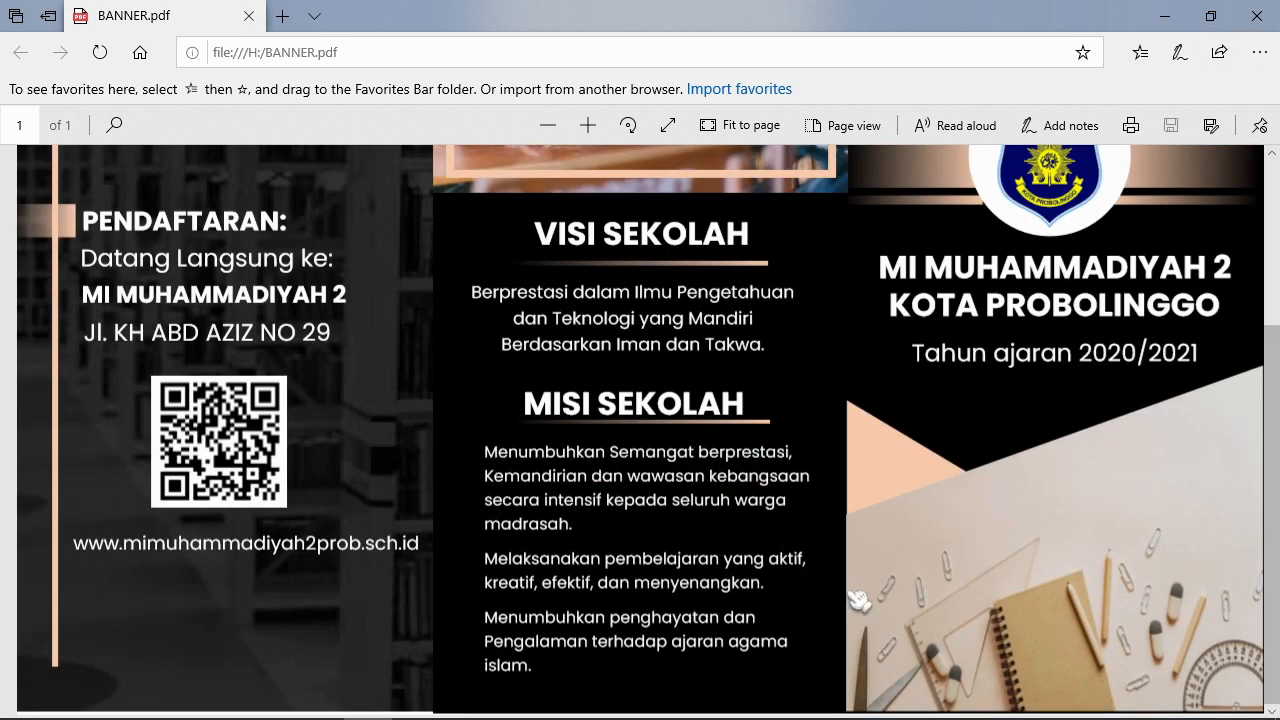
scroll(740, 651, up, 3)
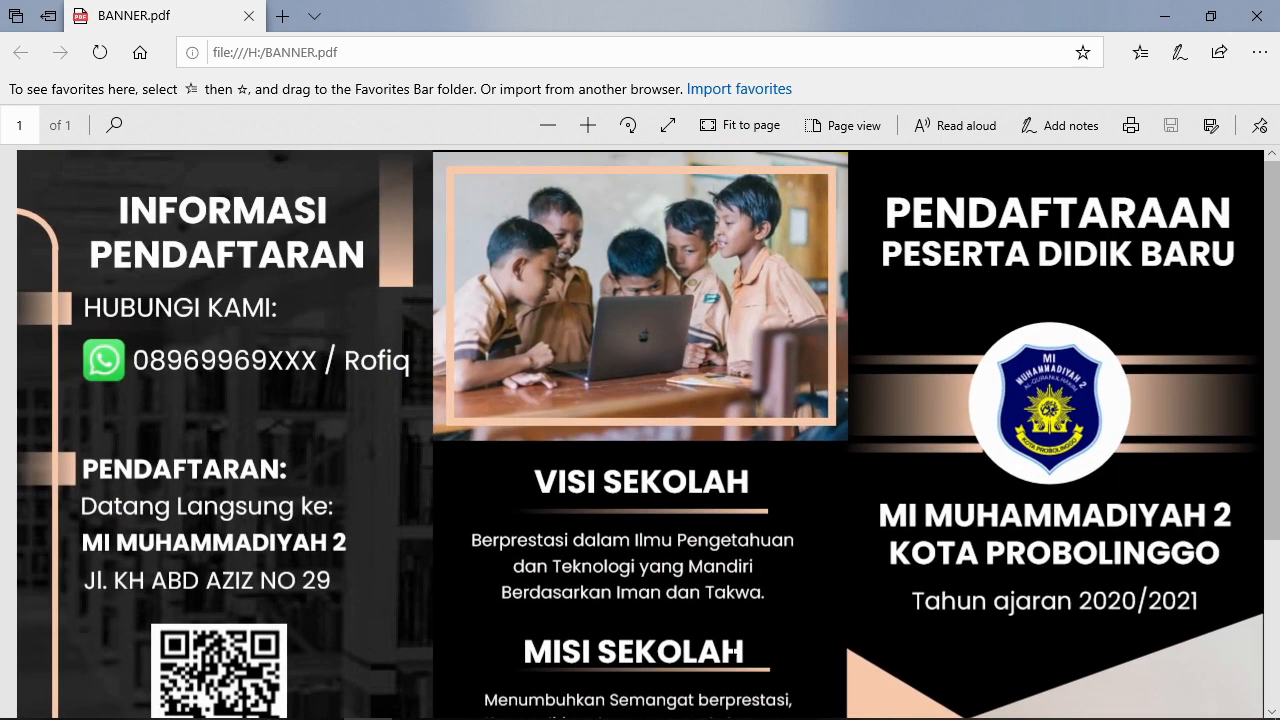